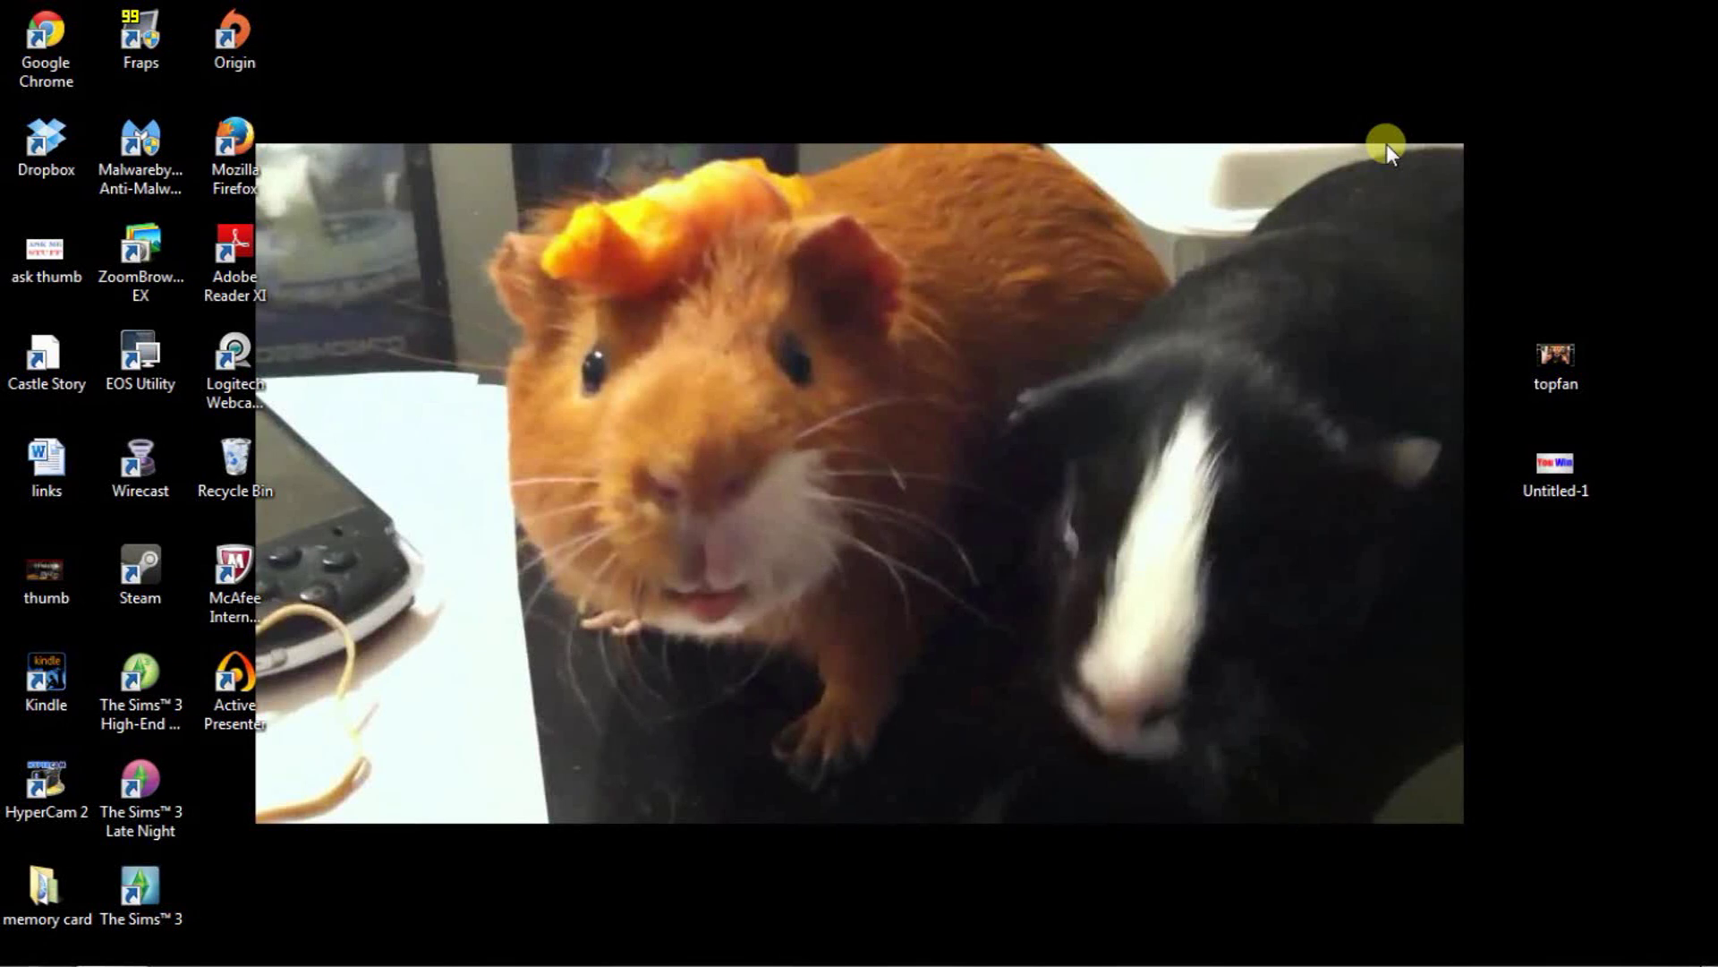
Open the Georgia Snow document from shorts > Adult > Georgia Snow on Removable Disk (H:)
{"action": "left_click", "coordinate": [114, 944]}
{"action": "left_click", "coordinate": [115, 944]}
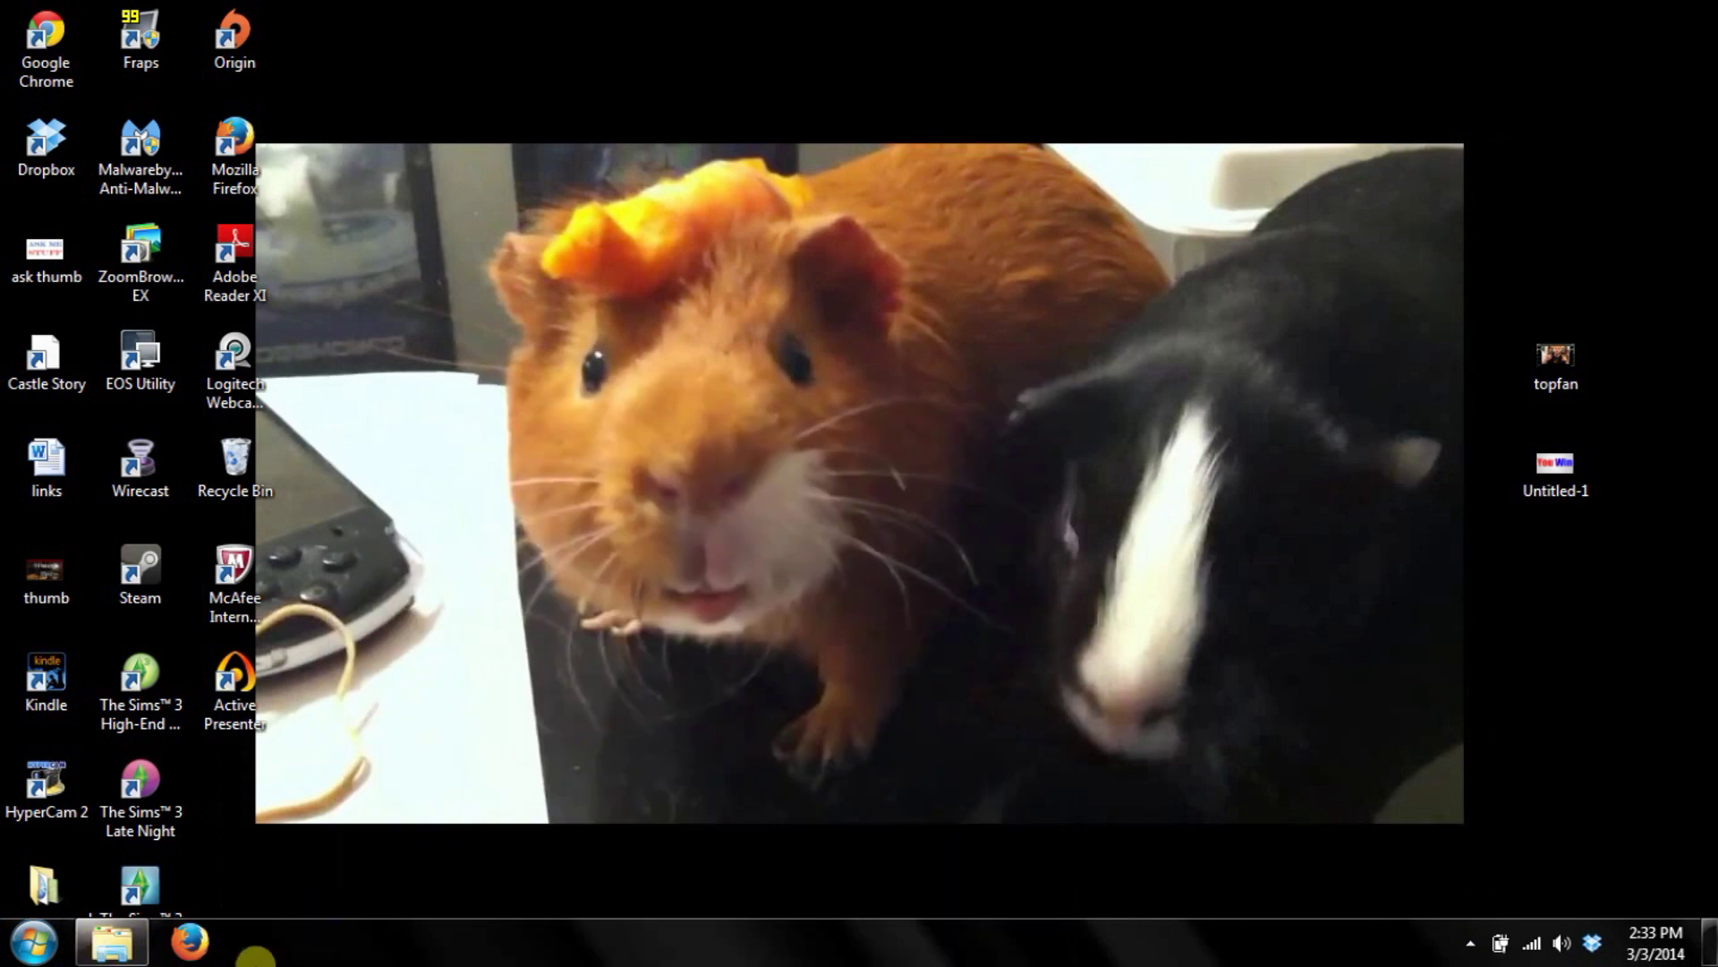
{"action": "left_click", "coordinate": [115, 944]}
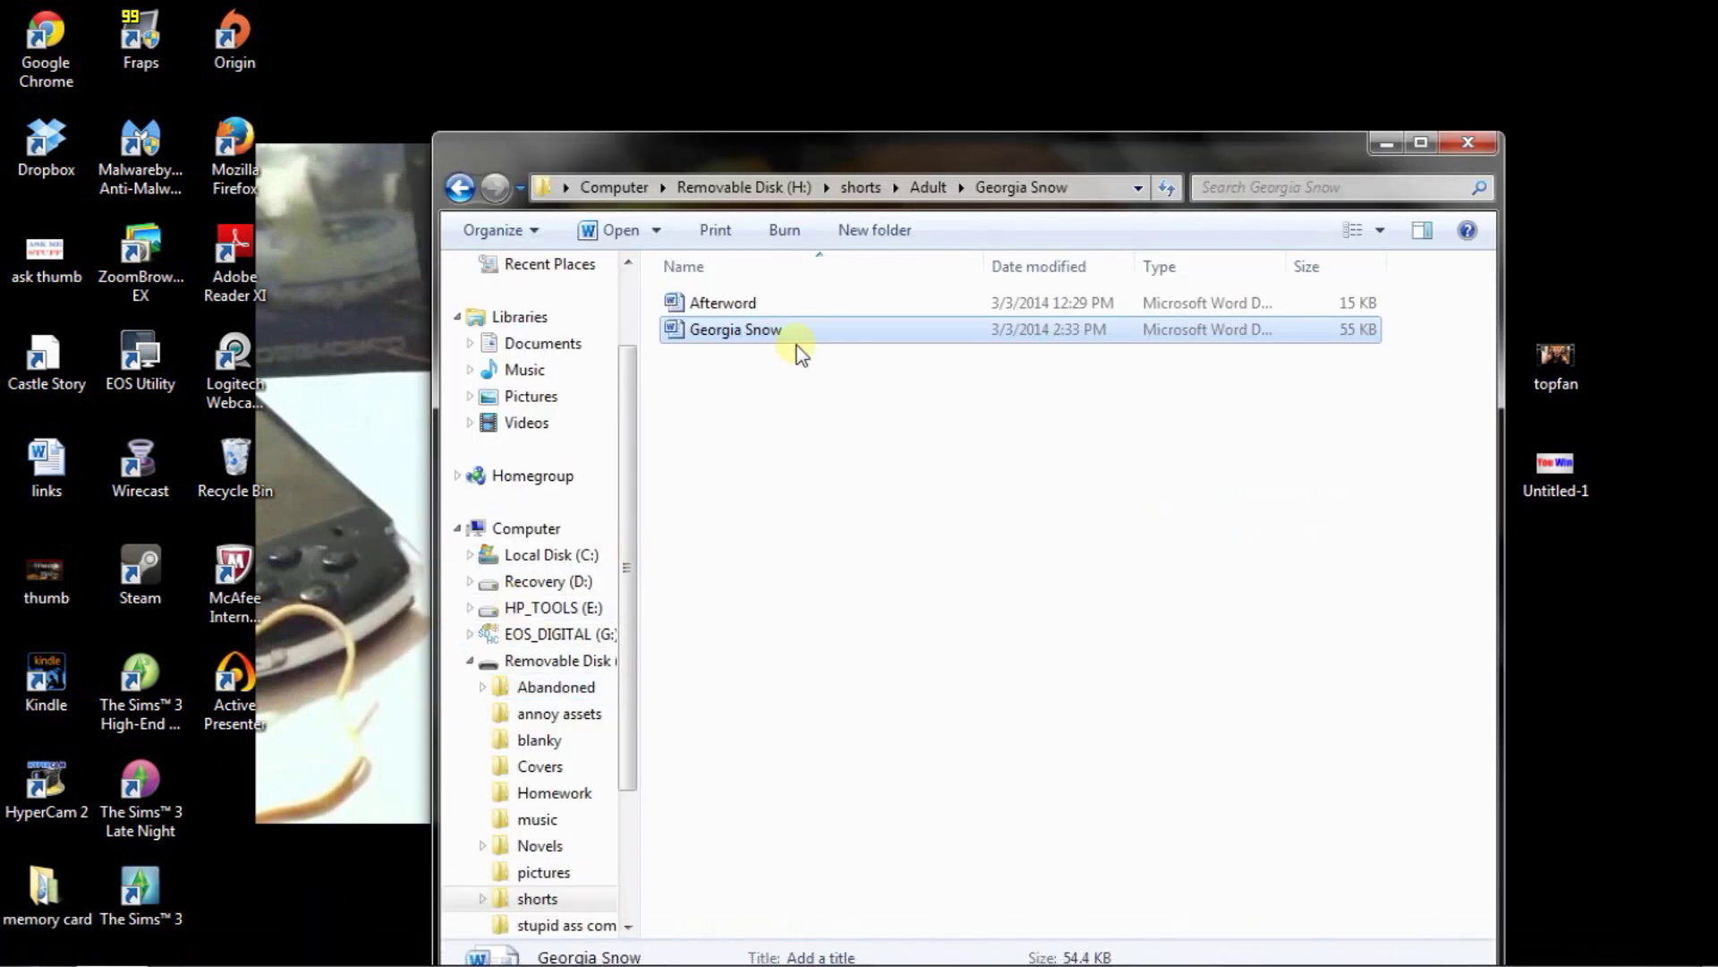
{"action": "double_click", "coordinate": [793, 340]}
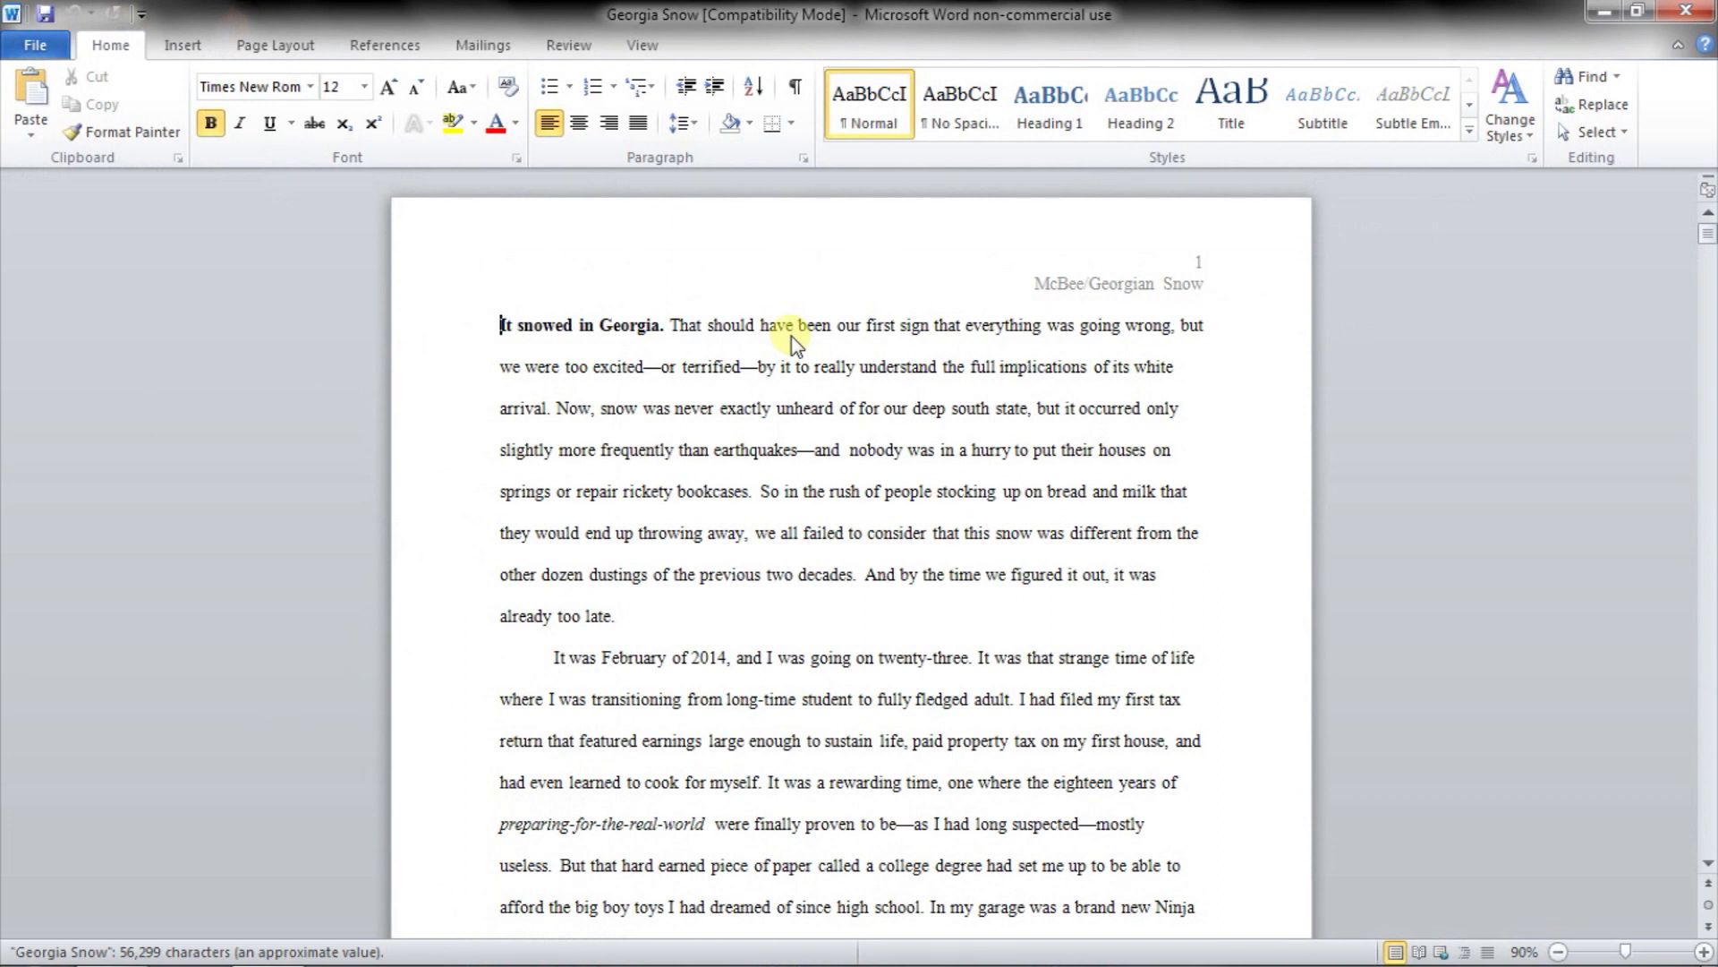
Check the Page Layout margin presets, leaving the story at Normal 1-inch margins
{"action": "left_click", "coordinate": [275, 44]}
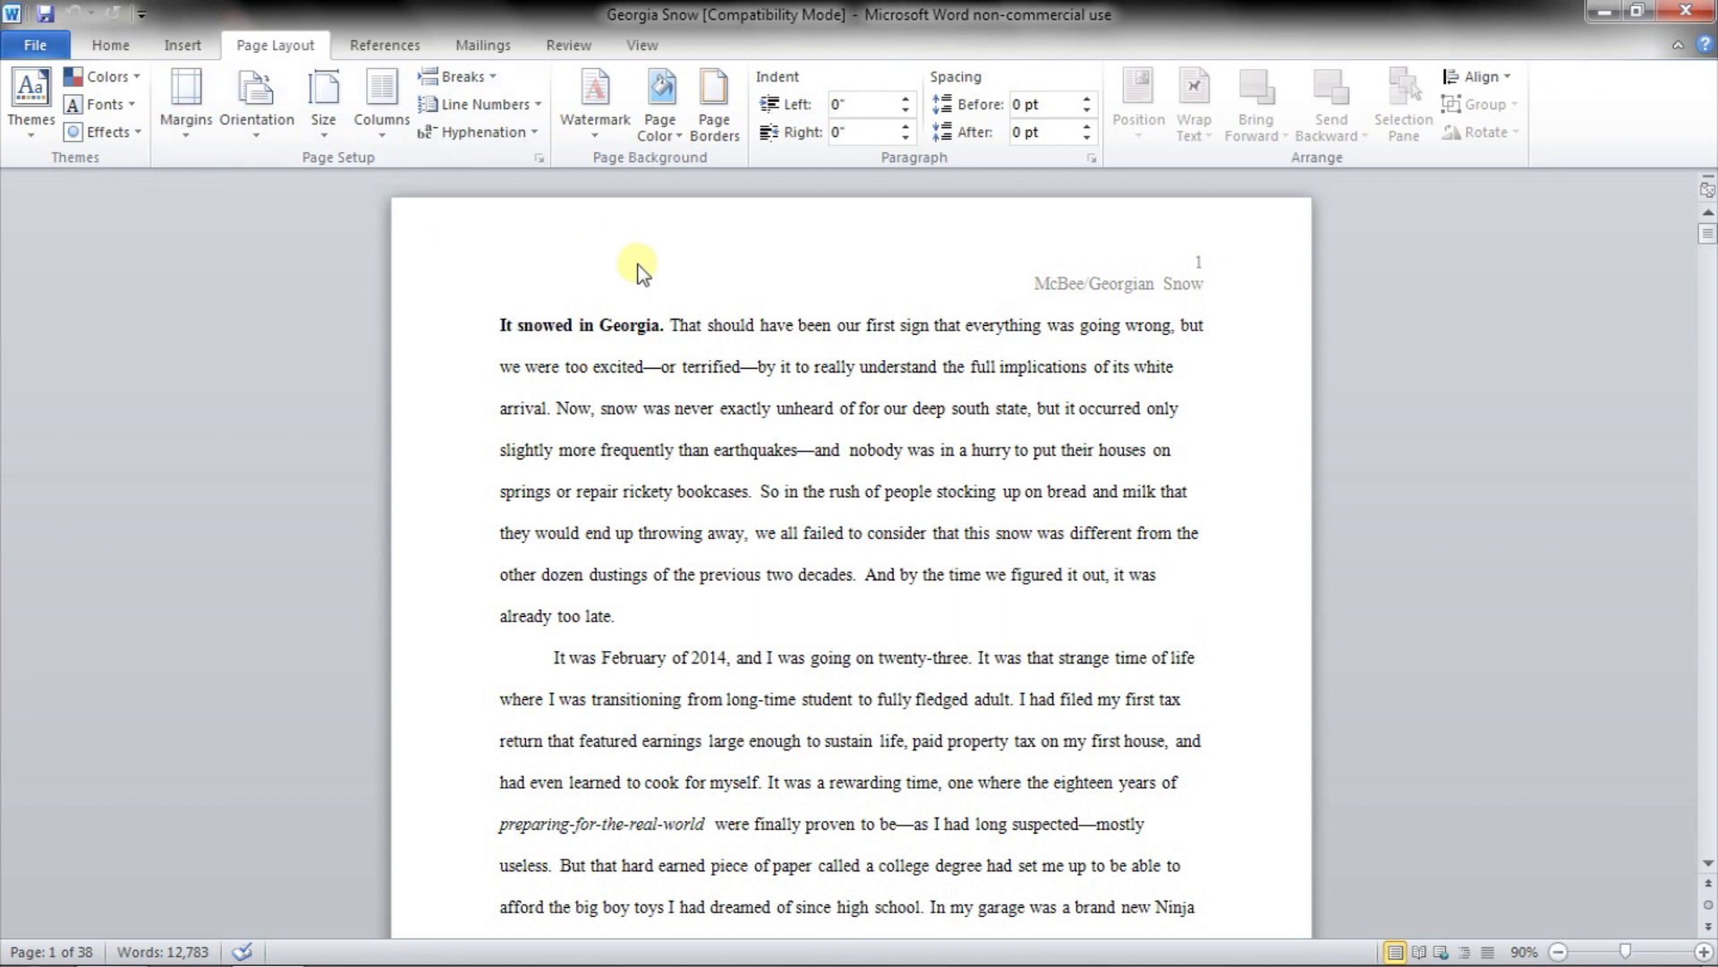
{"action": "left_click", "coordinate": [203, 134]}
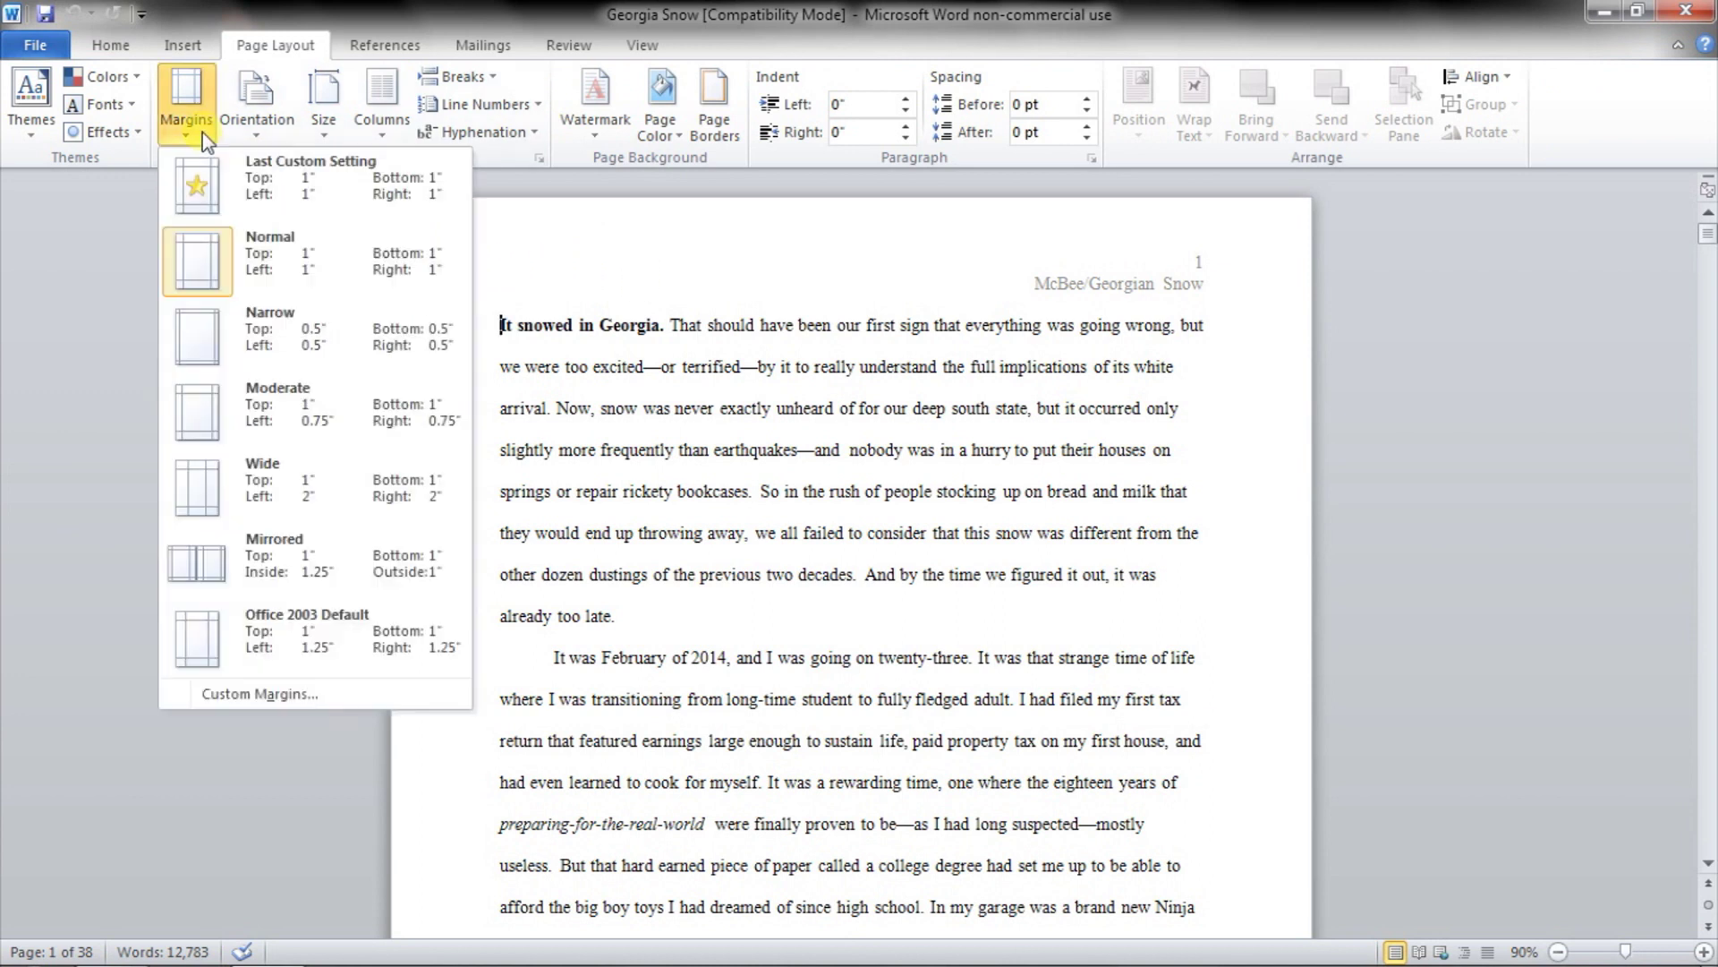
{"action": "left_click", "coordinate": [196, 136]}
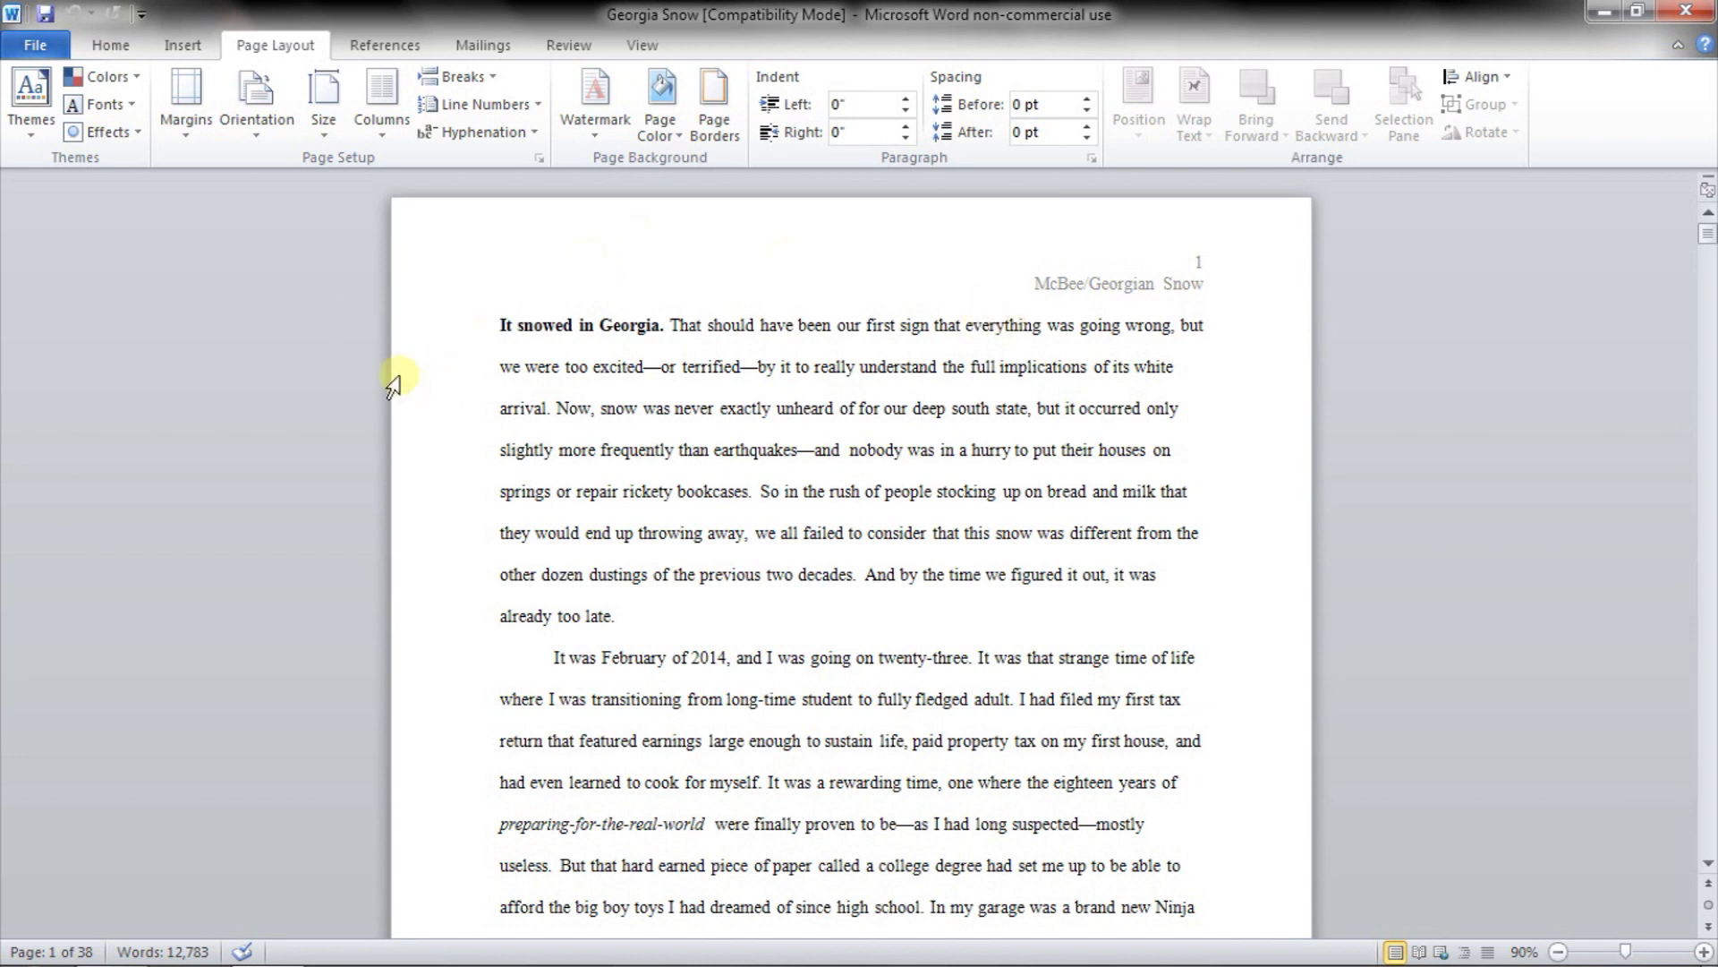
{"action": "left_click", "coordinate": [11, 45]}
Save a copy of the story named 'publishing' in the Georgia Snow folder
{"action": "left_click", "coordinate": [72, 119]}
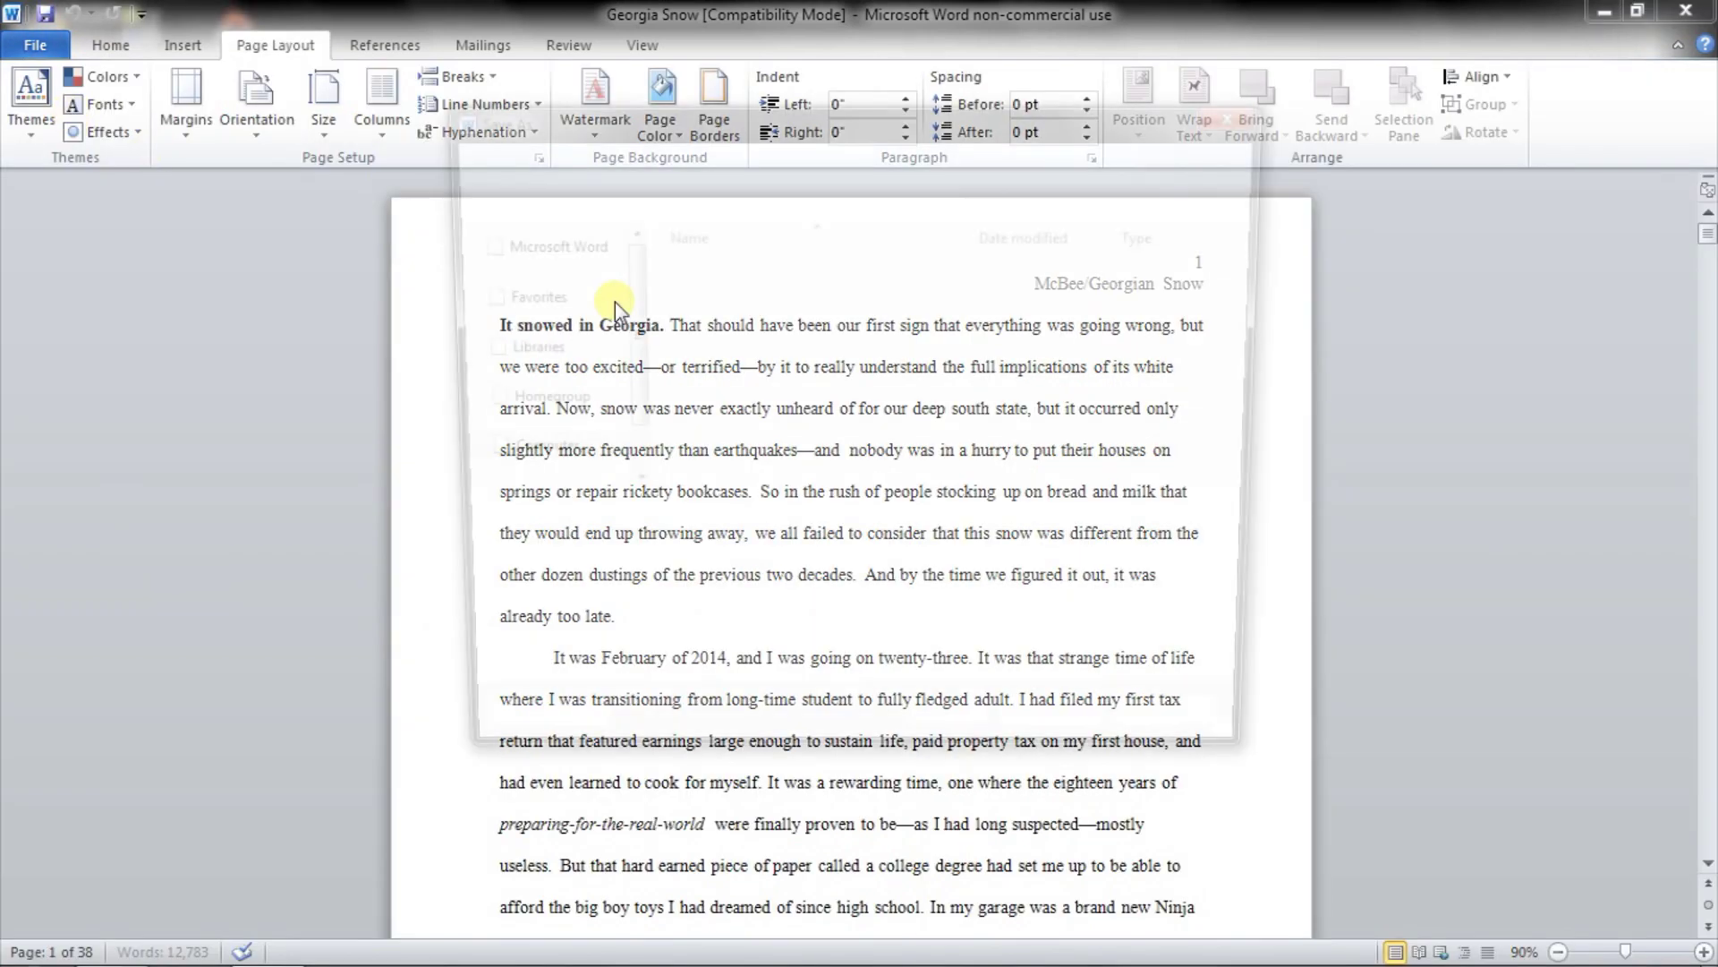
{"action": "type", "text": "publ"}
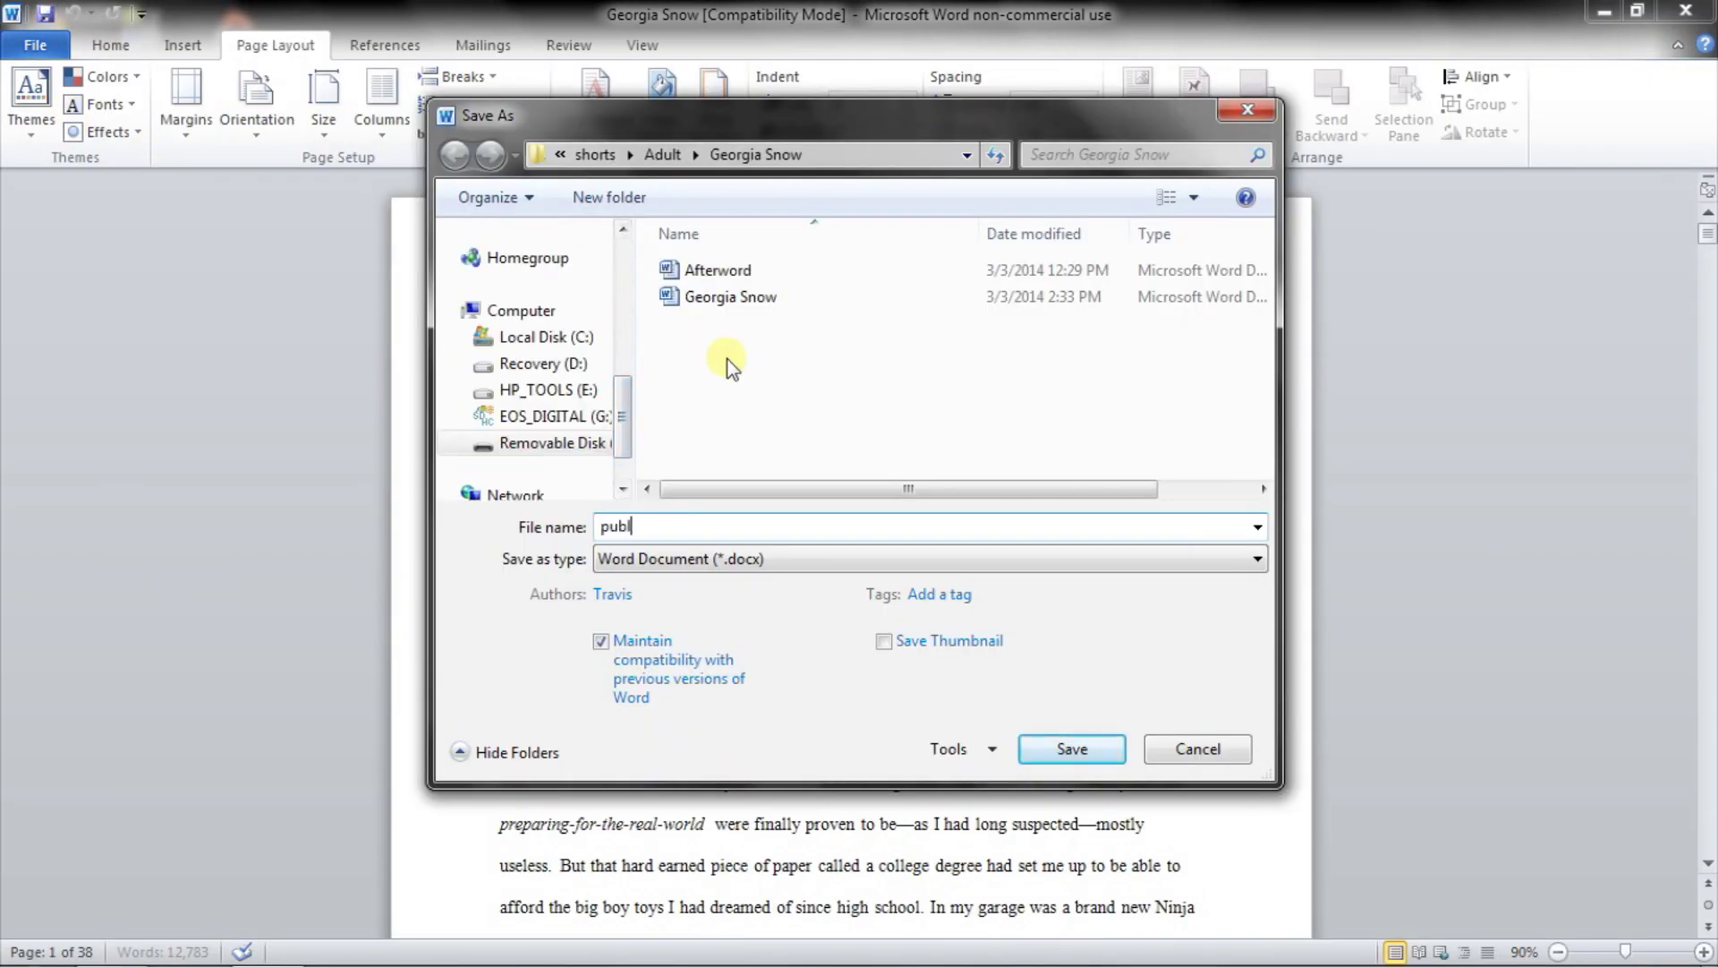
{"action": "type", "text": "ishing"}
{"action": "left_click", "coordinate": [1057, 746]}
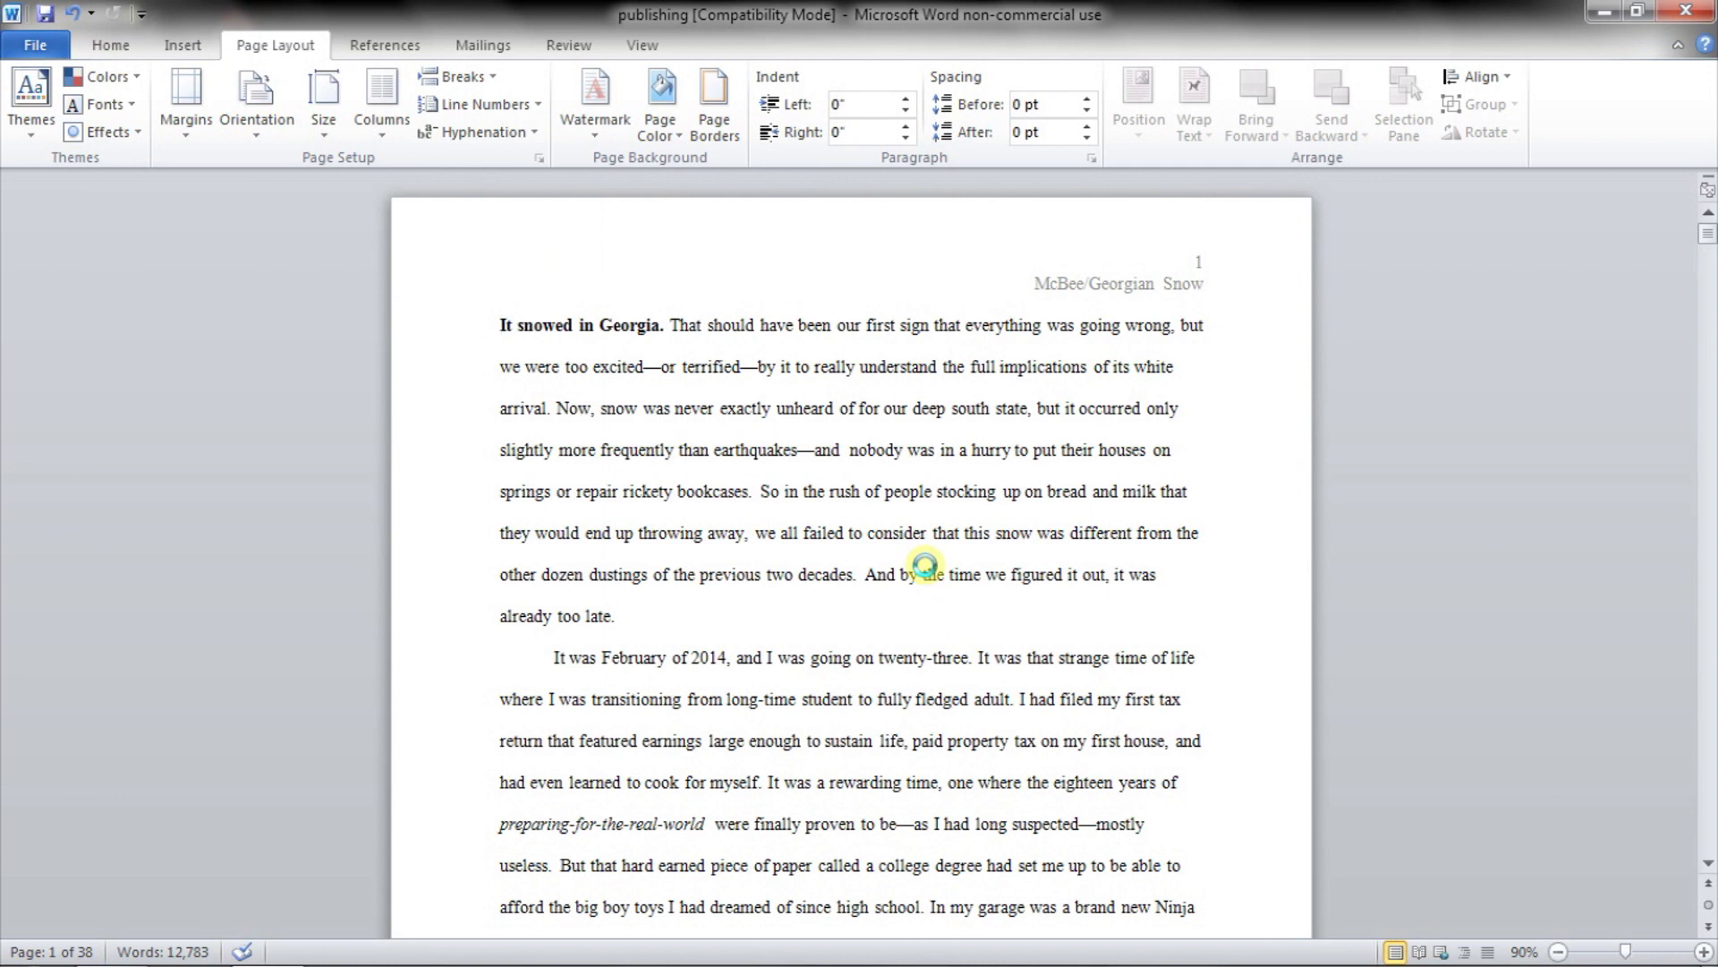
{"action": "key", "text": "ctrl+a"}
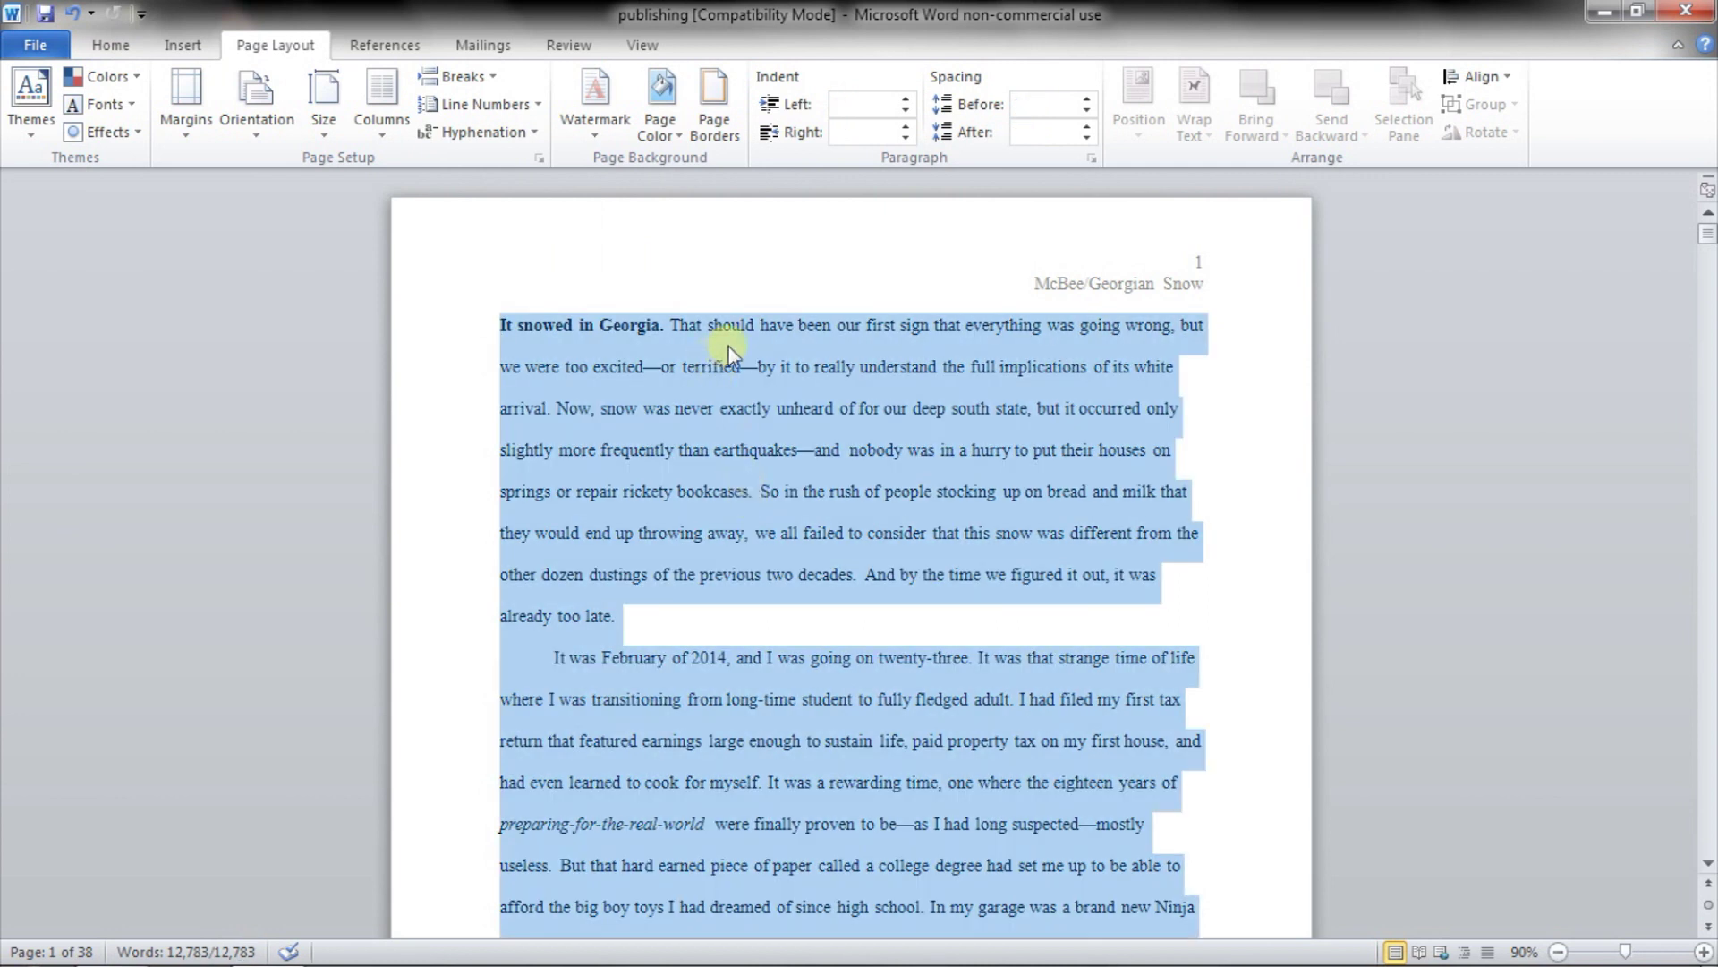
Fully justify all the story text, then reselect the whole document from the top
{"action": "left_click", "coordinate": [133, 50]}
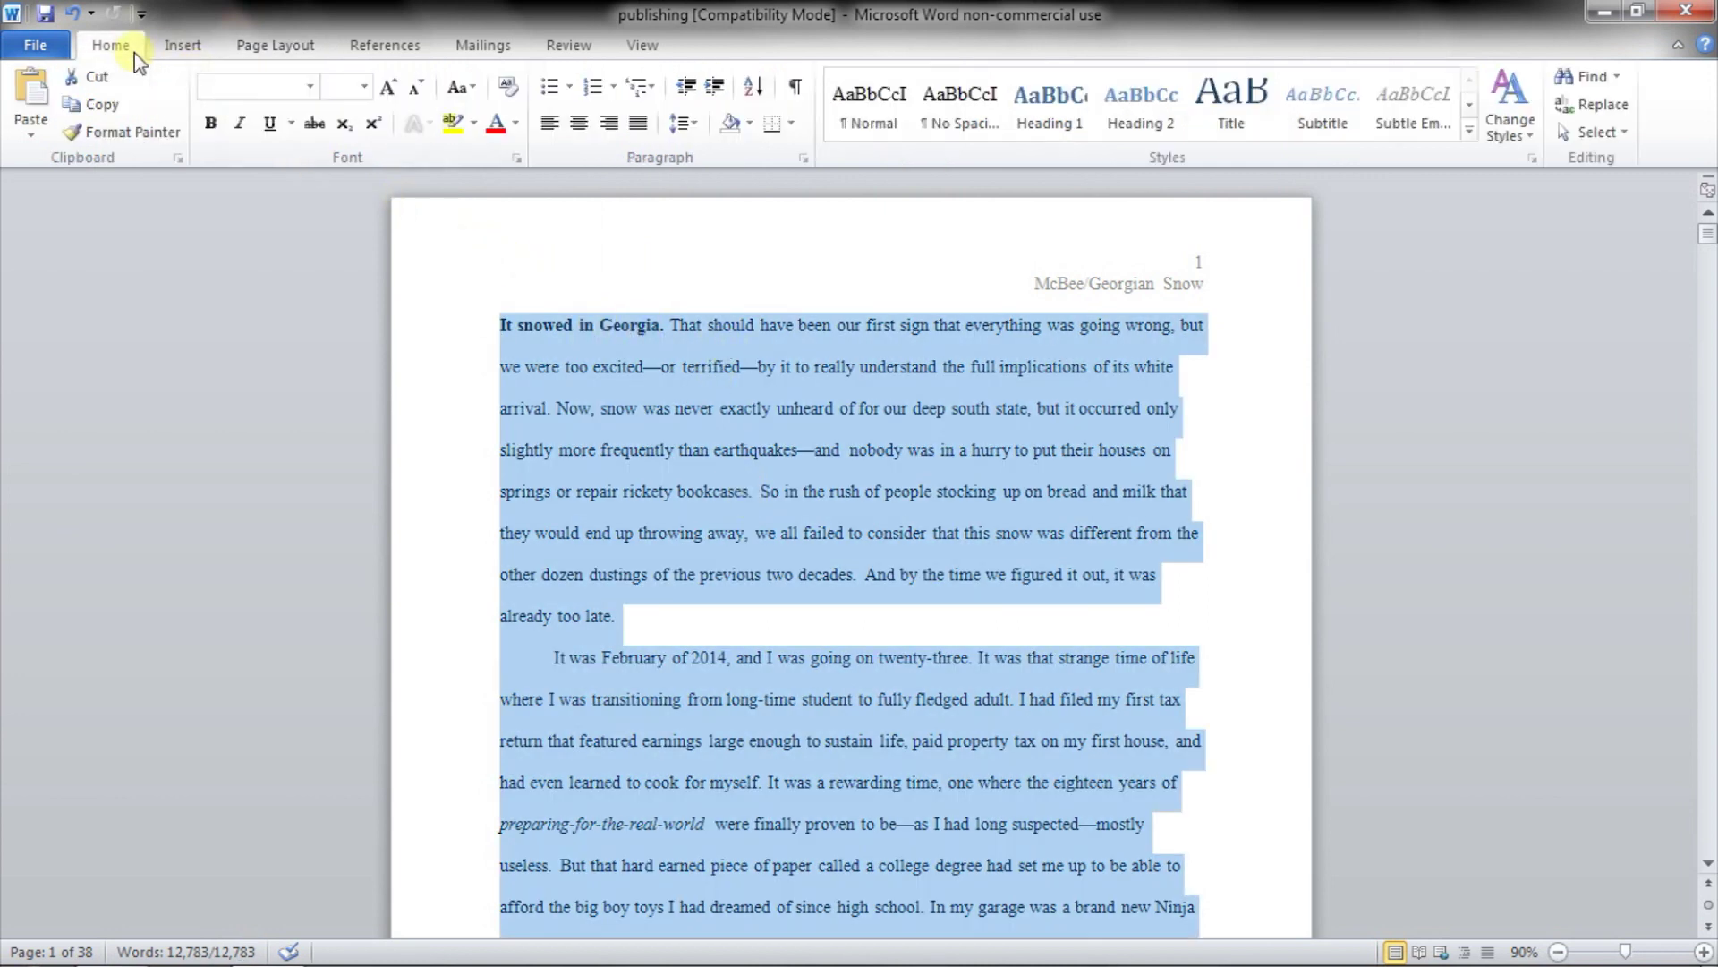
{"action": "left_click", "coordinate": [637, 123]}
{"action": "left_click", "coordinate": [866, 441]}
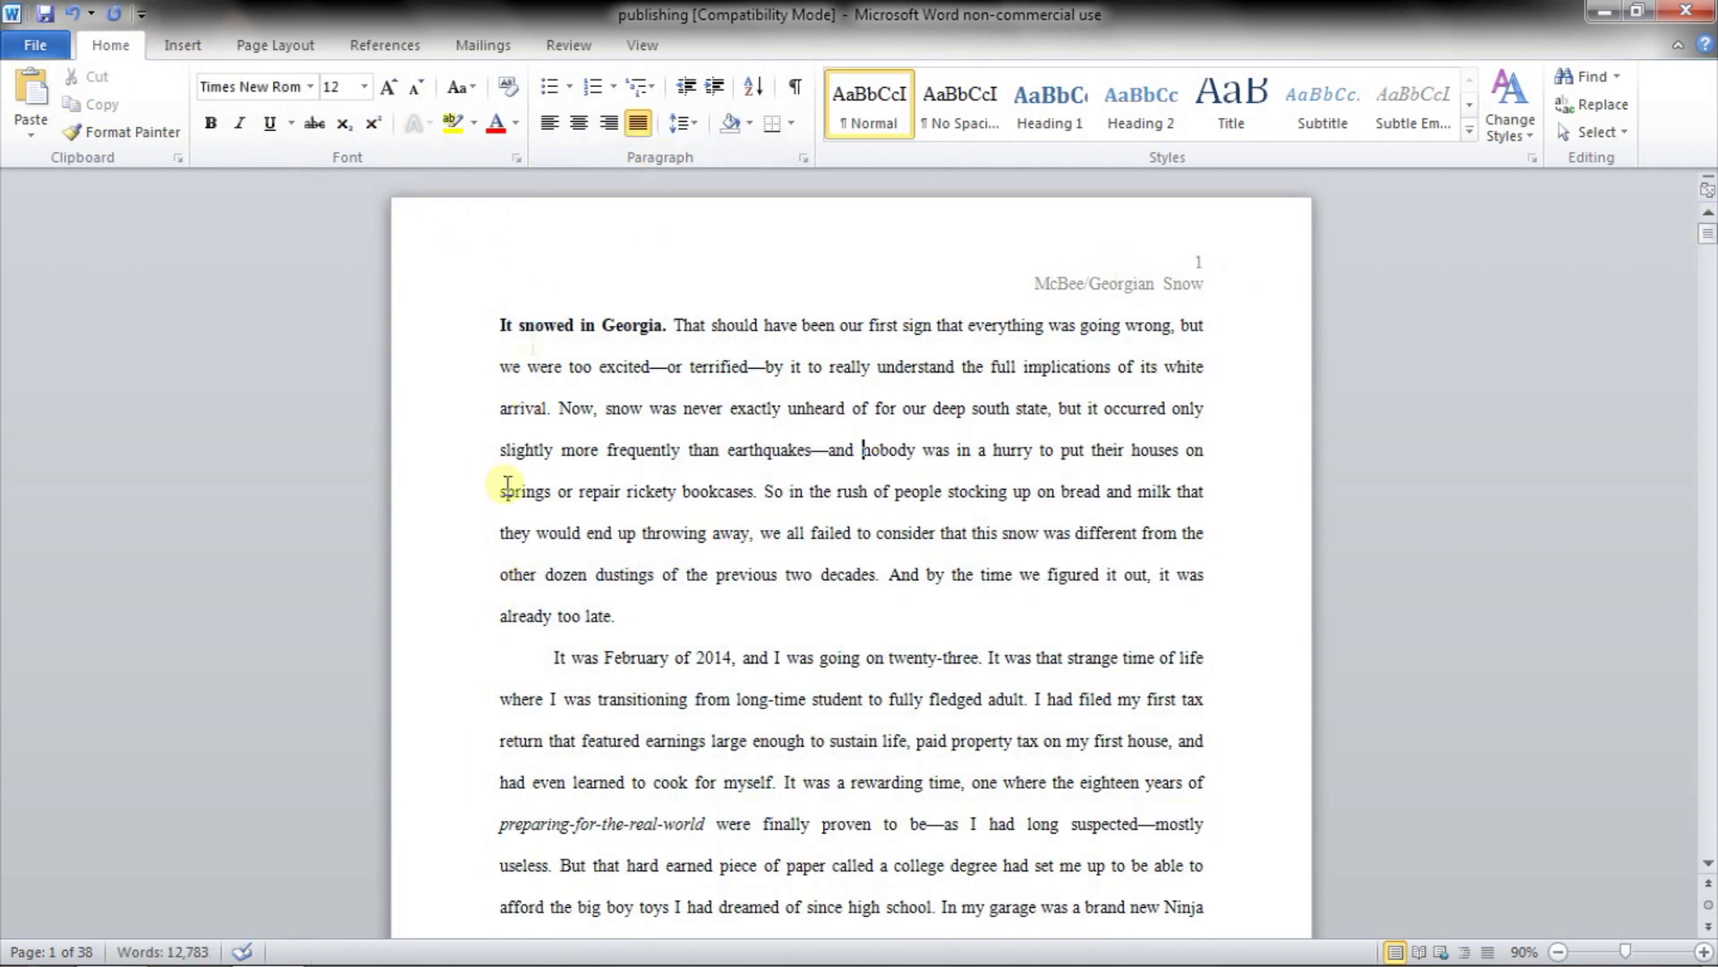
{"action": "left_click_drag", "start_coordinate": [1706, 234], "coordinate": [1700, 958]}
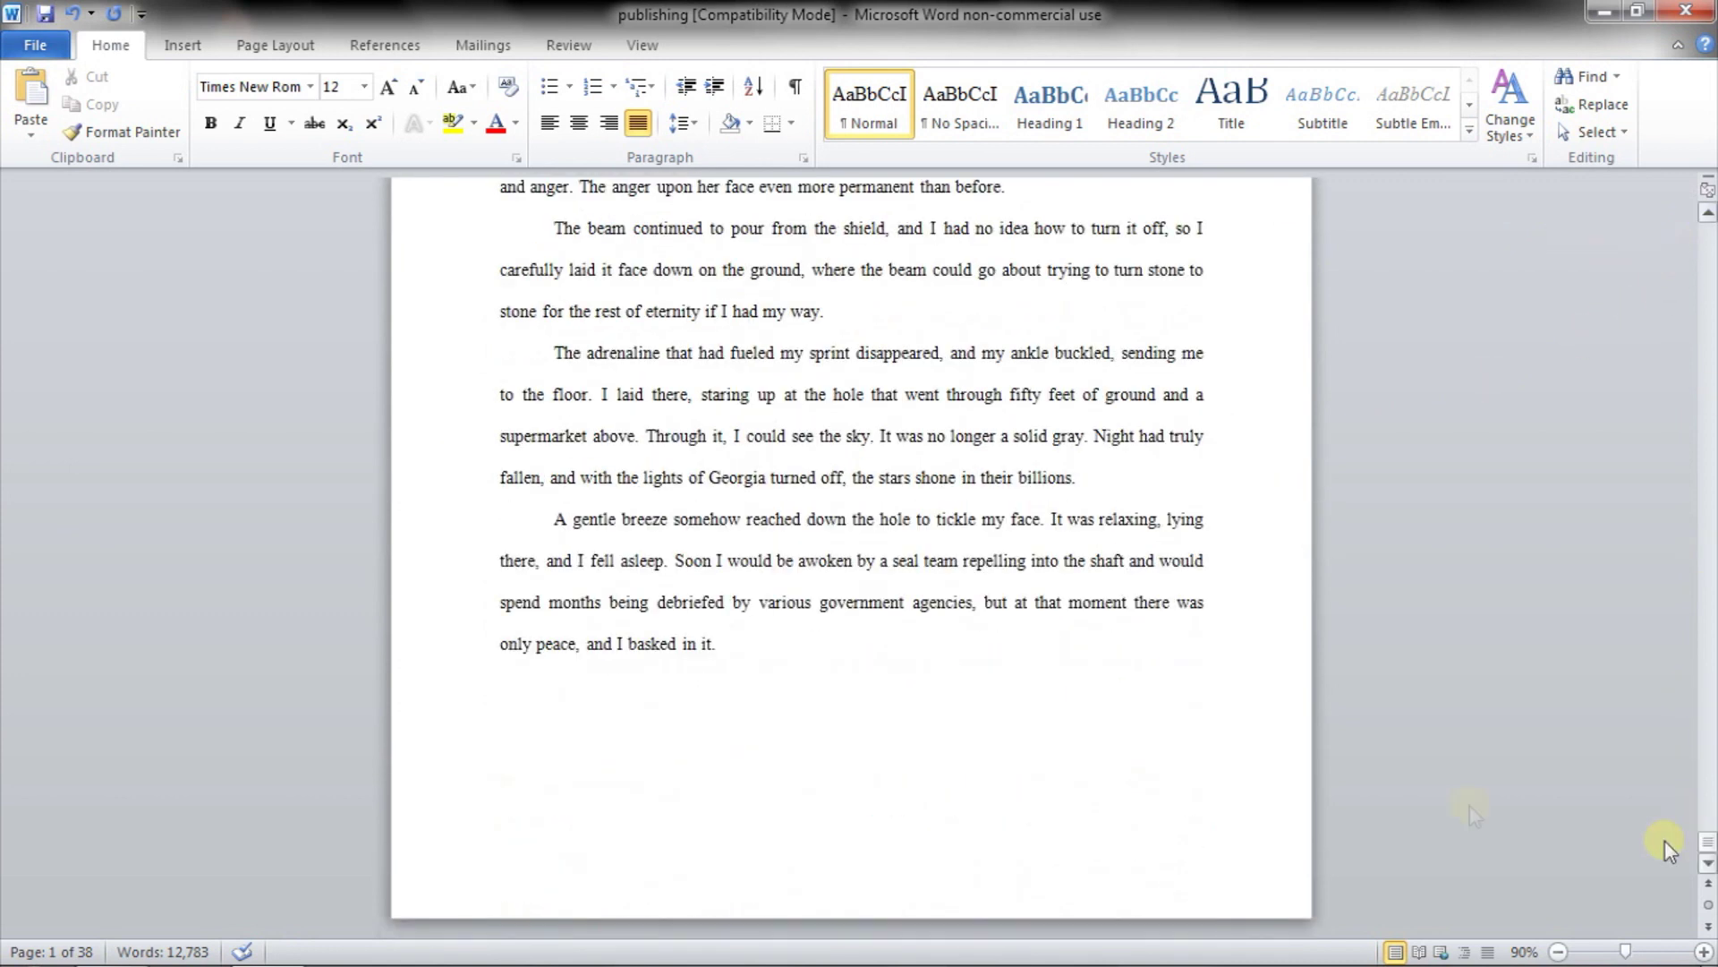
{"action": "key", "text": "ctrl+Home"}
{"action": "key", "text": "ctrl+a"}
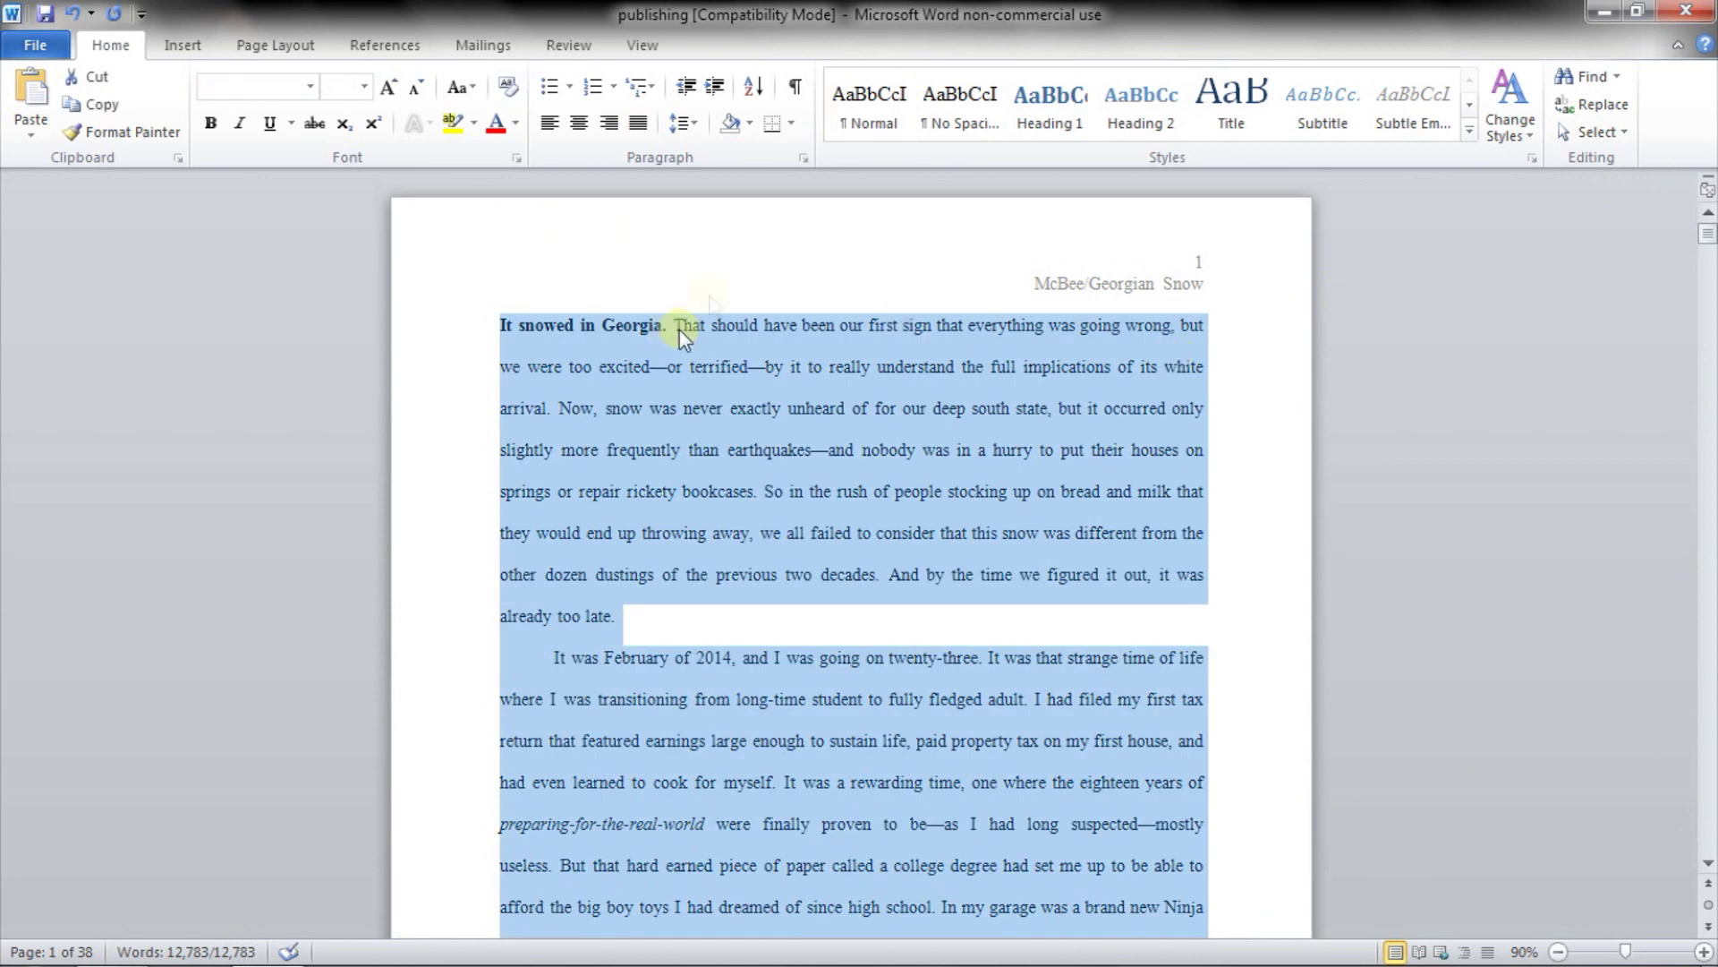
Apply double line spacing to the whole story through the Paragraph settings
{"action": "left_click", "coordinate": [802, 160]}
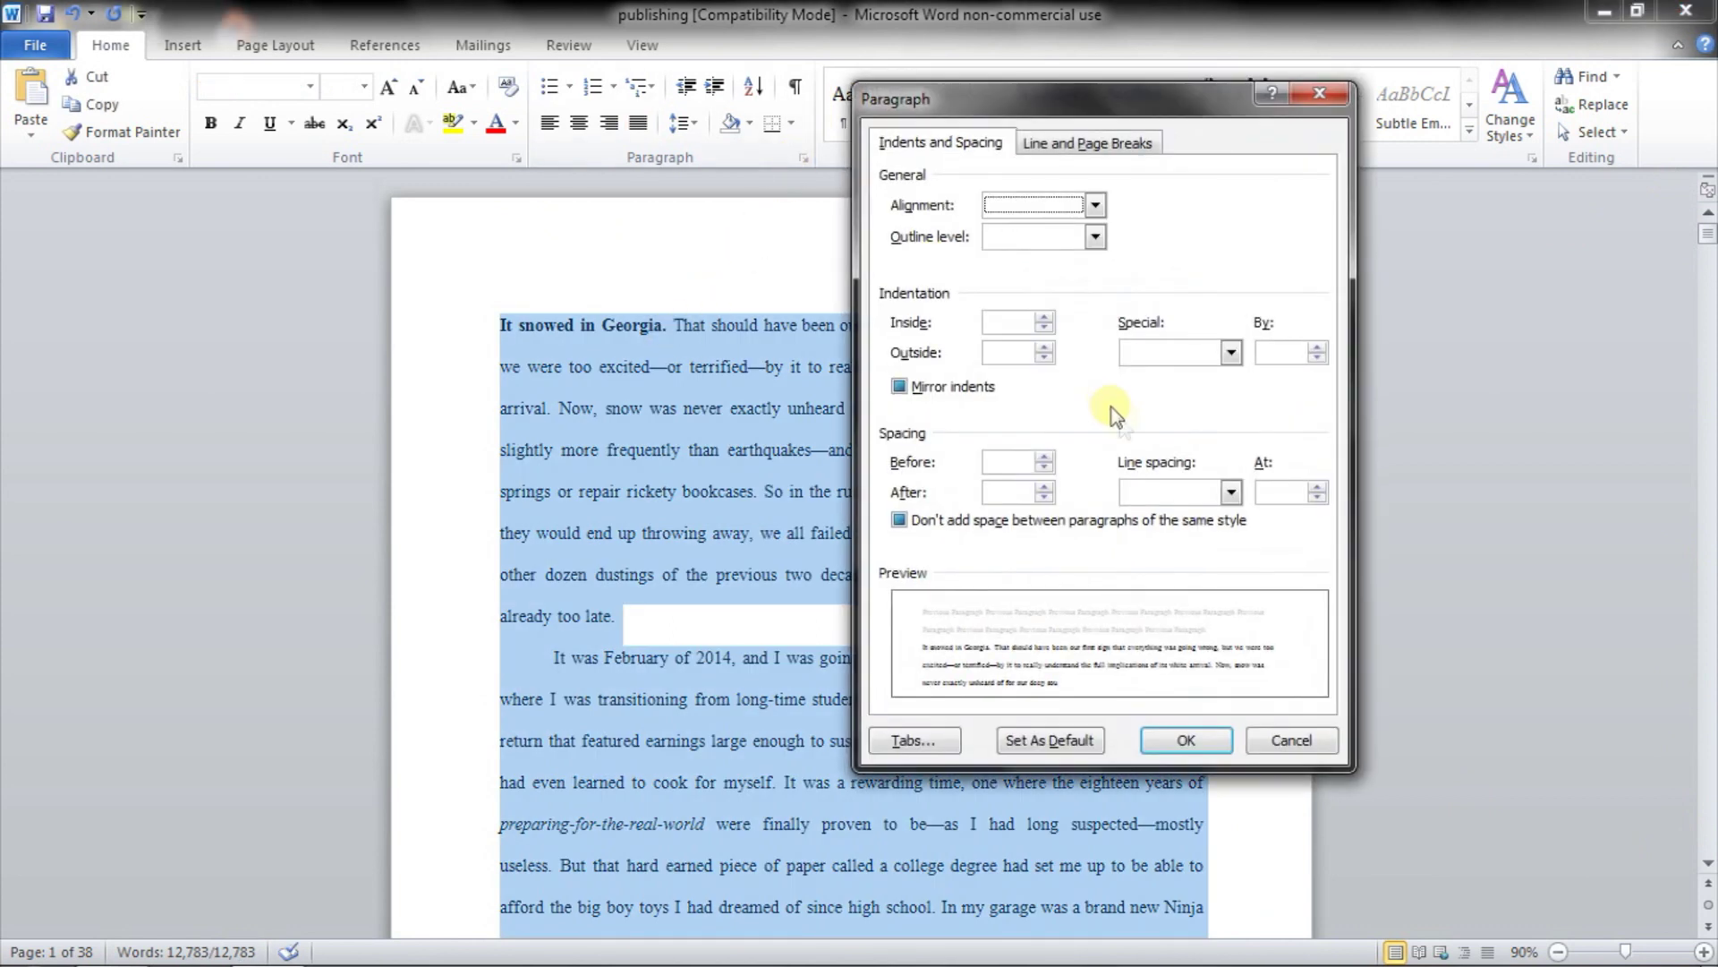
{"action": "left_click", "coordinate": [1230, 492]}
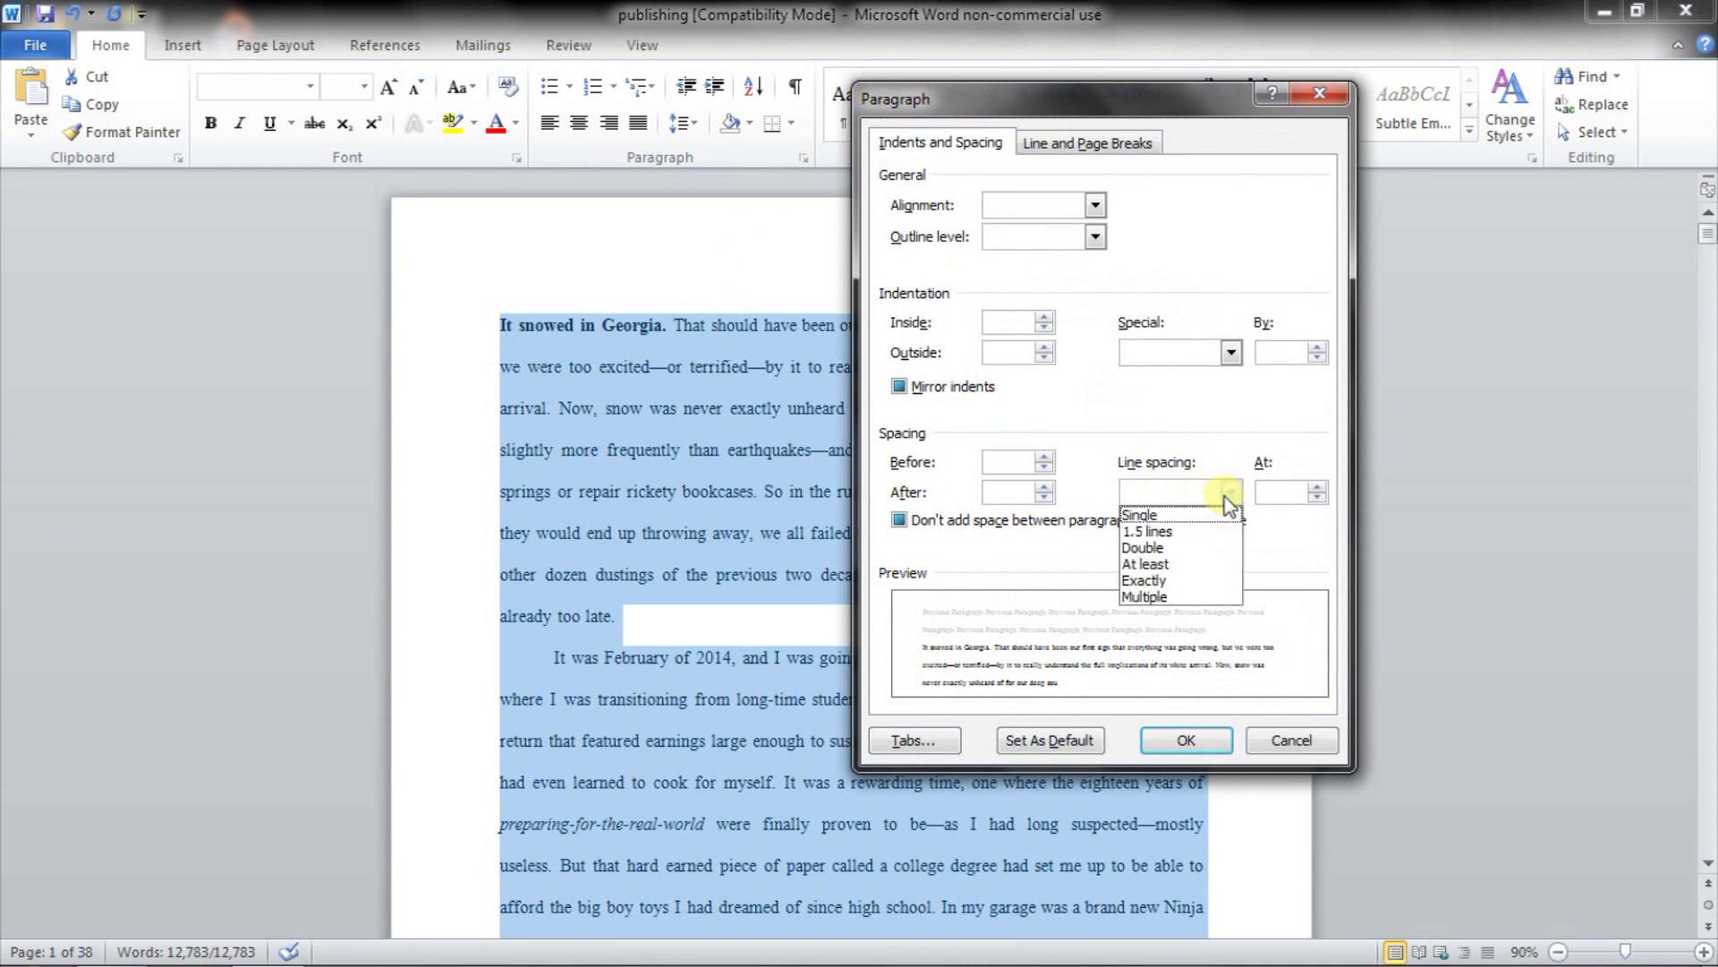
{"action": "left_click", "coordinate": [1162, 548]}
{"action": "left_click", "coordinate": [1191, 740]}
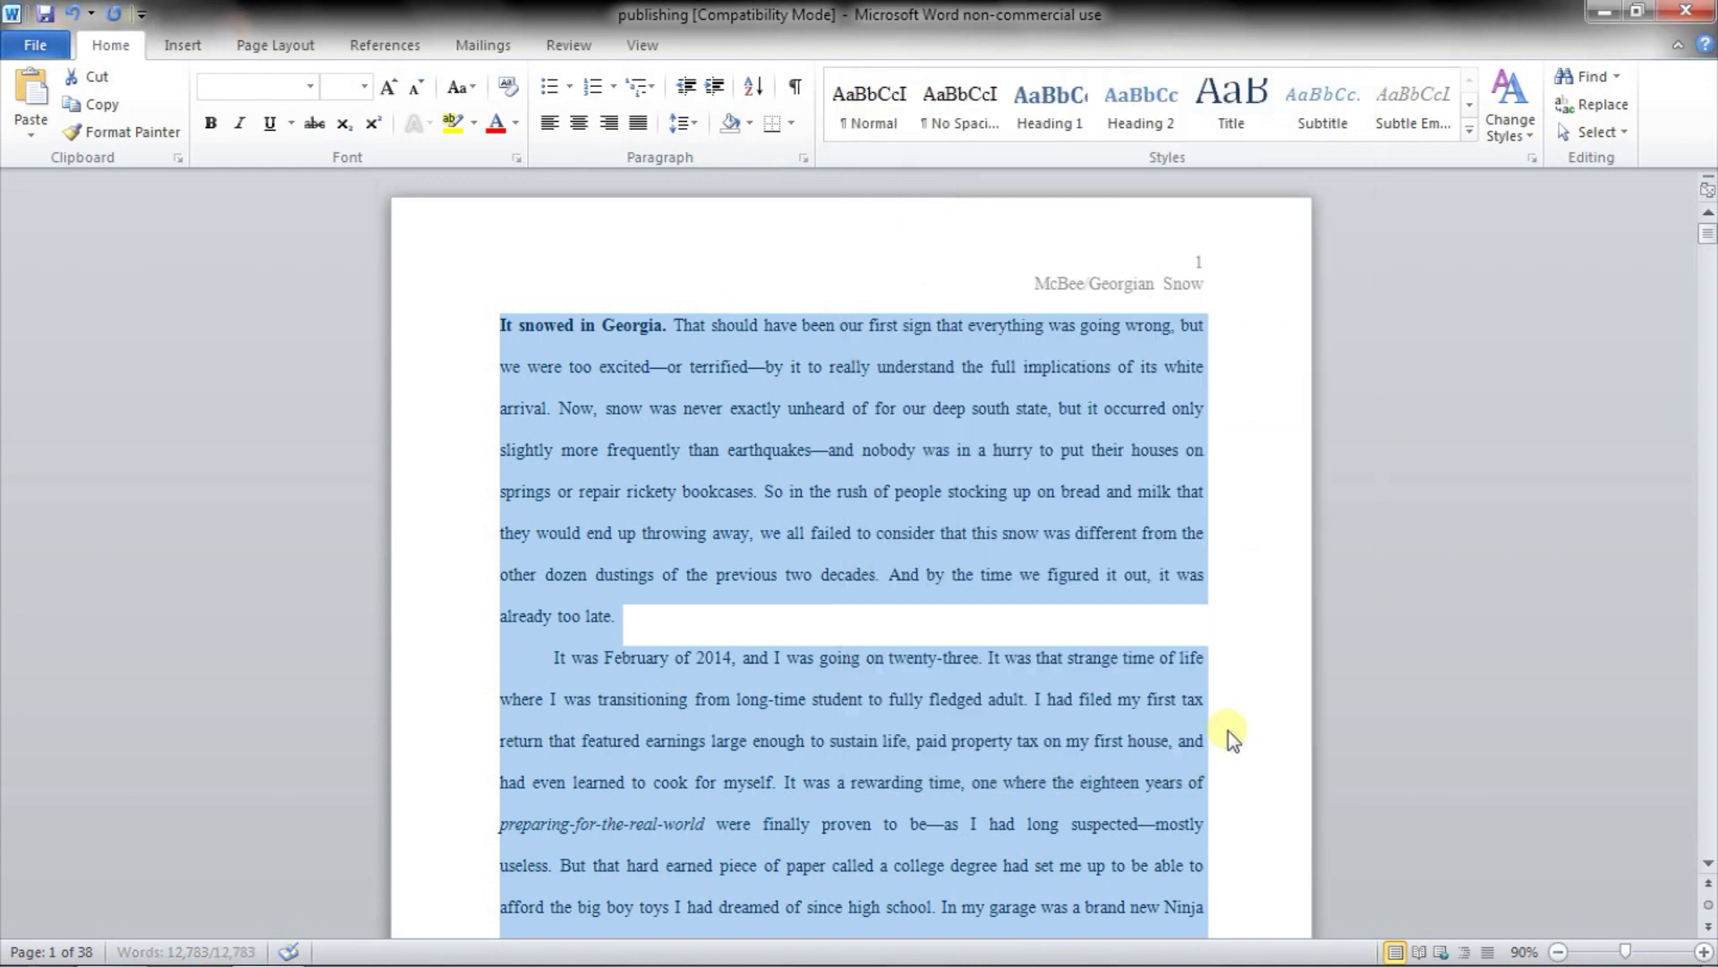
Change the line spacing to At least 24 pt for the whole story
{"action": "left_click", "coordinate": [802, 160]}
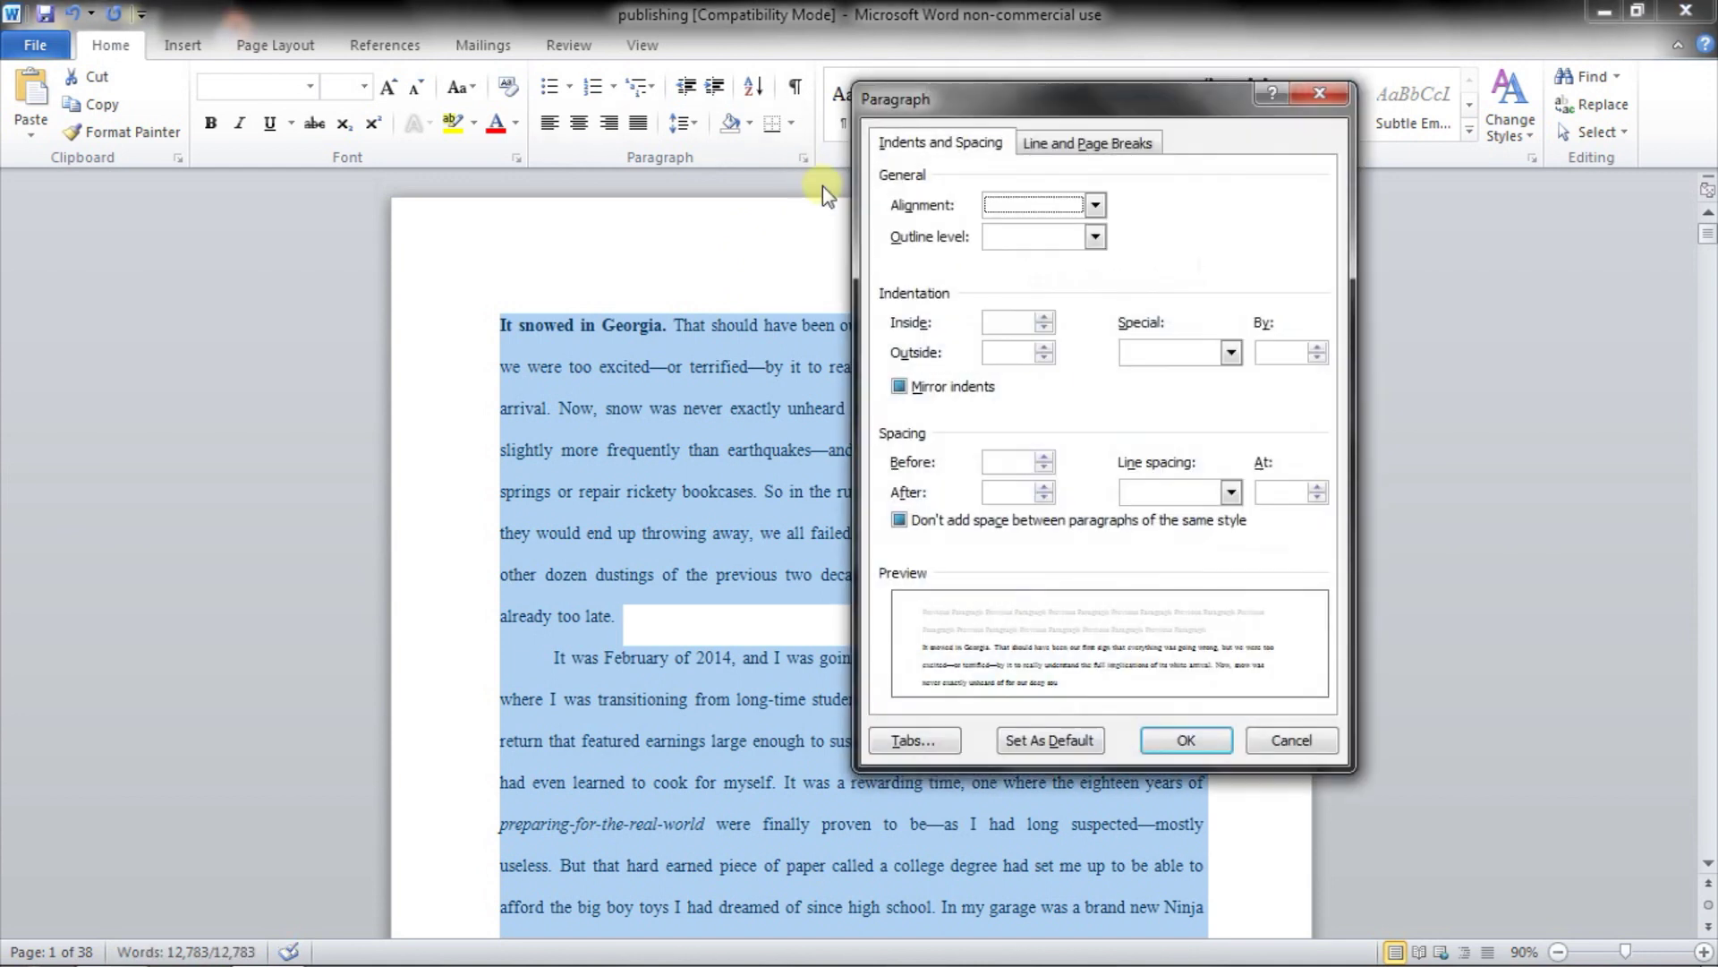
{"action": "left_click", "coordinate": [1183, 494]}
{"action": "left_click", "coordinate": [1179, 494]}
{"action": "left_click", "coordinate": [1183, 497]}
{"action": "left_click", "coordinate": [1165, 564]}
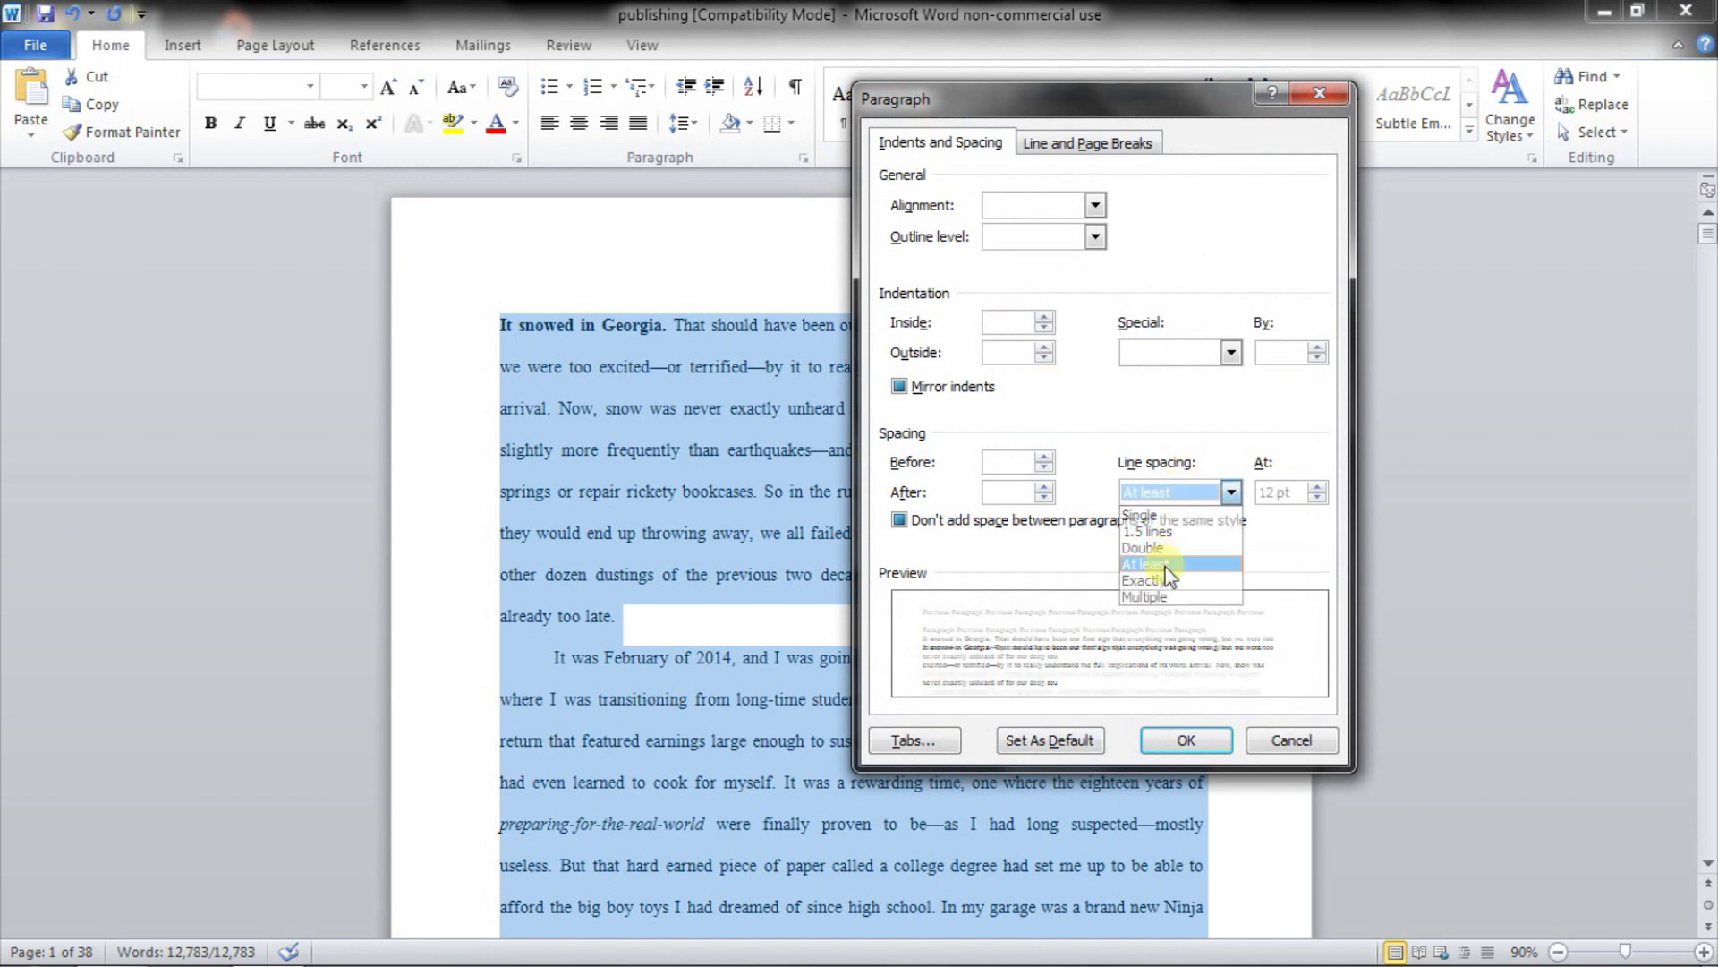
{"action": "double_click", "coordinate": [1266, 493]}
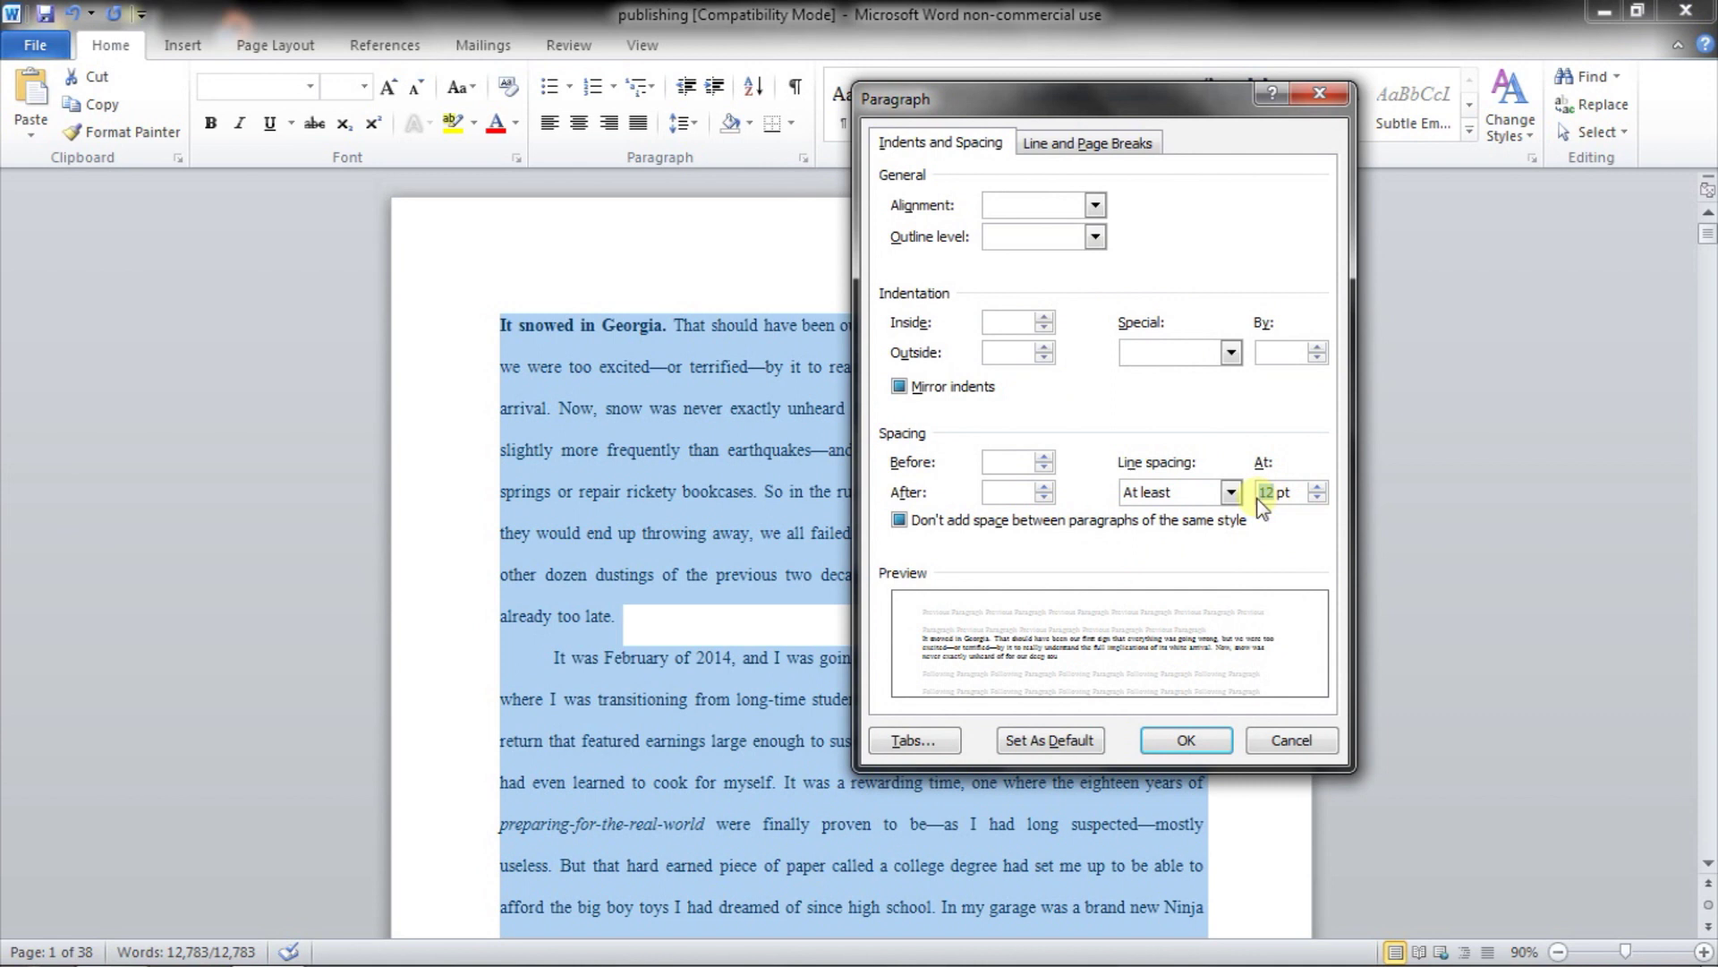
{"action": "type", "text": "24"}
{"action": "left_click", "coordinate": [1199, 739]}
{"action": "left_click", "coordinate": [899, 582]}
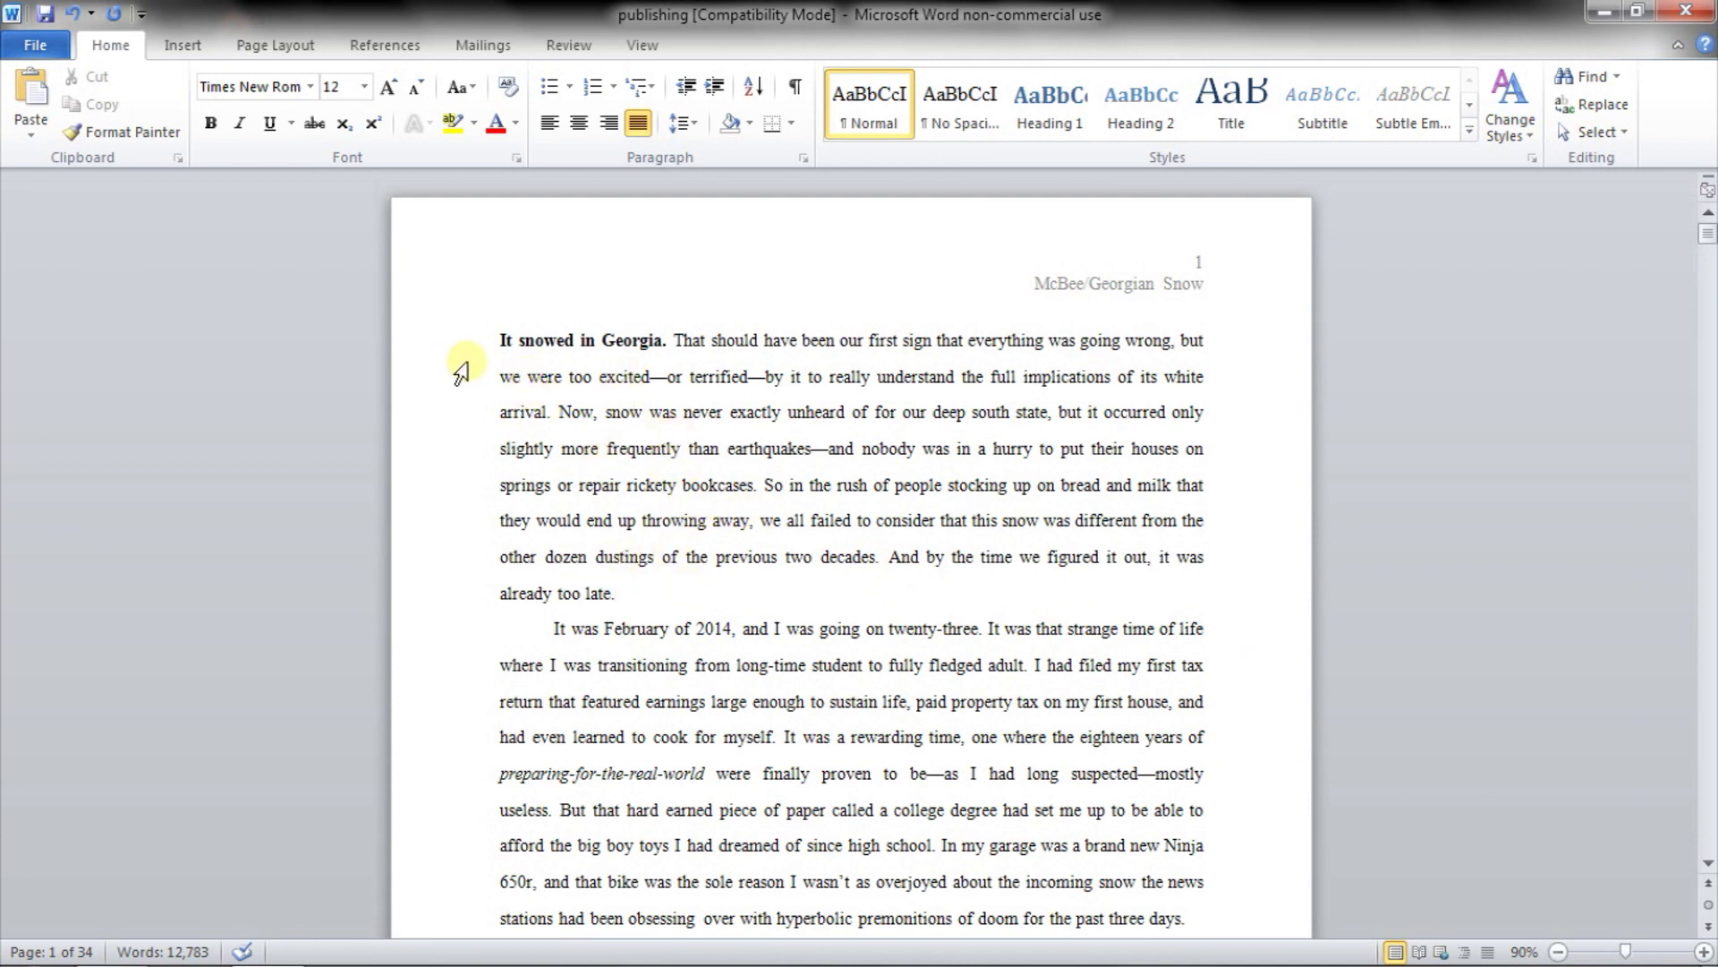
{"action": "left_click_drag", "start_coordinate": [495, 341], "coordinate": [596, 431]}
{"action": "left_click", "coordinate": [501, 340]}
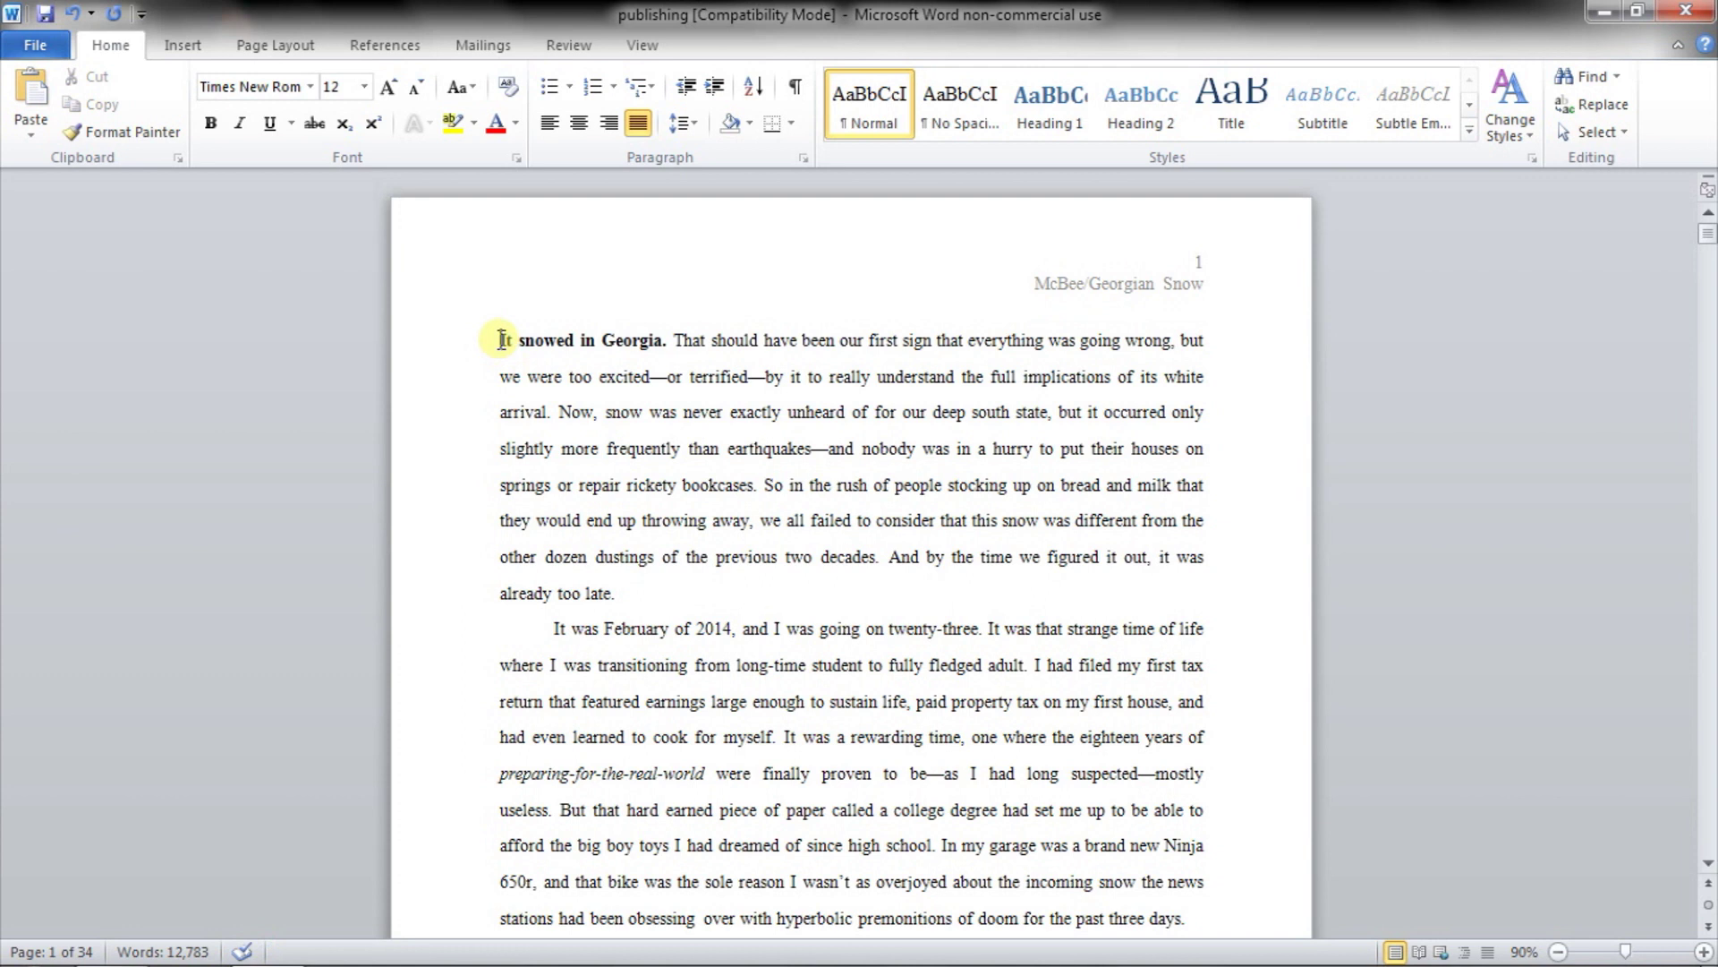
{"action": "left_click", "coordinate": [501, 341]}
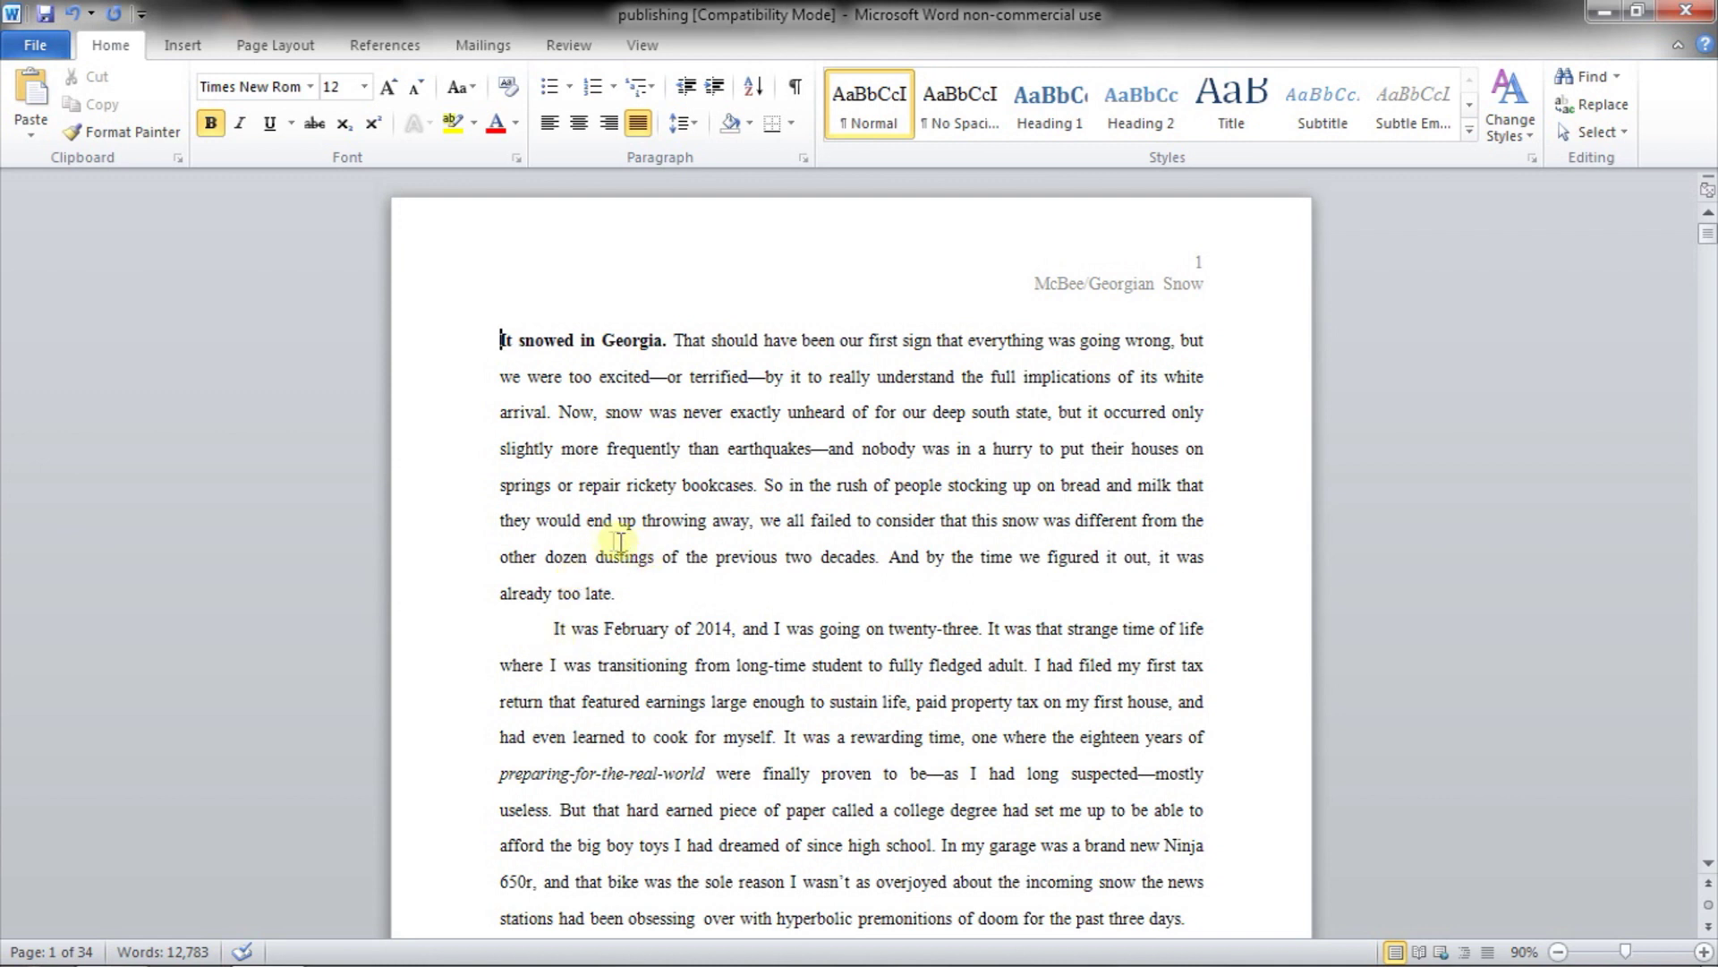
Center the first * * * scene break line further down the story
{"action": "scroll", "coordinate": [671, 556], "scroll_direction": "down", "scroll_amount": 8}
{"action": "scroll", "coordinate": [716, 608], "scroll_direction": "down", "scroll_amount": 10}
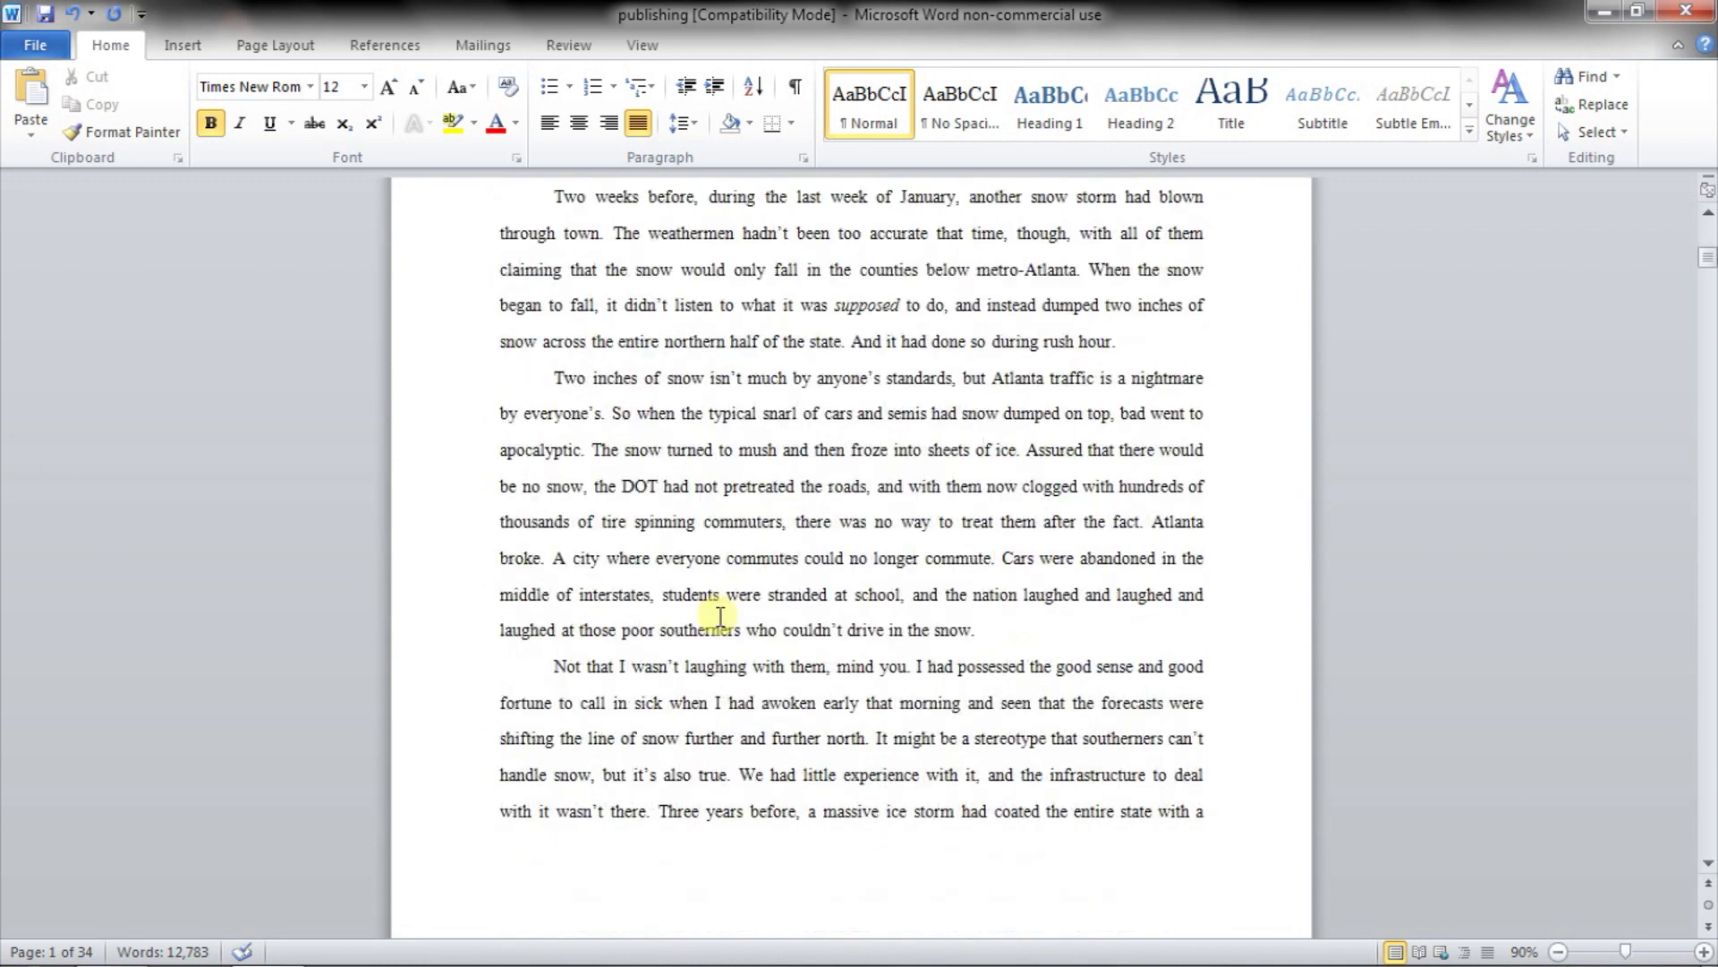
{"action": "scroll", "coordinate": [720, 618], "scroll_direction": "down", "scroll_amount": 10}
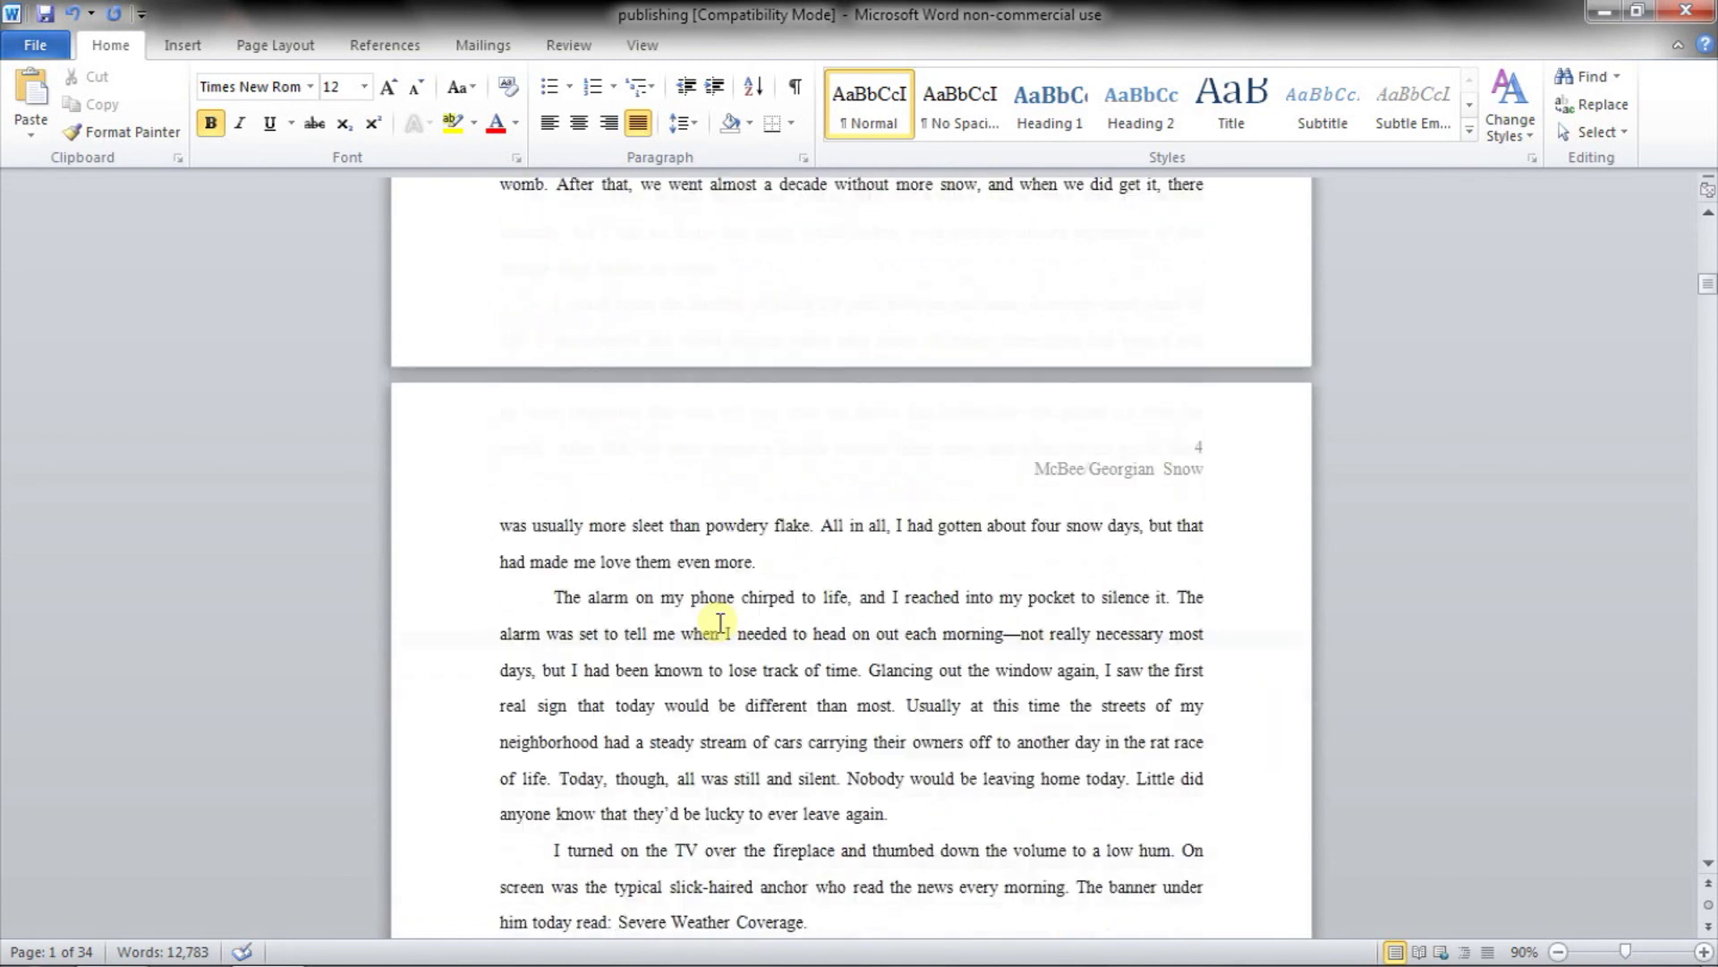
{"action": "left_click_drag", "start_coordinate": [626, 629], "coordinate": [472, 625]}
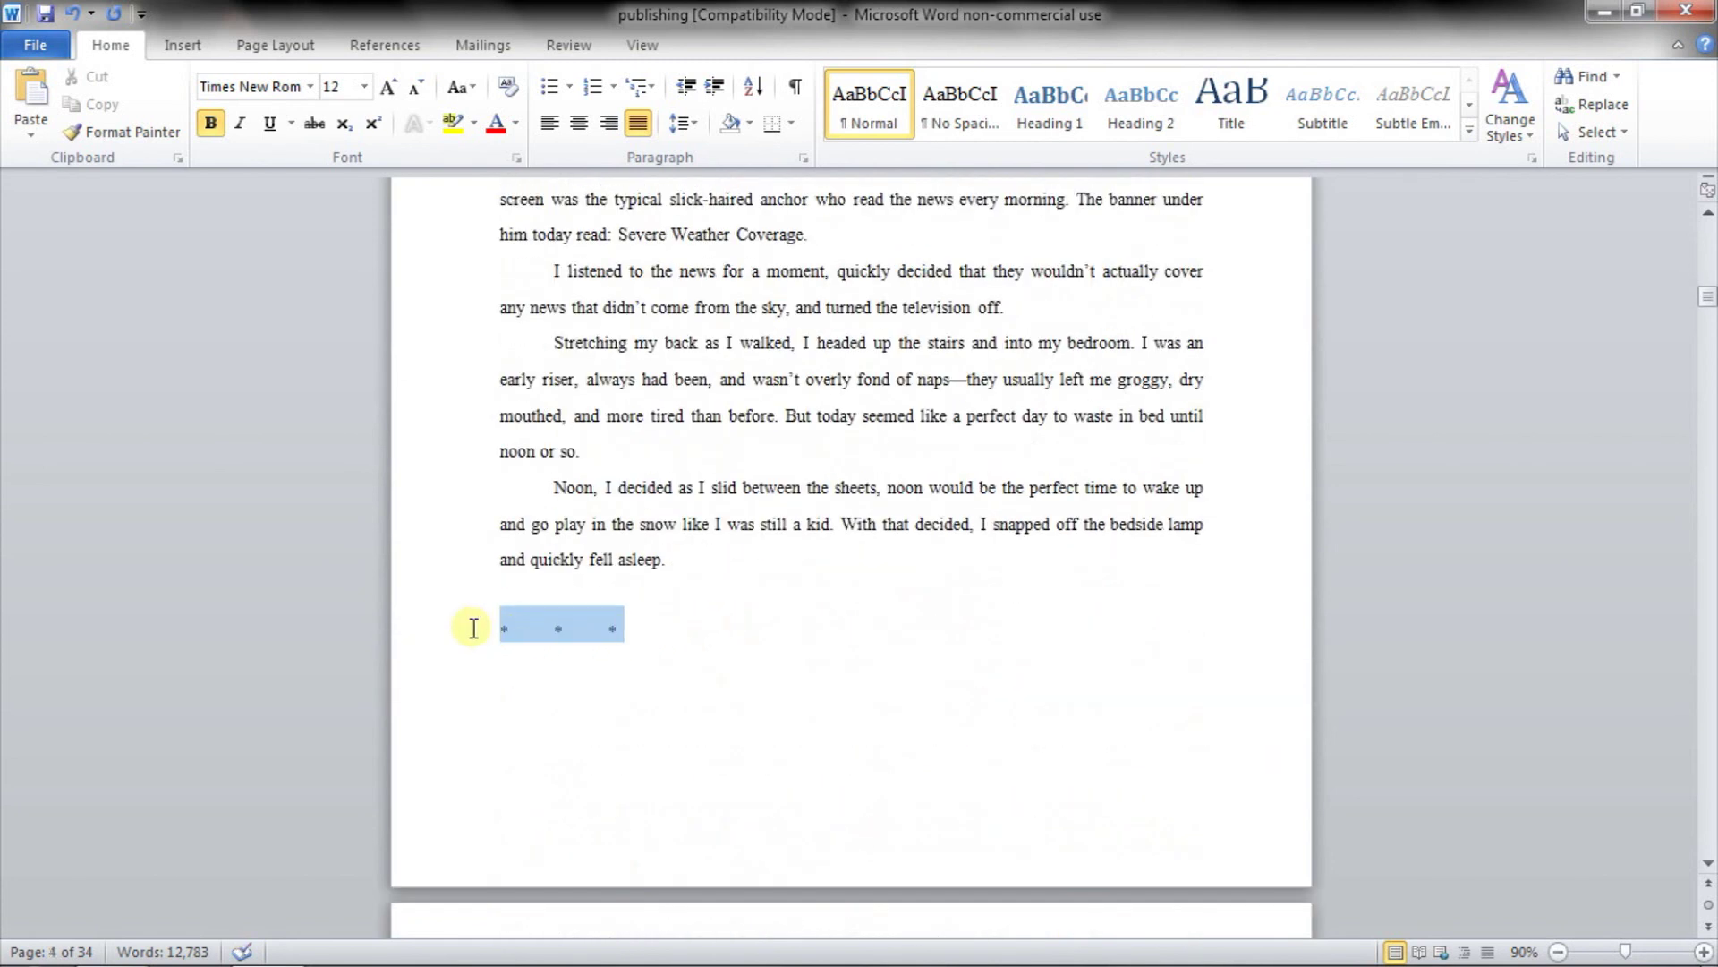
{"action": "left_click", "coordinate": [579, 124]}
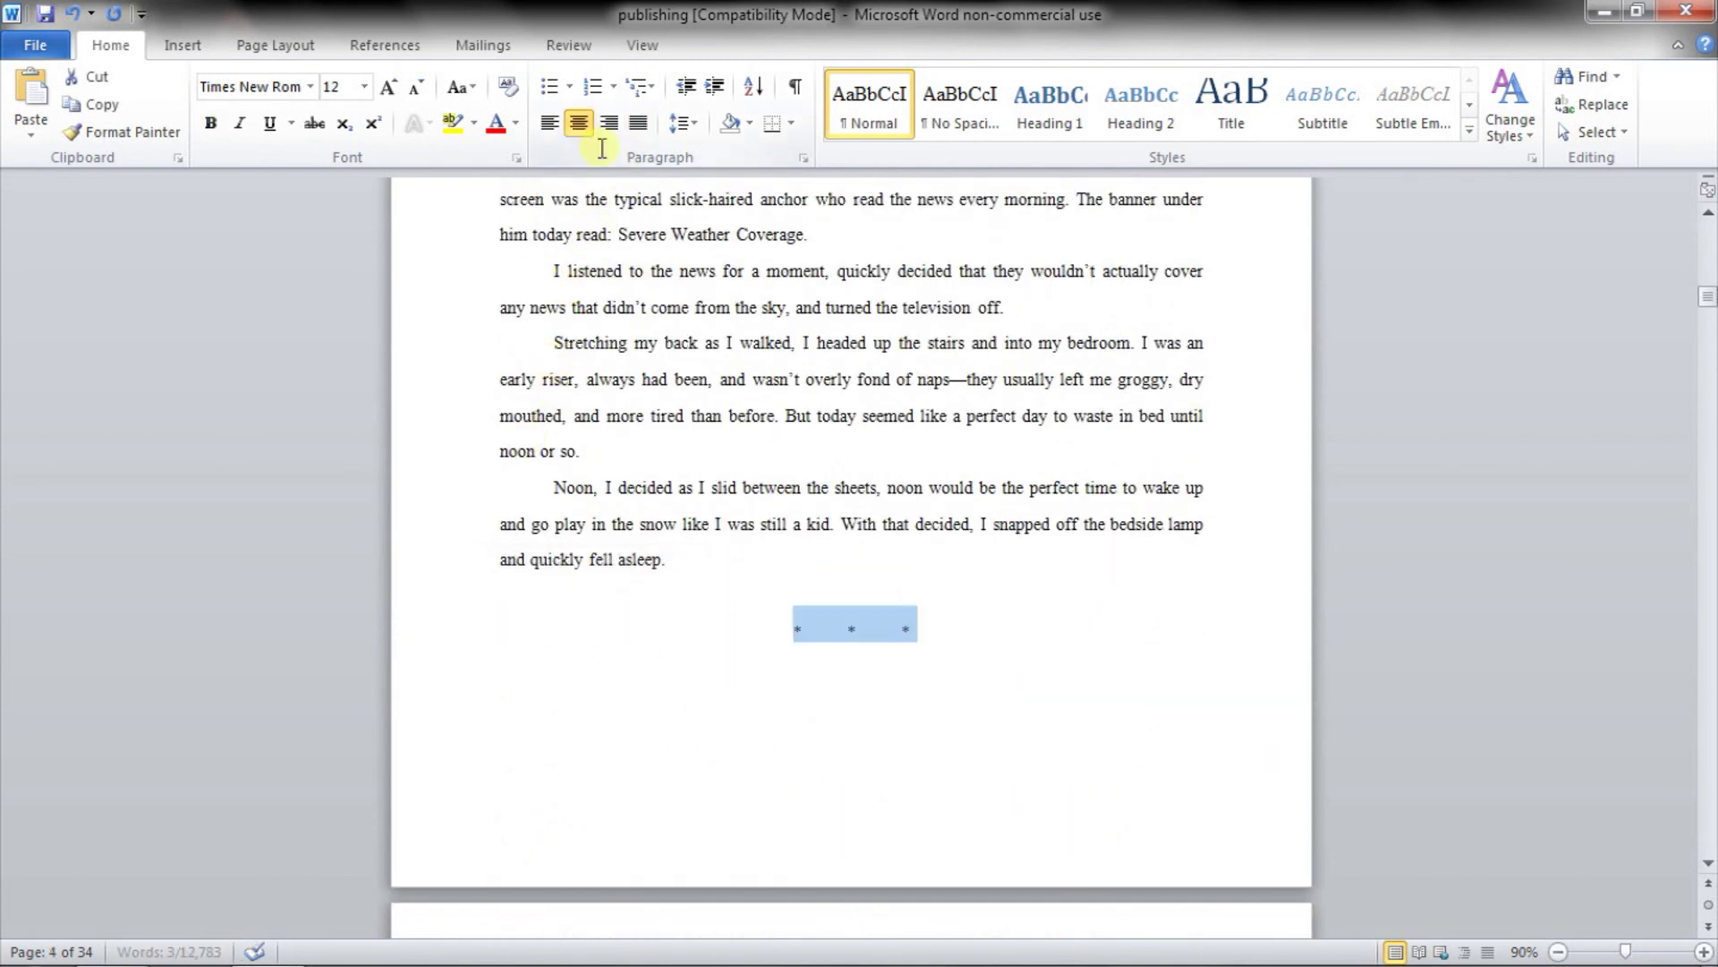
Search the document for '*' and jump to the match on page 17
{"action": "scroll", "coordinate": [640, 498], "scroll_direction": "down", "scroll_amount": 10}
{"action": "scroll", "coordinate": [682, 629], "scroll_direction": "down", "scroll_amount": 15}
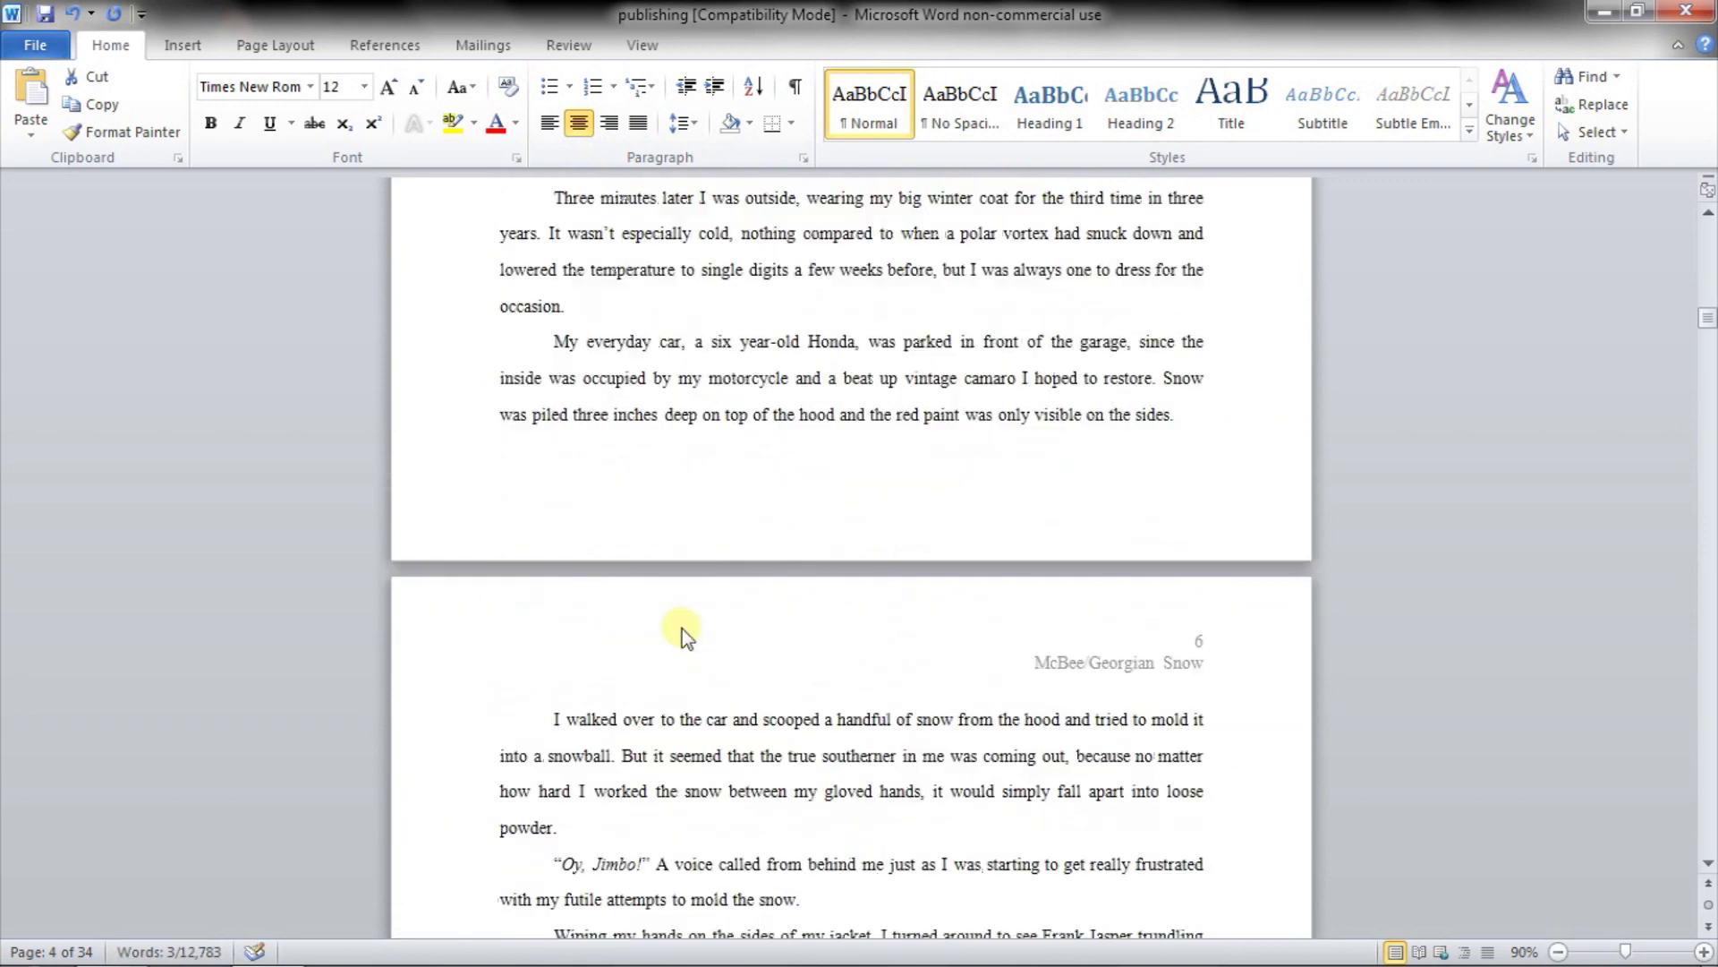
{"action": "scroll", "coordinate": [753, 673], "scroll_direction": "down", "scroll_amount": 10}
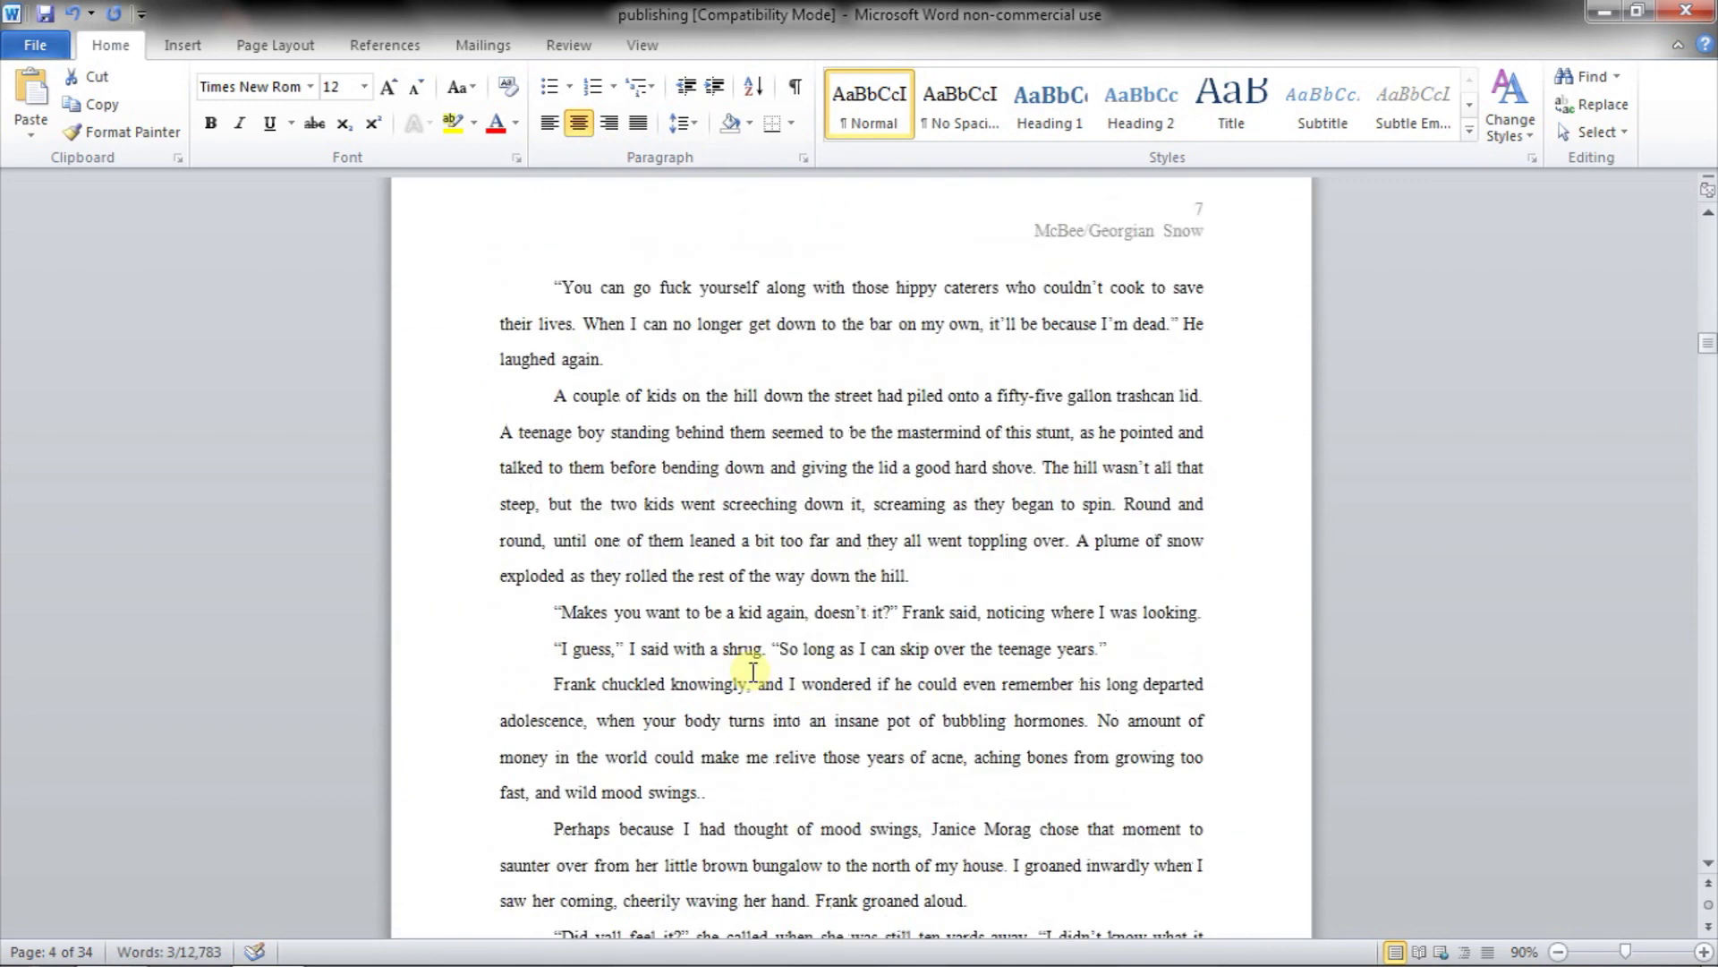
{"action": "scroll", "coordinate": [753, 673], "scroll_direction": "down", "scroll_amount": 12}
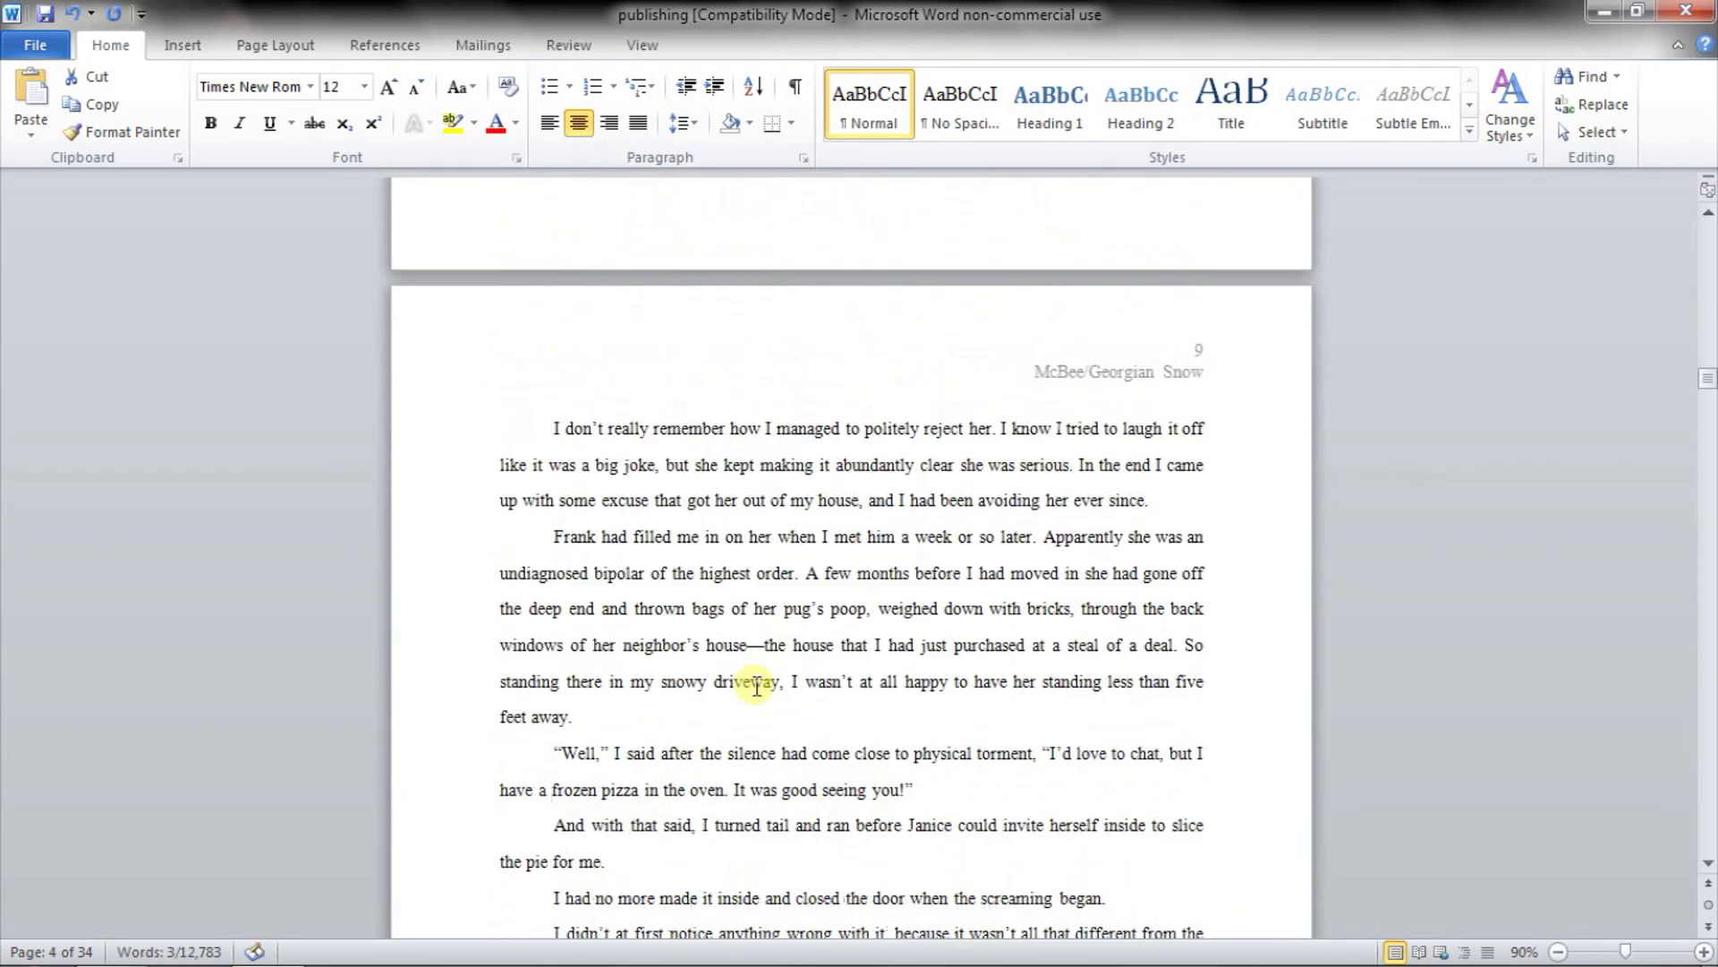
{"action": "scroll", "coordinate": [770, 689], "scroll_direction": "down", "scroll_amount": 12}
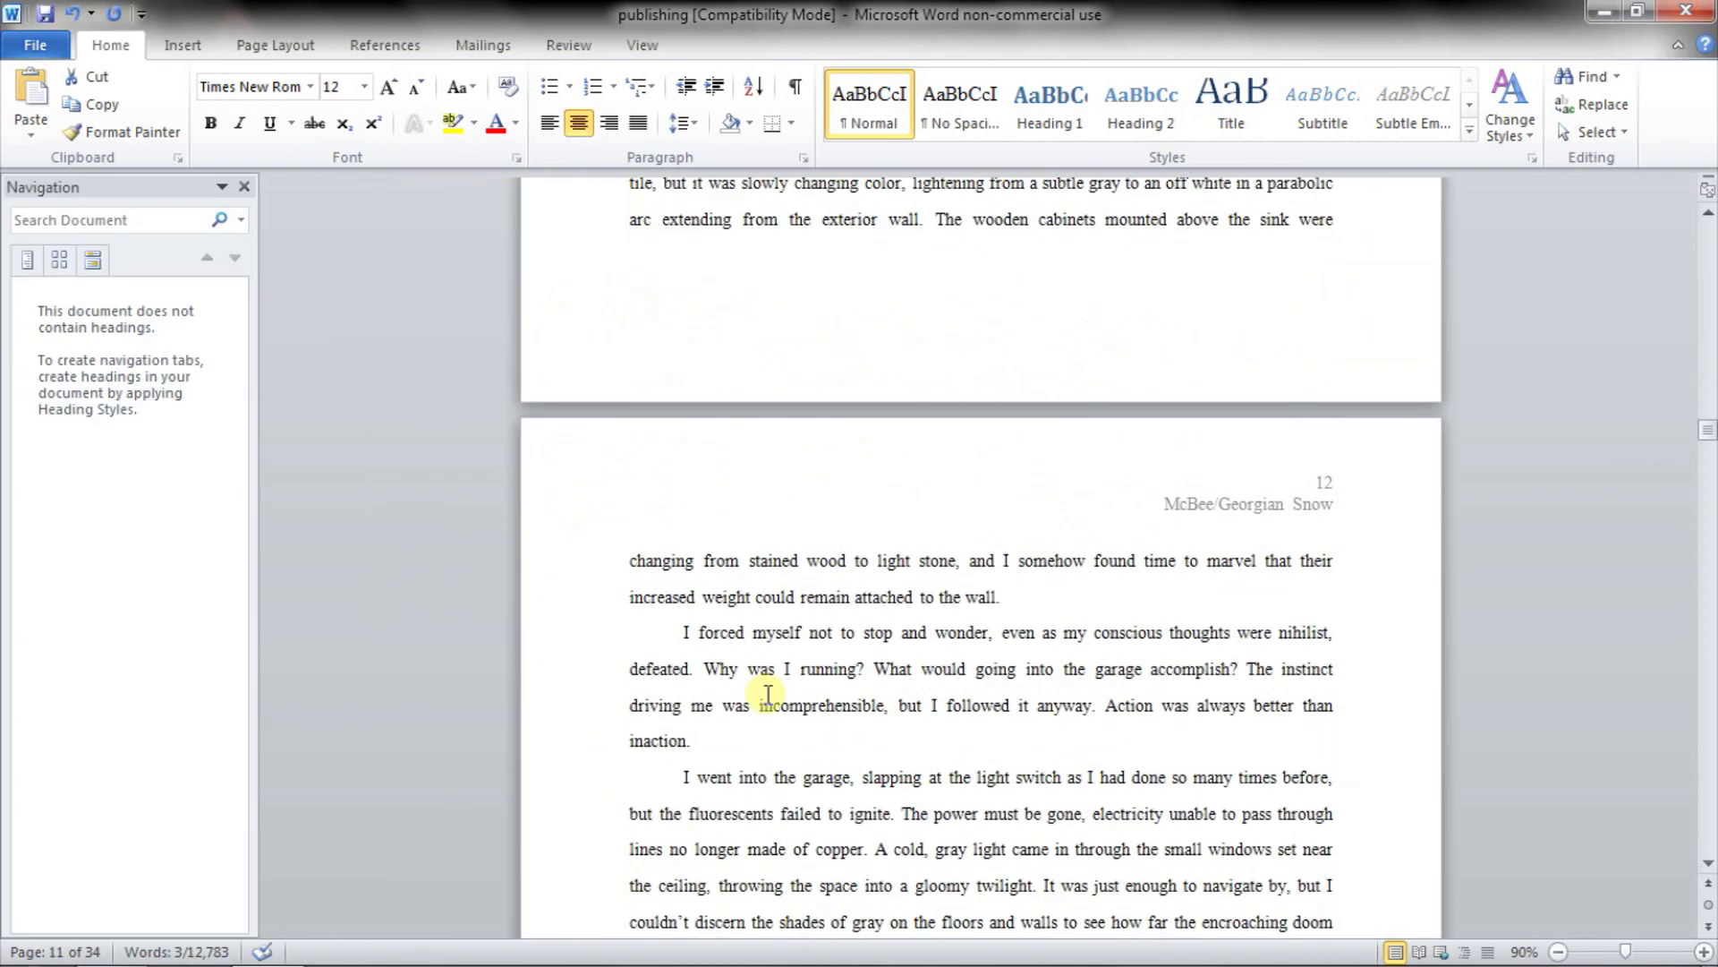
{"action": "key", "text": "ctrl+f"}
{"action": "type", "text": "*"}
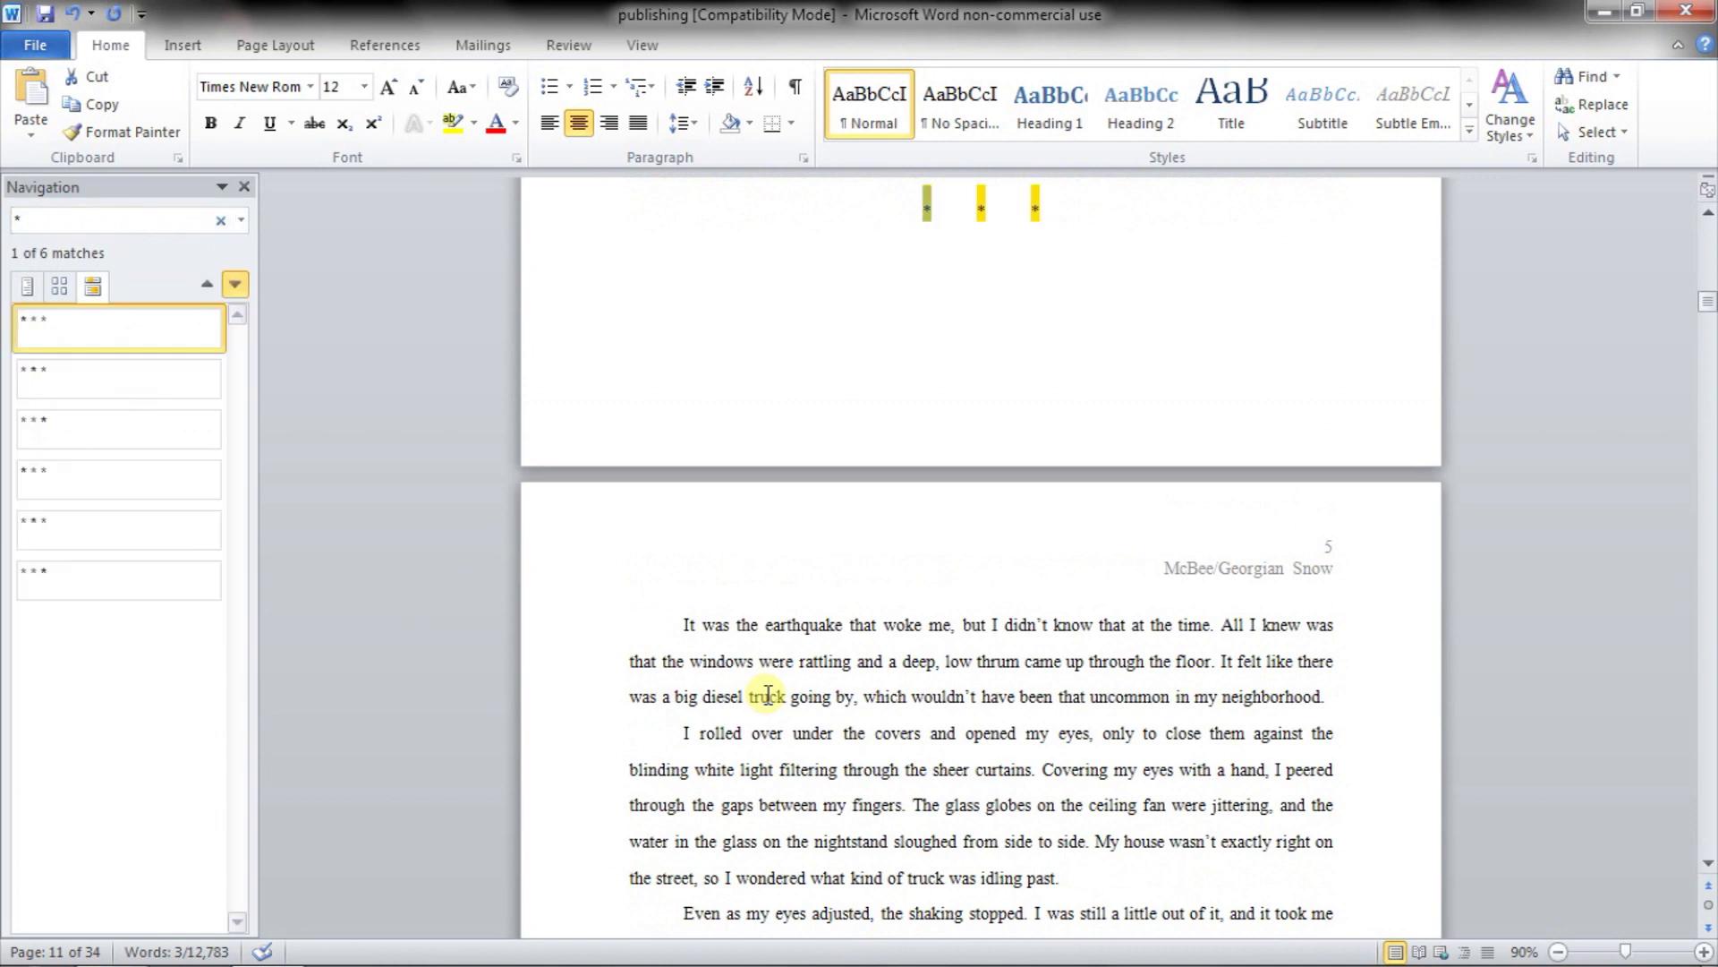
{"action": "left_click", "coordinate": [153, 222]}
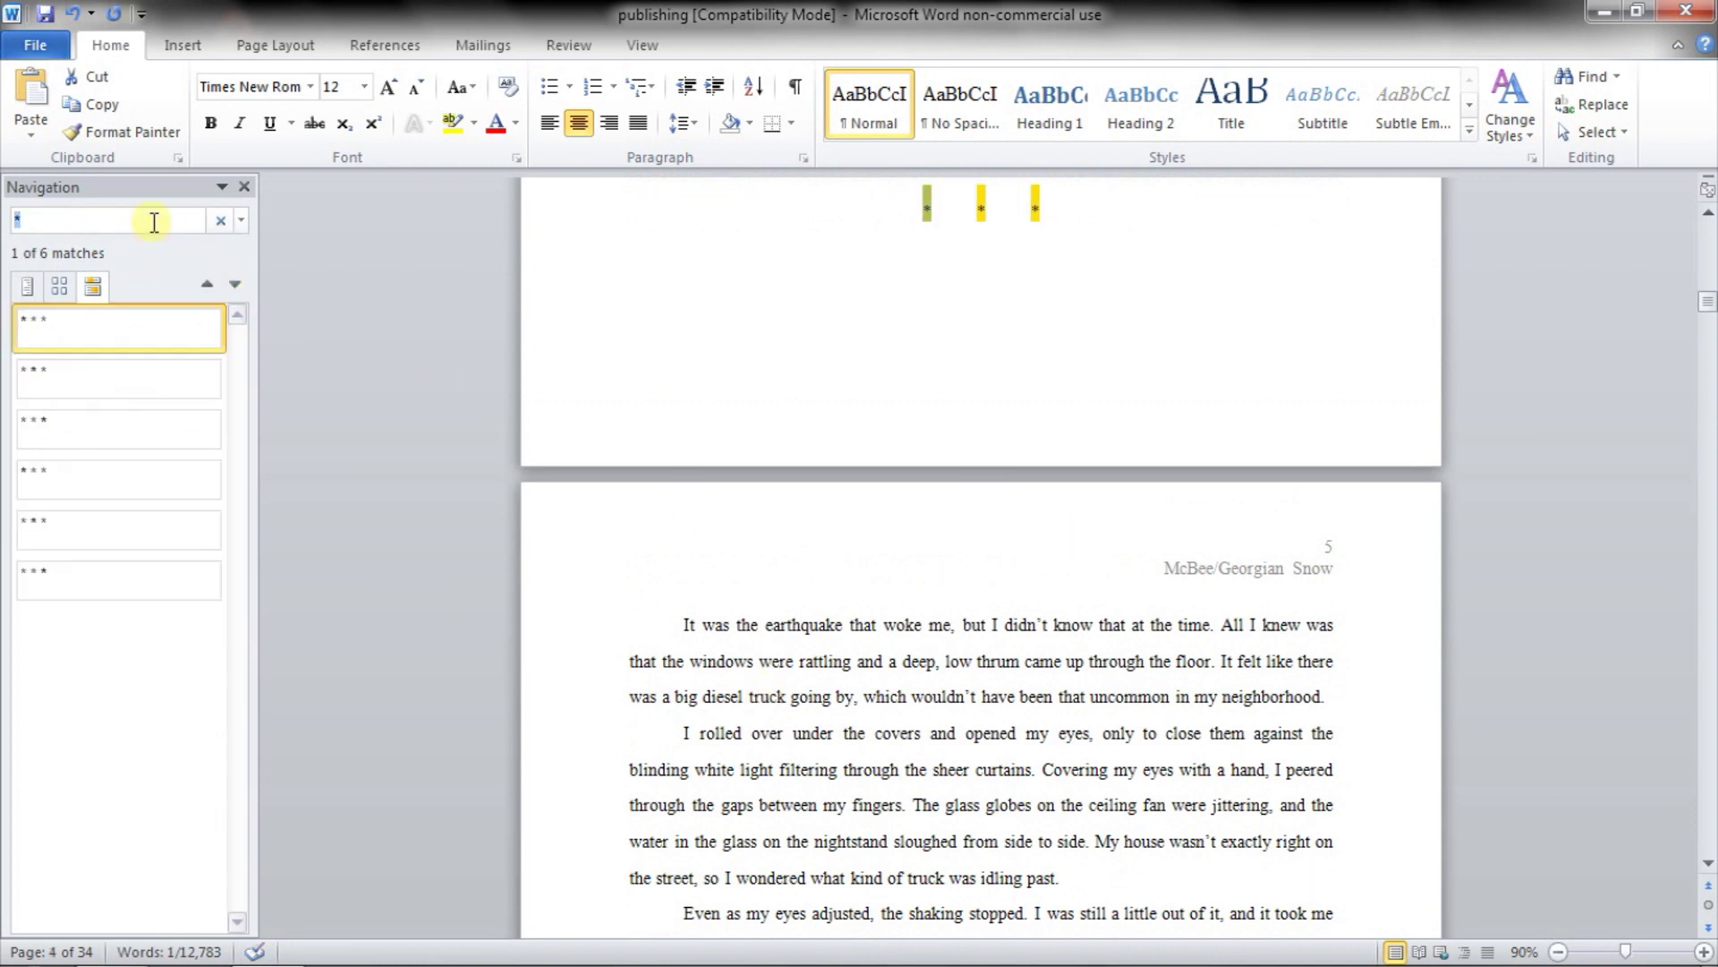
{"action": "key", "text": "Return"}
{"action": "key", "text": "Return"}
{"action": "key", "text": "Return"}
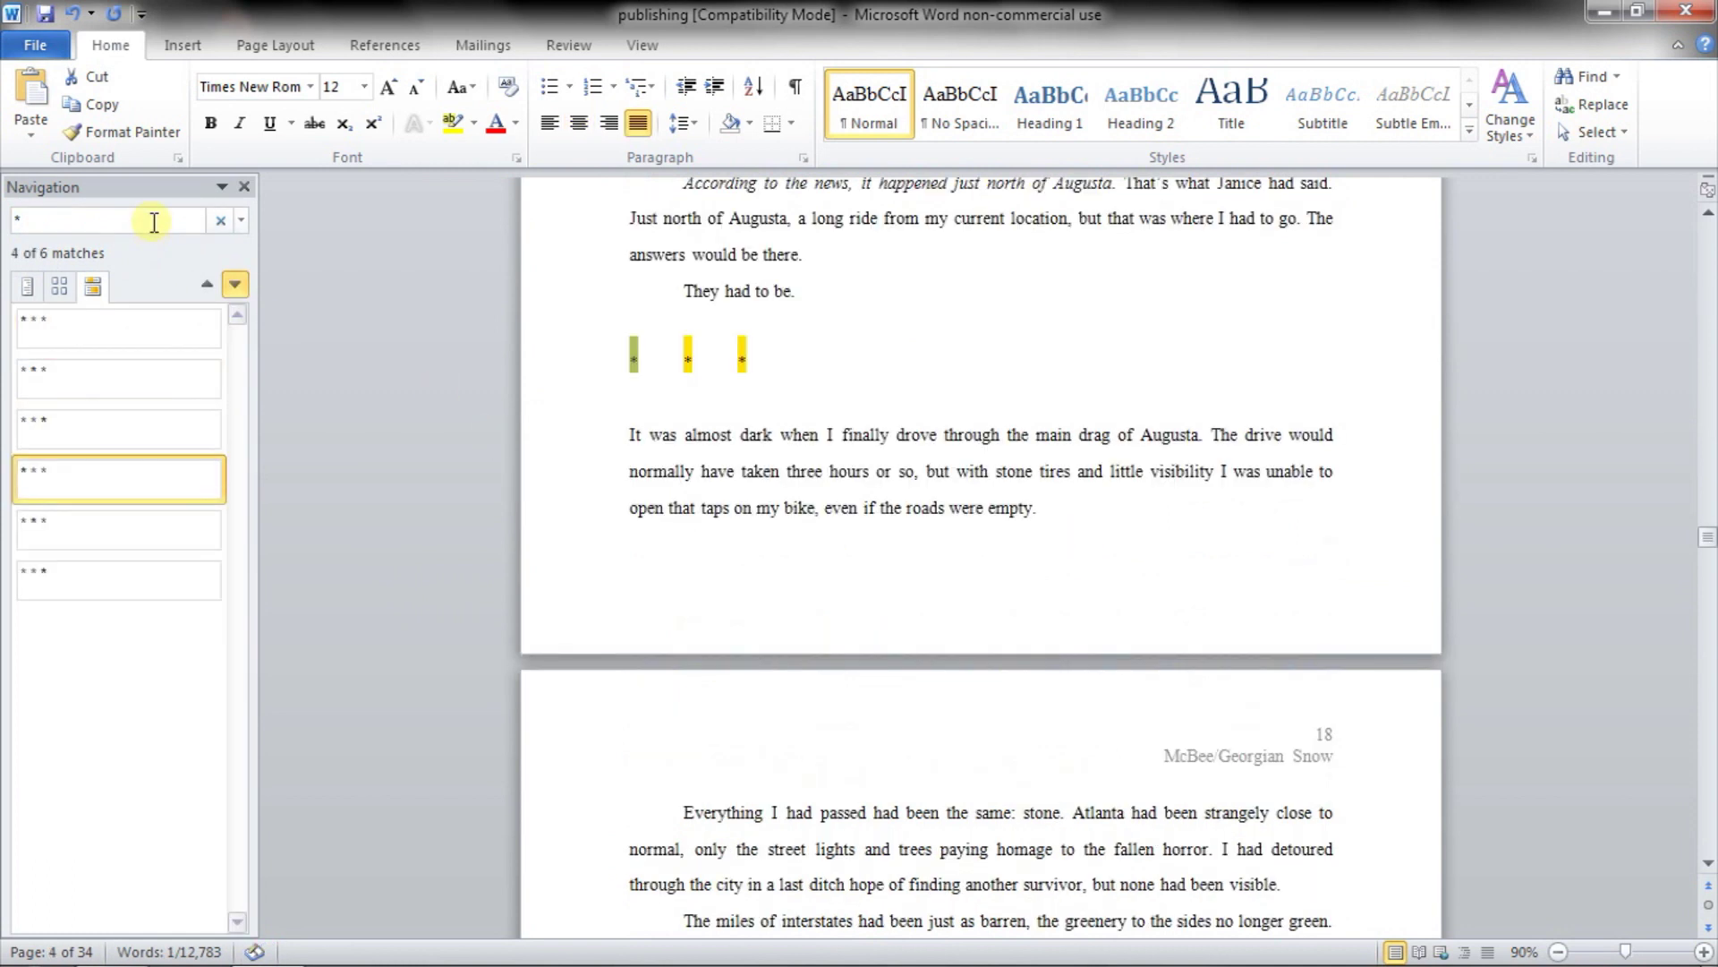
Center the page 17 * * * scene break and close the search pane
{"action": "left_click_drag", "start_coordinate": [754, 358], "coordinate": [625, 358]}
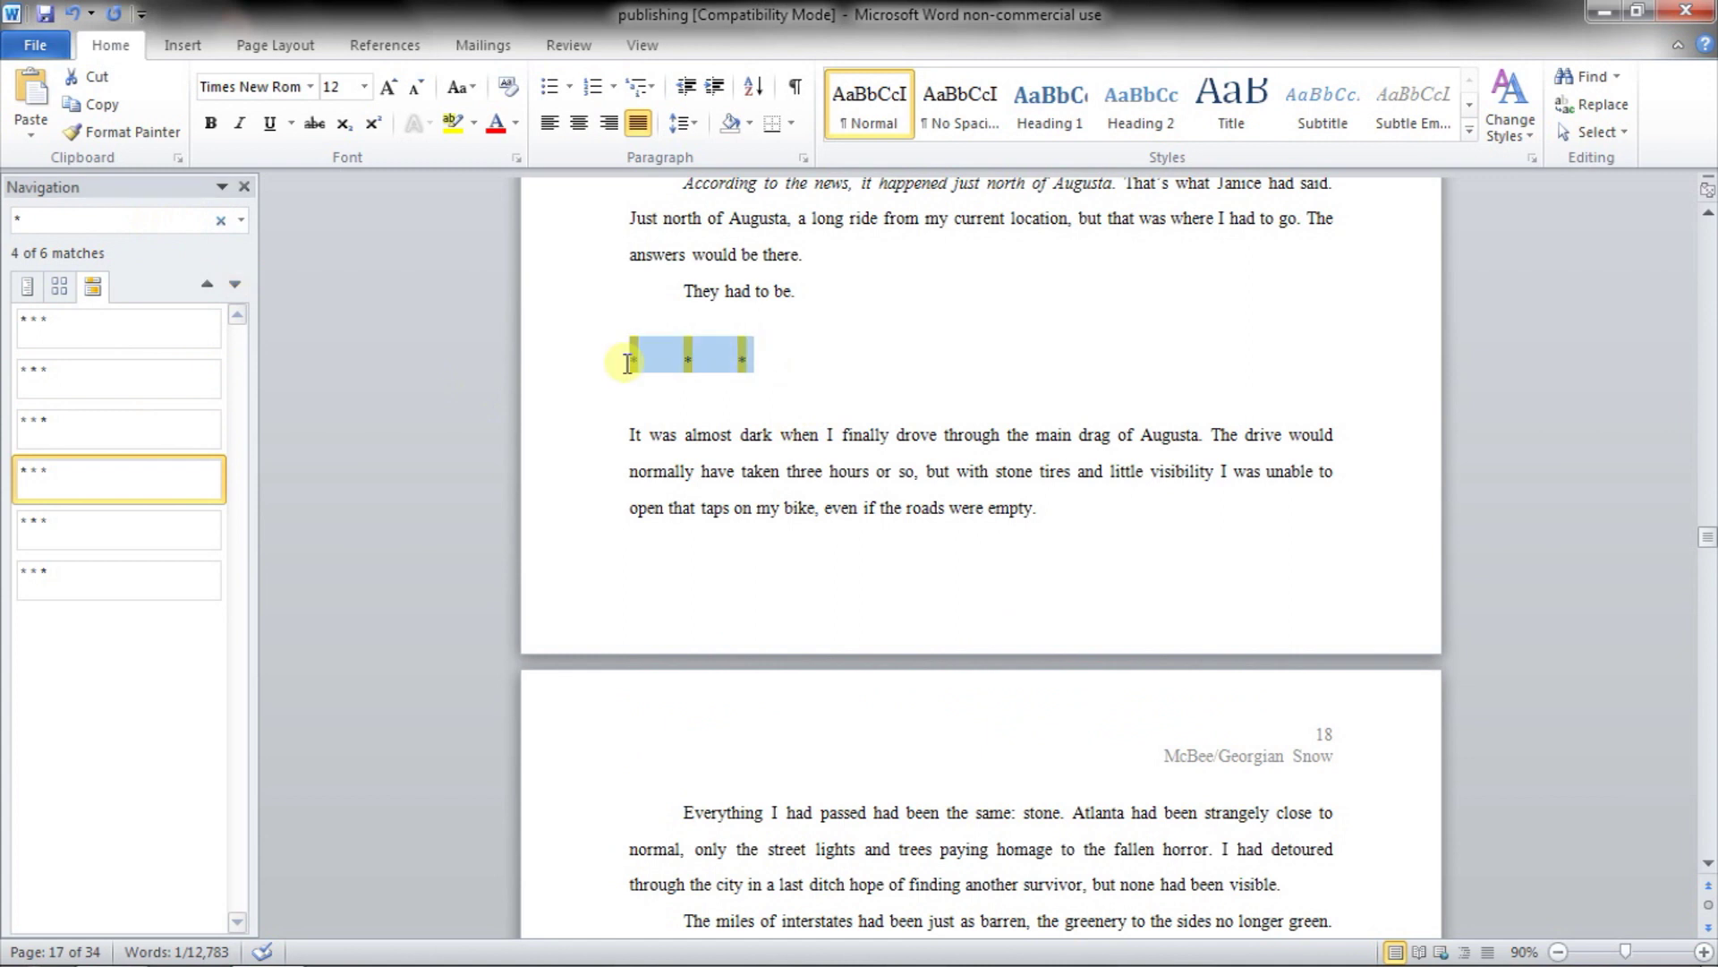
{"action": "left_click", "coordinate": [579, 122]}
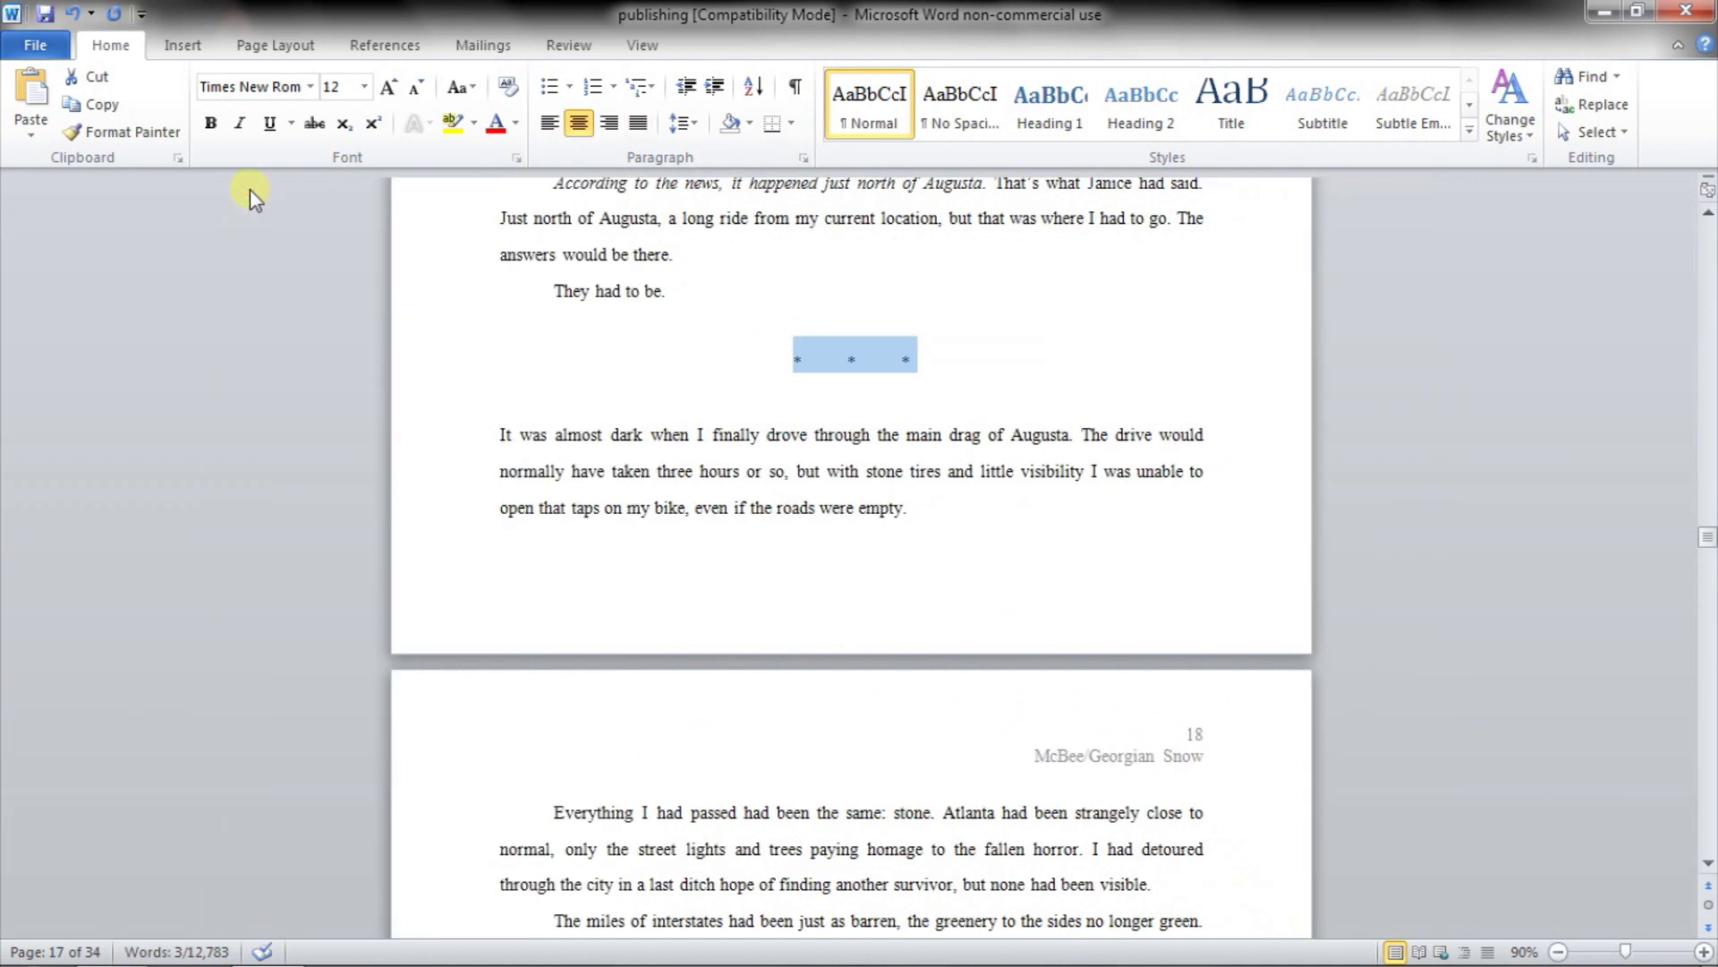
{"action": "left_click", "coordinate": [244, 186]}
{"action": "left_click", "coordinate": [786, 436]}
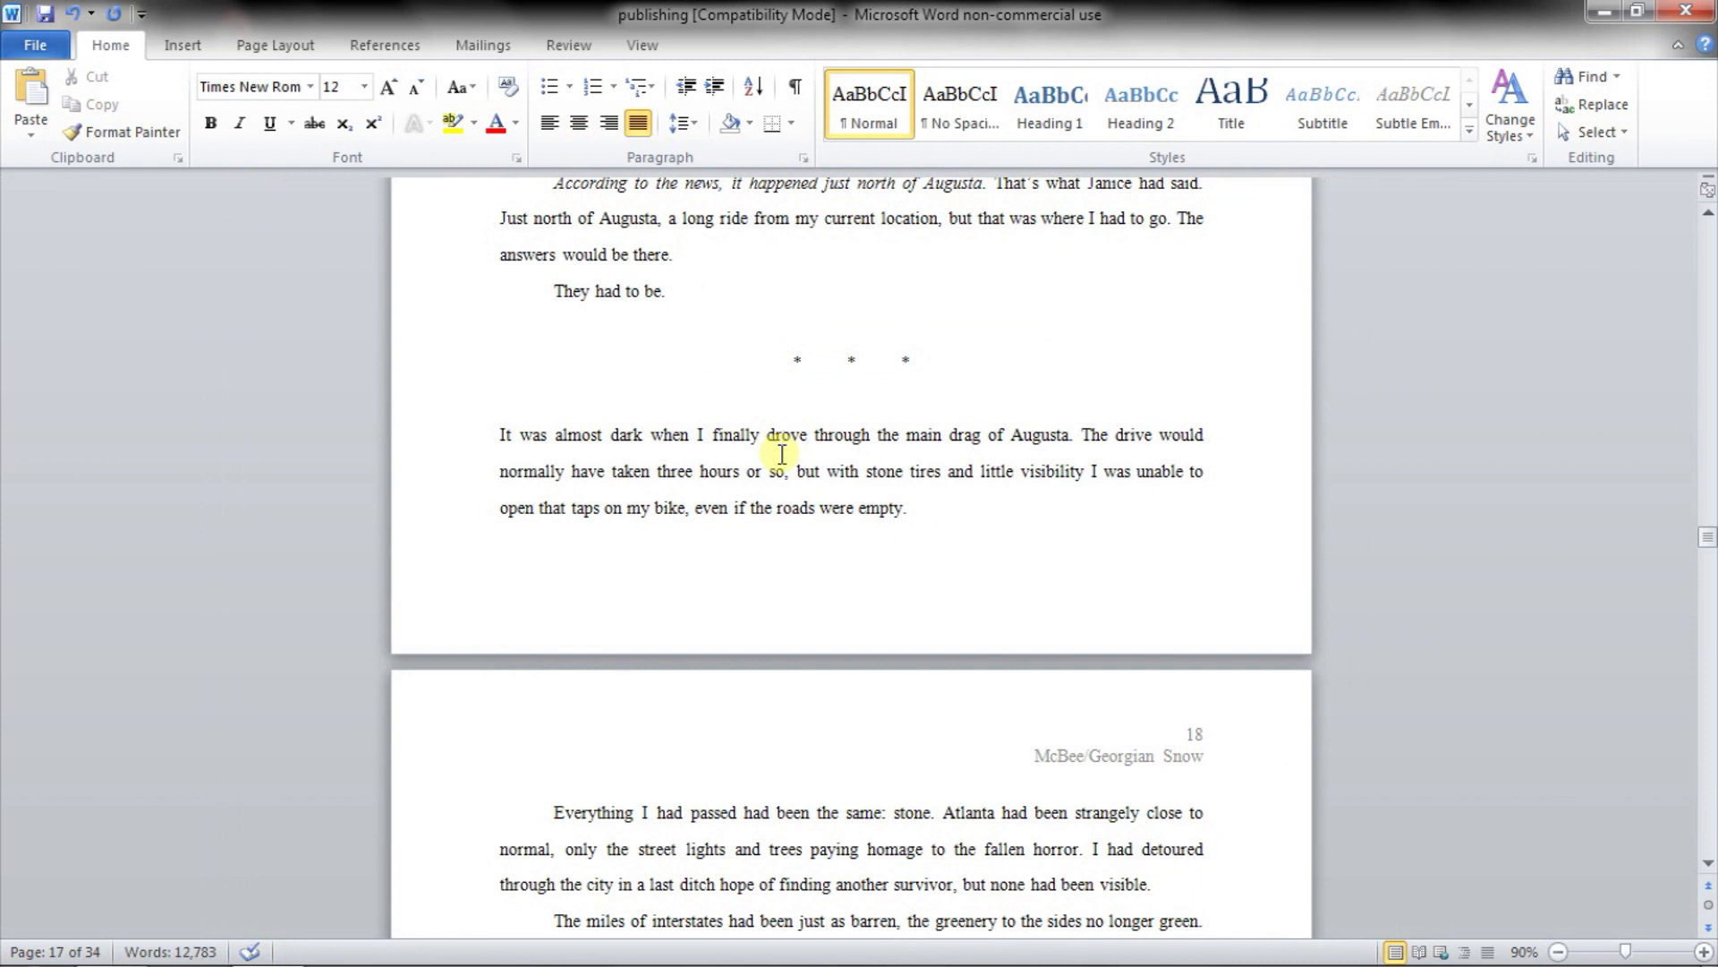
Apply Narrow margins to the story
{"action": "left_click", "coordinate": [254, 56]}
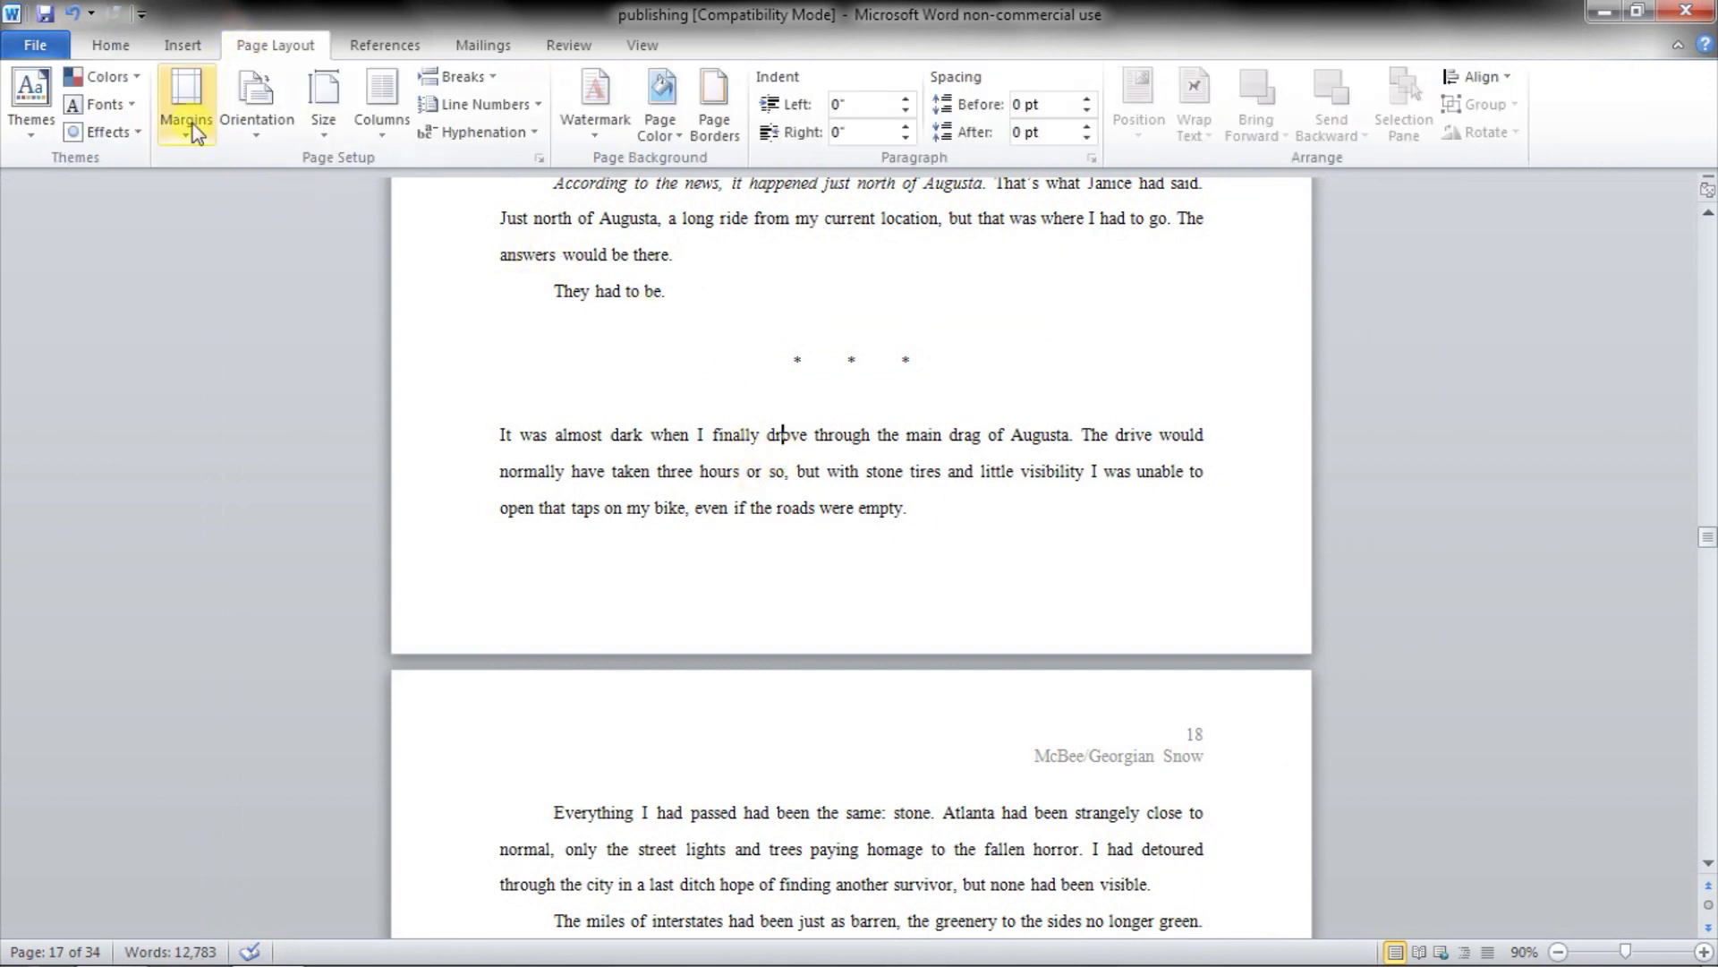
{"action": "left_click", "coordinate": [191, 126]}
{"action": "left_click", "coordinate": [347, 333]}
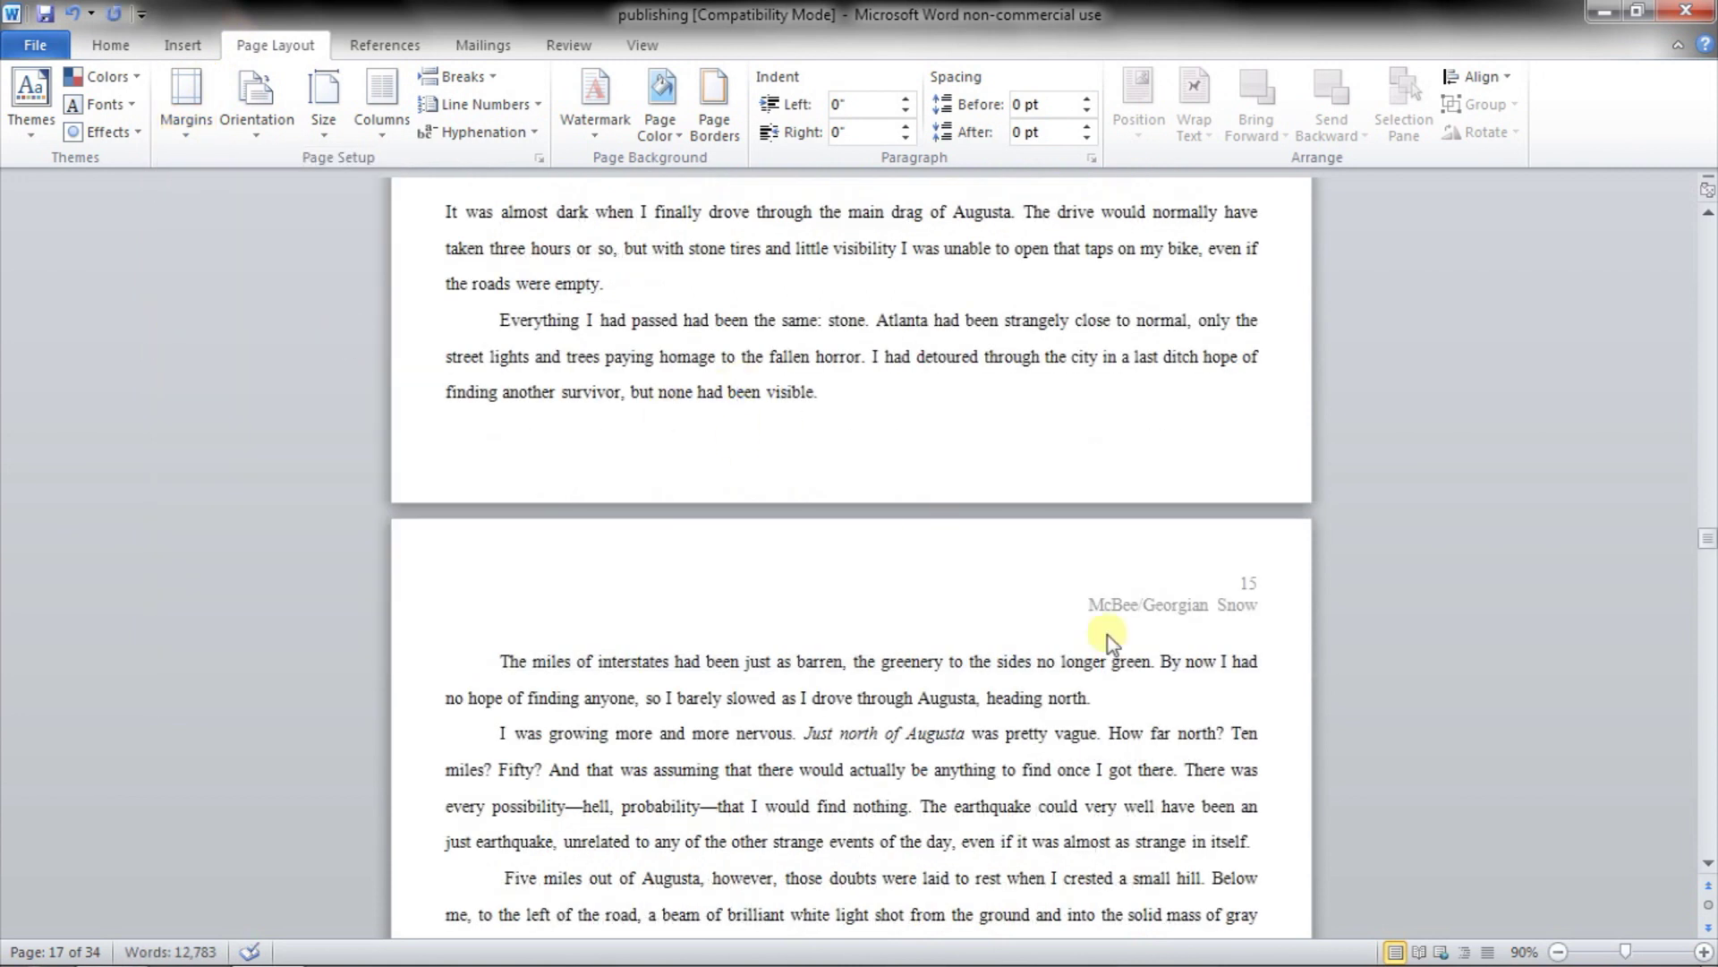
{"action": "scroll", "coordinate": [1103, 633], "scroll_direction": "down", "scroll_amount": 7}
{"action": "scroll", "coordinate": [1197, 713], "scroll_direction": "up", "scroll_amount": 7}
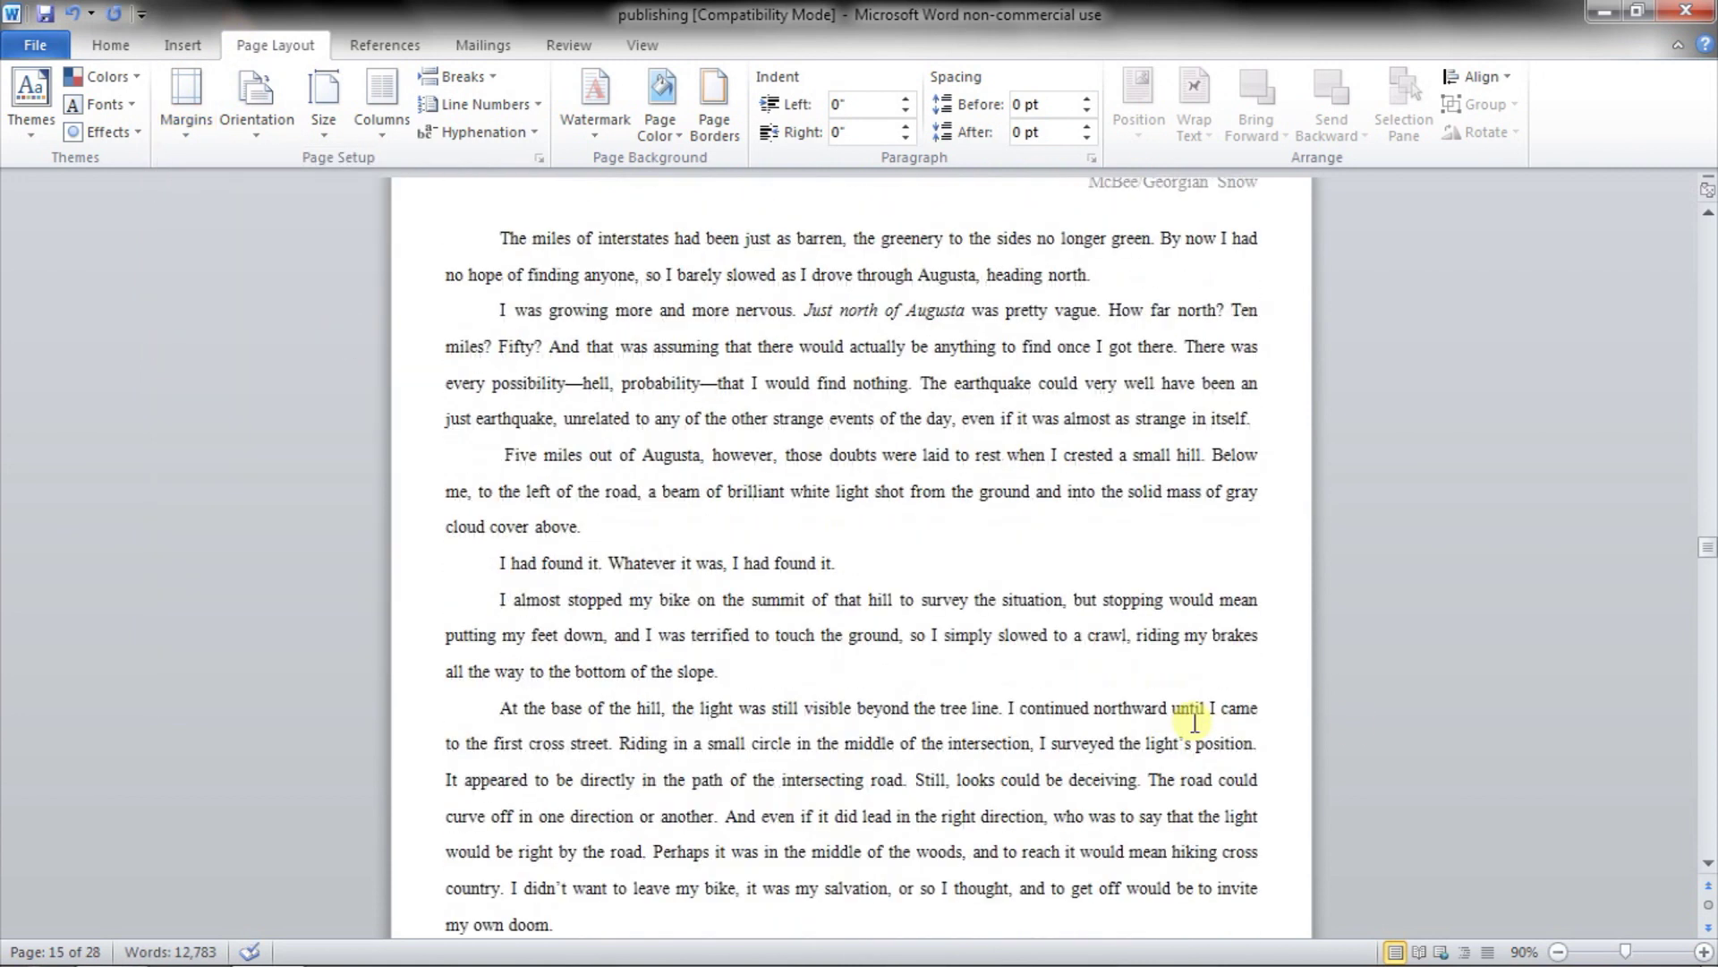
Delete the page-number and McBee/Georgian Snow header lines, then return to page 1
{"action": "double_click", "coordinate": [1234, 608]}
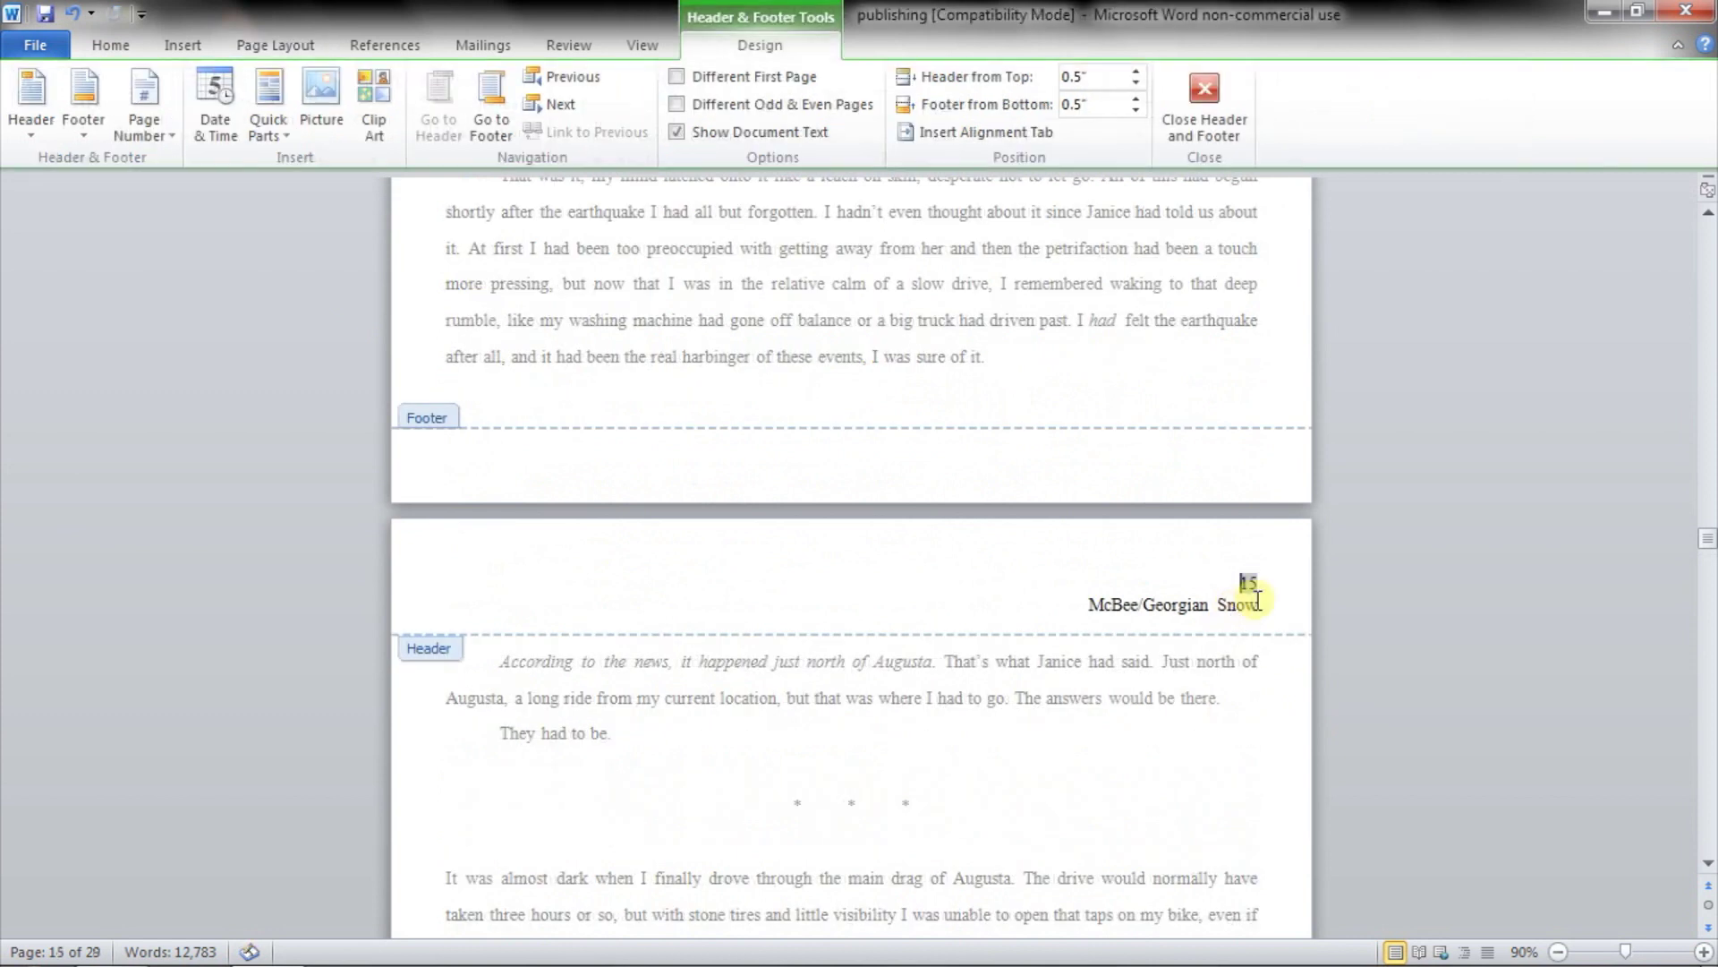
{"action": "left_click_drag", "start_coordinate": [1233, 609], "coordinate": [1230, 572]}
{"action": "key", "text": "Delete"}
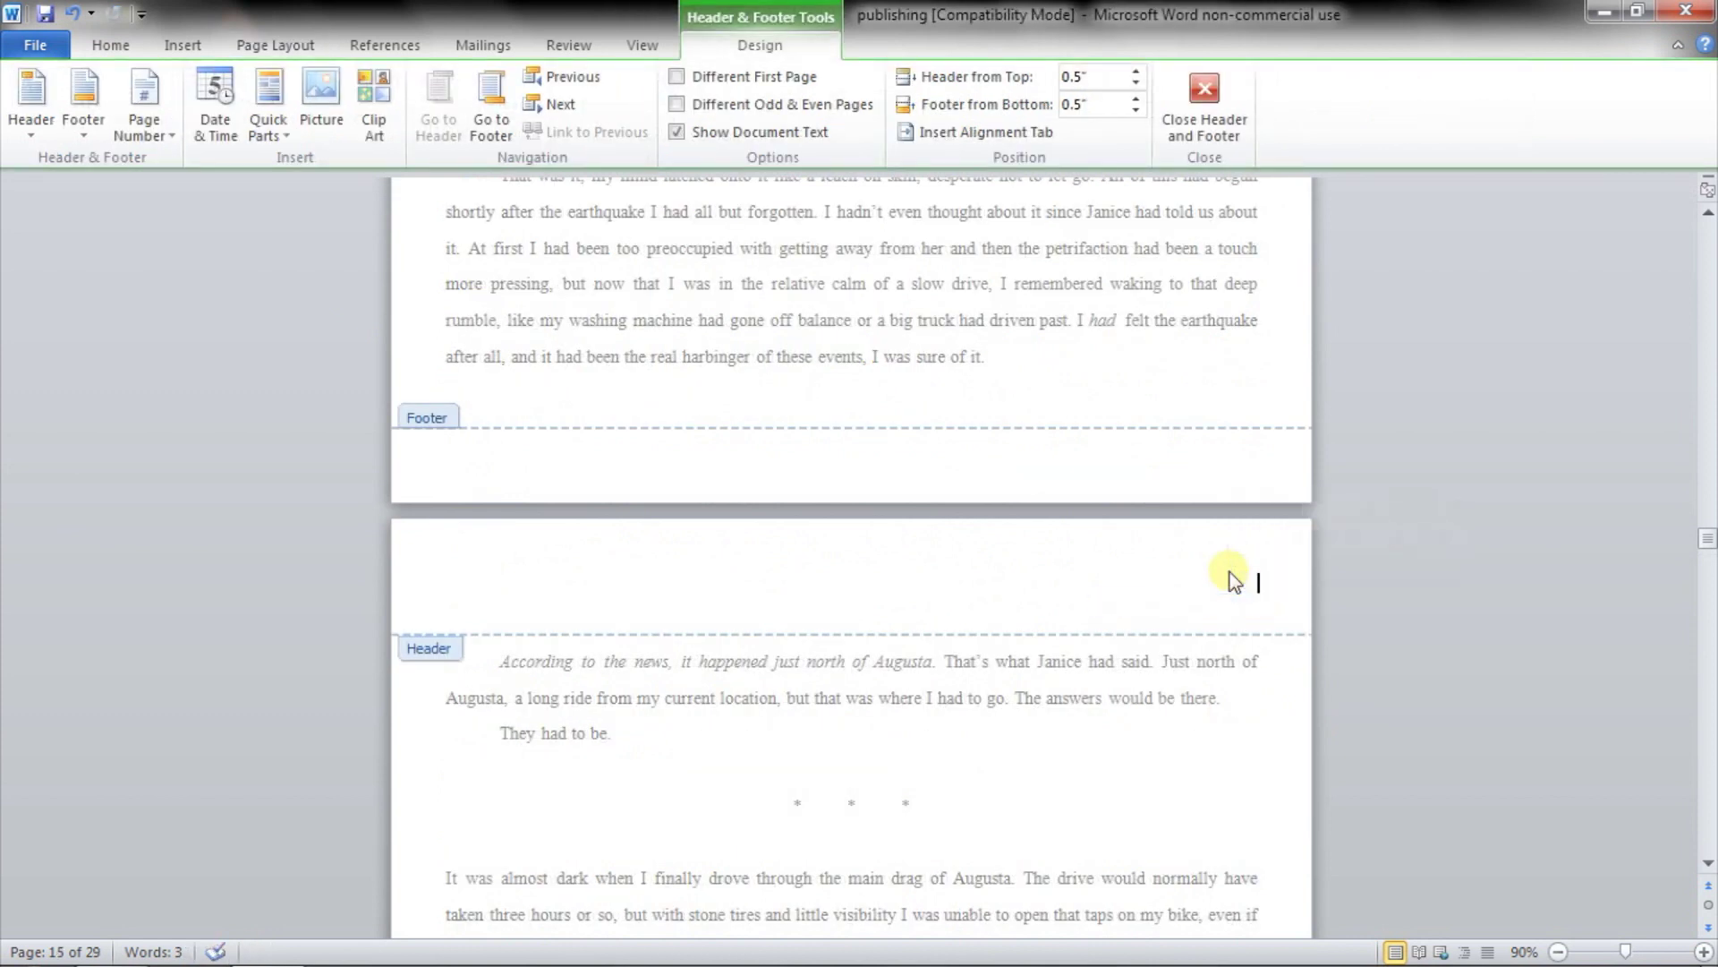
{"action": "double_click", "coordinate": [1191, 710]}
{"action": "left_click_drag", "start_coordinate": [1708, 537], "coordinate": [1708, 234]}
{"action": "left_click", "coordinate": [850, 317]}
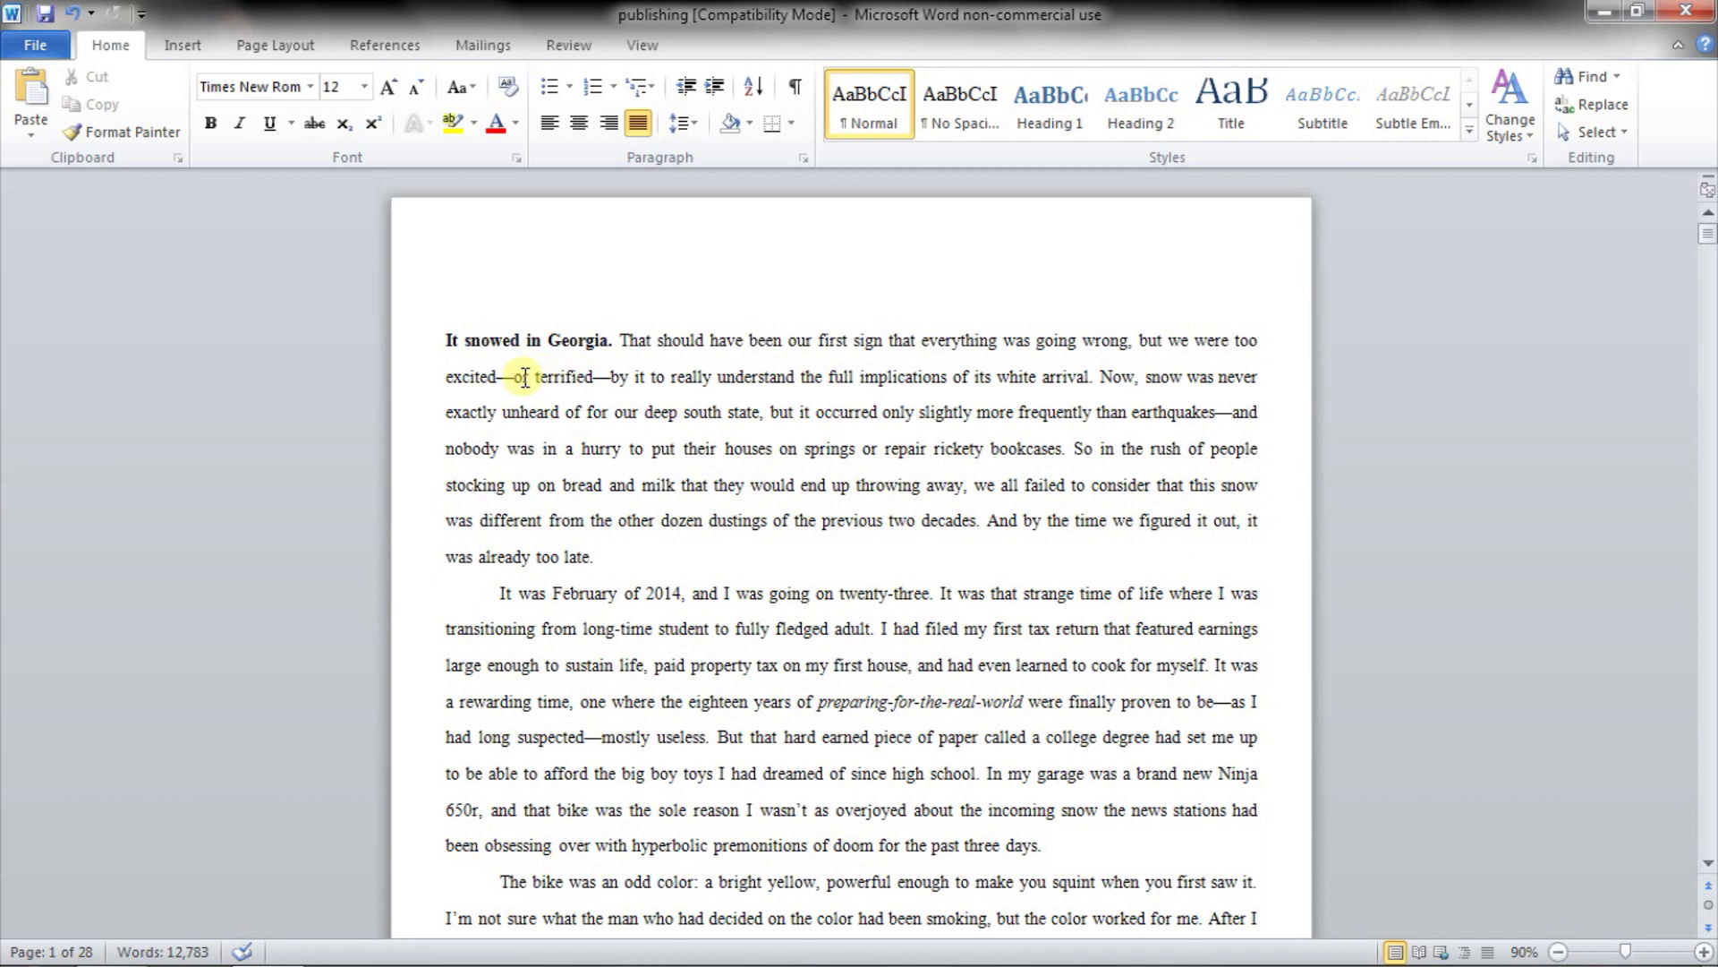
Put the cursor before 'It snowed in Georgia.' with the Insert ribbon showing
{"action": "left_click", "coordinate": [433, 342]}
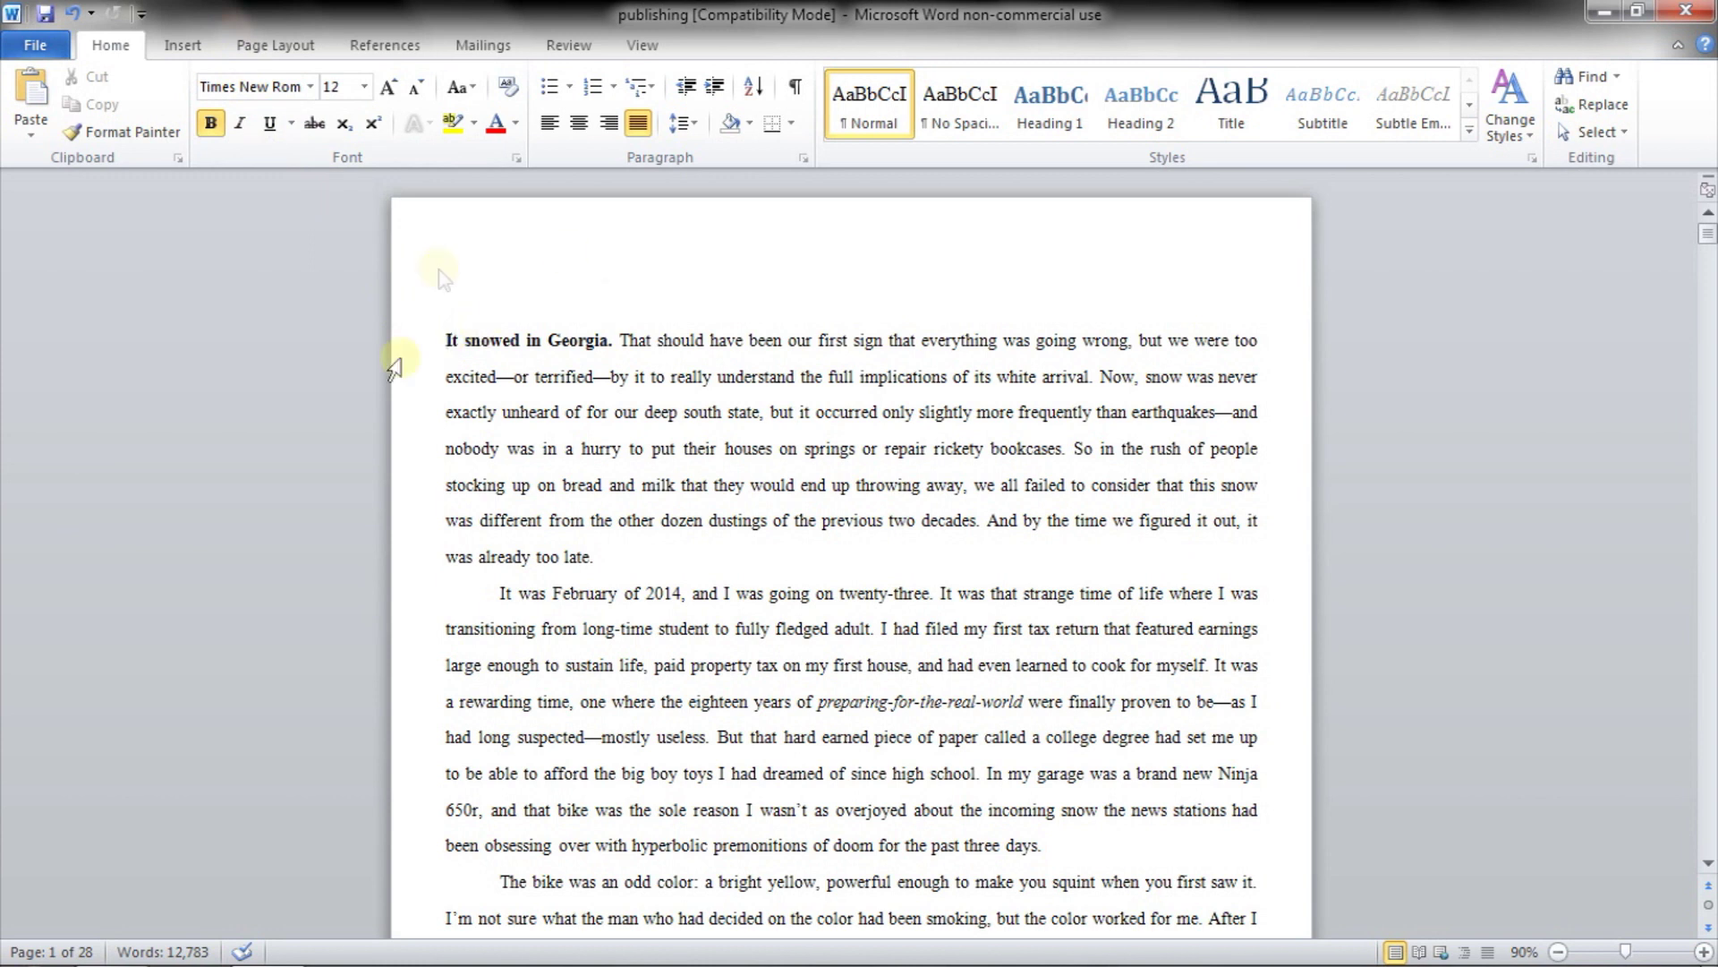
{"action": "left_click", "coordinate": [198, 48]}
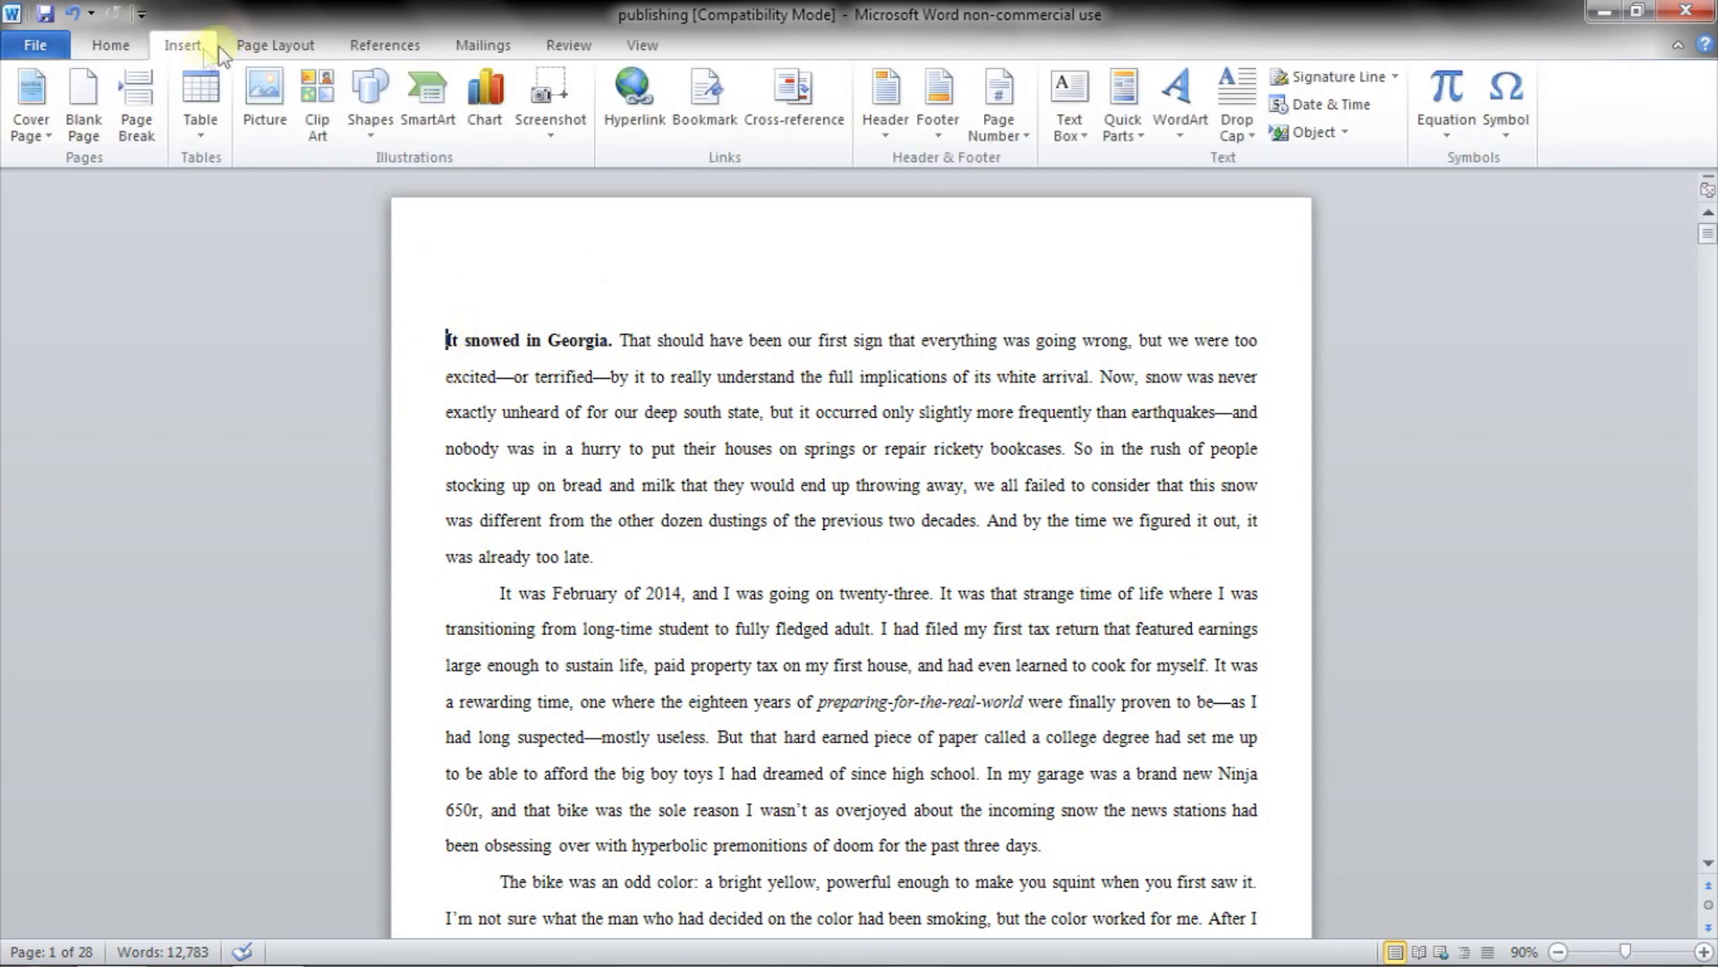
Insert a Next Page section break before the story's first line
{"action": "left_click", "coordinate": [271, 45]}
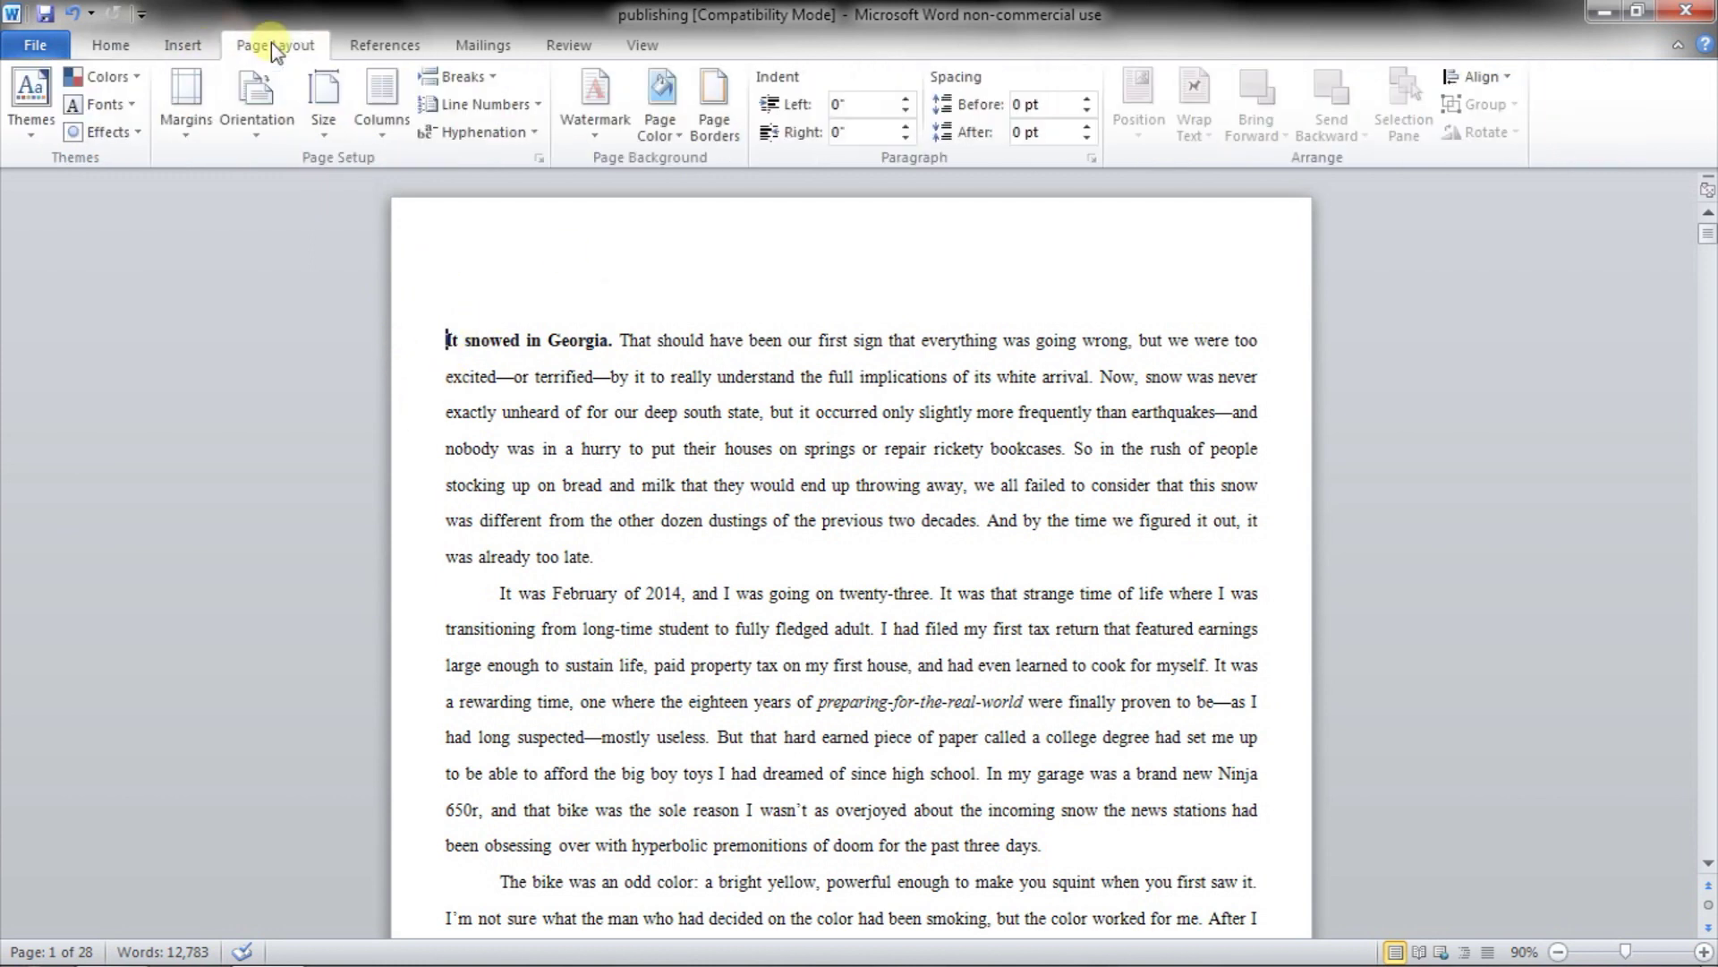
{"action": "left_click", "coordinate": [457, 76]}
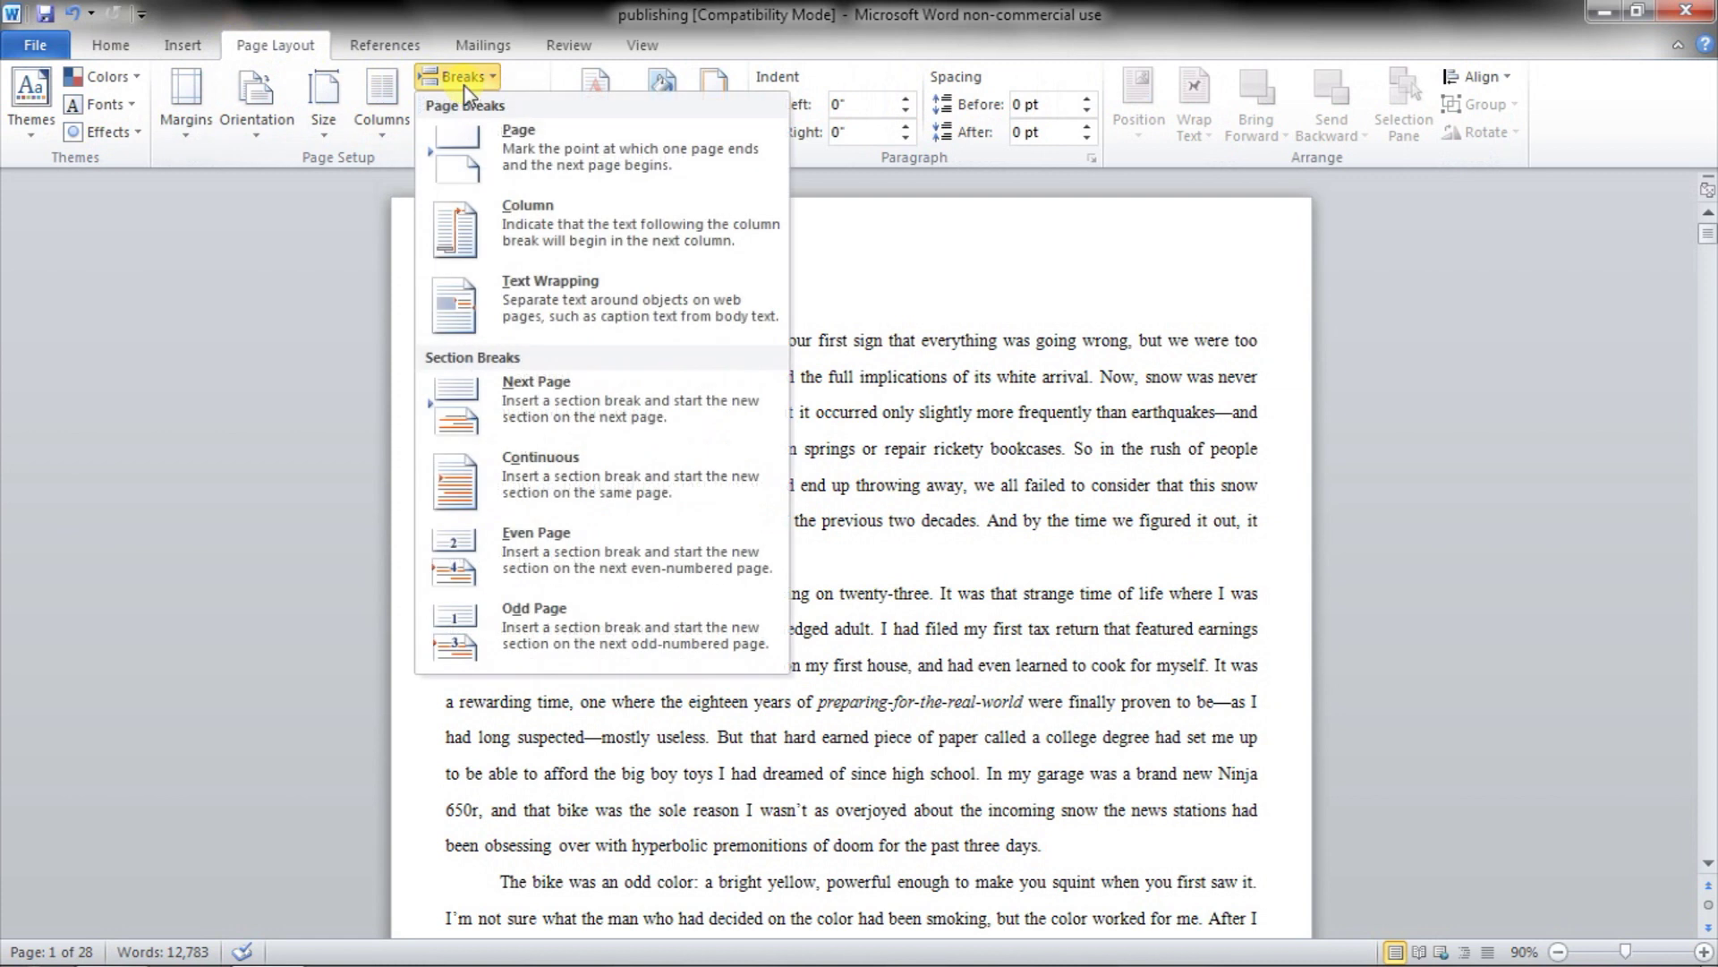
{"action": "left_click", "coordinate": [539, 385]}
{"action": "scroll", "coordinate": [740, 631], "scroll_direction": "up", "scroll_amount": 5}
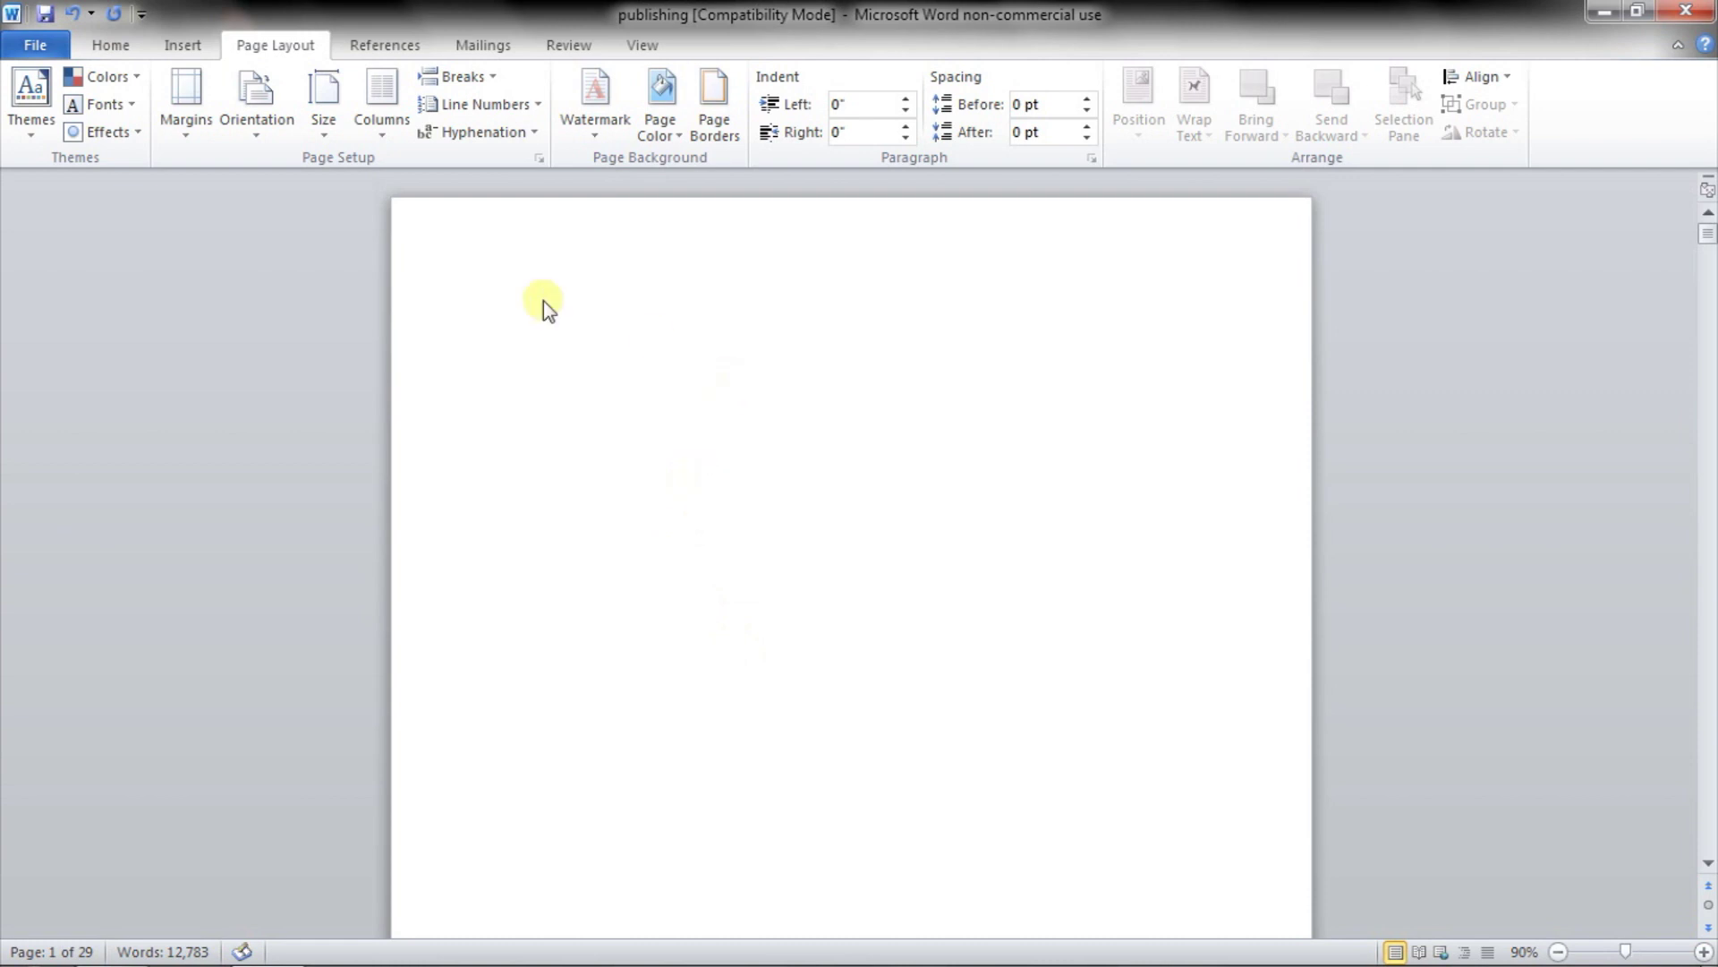
Type the centred title 'Georgian Snow' with the author's name on the line below
{"action": "left_click", "coordinate": [141, 49]}
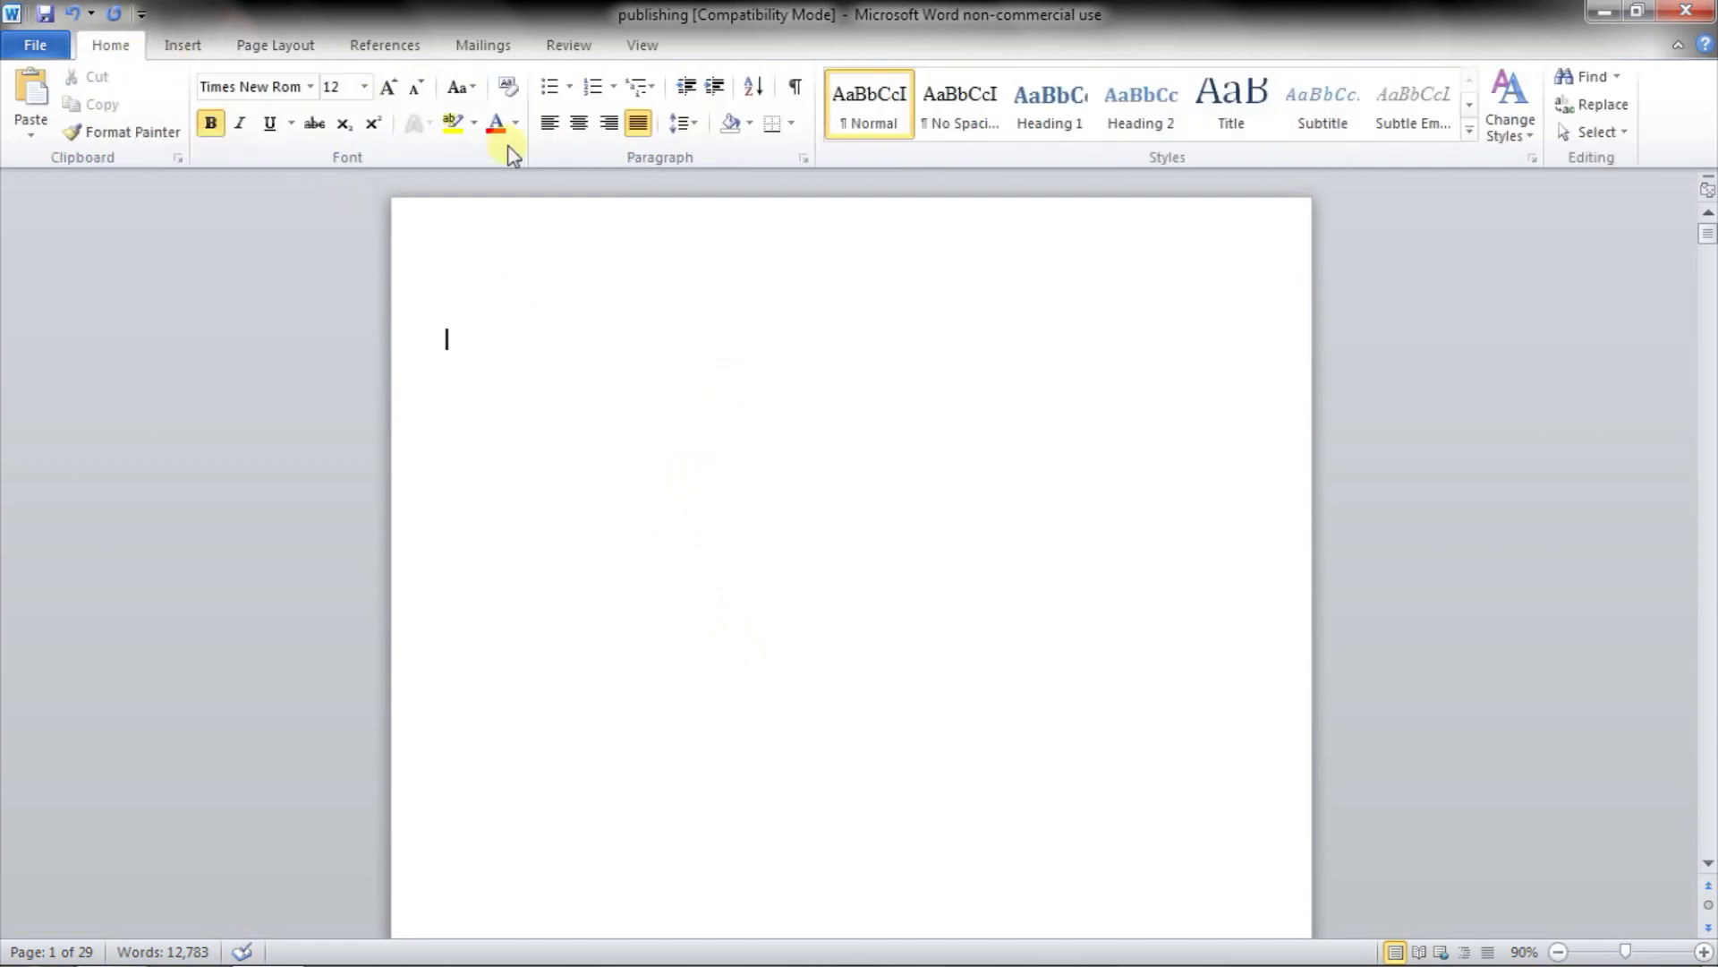
{"action": "left_click", "coordinate": [580, 130]}
{"action": "key", "text": "ctrl+l"}
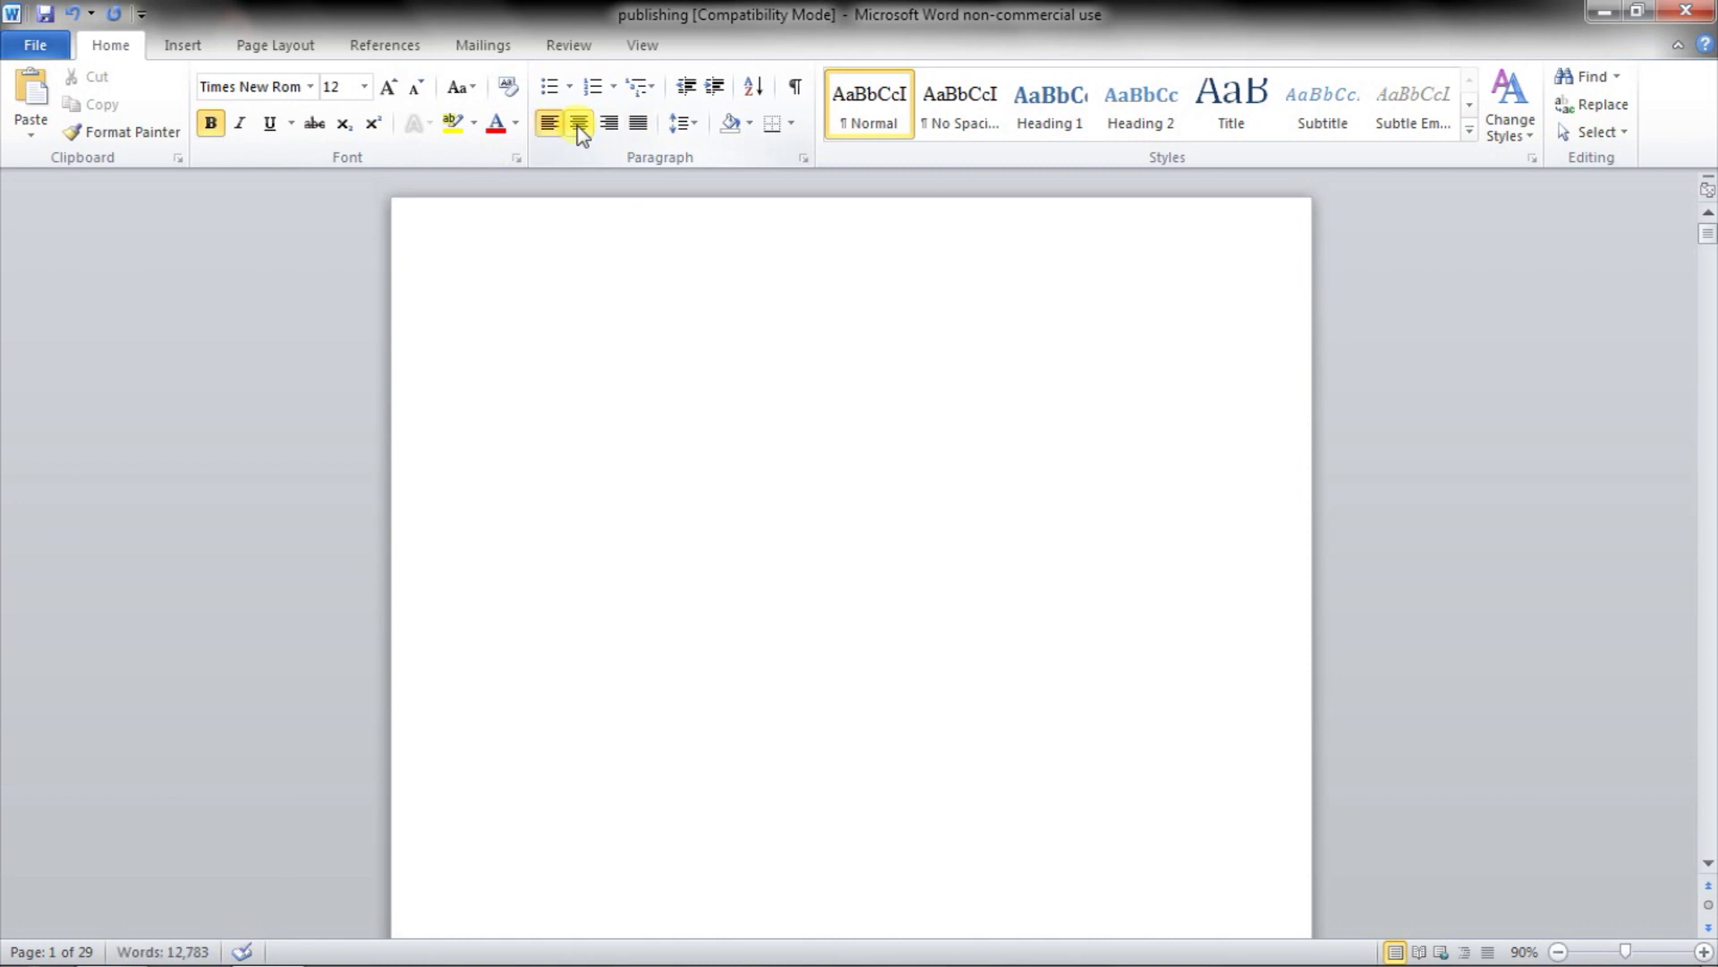
{"action": "left_click", "coordinate": [577, 130]}
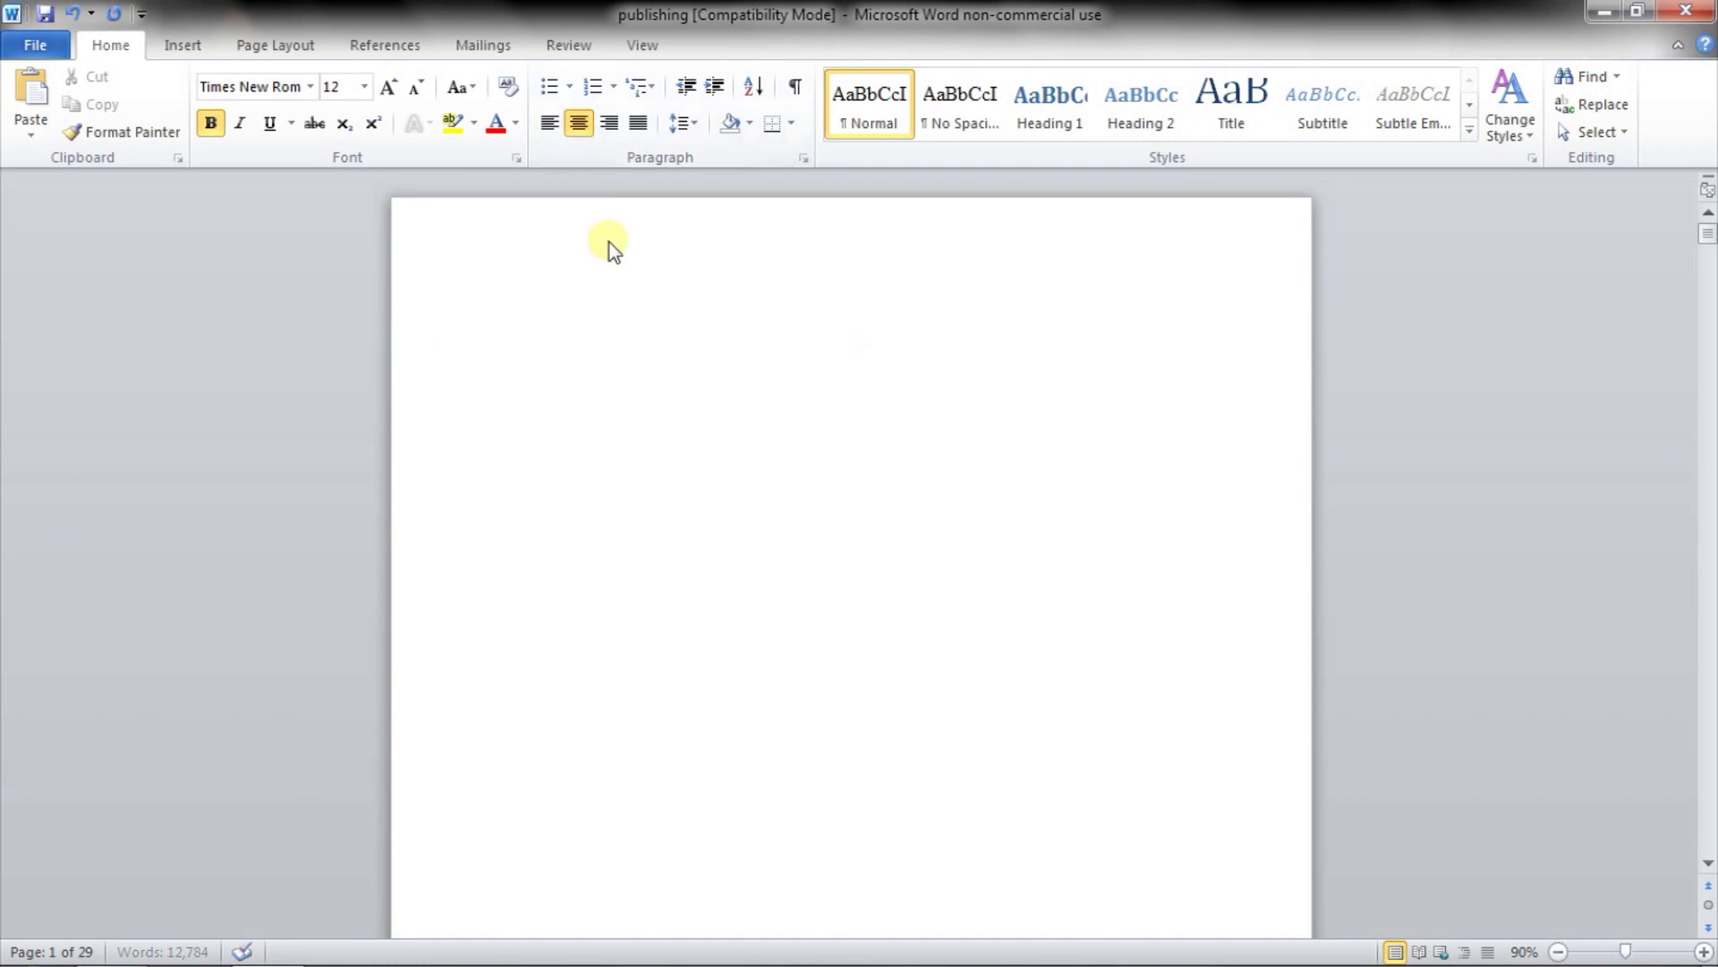
{"action": "type", "text": "Georgian Snow"}
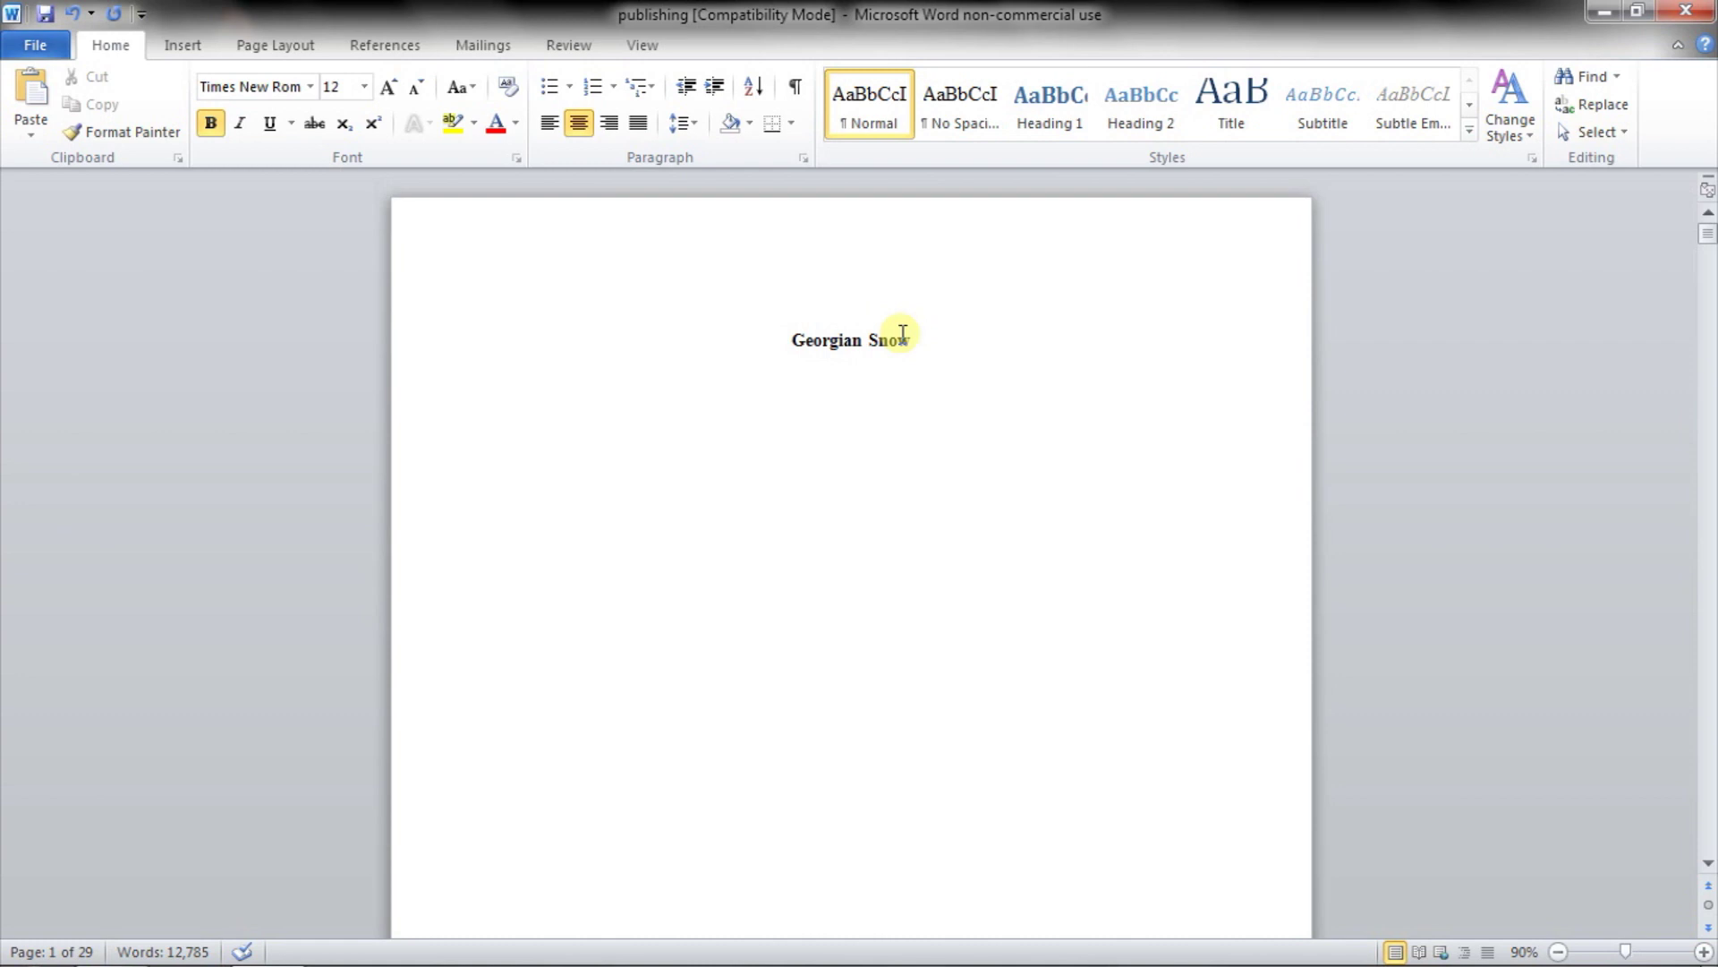
{"action": "key", "text": "Return"}
{"action": "key", "text": "Return"}
{"action": "type", "text": "Travis McBee"}
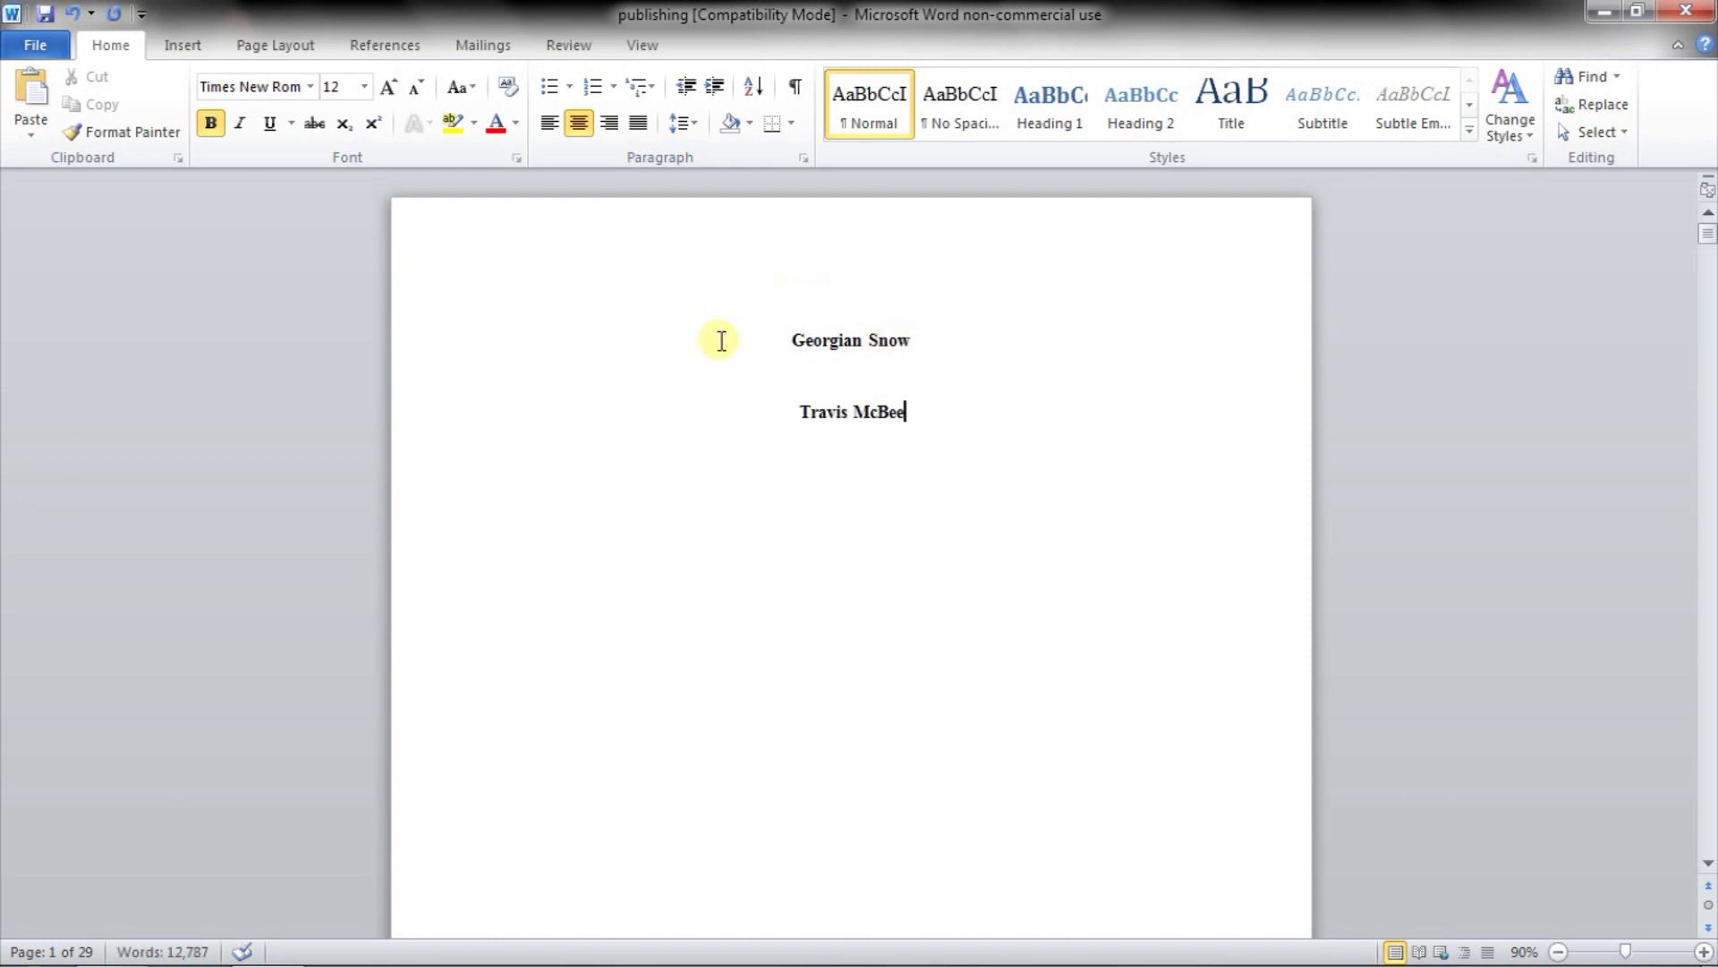
Add a Next Page break after the title page
{"action": "left_click", "coordinate": [213, 50]}
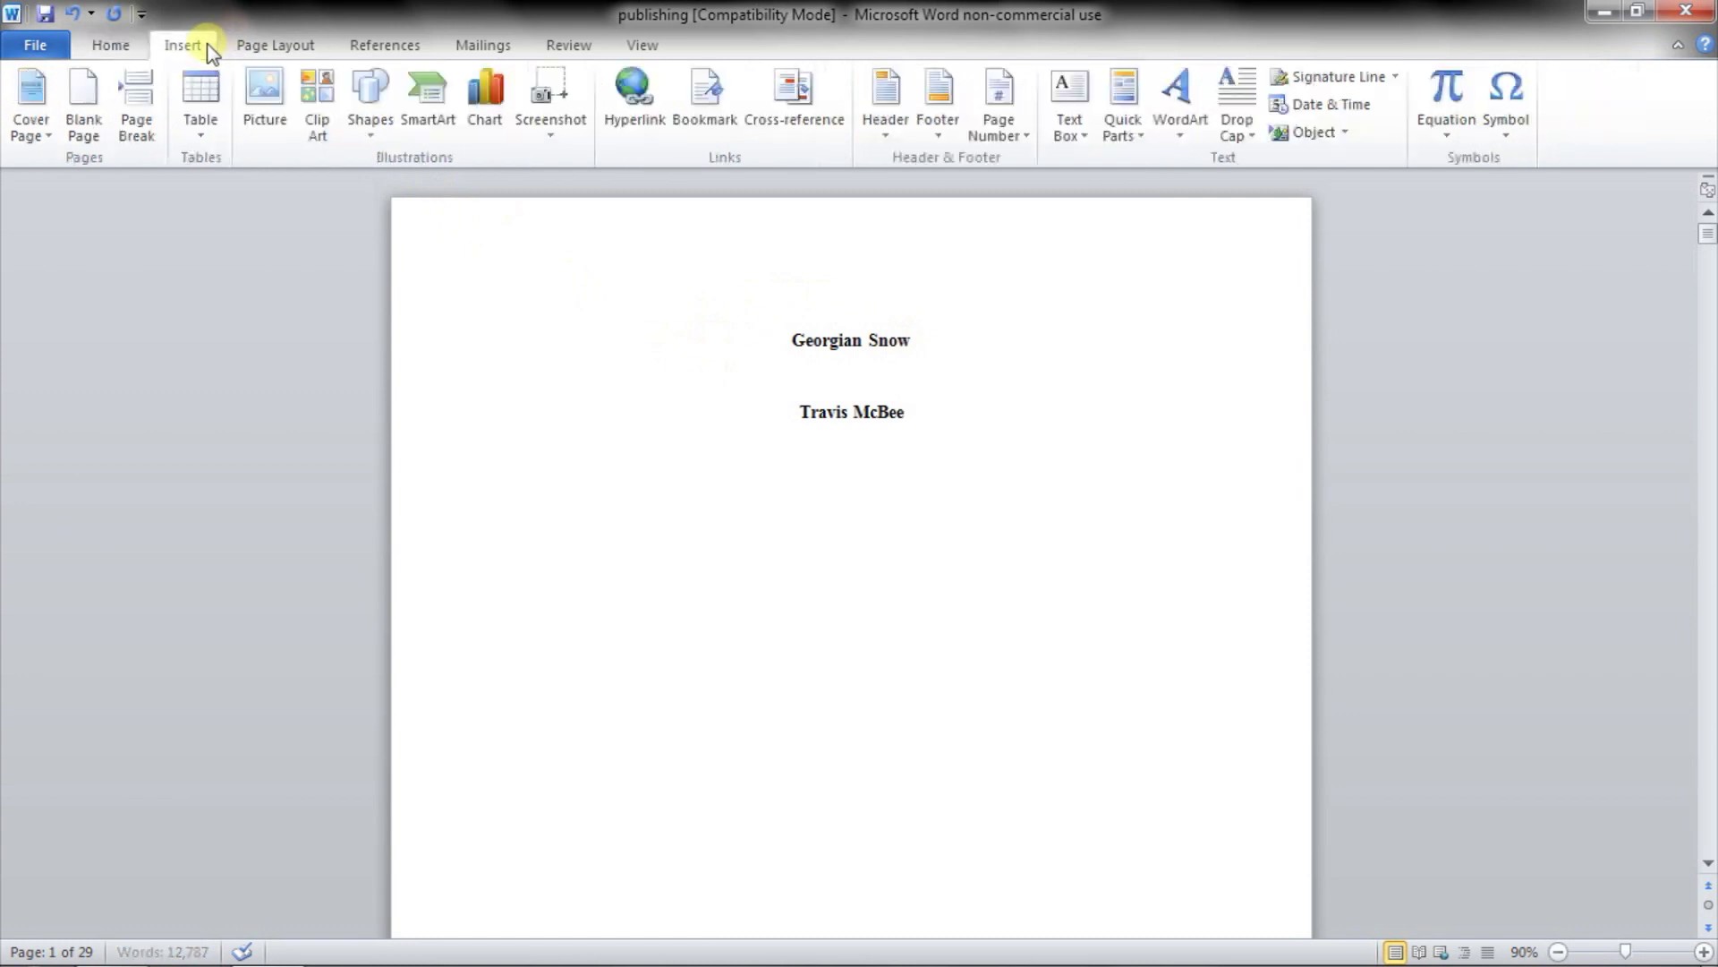
{"action": "left_click", "coordinate": [243, 43]}
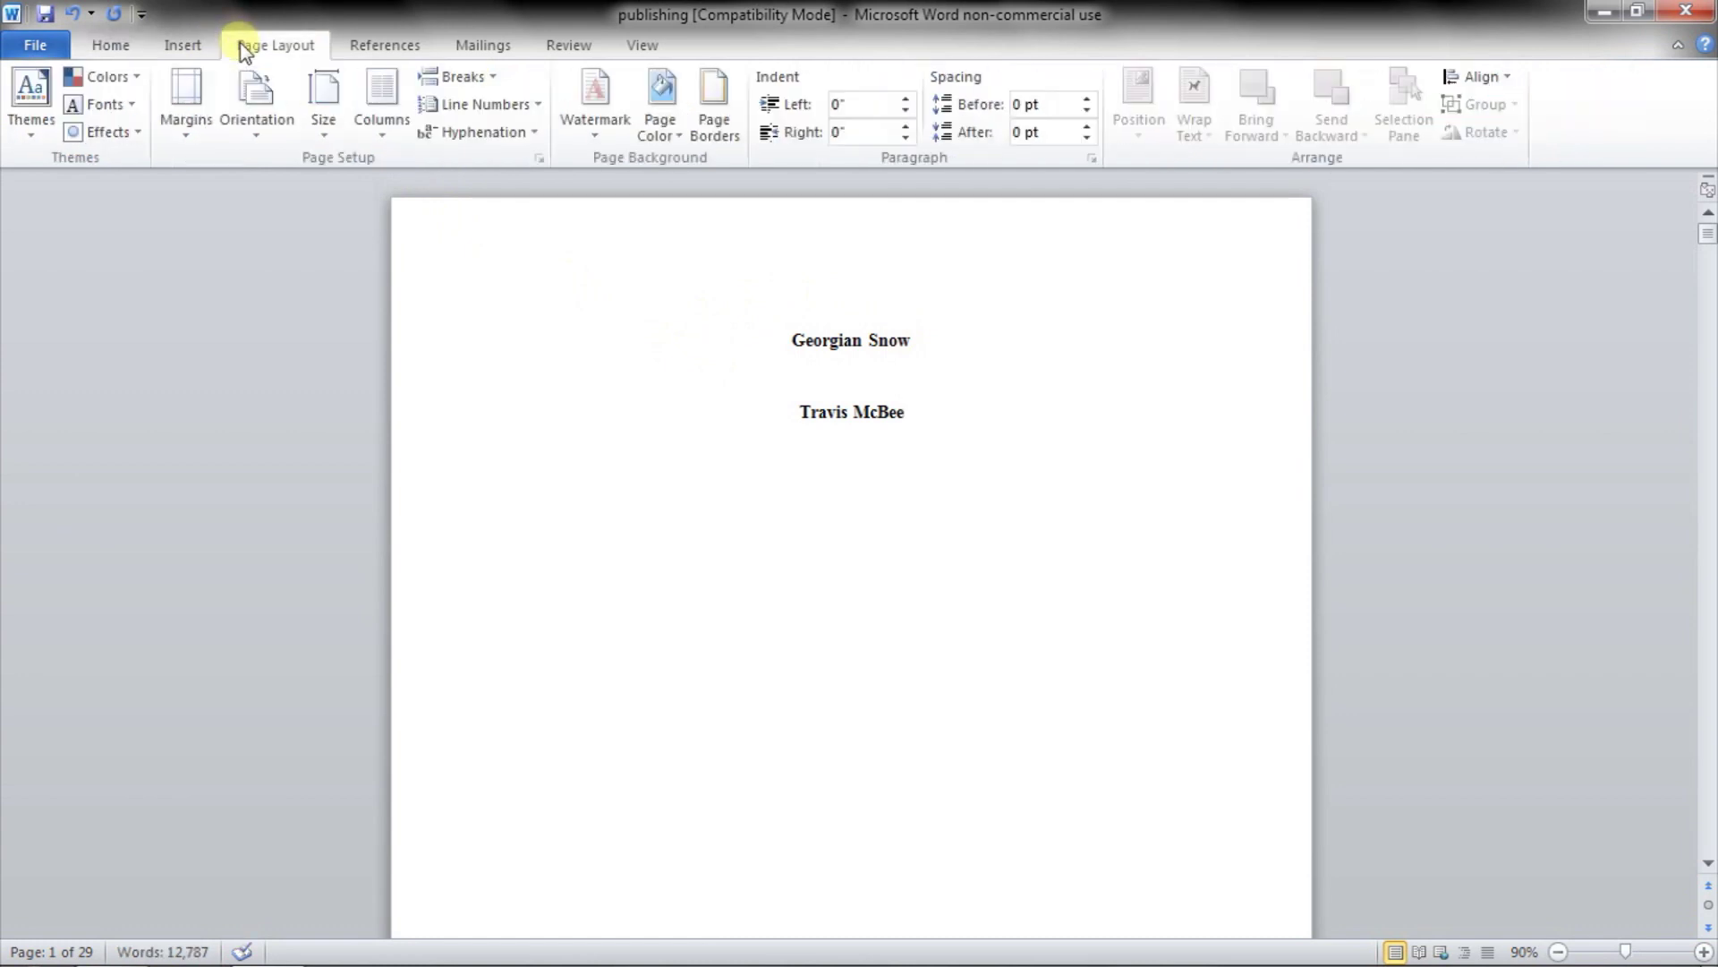
{"action": "left_click", "coordinate": [452, 79]}
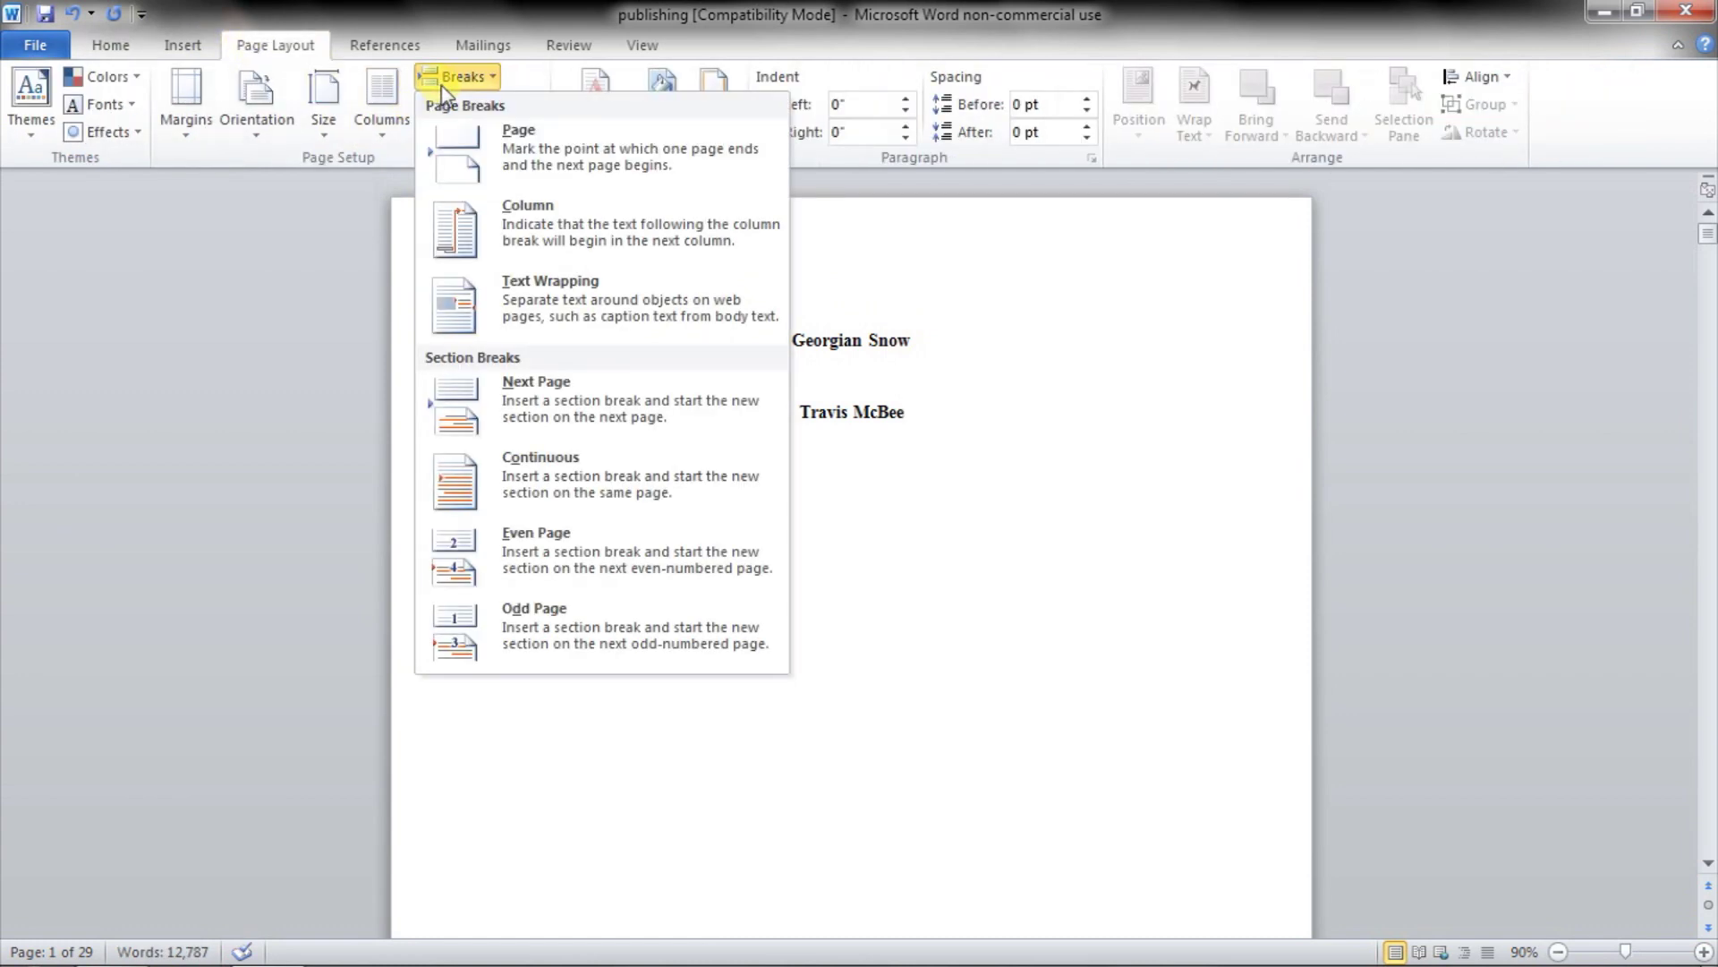
{"action": "left_click", "coordinate": [625, 390]}
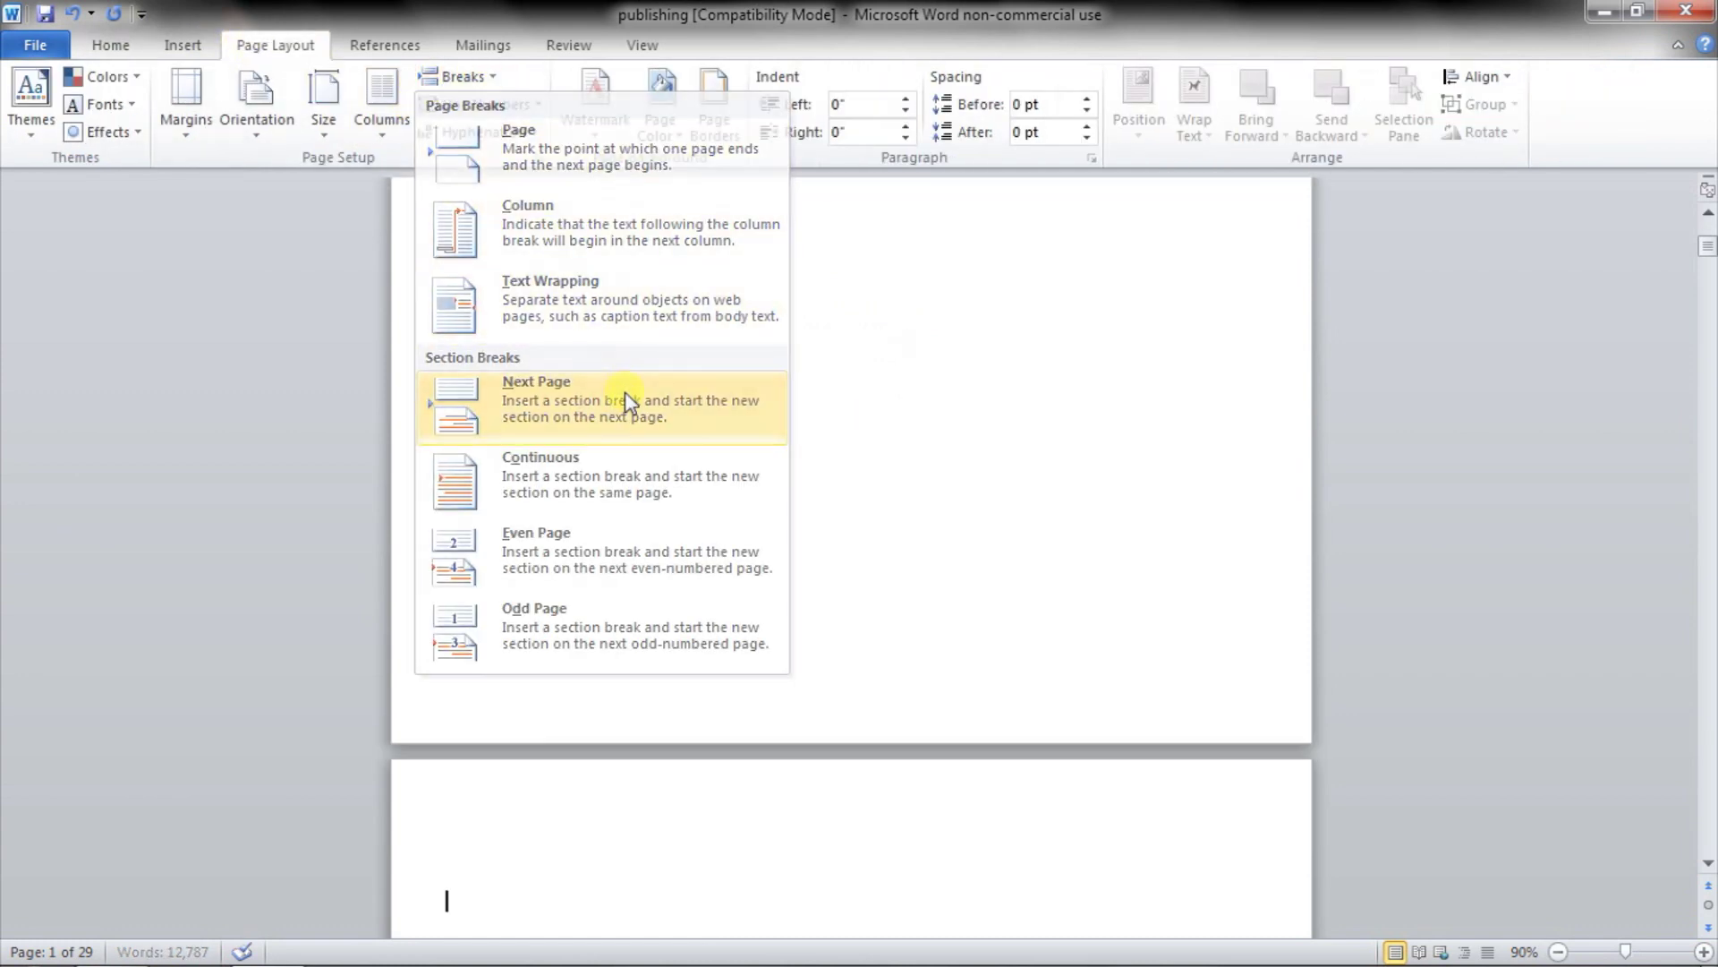
Type a centred 'Copyright Page' heading on the new page, correcting the typo
{"action": "left_click", "coordinate": [114, 52]}
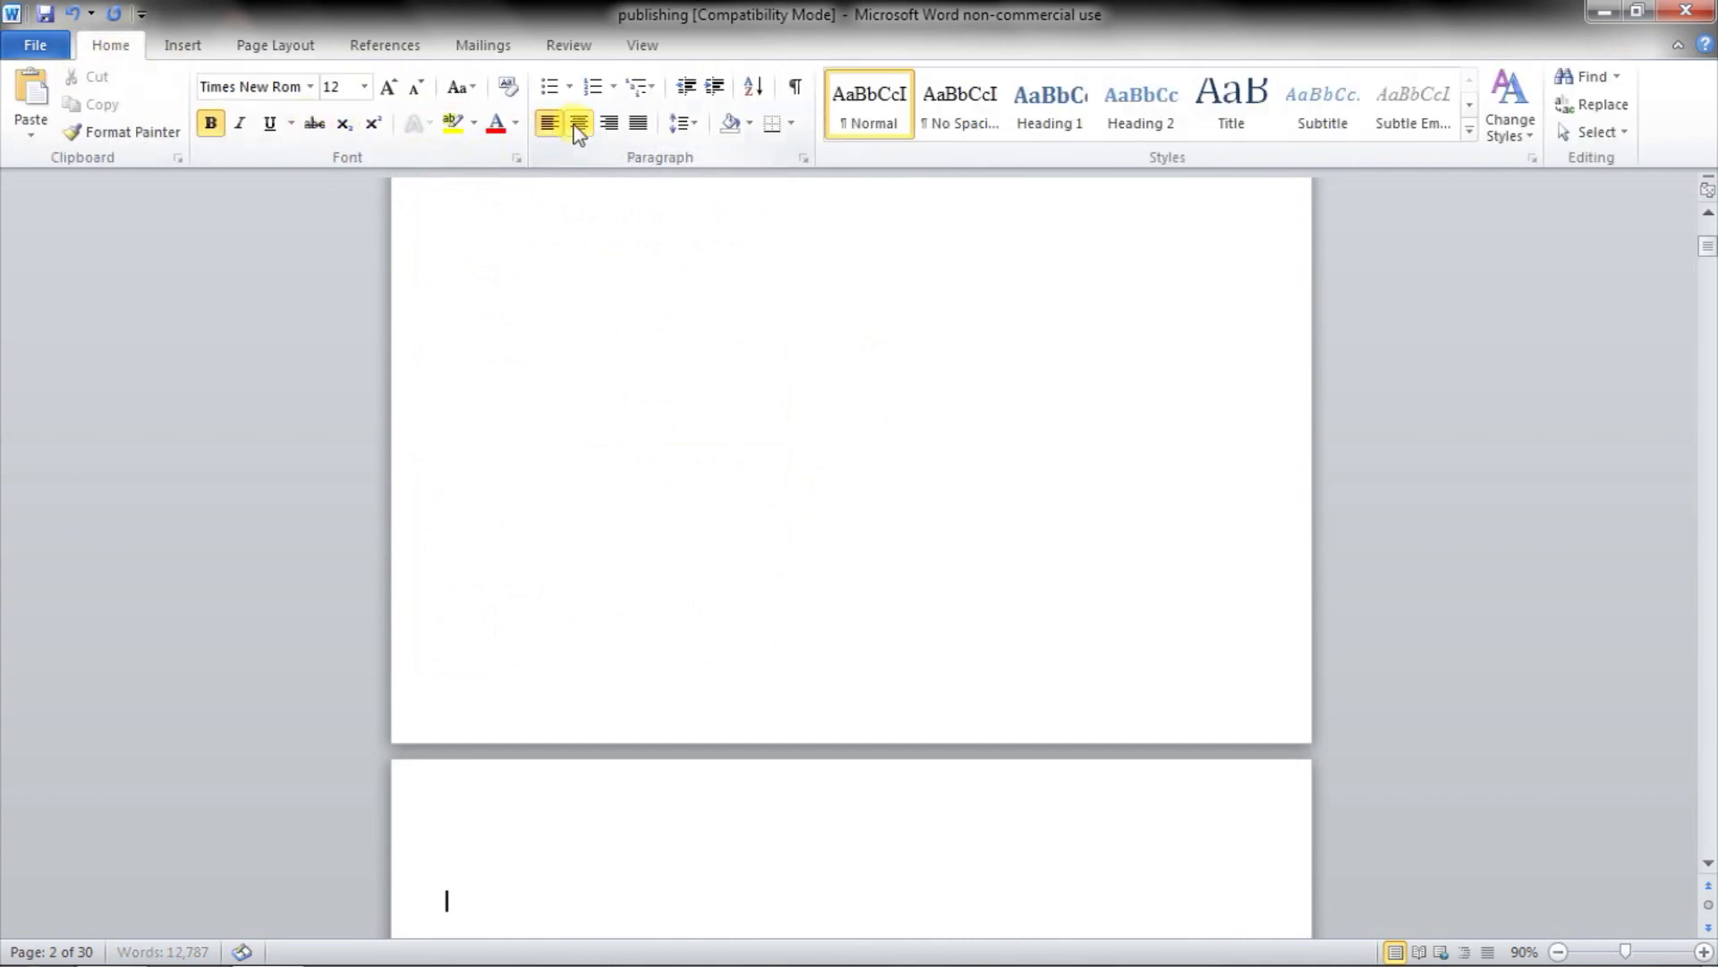
{"action": "left_click", "coordinate": [577, 126]}
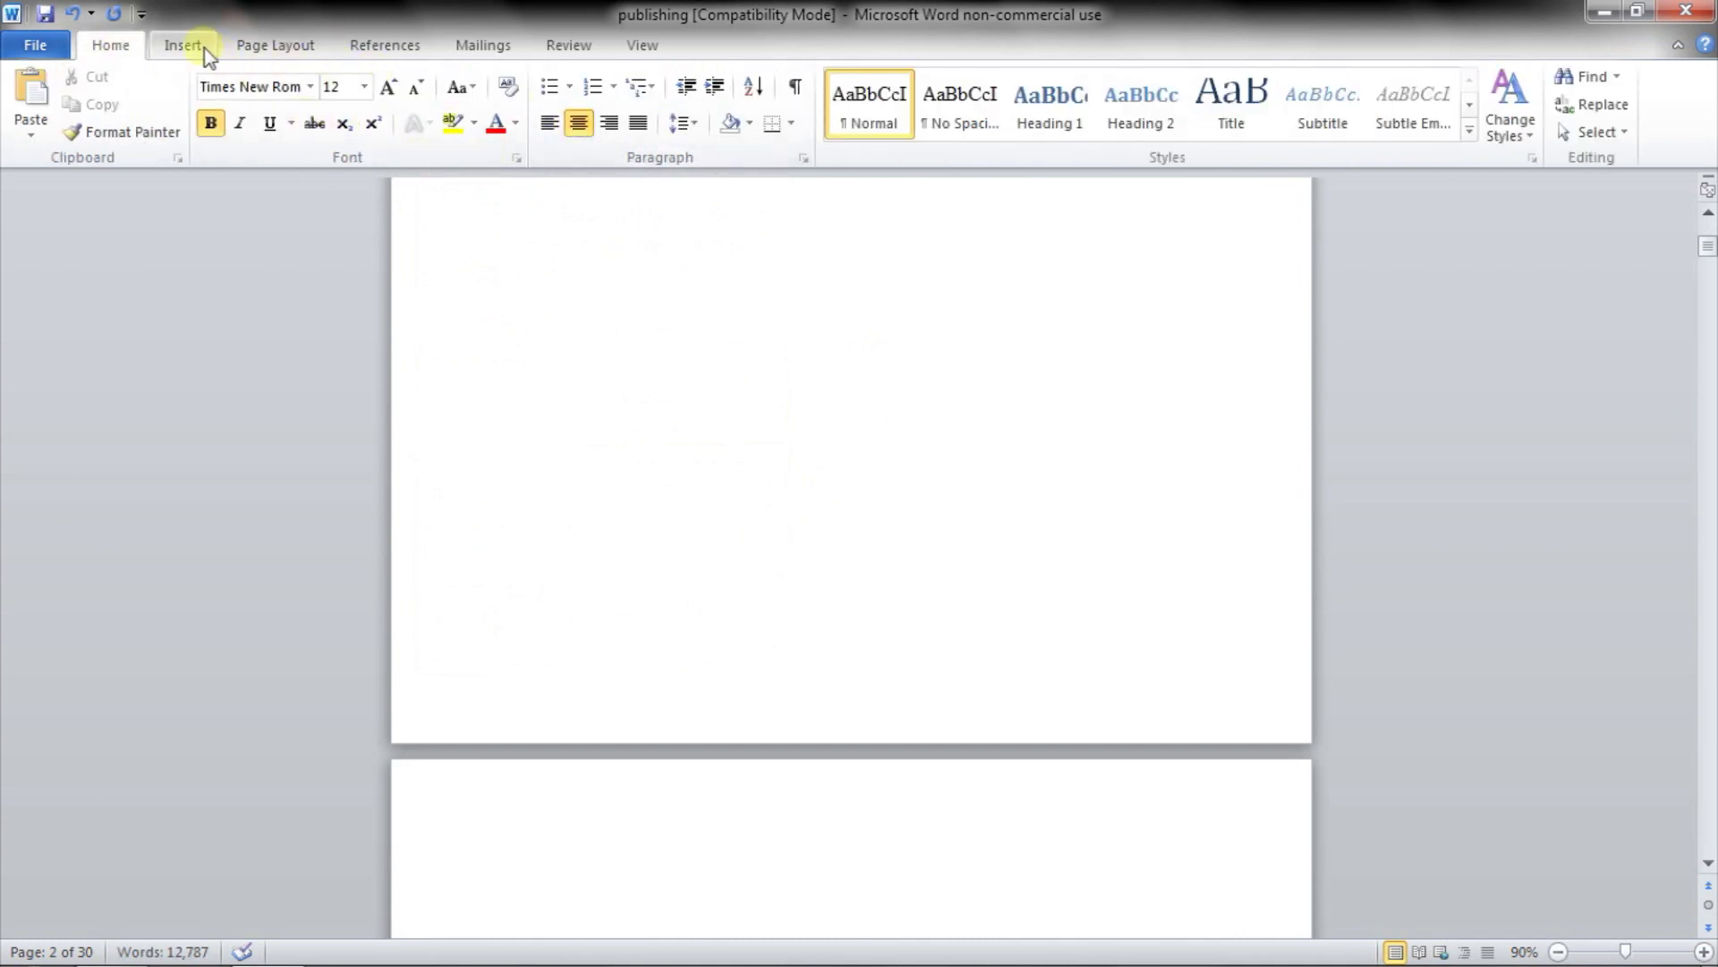
{"action": "scroll", "coordinate": [816, 832], "scroll_direction": "down", "scroll_amount": 5}
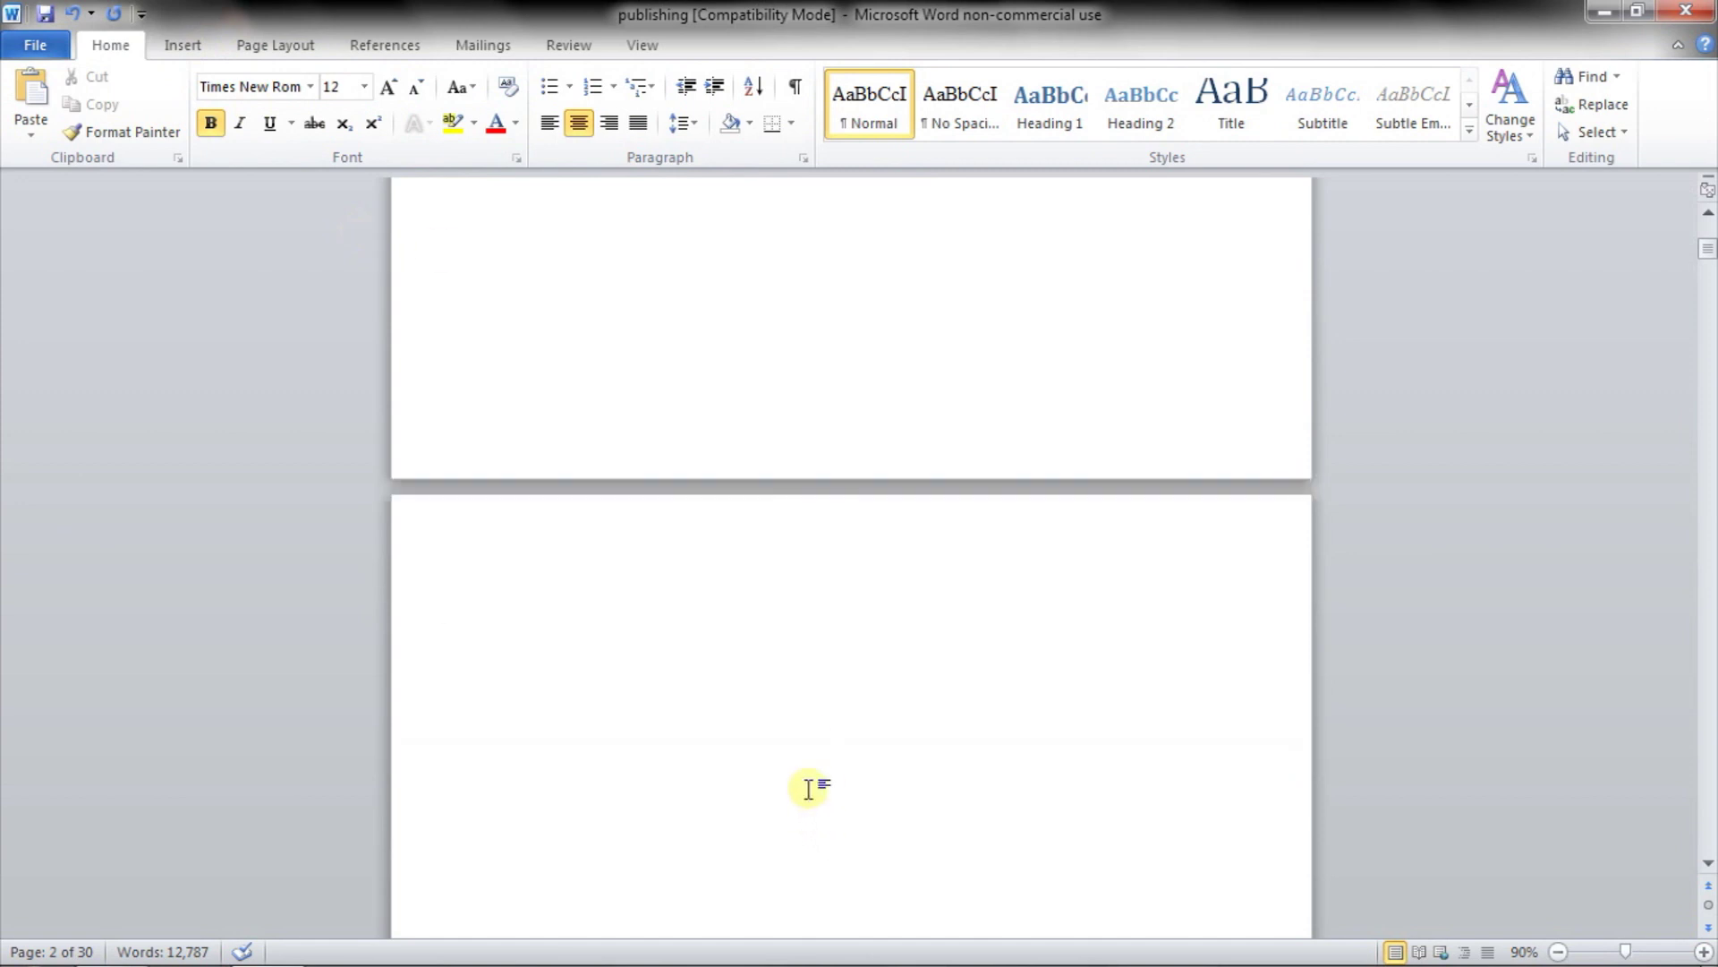
{"action": "type", "text": "Copyright"}
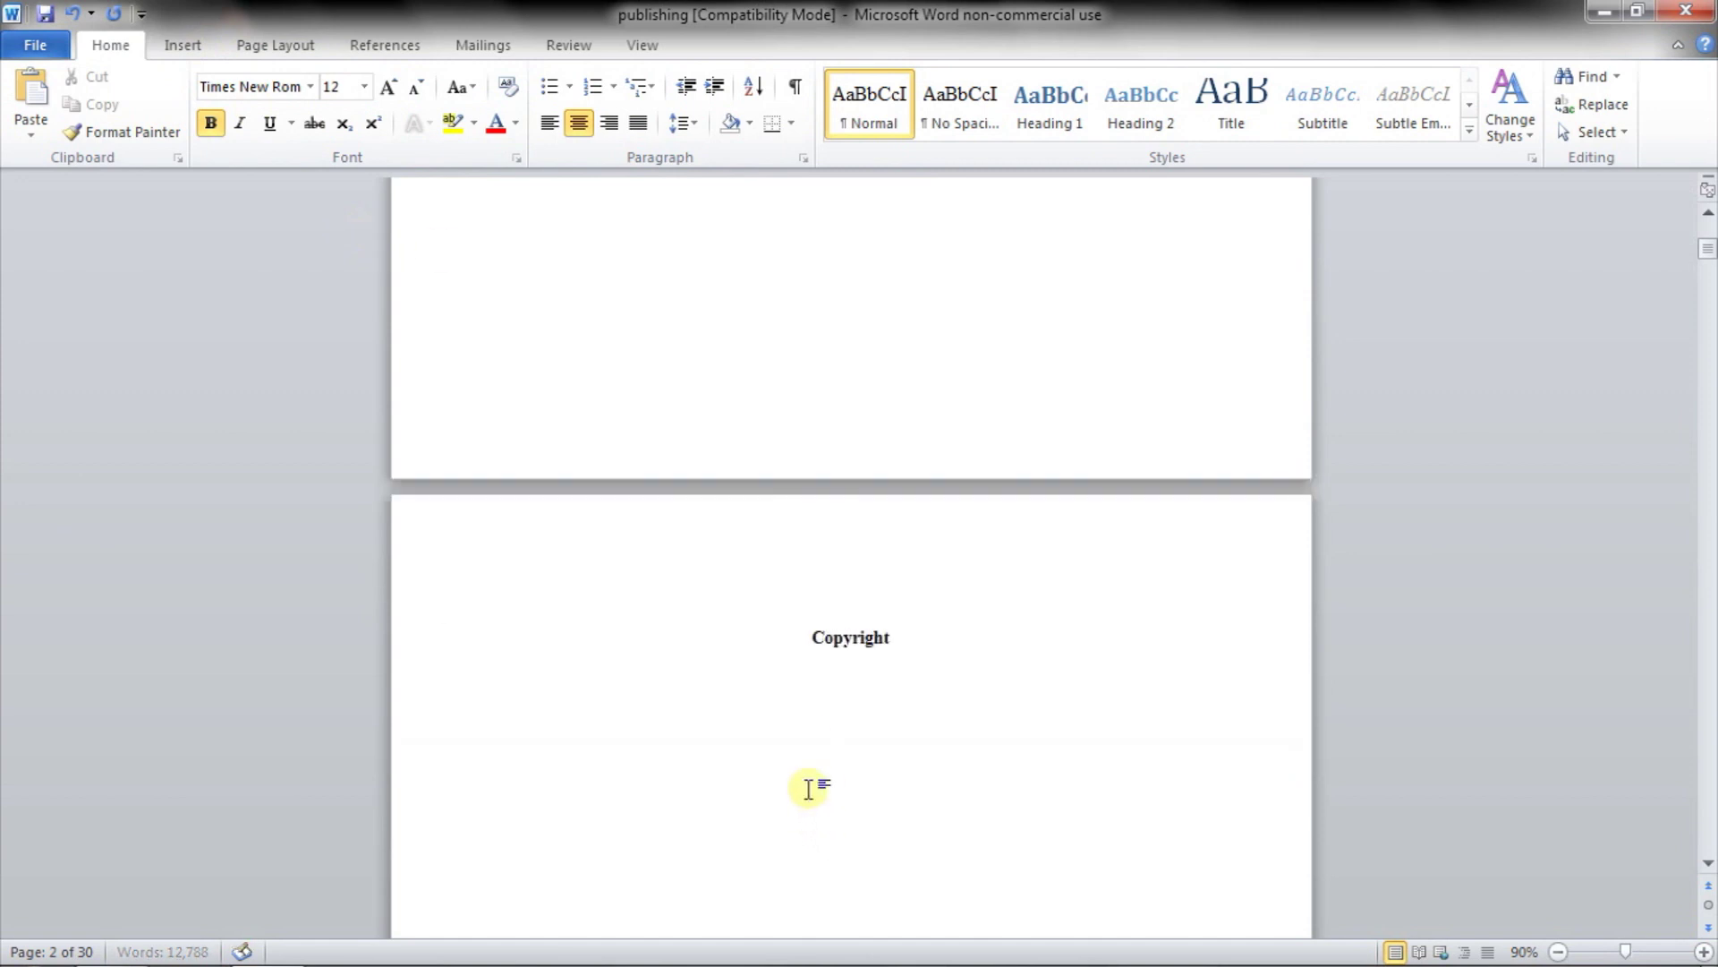
{"action": "type", "text": " PAge"}
{"action": "key", "text": "BackSpace"}
{"action": "key", "text": "BackSpace"}
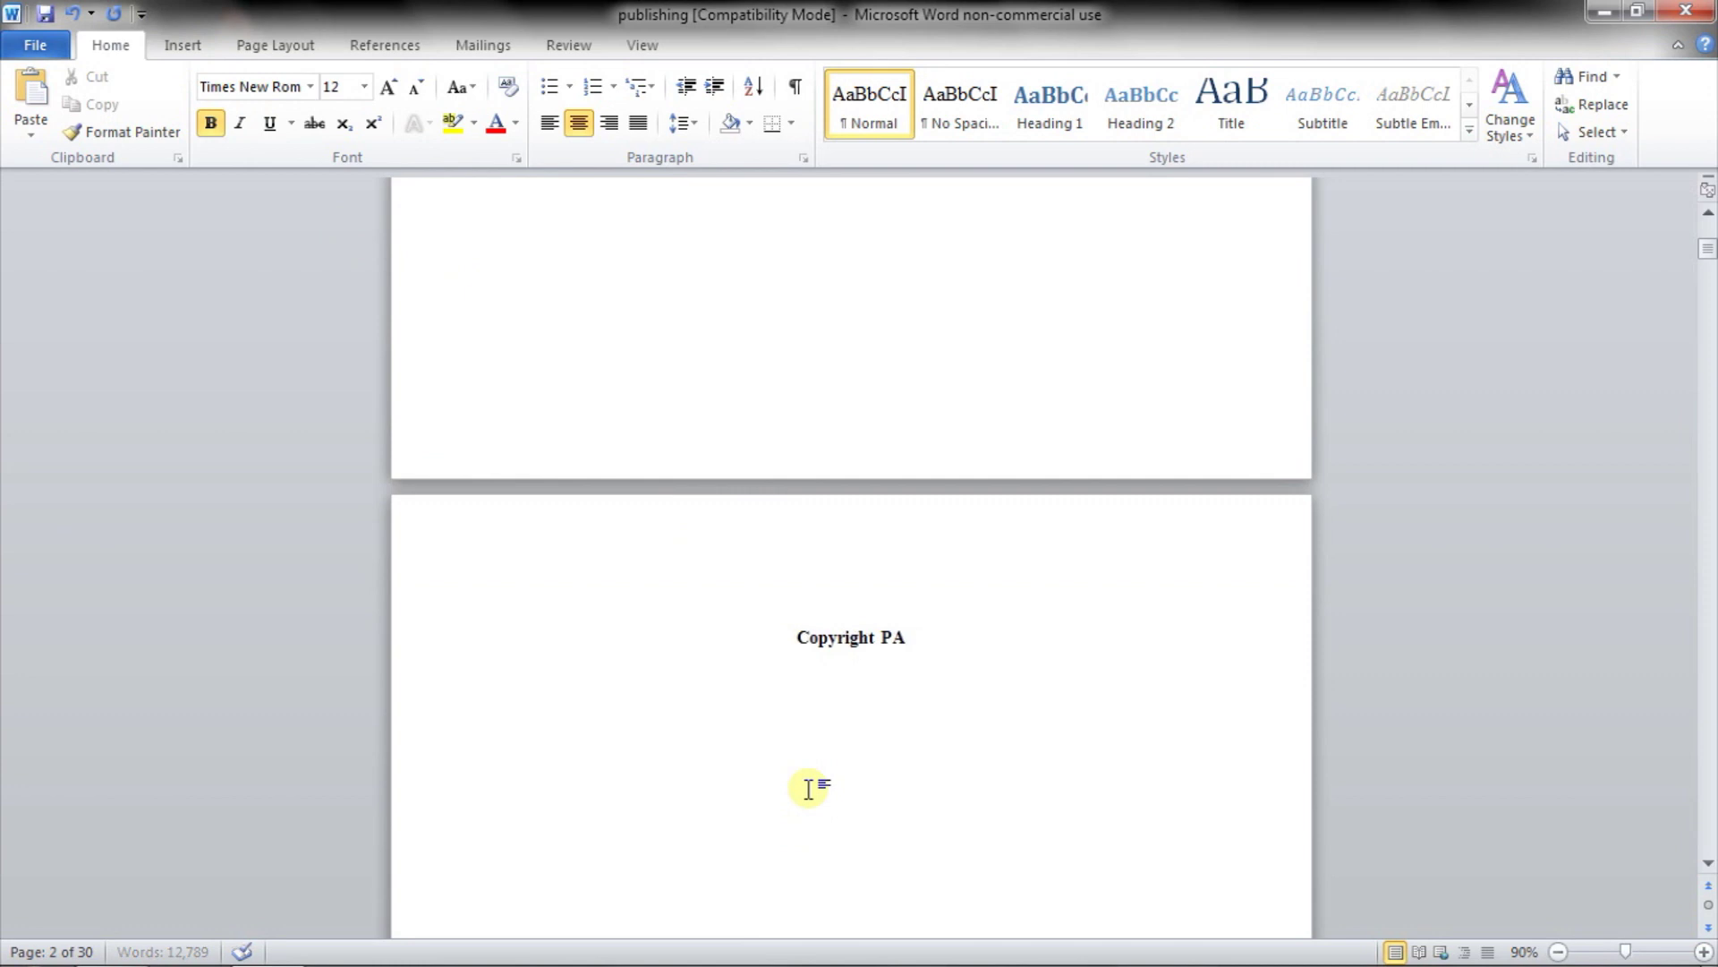
{"action": "key", "text": "BackSpace"}
{"action": "type", "text": "age"}
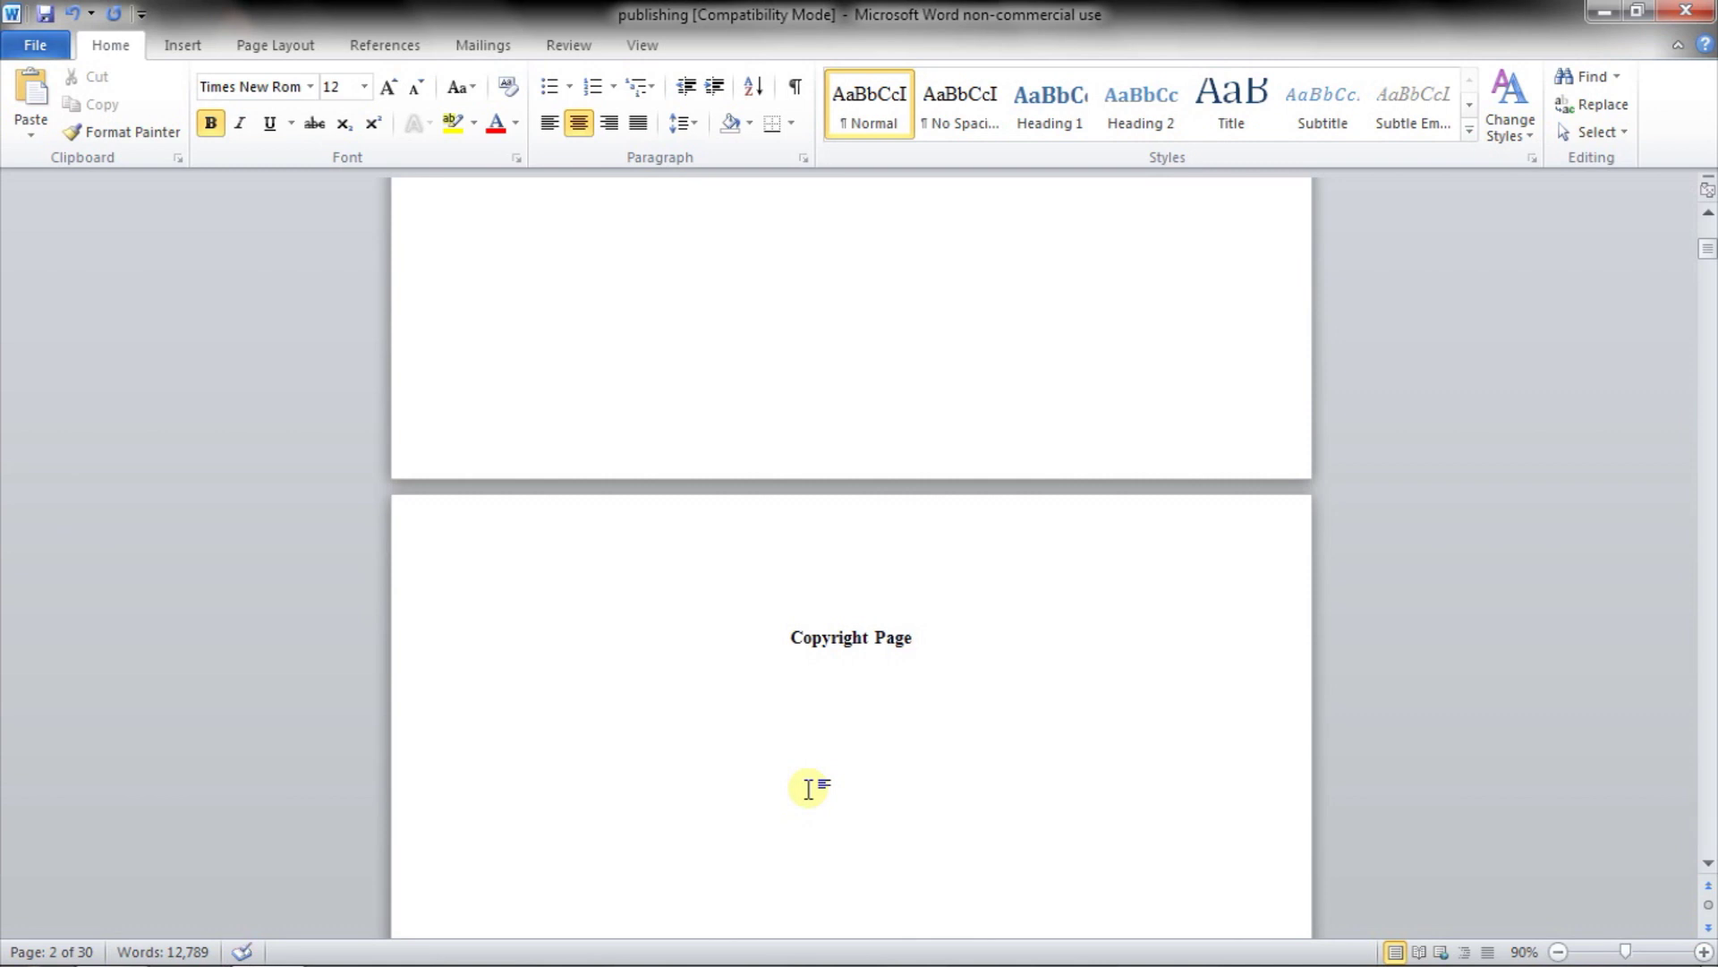
{"action": "mouse_move", "coordinate": [1707, 248]}
{"action": "left_mouse_down"}
{"action": "mouse_move", "coordinate": [1708, 226]}
{"action": "mouse_move", "coordinate": [1710, 273]}
{"action": "left_mouse_up"}
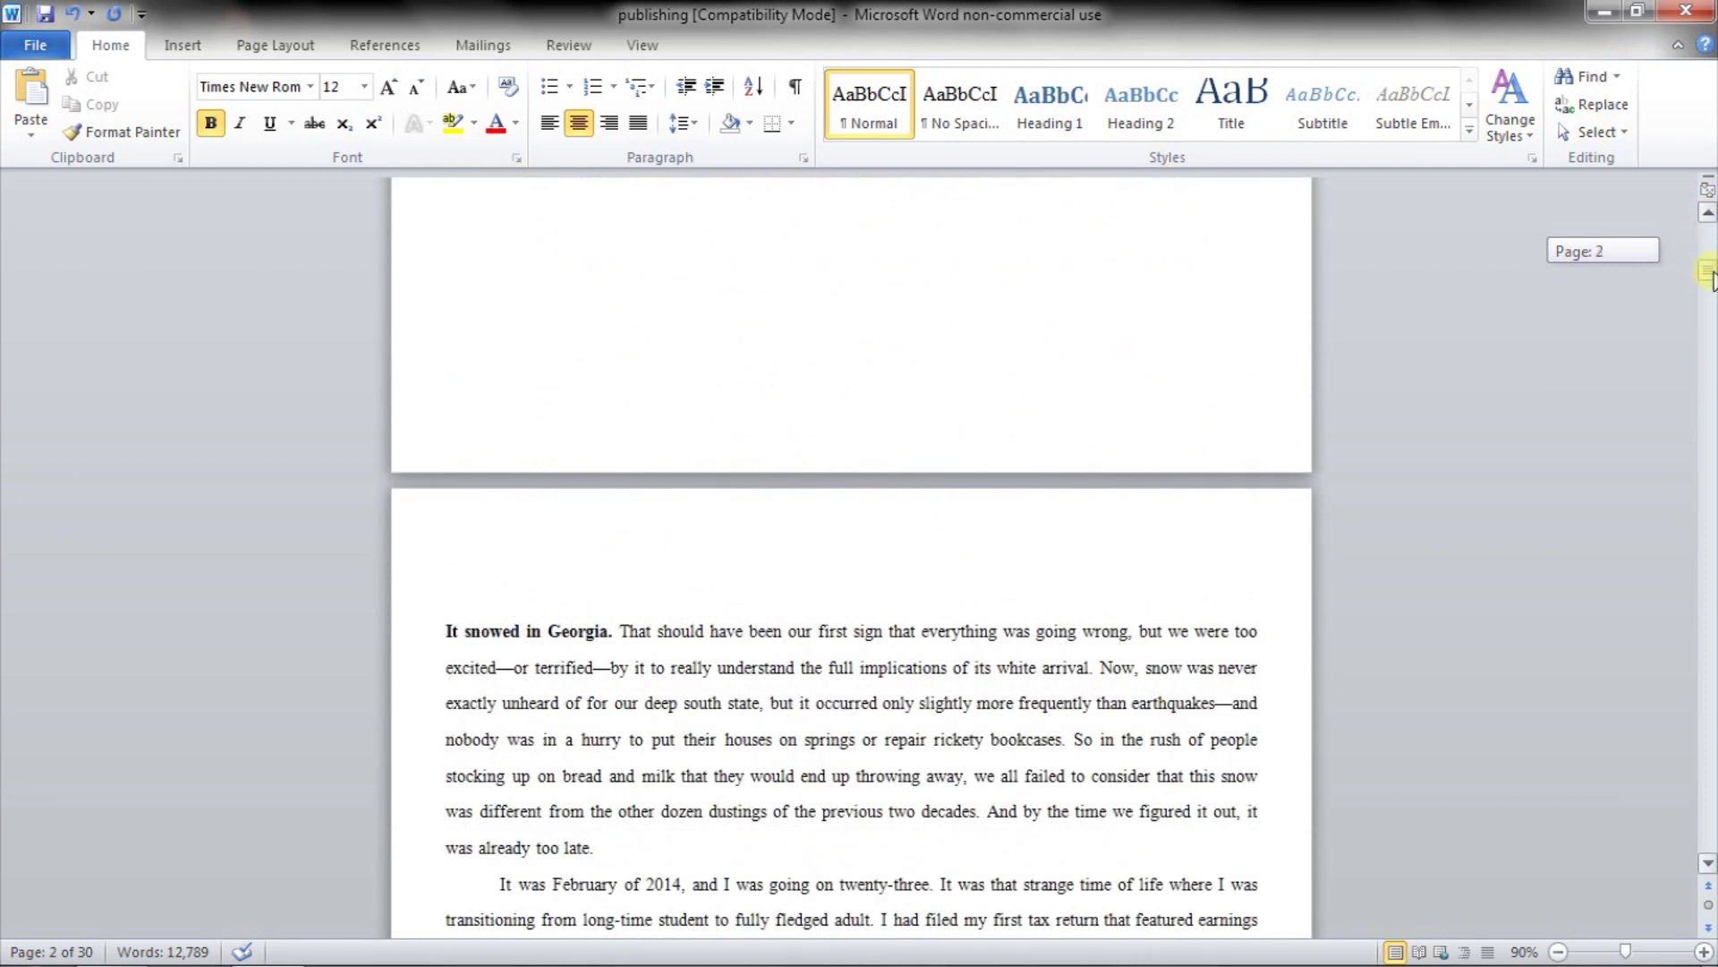
Insert a Next Page section break after the story's last line and head the new page 'Bio'
{"action": "left_click_drag", "start_coordinate": [1710, 273], "coordinate": [1611, 844]}
{"action": "left_click", "coordinate": [1199, 447]}
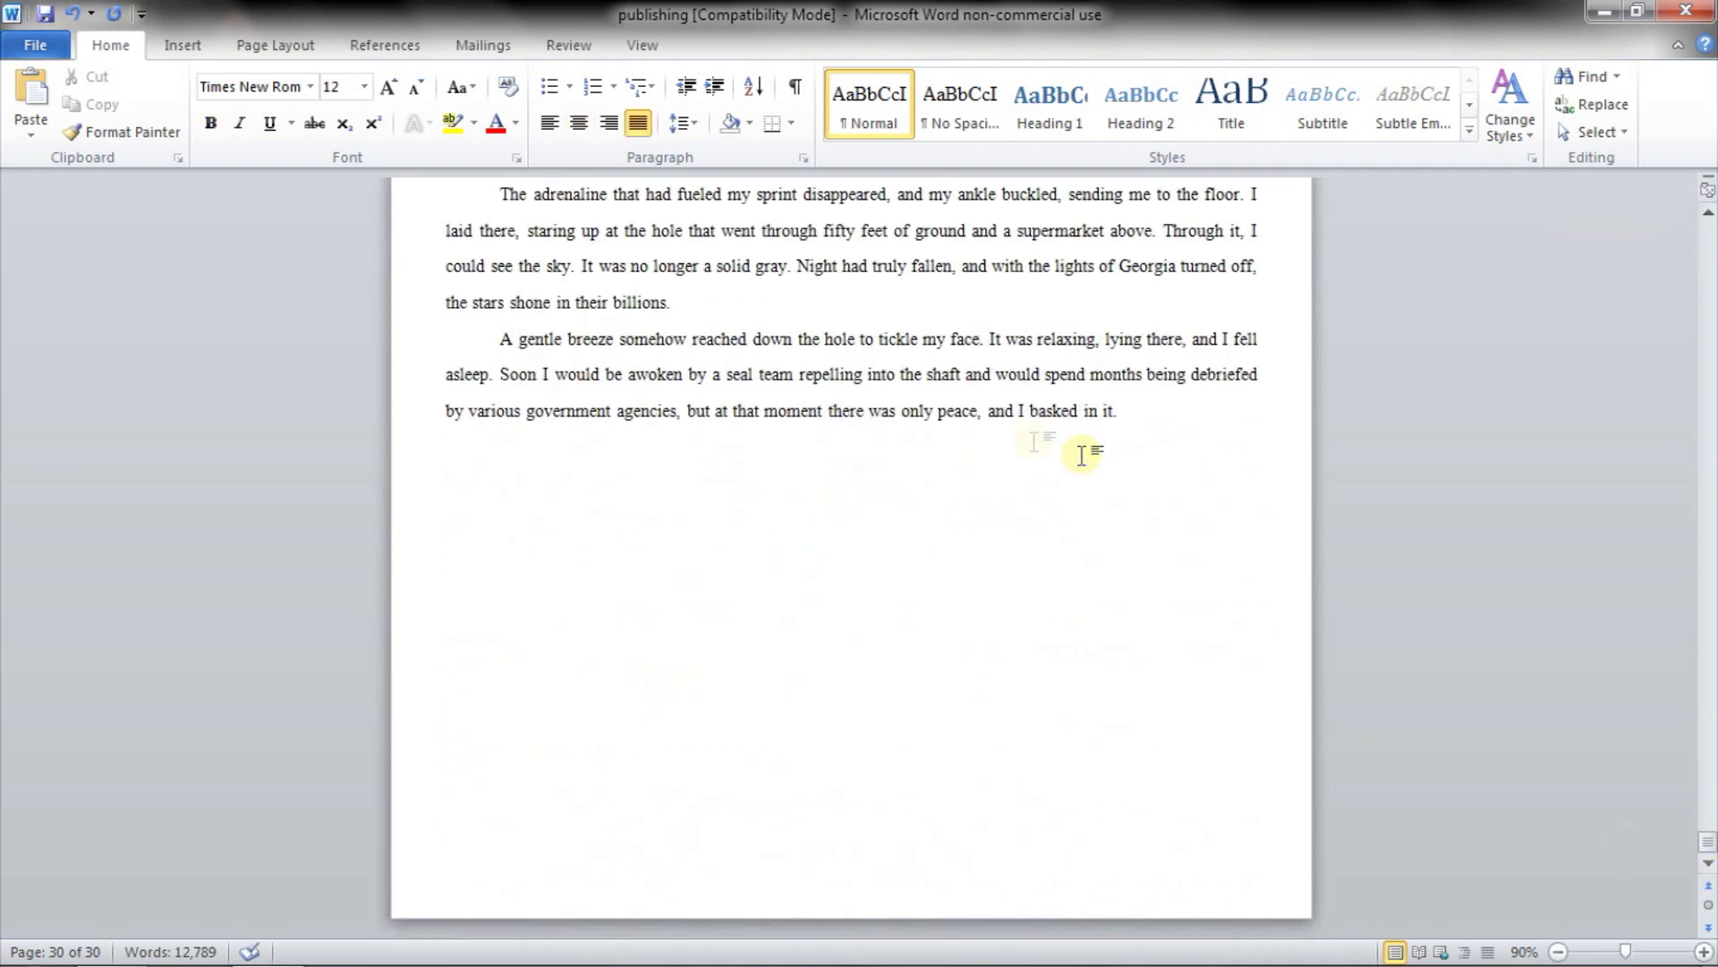
{"action": "left_click", "coordinate": [188, 50]}
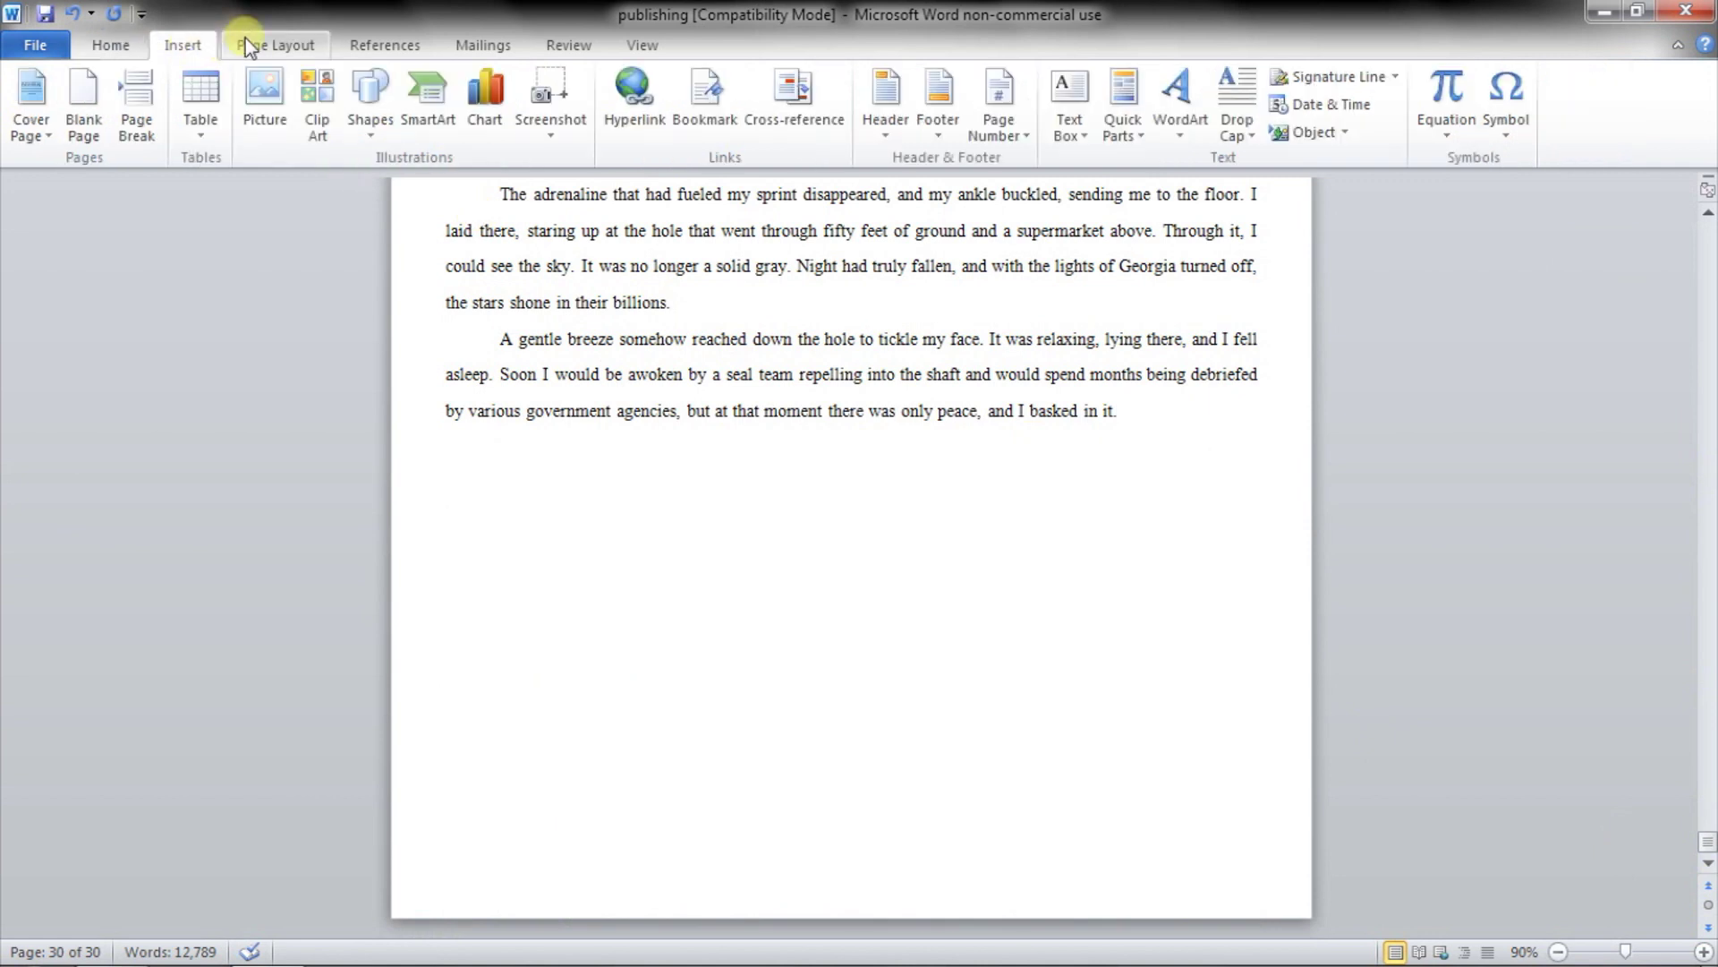
{"action": "left_click", "coordinate": [247, 45]}
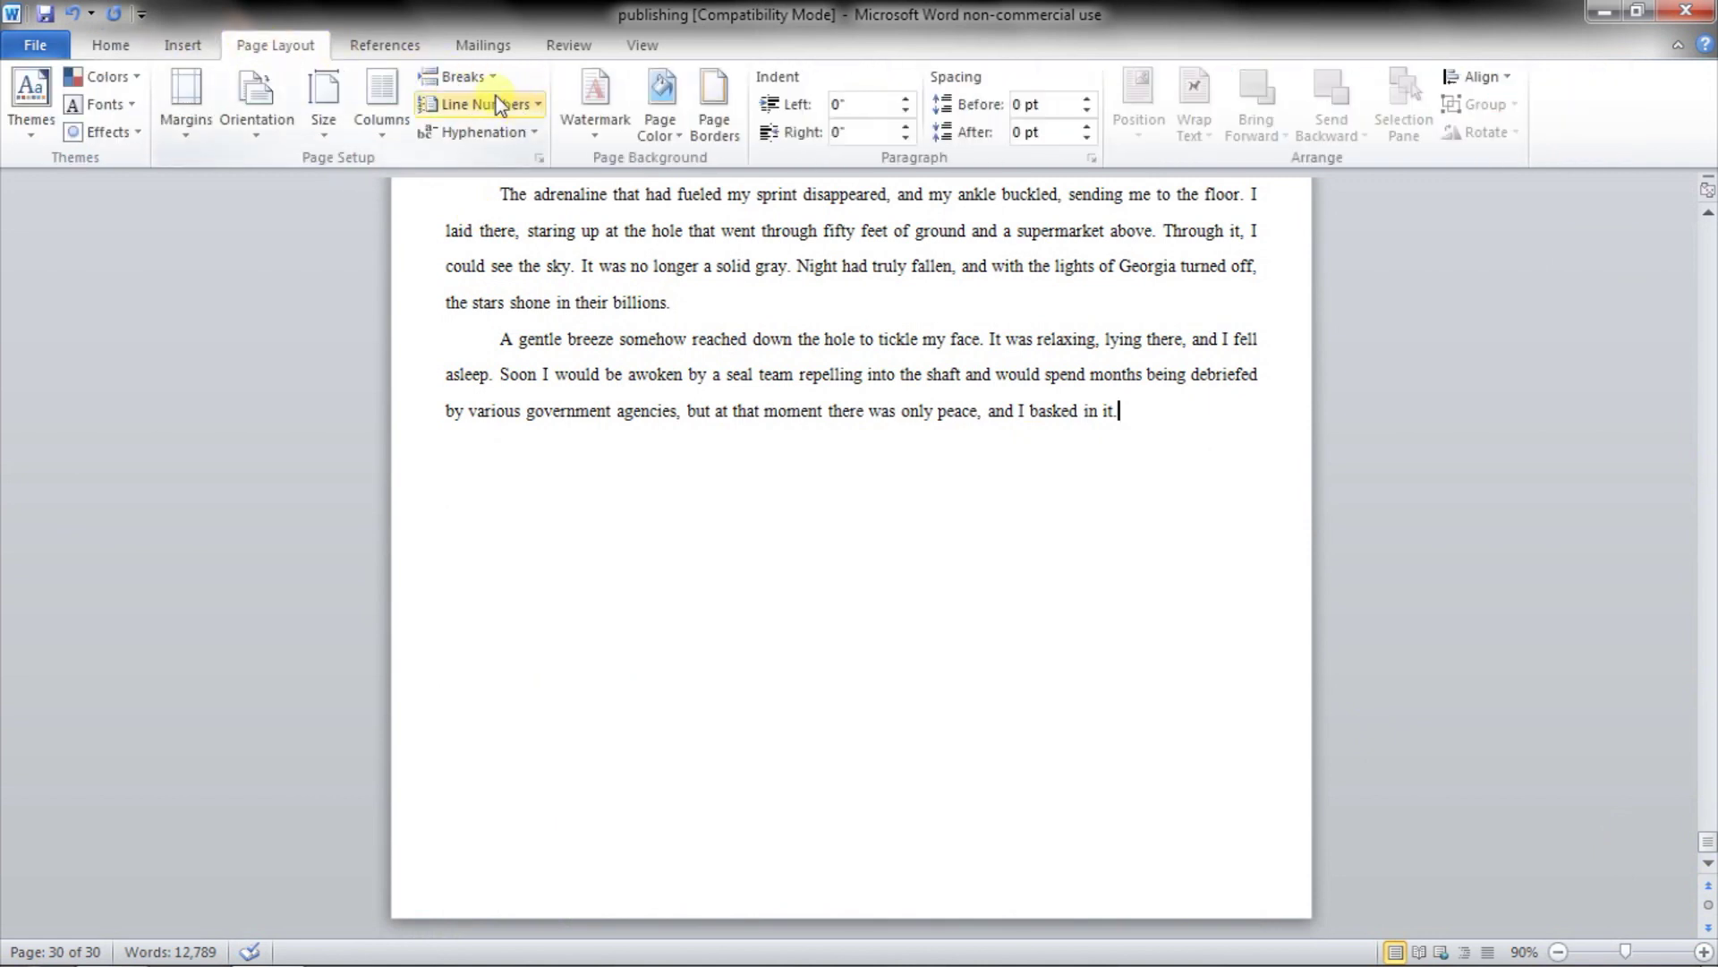
{"action": "left_click", "coordinate": [475, 79]}
{"action": "left_click", "coordinate": [614, 393]}
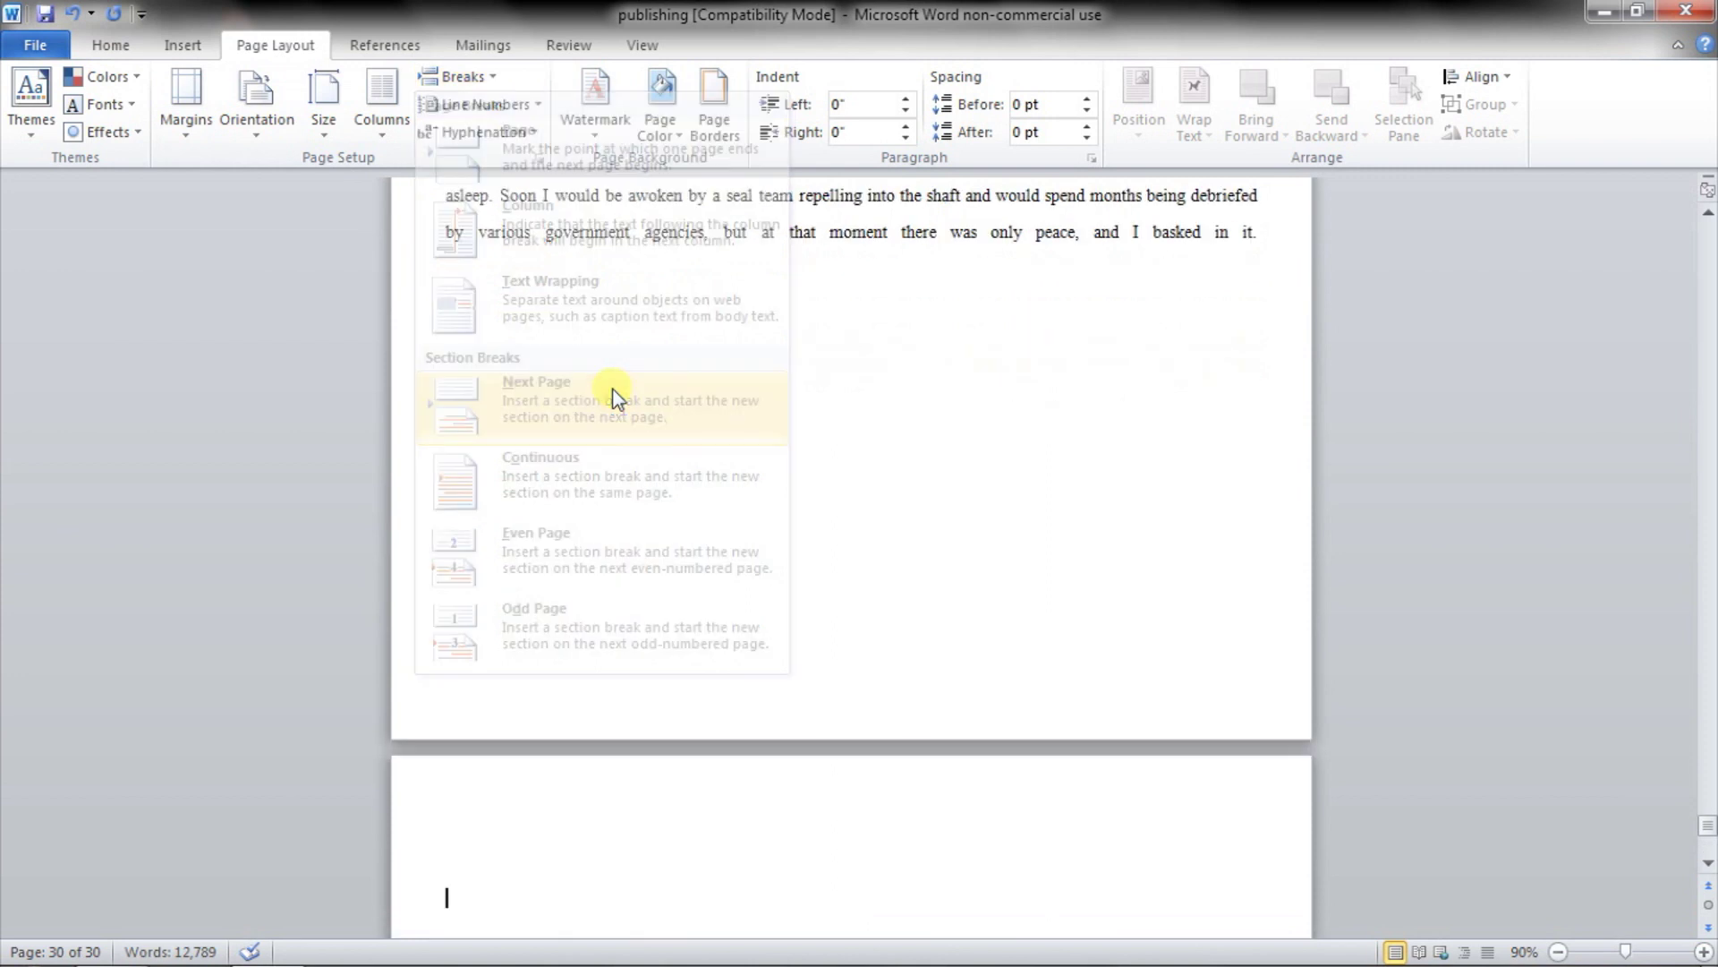
{"action": "type", "text": "Bio"}
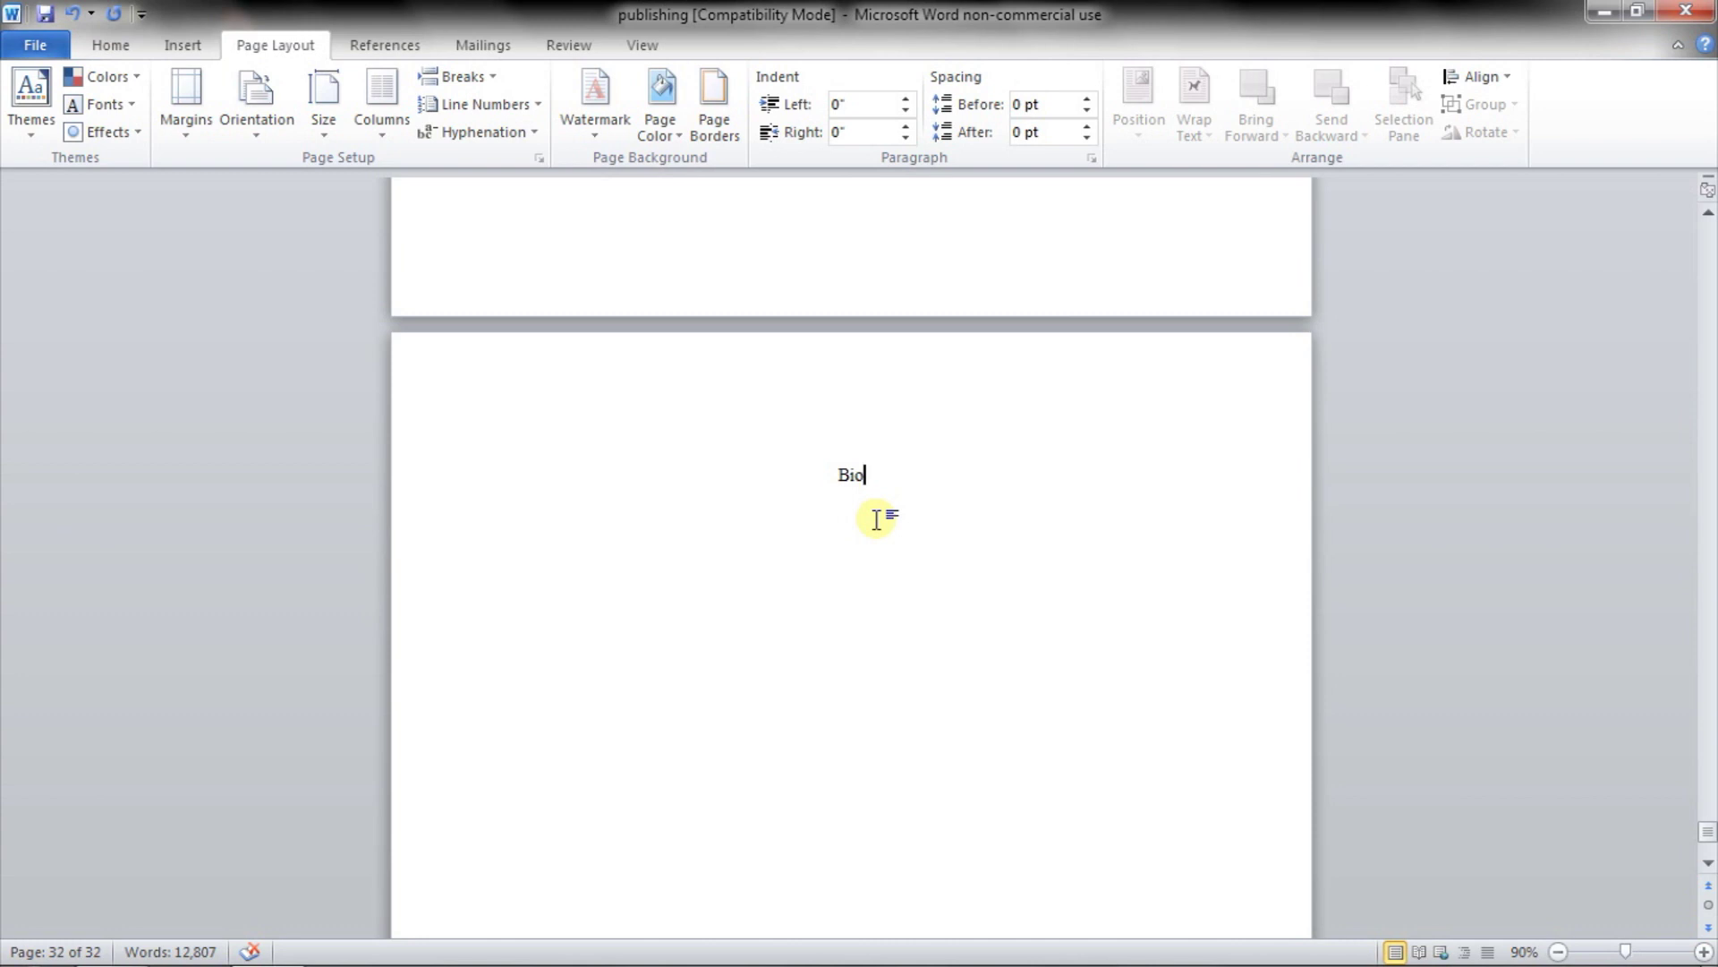
Add another Next Page break so a blank page follows the Bio page
{"action": "left_click", "coordinate": [463, 77]}
{"action": "left_click", "coordinate": [483, 135]}
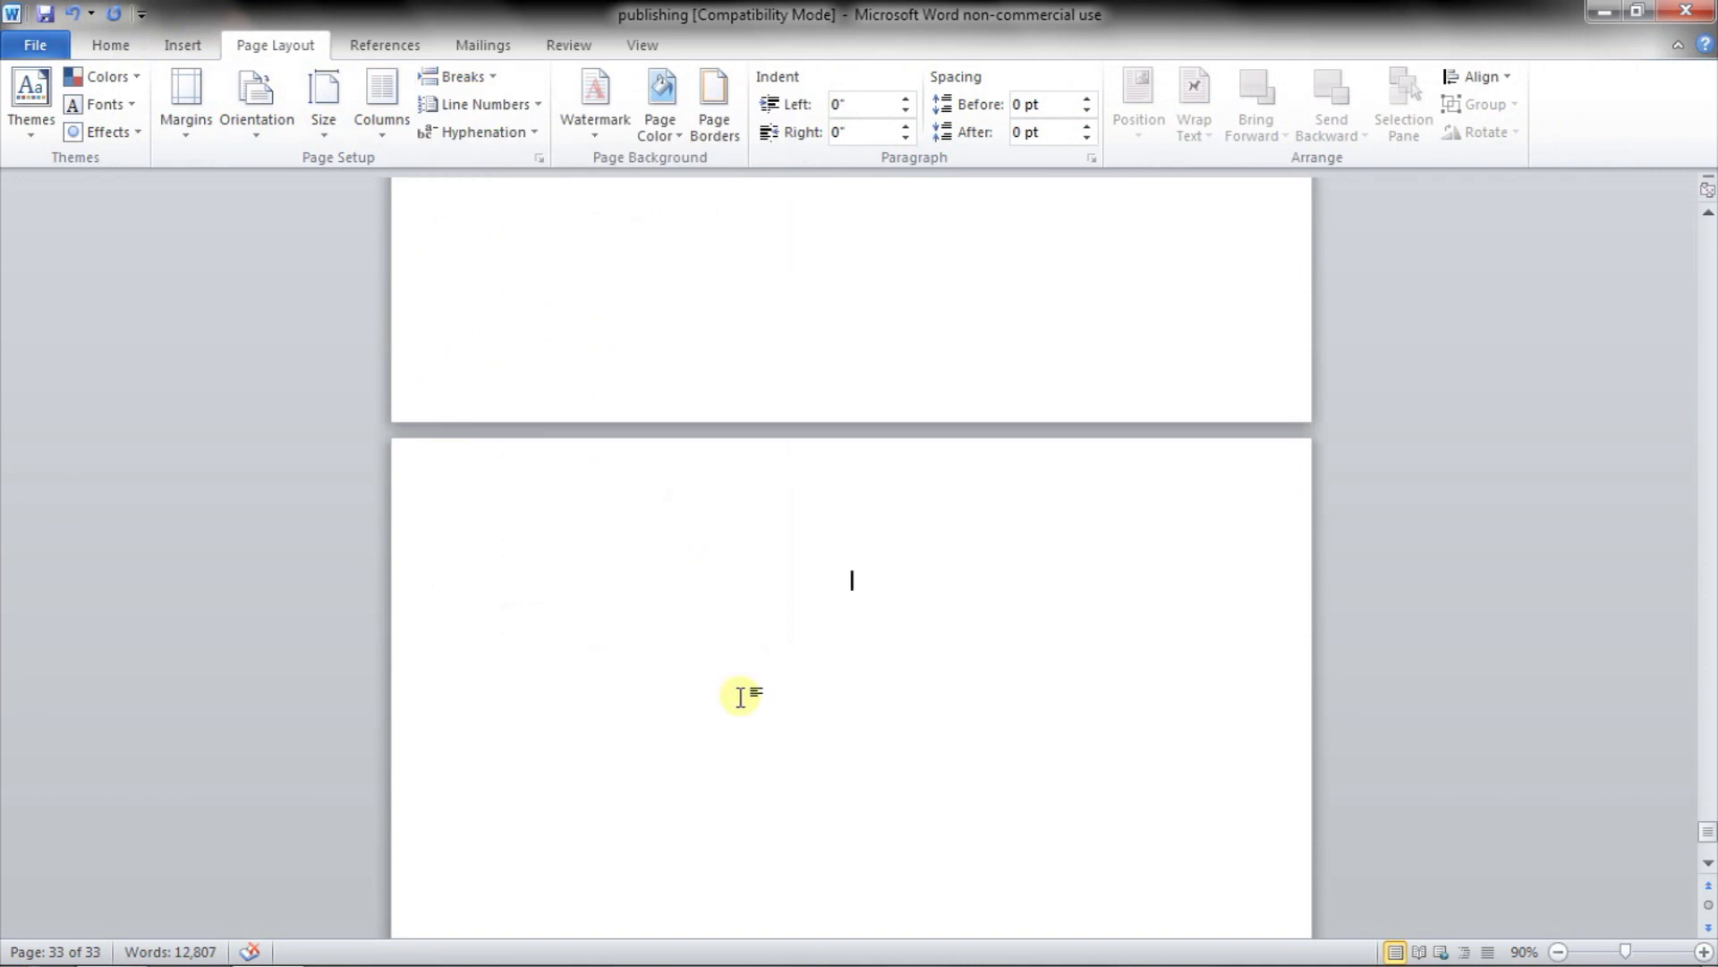
{"action": "scroll", "coordinate": [740, 697], "scroll_direction": "down", "scroll_amount": 3}
Go back up to the shorts folder, open Random Stuff and select 'Teaser Boy who melted'
{"action": "left_click", "coordinate": [112, 941]}
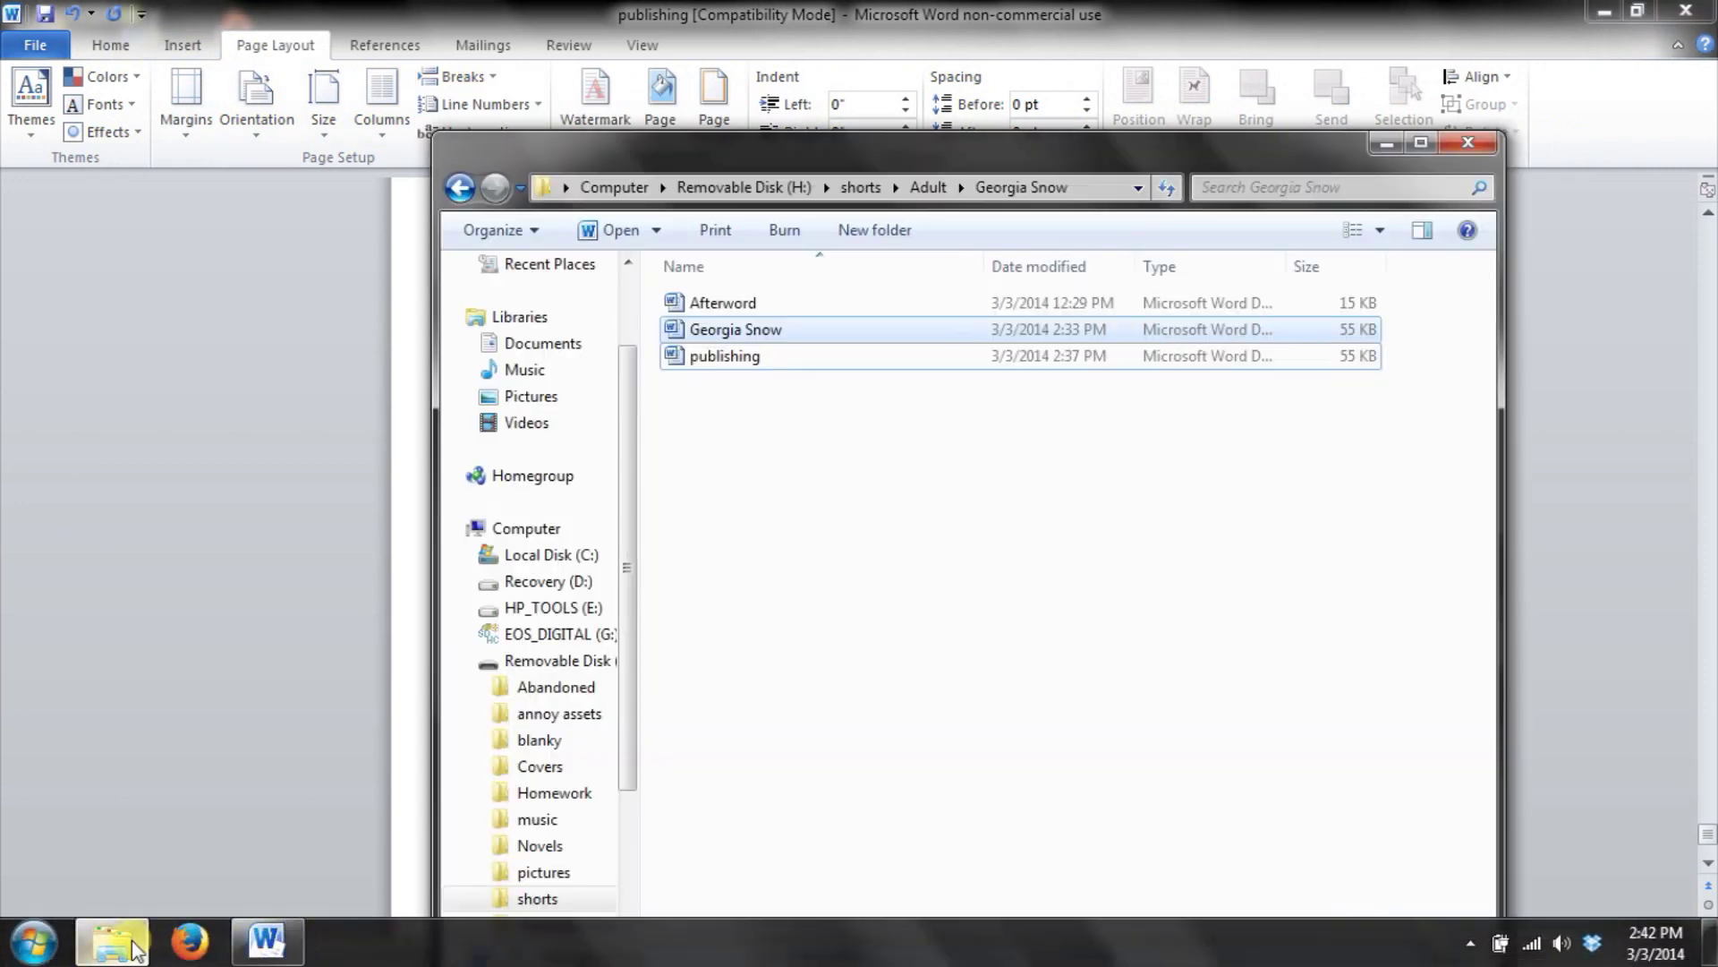
{"action": "left_click", "coordinate": [843, 572]}
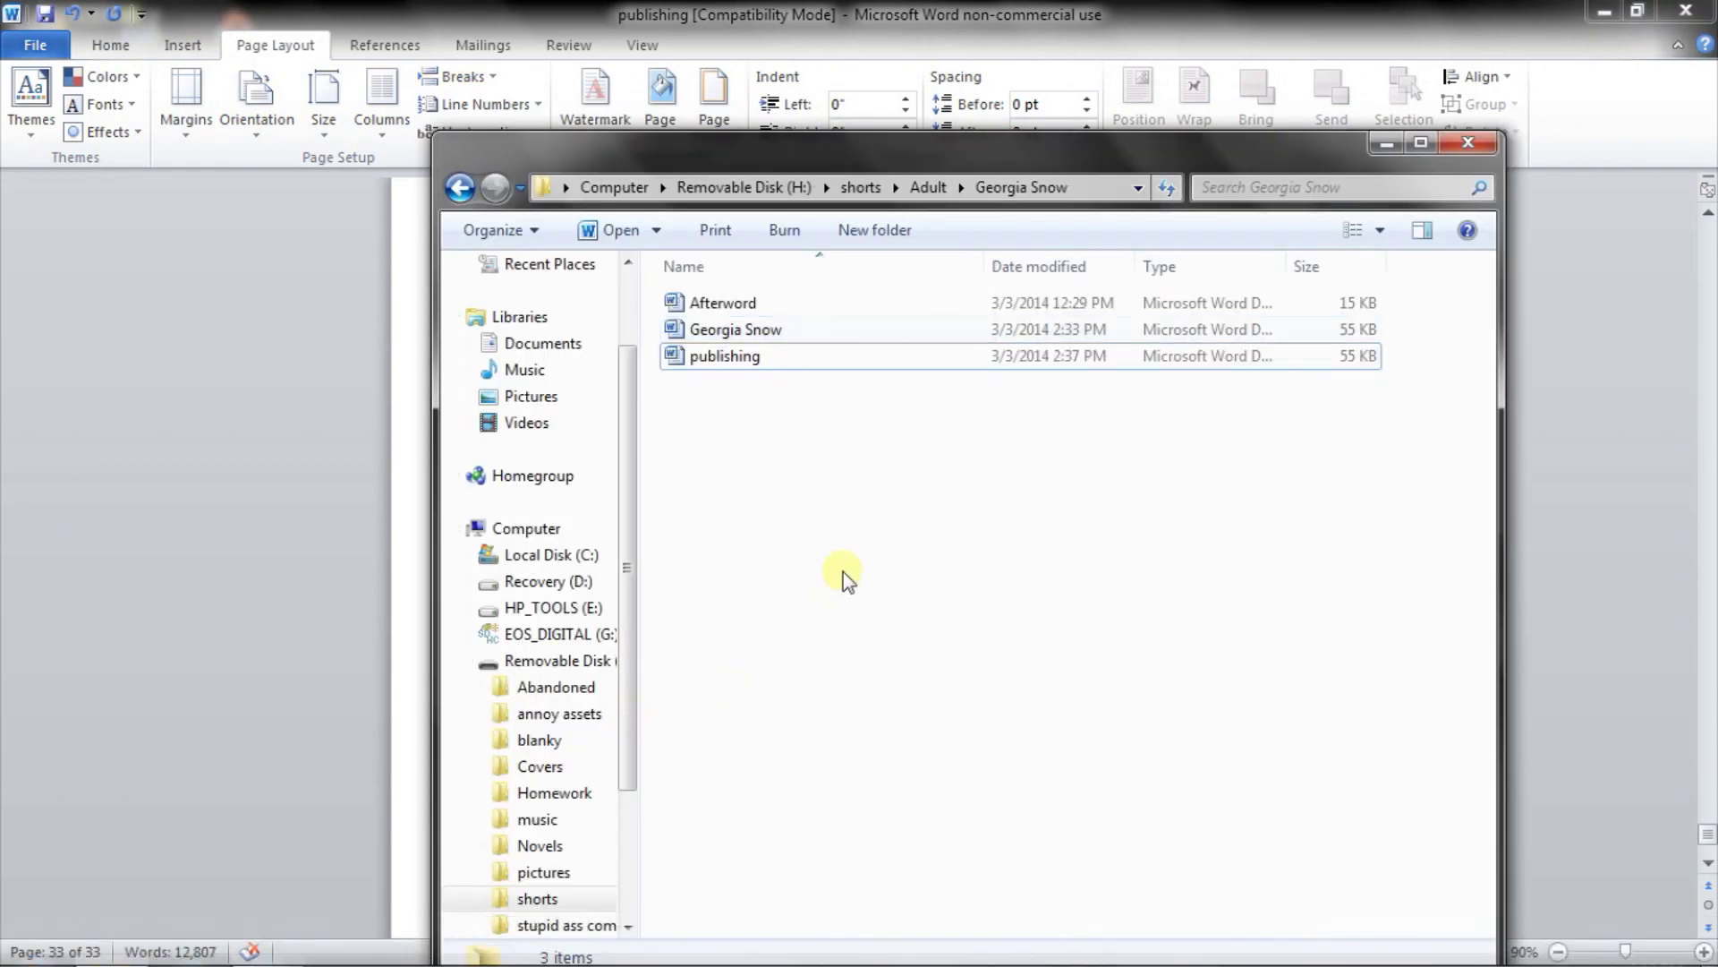
{"action": "left_click", "coordinate": [462, 187]}
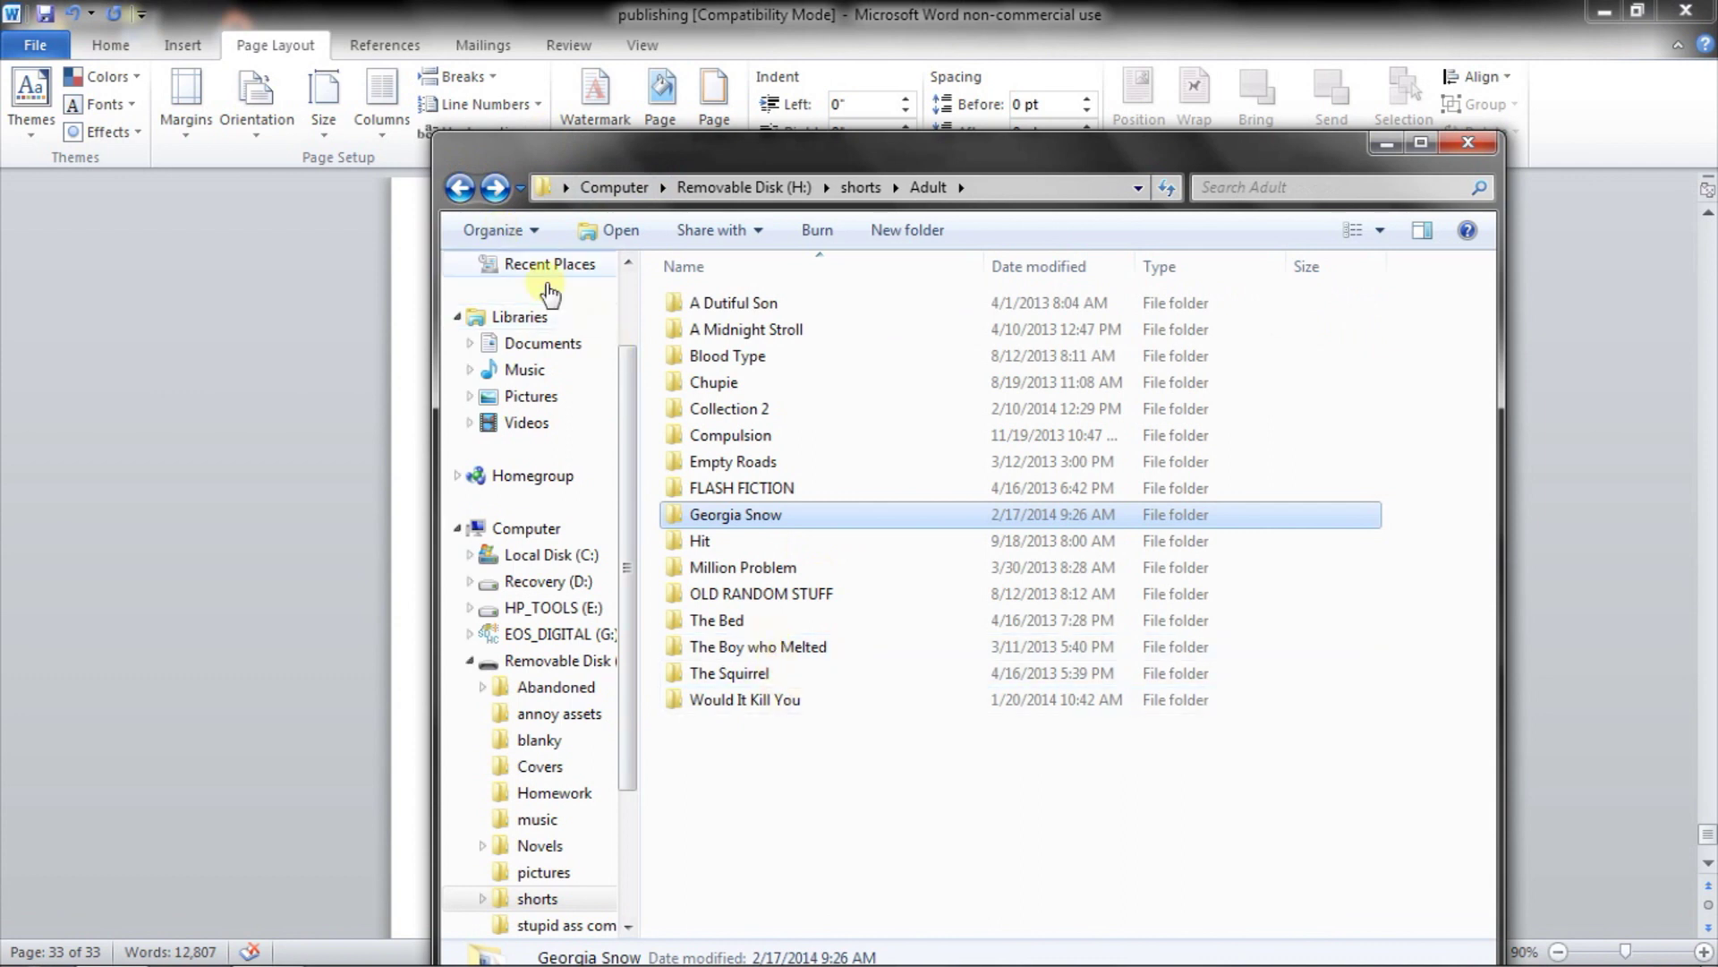
{"action": "left_click", "coordinate": [462, 187]}
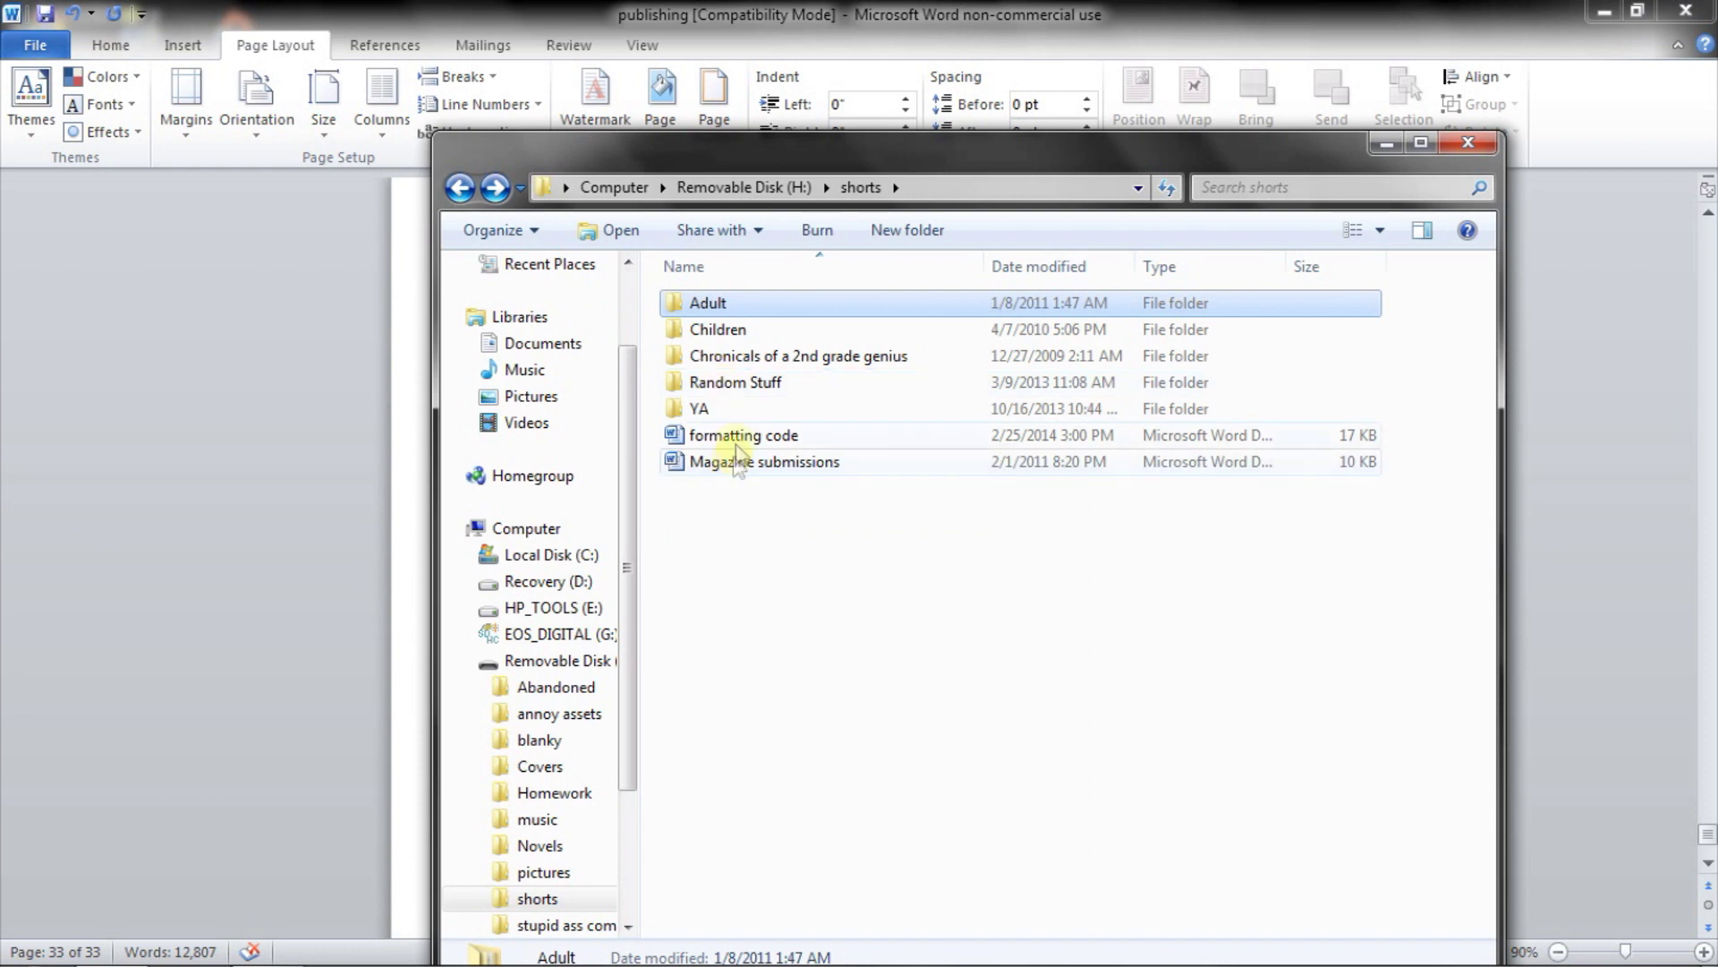
{"action": "double_click", "coordinate": [716, 382]}
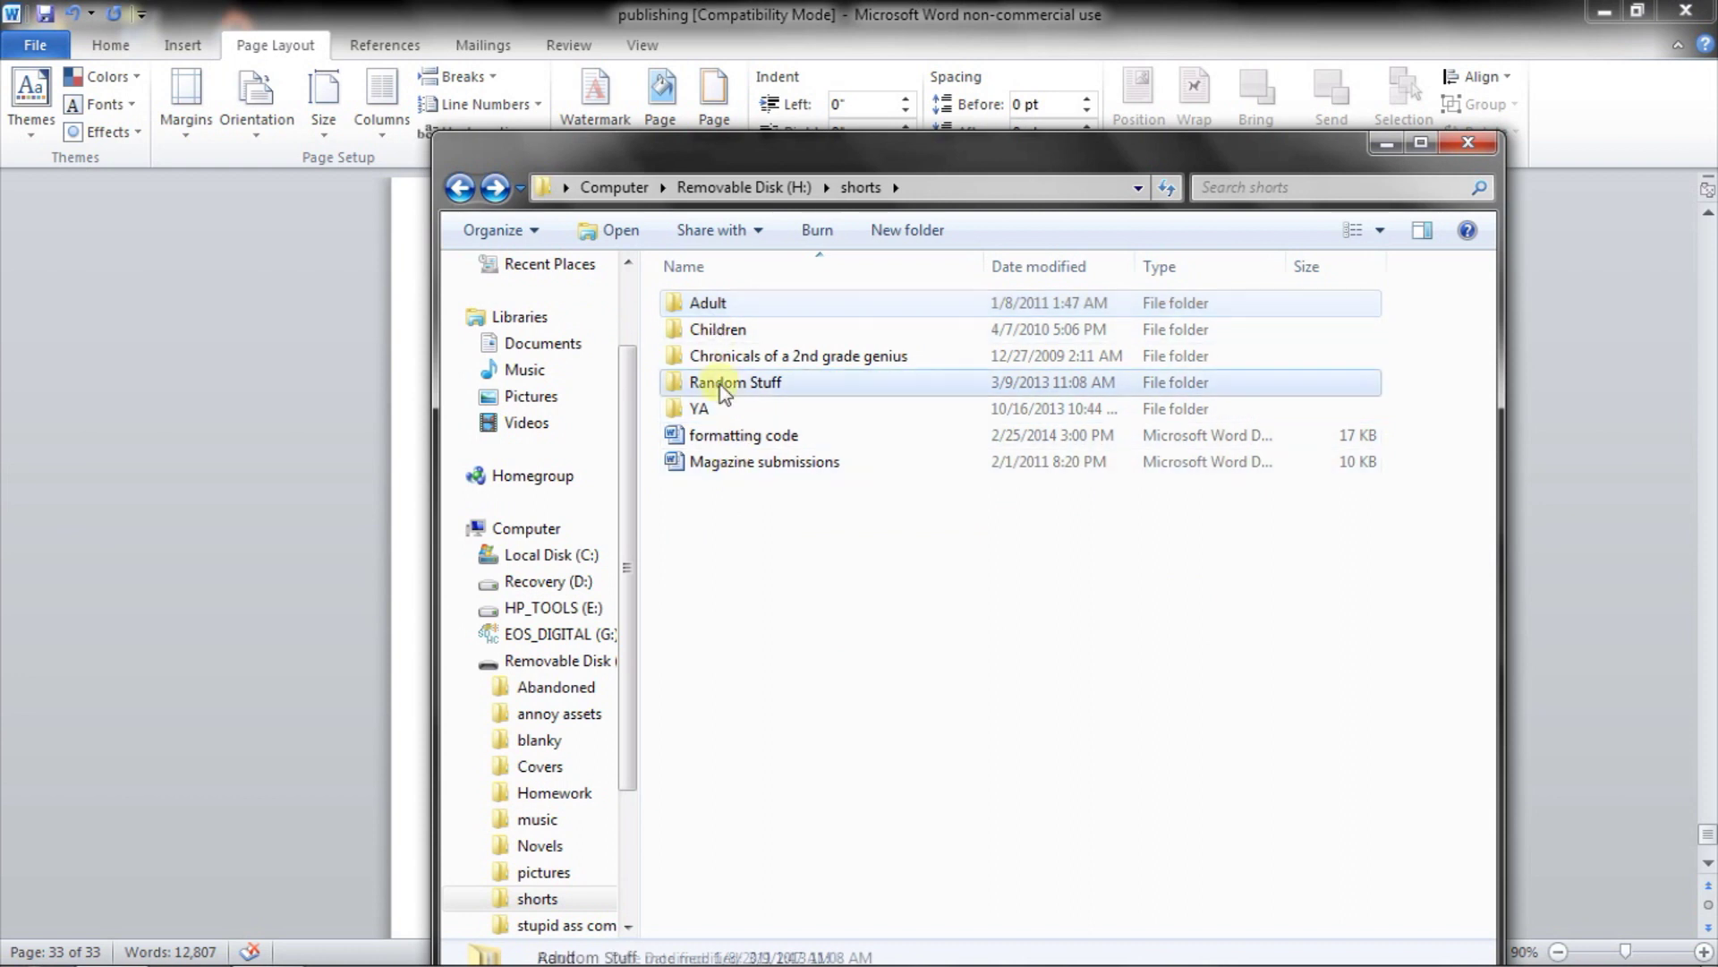
{"action": "left_click", "coordinate": [744, 362]}
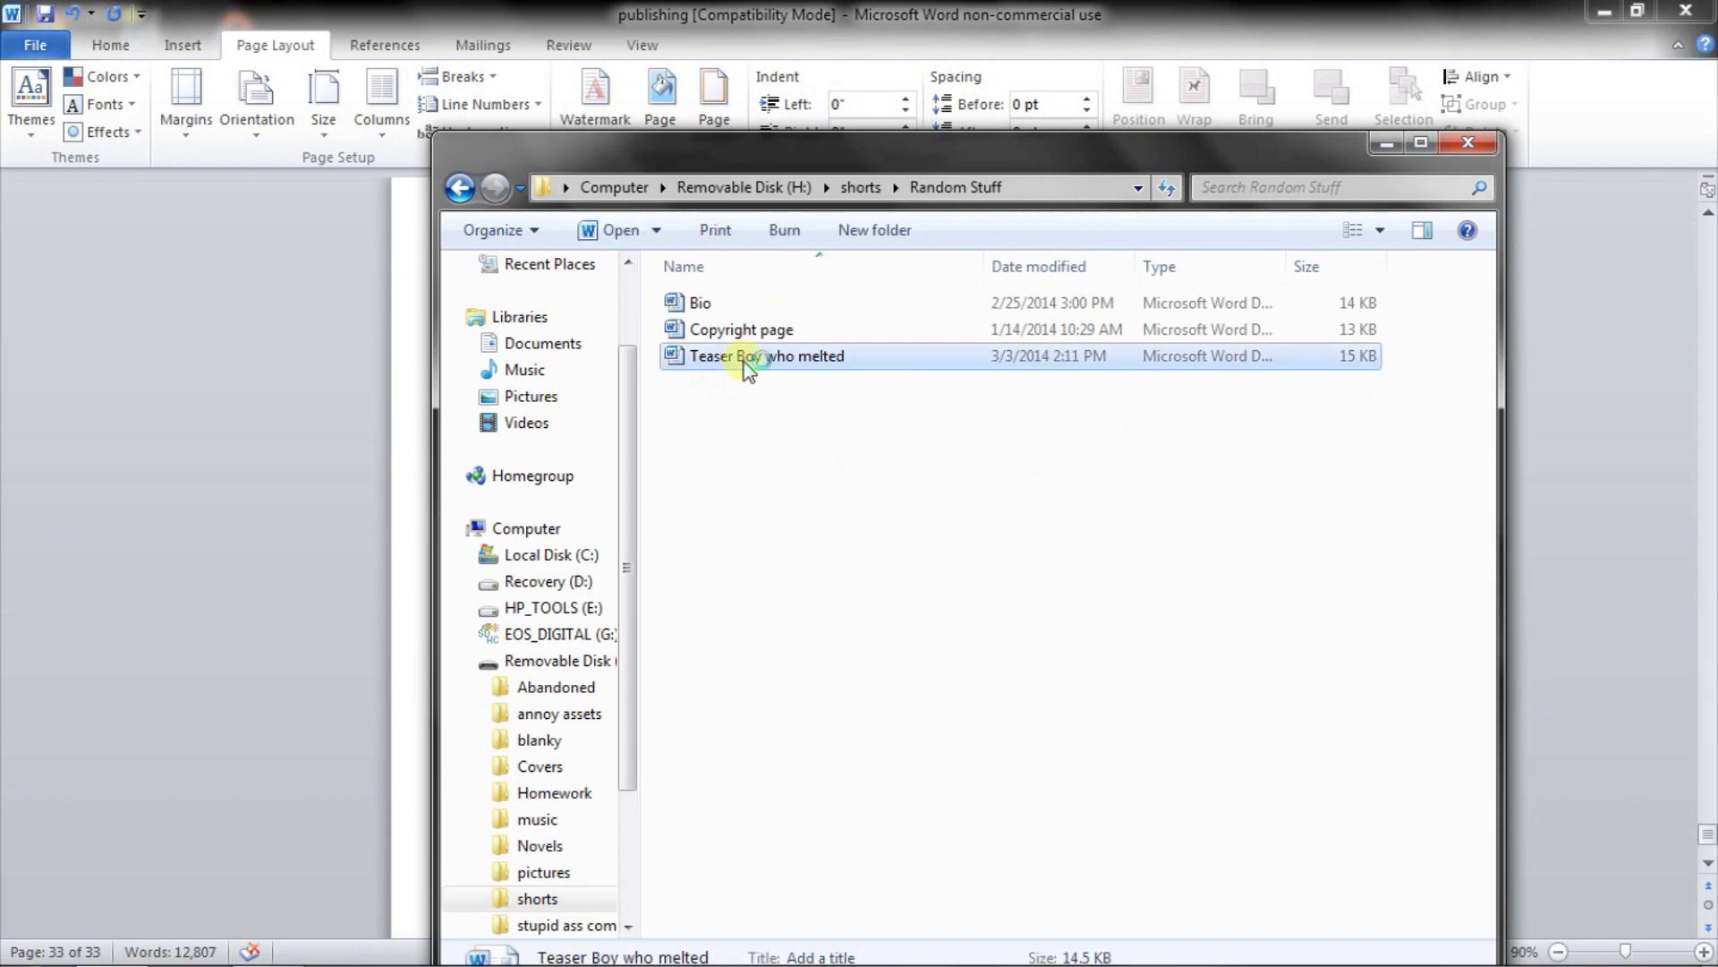
Paste the Teaser Boy who melted text and reviews onto the publishing document's blank last page
{"action": "double_click", "coordinate": [747, 363]}
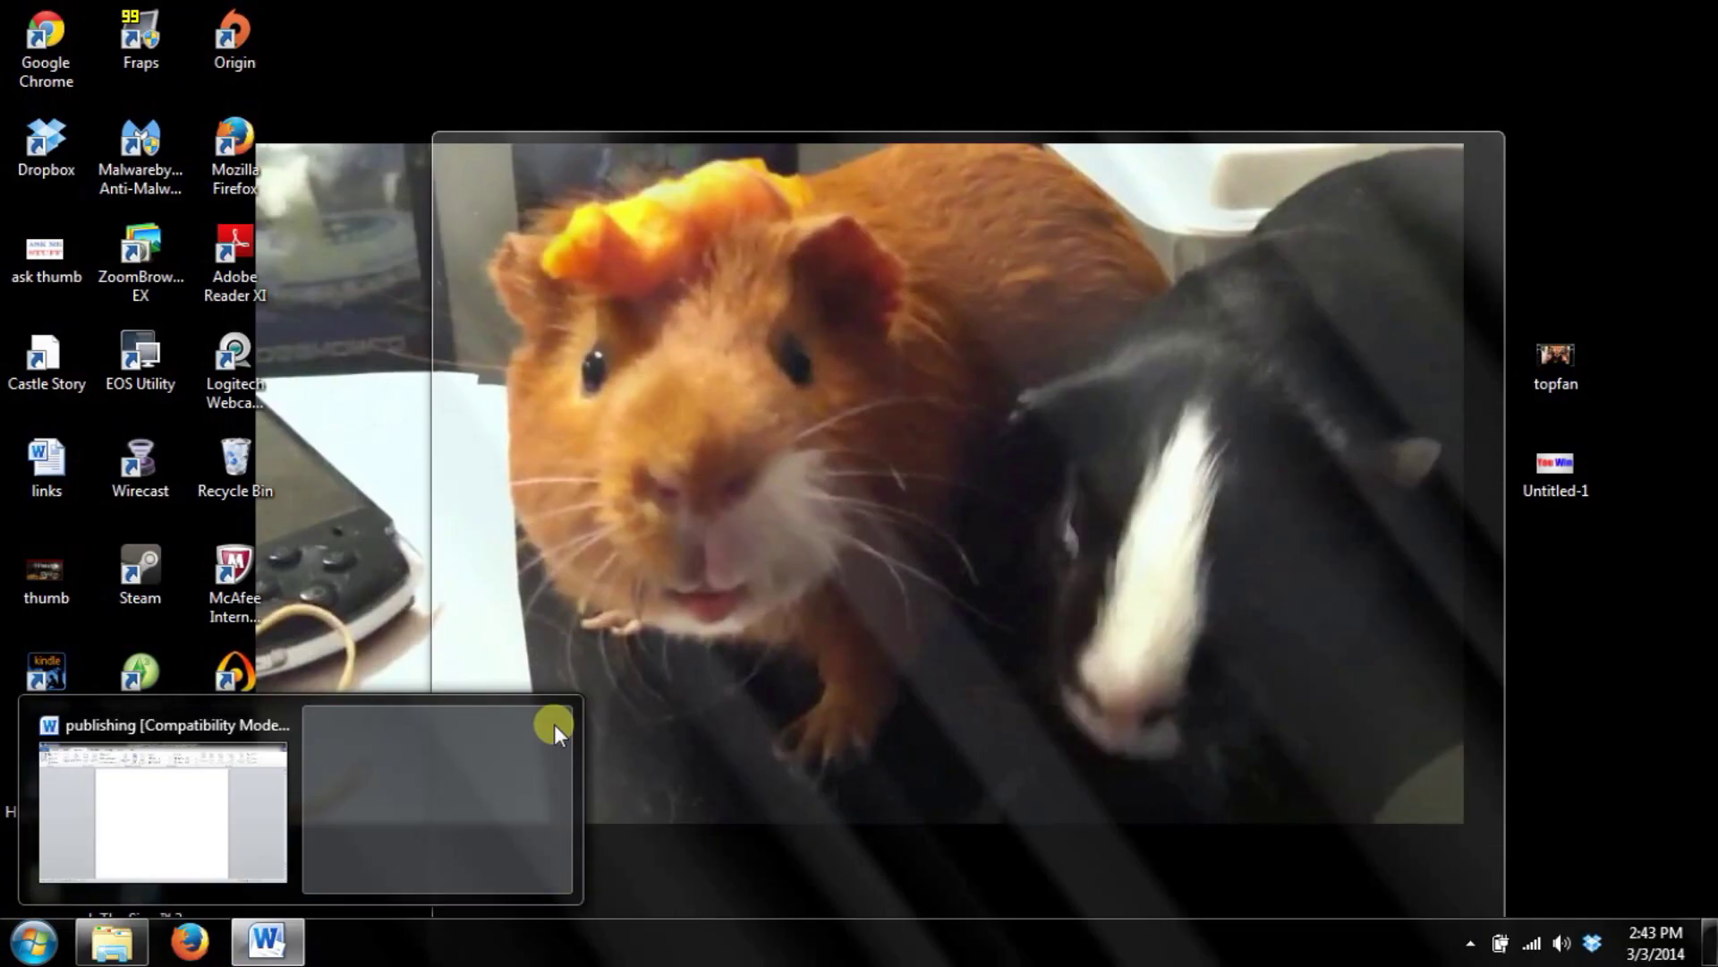
{"action": "left_click", "coordinate": [556, 721]}
{"action": "left_click", "coordinate": [320, 781]}
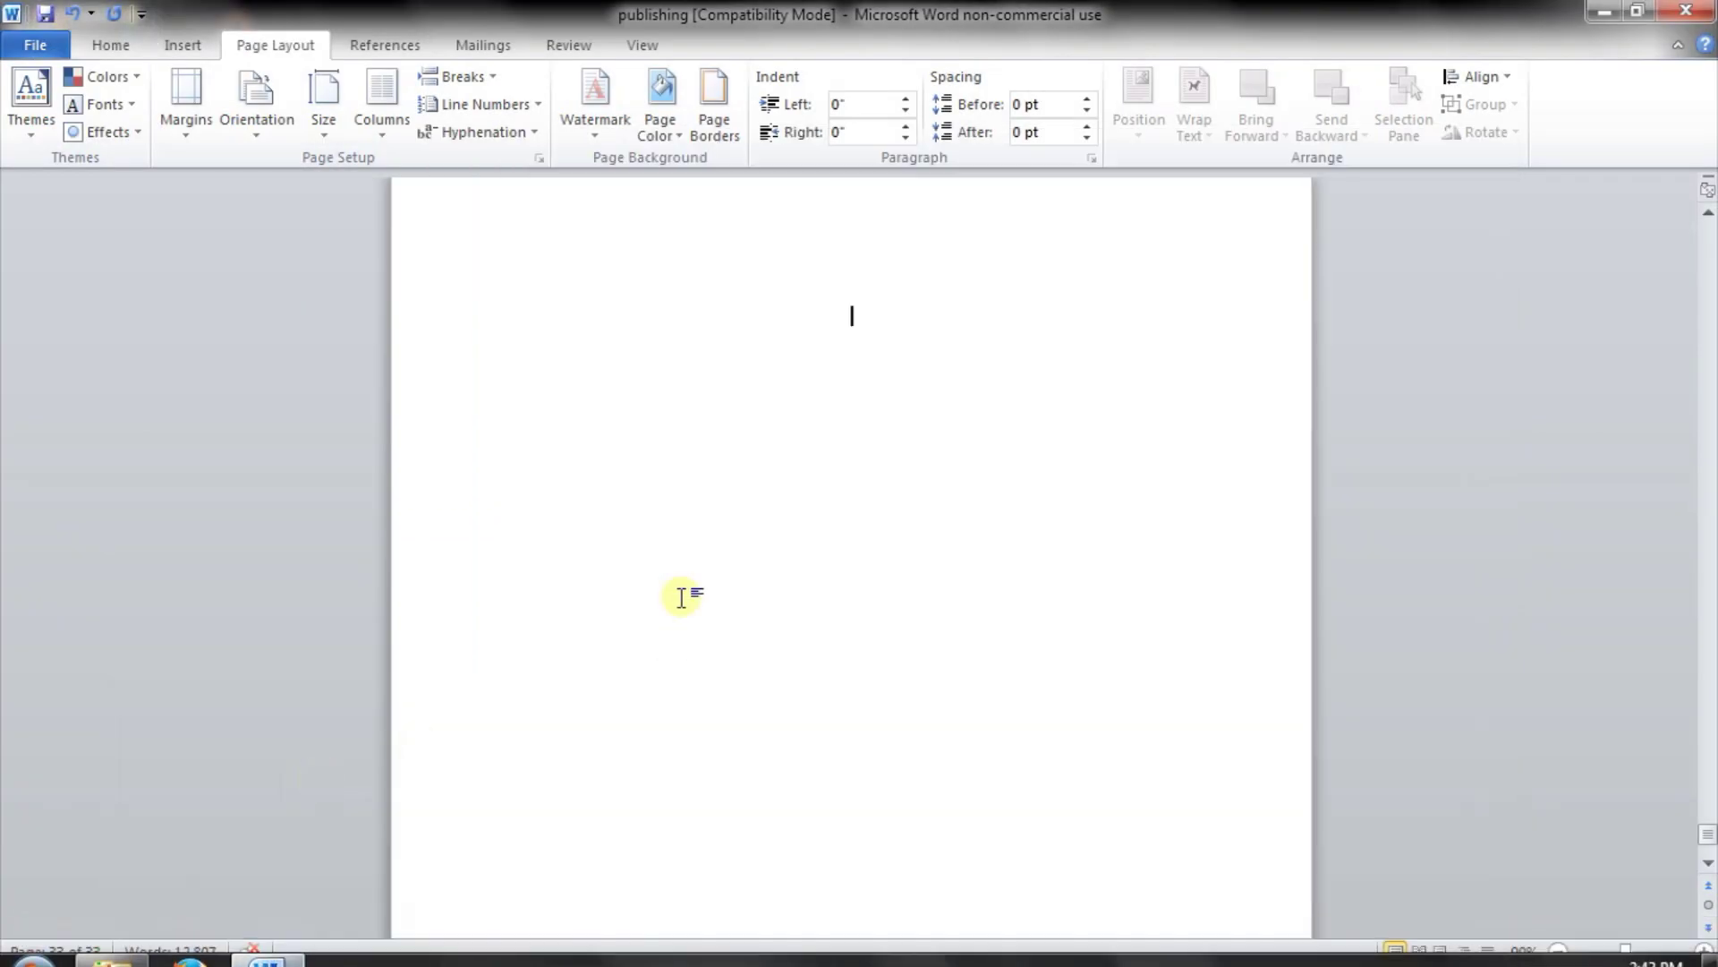
{"action": "scroll", "coordinate": [707, 596], "scroll_direction": "up", "scroll_amount": 8}
{"action": "scroll", "coordinate": [787, 650], "scroll_direction": "down", "scroll_amount": 5}
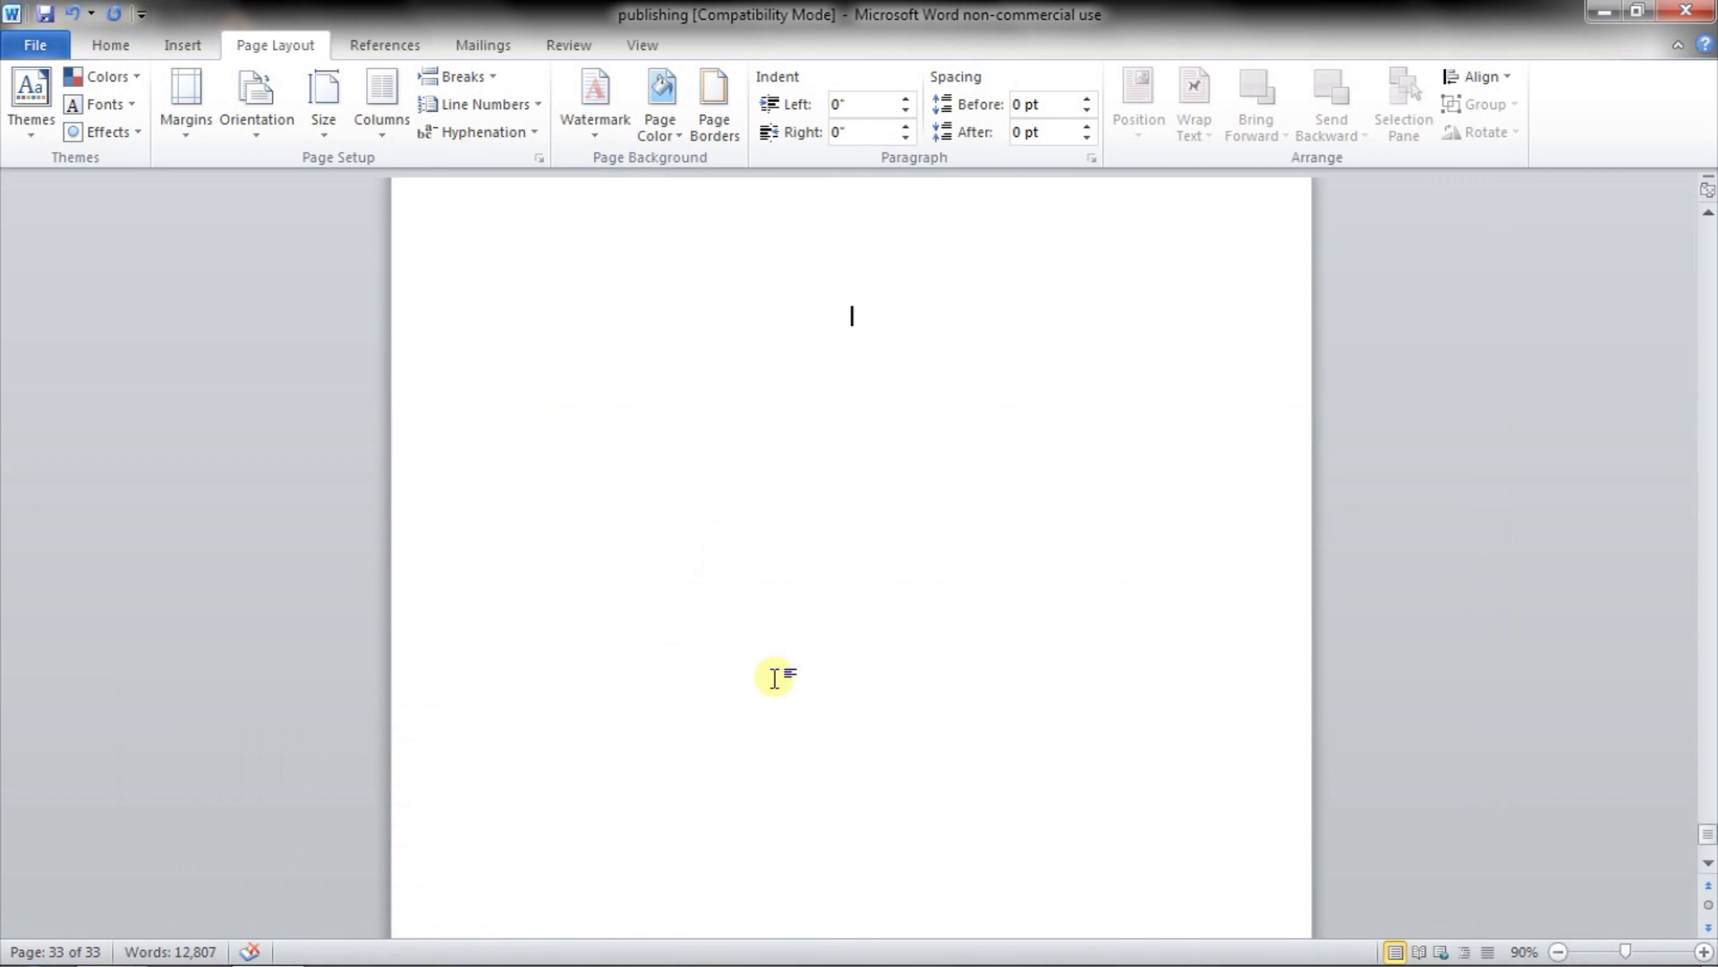
{"action": "key", "text": "ctrl+v"}
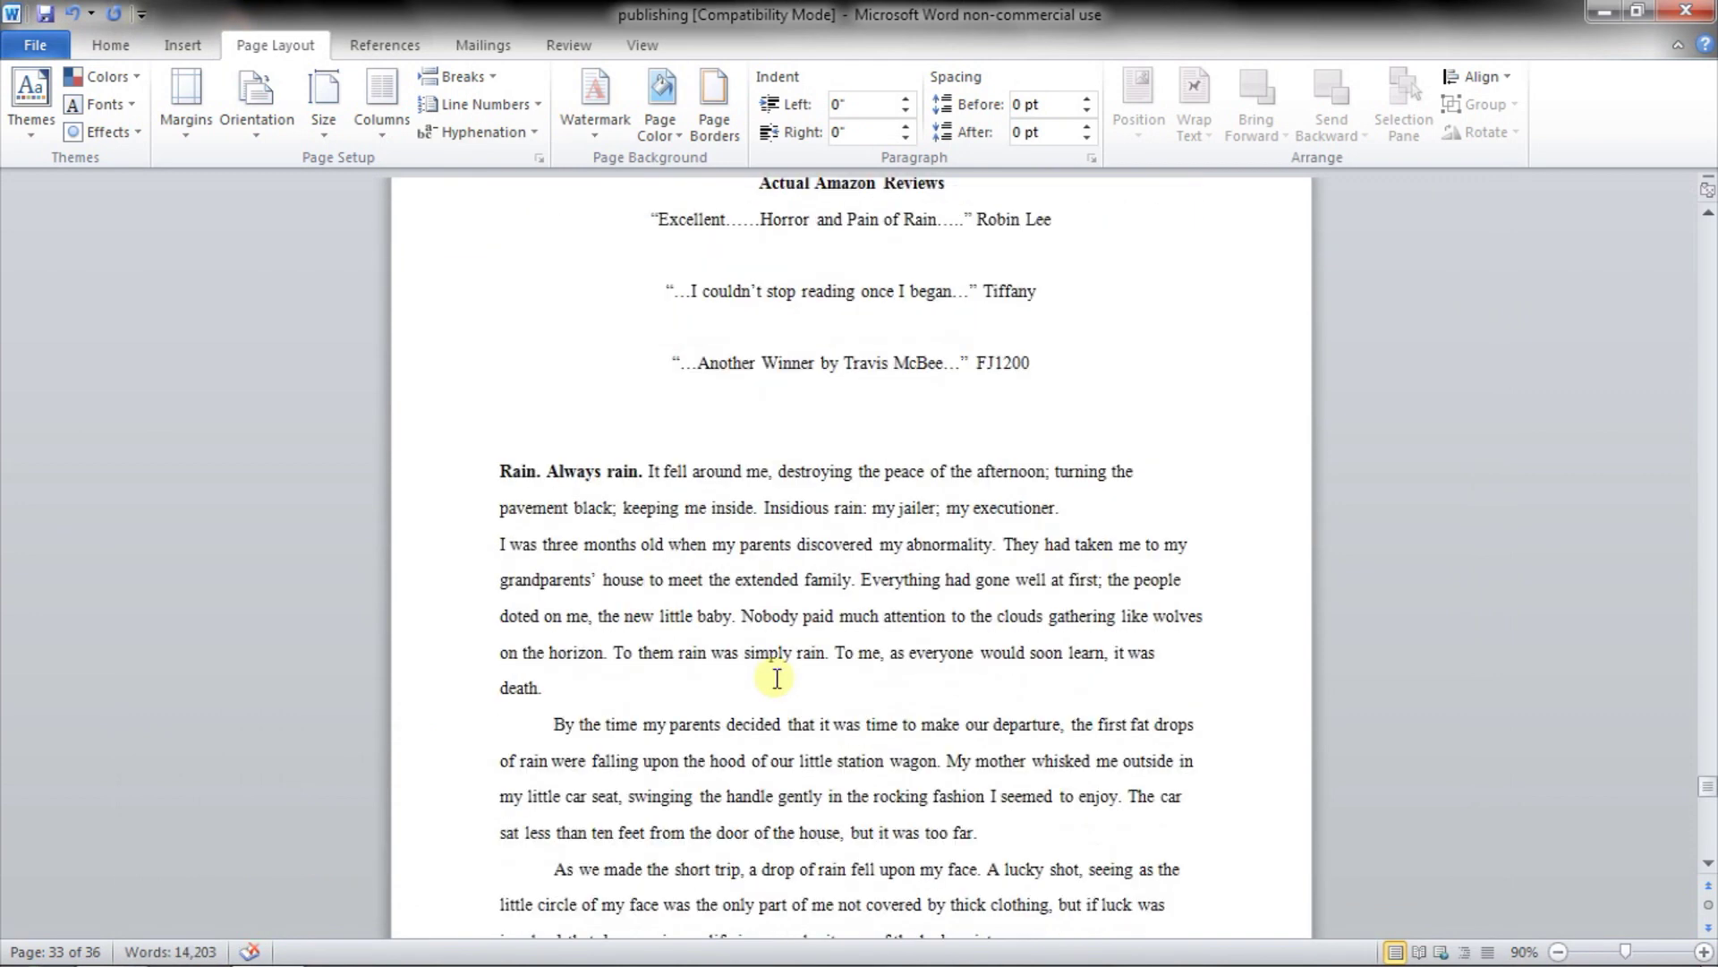
Select the whole document and bring up its paragraph settings
{"action": "key", "text": "ctrl+a"}
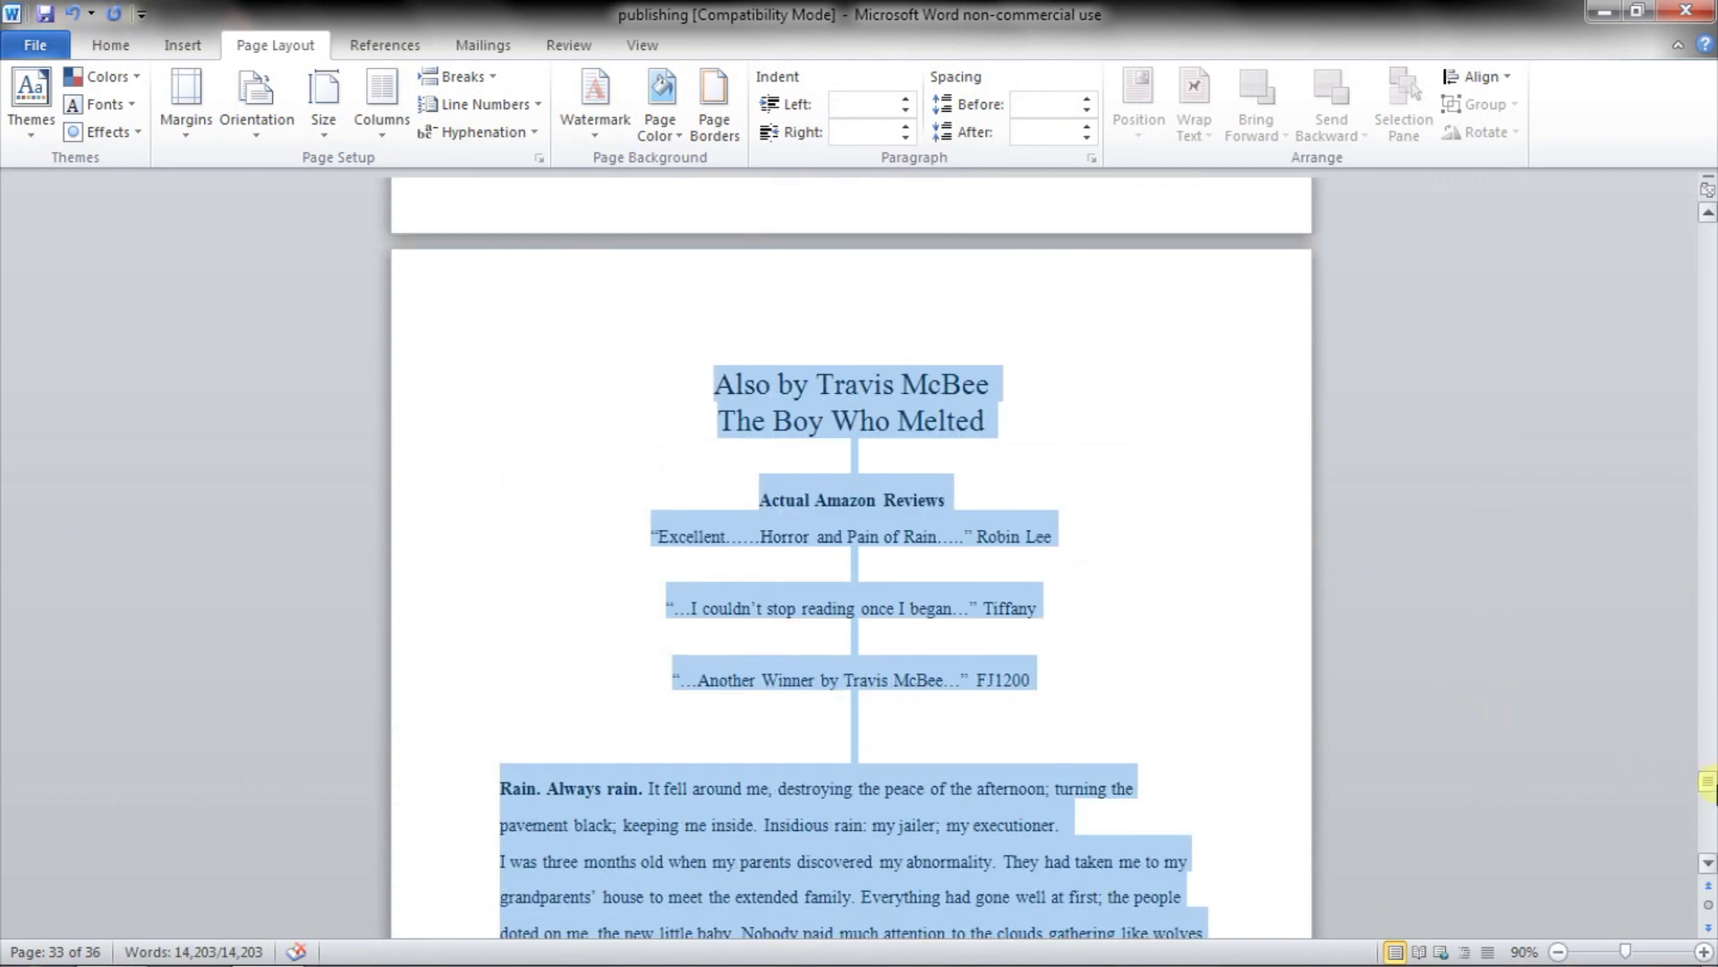
{"action": "left_click_drag", "start_coordinate": [1707, 781], "coordinate": [1706, 307]}
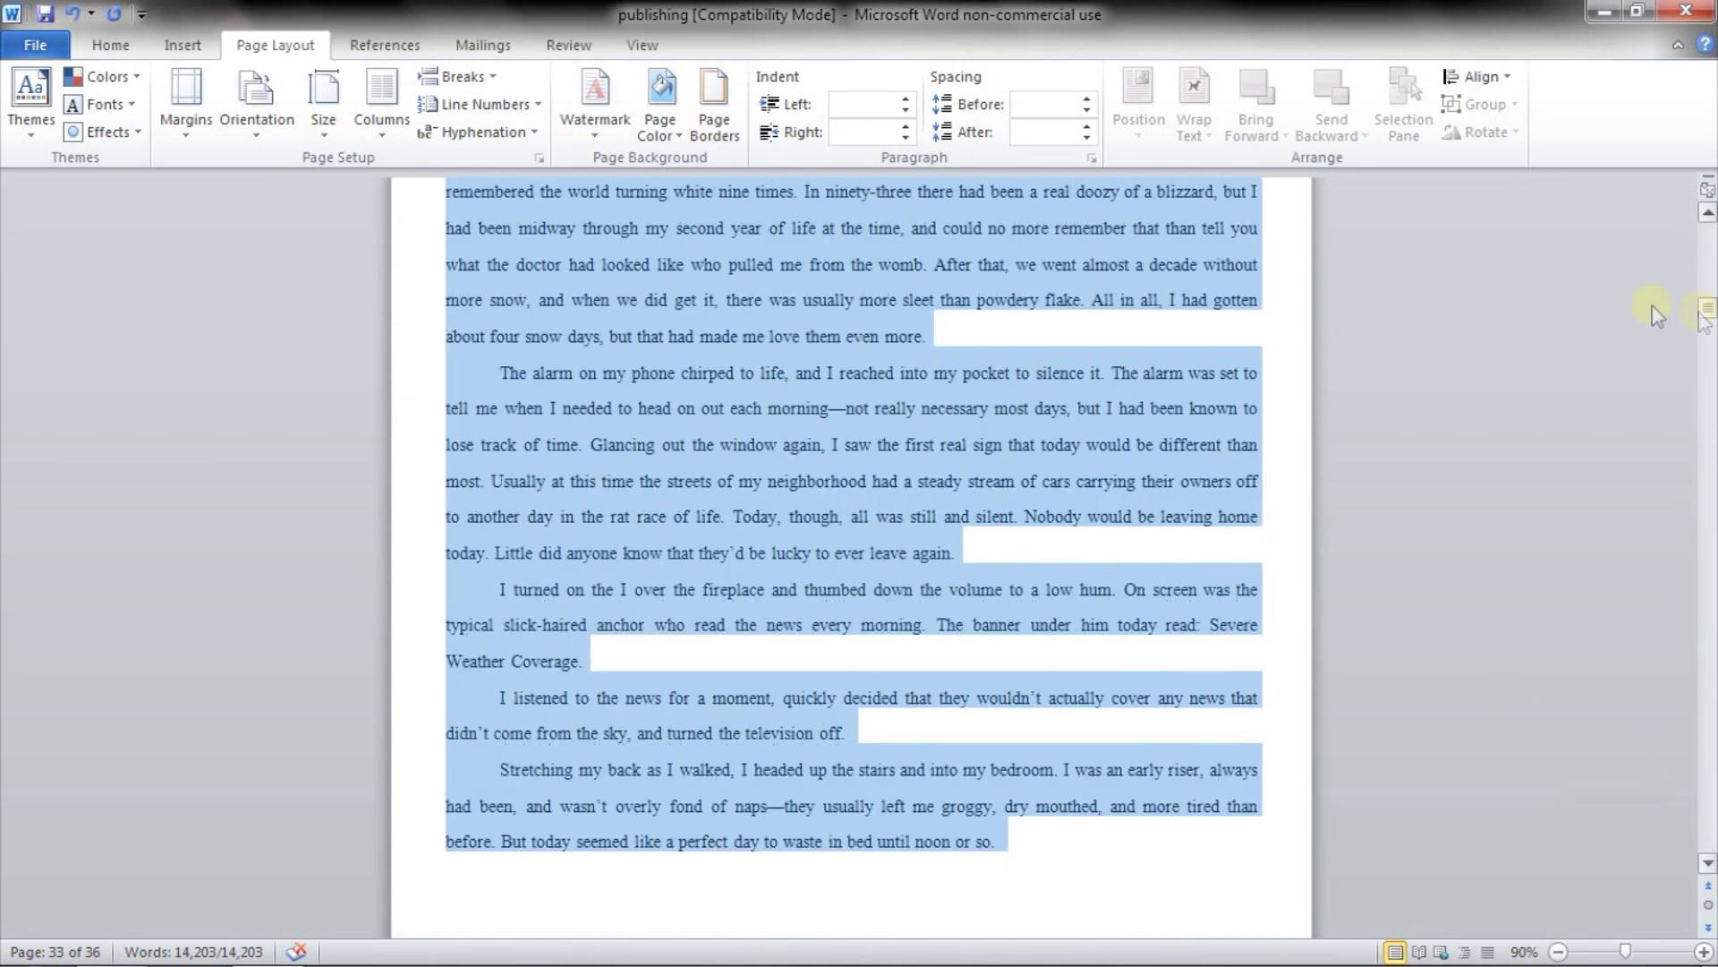
{"action": "left_click", "coordinate": [1091, 159]}
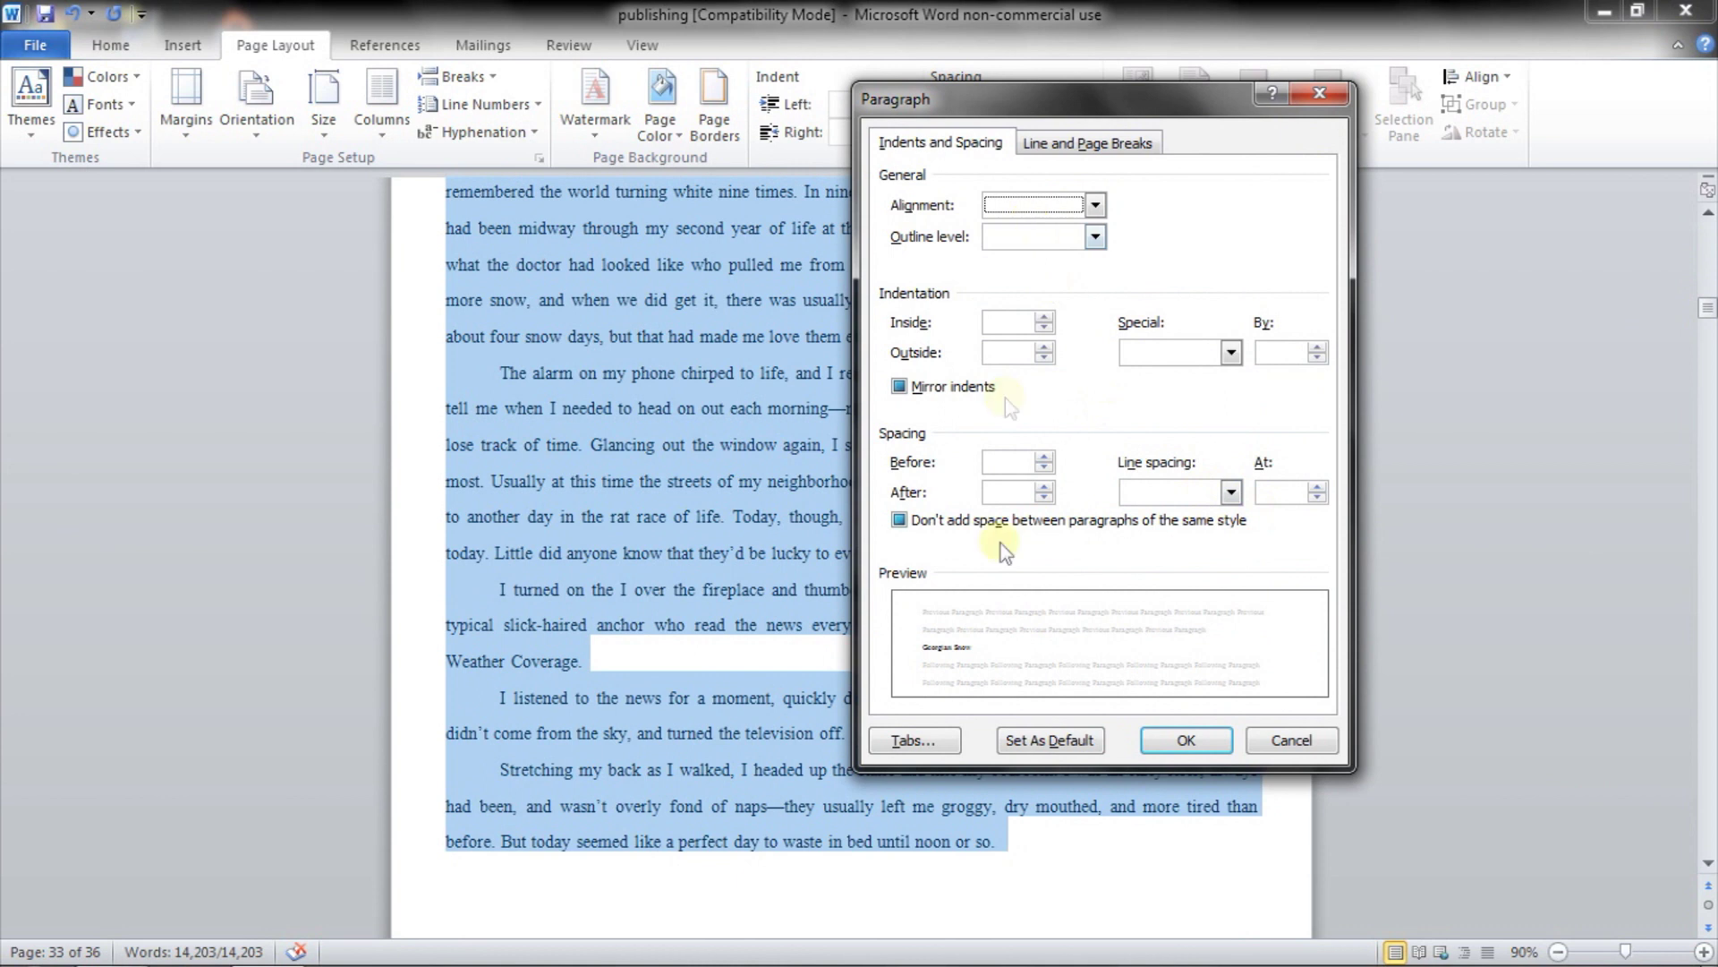
Reduce the Default tab stops below 0.5 inch for all text, then deselect to check indents
{"action": "left_click", "coordinate": [906, 741]}
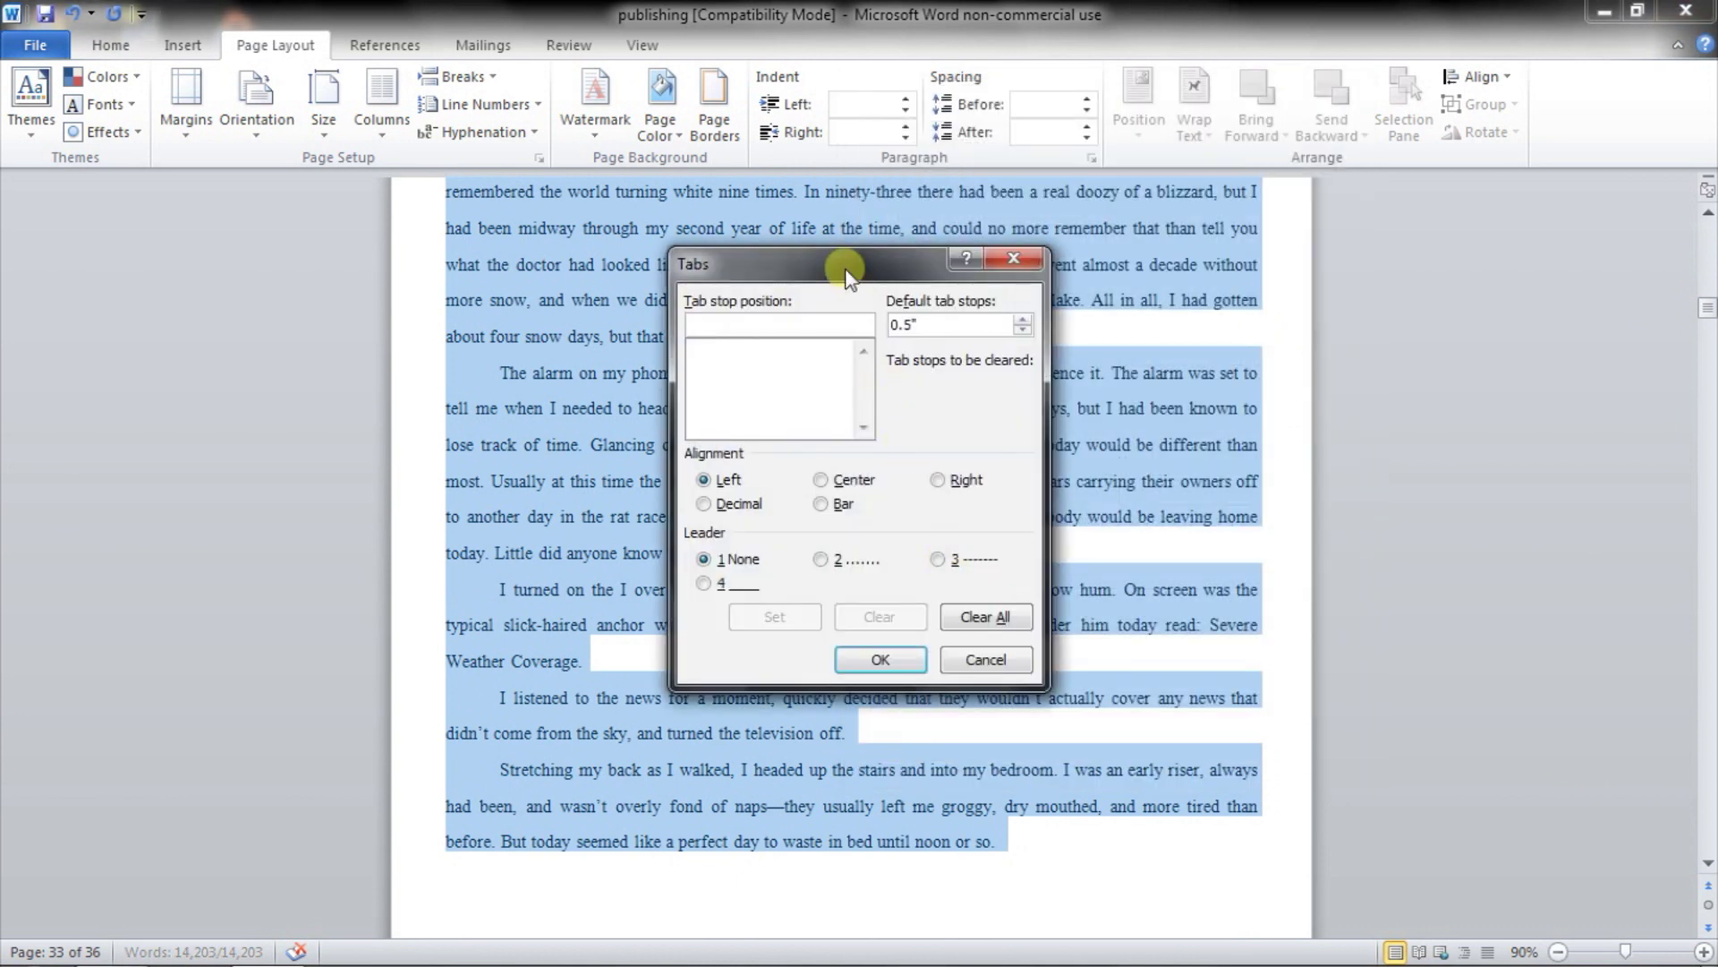
{"action": "left_click_drag", "start_coordinate": [848, 274], "coordinate": [935, 247]}
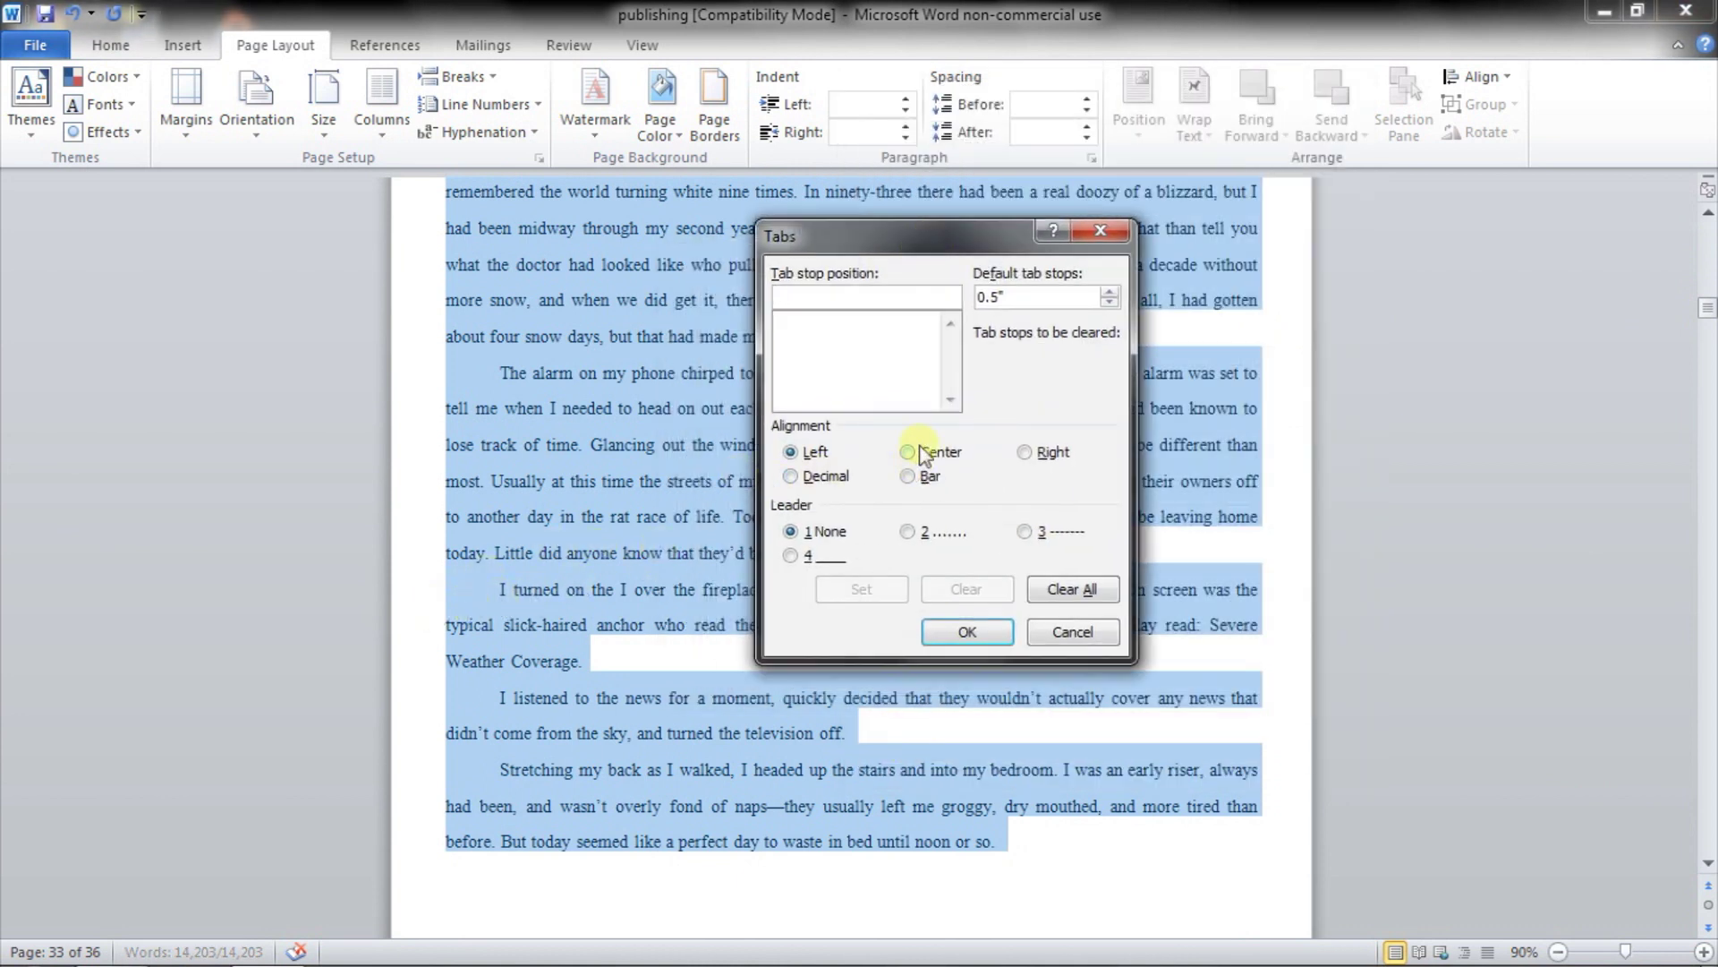
{"action": "left_click", "coordinate": [1110, 303]}
{"action": "left_click", "coordinate": [1110, 303]}
{"action": "left_click", "coordinate": [970, 633]}
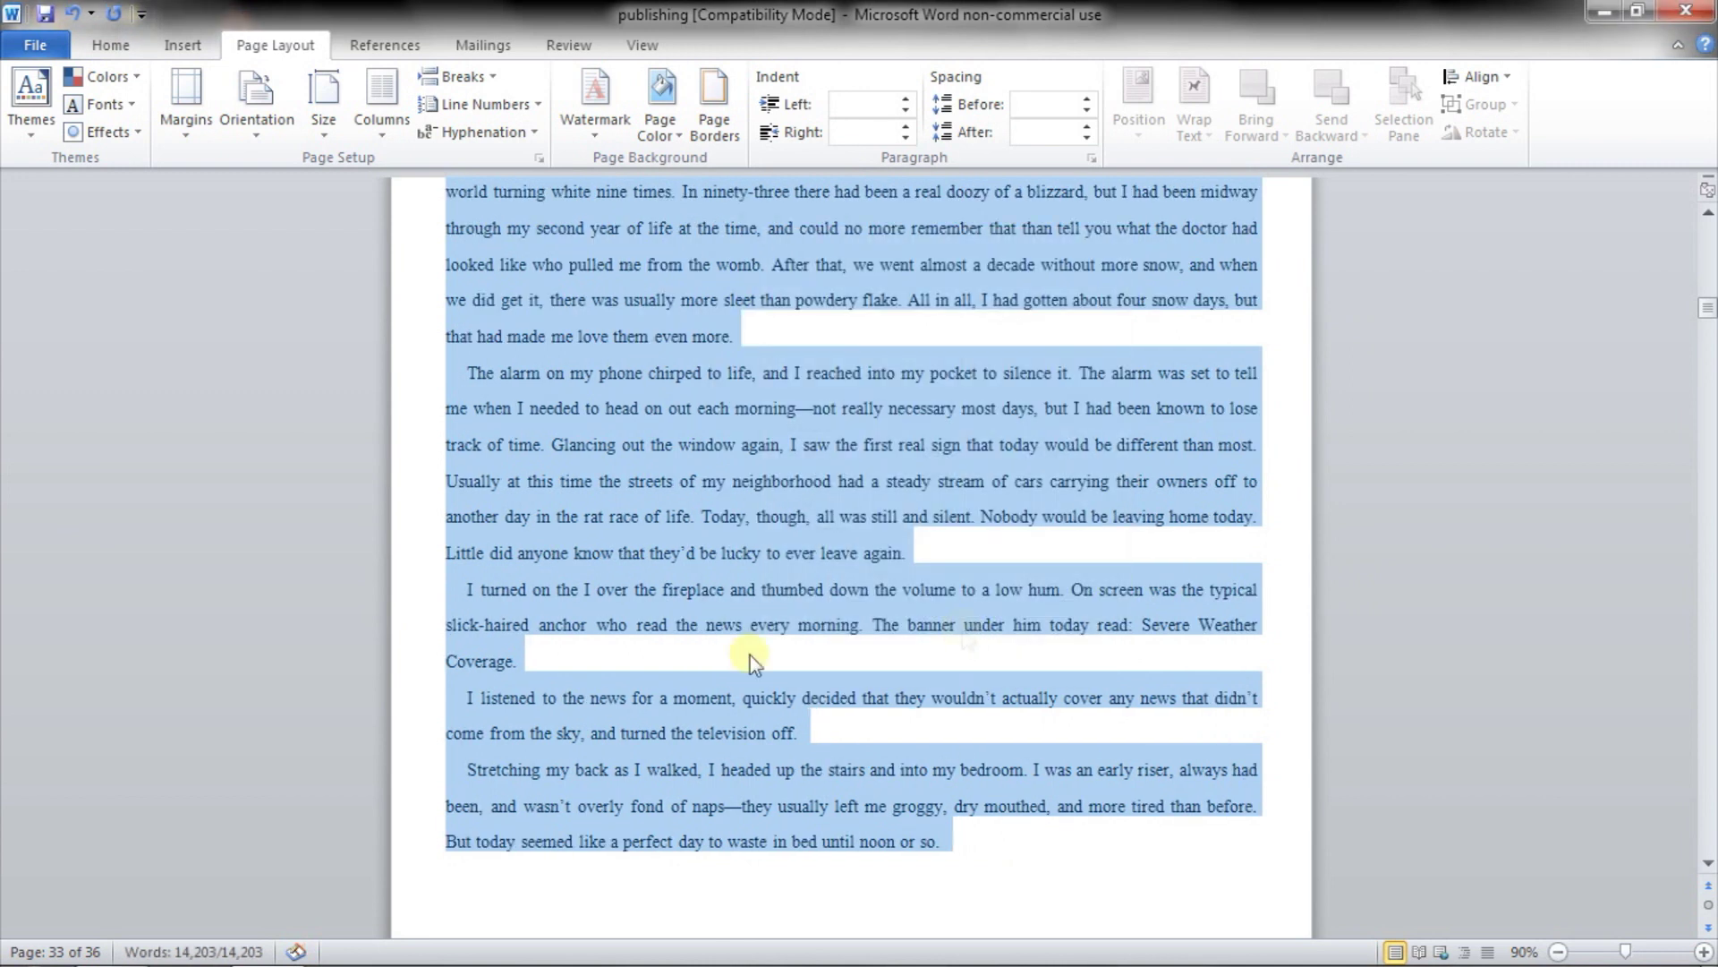
{"action": "left_click", "coordinate": [481, 587]}
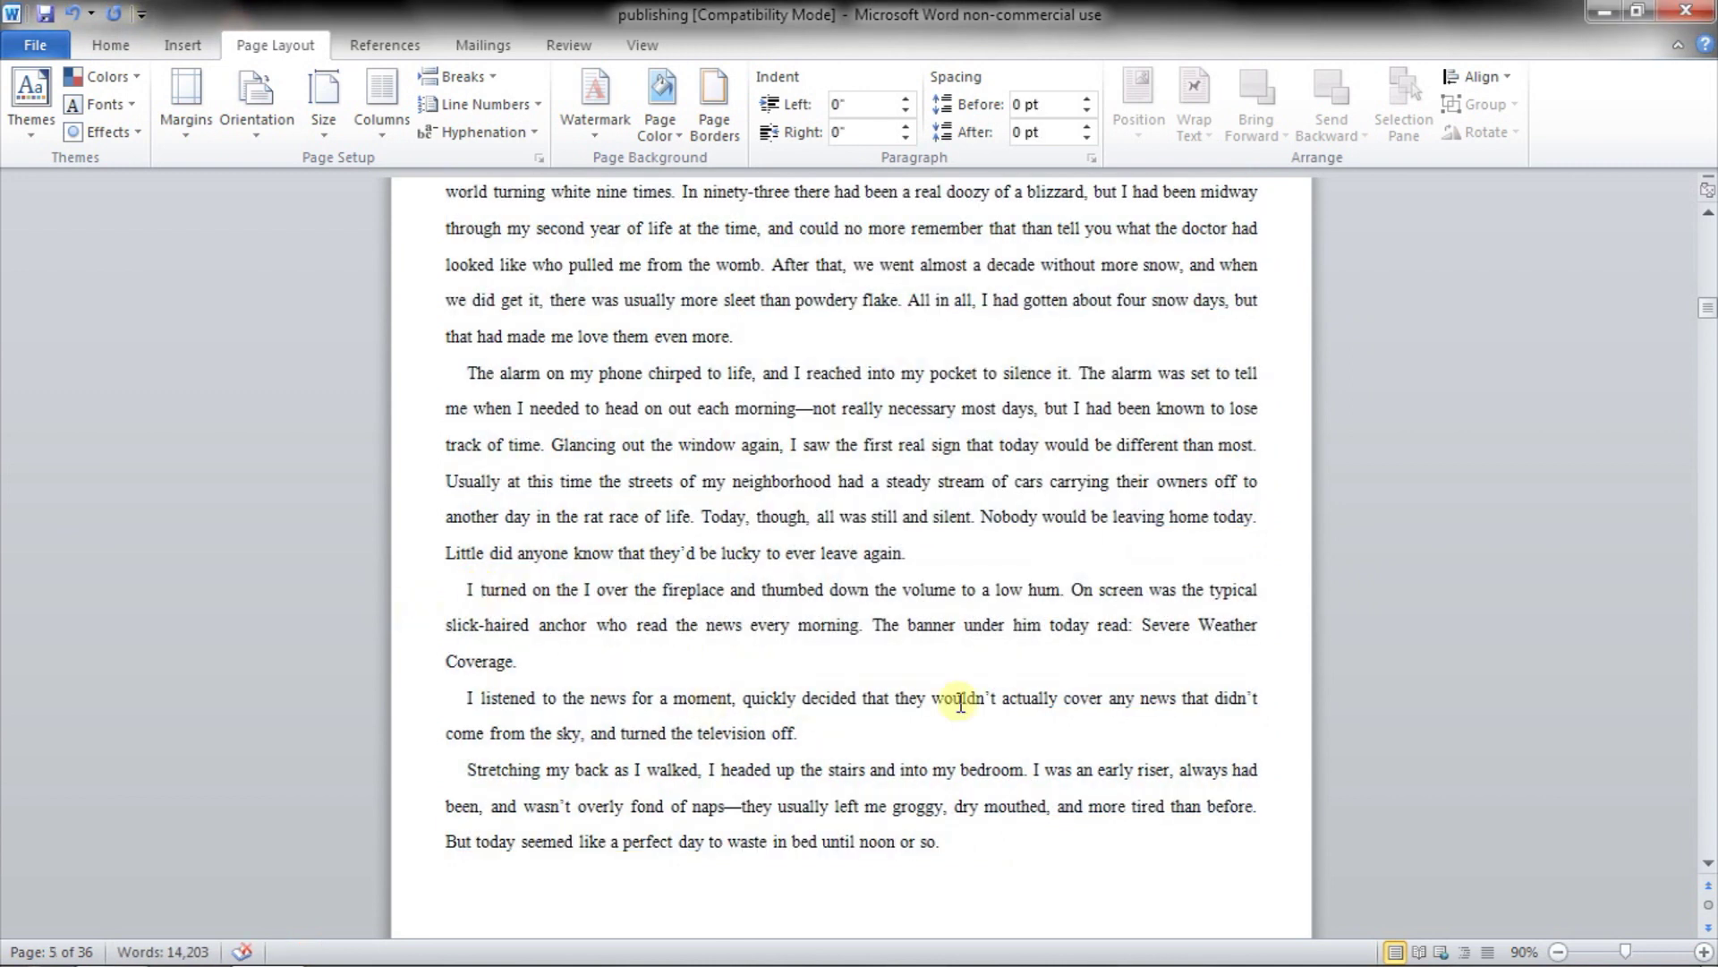
{"action": "mouse_move", "coordinate": [1708, 308]}
{"action": "left_mouse_down"}
{"action": "mouse_move", "coordinate": [1696, 689]}
{"action": "mouse_move", "coordinate": [1671, 808]}
{"action": "mouse_move", "coordinate": [1696, 836]}
{"action": "mouse_move", "coordinate": [1699, 224]}
{"action": "mouse_move", "coordinate": [1707, 278]}
{"action": "left_mouse_up"}
Zoom from the 10% all-pages overview up to 60%, returning to the title and Copyright pages
{"action": "scroll", "coordinate": [752, 713], "scroll_direction": "down", "scroll_amount": 8, "text": "ctrl"}
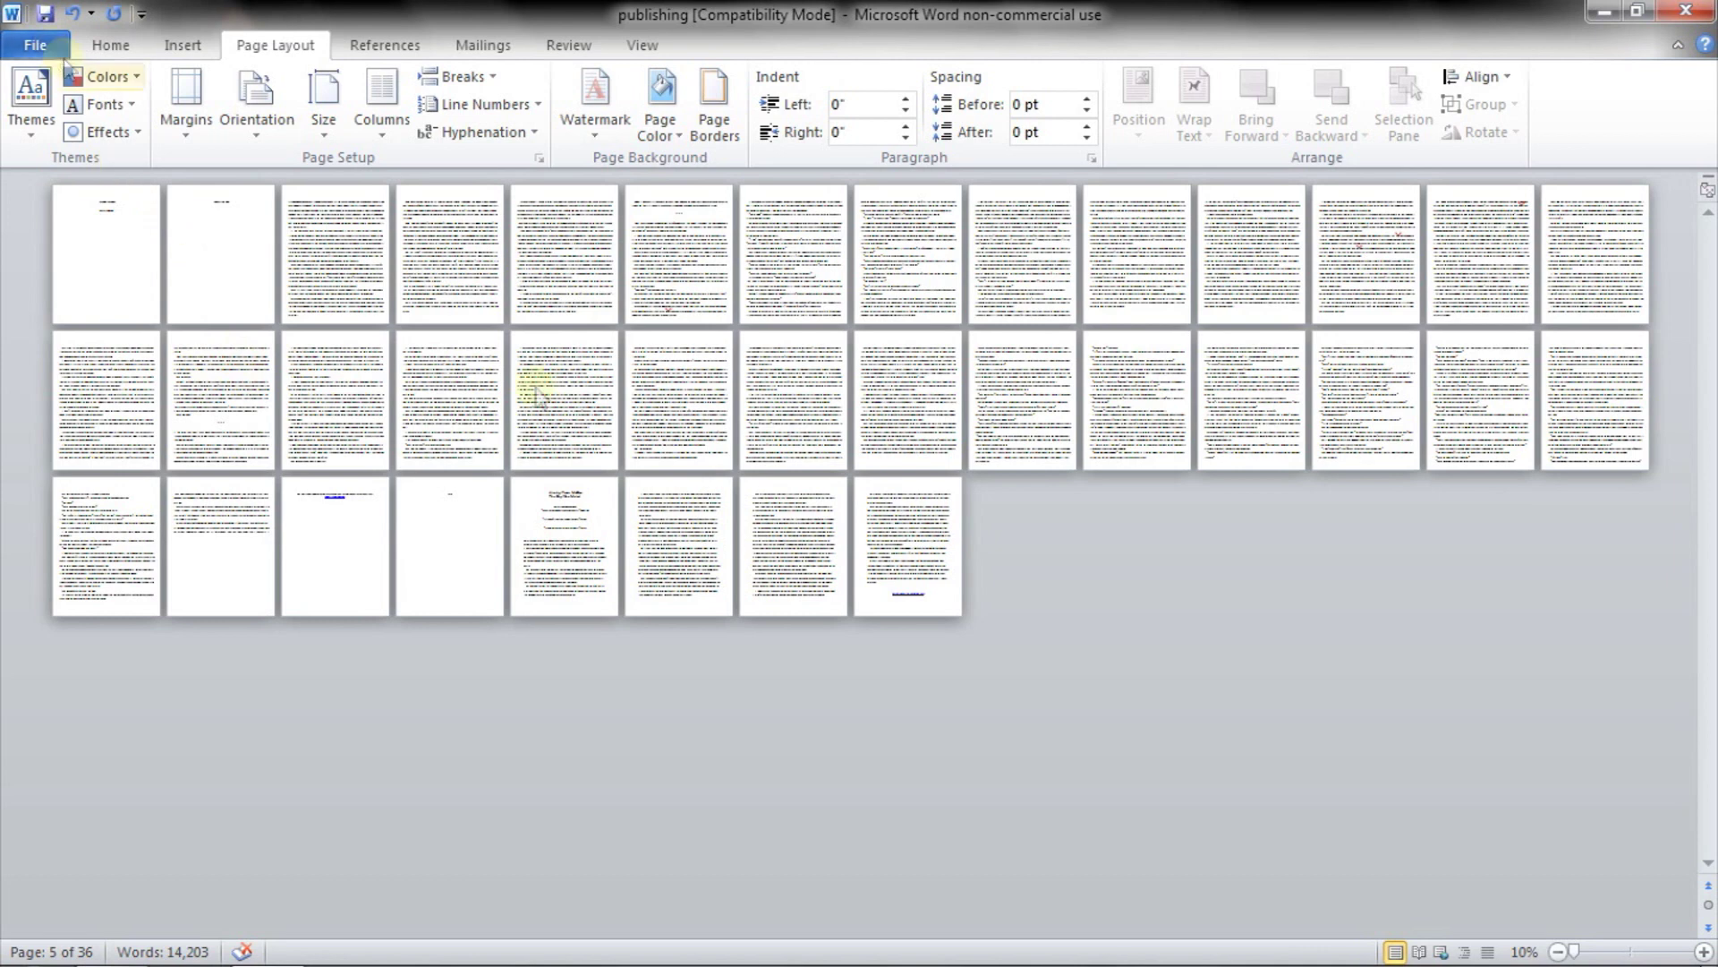
{"action": "left_click", "coordinate": [1703, 951]}
{"action": "left_click", "coordinate": [1703, 951]}
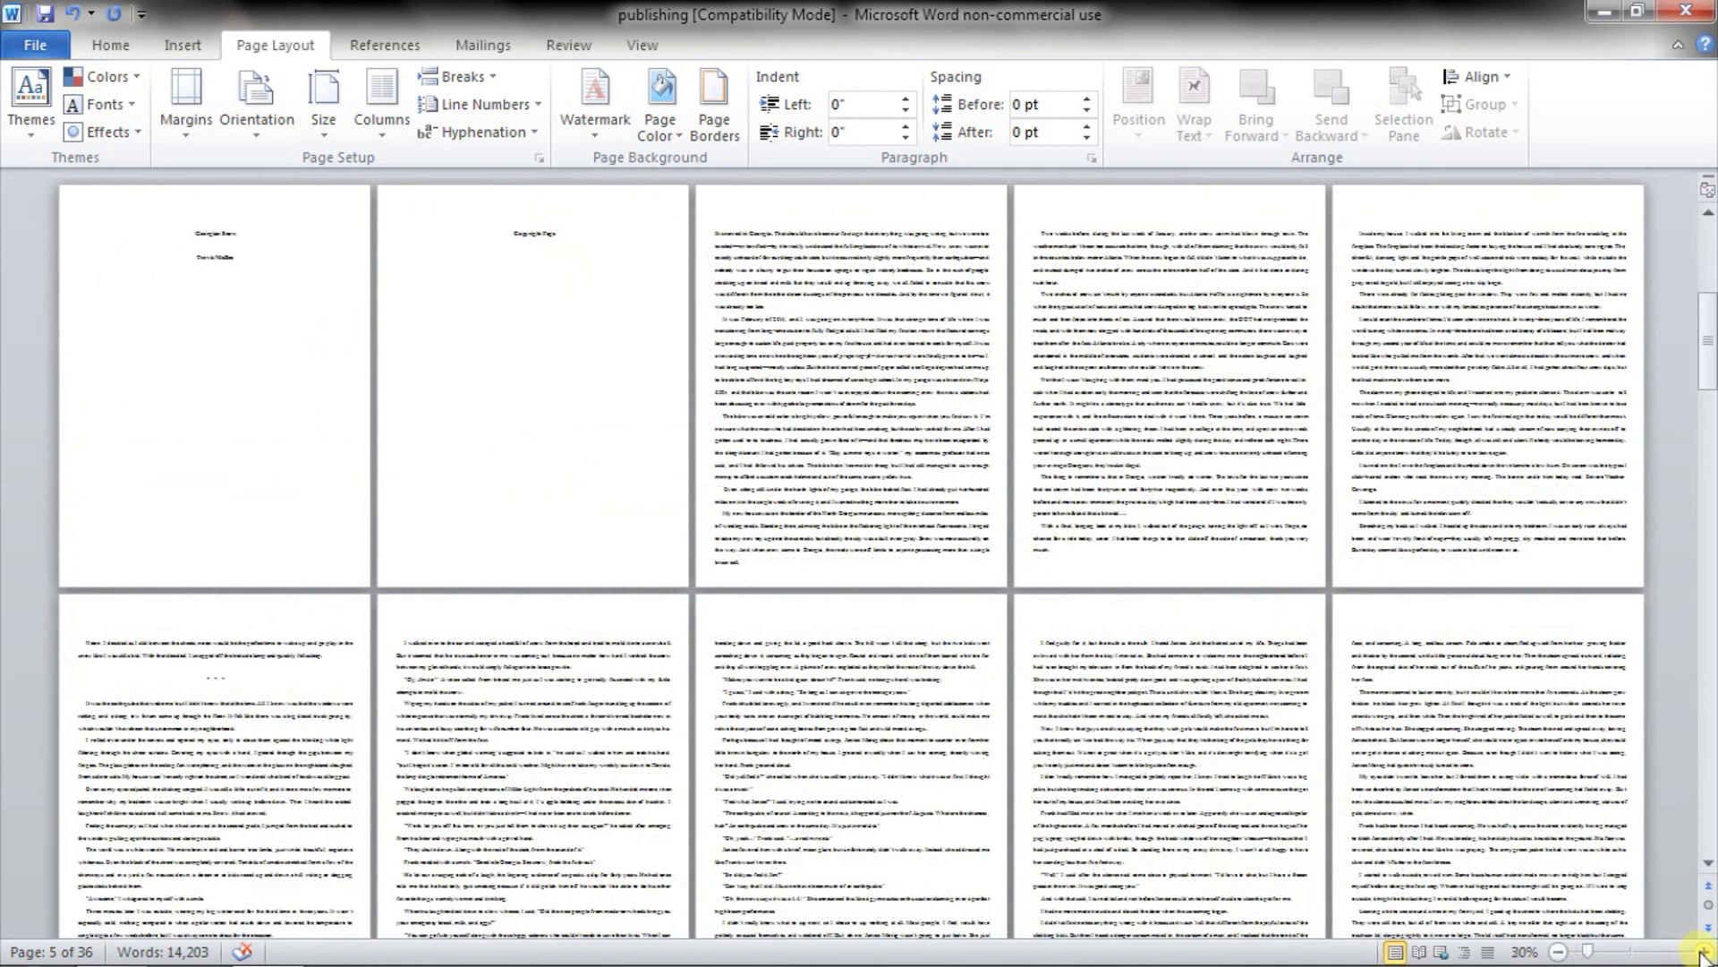
{"action": "left_click", "coordinate": [1704, 951]}
{"action": "left_click", "coordinate": [1703, 951]}
{"action": "left_click", "coordinate": [1703, 952]}
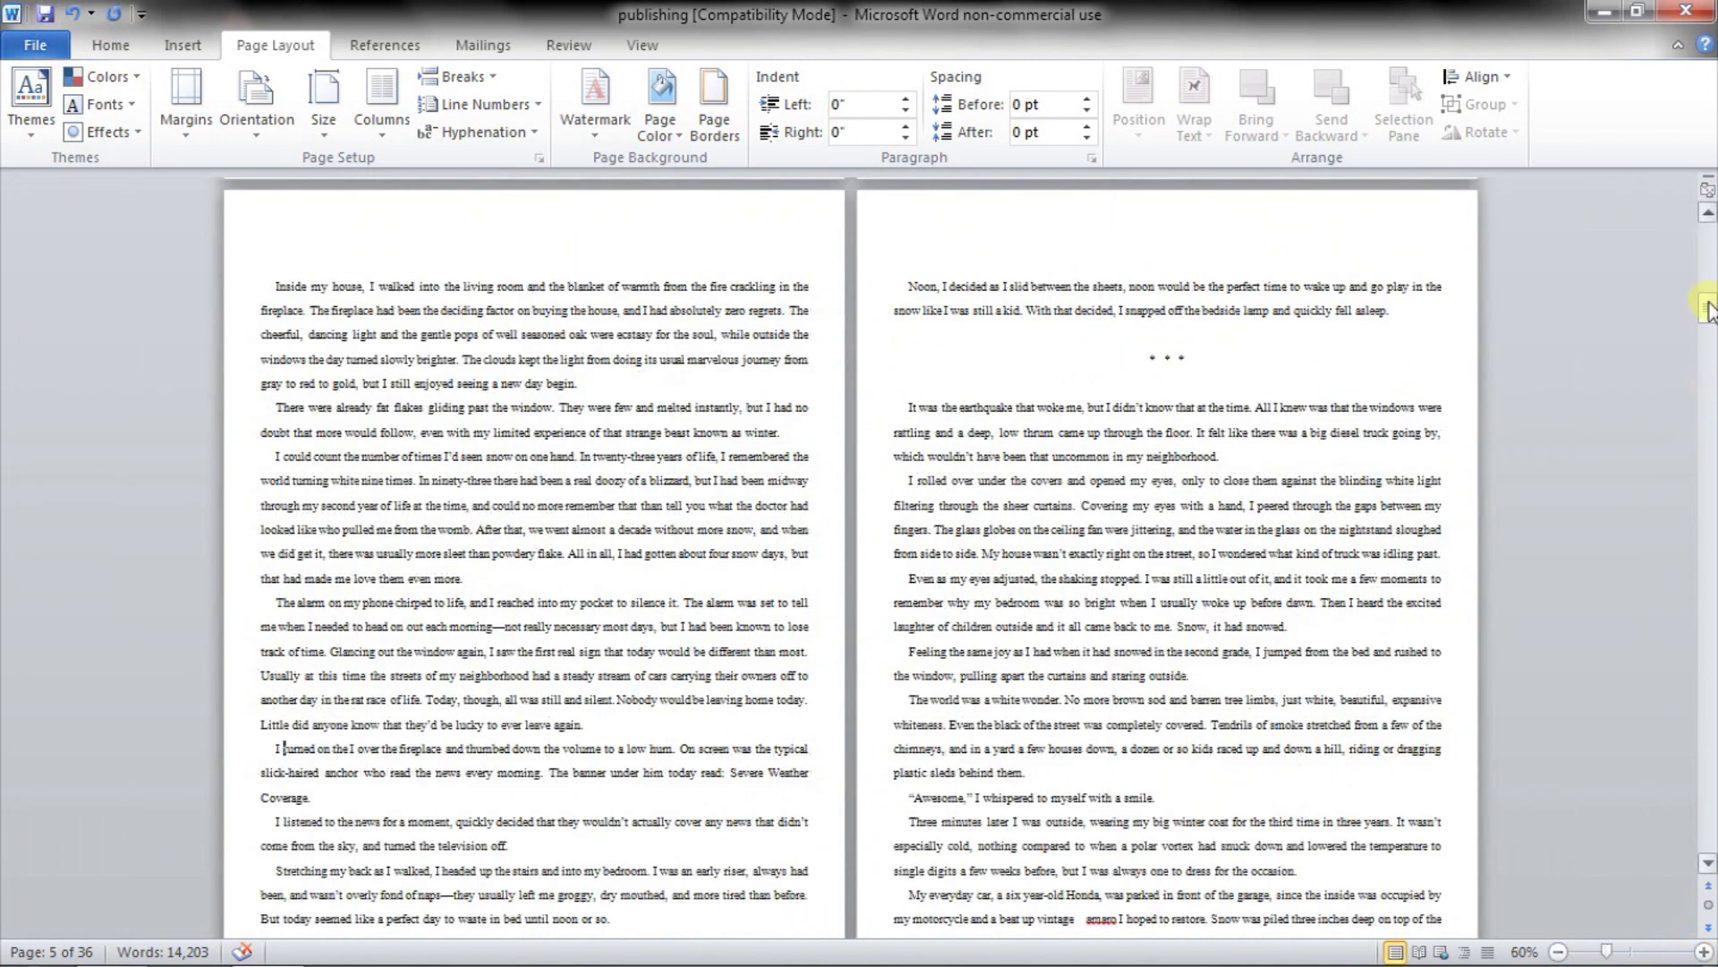
{"action": "left_click_drag", "start_coordinate": [1705, 308], "coordinate": [1705, 215]}
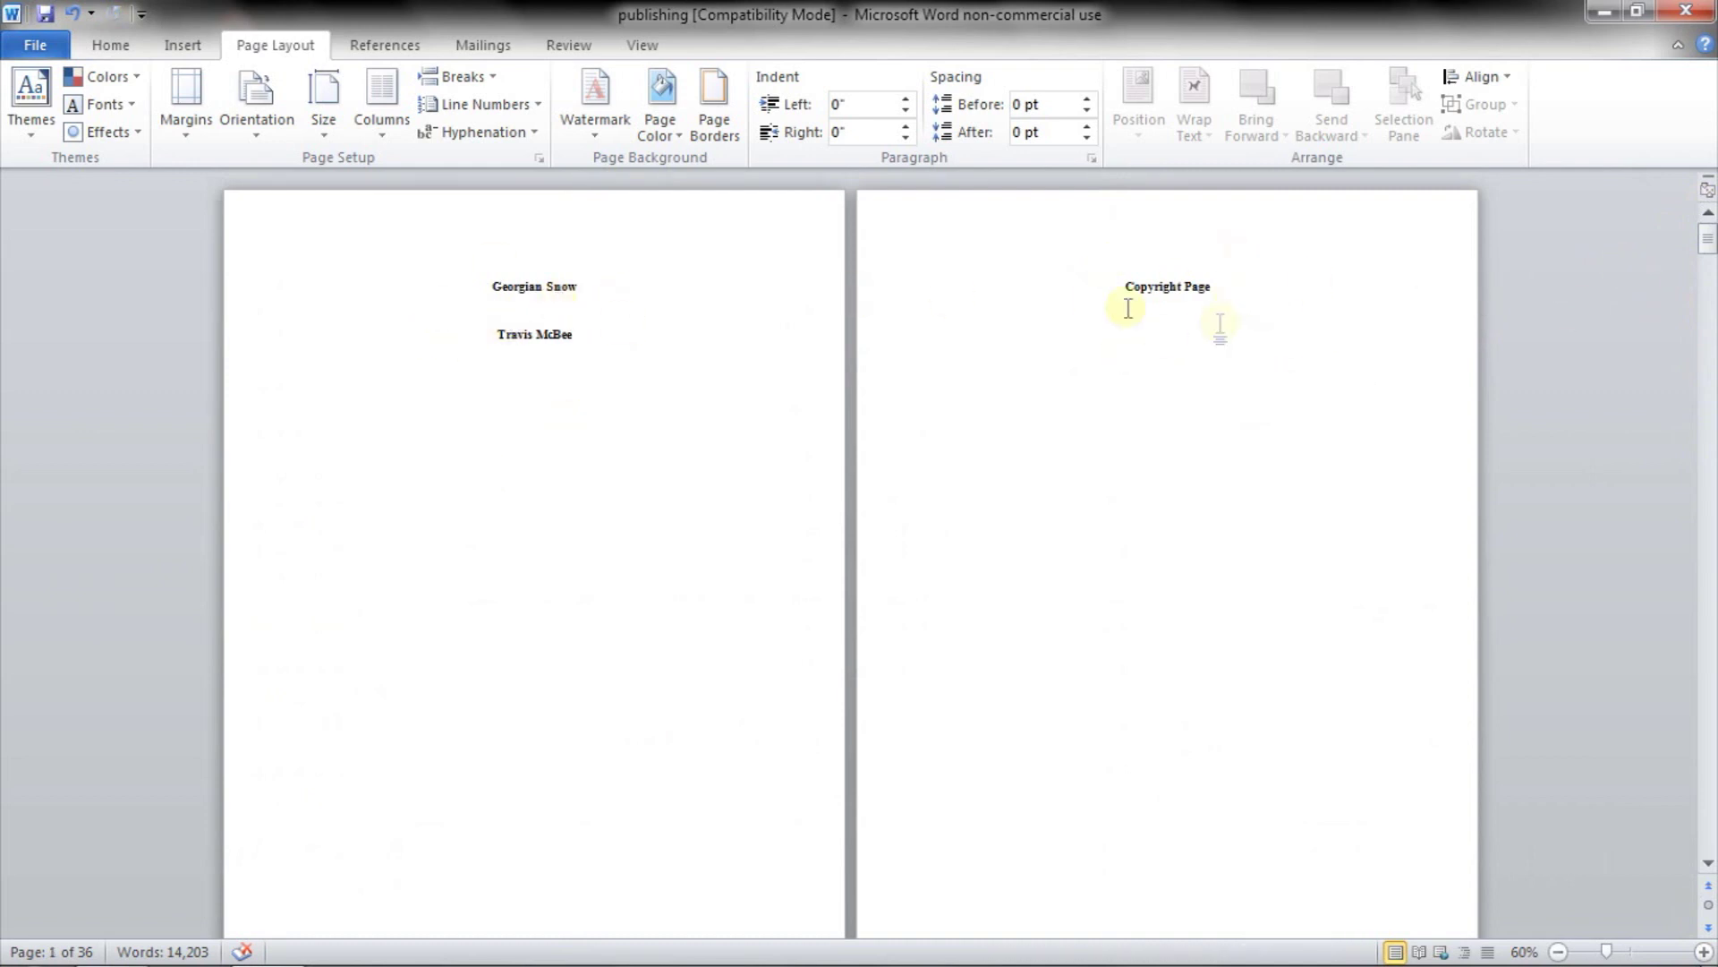
{"action": "mouse_move", "coordinate": [1708, 237]}
{"action": "left_mouse_down"}
{"action": "mouse_move", "coordinate": [1708, 824]}
{"action": "mouse_move", "coordinate": [1706, 229]}
{"action": "left_mouse_up"}
Save As 'publishing' with file type Web Page (*.htm;*.html) in the Georgia Snow folder
{"action": "left_click", "coordinate": [33, 46]}
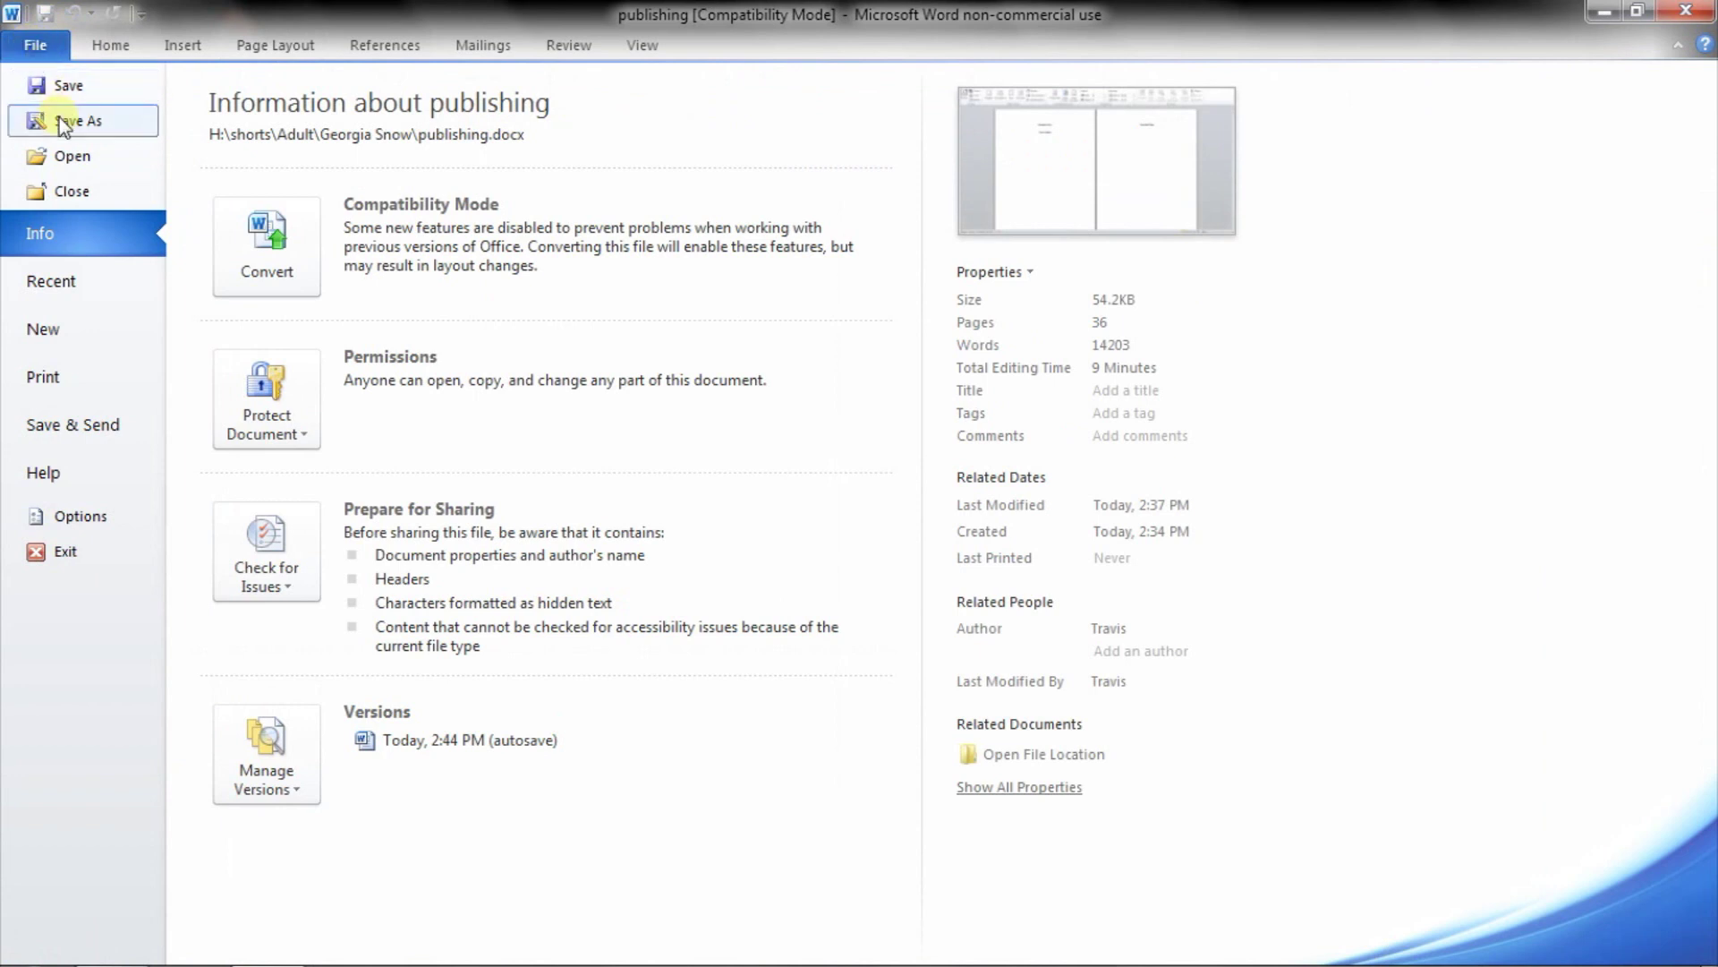
{"action": "left_click", "coordinate": [63, 122]}
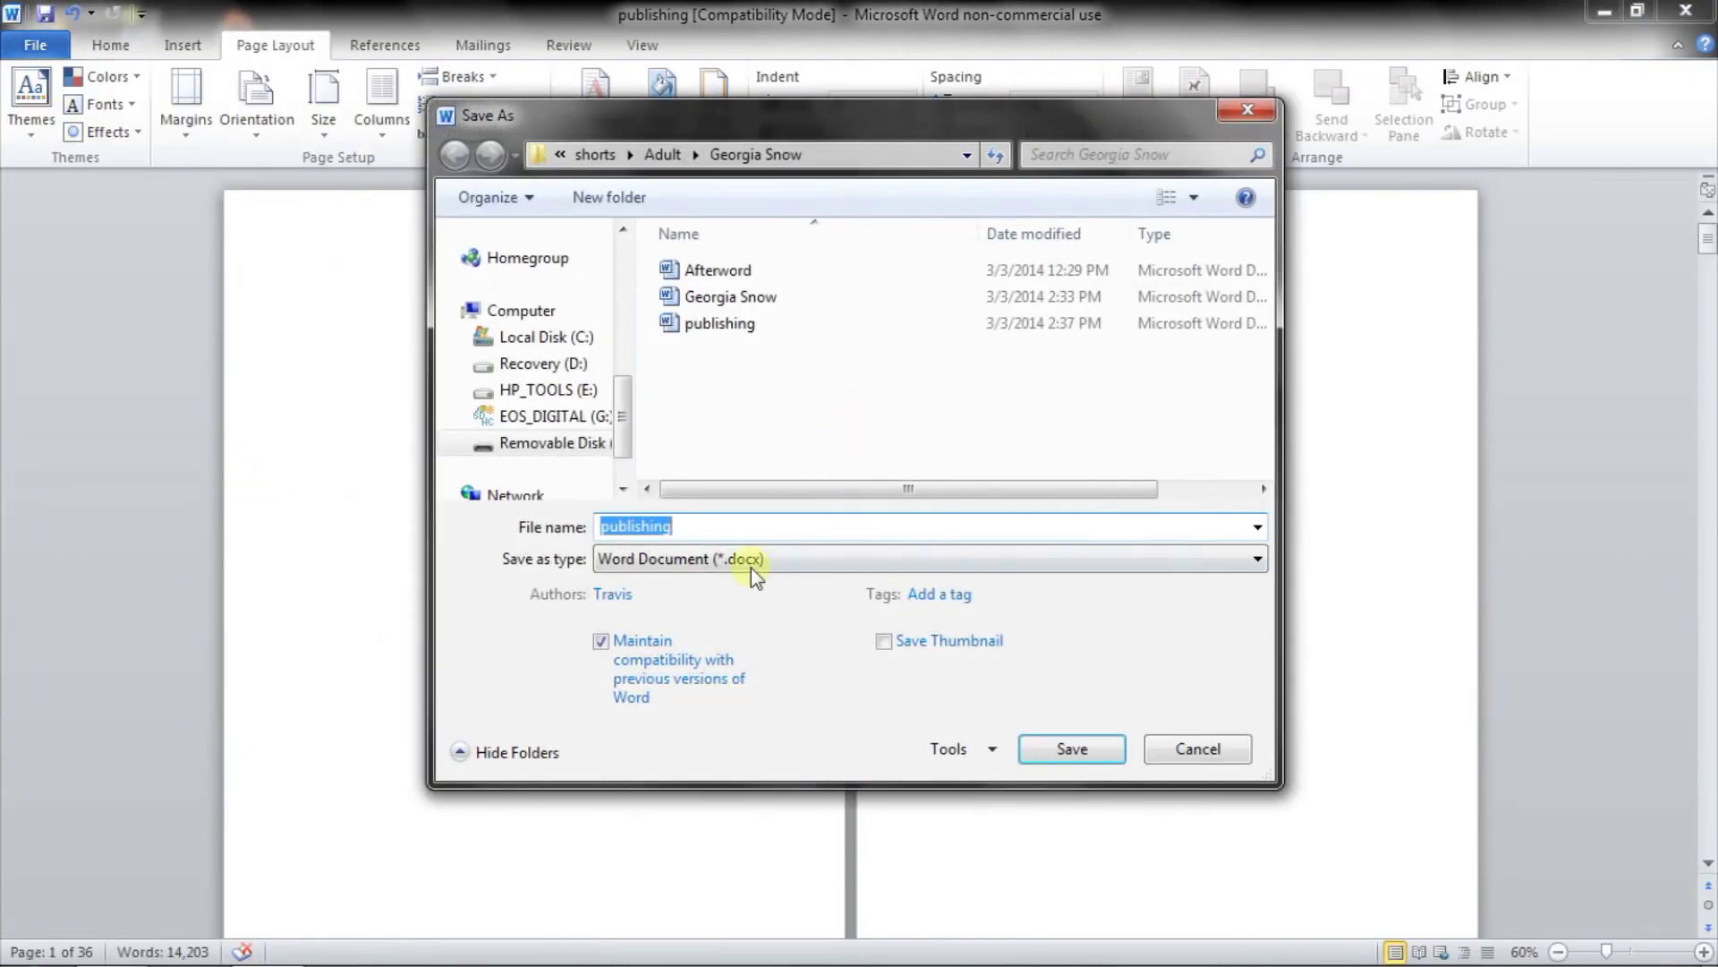
{"action": "left_click", "coordinate": [751, 562]}
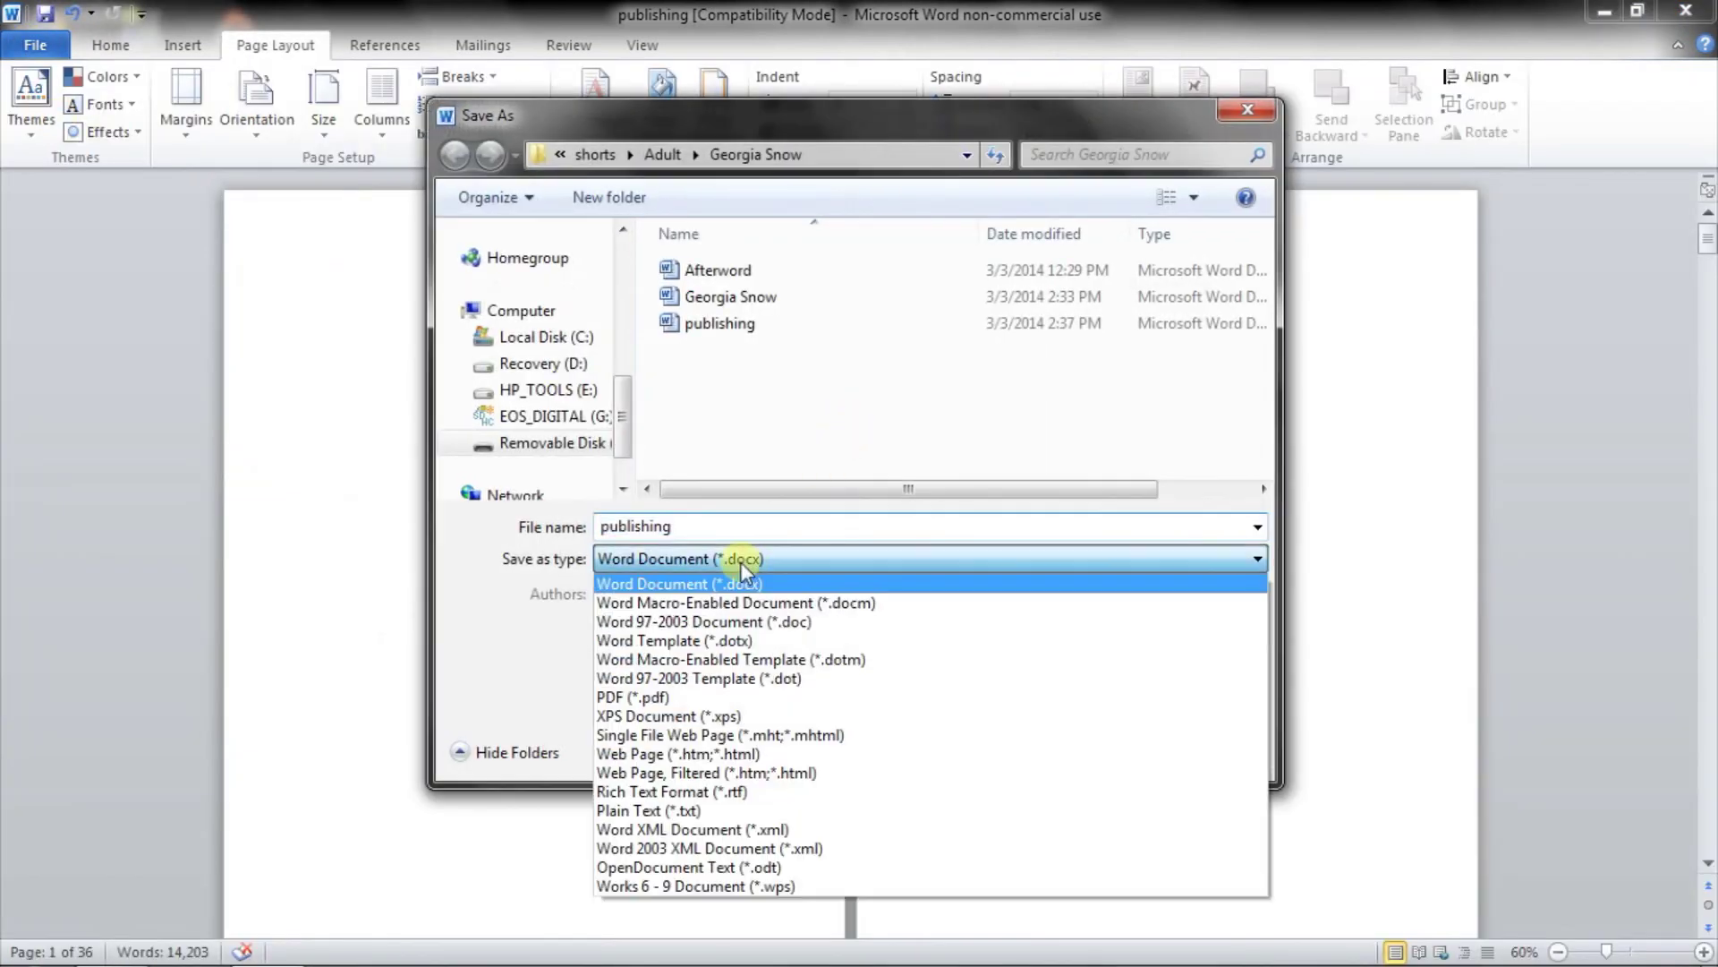
{"action": "left_click", "coordinate": [662, 757]}
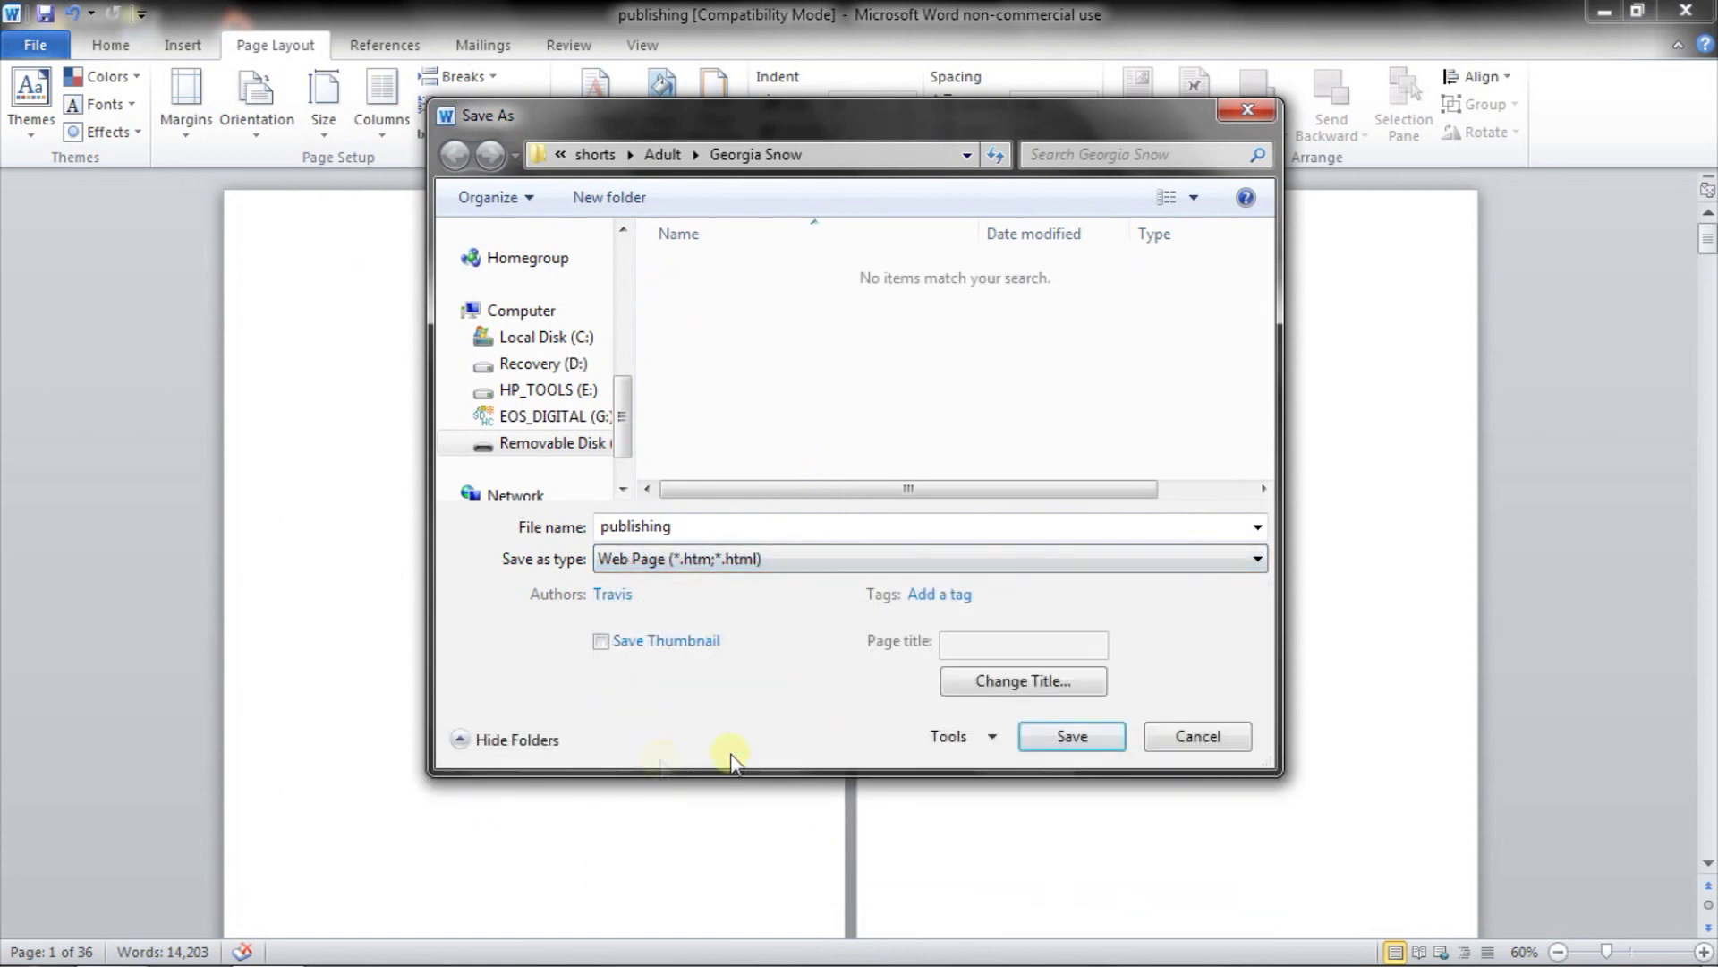
{"action": "left_click", "coordinate": [1087, 739]}
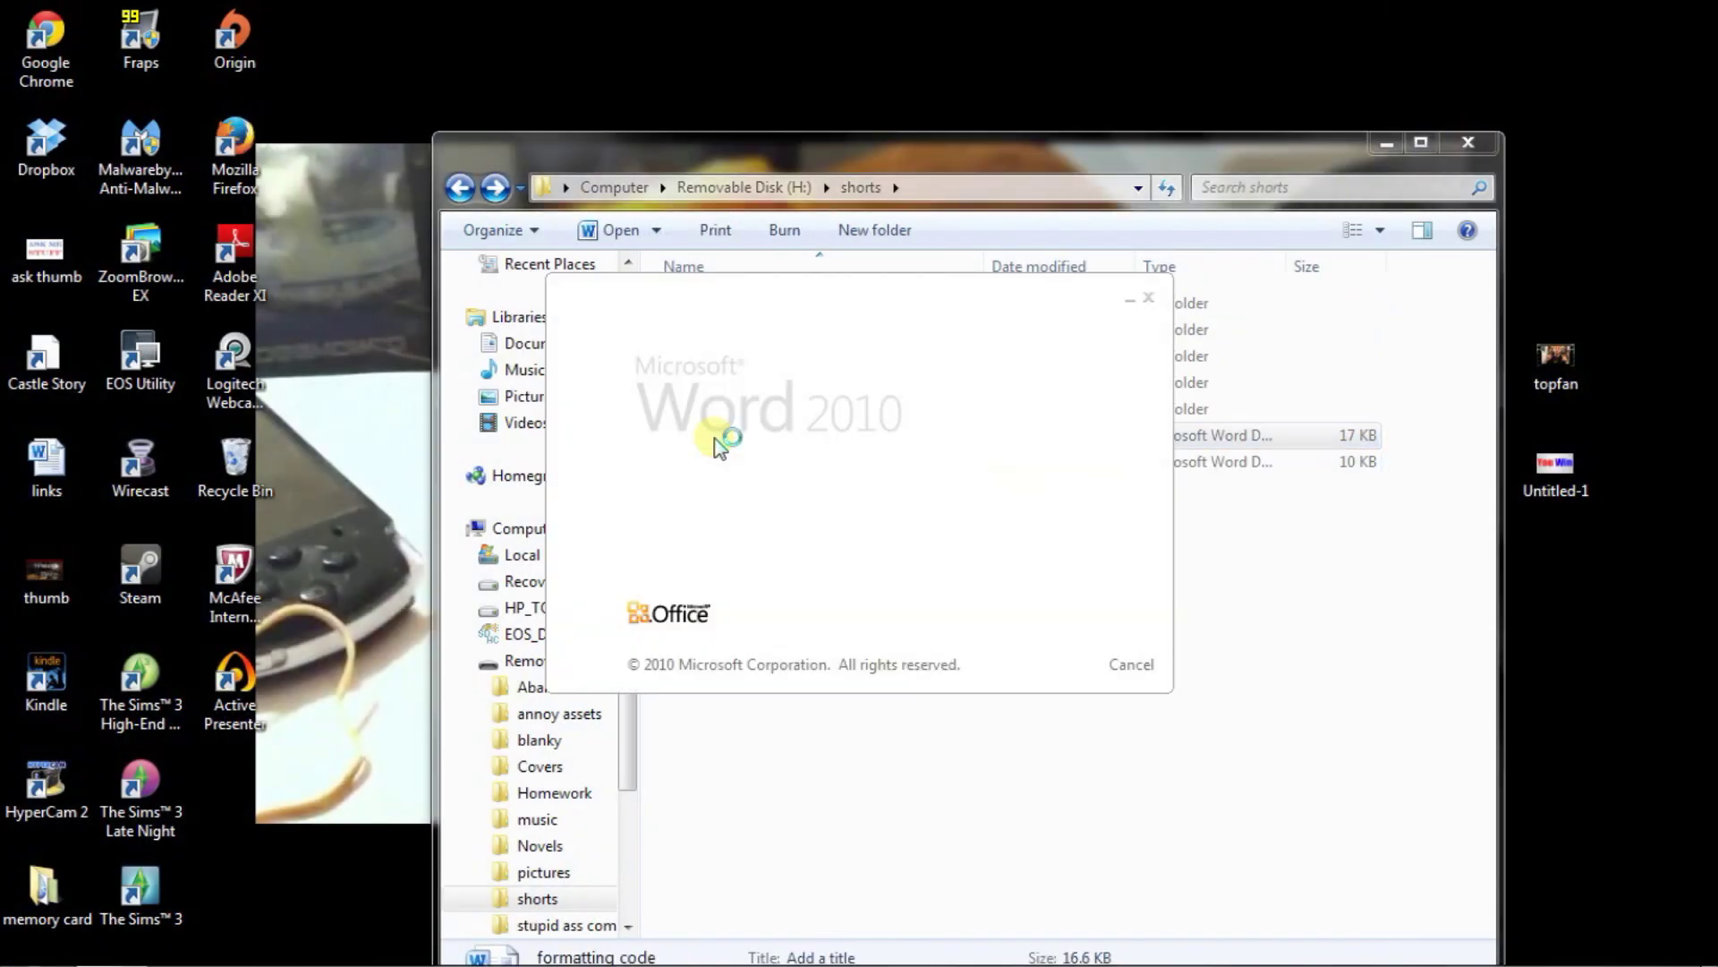
Review the formatting code CSS rules for html, body, #content and table cells, then open Start
{"action": "scroll", "coordinate": [703, 501], "scroll_direction": "down", "scroll_amount": 5}
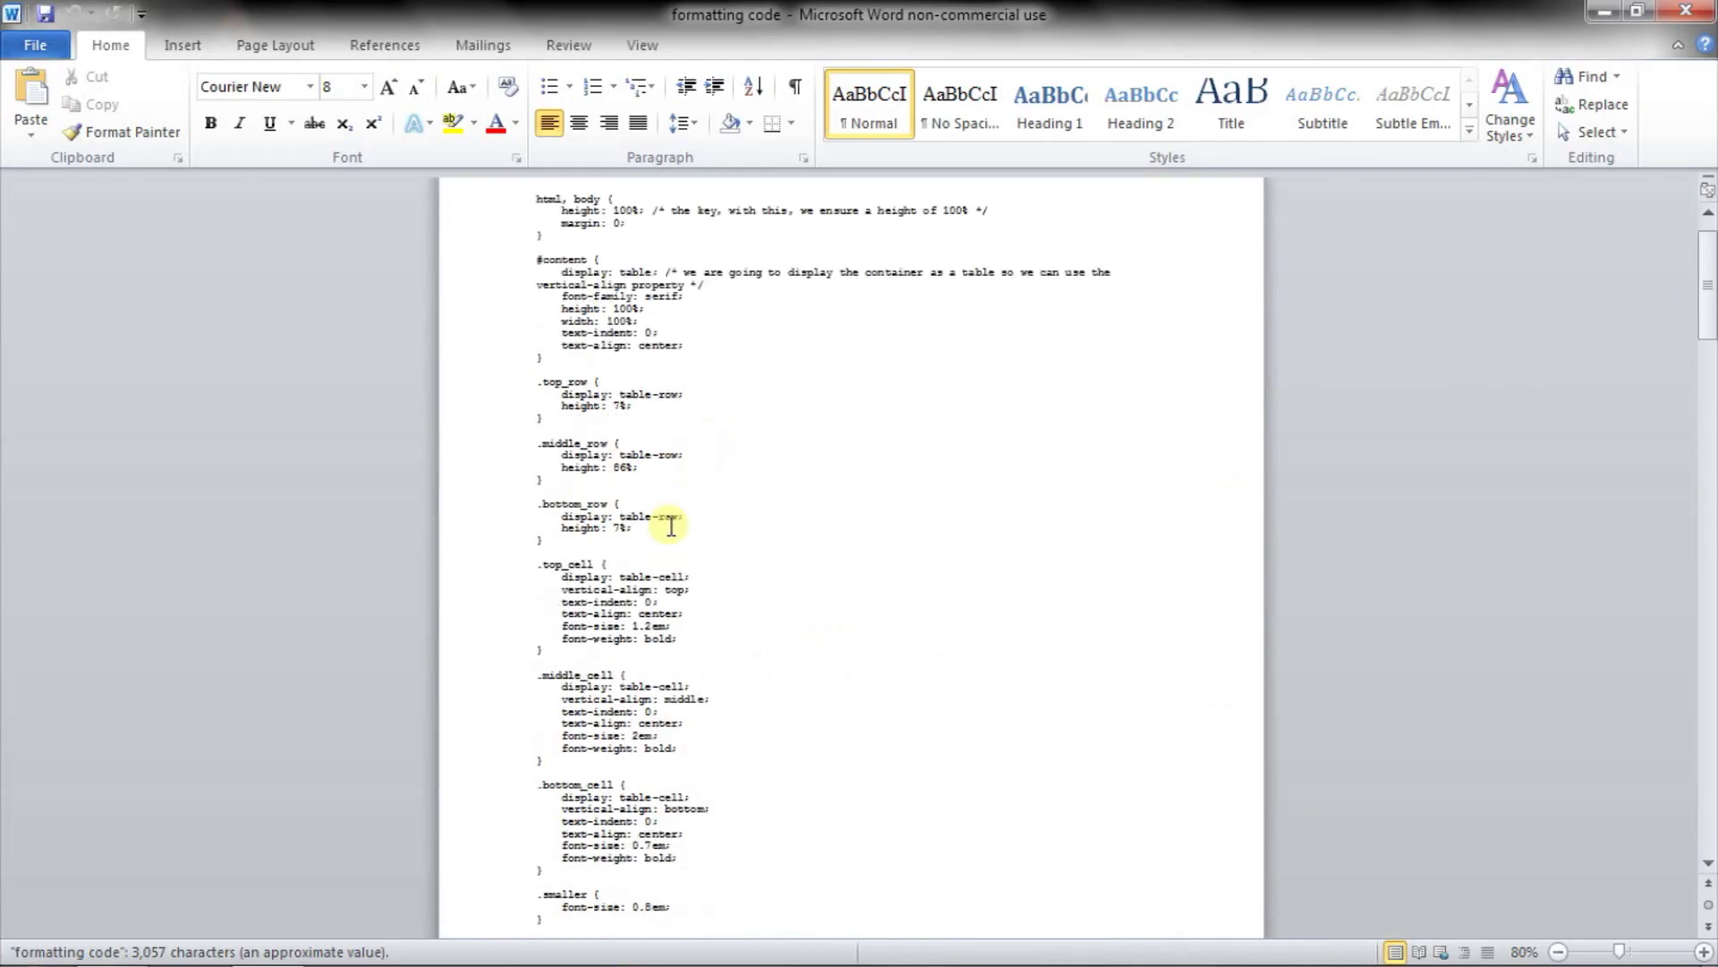
{"action": "scroll", "coordinate": [684, 635], "scroll_direction": "up", "scroll_amount": 10}
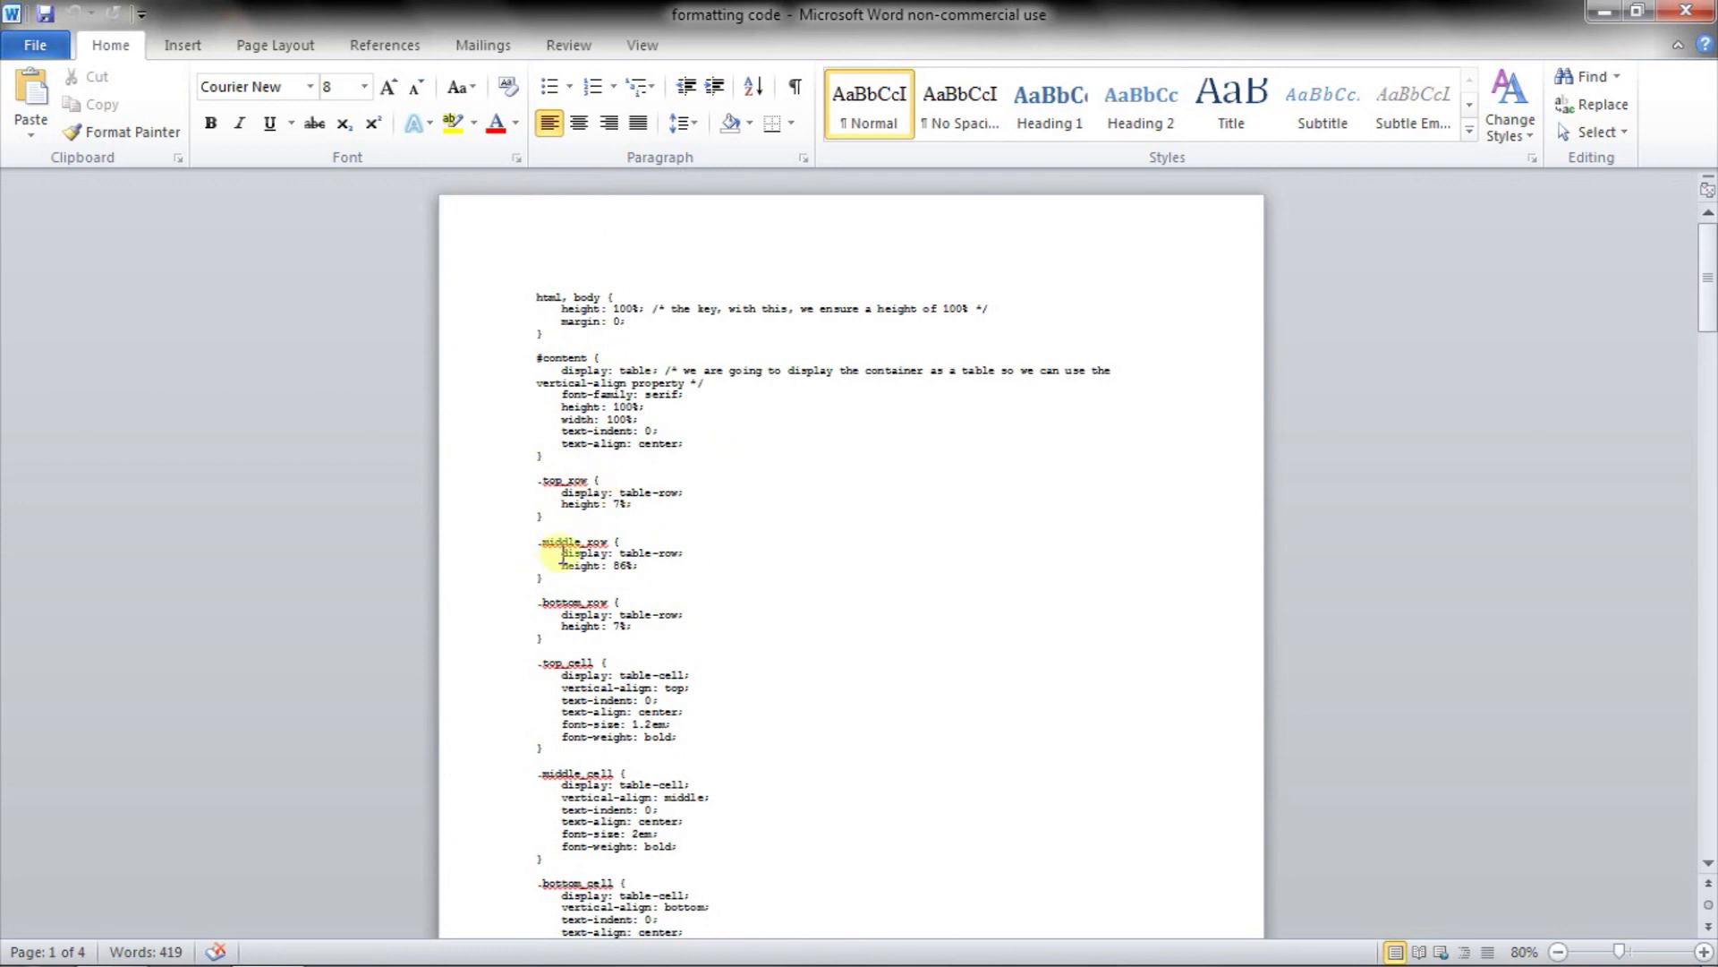
{"action": "scroll", "coordinate": [562, 555], "scroll_direction": "down", "scroll_amount": 5}
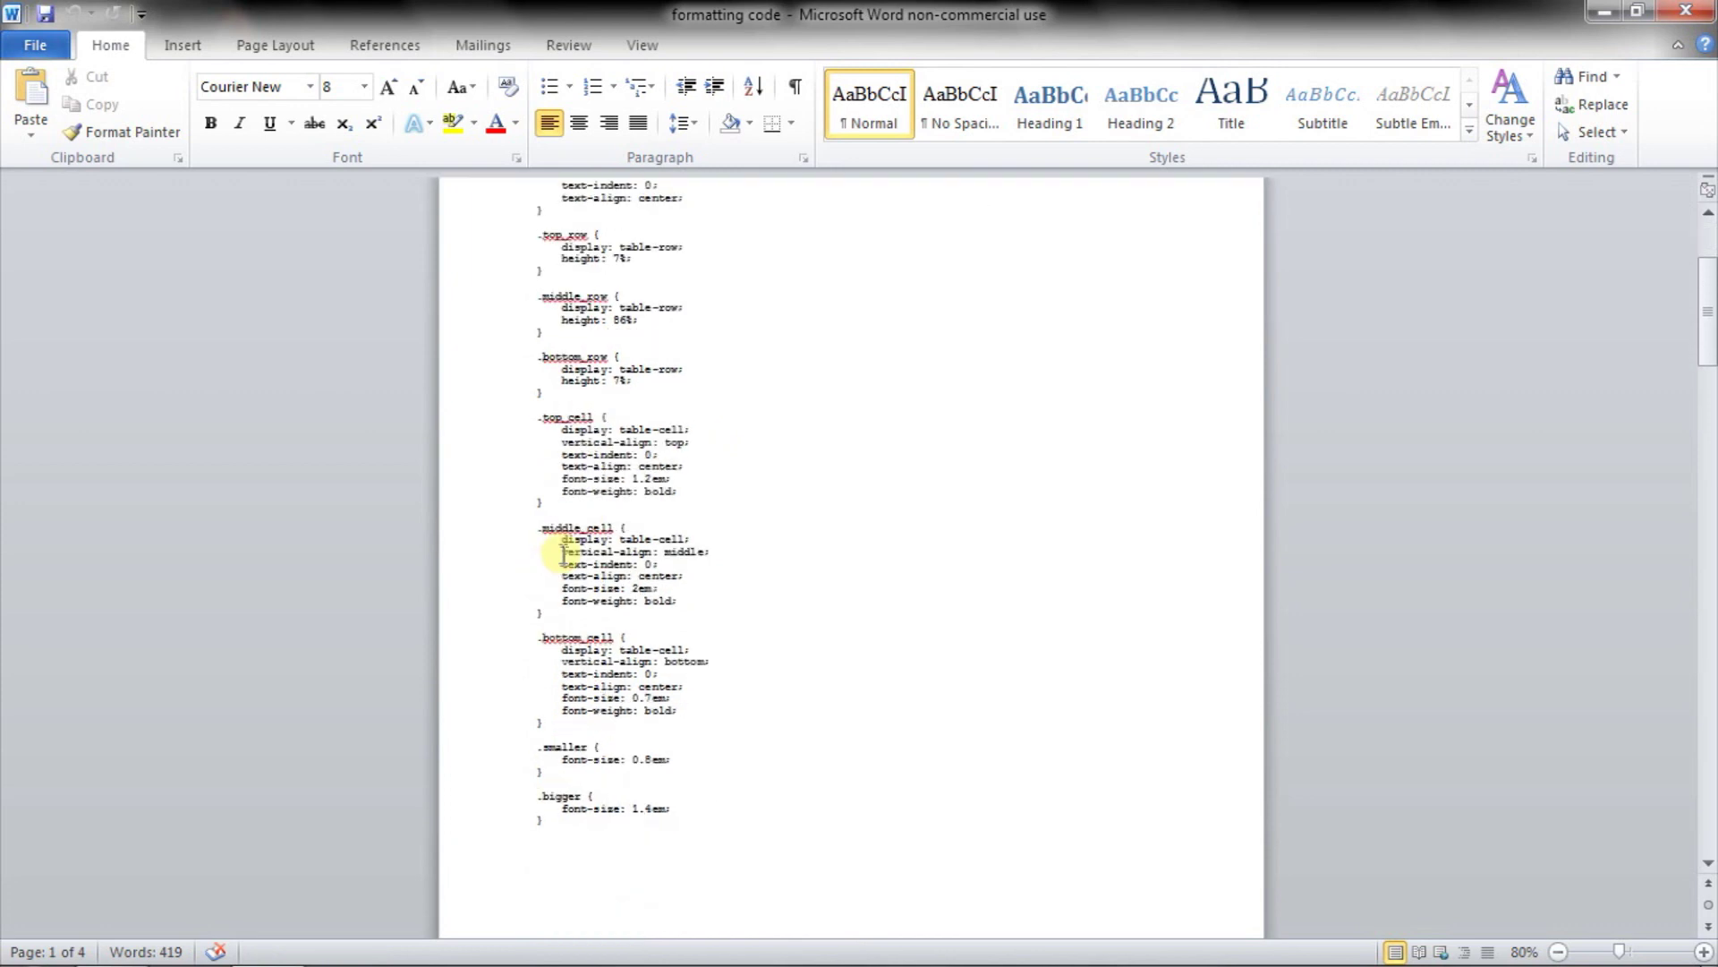
{"action": "scroll", "coordinate": [562, 555], "scroll_direction": "up", "scroll_amount": 5}
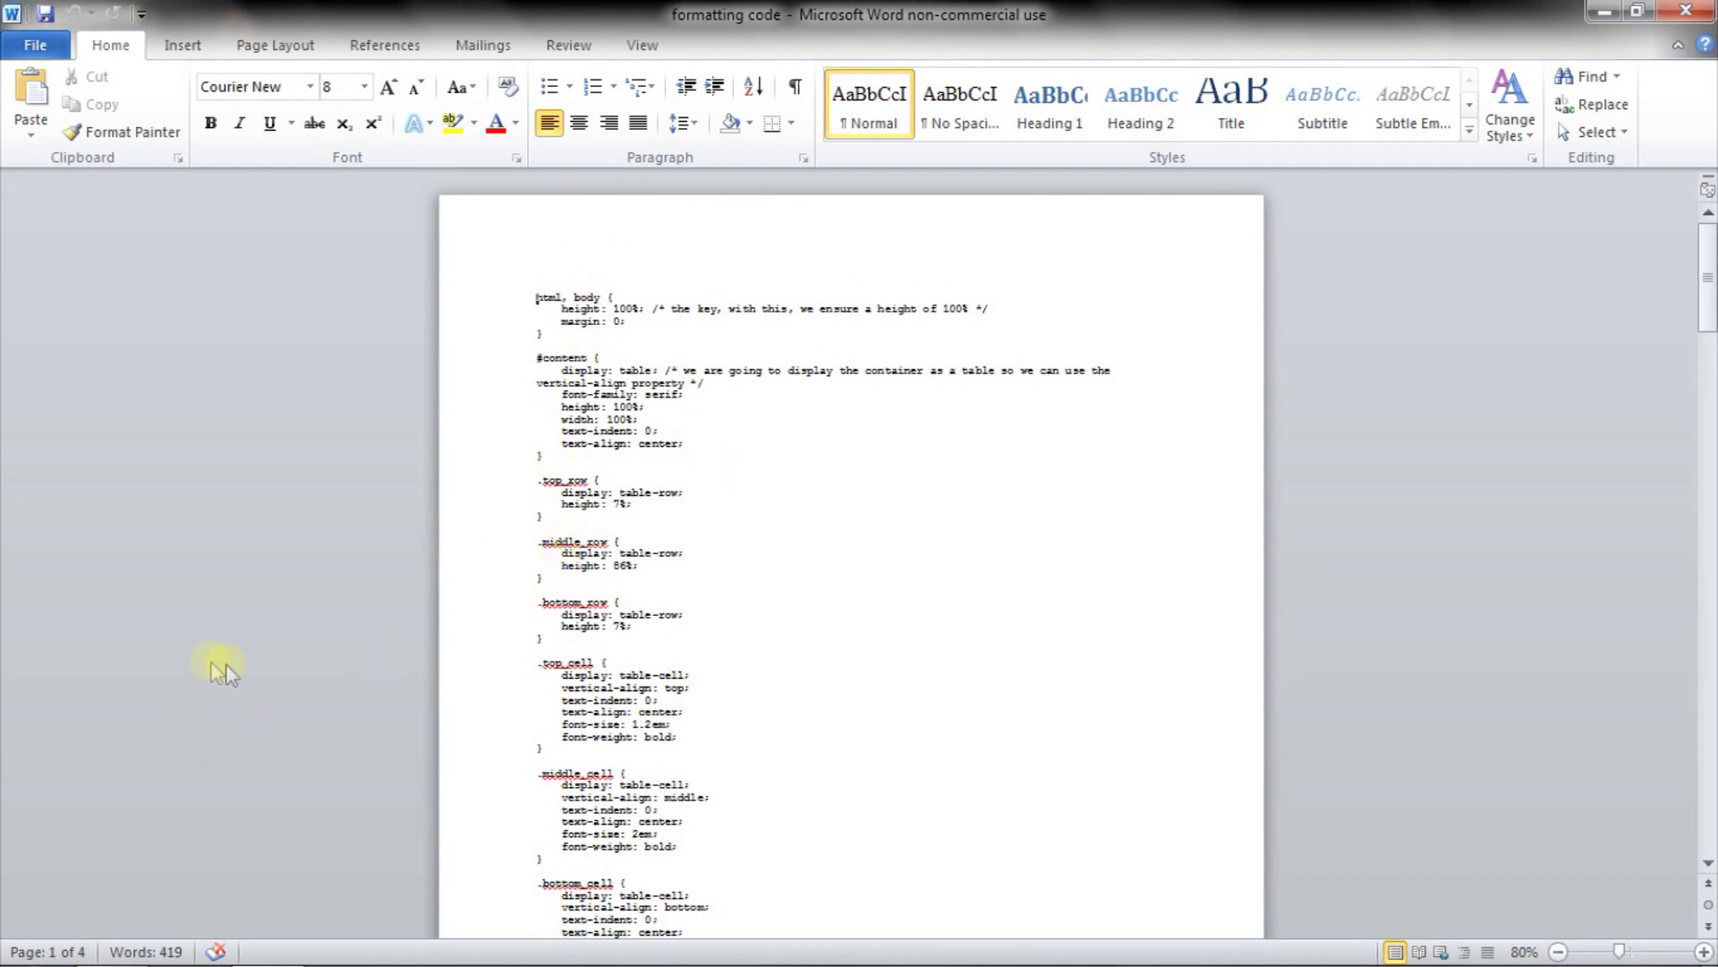
{"action": "left_click", "coordinate": [32, 941]}
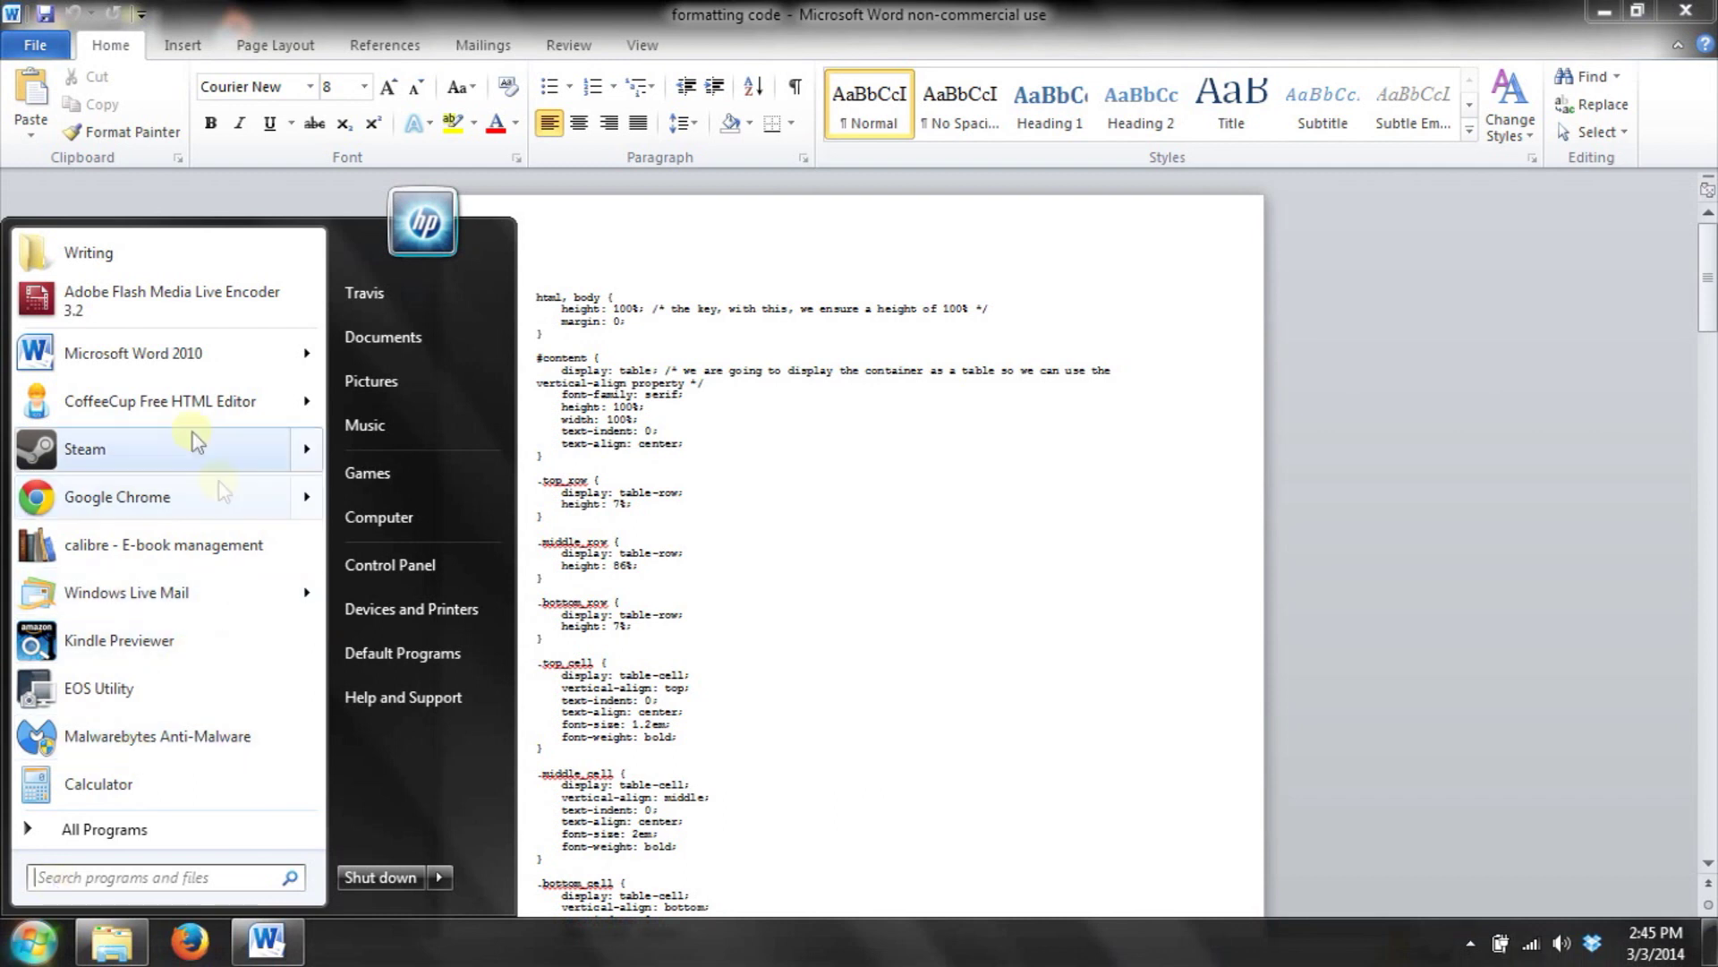
Launch CoffeeCup Free HTML Editor, close its Welcome dialog and open the File menu
{"action": "mouse_move", "coordinate": [201, 414]}
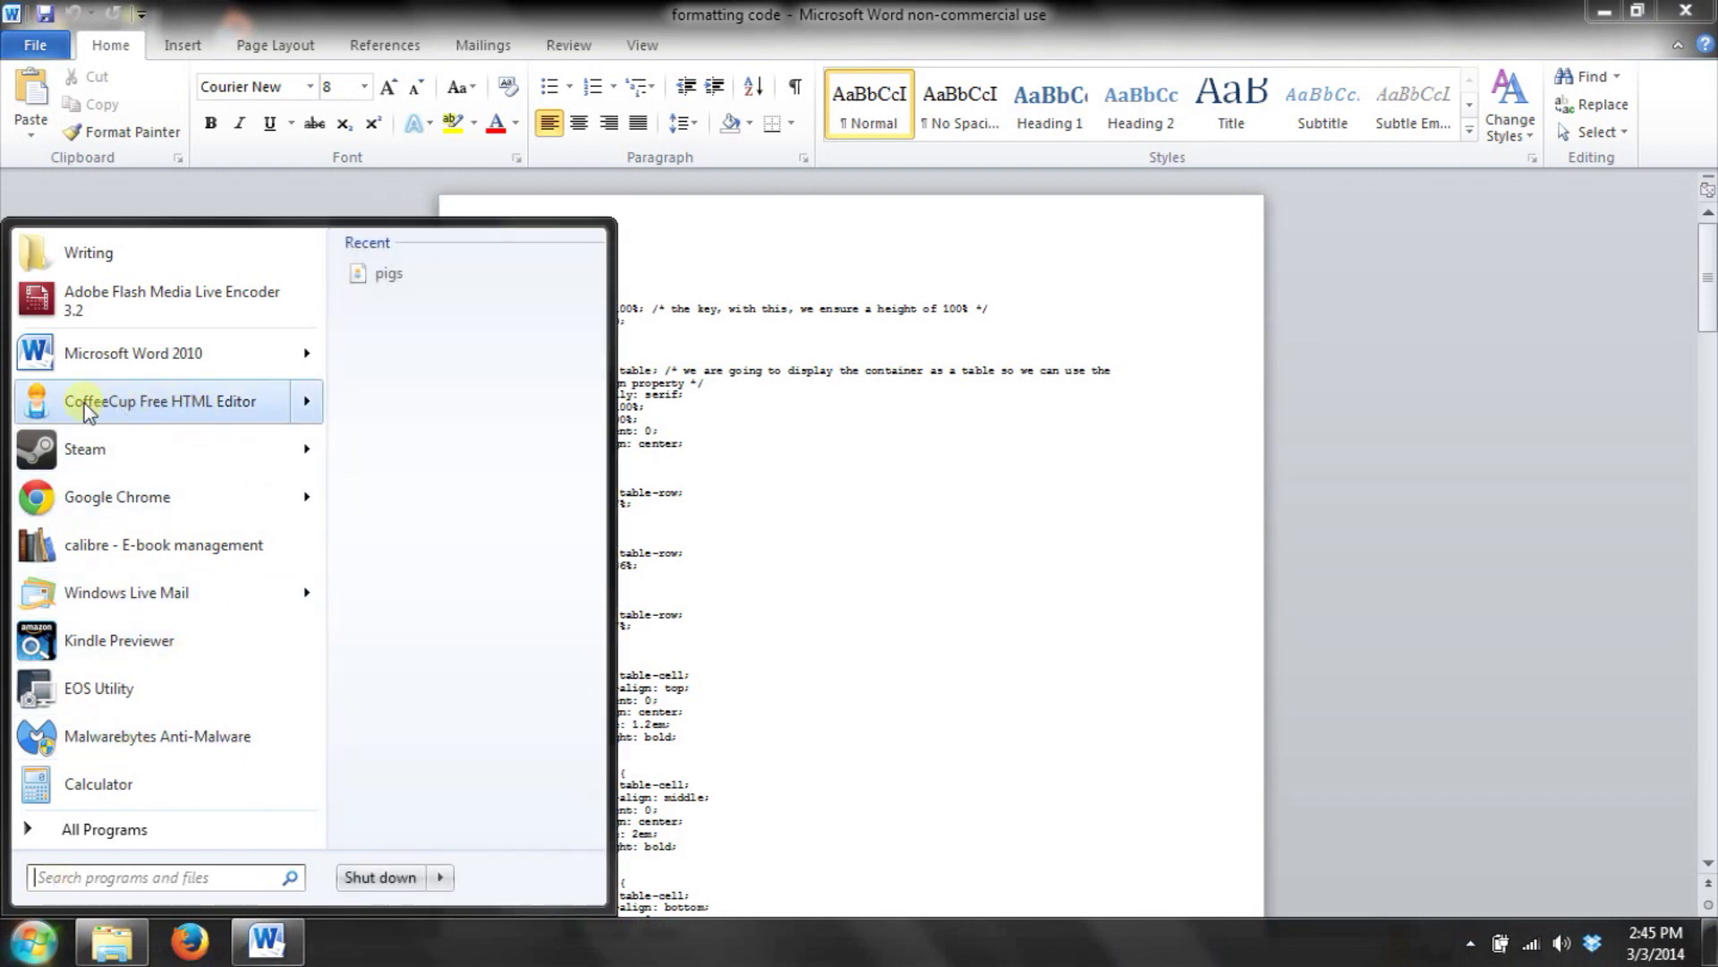
{"action": "left_click", "coordinate": [148, 410]}
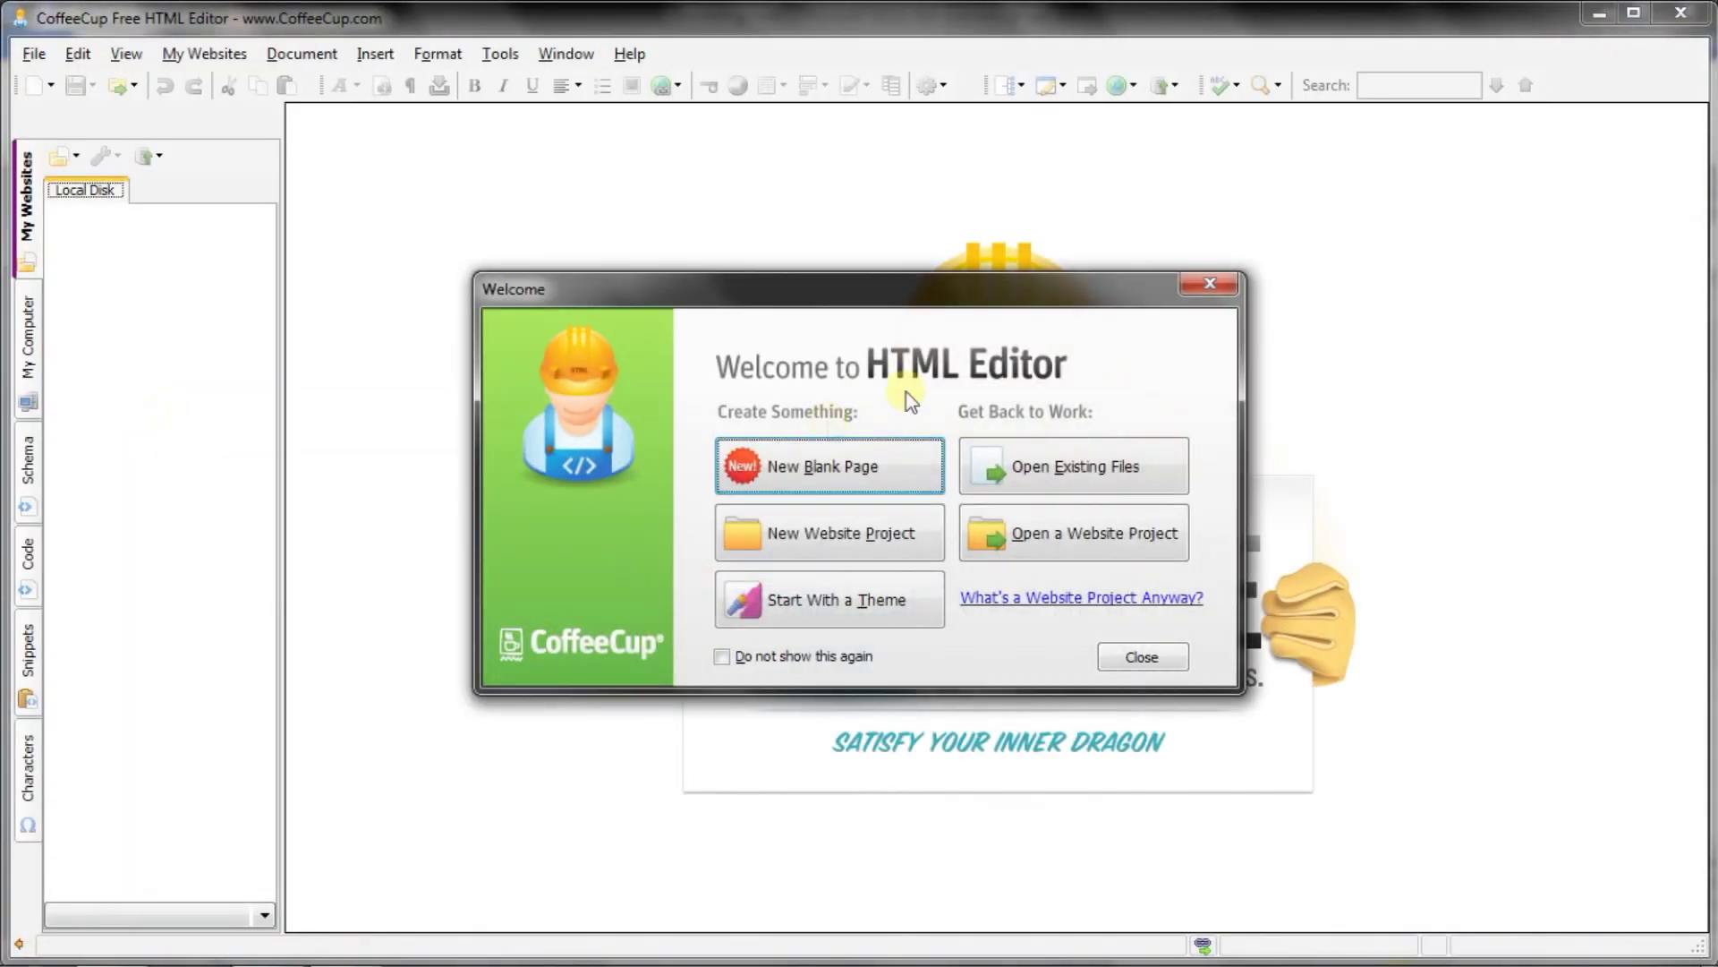
{"action": "left_click", "coordinate": [1208, 286]}
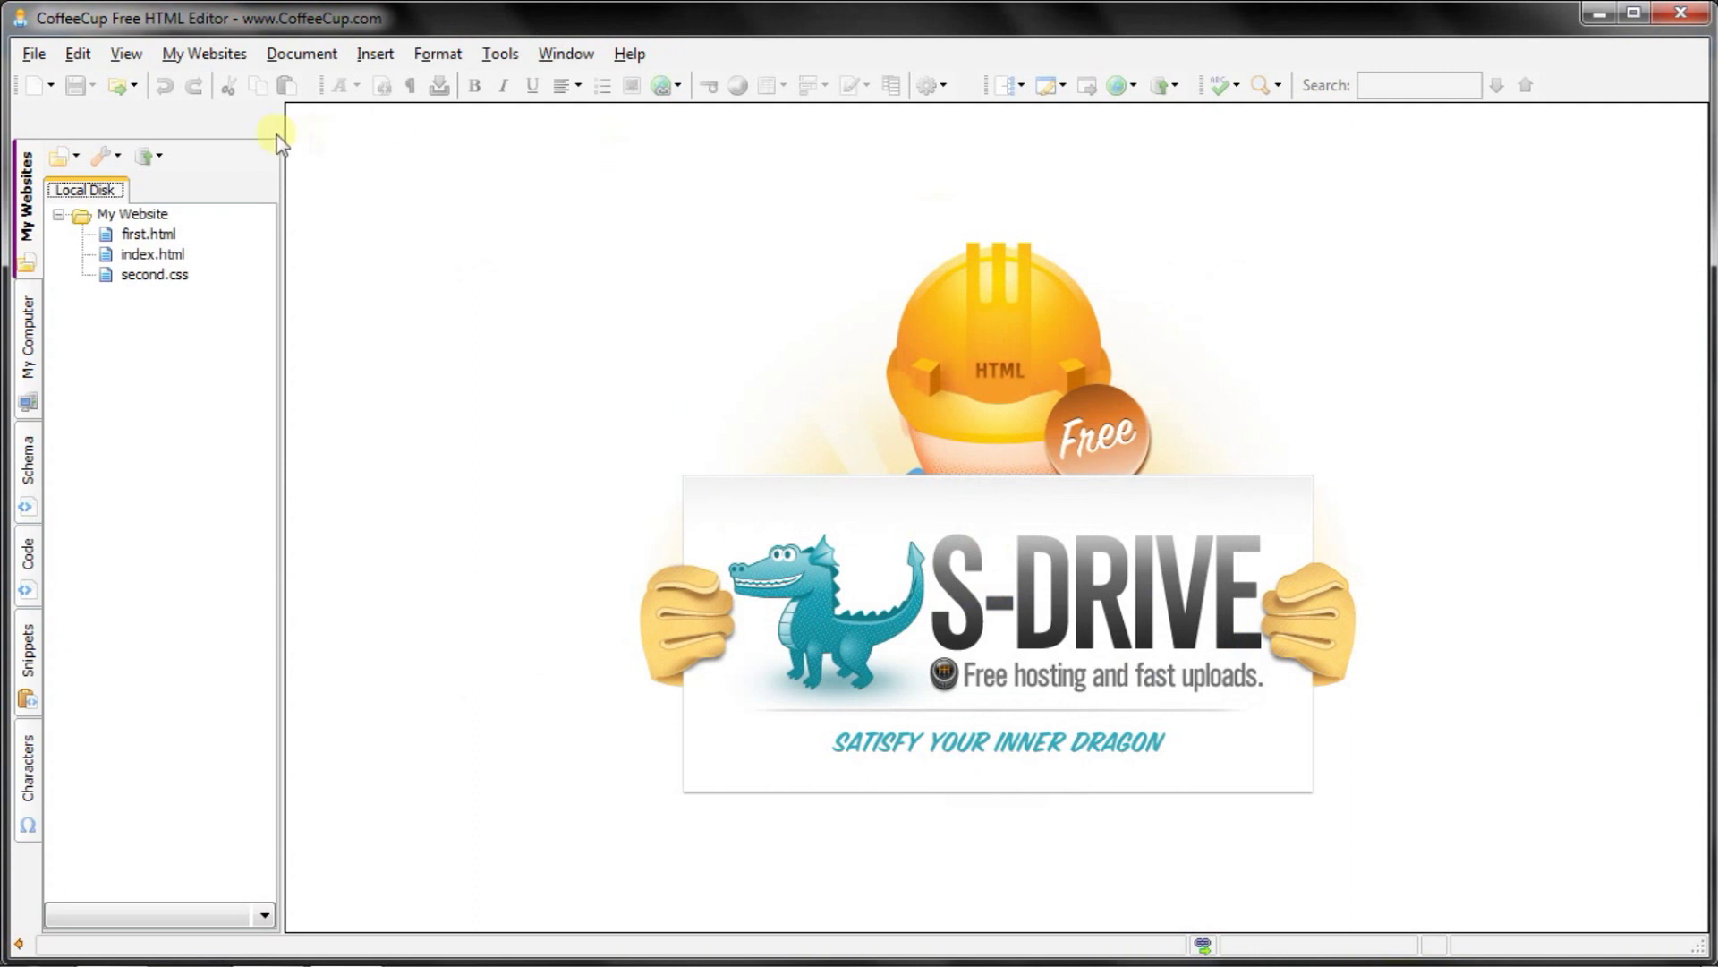
{"action": "left_click", "coordinate": [33, 55]}
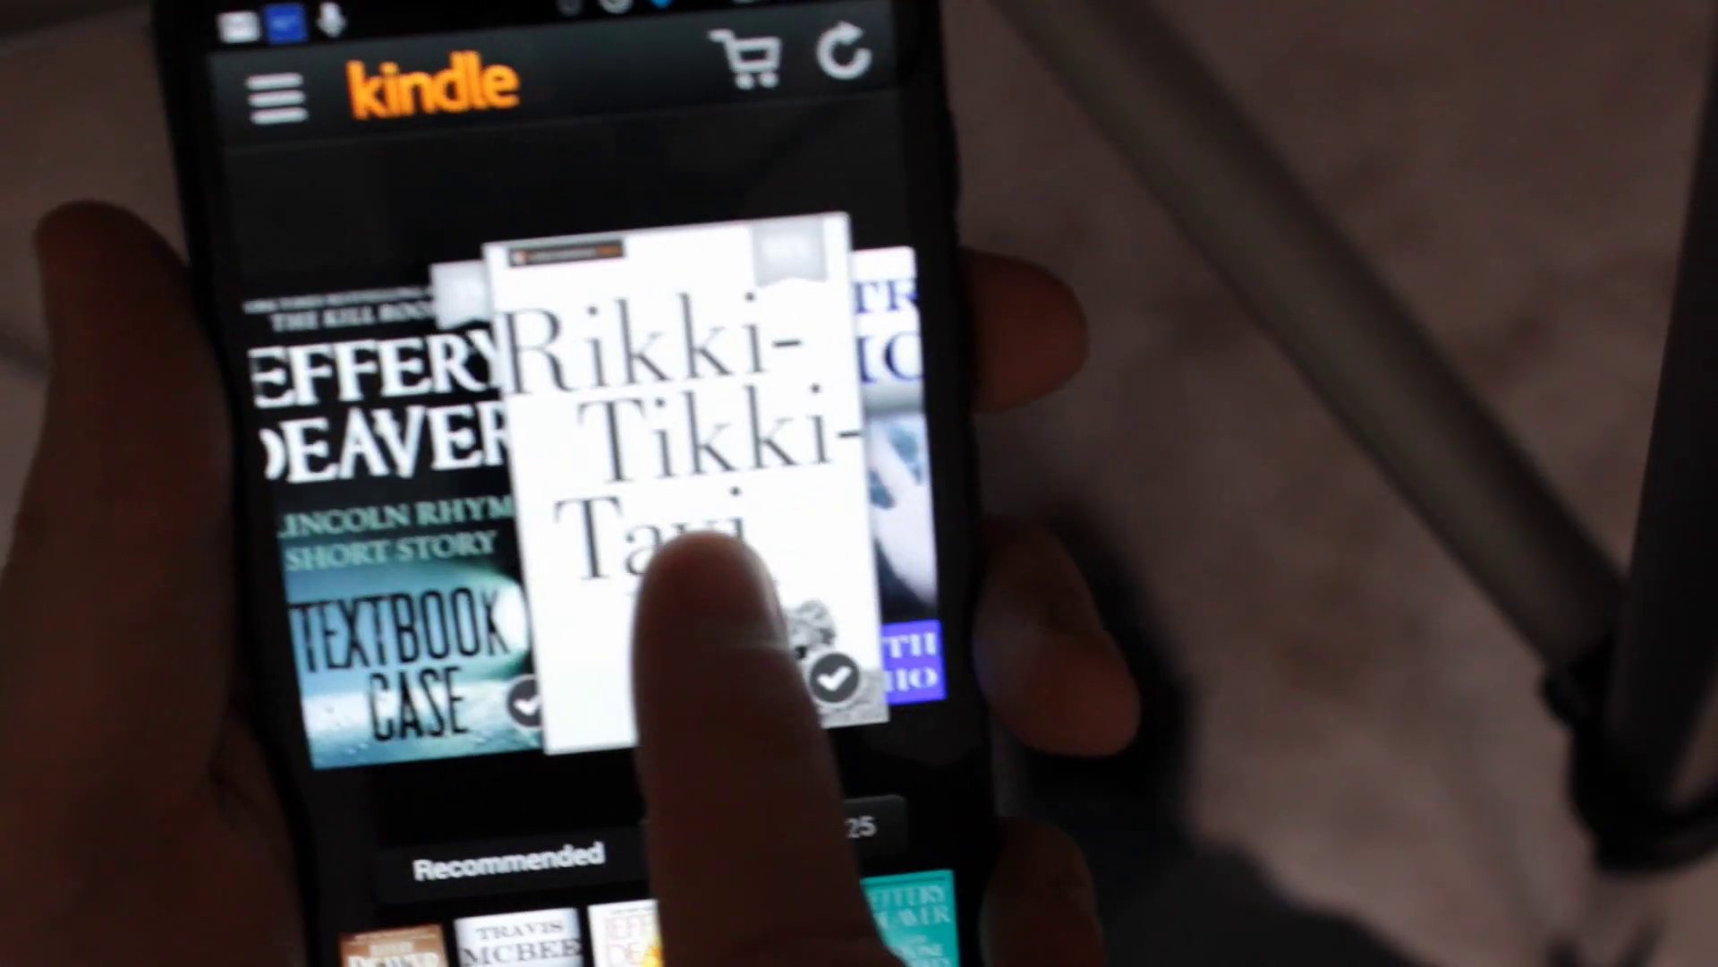
Launch Amazon Kindle and open the author's pill-bottle cover book to its dedication page
{"action": "left_click_drag", "start_coordinate": [710, 576], "coordinate": [788, 614]}
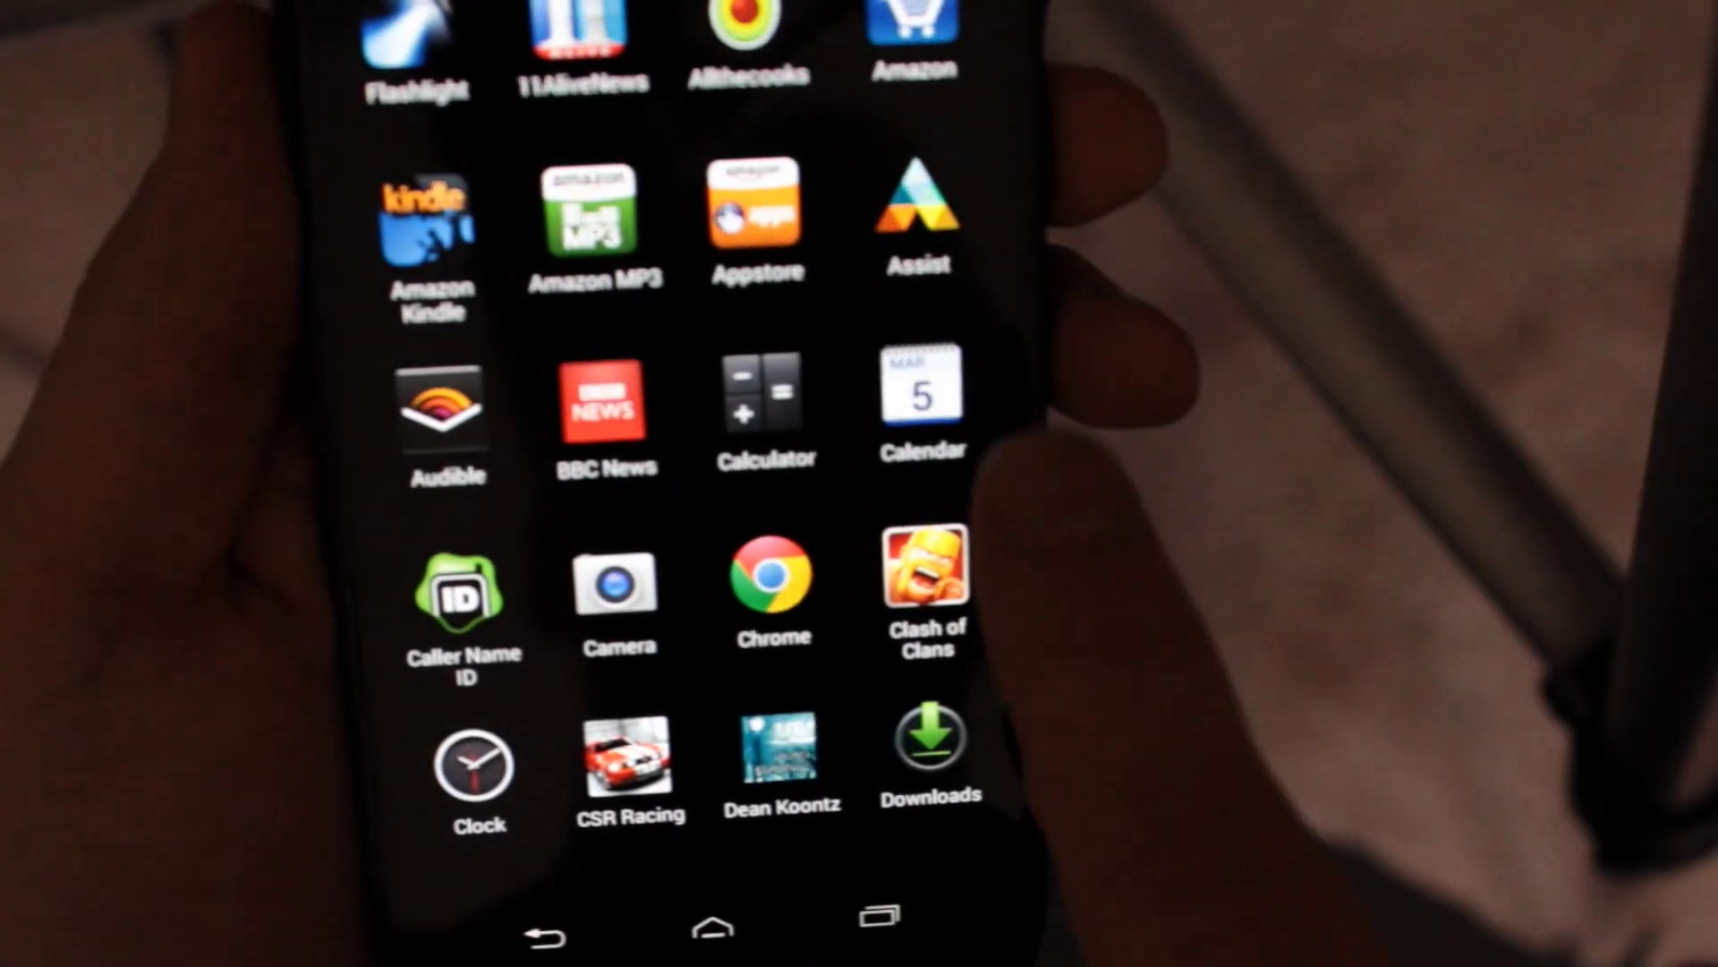
{"action": "left_click", "coordinate": [403, 224]}
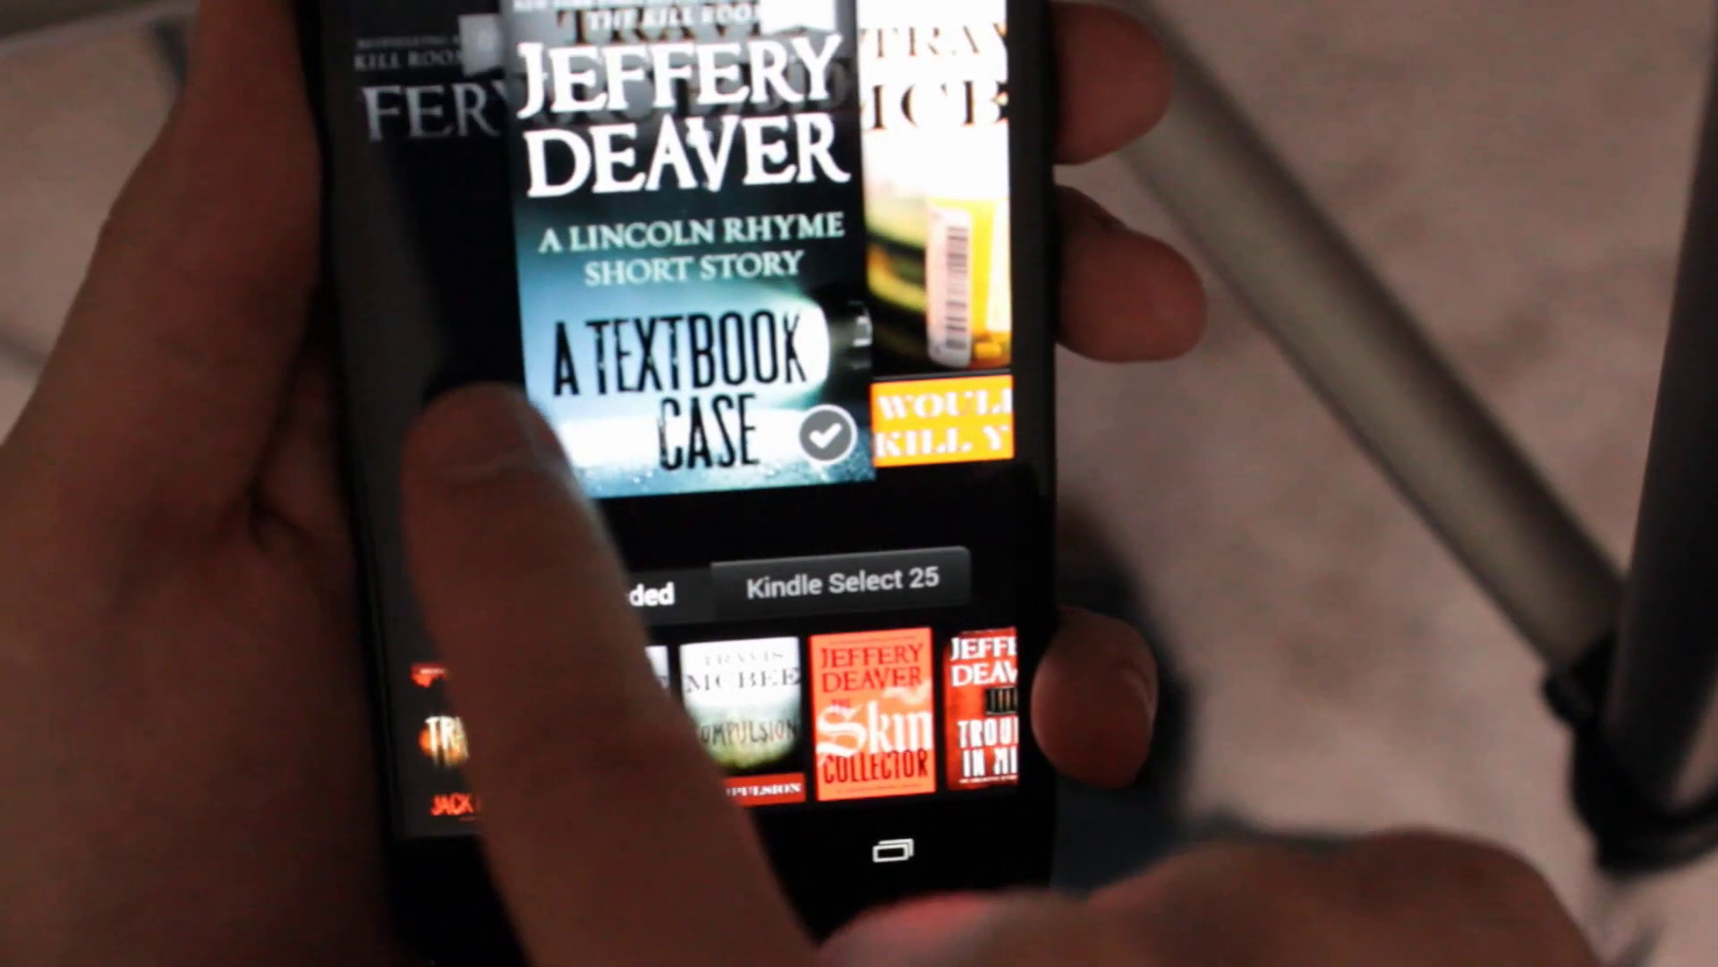
{"action": "left_click_drag", "start_coordinate": [877, 349], "coordinate": [680, 349]}
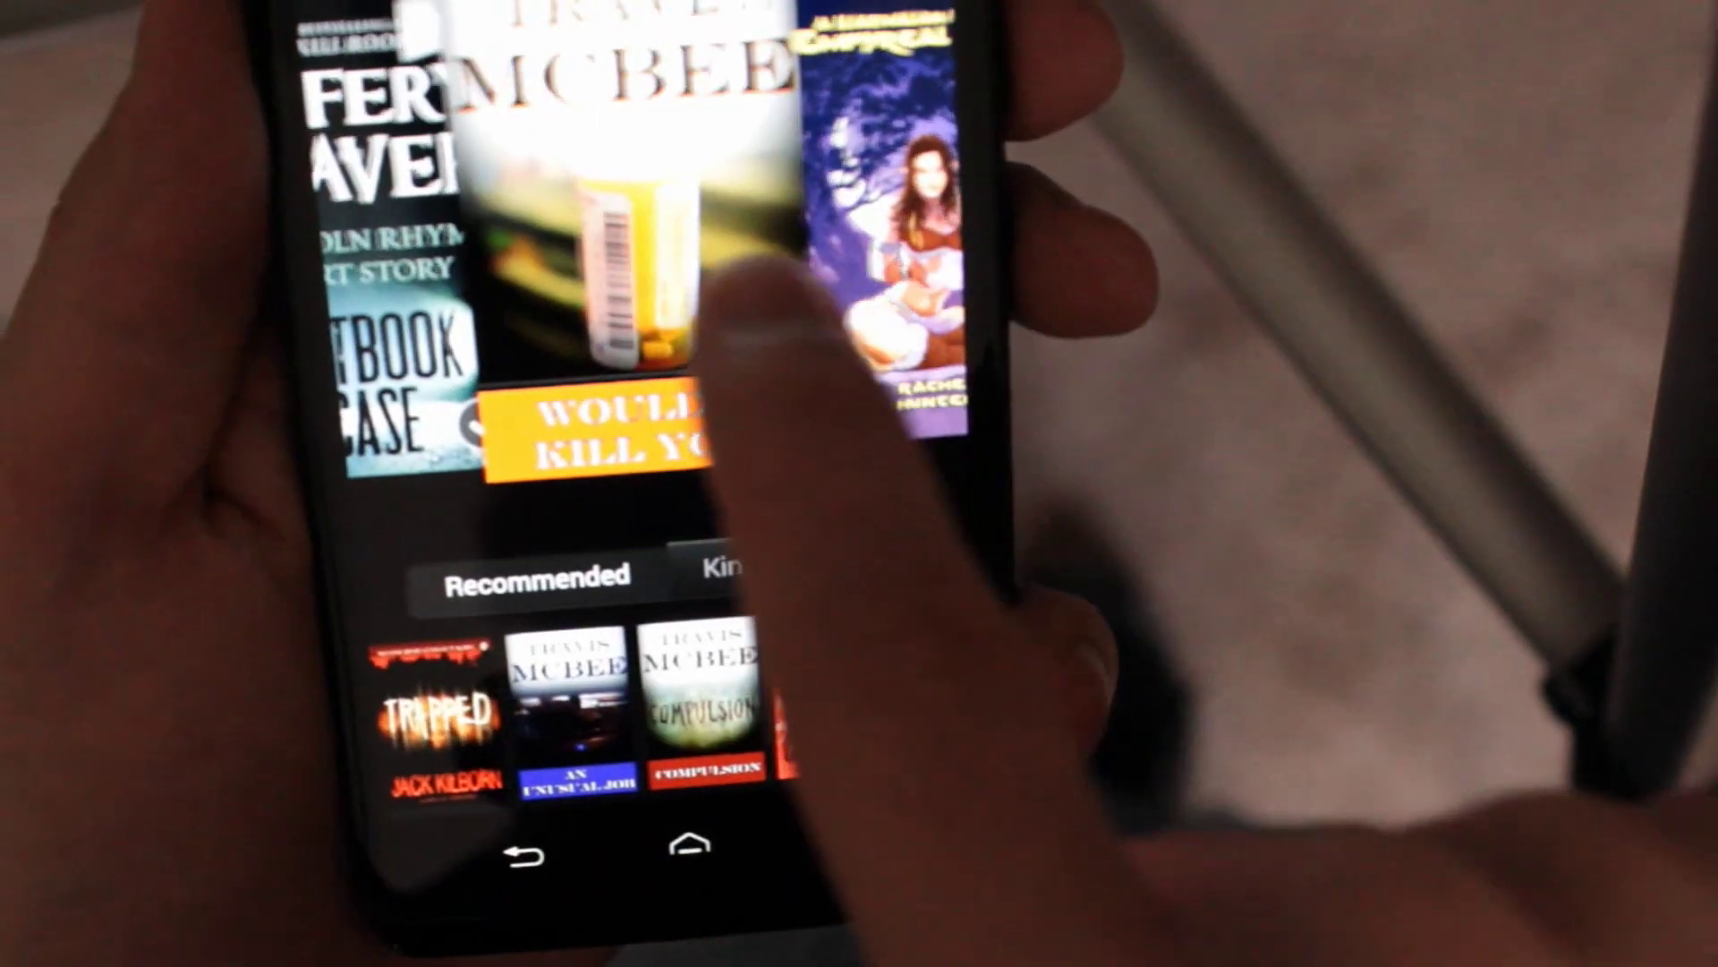
{"action": "left_click", "coordinate": [617, 295]}
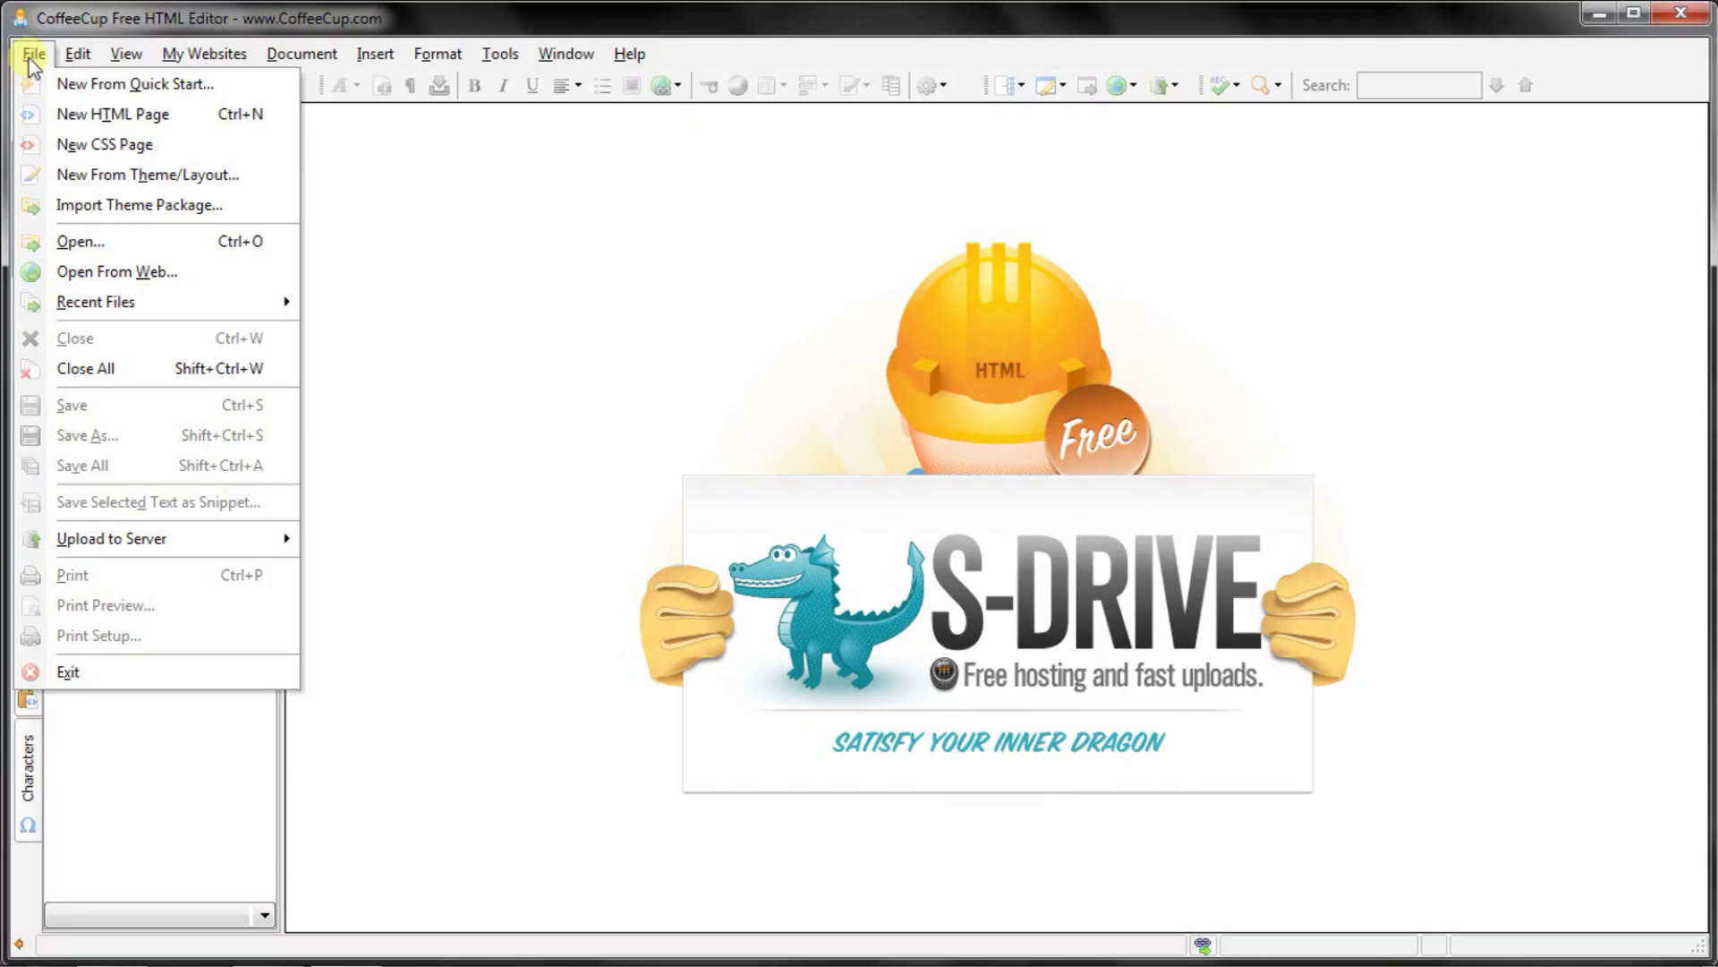
{"action": "left_click", "coordinate": [164, 255]}
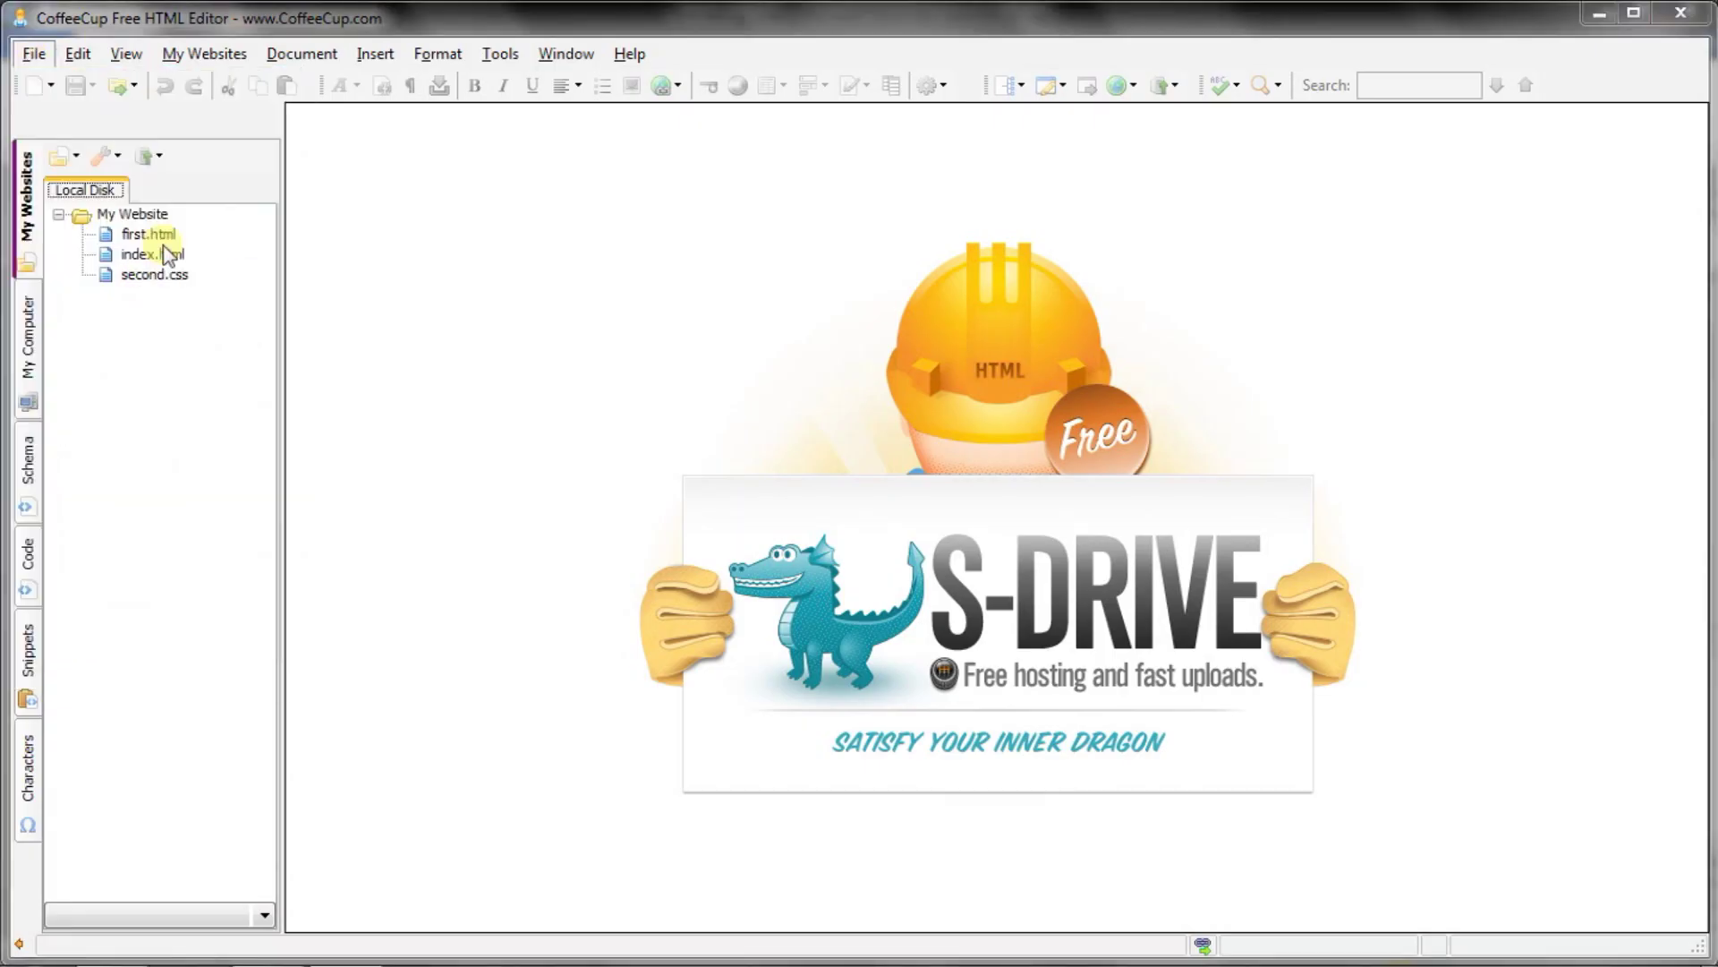
{"action": "left_click", "coordinate": [609, 494]}
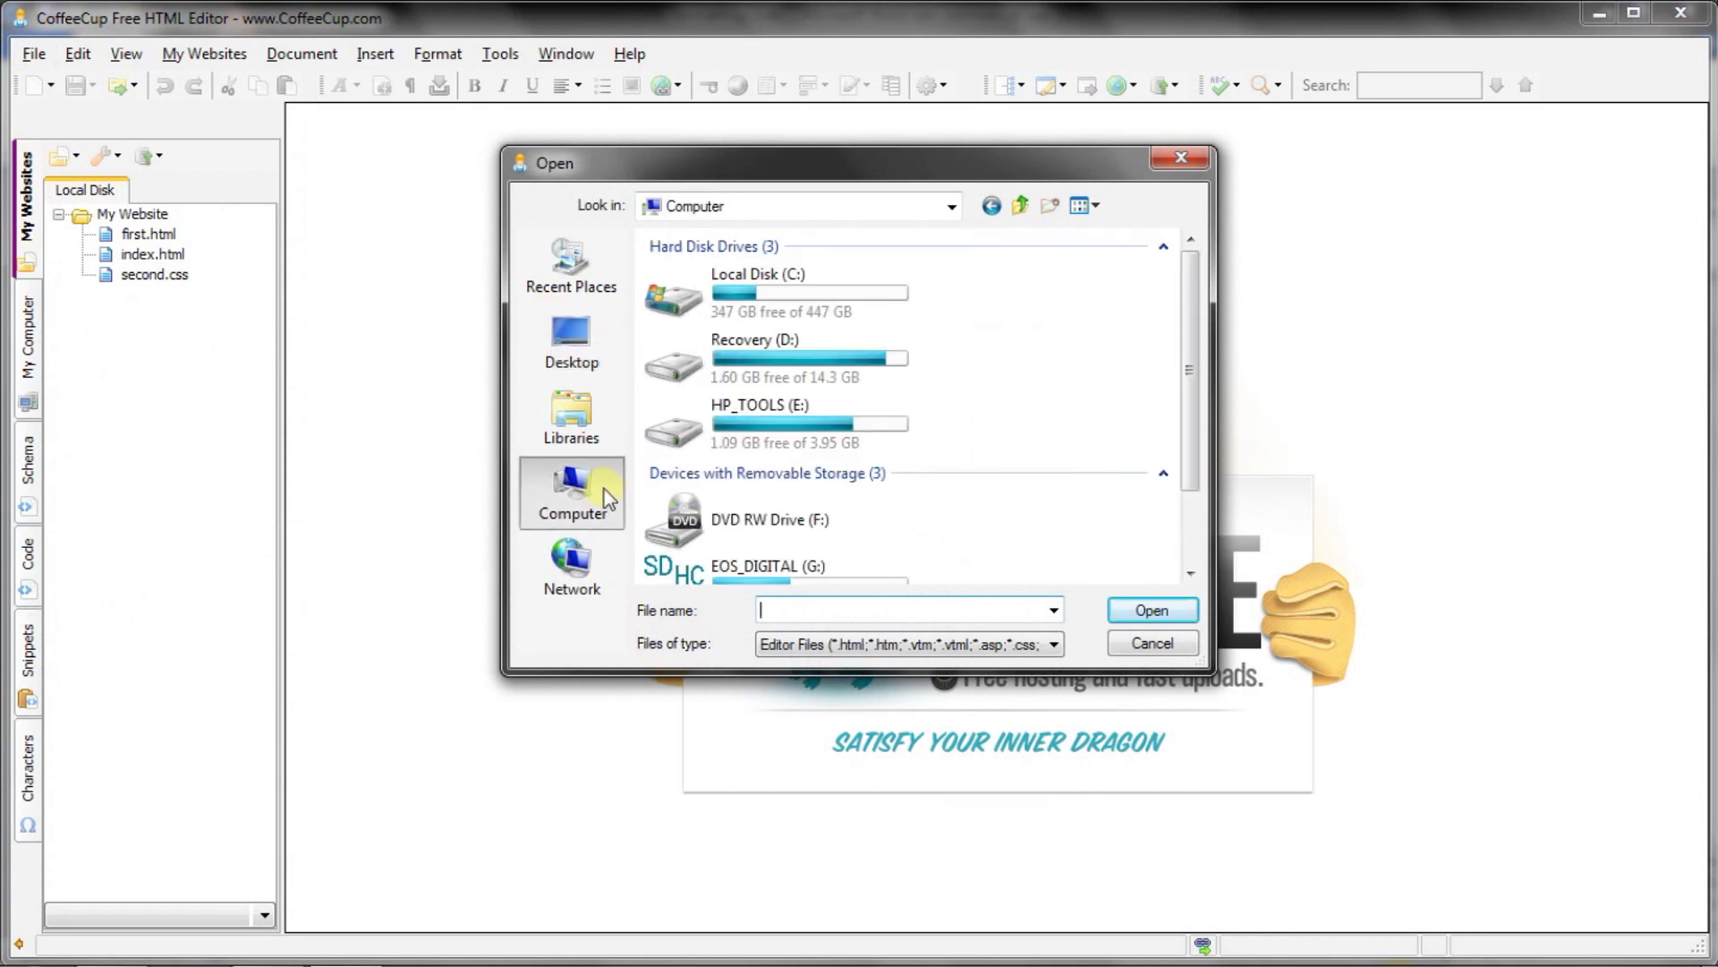
{"action": "left_click_drag", "start_coordinate": [1184, 363], "coordinate": [1184, 471]}
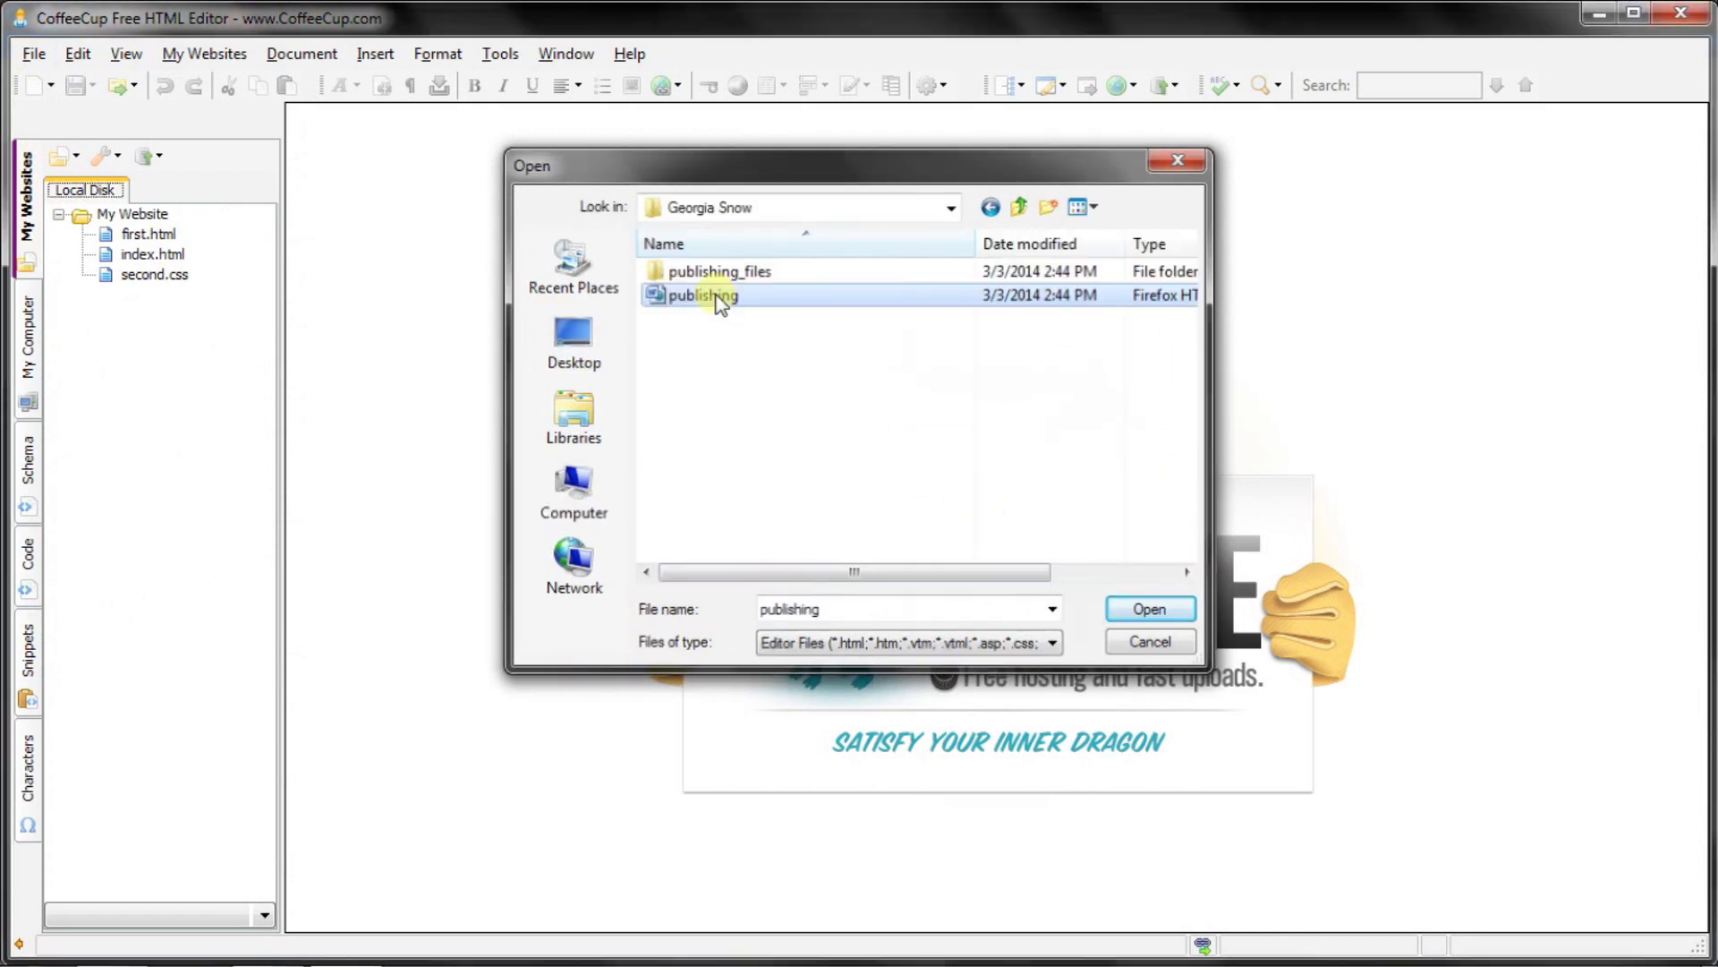
{"action": "double_click", "coordinate": [716, 301]}
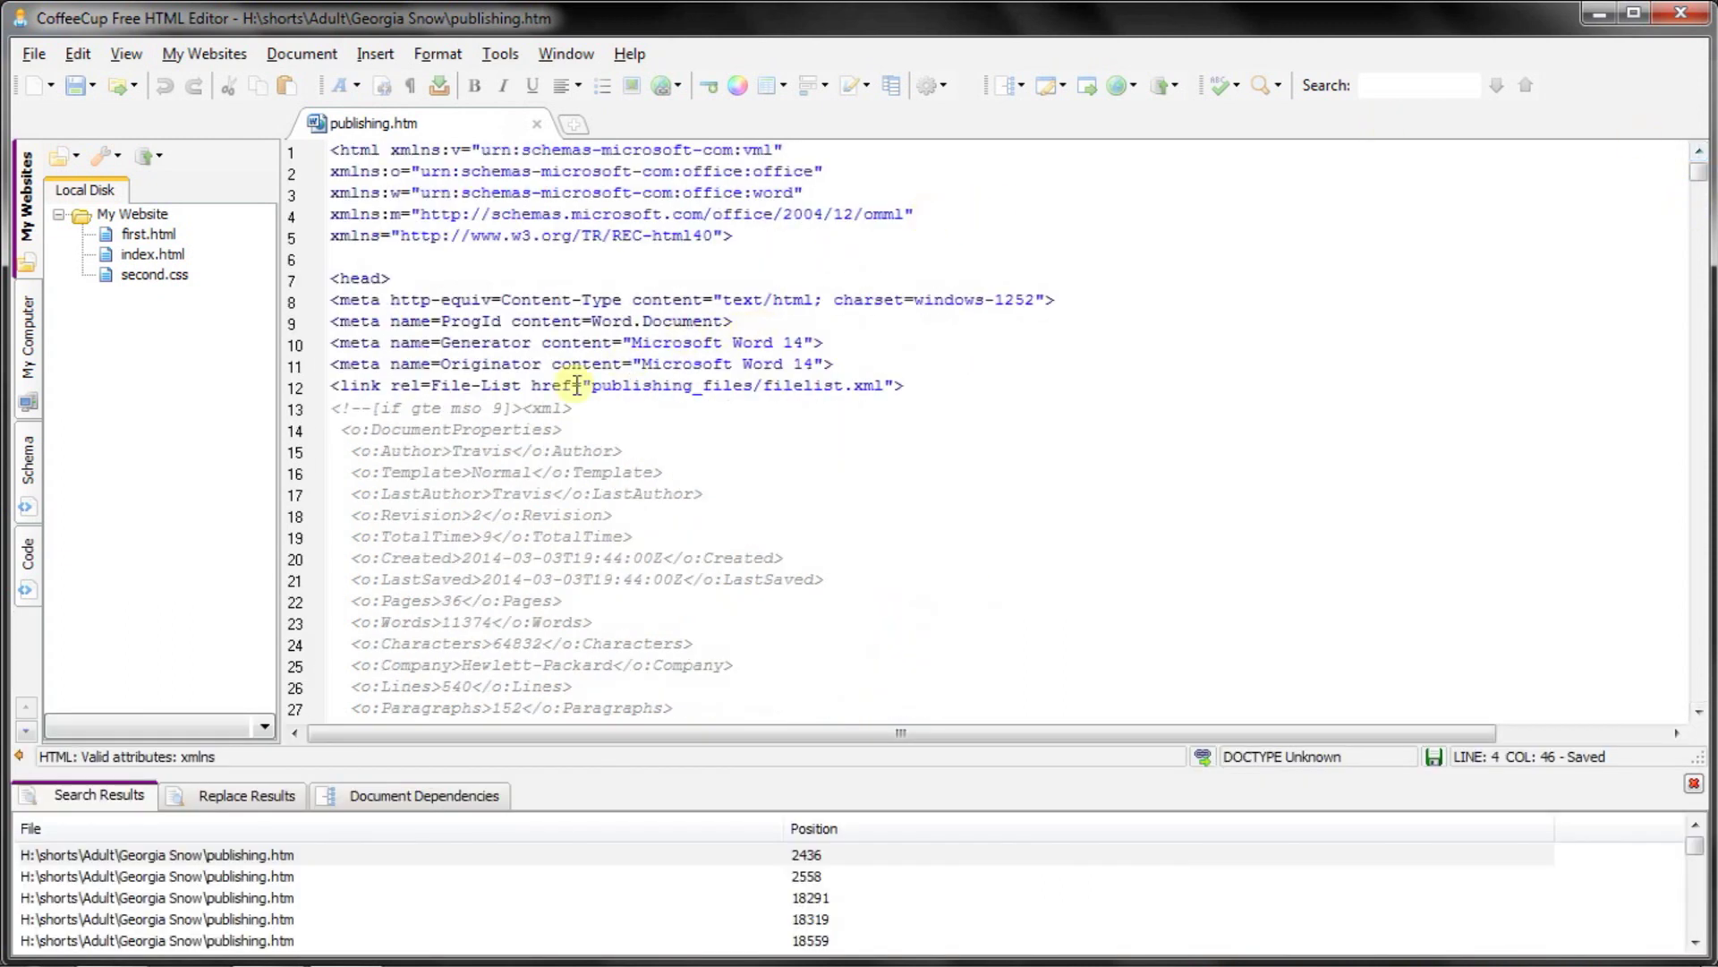
Scroll down to the <style> tag at line 326 and place the cursor right after it
{"action": "scroll", "coordinate": [553, 411], "scroll_direction": "down", "scroll_amount": 3}
{"action": "scroll", "coordinate": [553, 411], "scroll_direction": "down", "scroll_amount": 10}
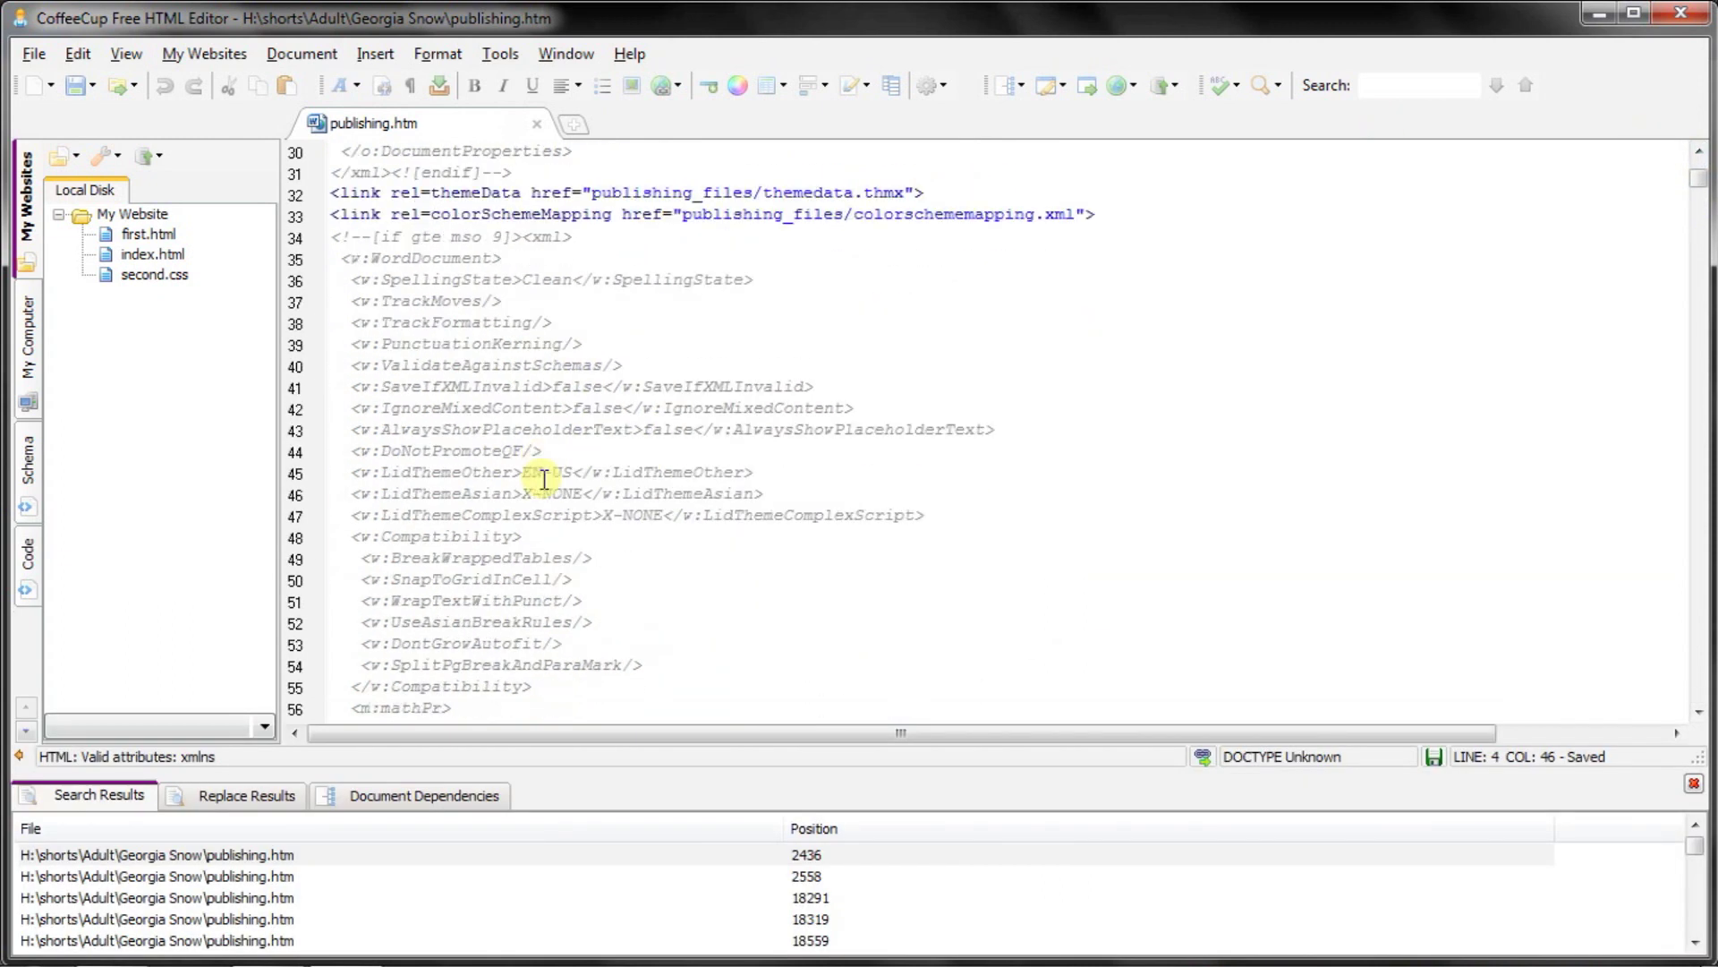
{"action": "scroll", "coordinate": [537, 472], "scroll_direction": "down", "scroll_amount": 7}
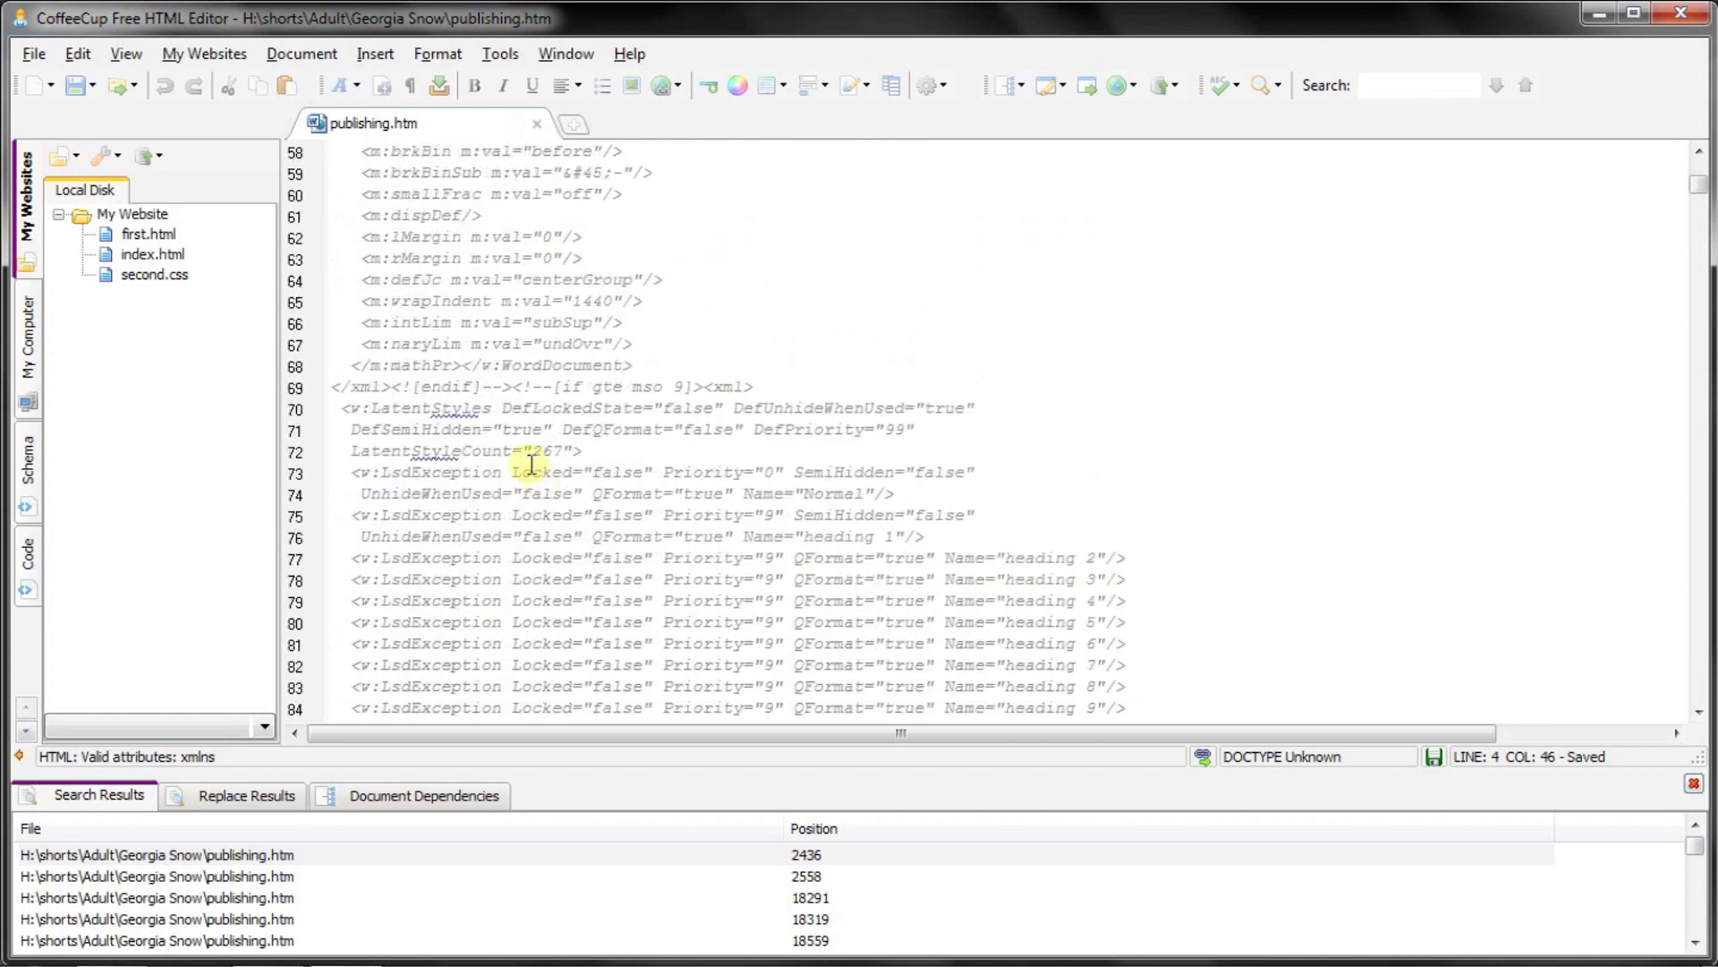
{"action": "scroll", "coordinate": [524, 436], "scroll_direction": "down", "scroll_amount": 7}
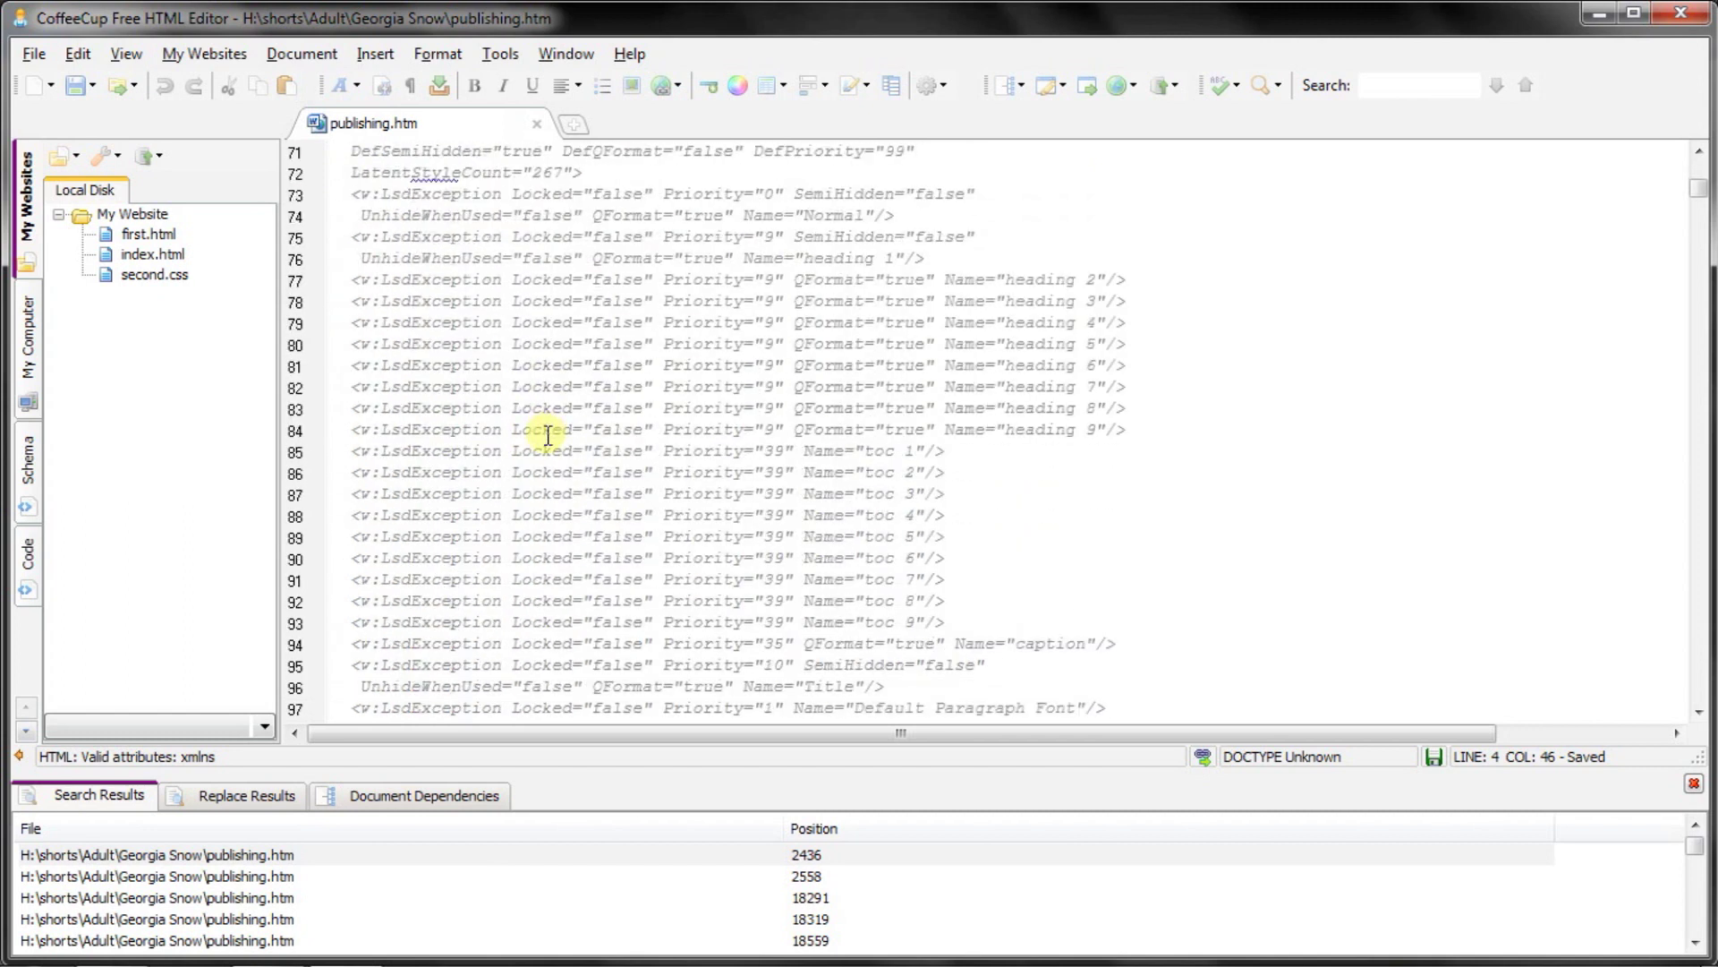
{"action": "scroll", "coordinate": [545, 438], "scroll_direction": "down", "scroll_amount": 11}
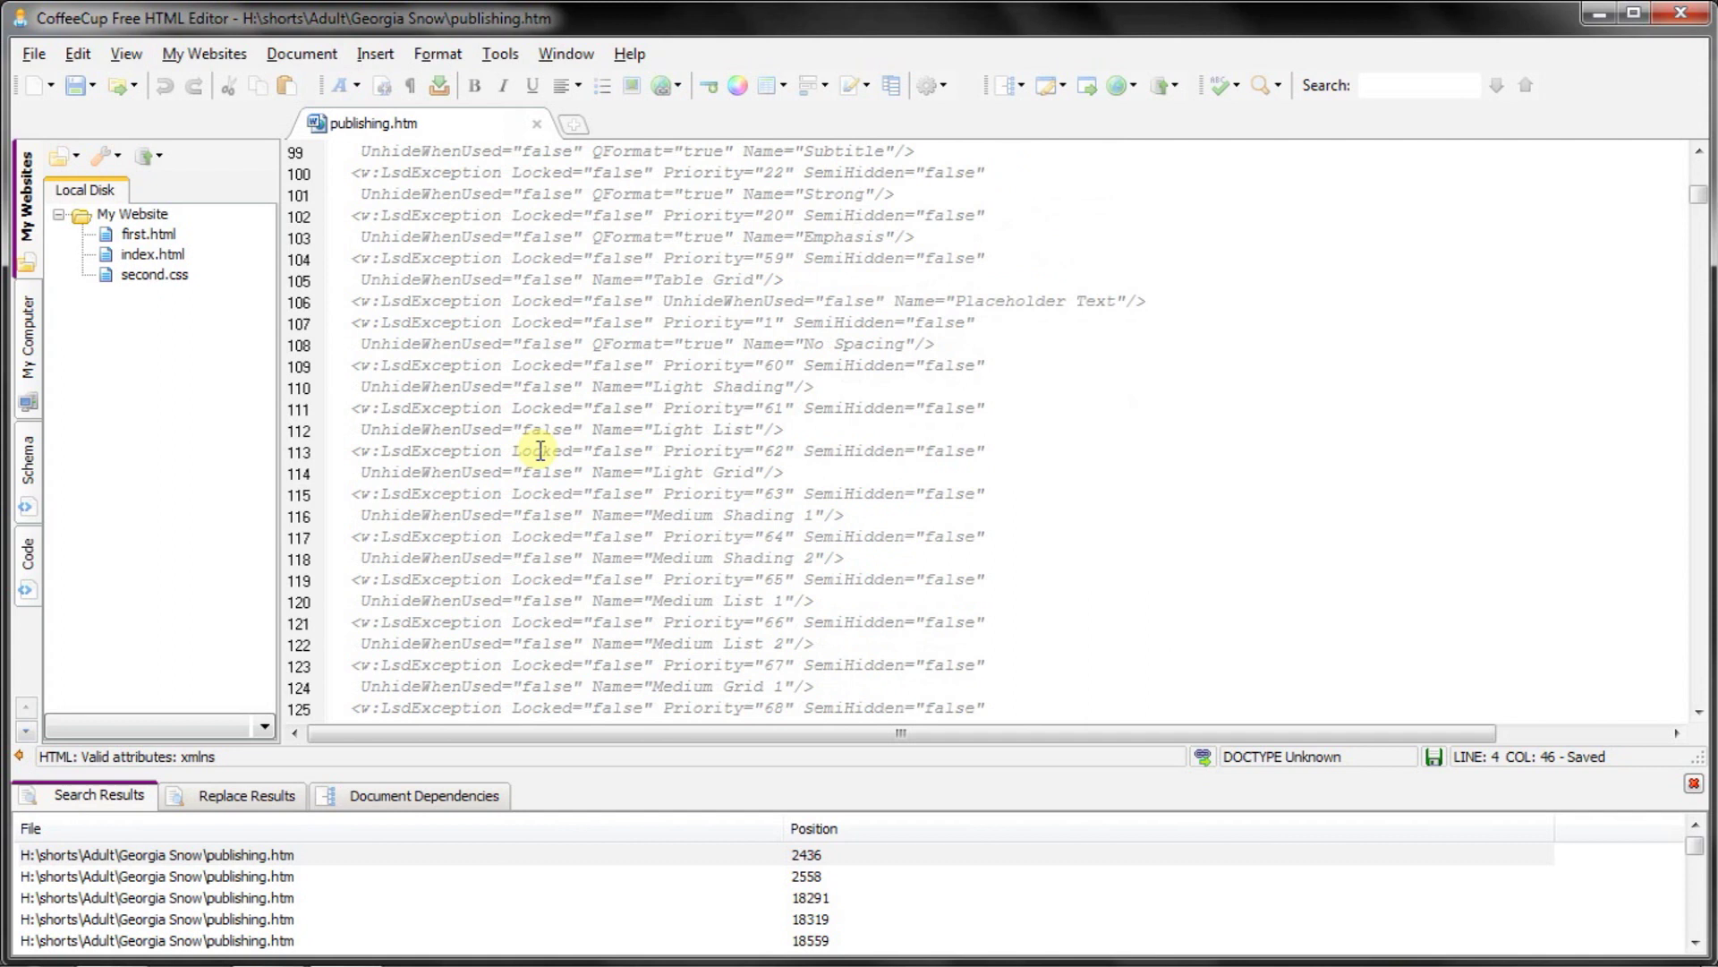
{"action": "scroll", "coordinate": [541, 453], "scroll_direction": "down", "scroll_amount": 10}
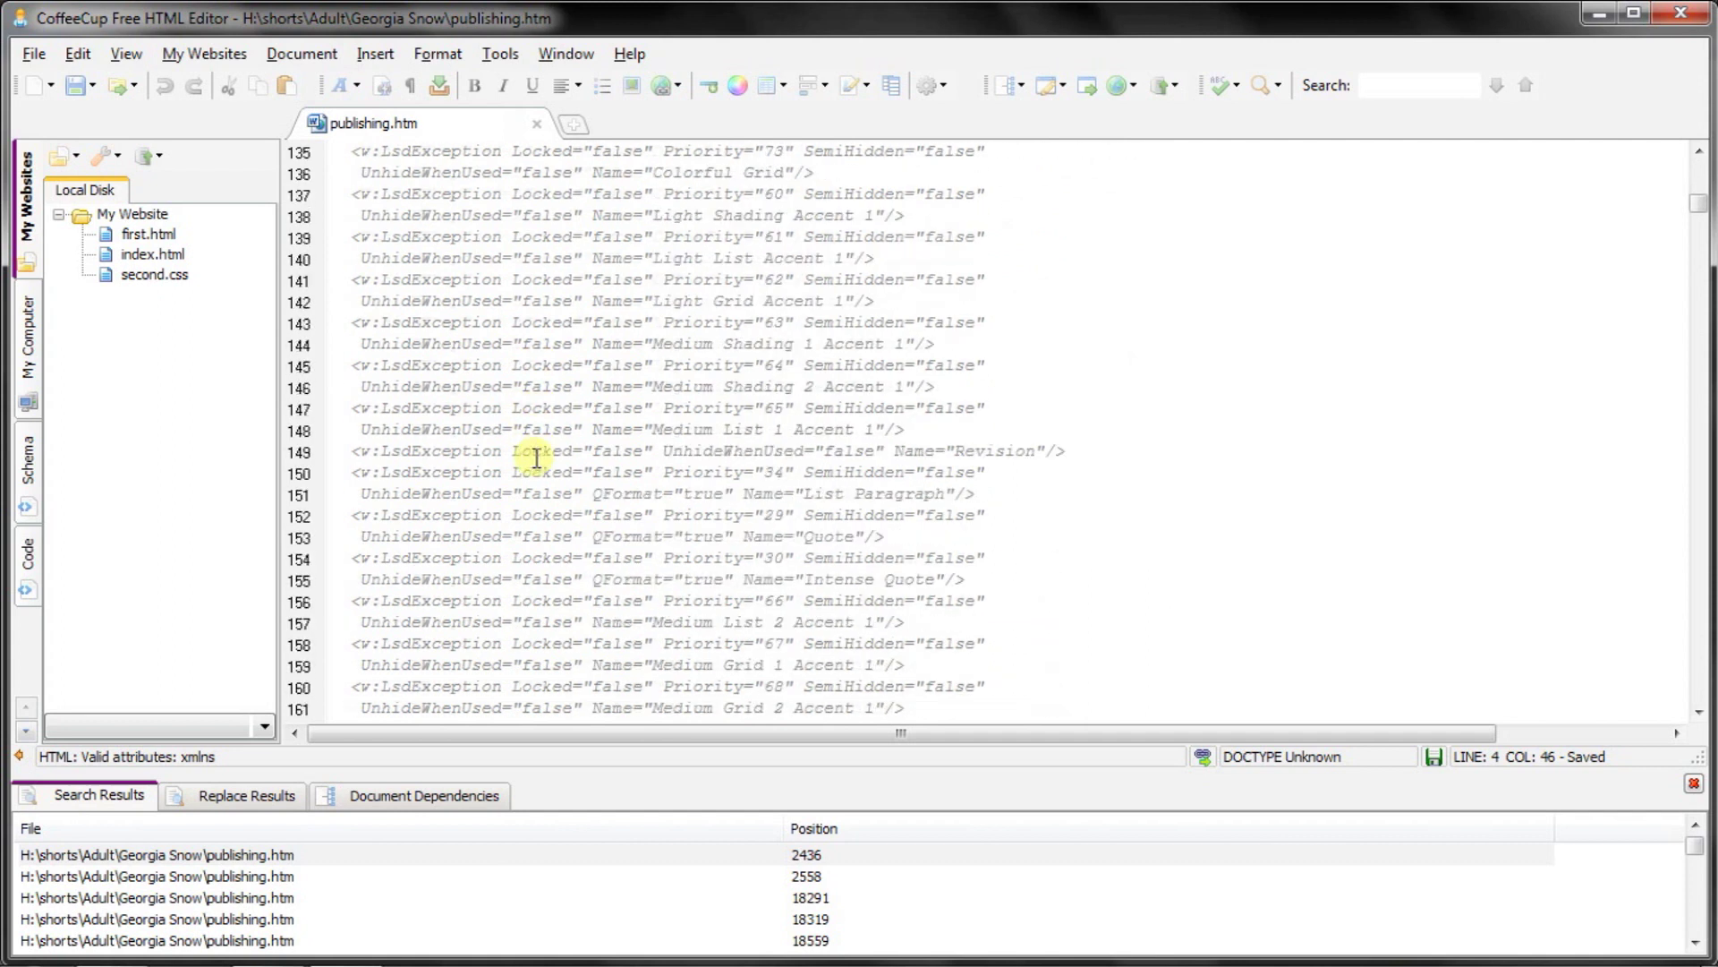
{"action": "scroll", "coordinate": [536, 457], "scroll_direction": "down", "scroll_amount": 10}
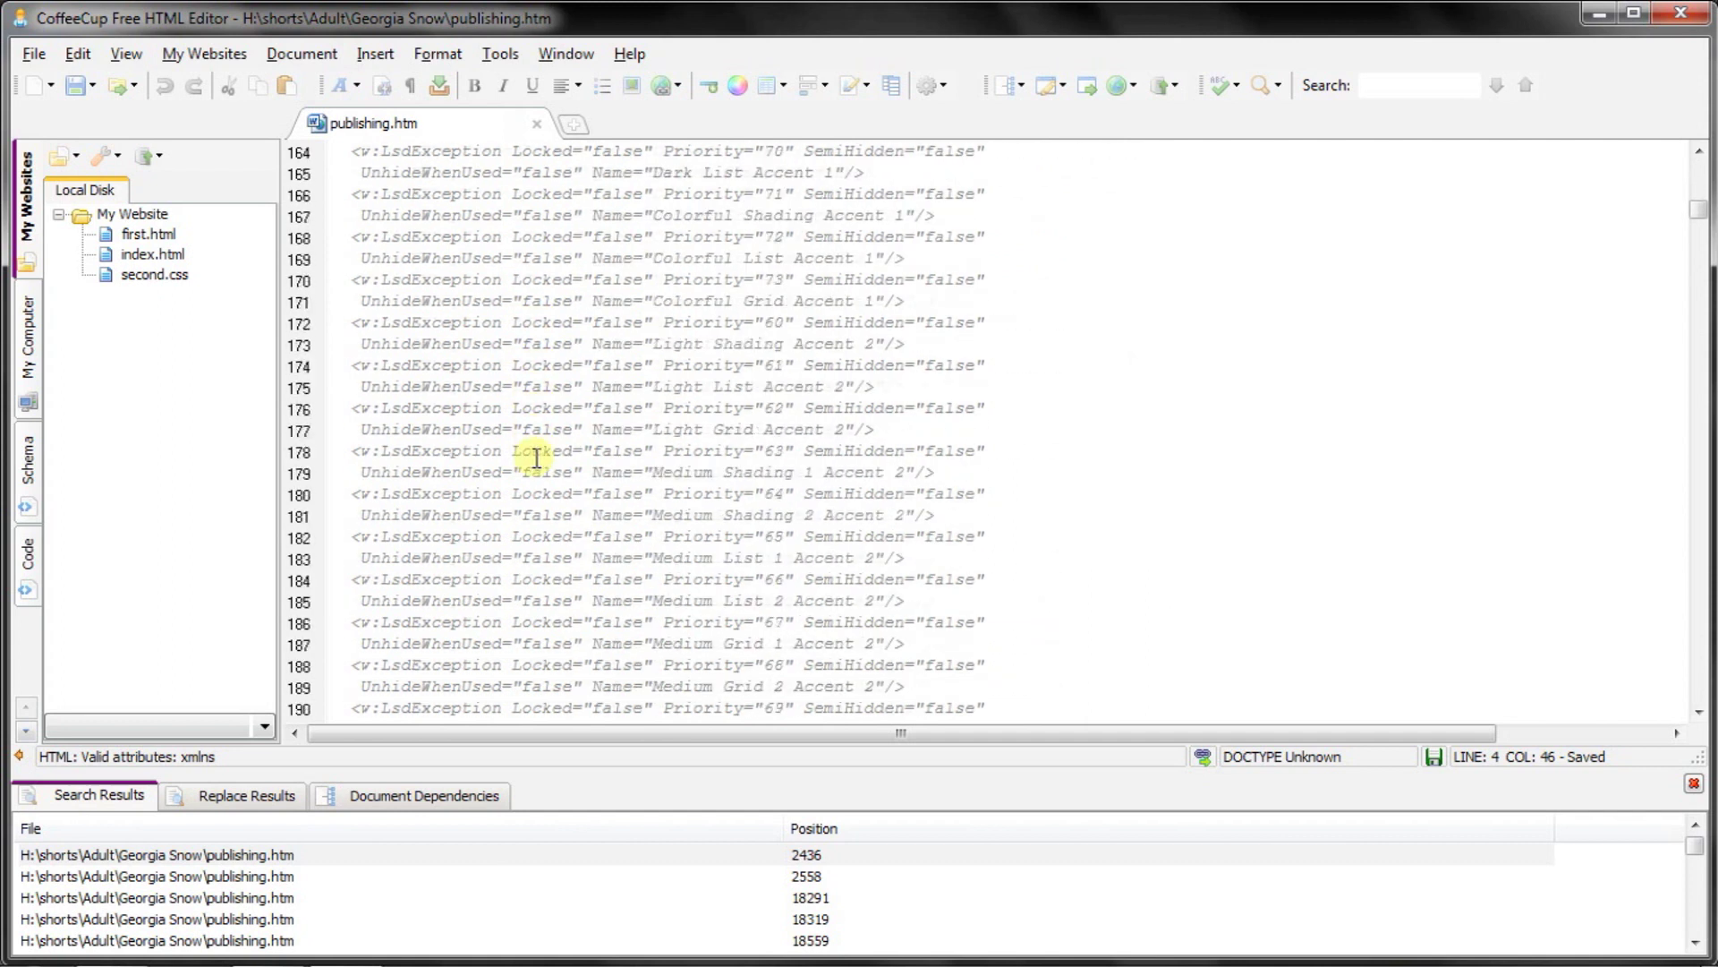
{"action": "scroll", "coordinate": [536, 457], "scroll_direction": "down", "scroll_amount": 11}
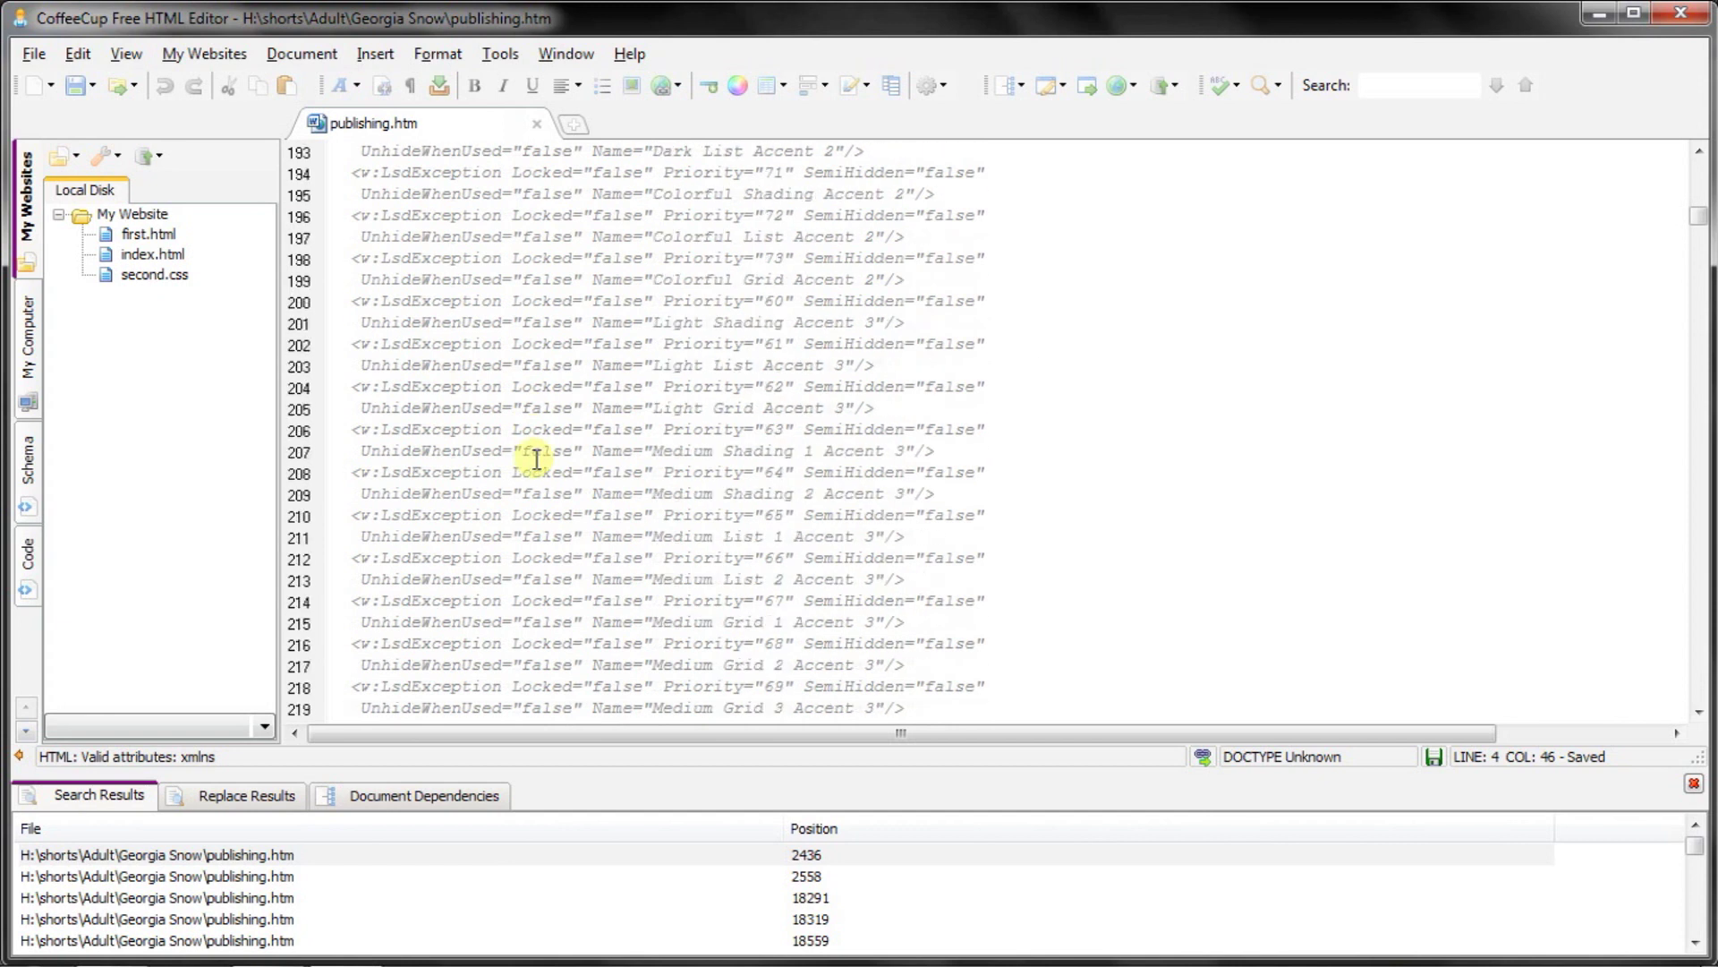
{"action": "scroll", "coordinate": [536, 459], "scroll_direction": "down", "scroll_amount": 9}
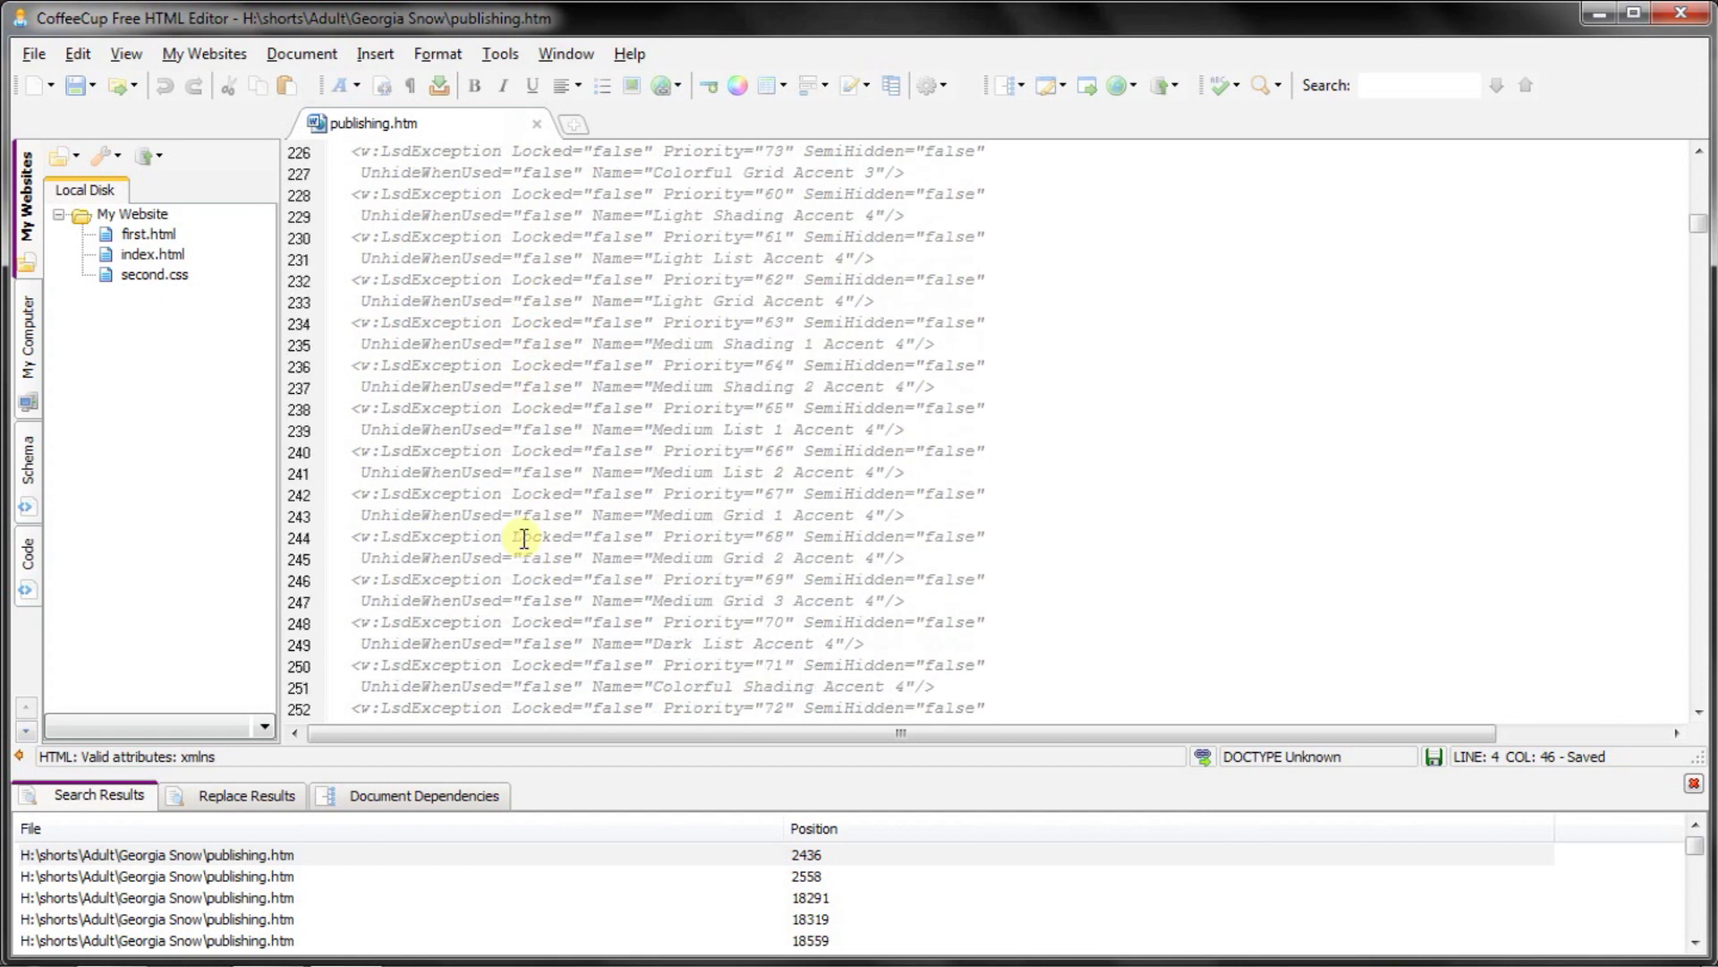
{"action": "scroll", "coordinate": [524, 539], "scroll_direction": "down", "scroll_amount": 20}
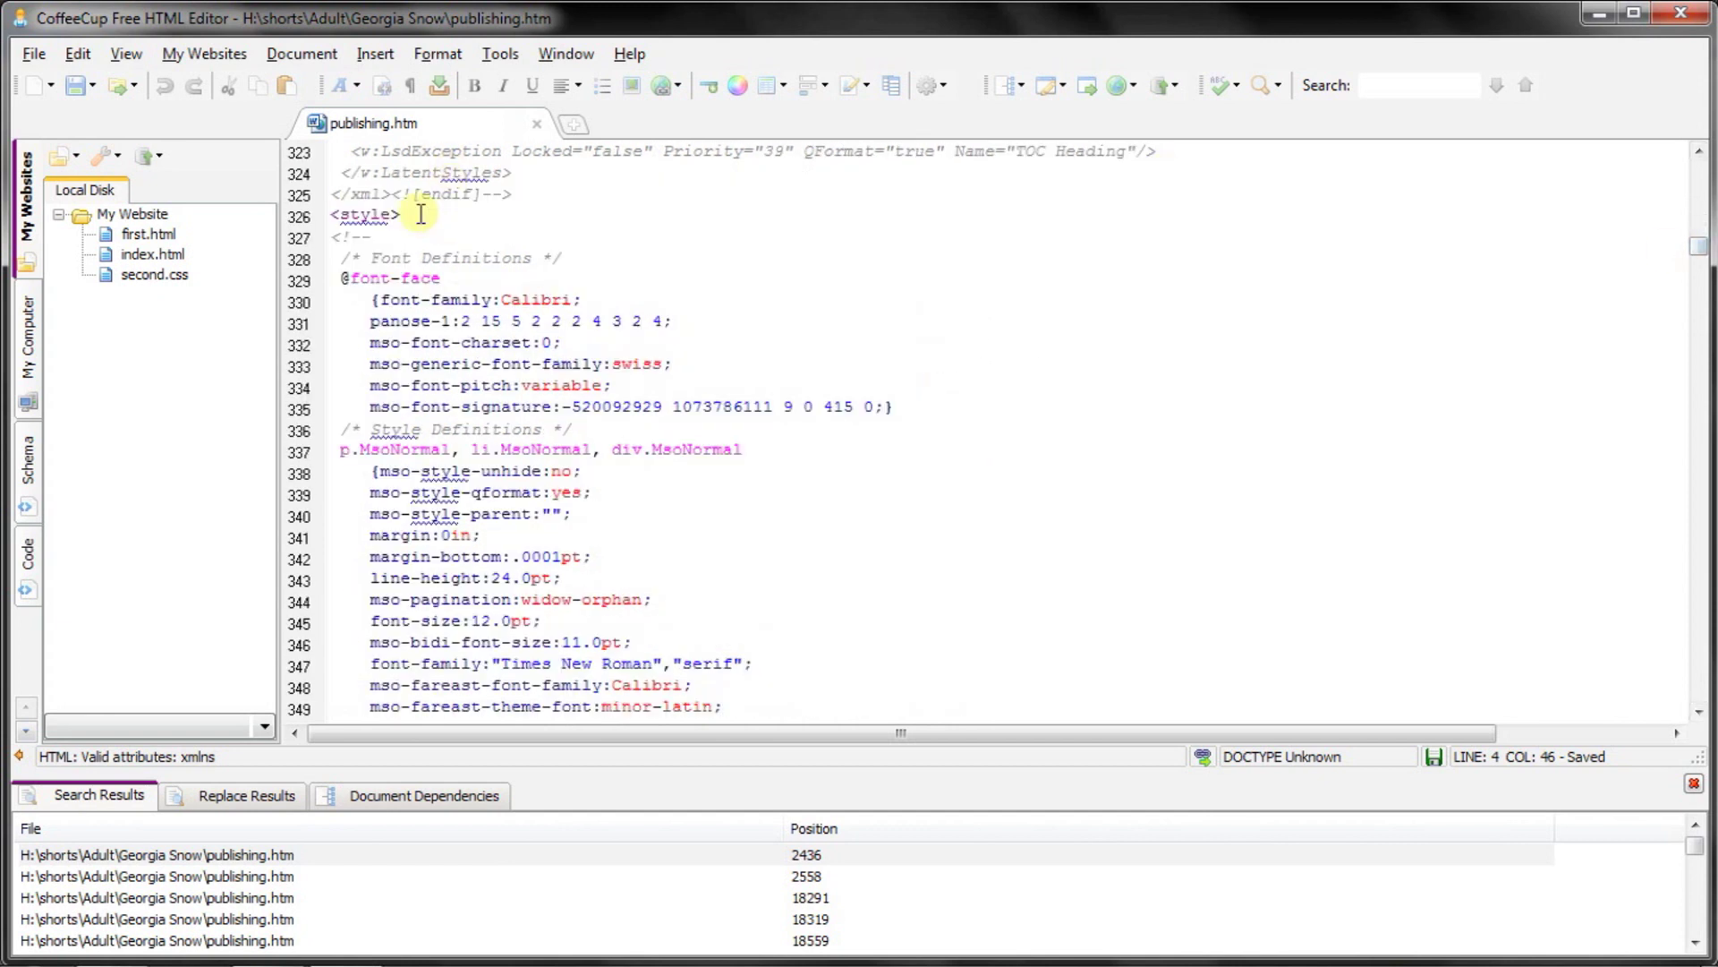
{"action": "left_click", "coordinate": [420, 215]}
Paste the .middle_cell, .bottom_cell, .smaller and .bigger CSS rules on a new line after <style>
{"action": "key", "text": "Return"}
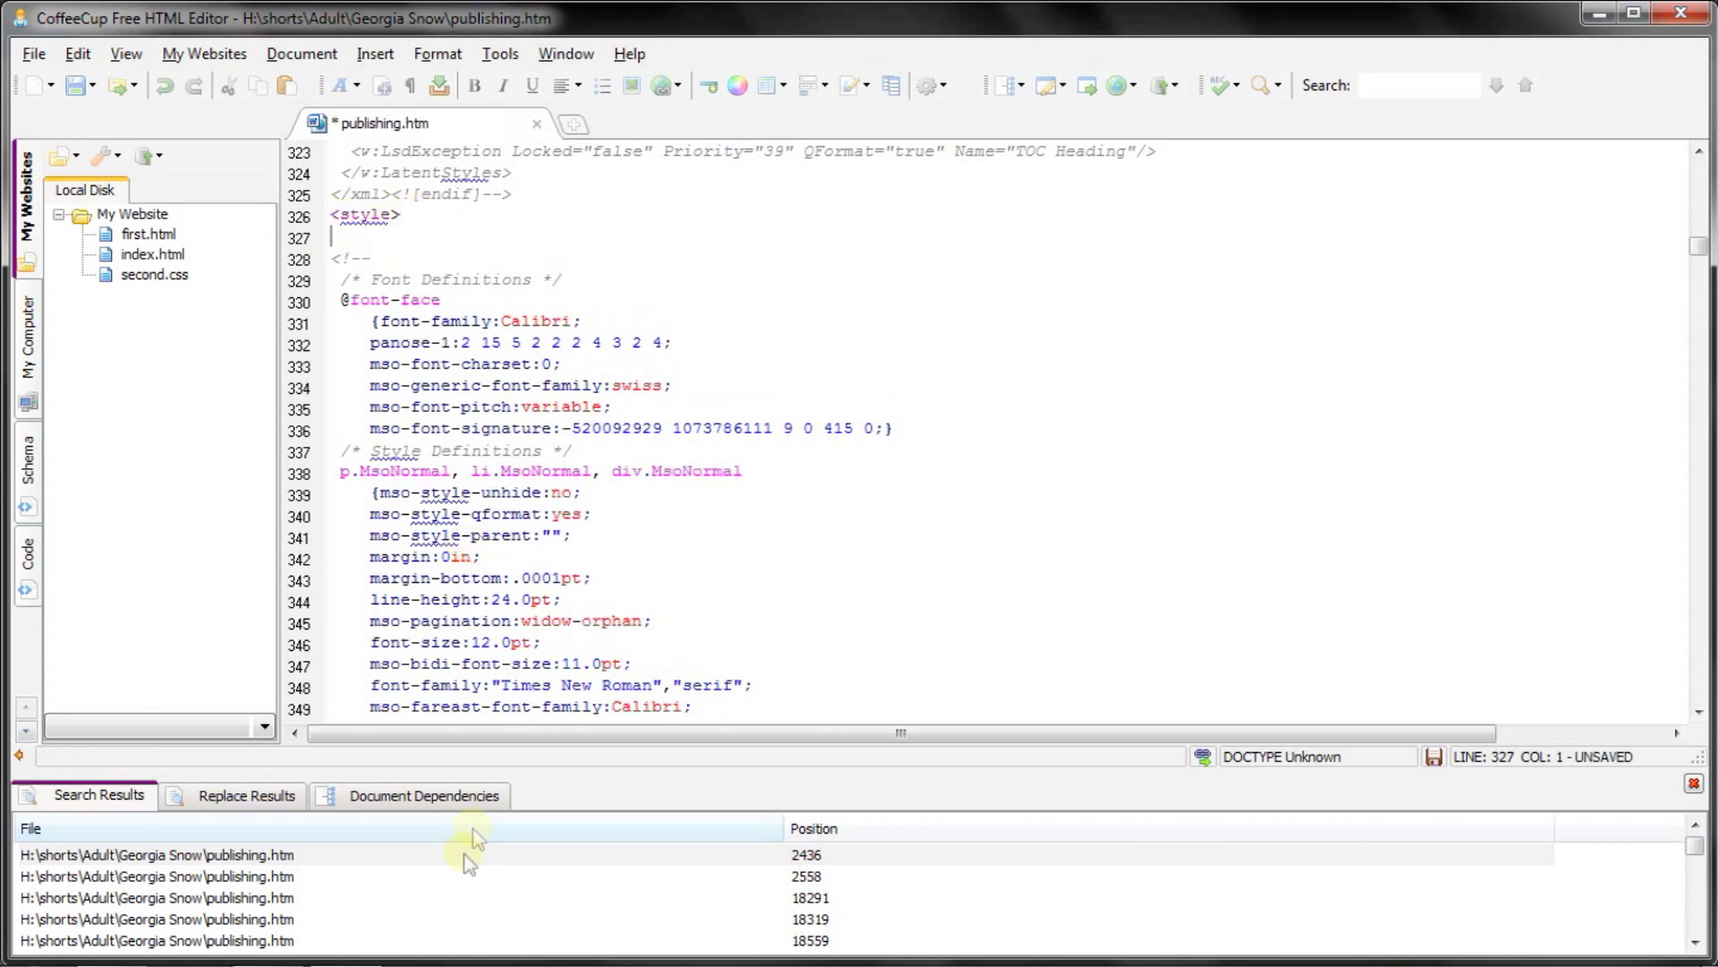
{"action": "left_click", "coordinate": [288, 951]}
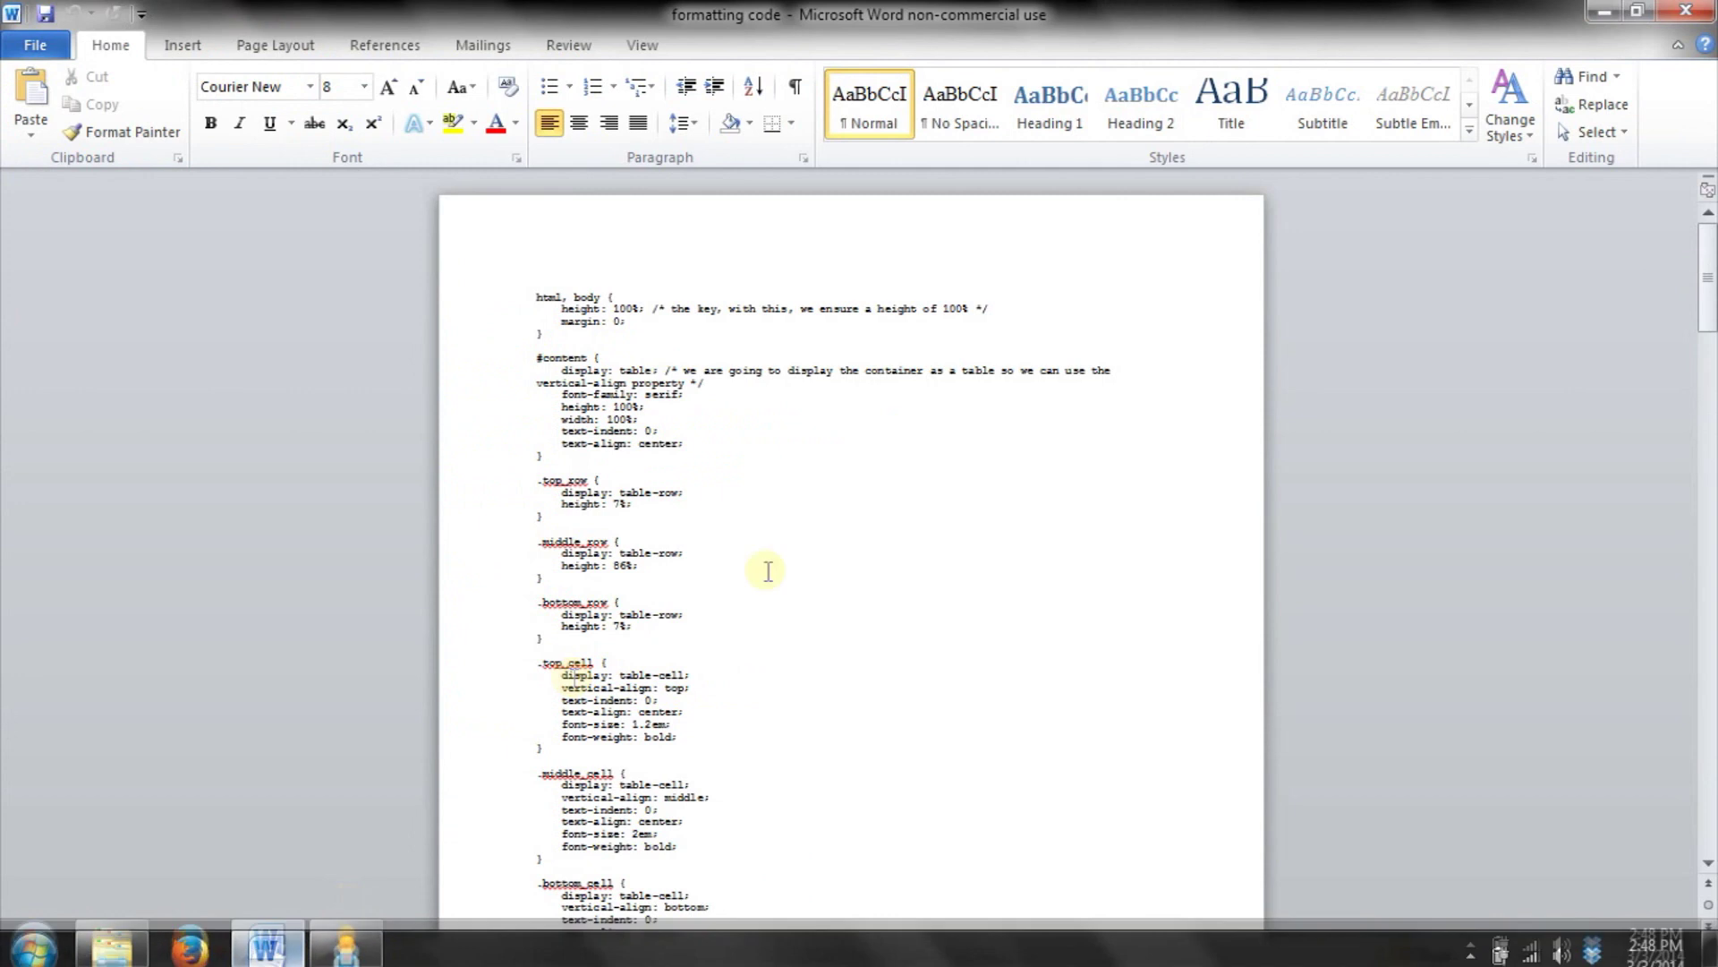
{"action": "left_click_drag", "start_coordinate": [534, 295], "coordinate": [583, 322]}
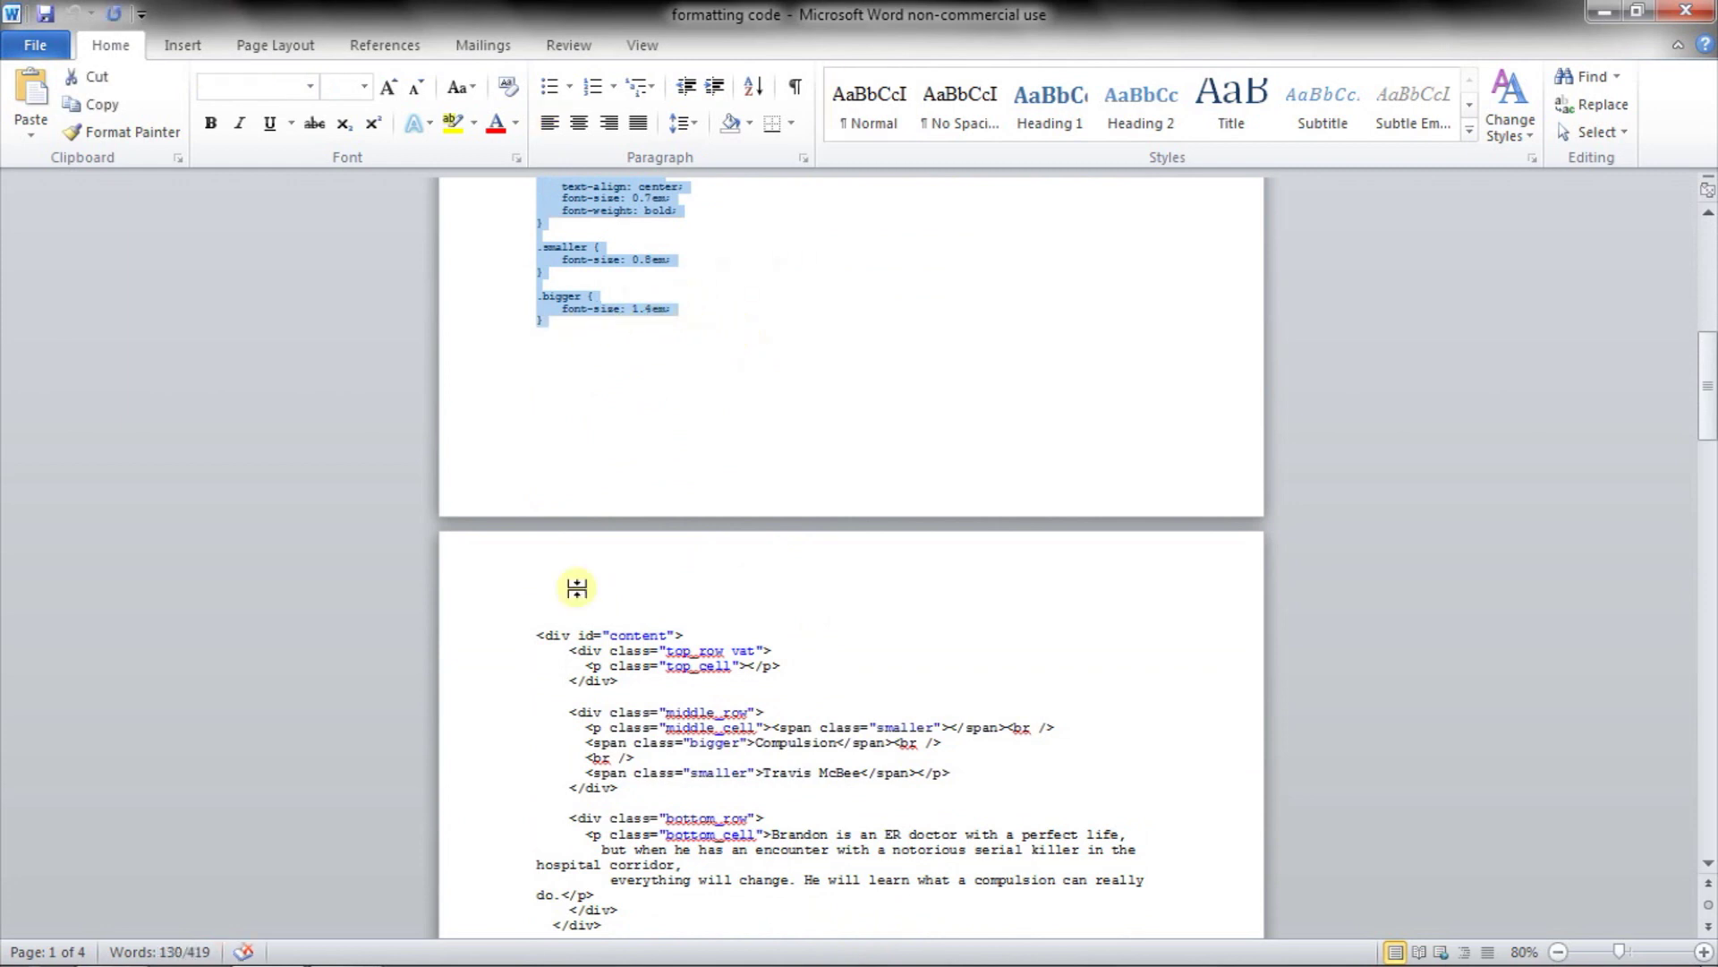
{"action": "scroll", "coordinate": [537, 645], "scroll_direction": "up", "scroll_amount": 5}
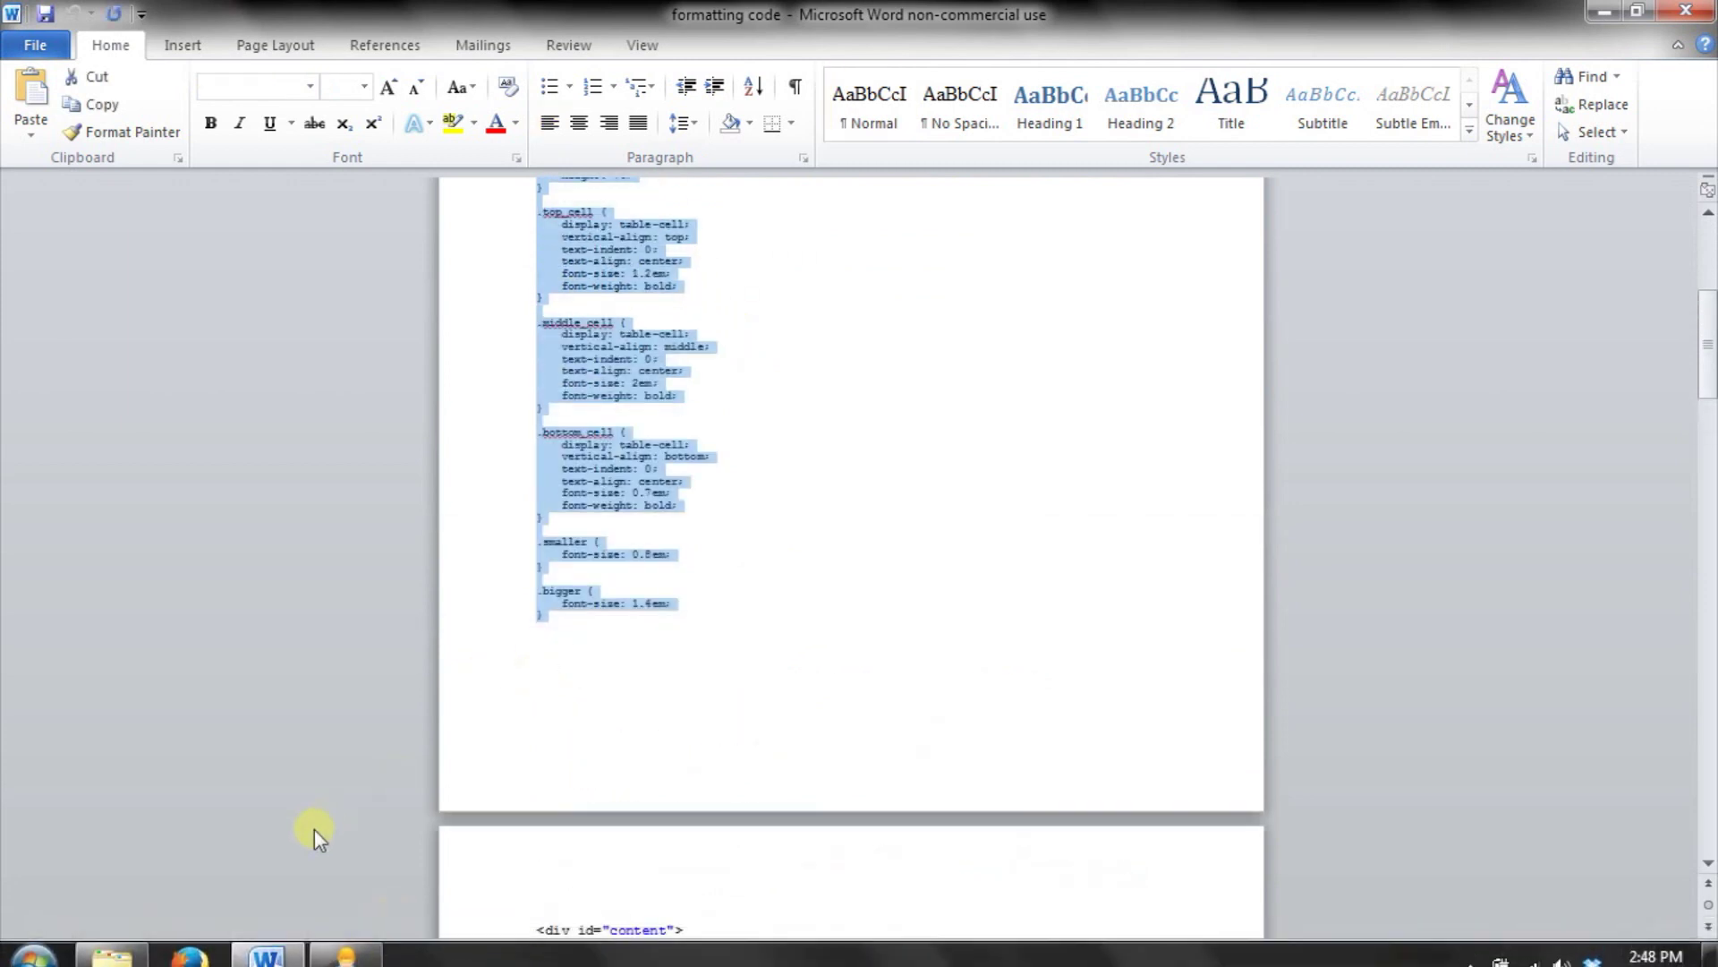
{"action": "left_click", "coordinate": [268, 947]}
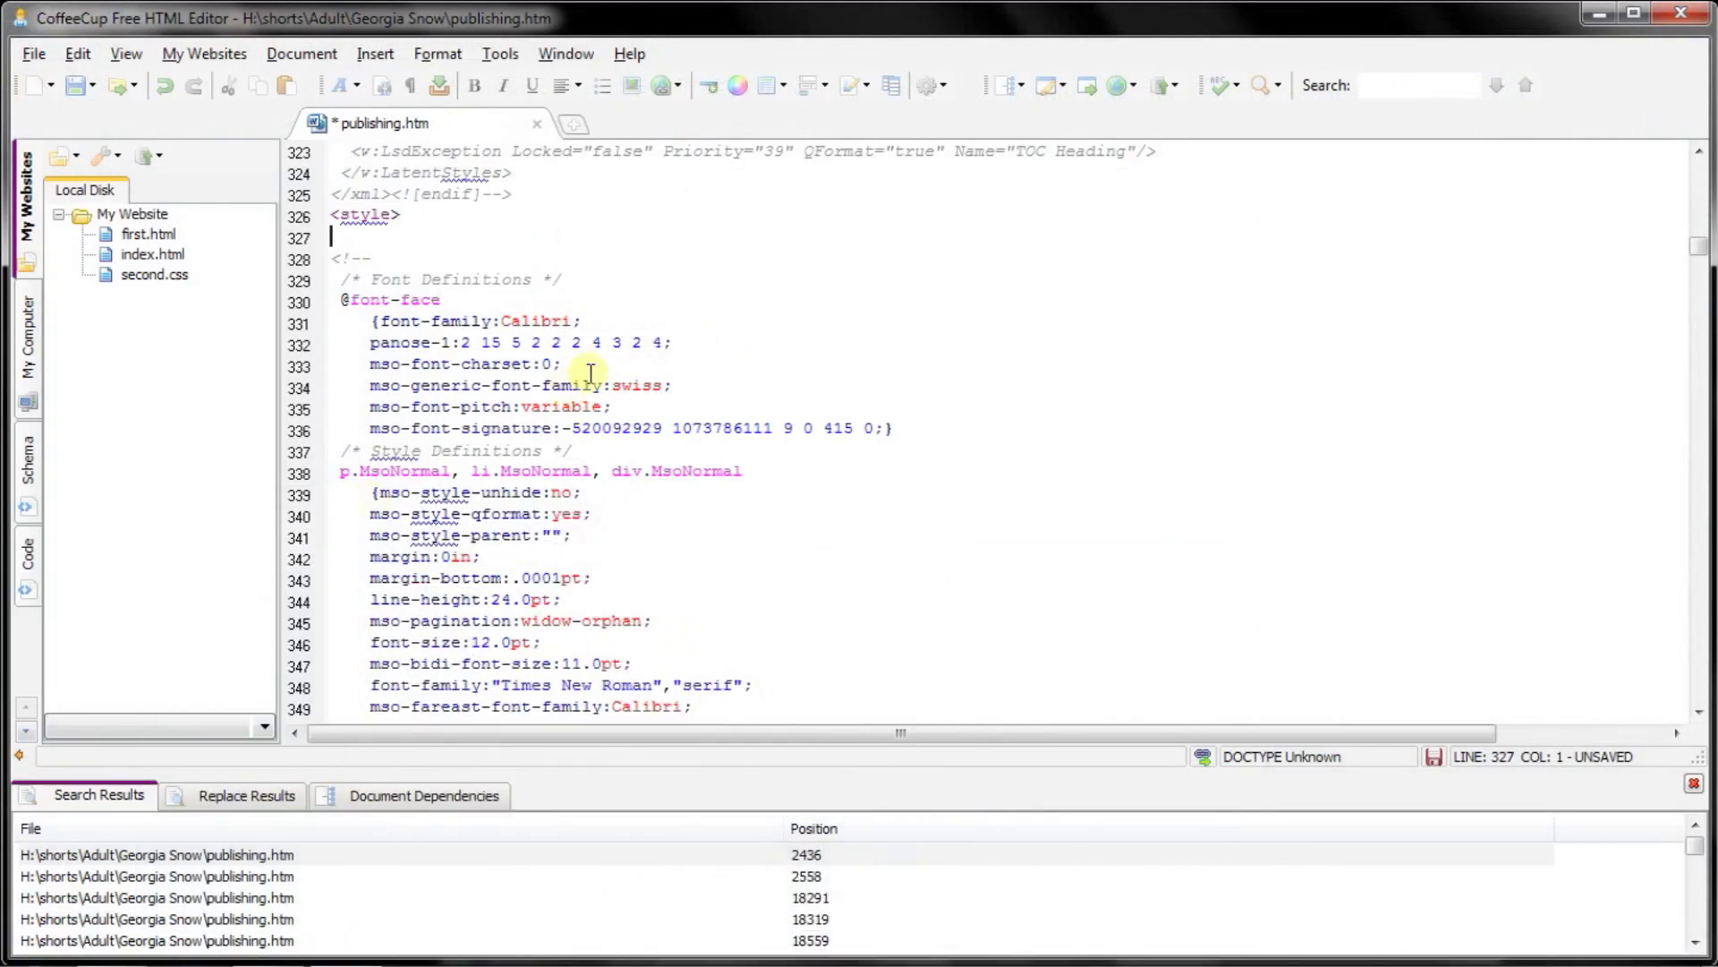
{"action": "key", "text": "ctrl+v"}
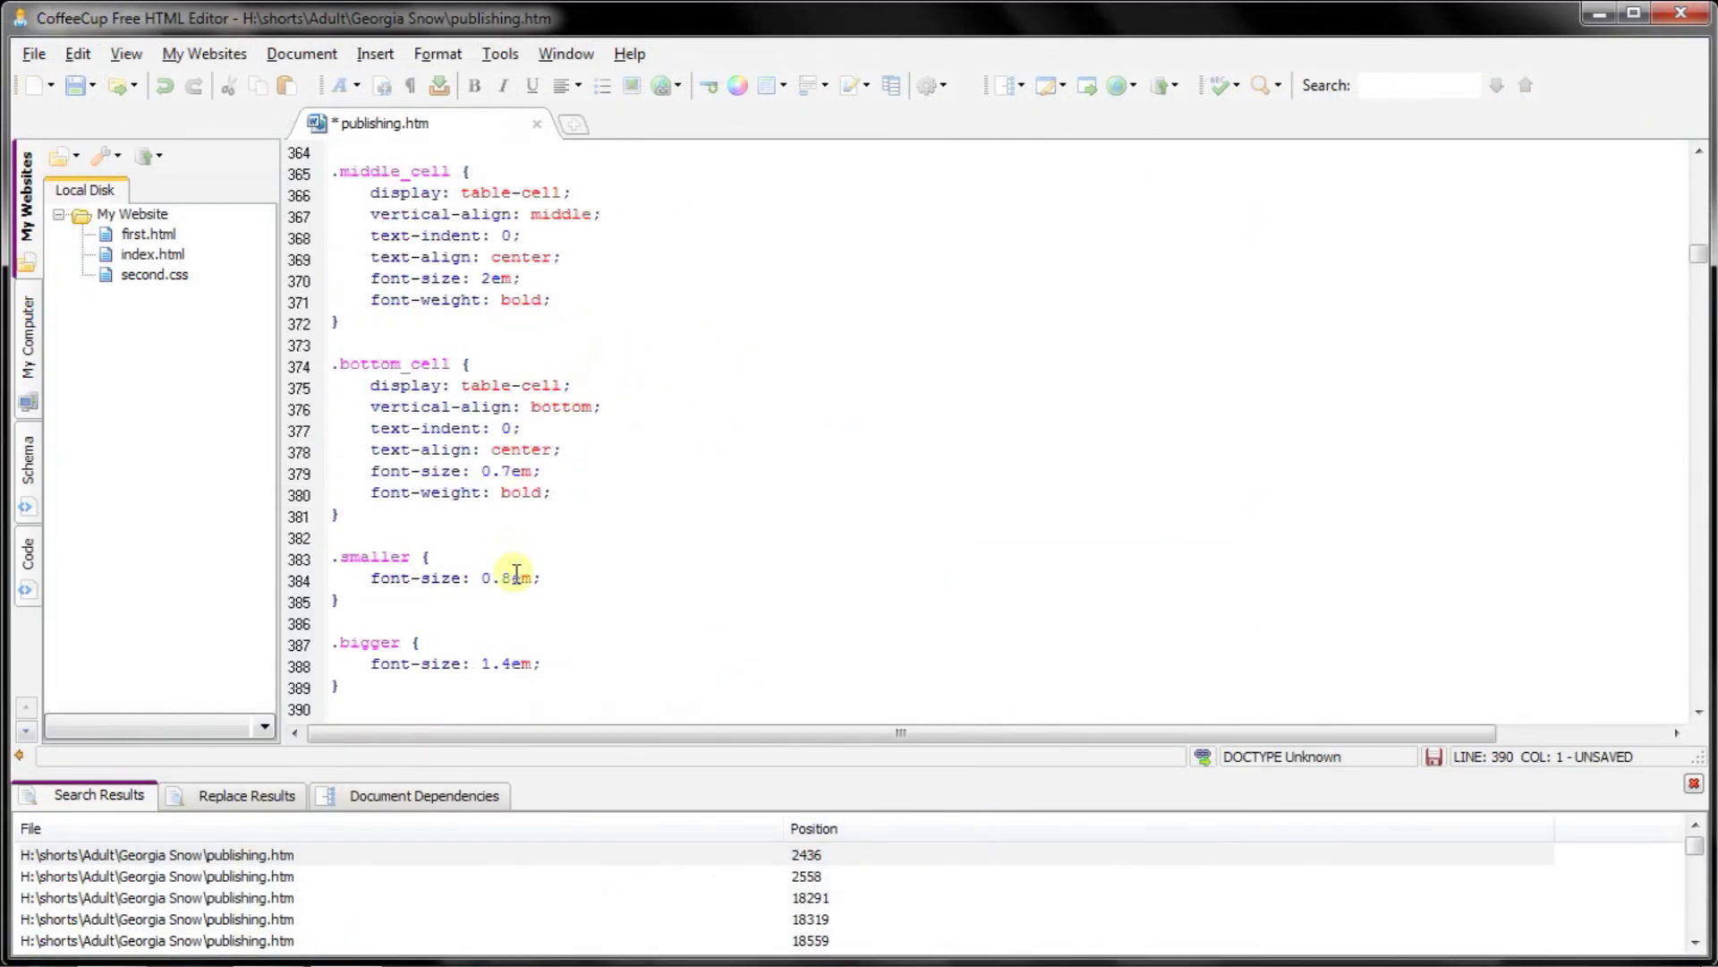
{"action": "scroll", "coordinate": [516, 573], "scroll_direction": "up", "scroll_amount": 2}
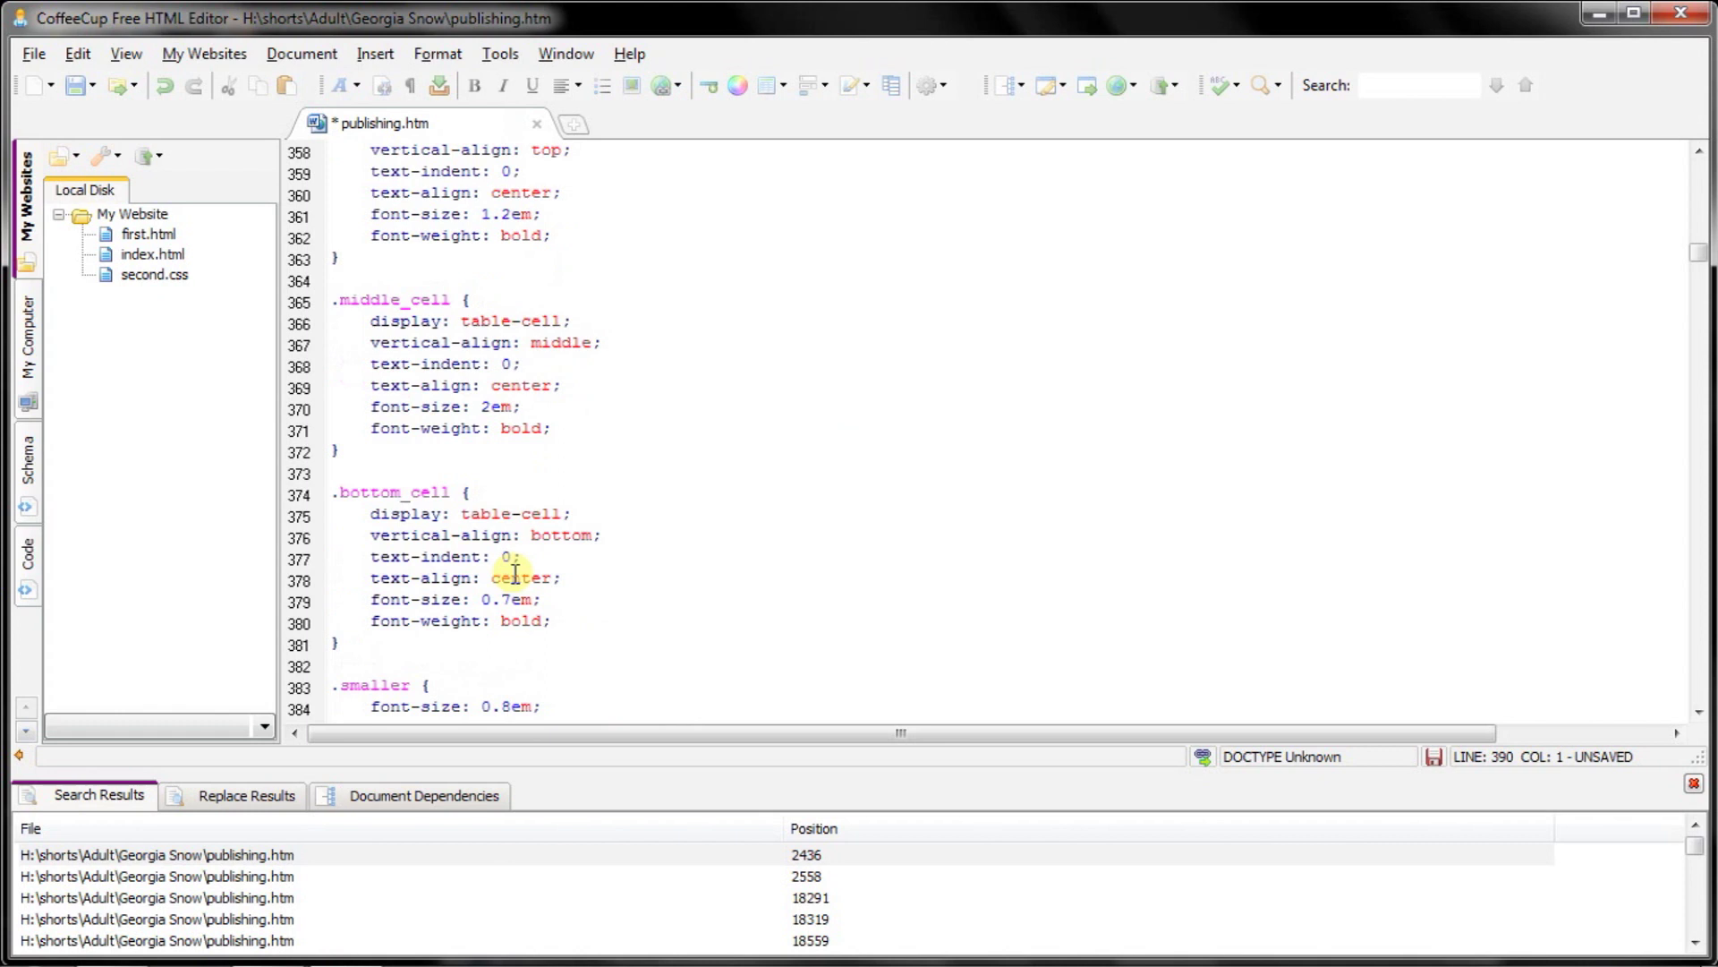
{"action": "left_click", "coordinate": [524, 387]}
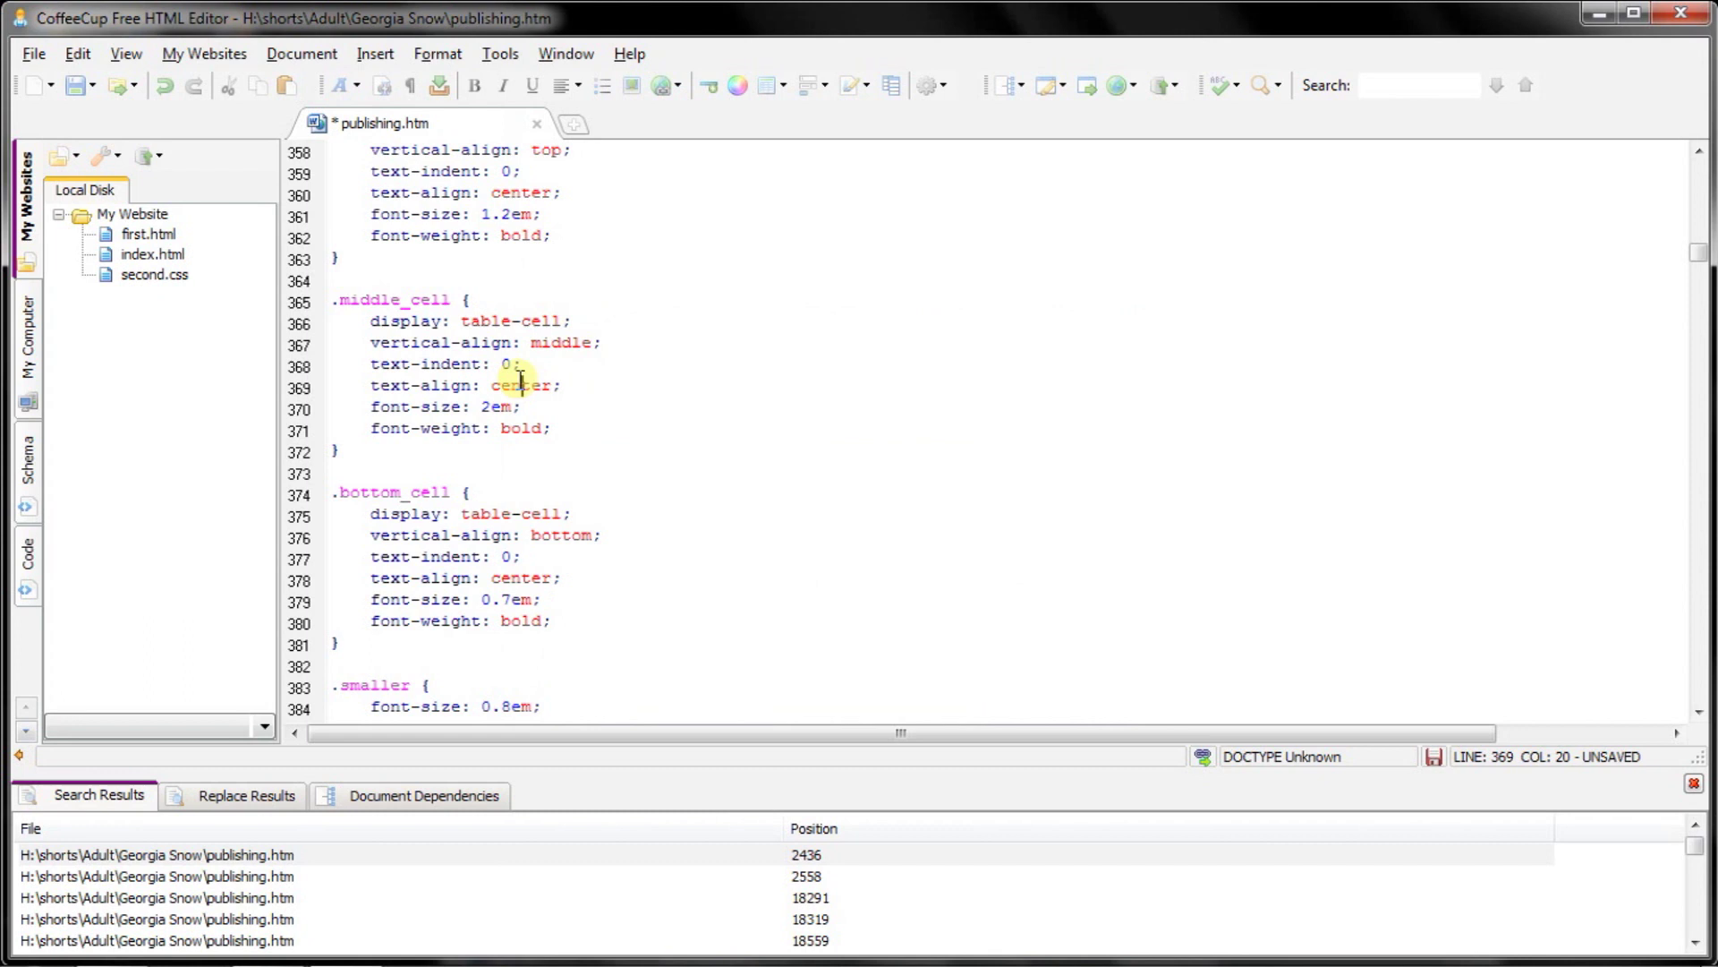
{"action": "key", "text": "ctrl+f"}
Search publishing.htm for the author's name and select the WordSection1 title-page block, lines 577–588
{"action": "type", "text": "trav"}
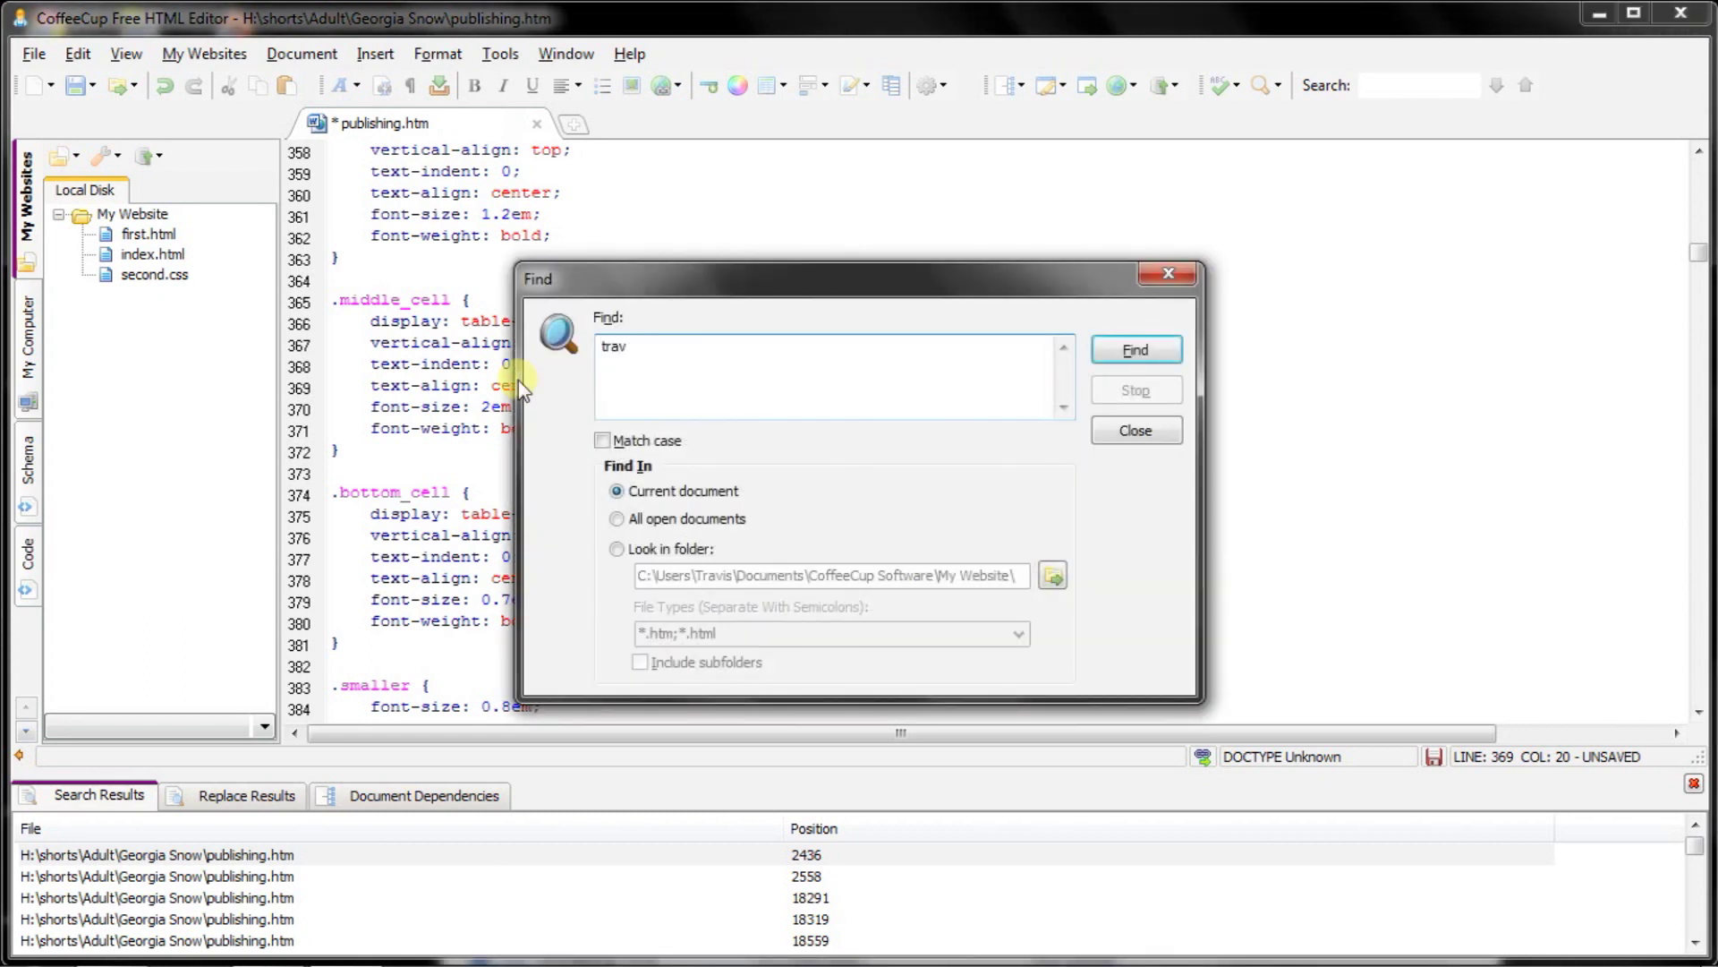
{"action": "type", "text": "is mcbee"}
{"action": "key", "text": "Return"}
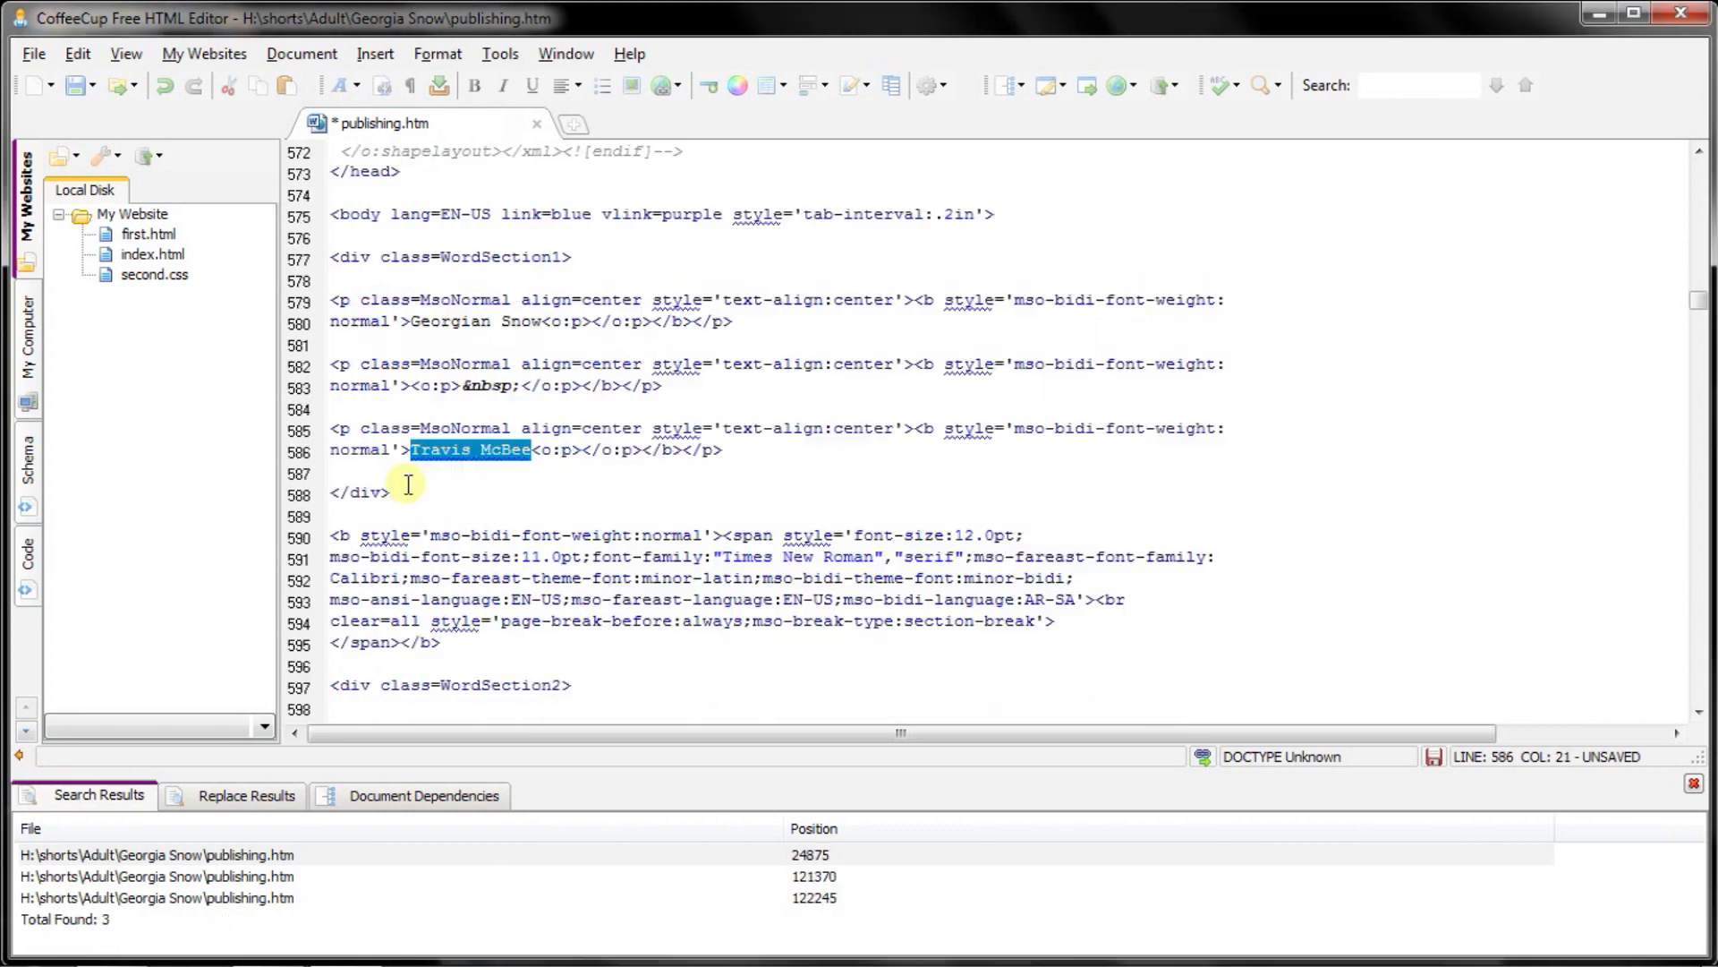
{"action": "left_click", "coordinate": [491, 449]}
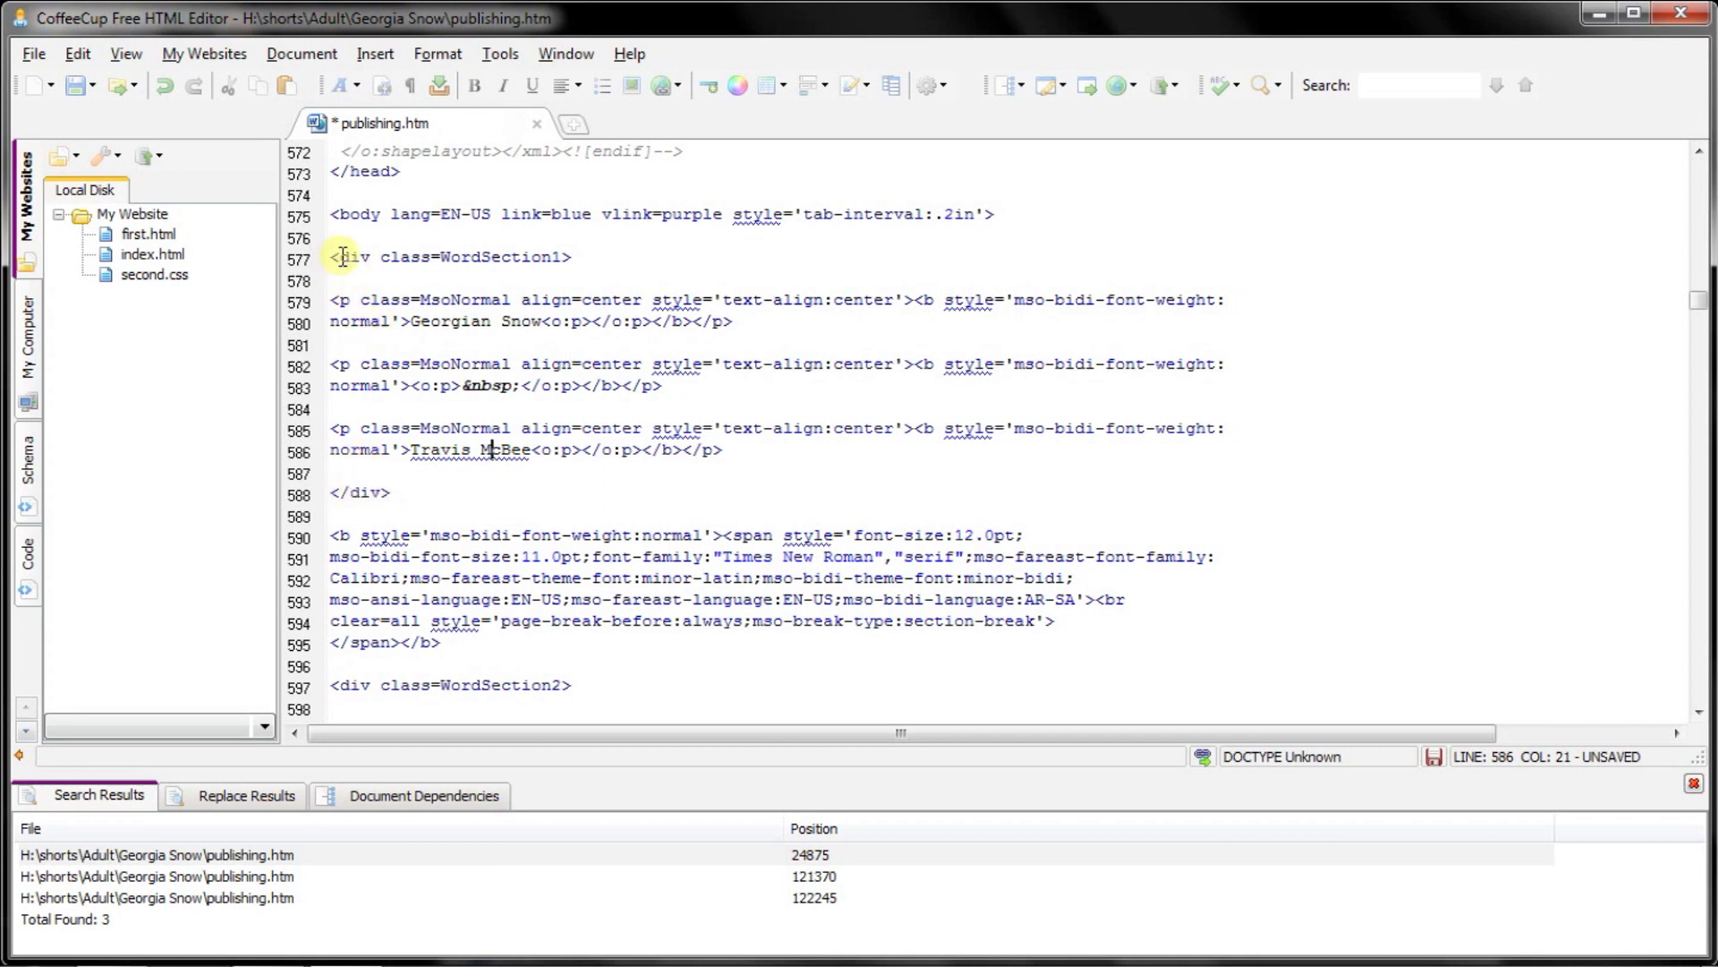
{"action": "left_click_drag", "start_coordinate": [391, 492], "coordinate": [315, 264]}
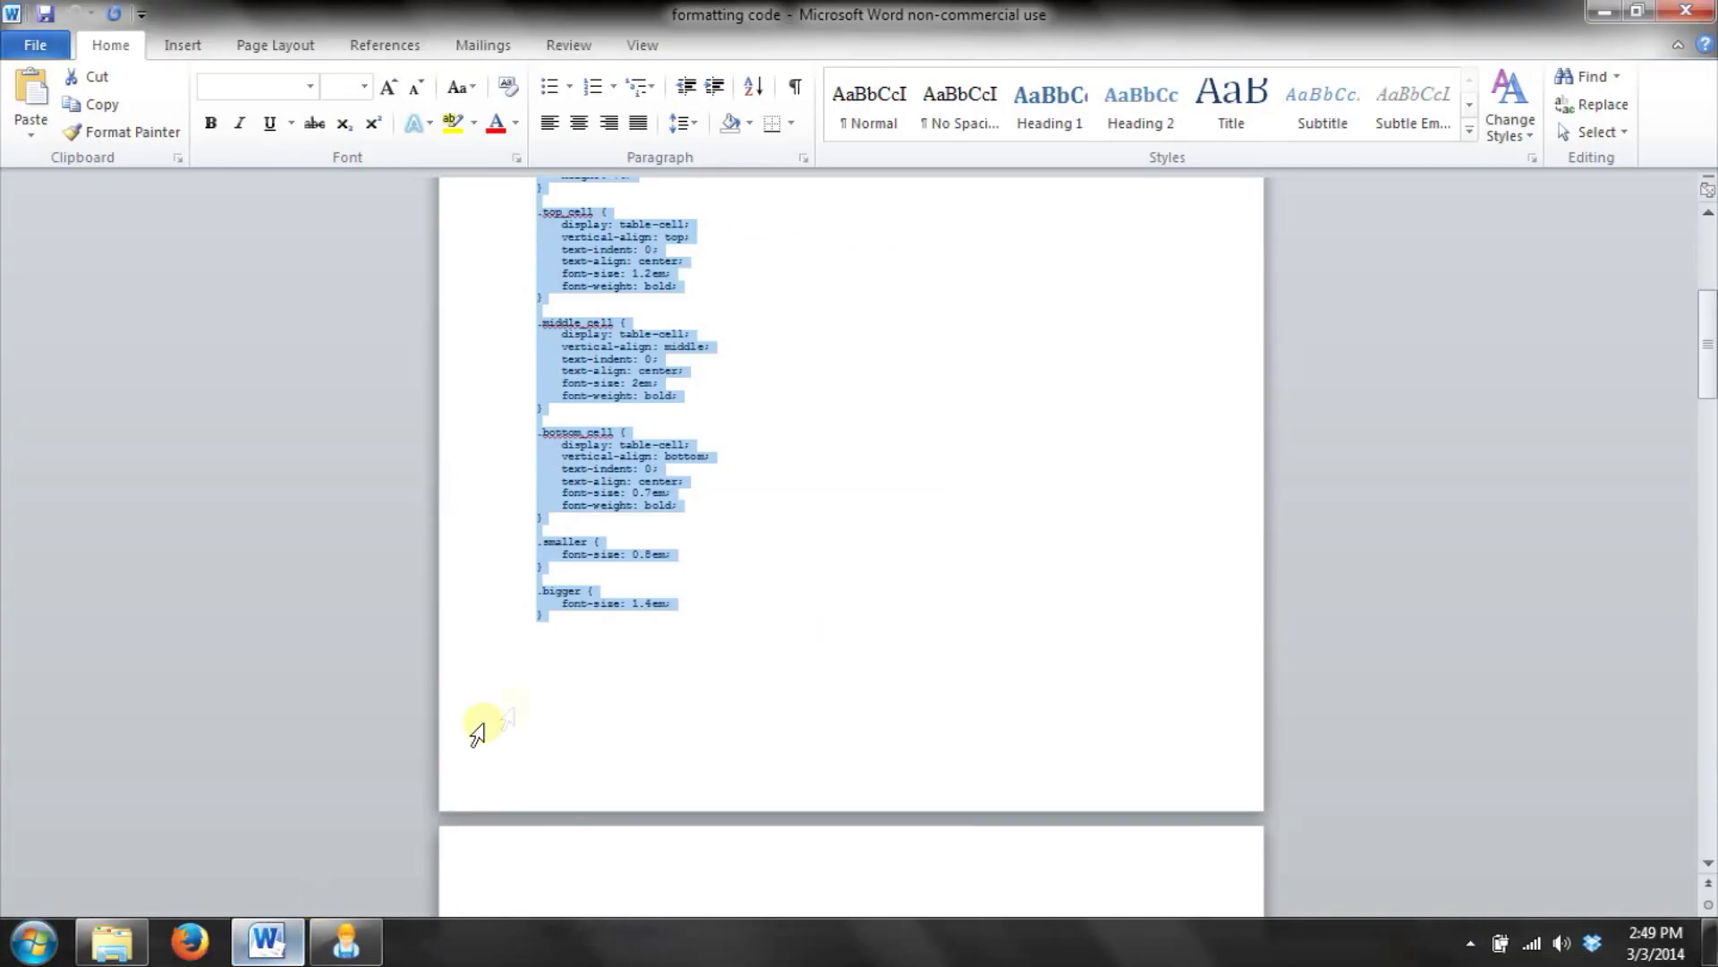
Paste the copied content-div cover markup from Word over the selected WordSection1 block
{"action": "scroll", "coordinate": [502, 716], "scroll_direction": "down", "scroll_amount": 8}
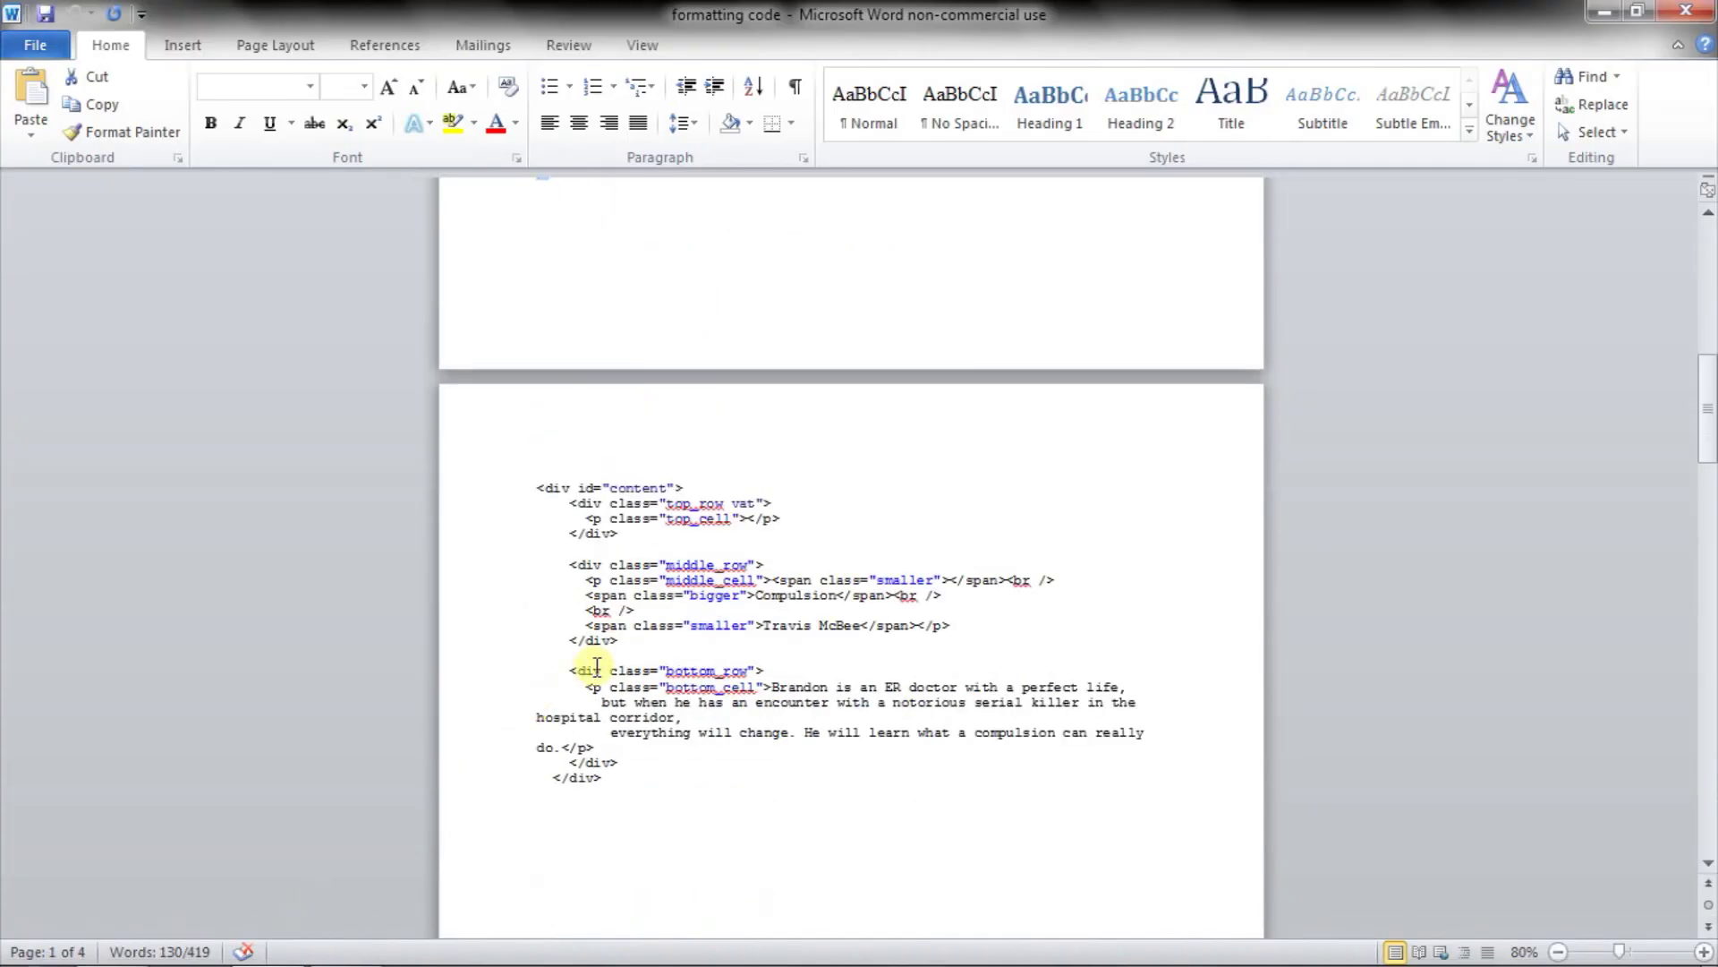
{"action": "left_click_drag", "start_coordinate": [622, 781], "coordinate": [505, 481]}
{"action": "key", "text": "ctrl+c"}
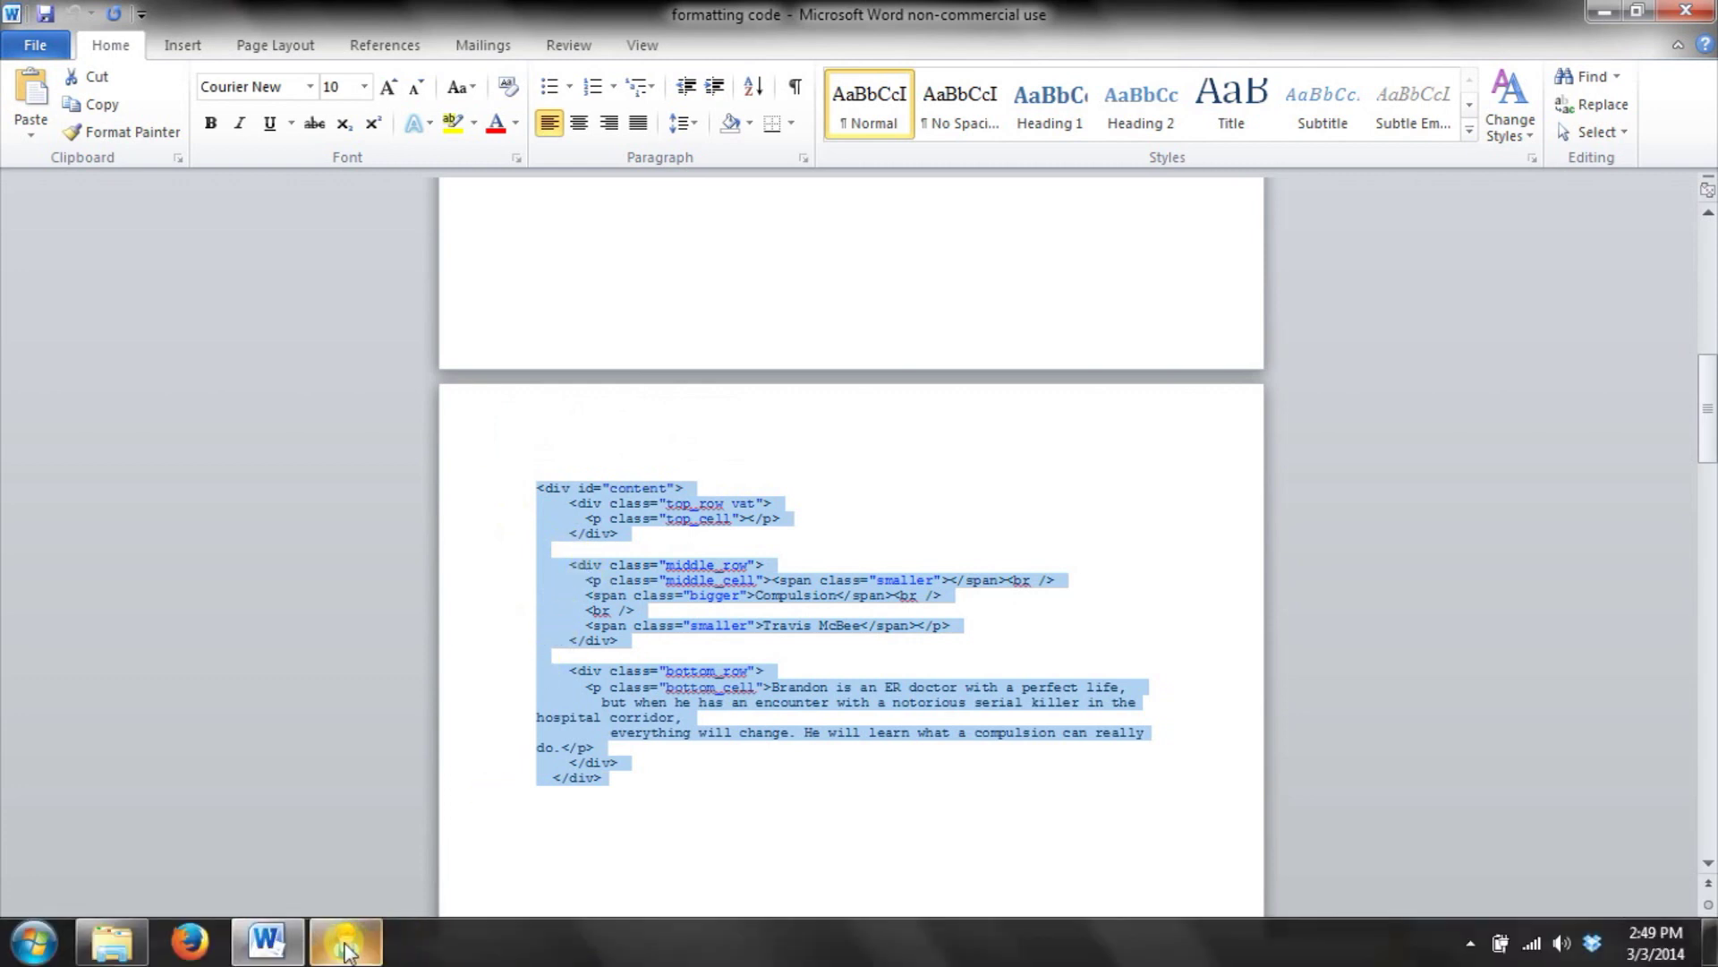
{"action": "left_click", "coordinate": [346, 950]}
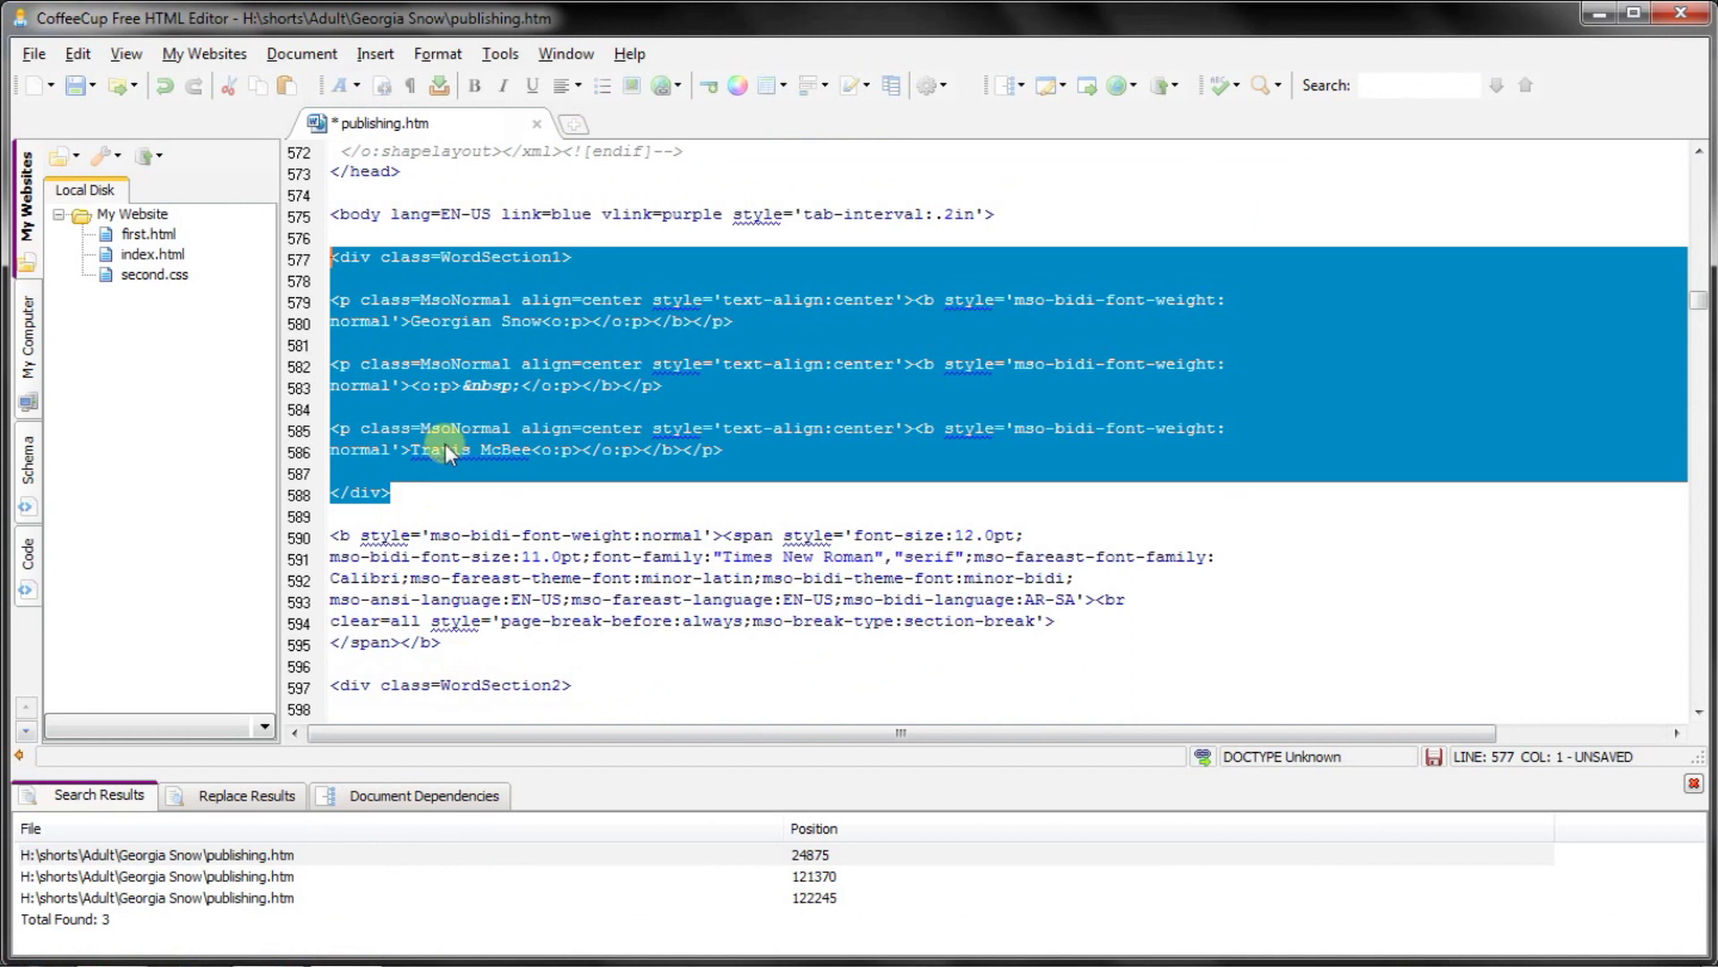
{"action": "key", "text": "ctrl+v"}
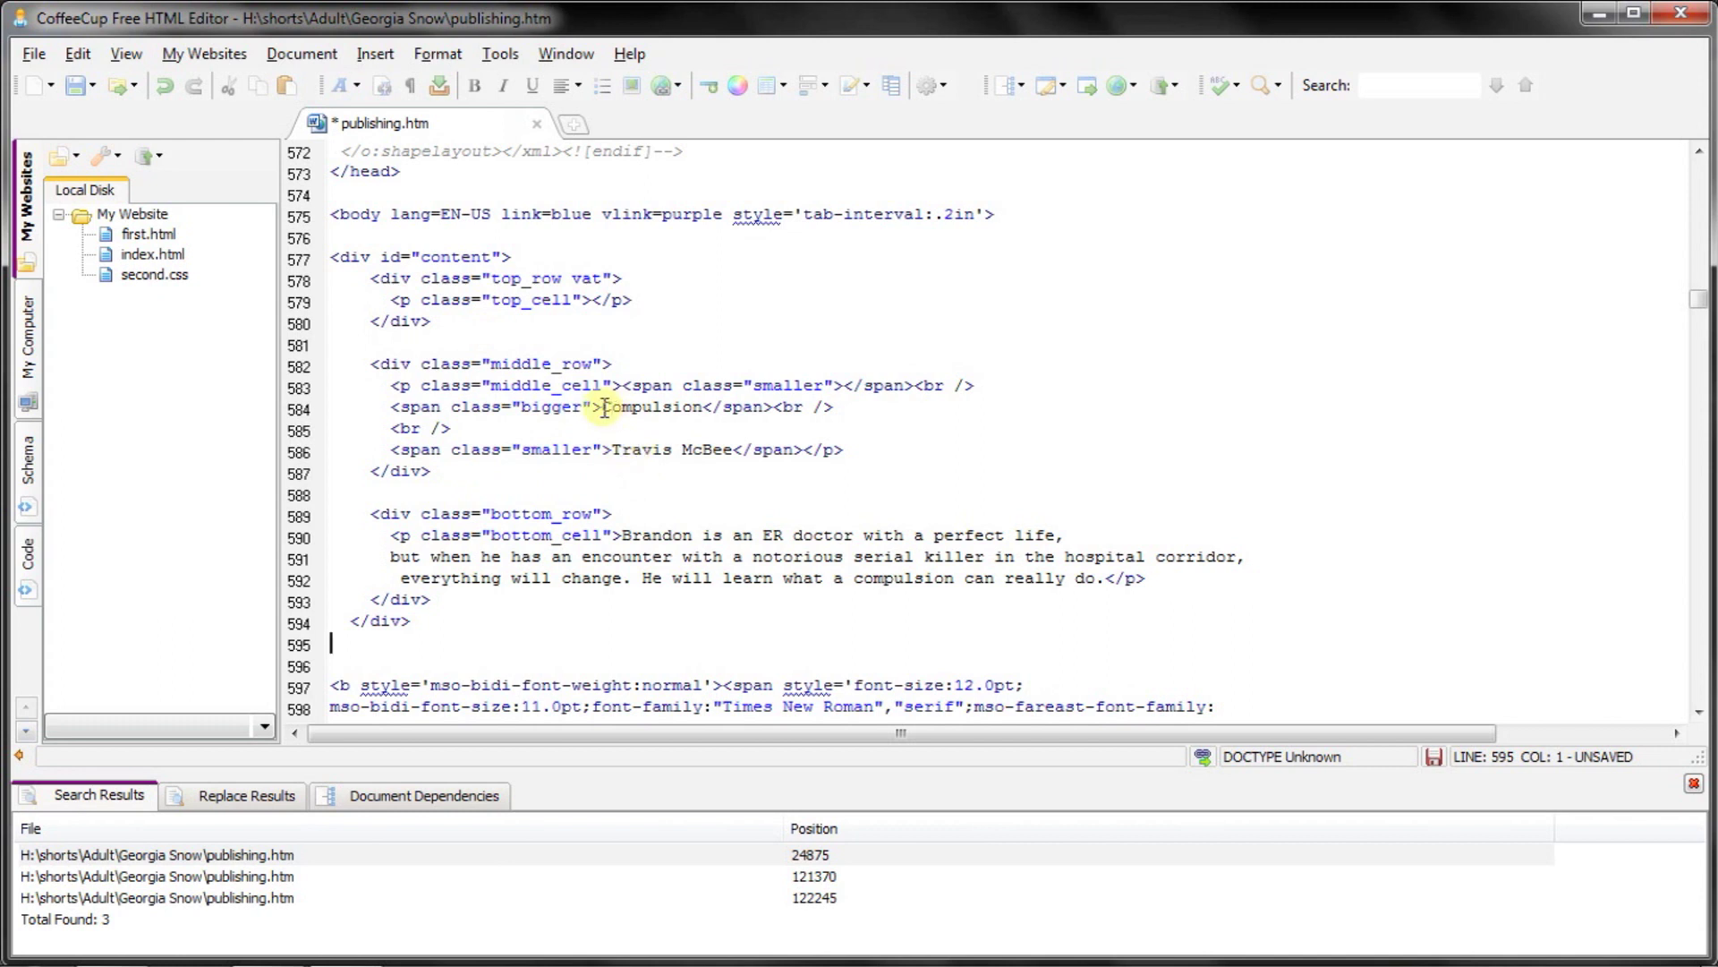
{"action": "left_click_drag", "start_coordinate": [603, 407], "coordinate": [705, 404]}
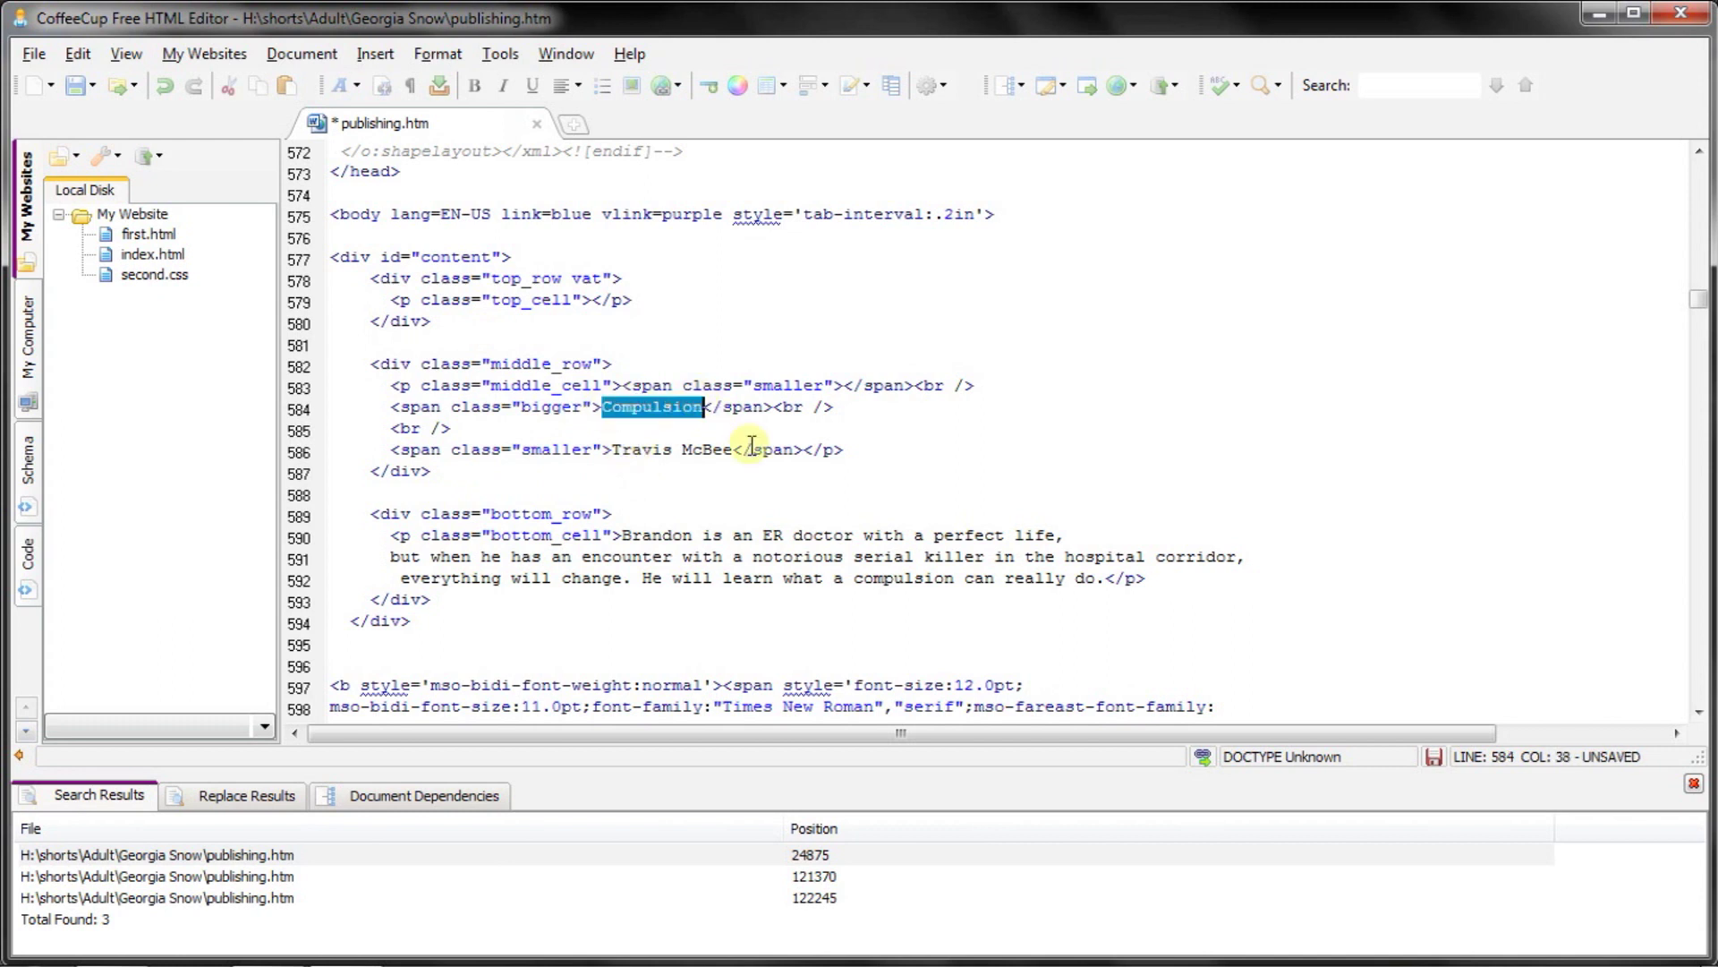
Change the cover title from Compulsion to 'Georgian Snow'
{"action": "type", "text": "Georgia"}
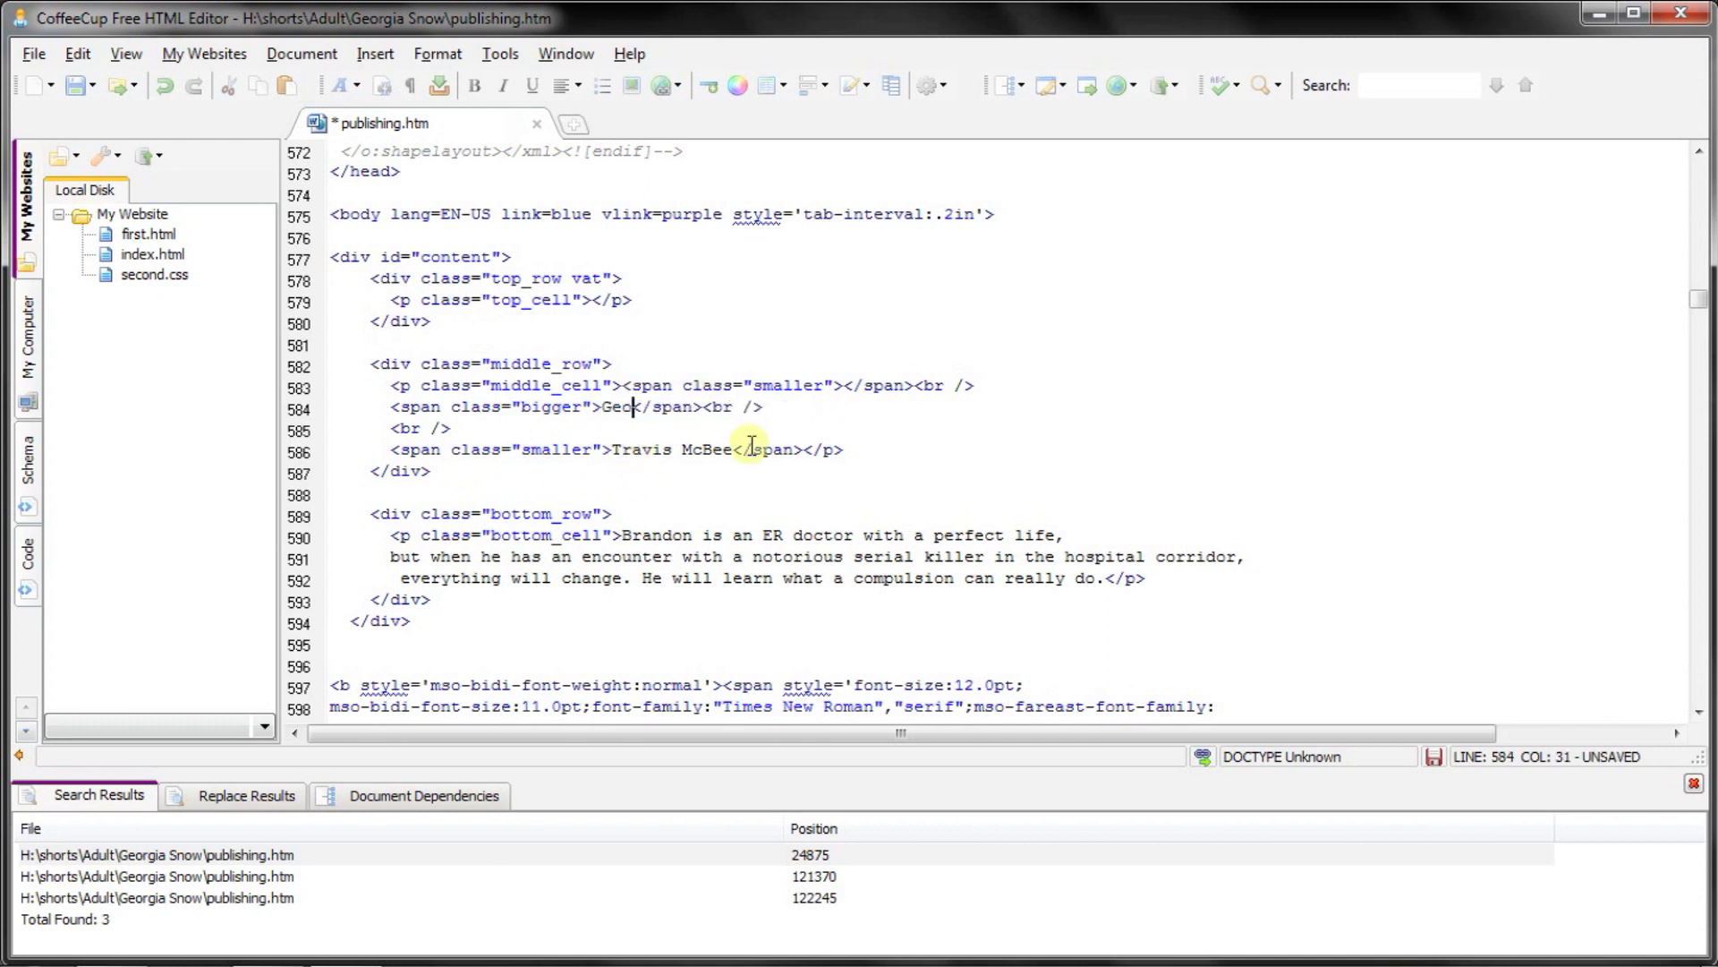
{"action": "type", "text": "n "}
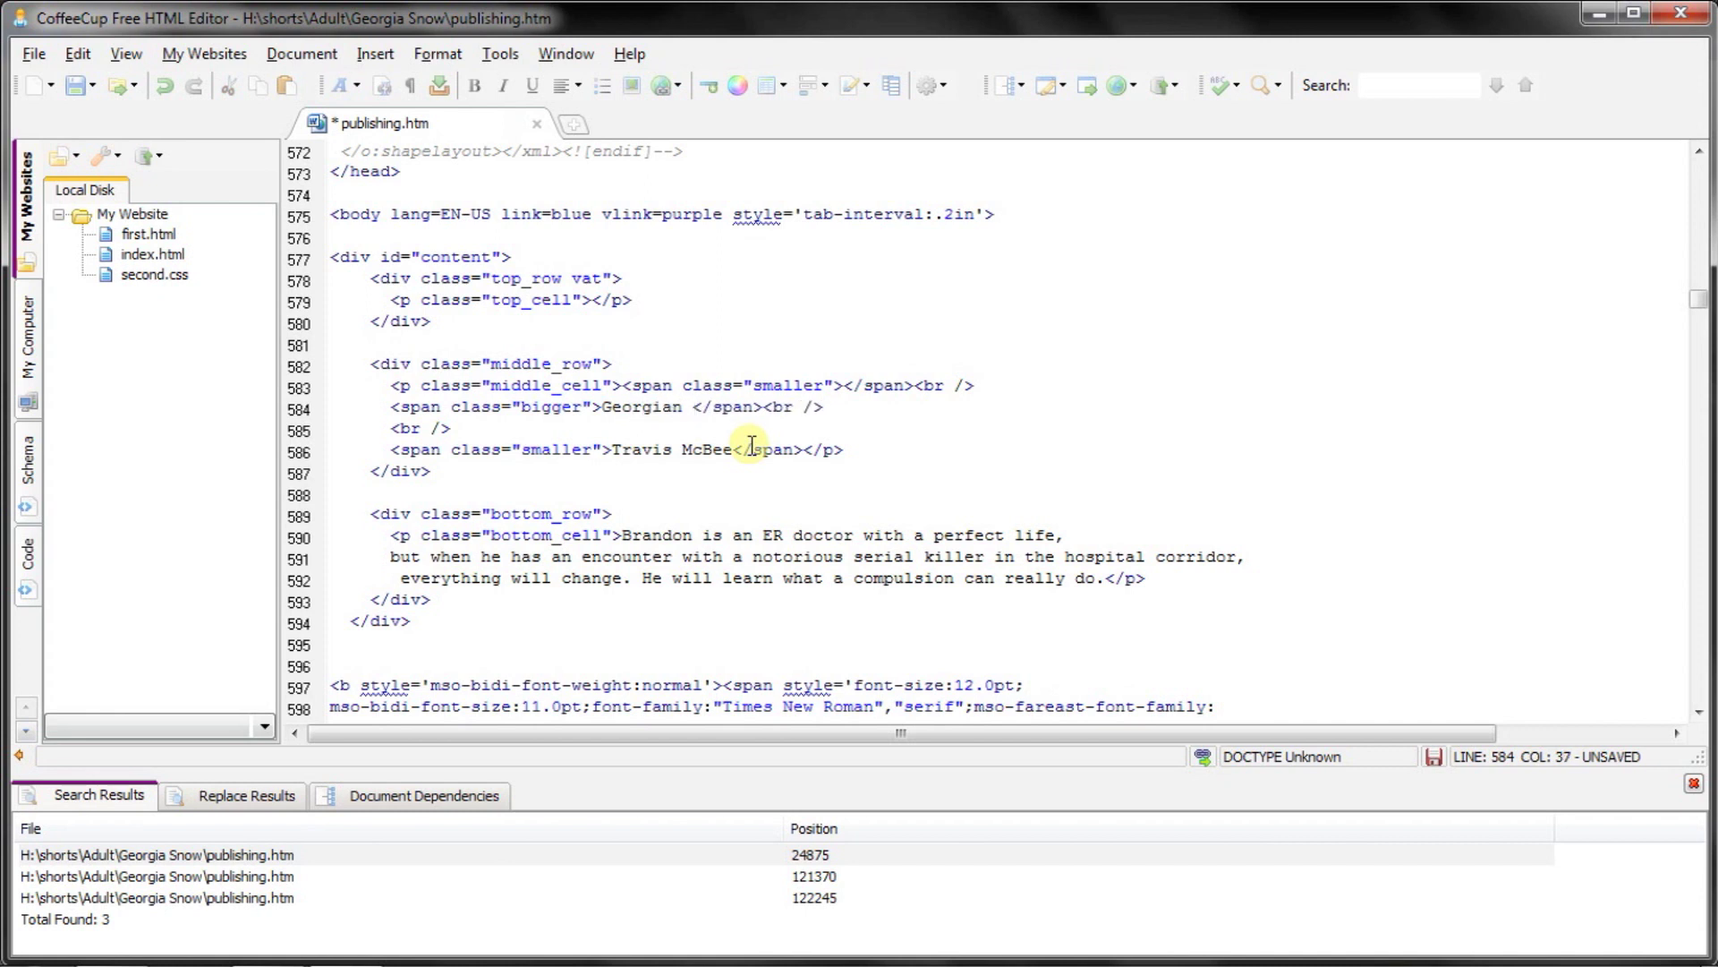
{"action": "type", "text": "SNow"}
{"action": "key", "text": "BackSpace"}
{"action": "key", "text": "BackSpace"}
{"action": "key", "text": "BackSpace"}
{"action": "type", "text": "now"}
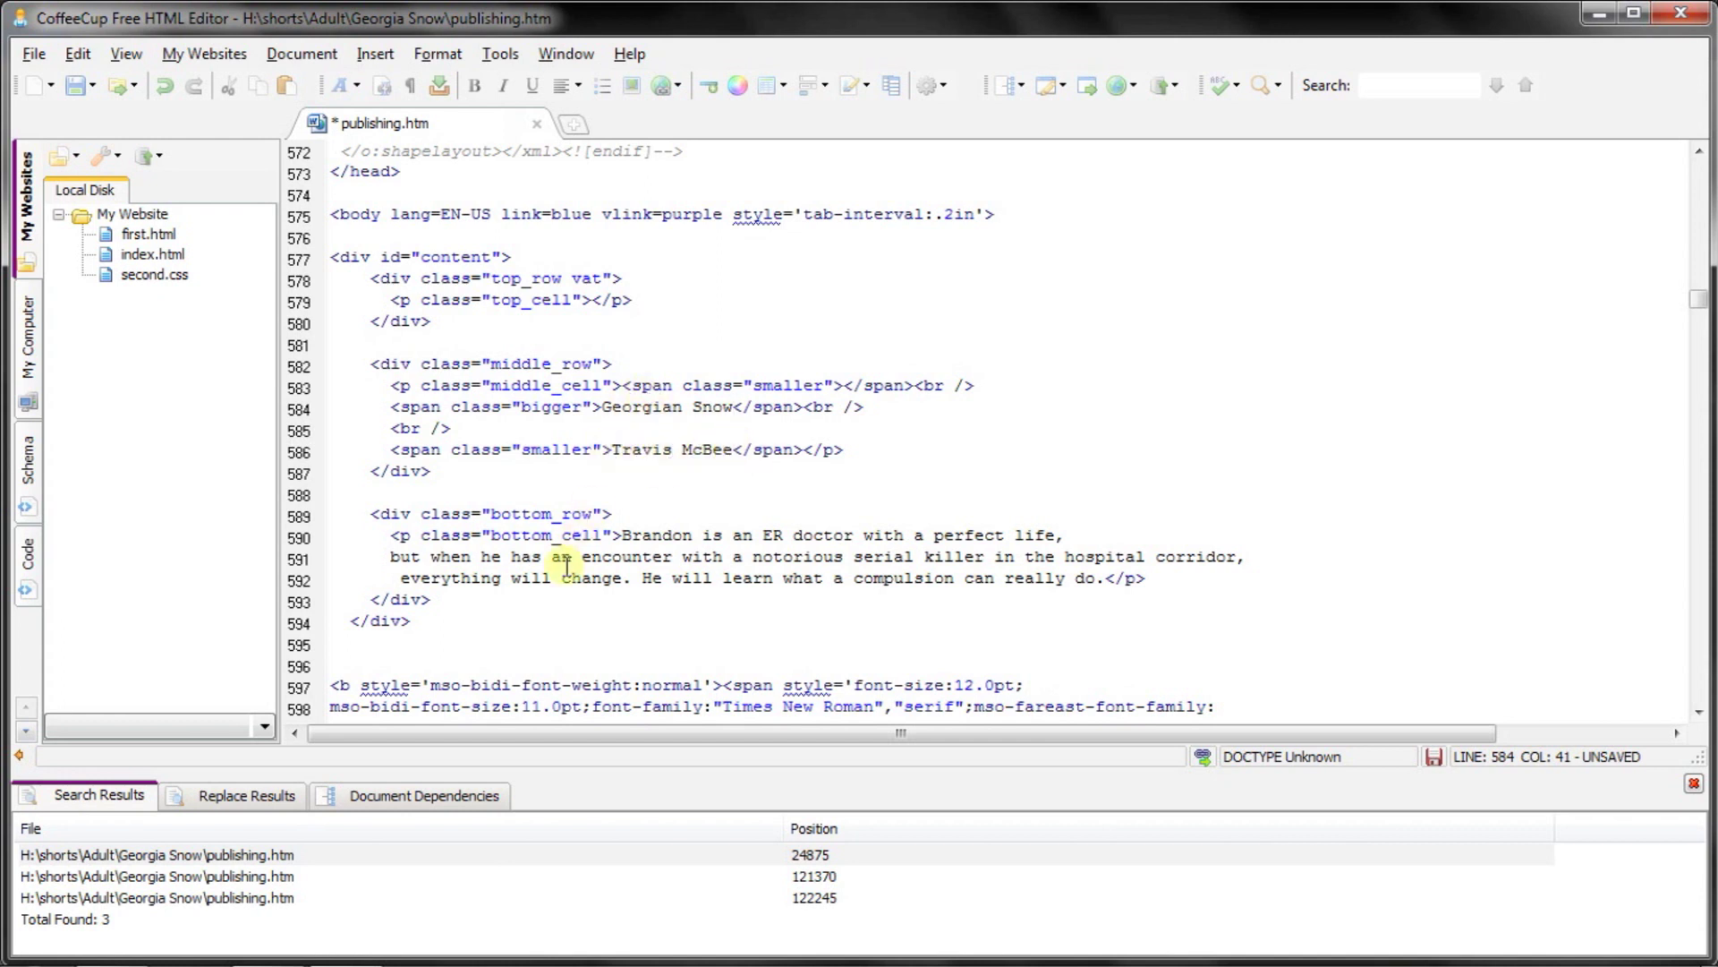
Delete the description blurb in the bottom cell
{"action": "left_click_drag", "start_coordinate": [623, 535], "coordinate": [1094, 578]}
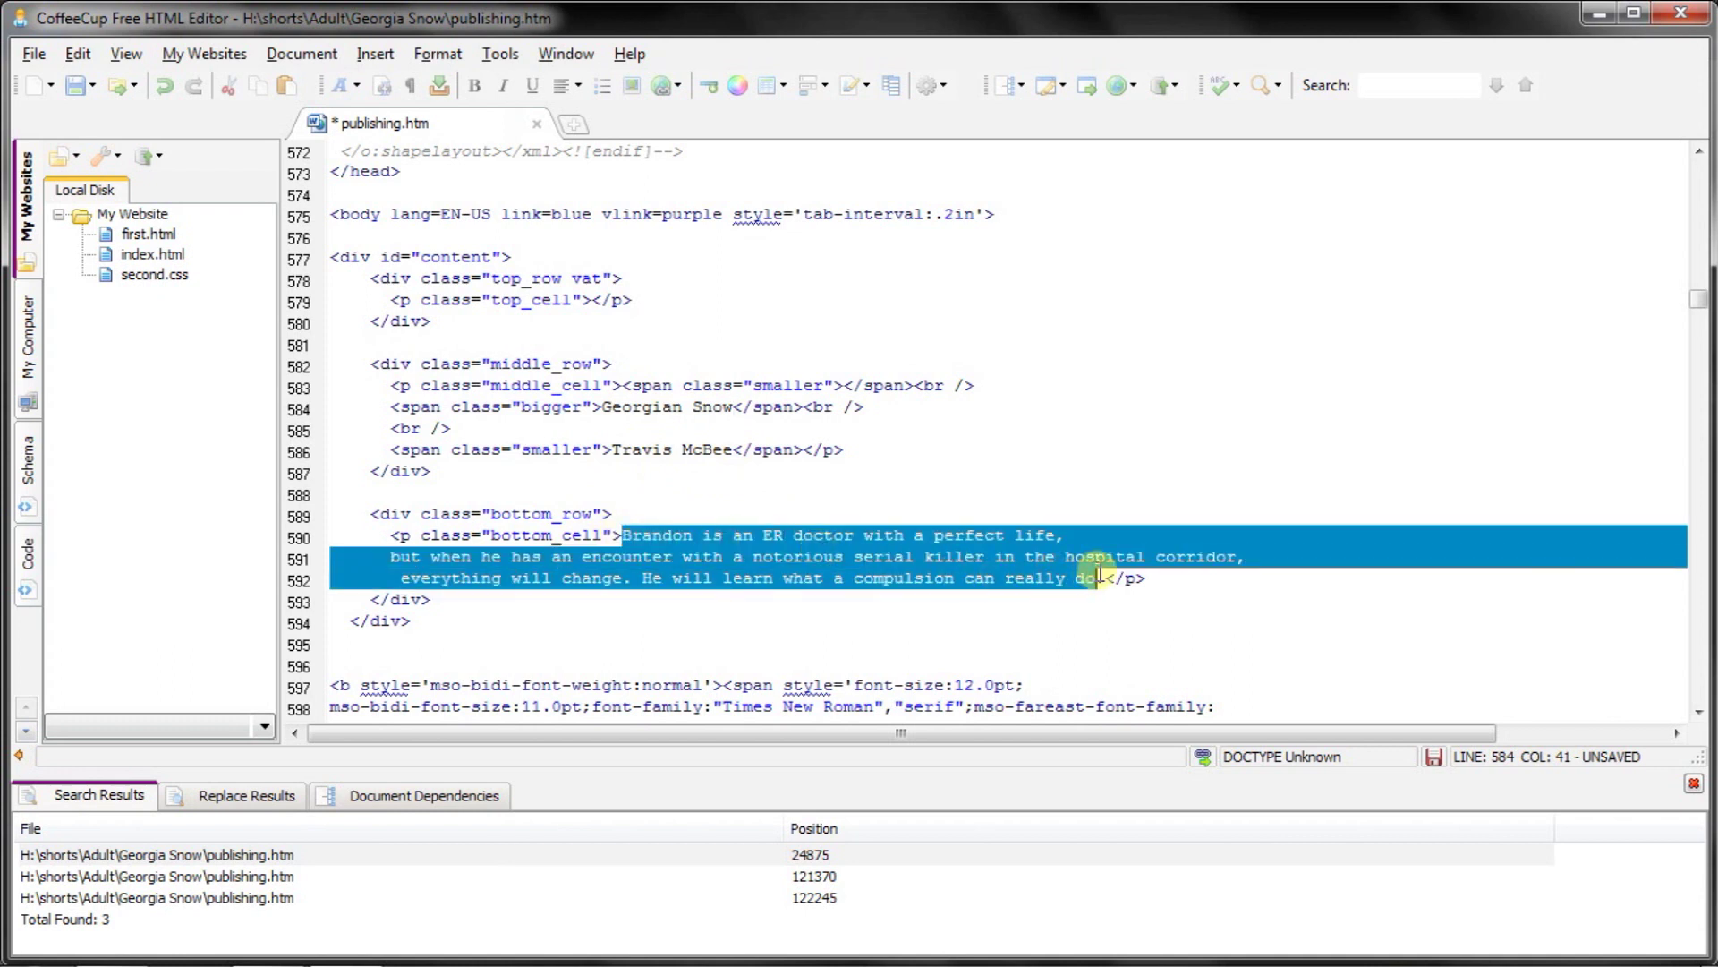
{"action": "left_click_drag", "start_coordinate": [1106, 578], "coordinate": [1107, 578]}
{"action": "key", "text": "Delete"}
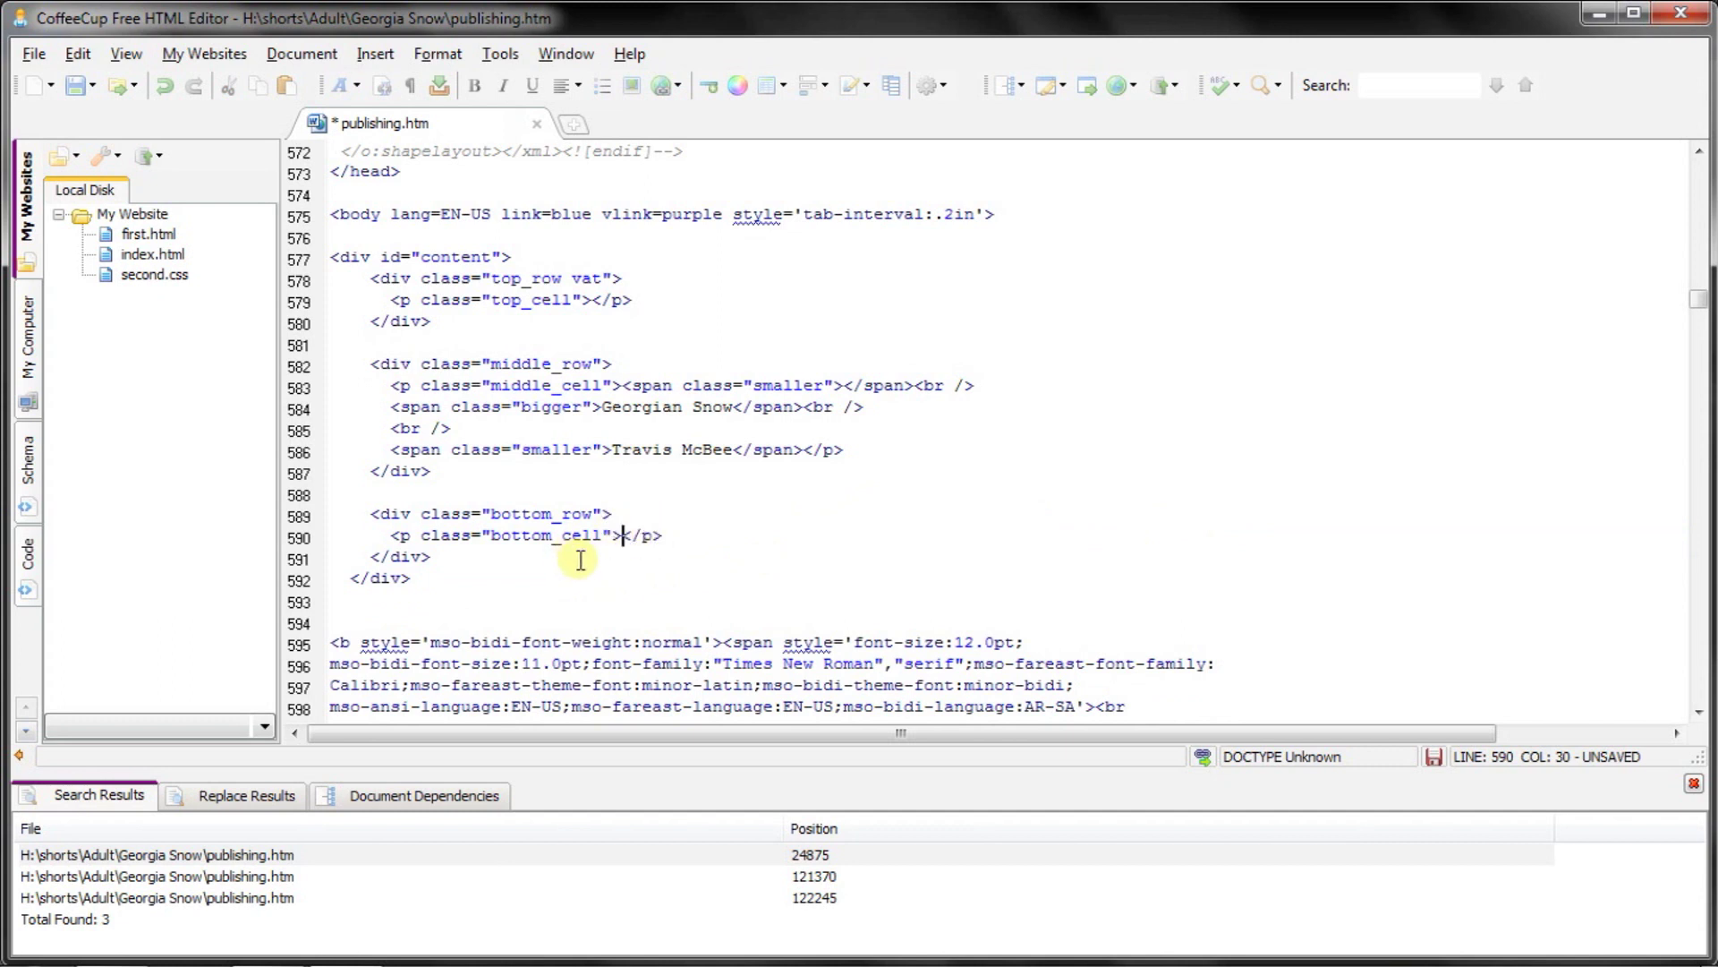
{"action": "scroll", "coordinate": [555, 566], "scroll_direction": "down", "scroll_amount": 6}
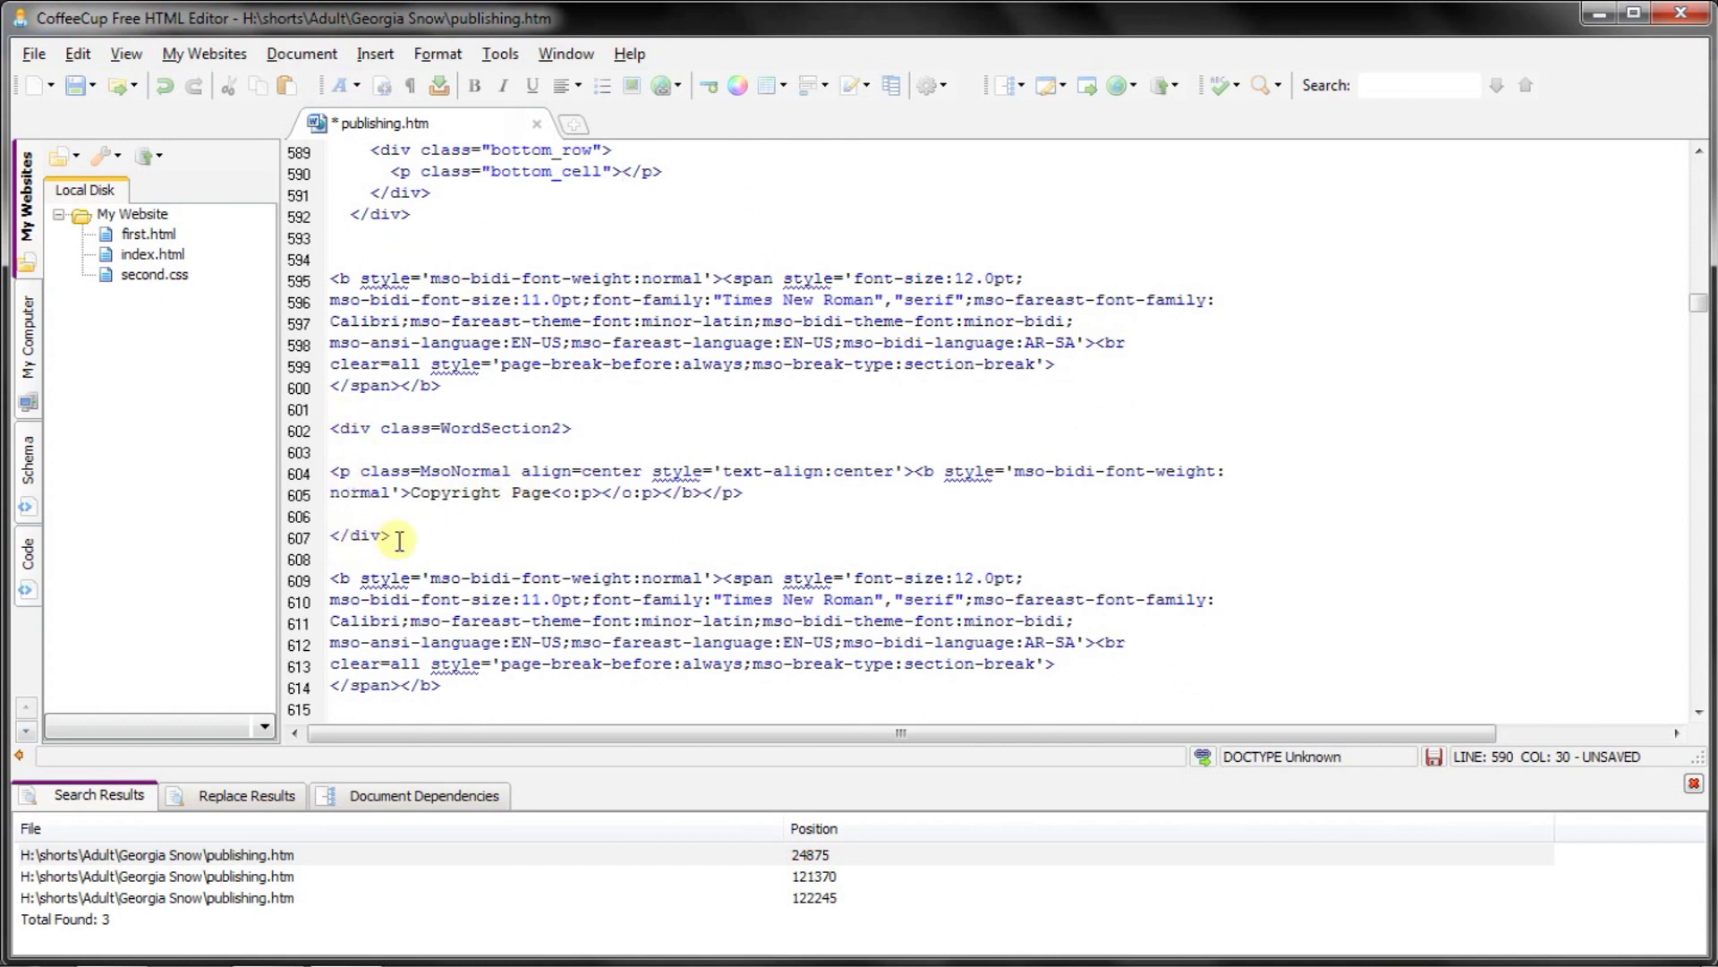
Select the WordSection2 Copyright Page lines and prepare the copyright code block in Word
{"action": "left_click_drag", "start_coordinate": [391, 535], "coordinate": [322, 428]}
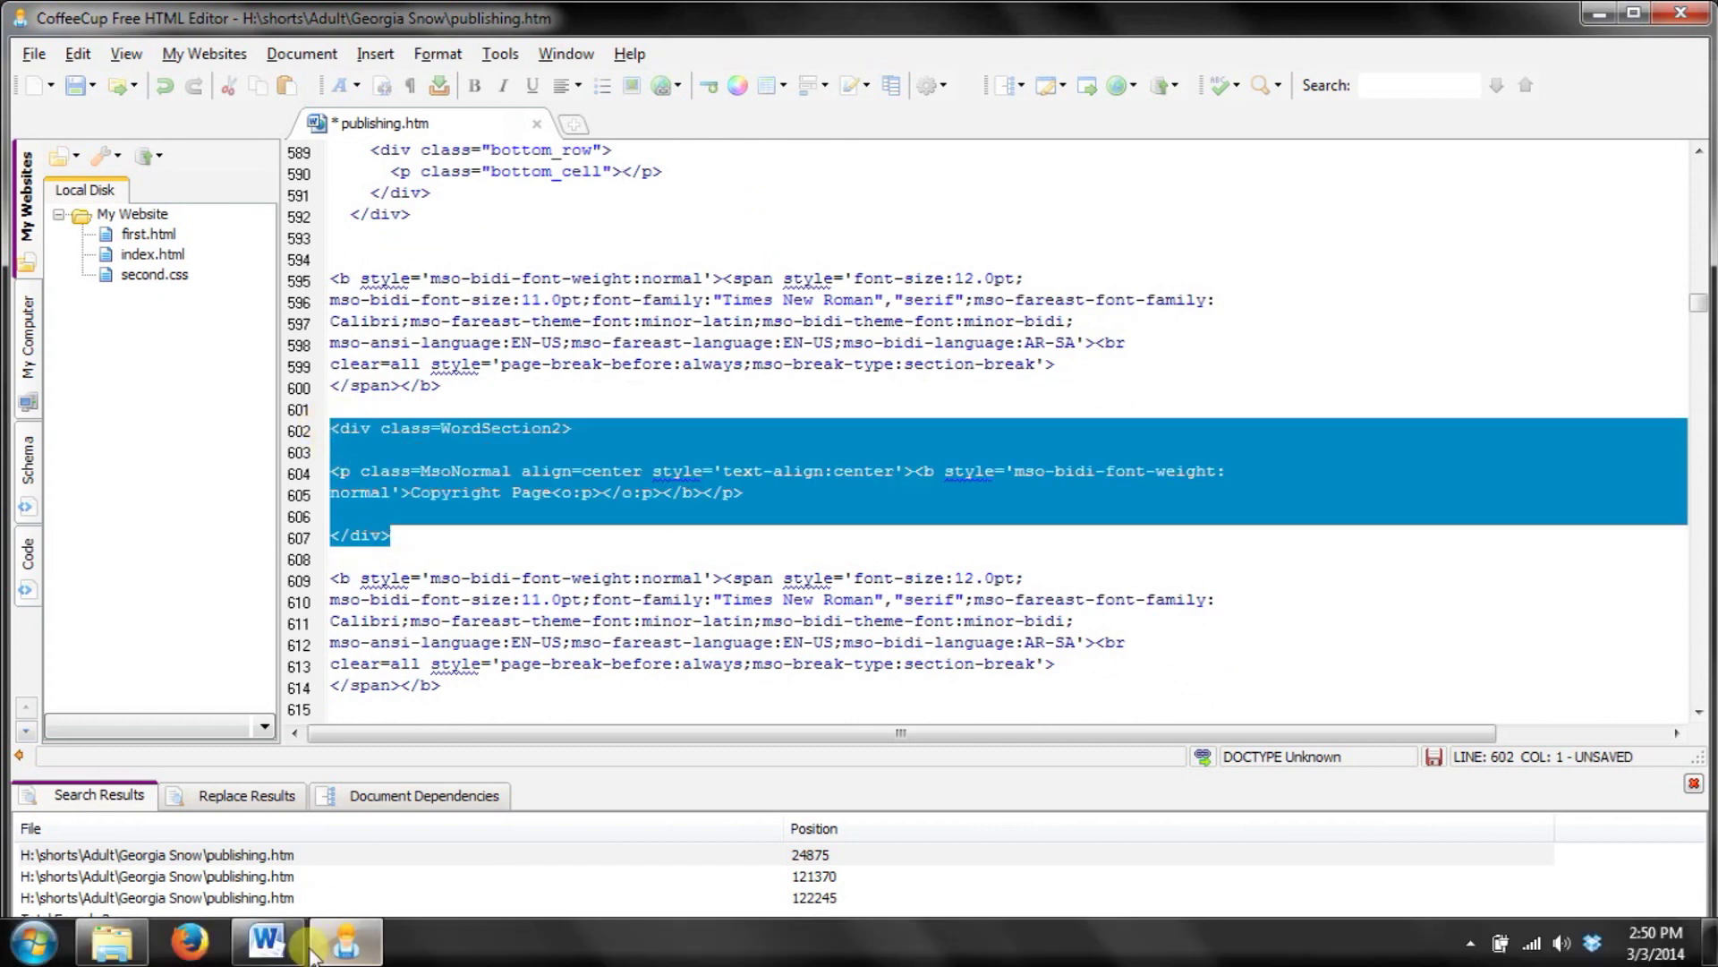
{"action": "left_click", "coordinate": [291, 947]}
{"action": "scroll", "coordinate": [594, 702], "scroll_direction": "down", "scroll_amount": 5}
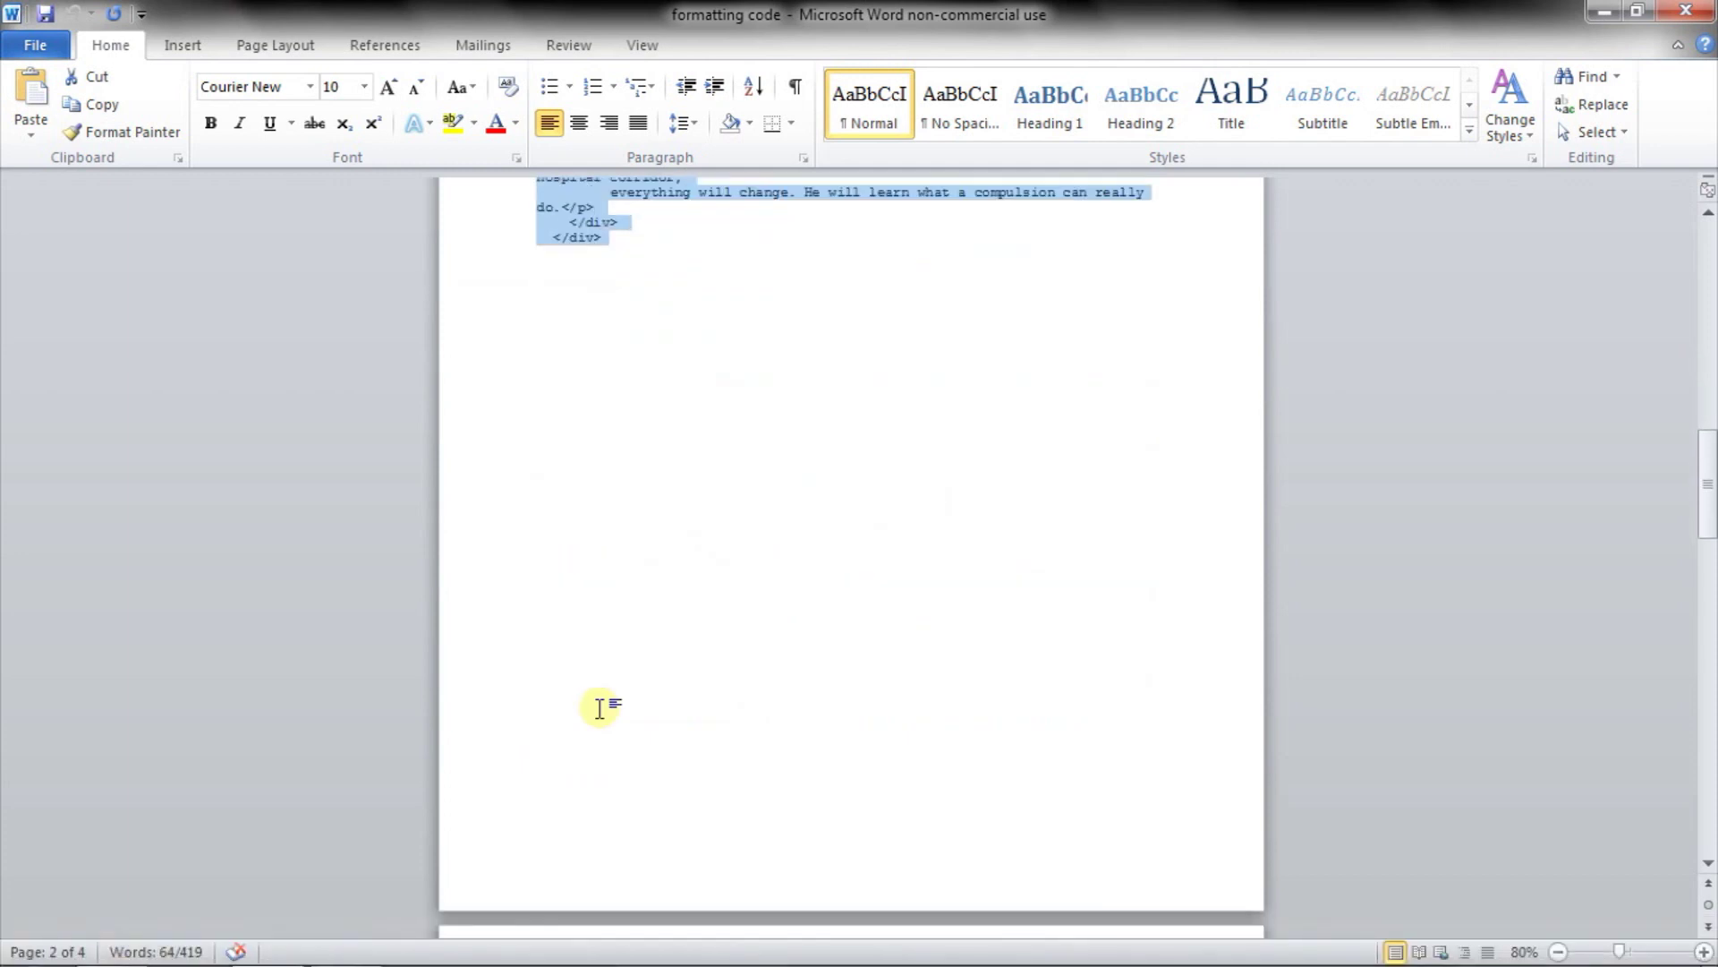
{"action": "key", "text": "ctrl+v"}
{"action": "left_click_drag", "start_coordinate": [609, 676], "coordinate": [511, 283]}
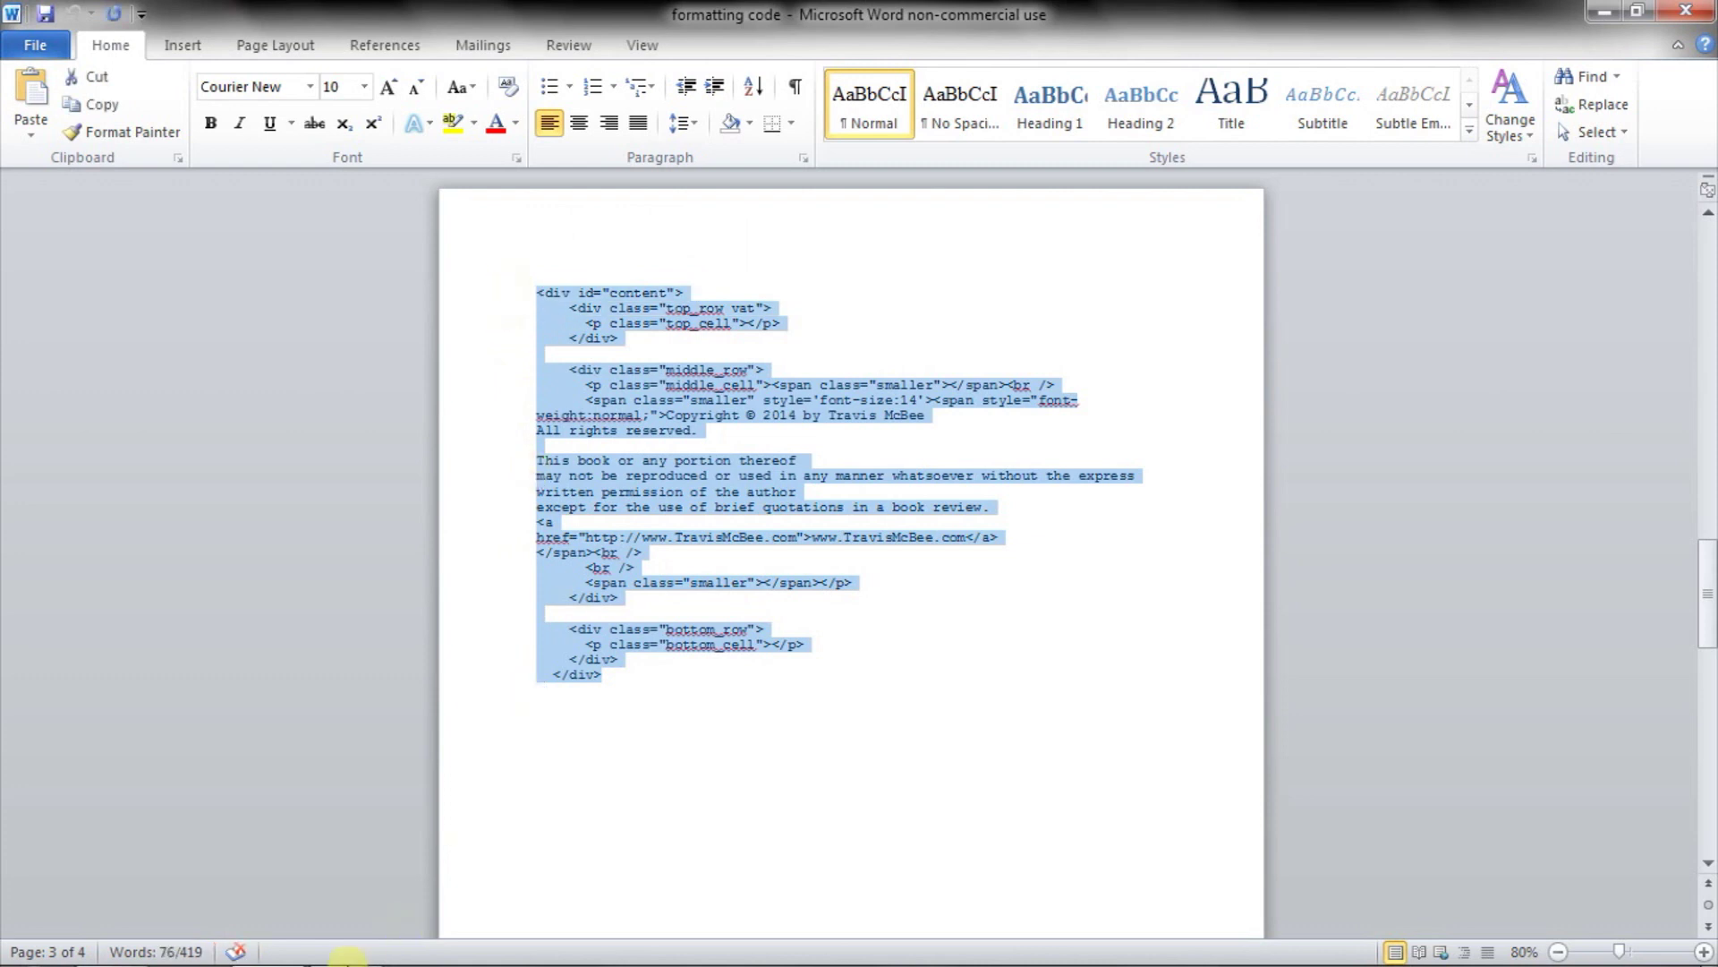
Put the block with the 2014 copyright notice, rights statement and website link in WordSection2's place
{"action": "left_click", "coordinate": [269, 940]}
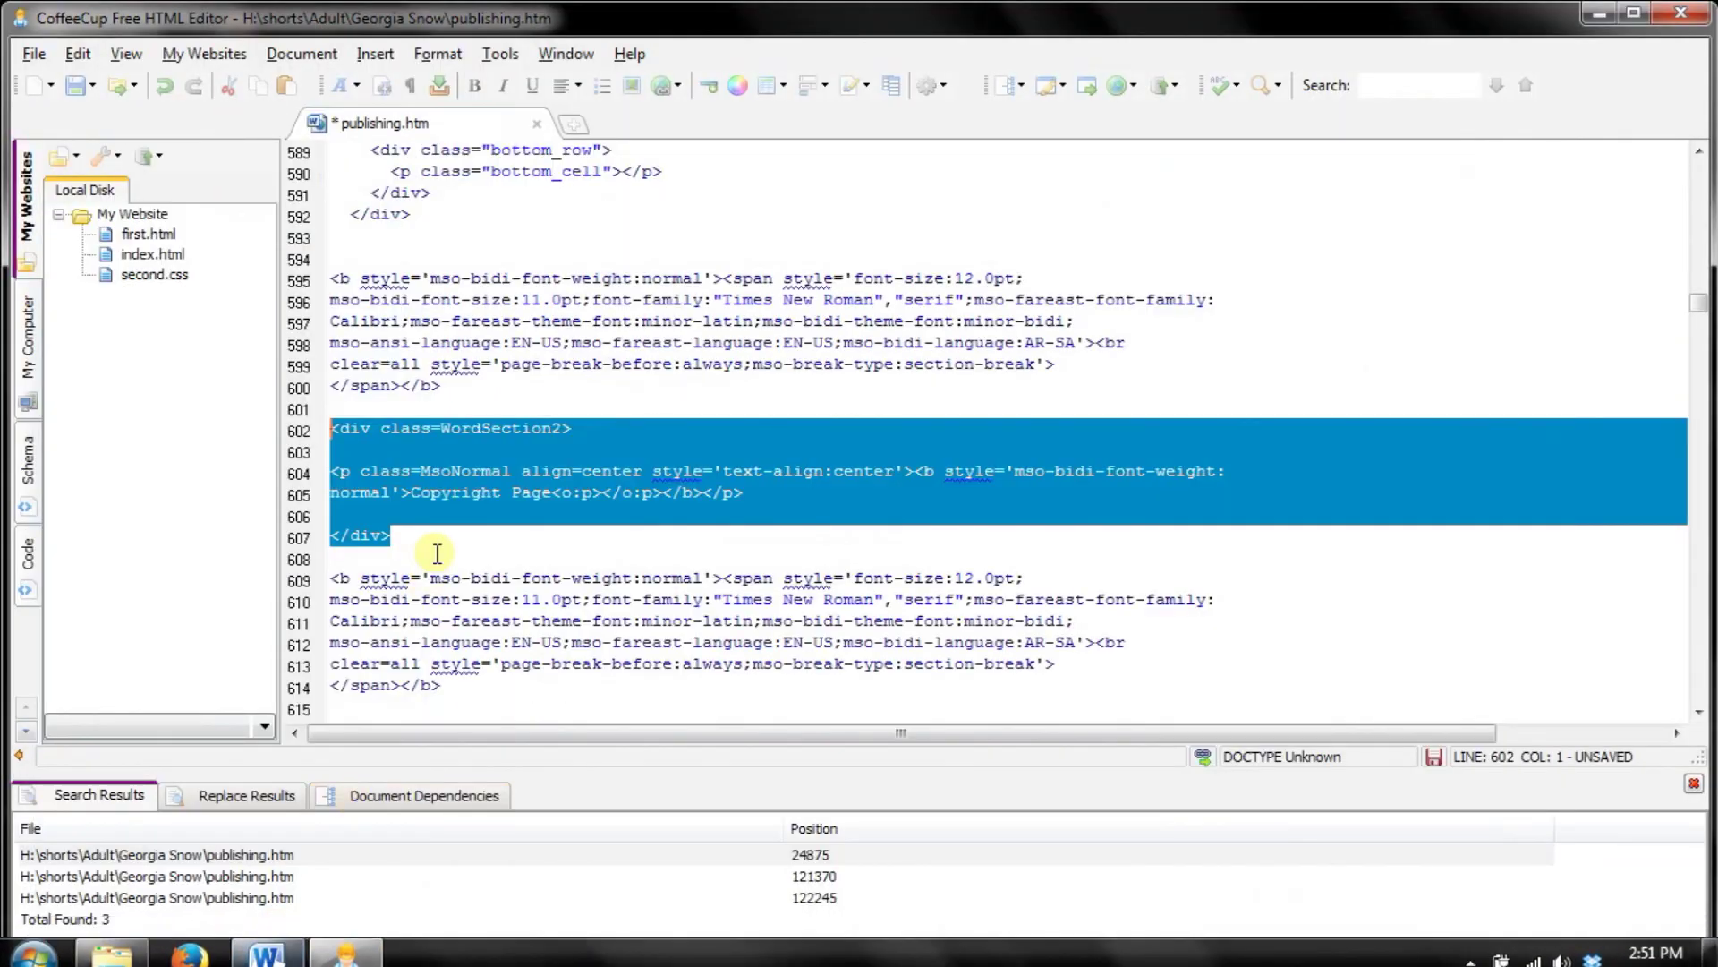
{"action": "left_click_drag", "start_coordinate": [387, 532], "coordinate": [394, 535]}
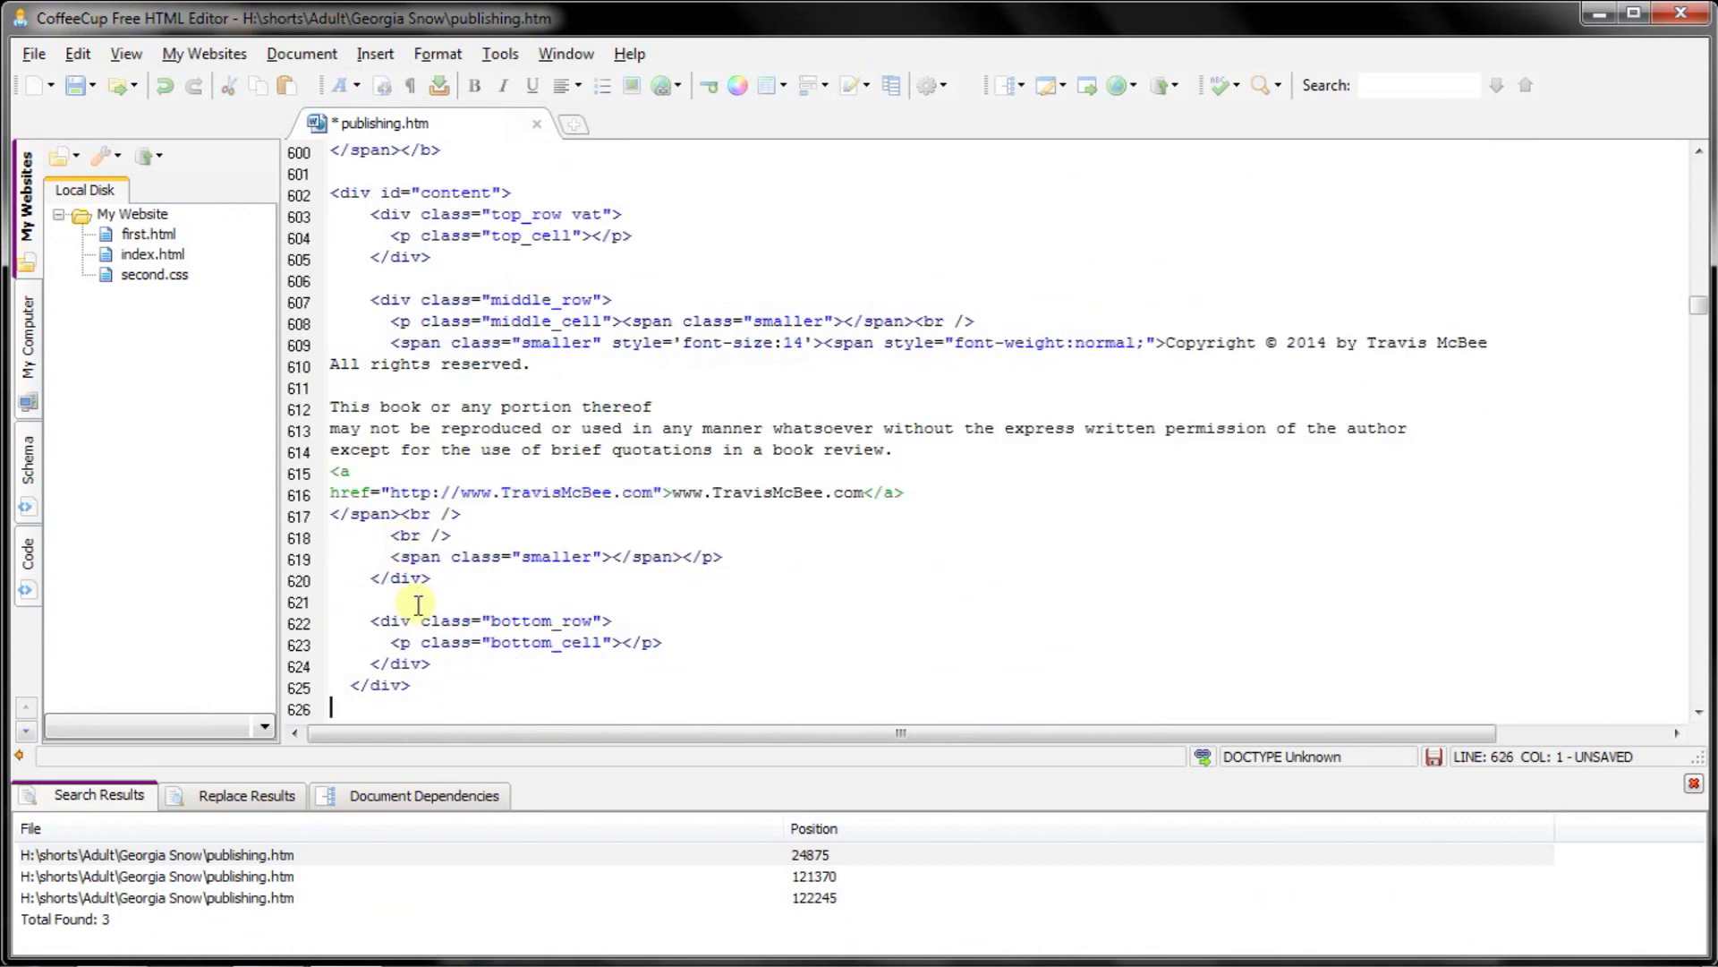
{"action": "scroll", "coordinate": [418, 605], "scroll_direction": "up", "scroll_amount": 2}
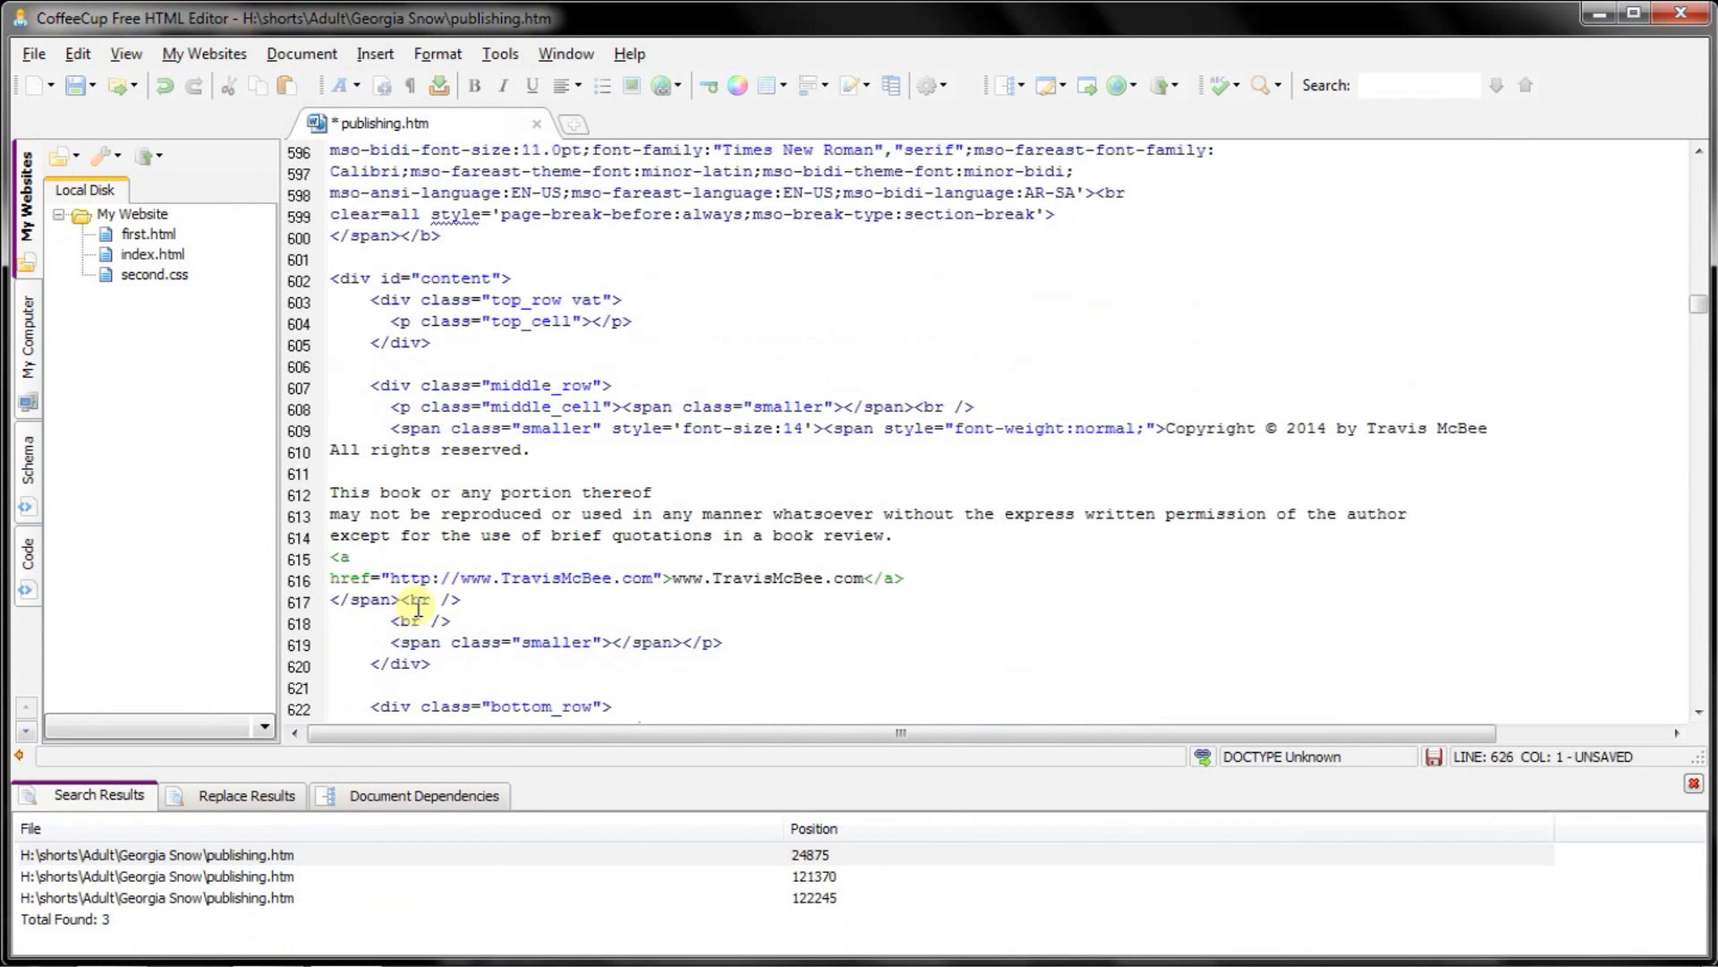
{"action": "scroll", "coordinate": [418, 605], "scroll_direction": "down", "scroll_amount": 4}
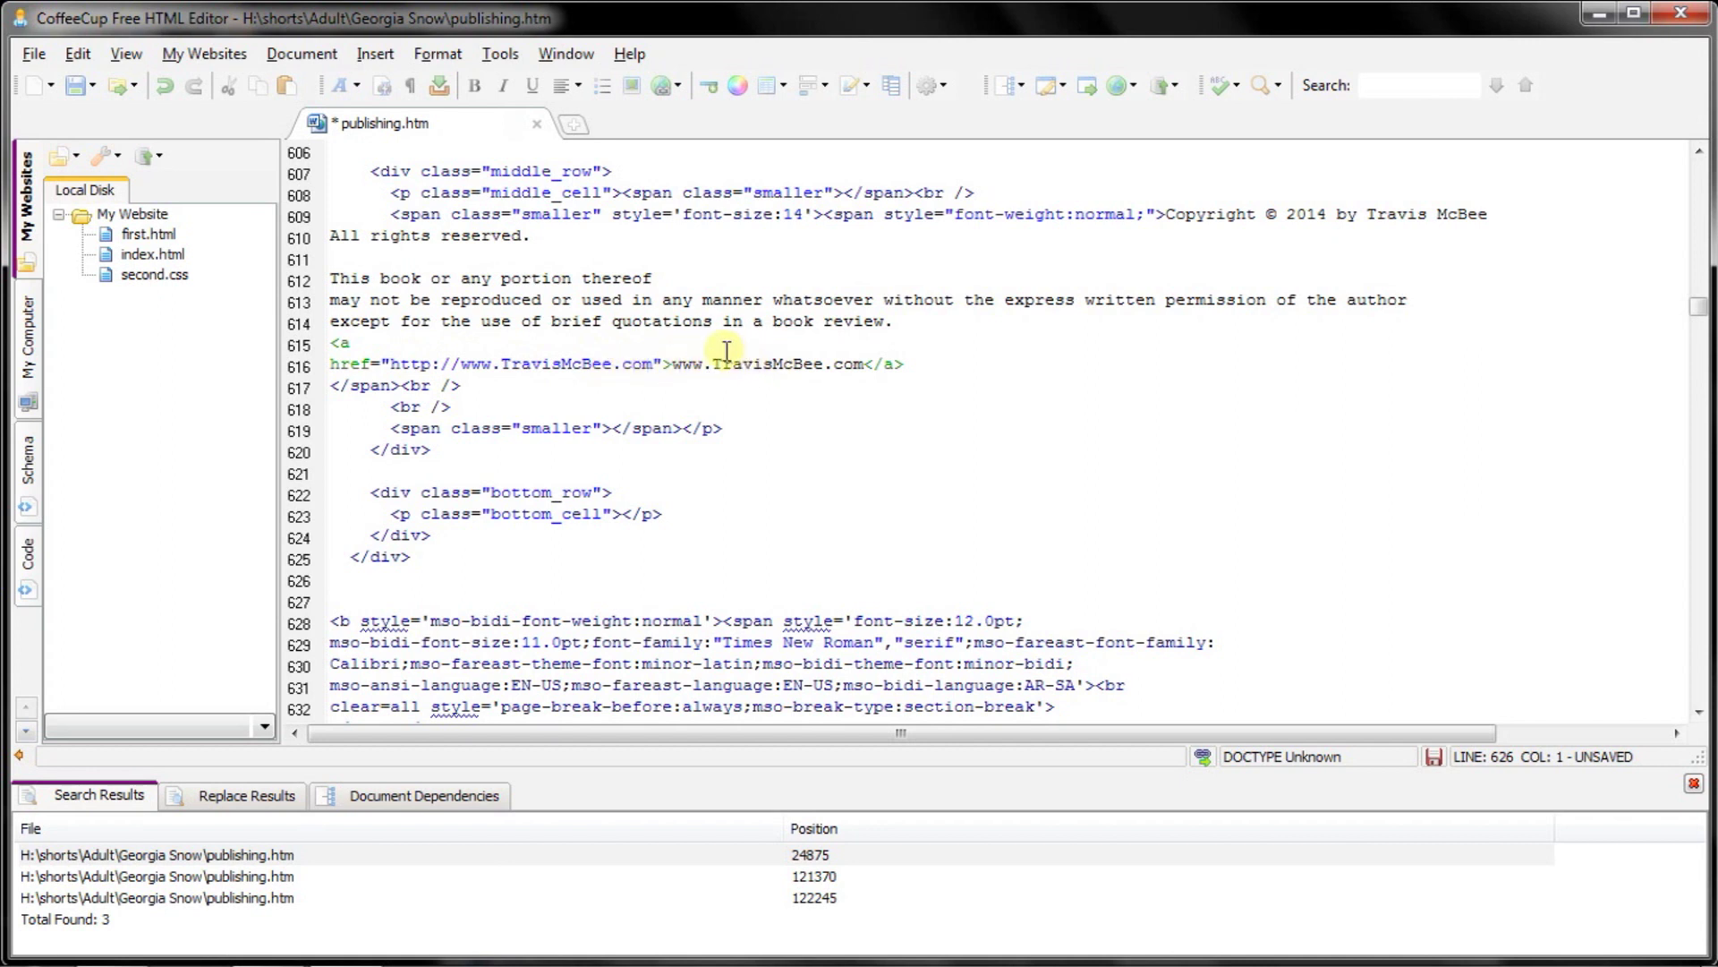
{"action": "scroll", "coordinate": [685, 212], "scroll_direction": "up", "scroll_amount": 1}
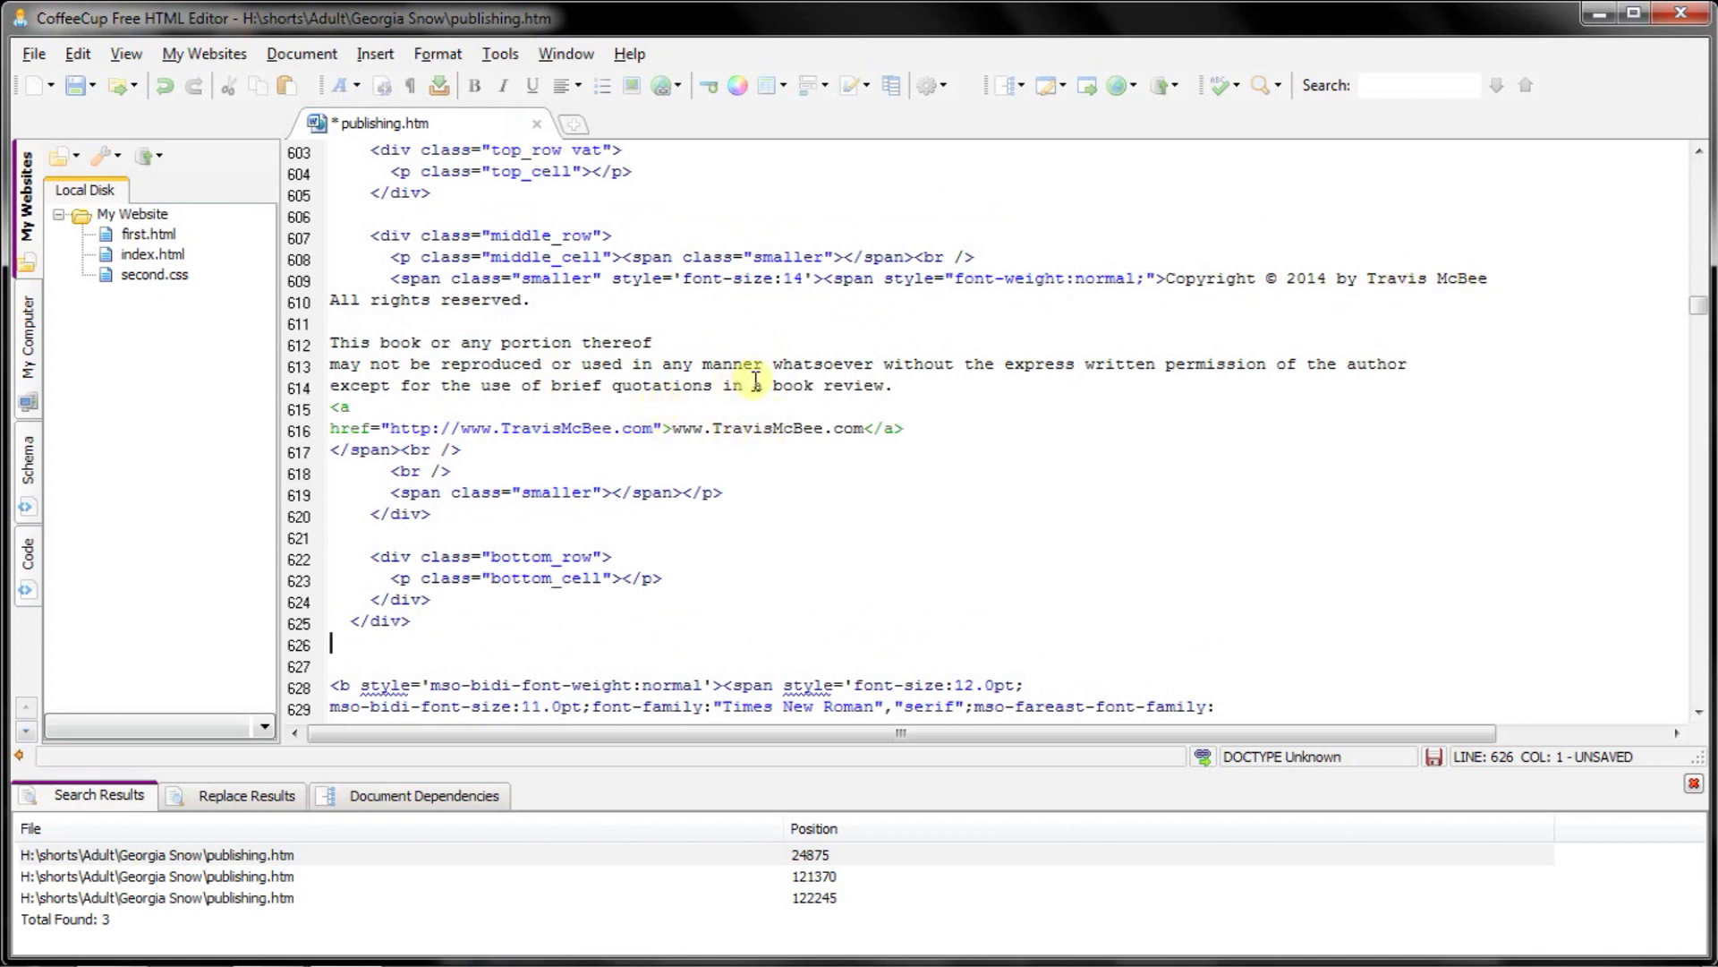
{"action": "scroll", "coordinate": [551, 452], "scroll_direction": "down", "scroll_amount": 2}
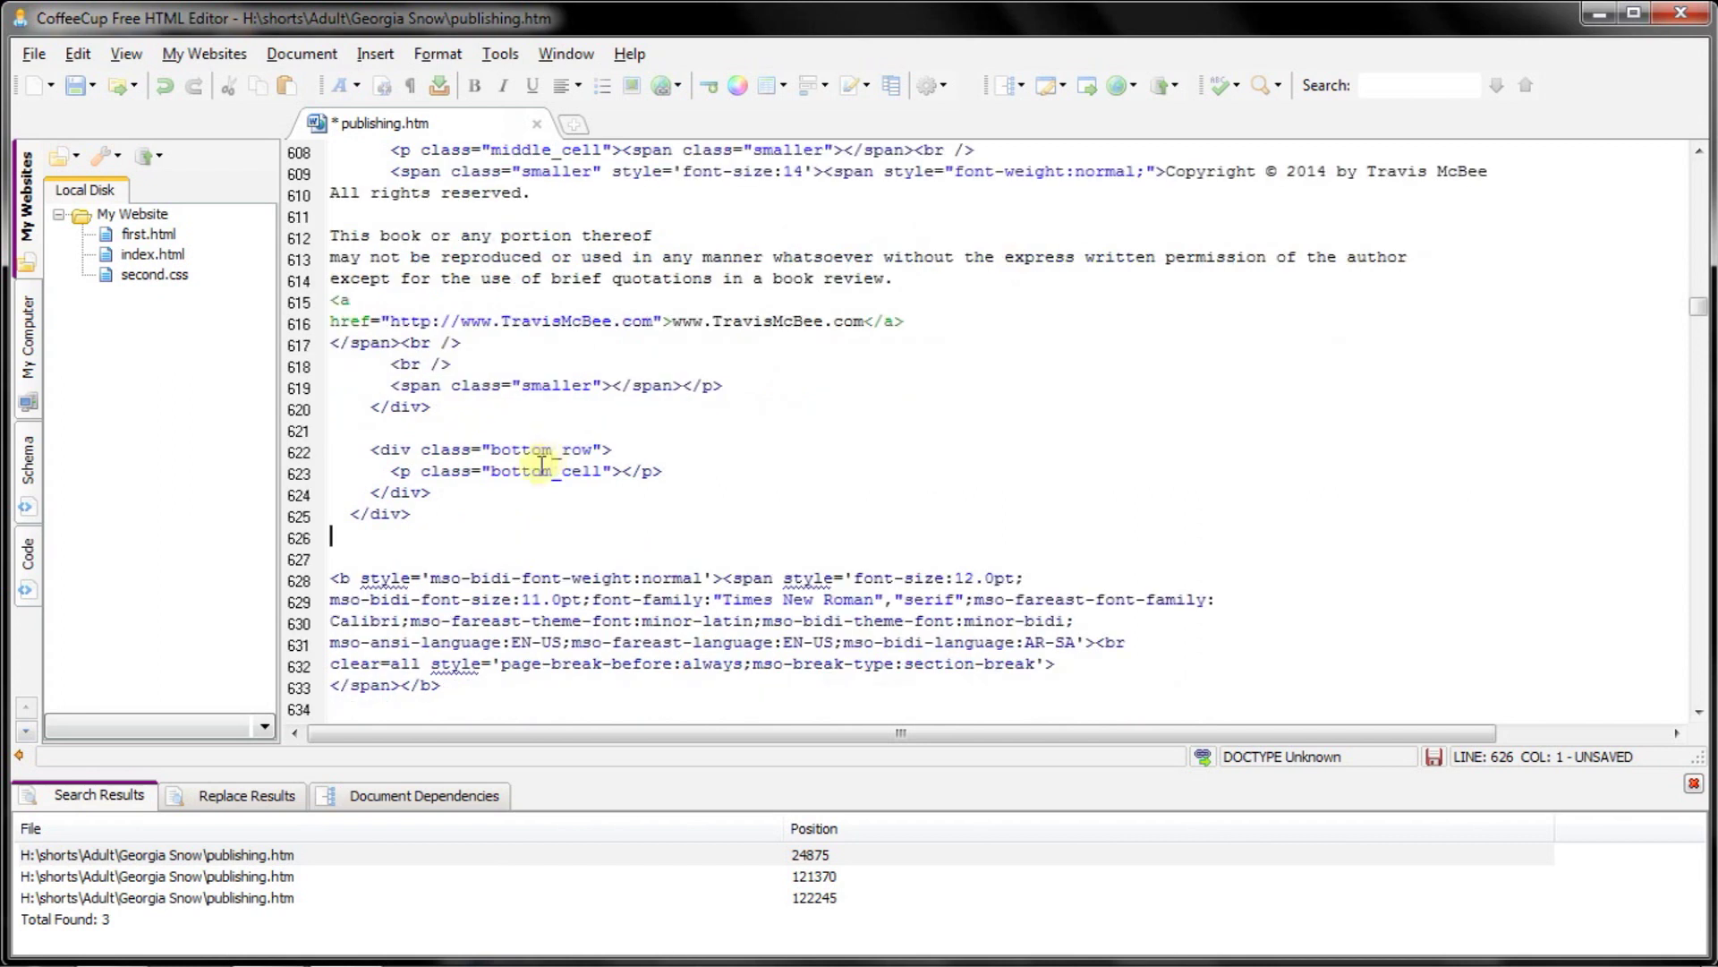
{"action": "scroll", "coordinate": [541, 464], "scroll_direction": "down", "scroll_amount": 4}
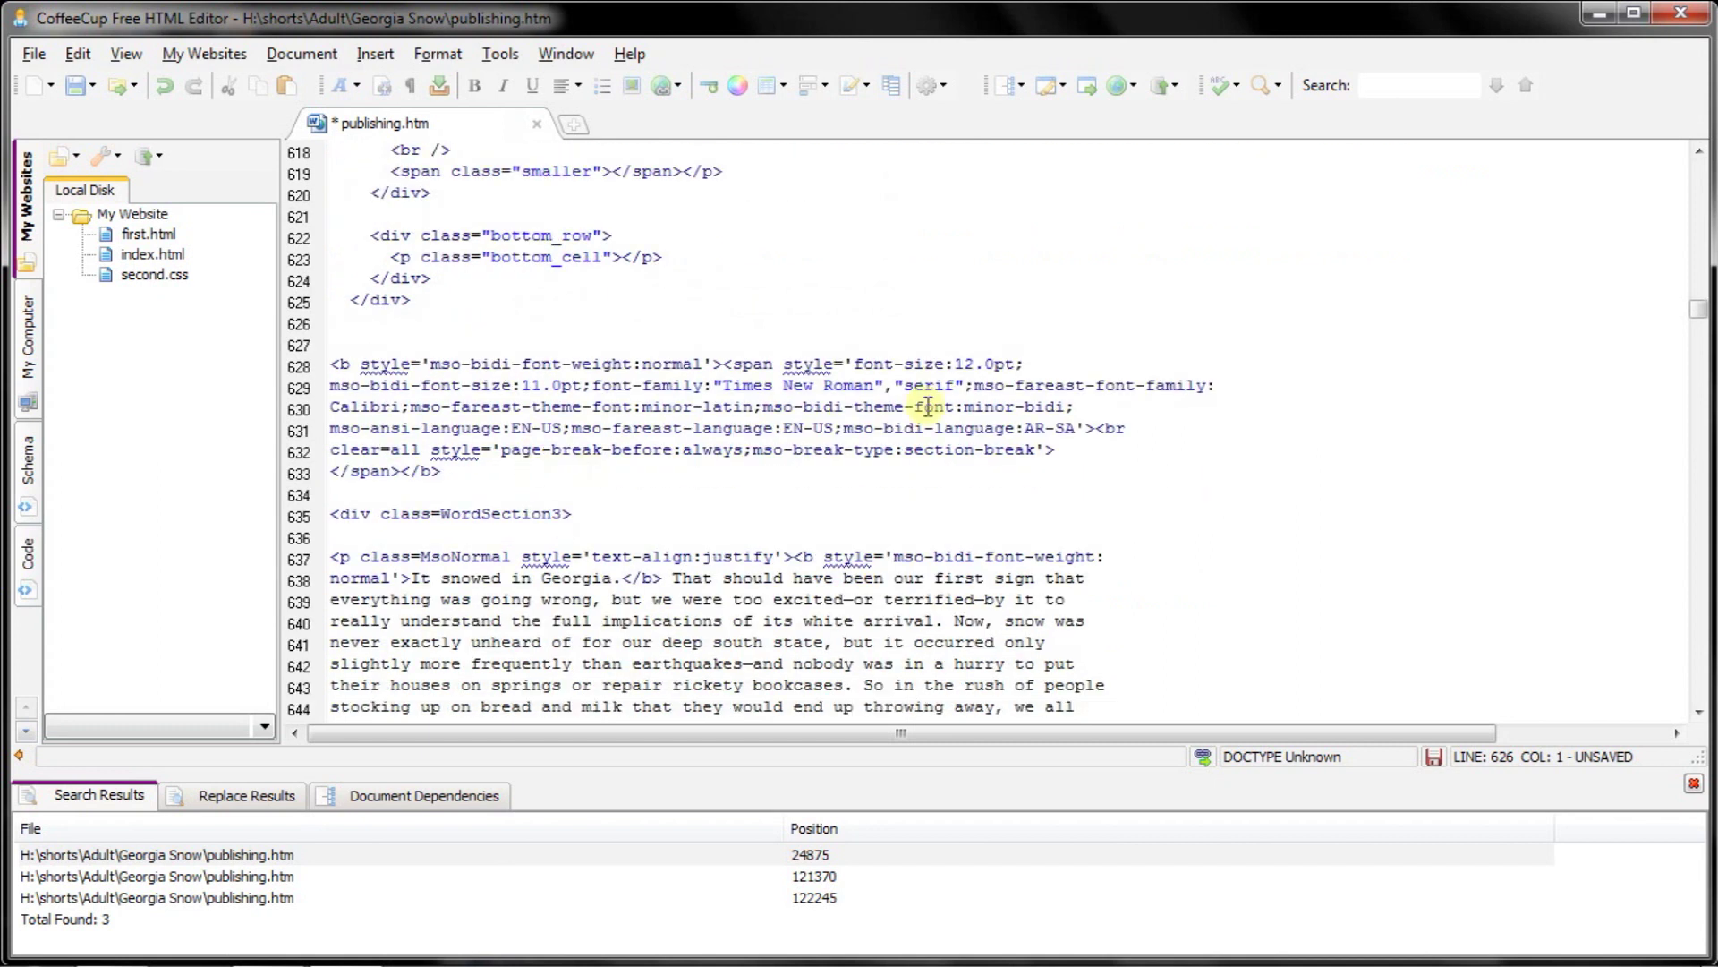
Find 'bio' and select the WordSection5 Bio placeholder block
{"action": "key", "text": "ctrl+f"}
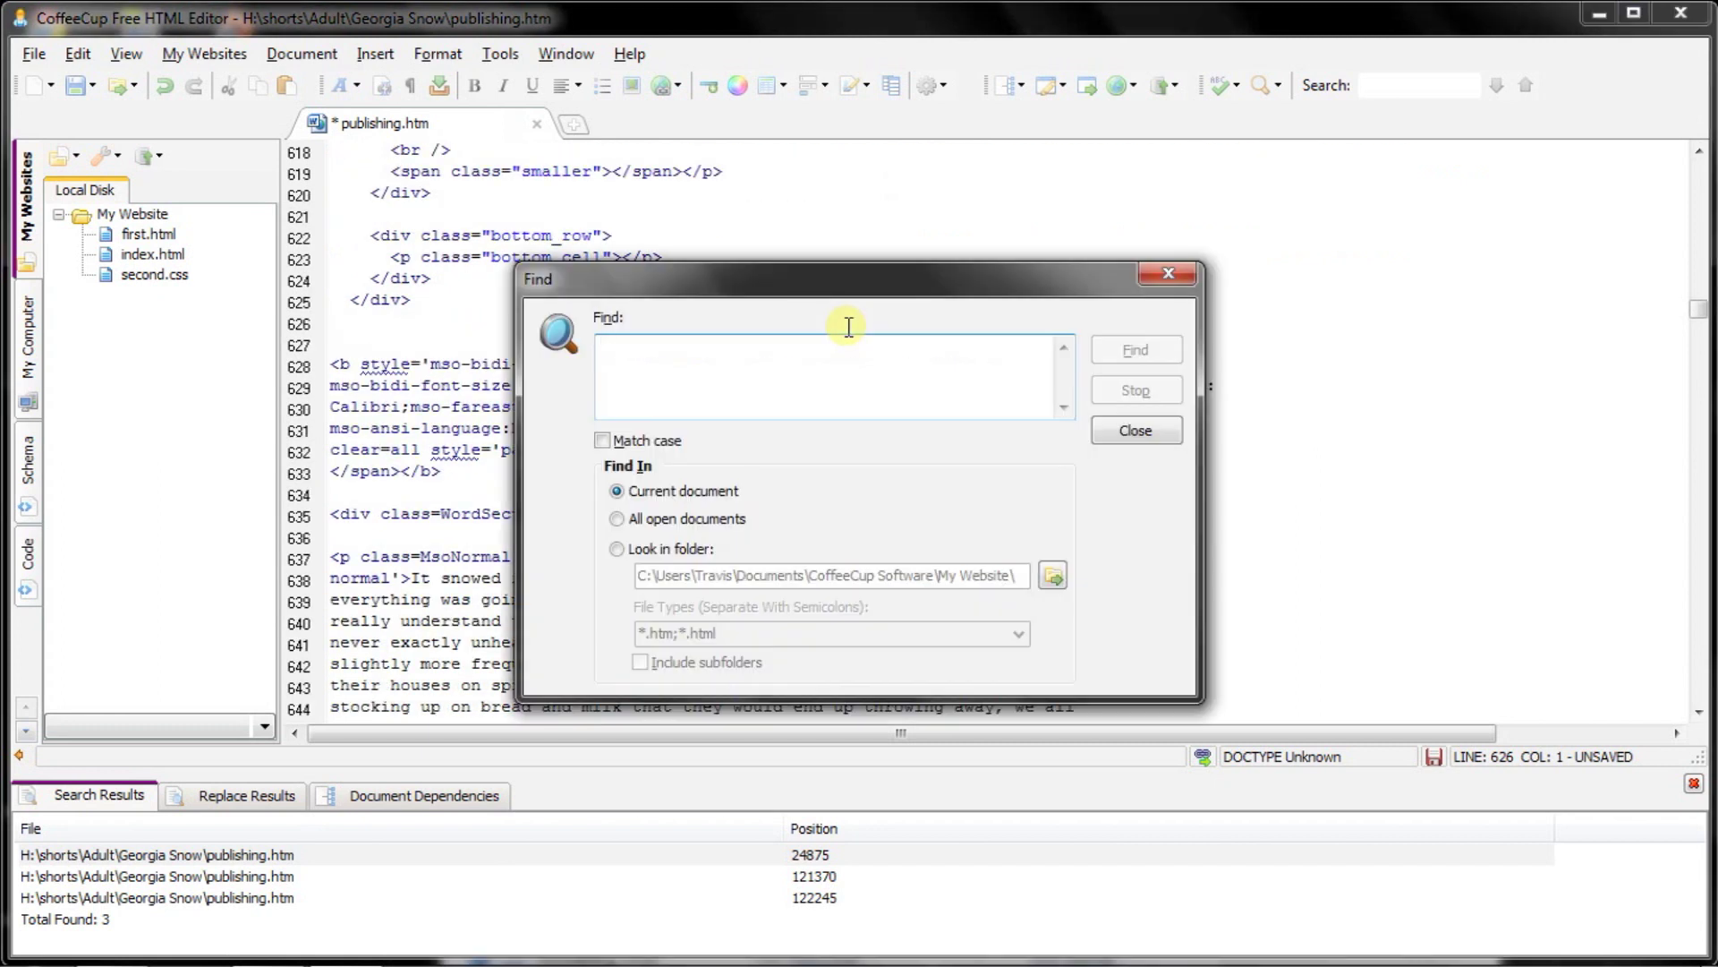
{"action": "type", "text": "bio"}
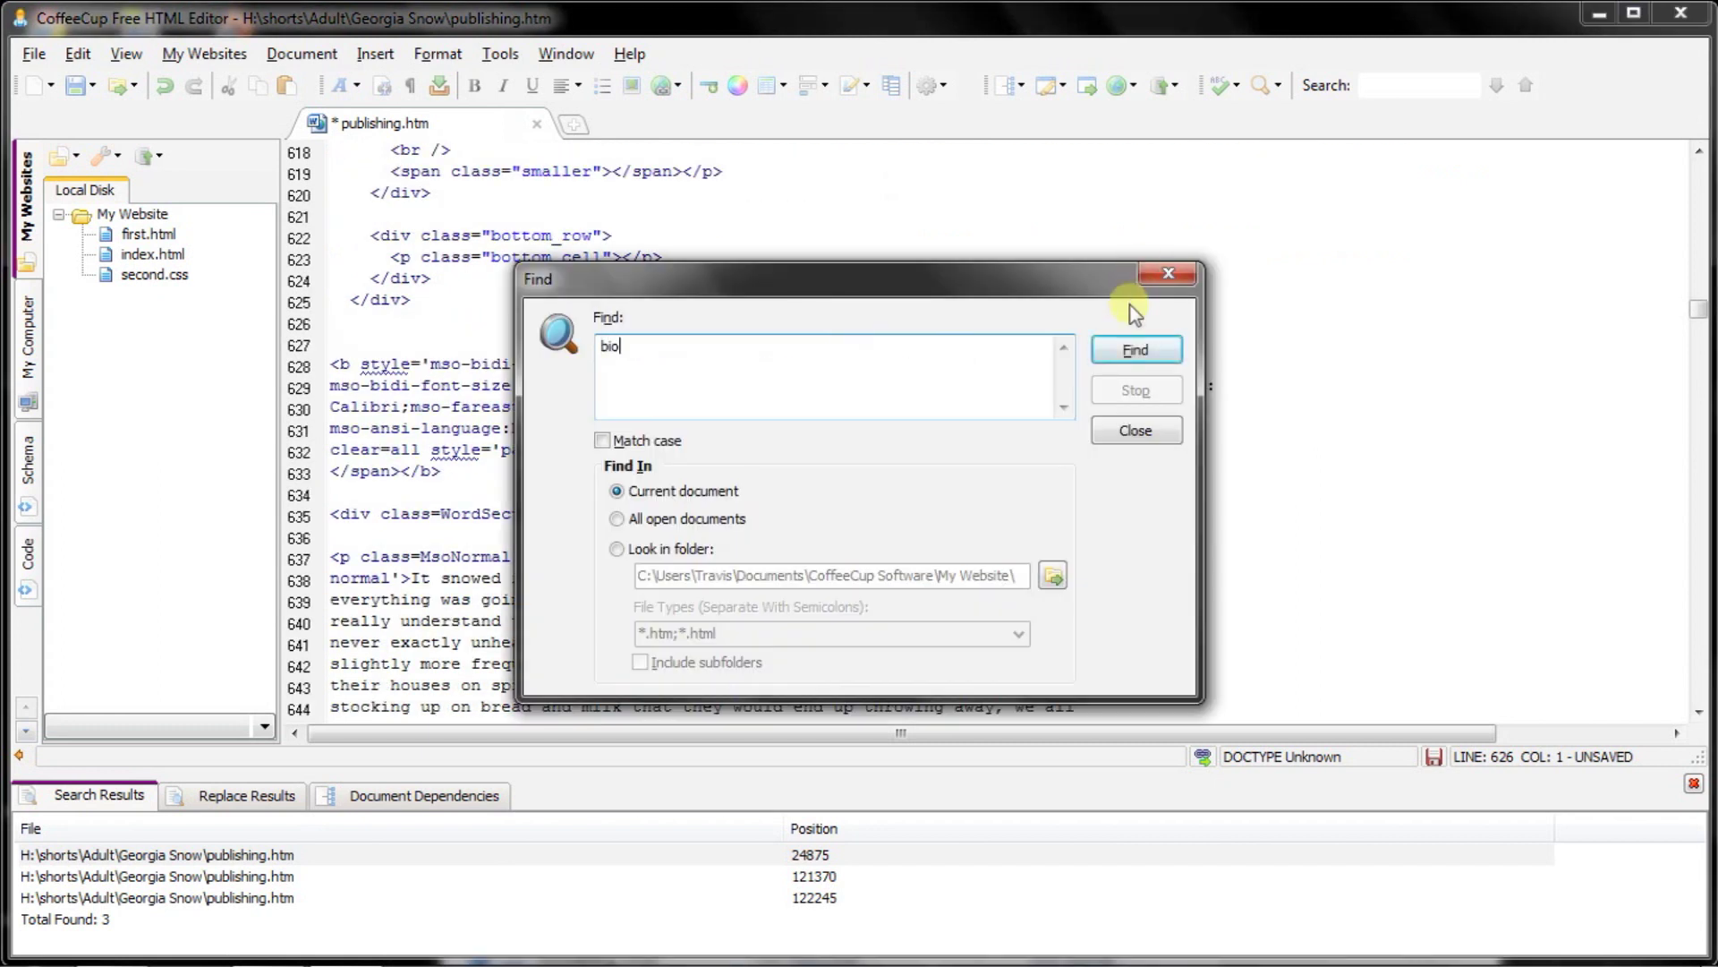
{"action": "left_click", "coordinate": [1135, 349]}
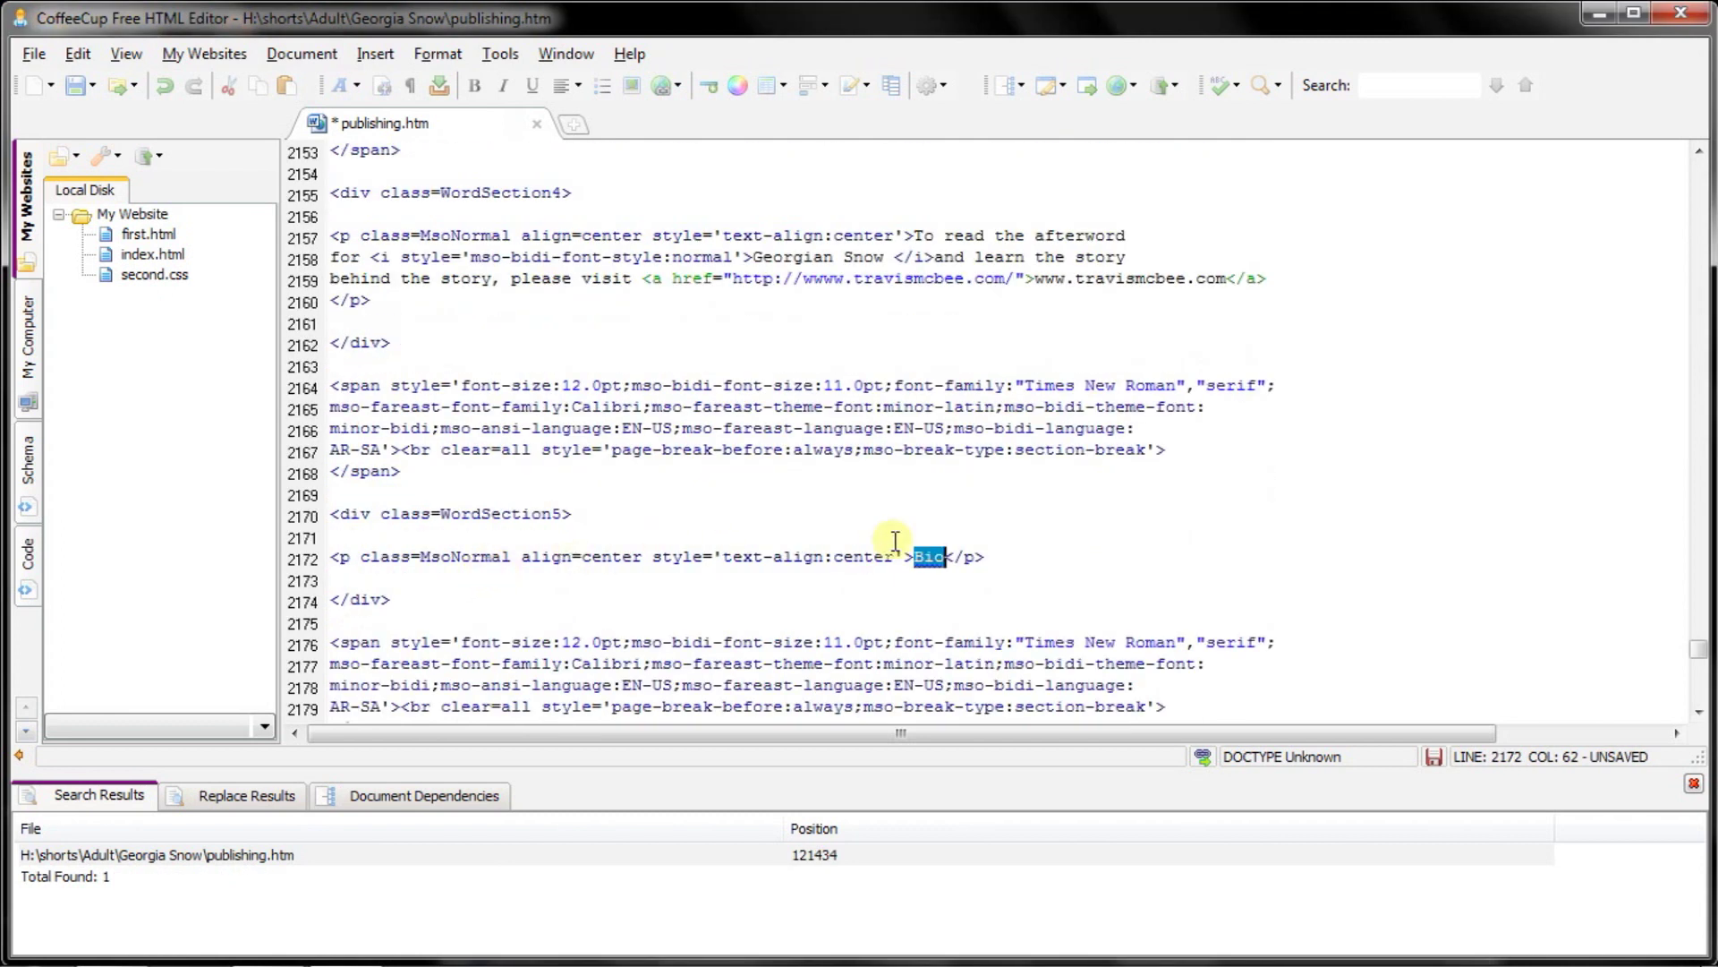
{"action": "scroll", "coordinate": [730, 546], "scroll_direction": "down", "scroll_amount": 1}
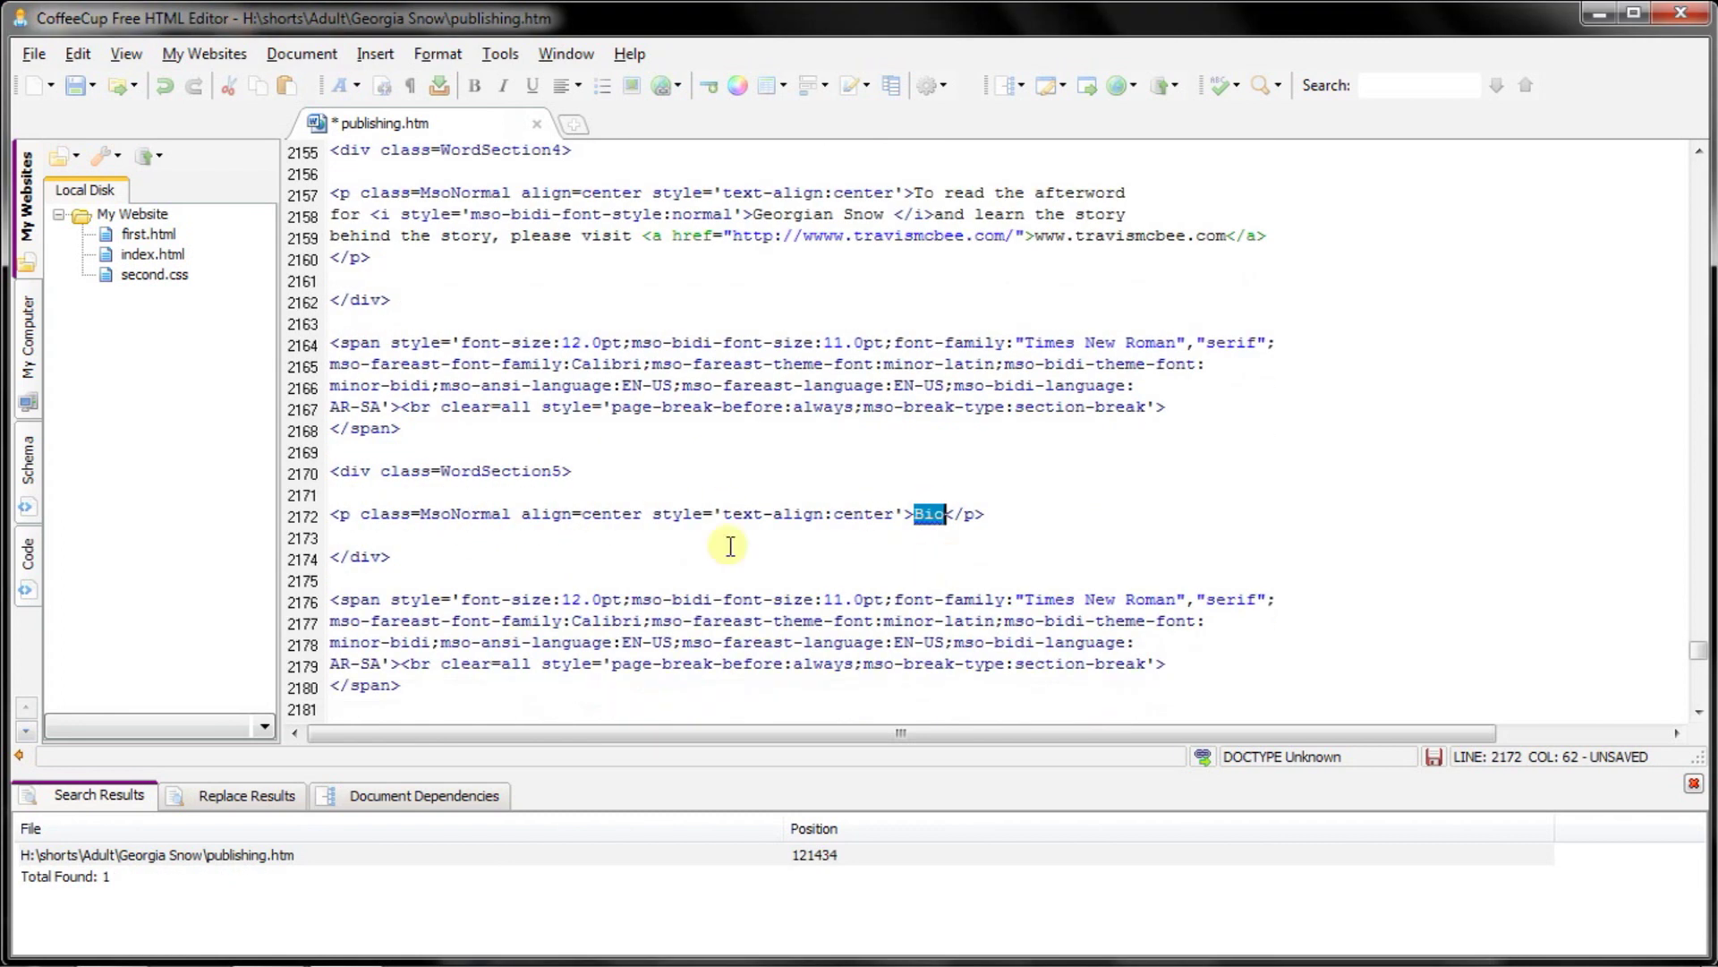
{"action": "mouse_move", "coordinate": [333, 472]}
{"action": "left_mouse_down"}
{"action": "mouse_move", "coordinate": [394, 556]}
{"action": "mouse_move", "coordinate": [333, 471]}
{"action": "left_mouse_up"}
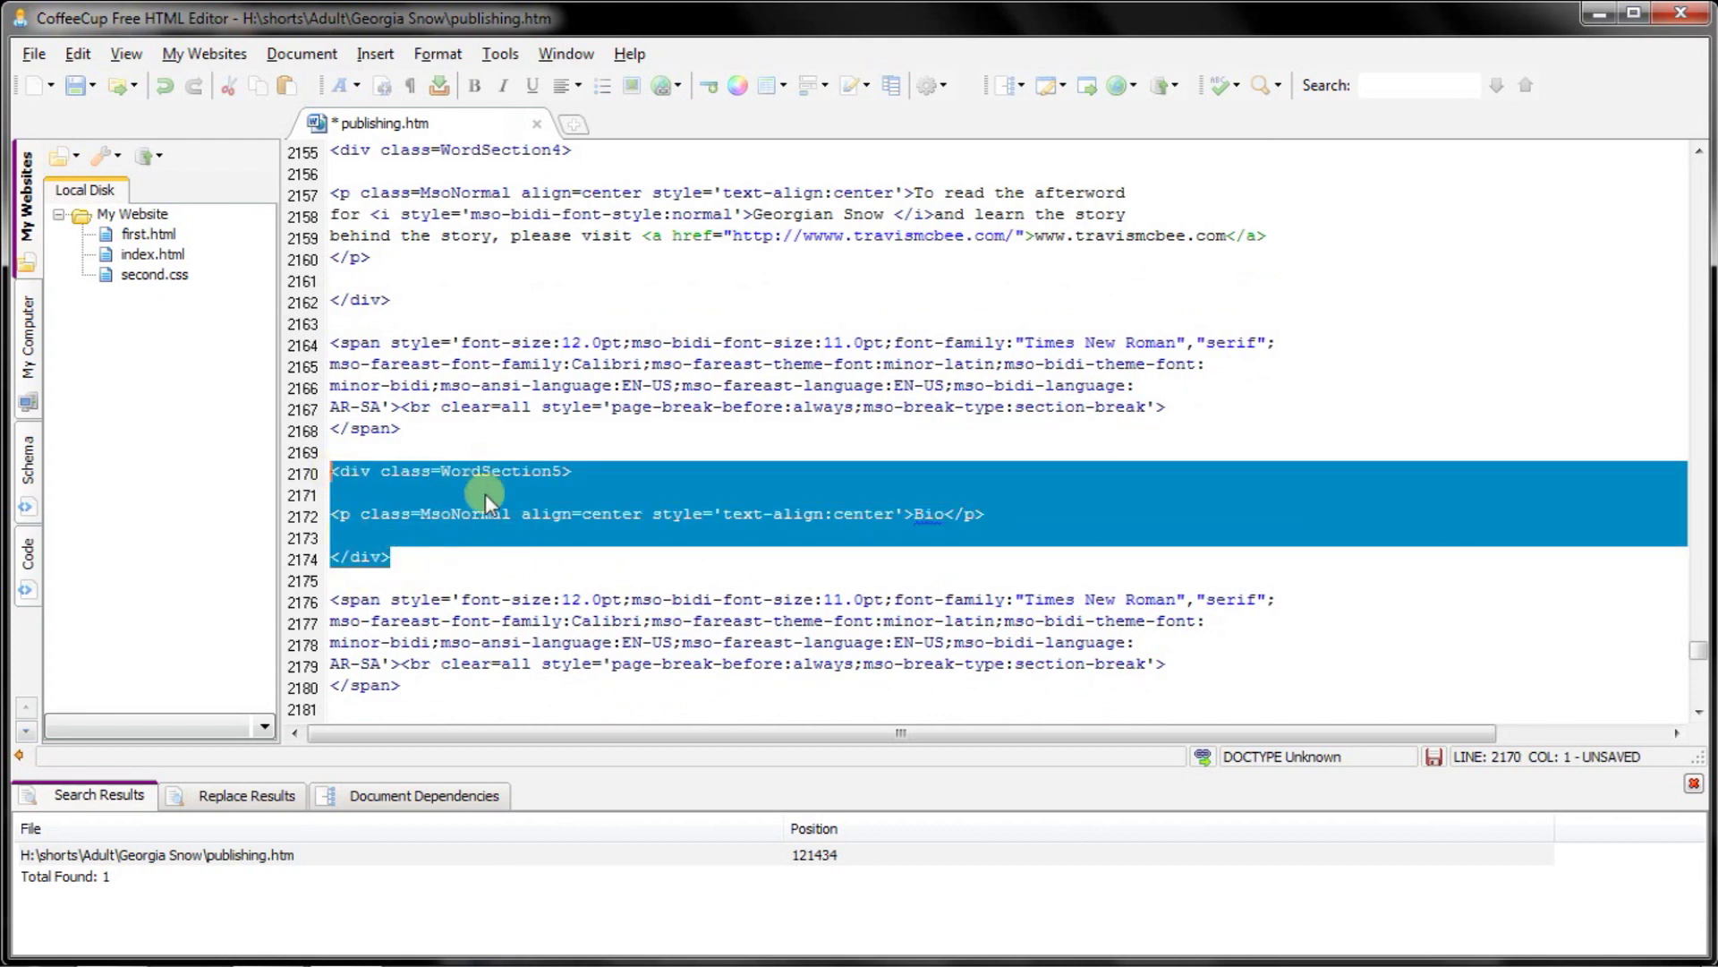
Replace it with the About The Author bio code copied from the Word notes
{"action": "mouse_move", "coordinate": [344, 962]}
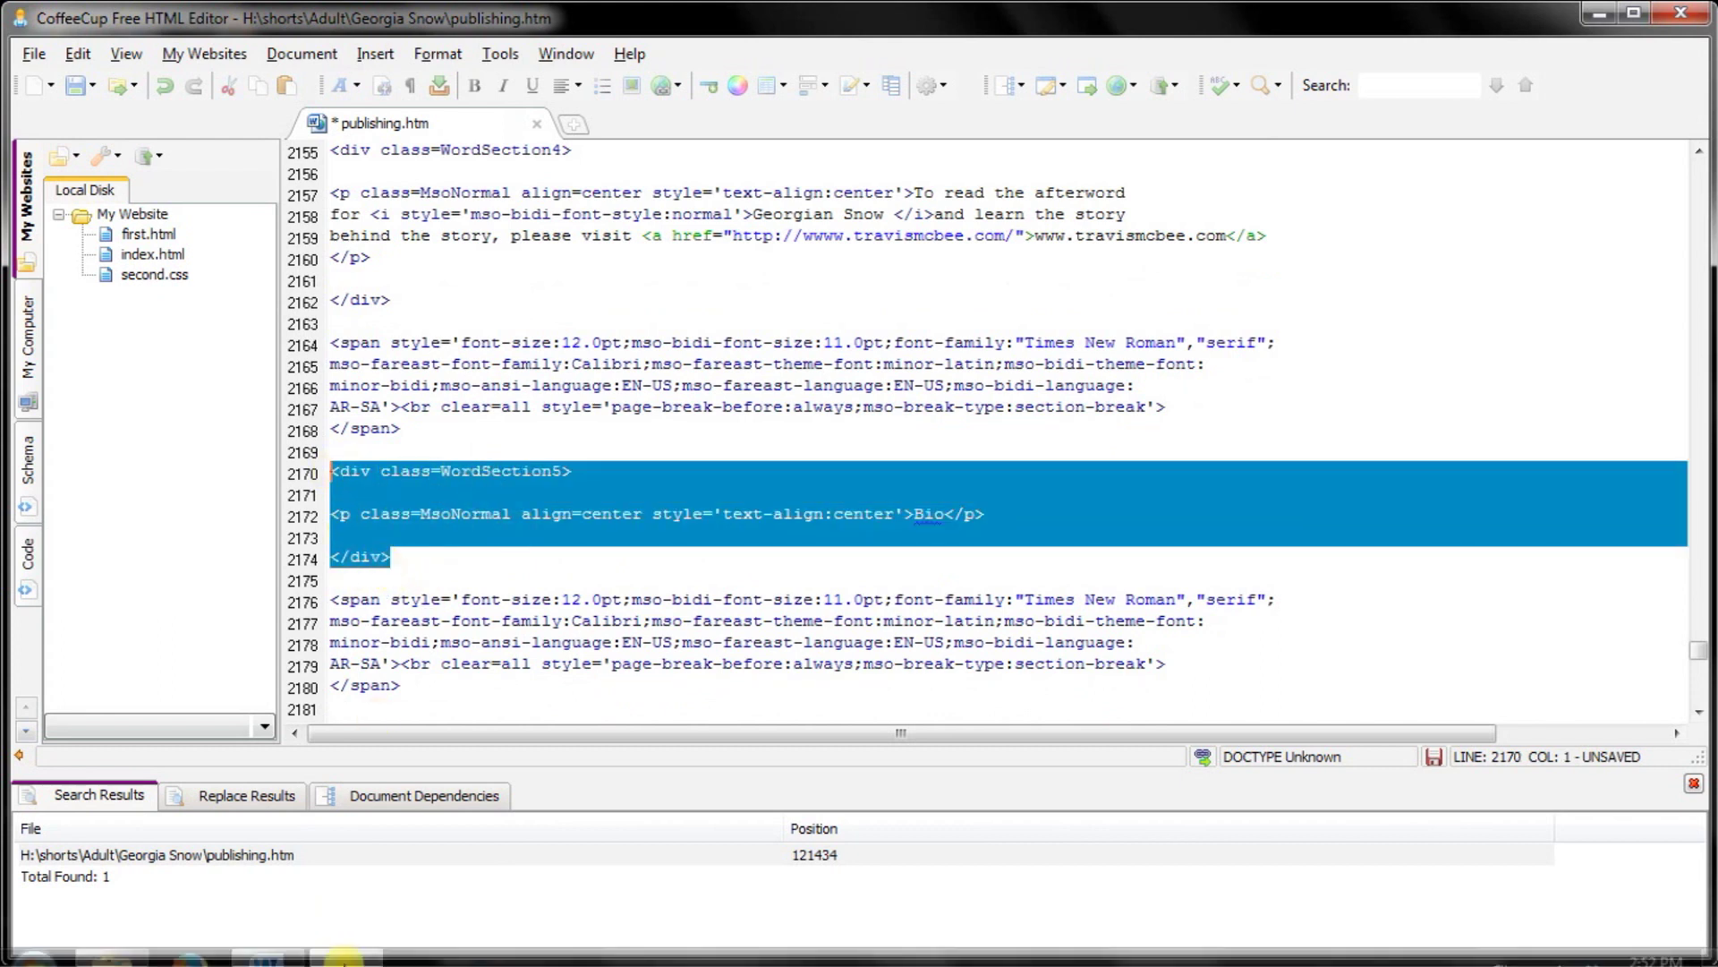
{"action": "left_click", "coordinate": [266, 958]}
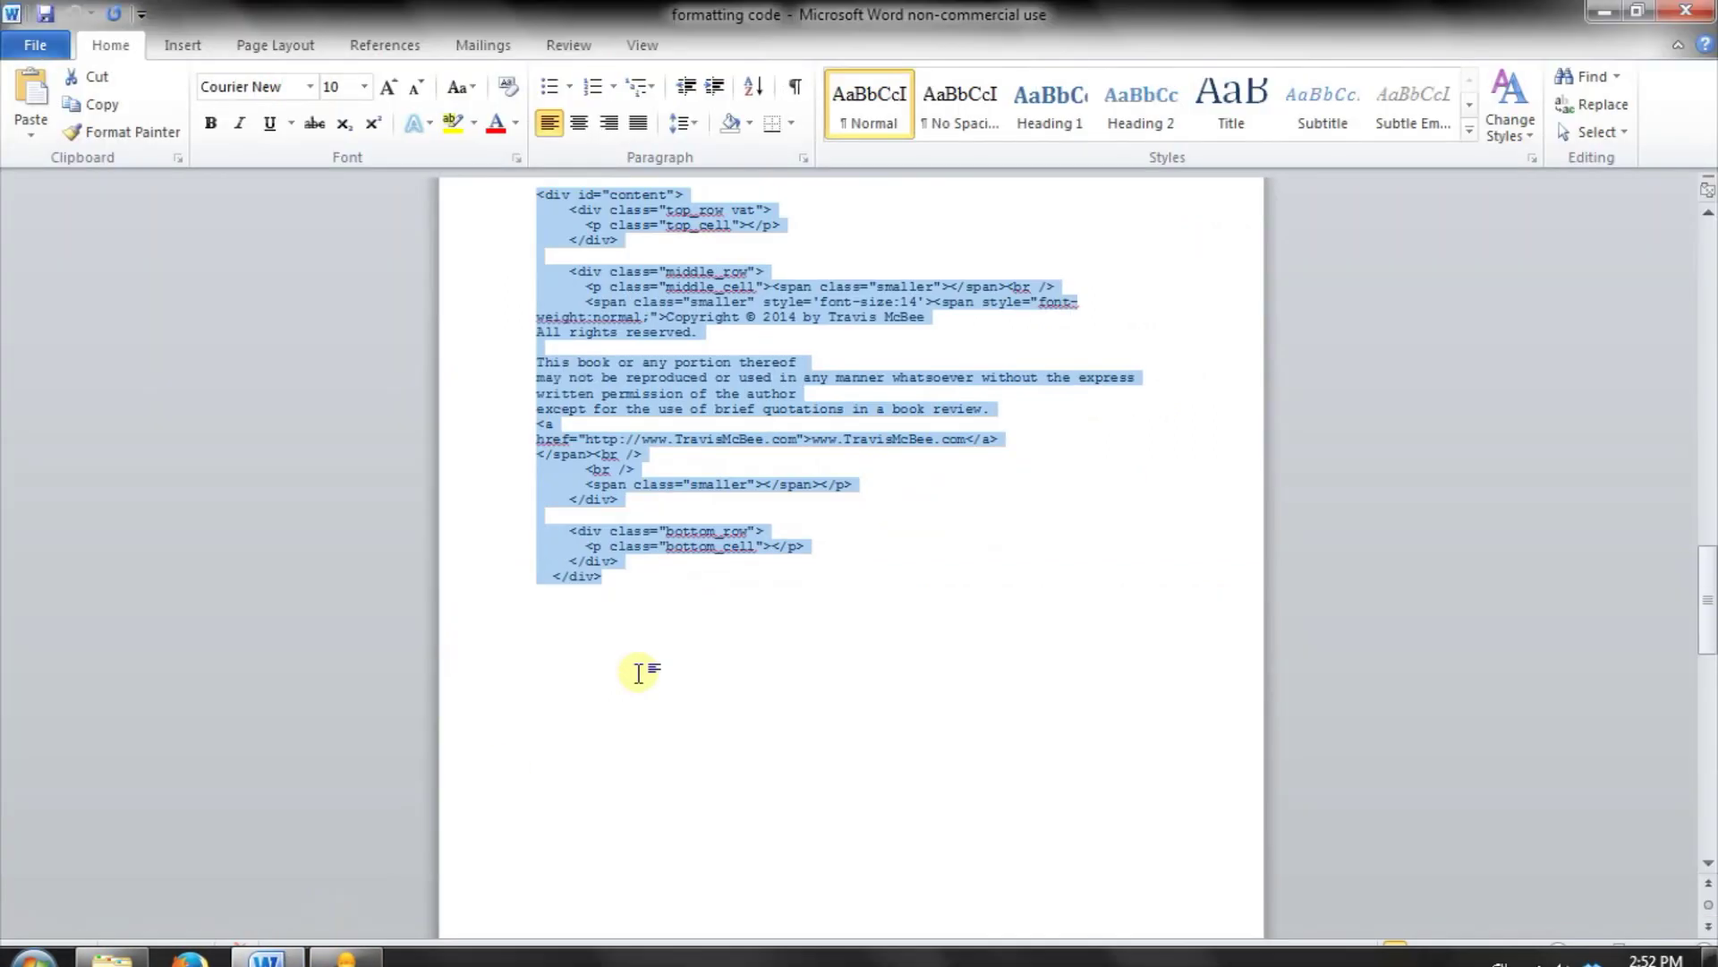
{"action": "key", "text": "ctrl+v"}
{"action": "scroll", "coordinate": [653, 680], "scroll_direction": "down", "scroll_amount": 5}
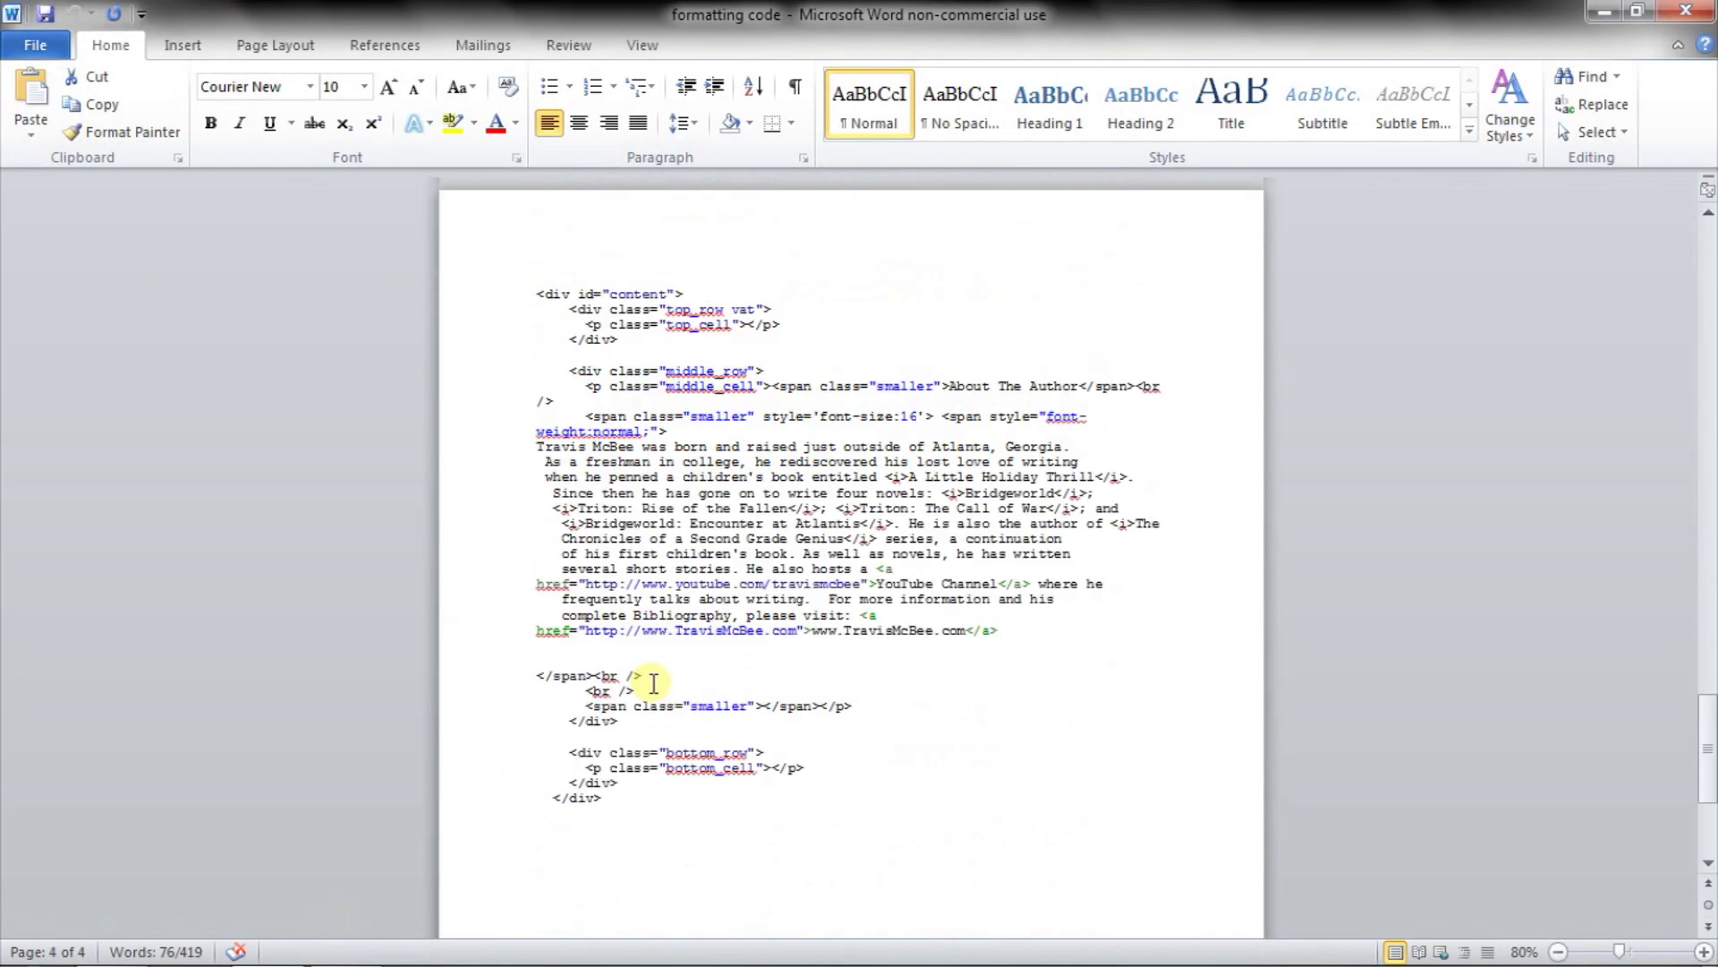
{"action": "scroll", "coordinate": [653, 683], "scroll_direction": "up", "scroll_amount": 1}
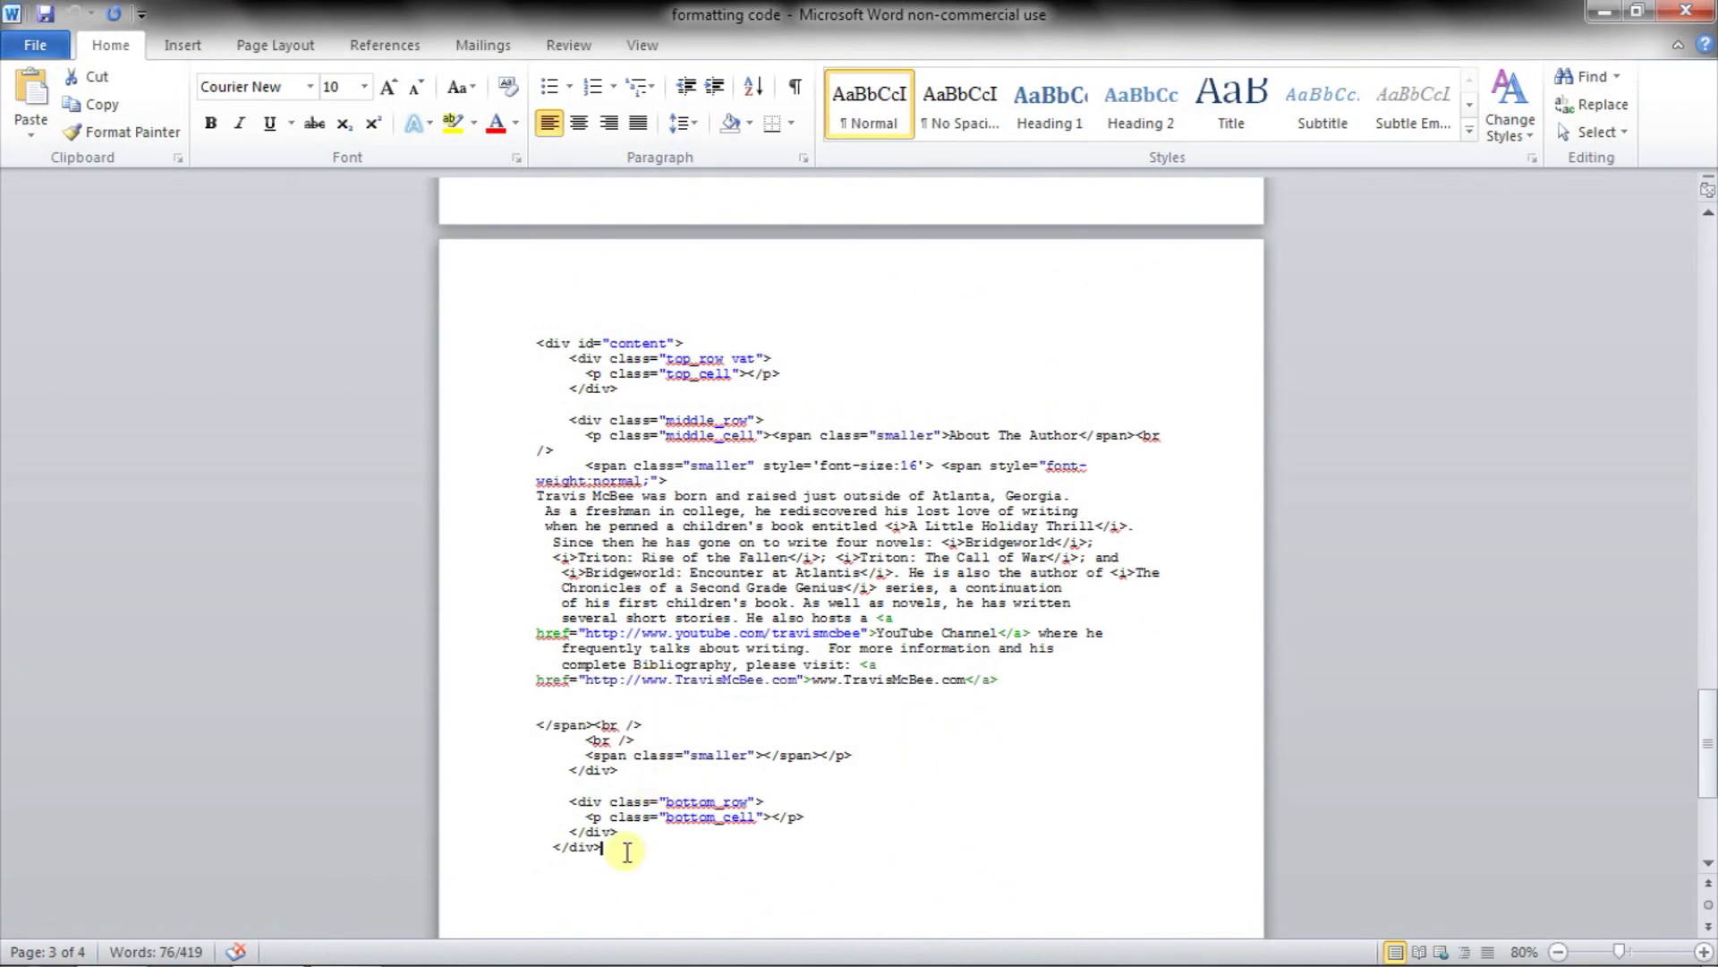
{"action": "left_click_drag", "start_coordinate": [627, 859], "coordinate": [511, 338]}
{"action": "key", "text": "ctrl+c"}
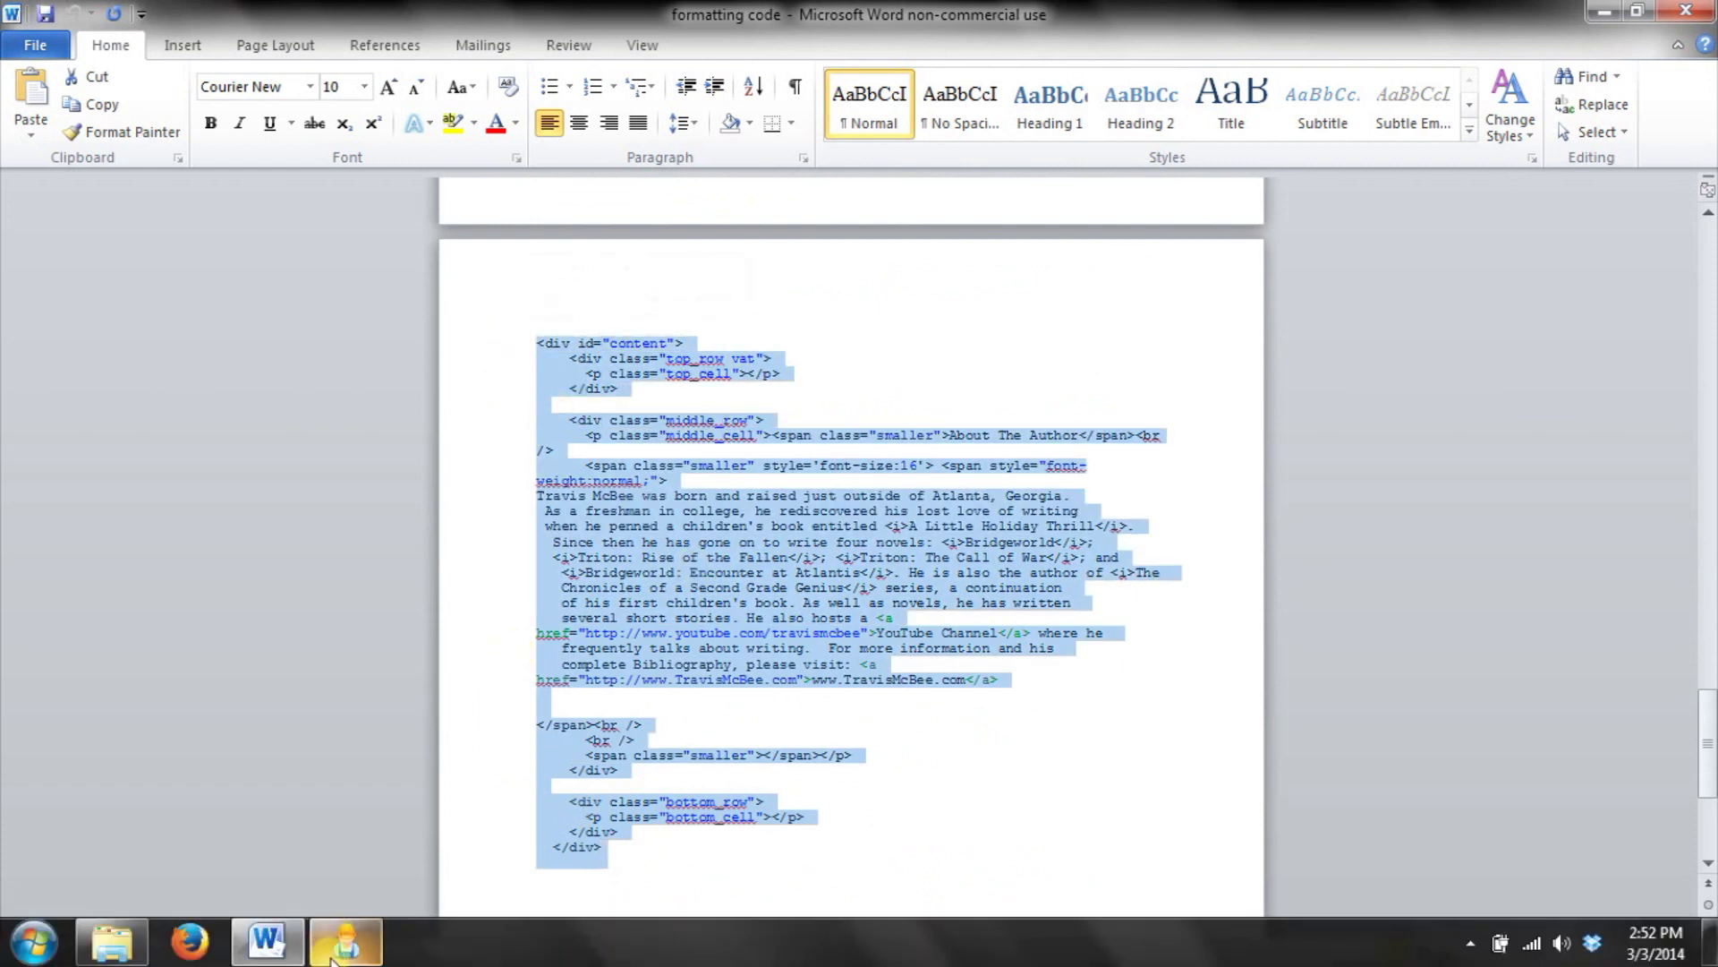
{"action": "left_click", "coordinate": [346, 942]}
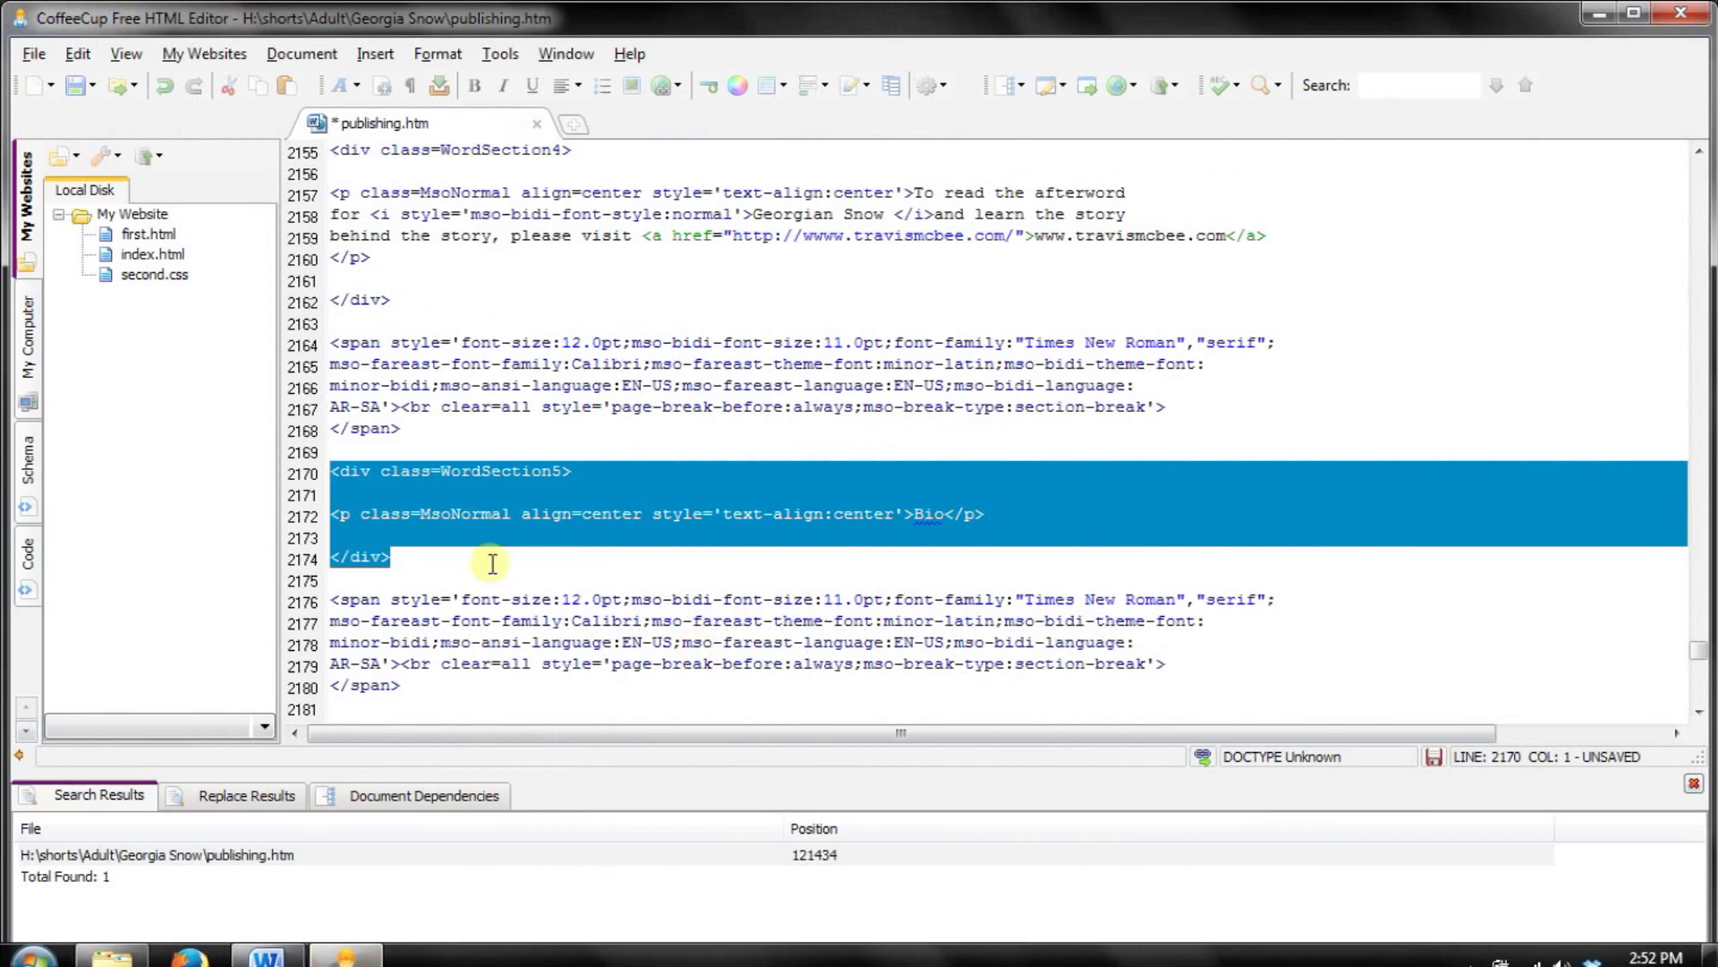
{"action": "key", "text": "ctrl+v"}
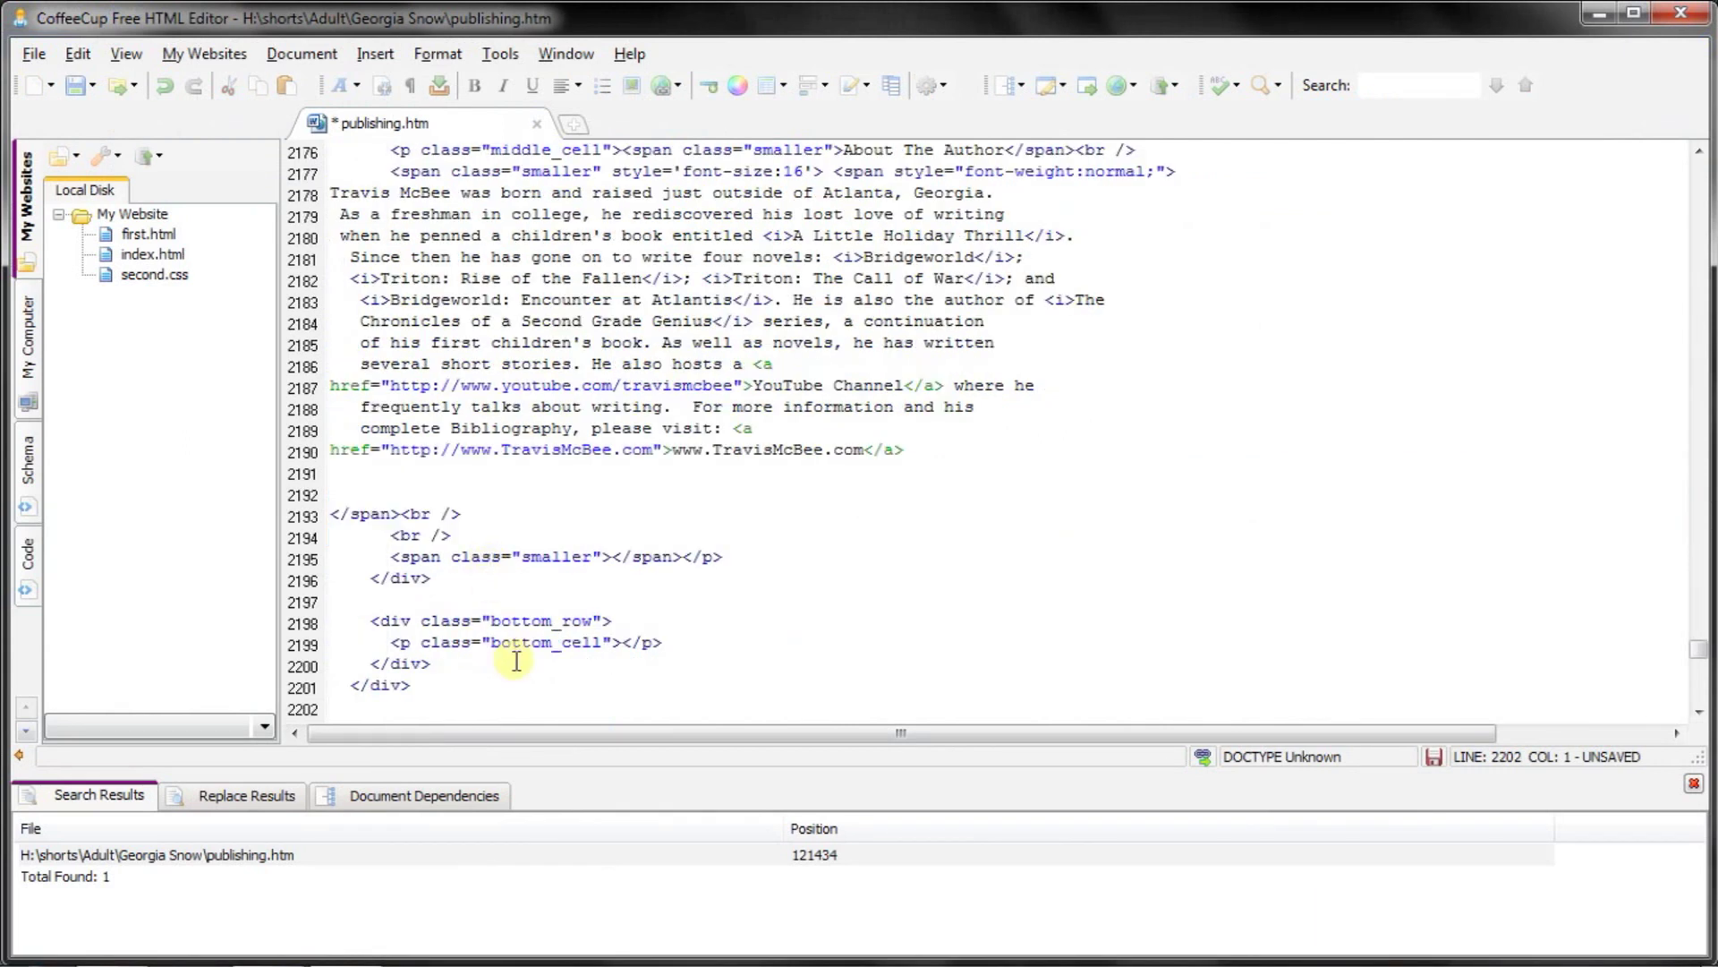
{"action": "scroll", "coordinate": [512, 660], "scroll_direction": "up", "scroll_amount": 5}
{"action": "scroll", "coordinate": [516, 660], "scroll_direction": "up", "scroll_amount": 20}
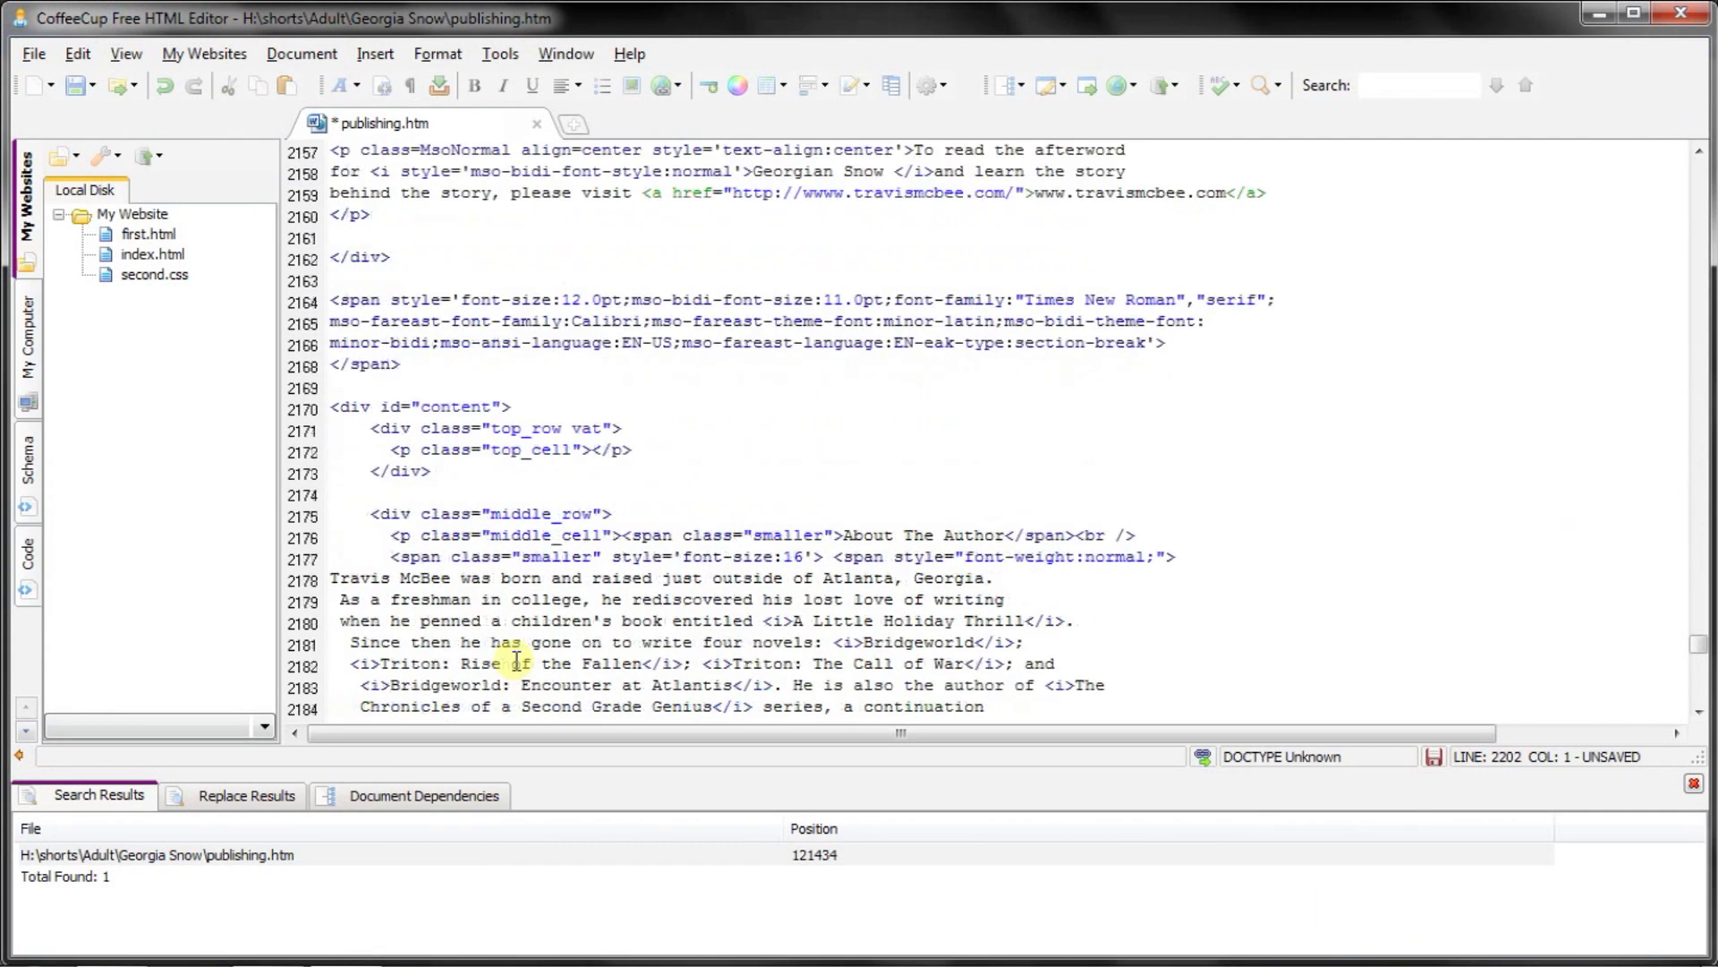
Save publishing.htm and launch calibre from the Start menu
{"action": "left_click", "coordinate": [35, 54]}
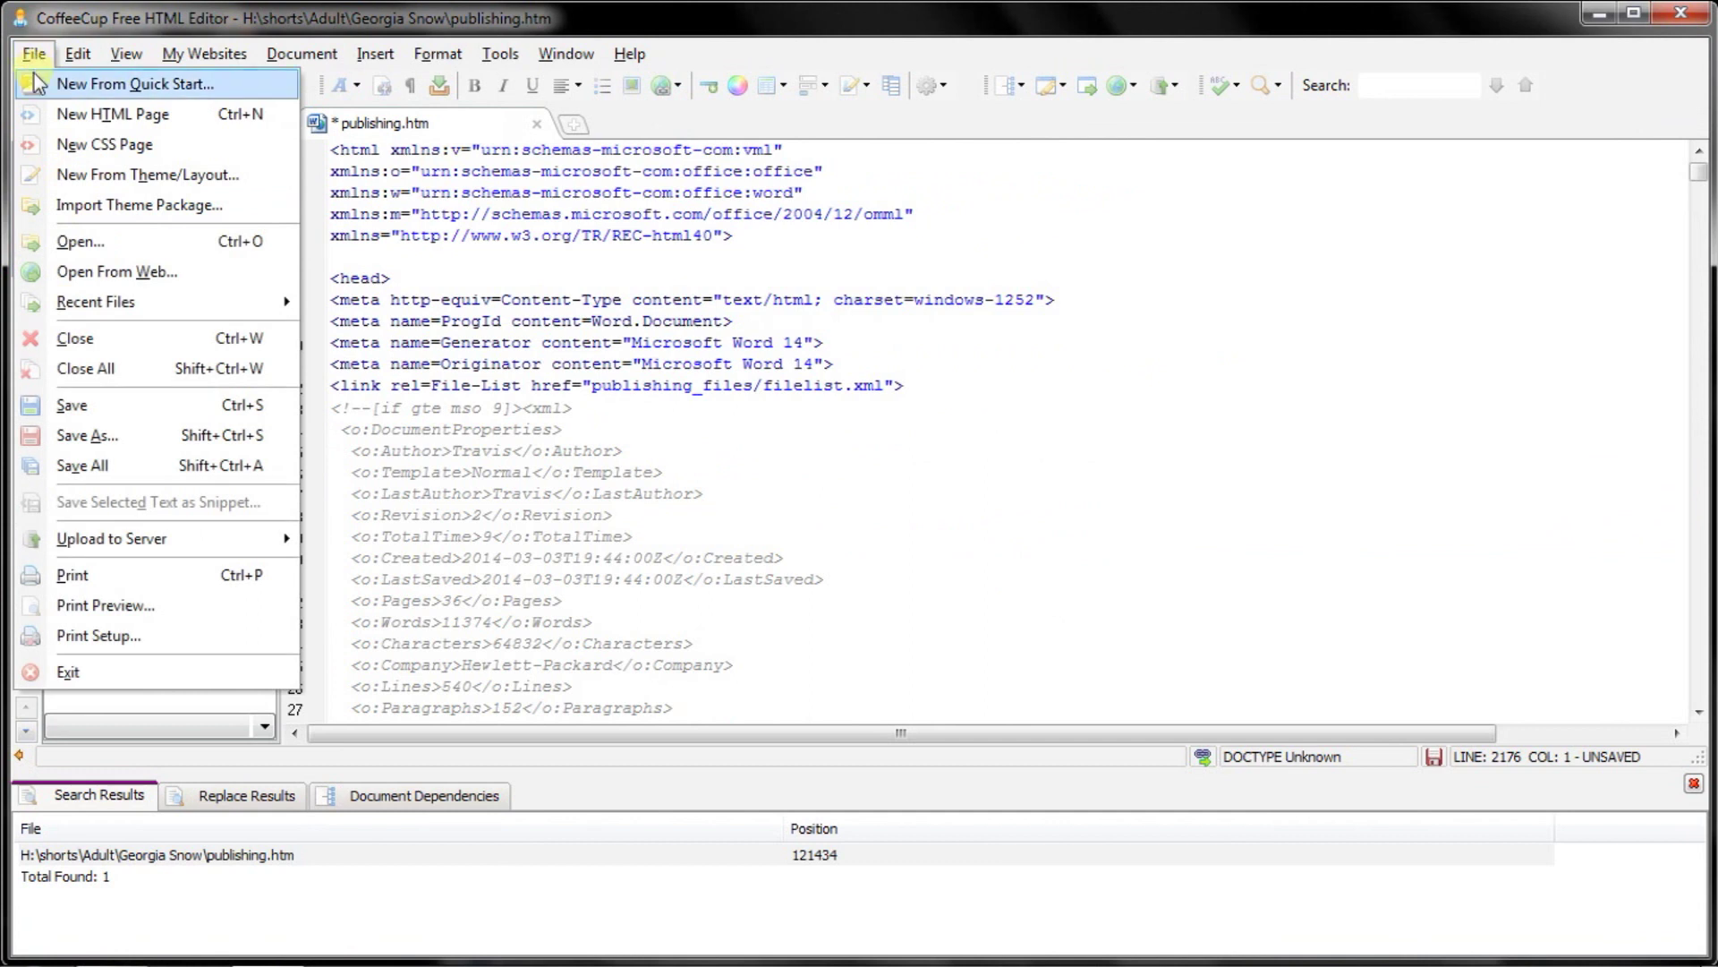
{"action": "left_click", "coordinate": [153, 407]}
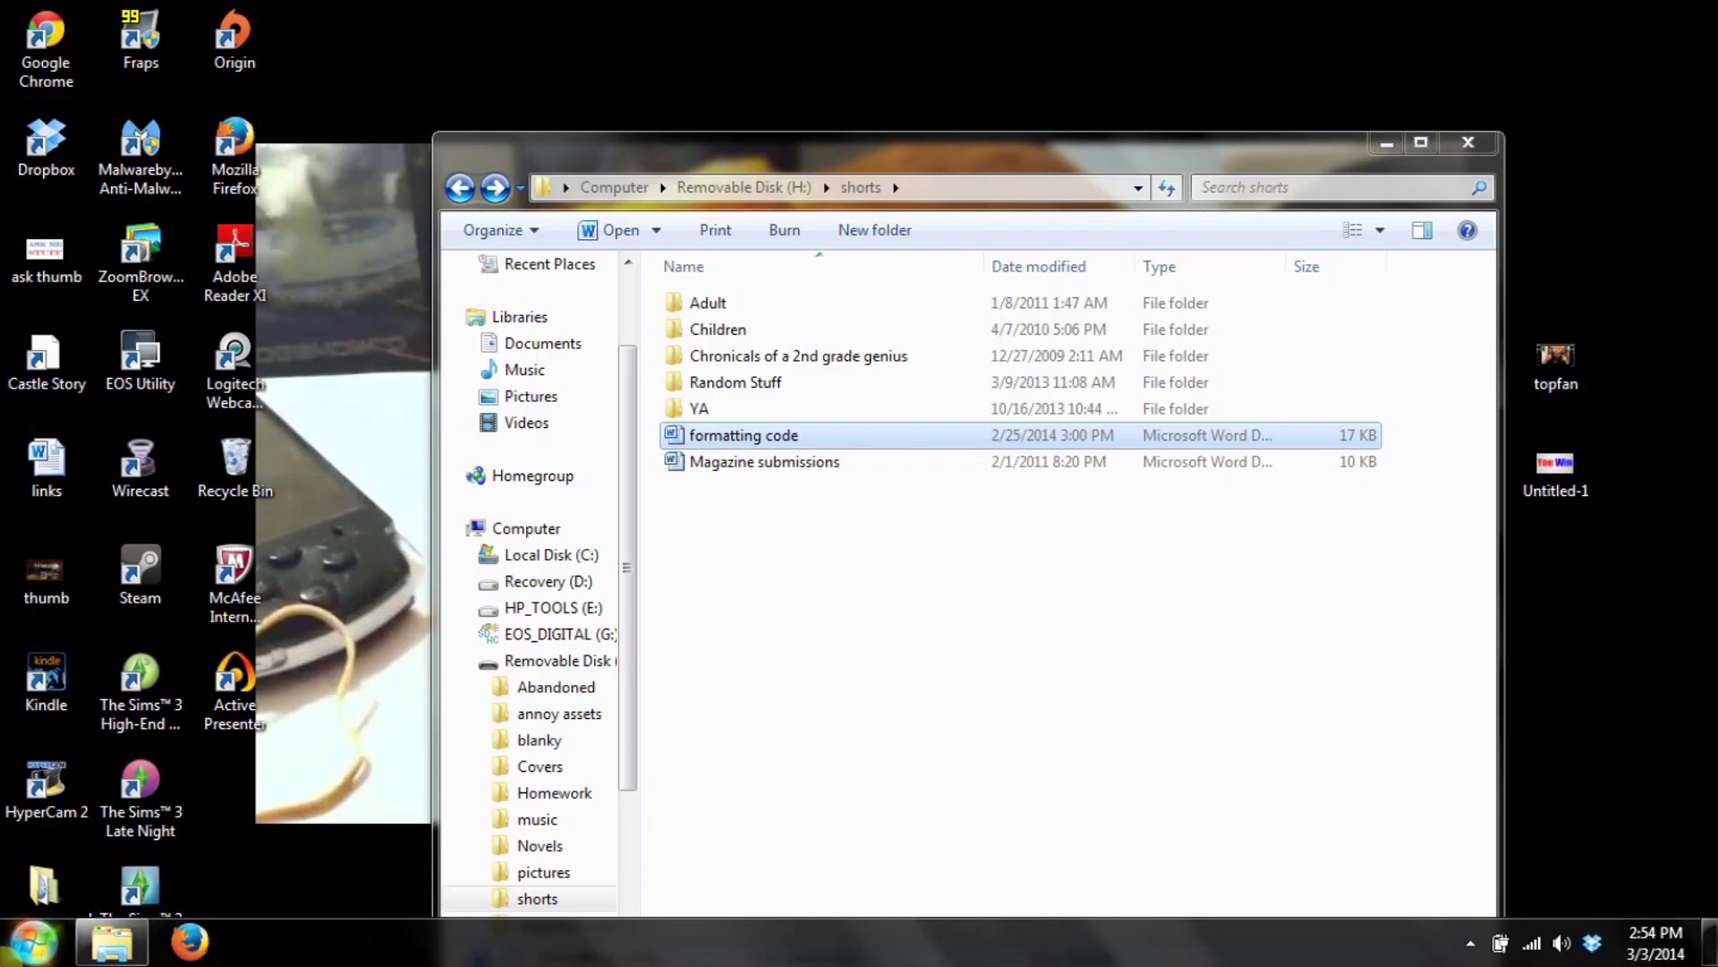
{"action": "key", "text": "super"}
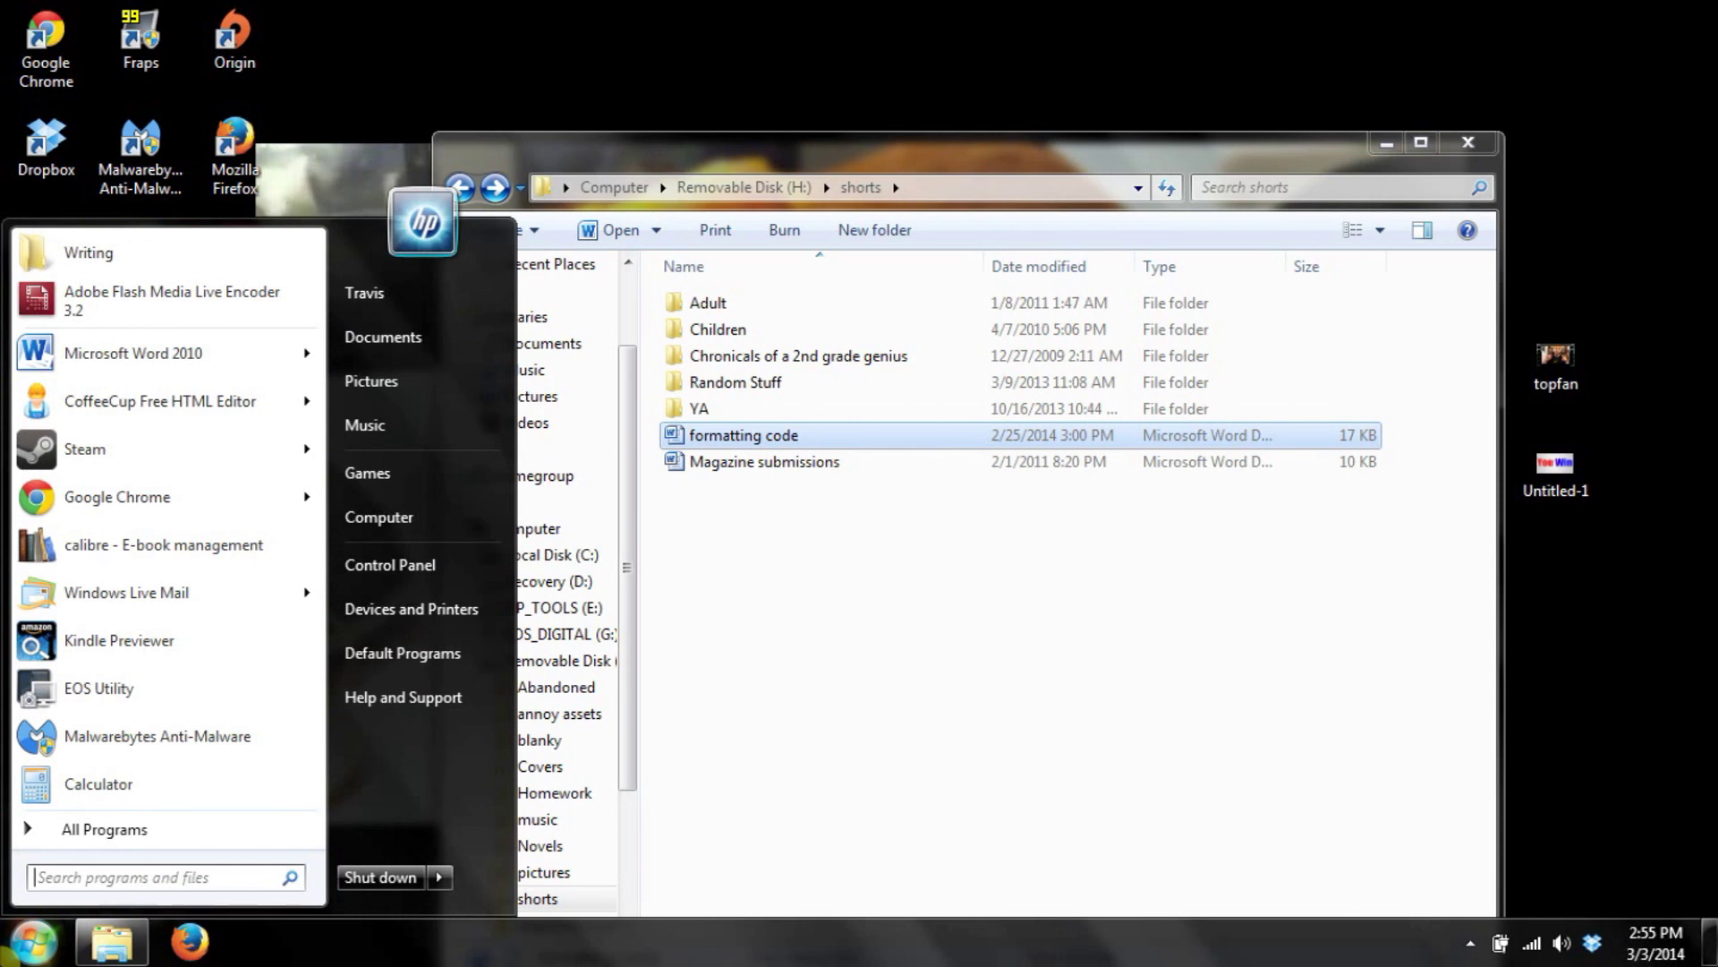
{"action": "left_click", "coordinate": [157, 542]}
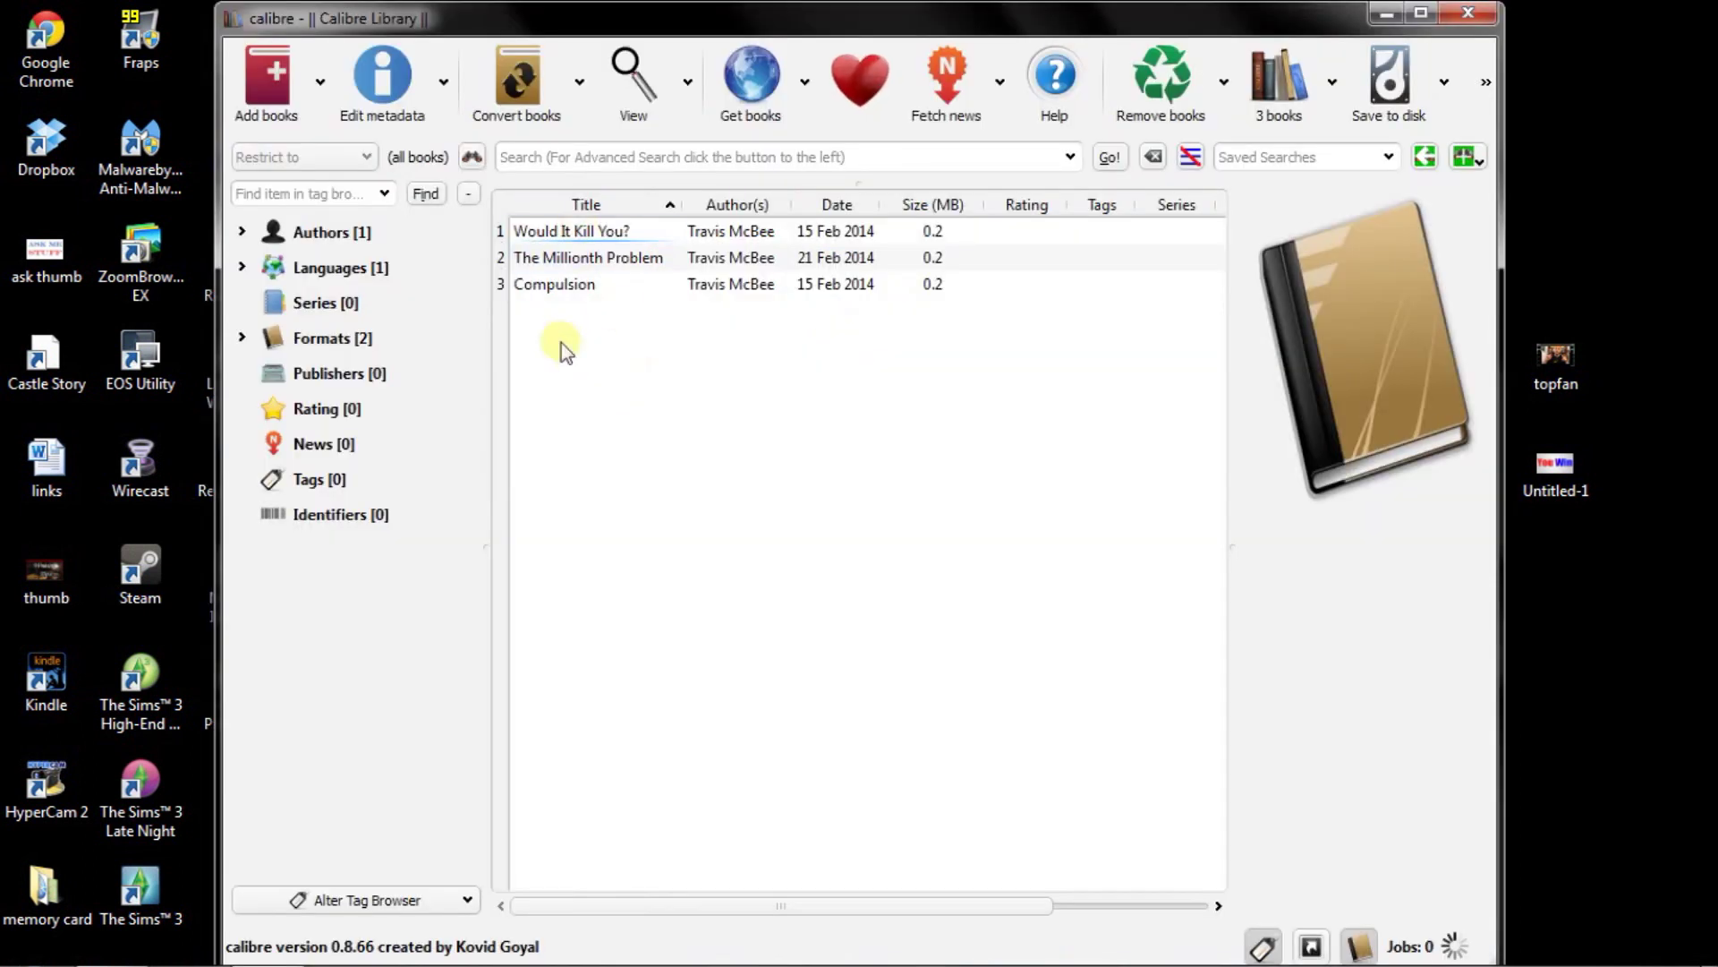
Add the publishing HTML file from shorts > Adult > Georgia Snow to the calibre library
{"action": "left_click", "coordinate": [281, 97]}
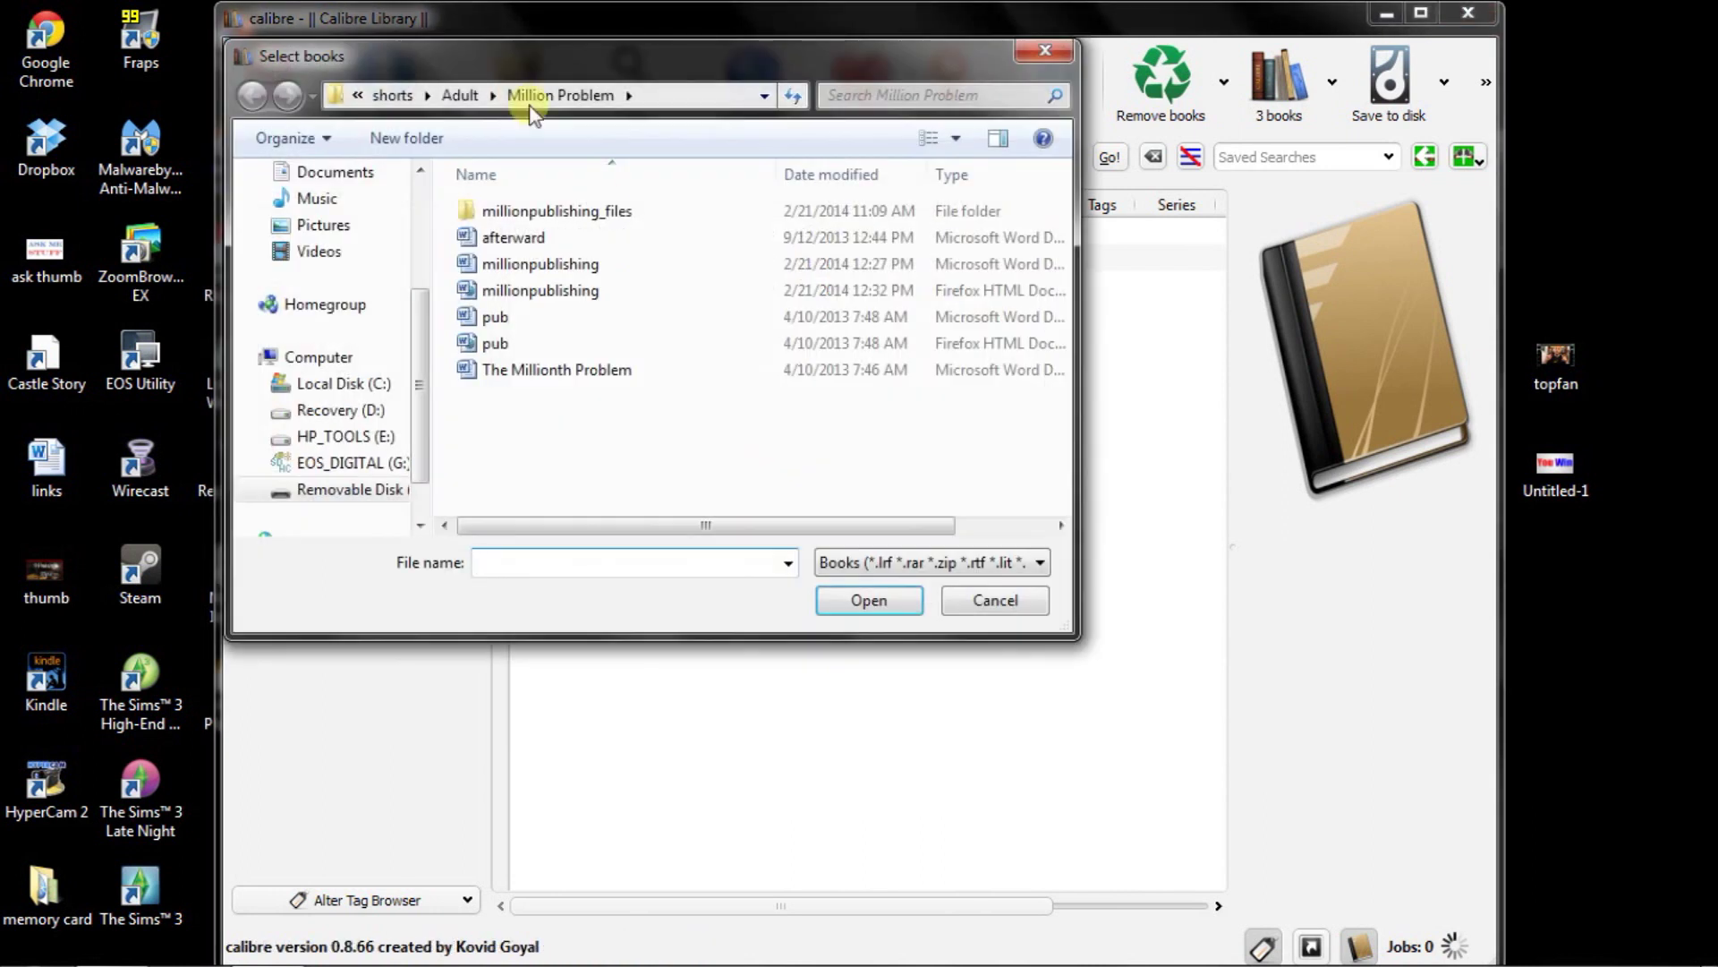
{"action": "left_click", "coordinate": [470, 95]}
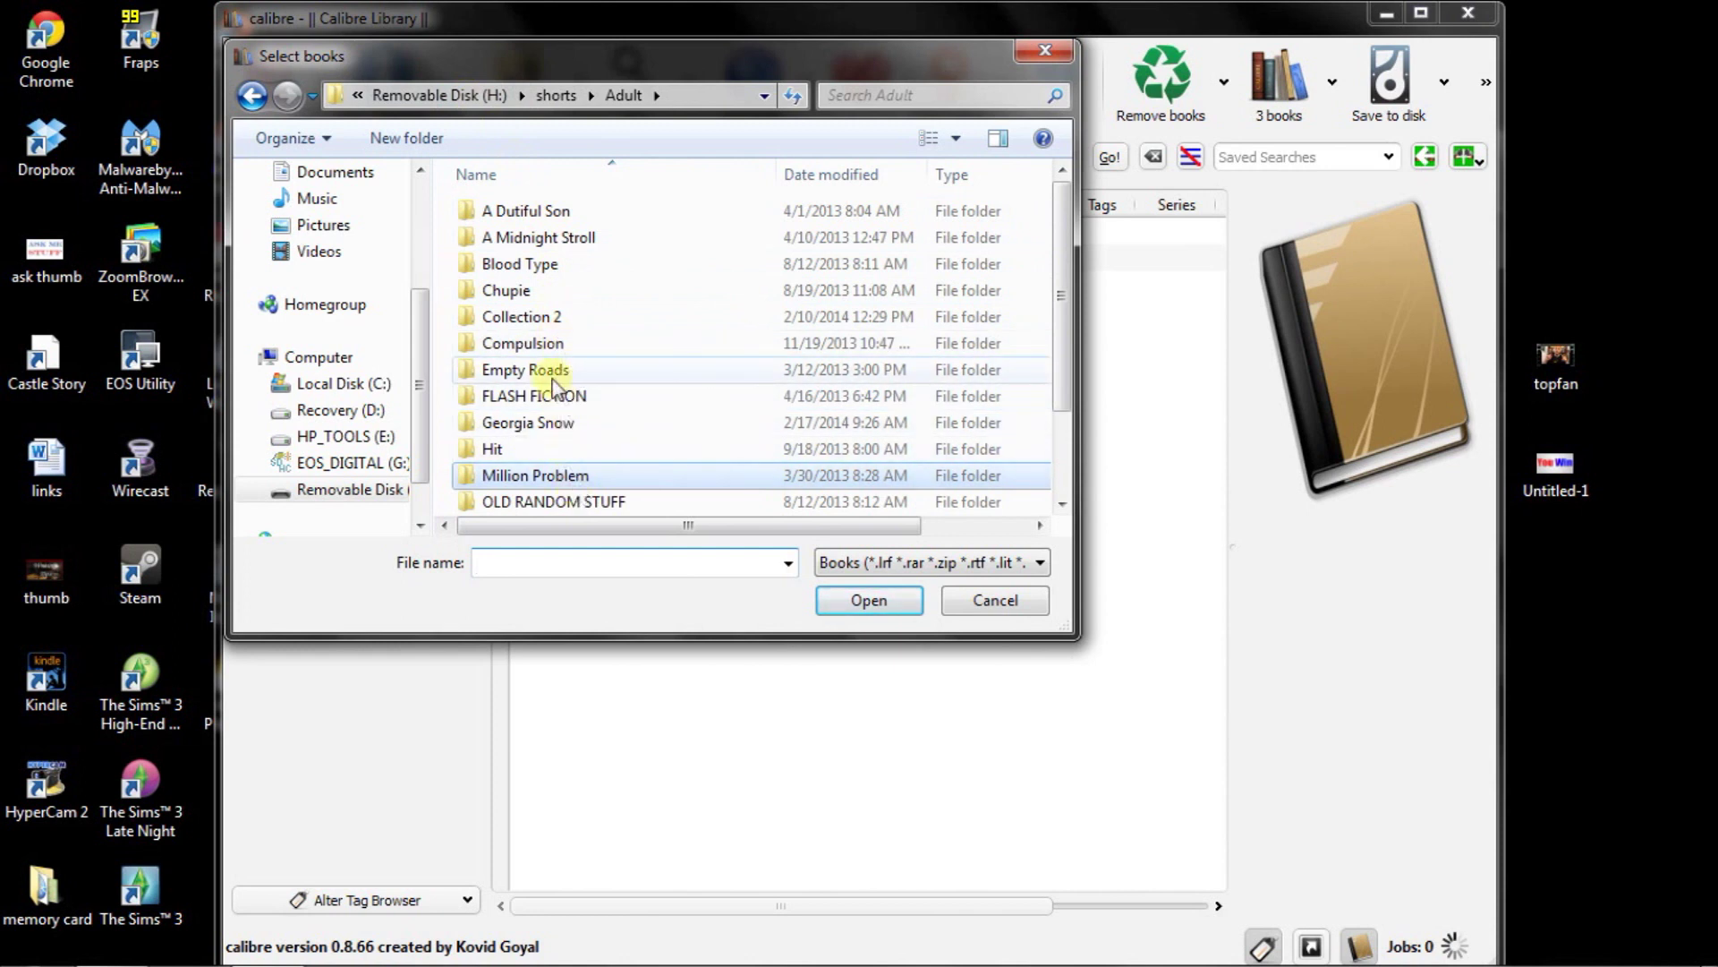
{"action": "double_click", "coordinate": [561, 421]}
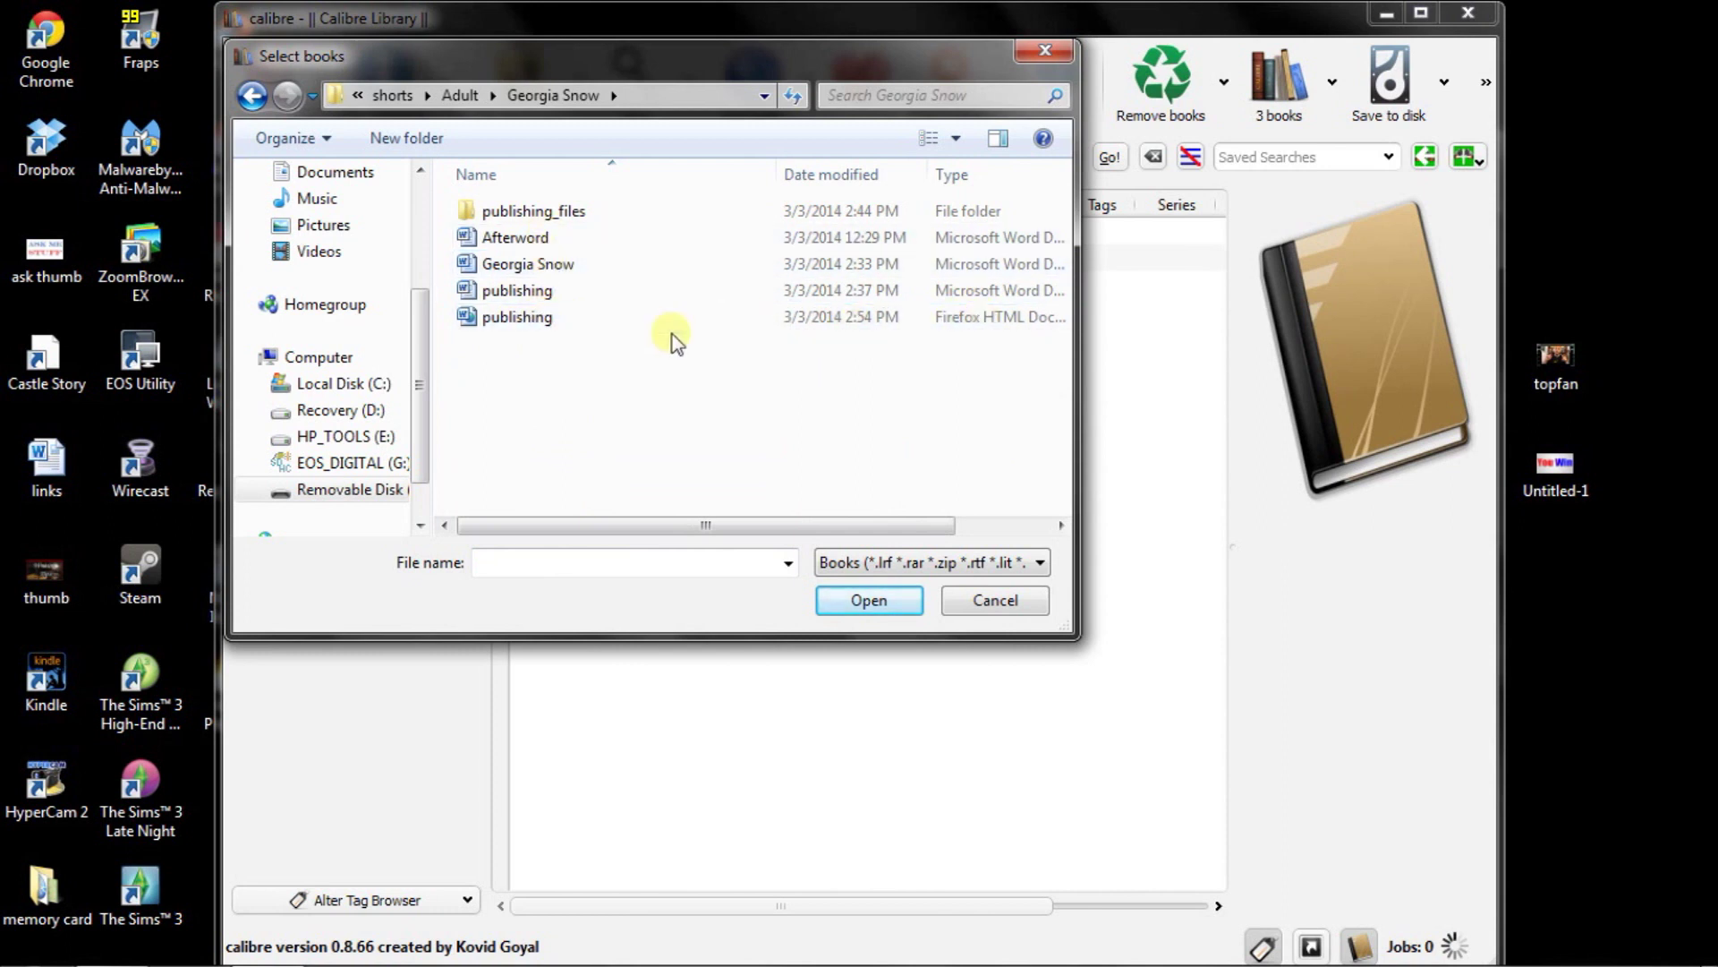
{"action": "double_click", "coordinate": [571, 319]}
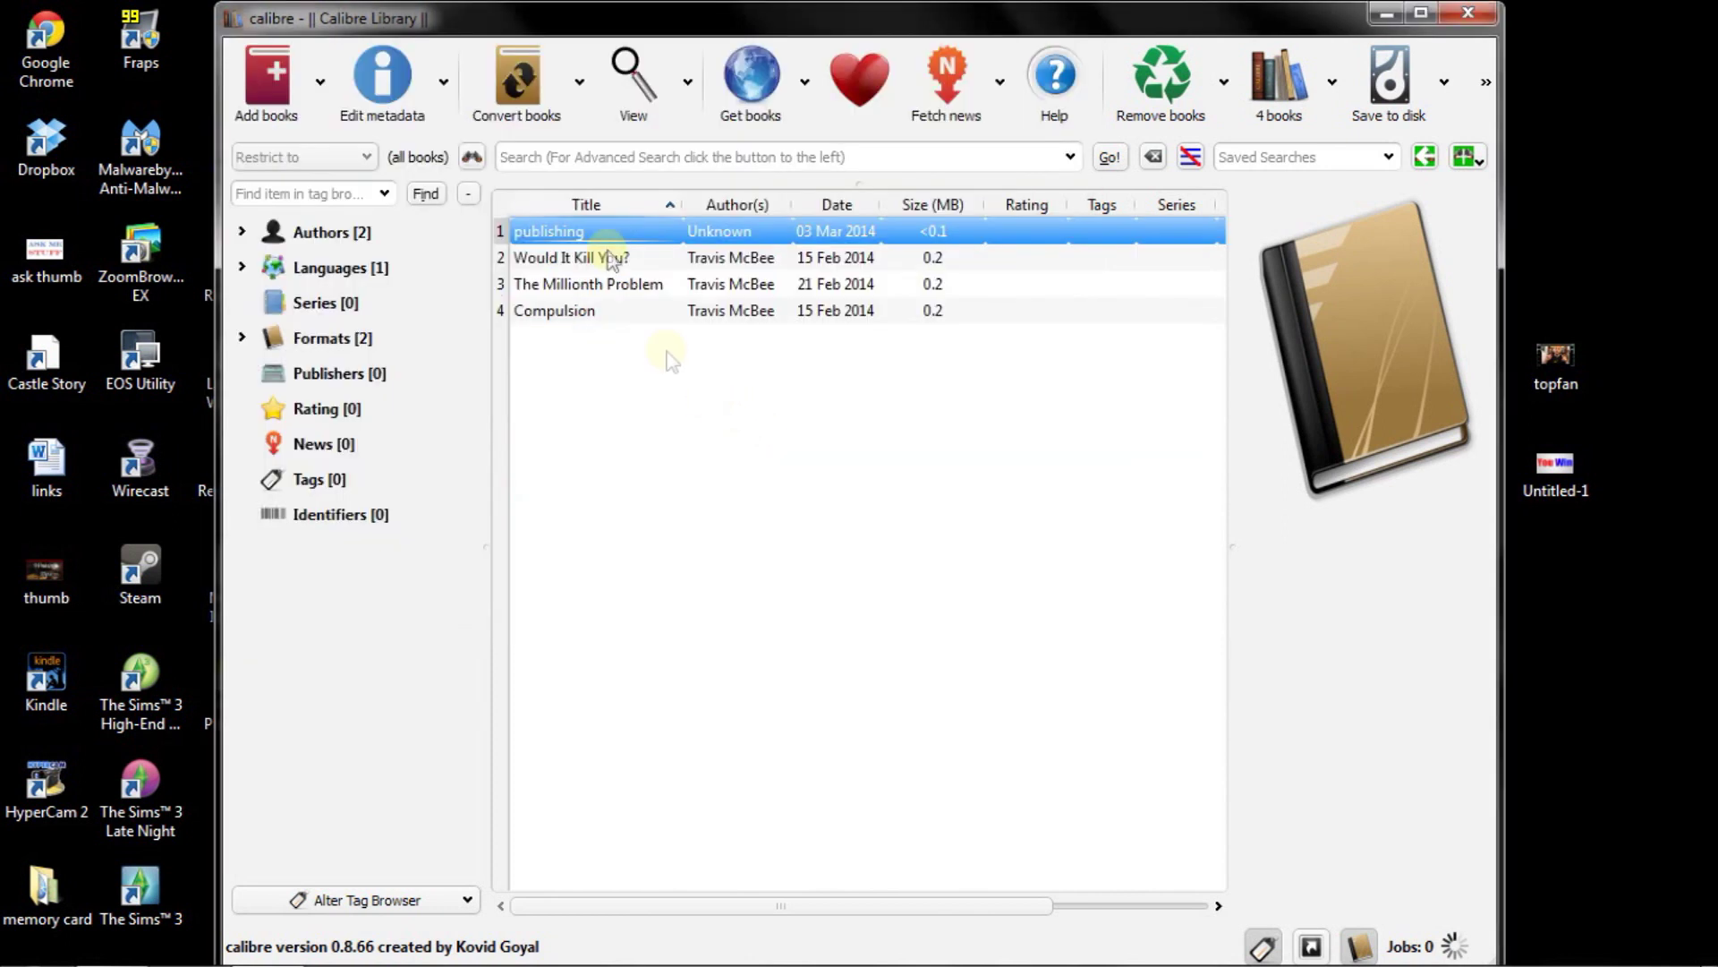
In the EPUB conversion metadata, retitle the book 'Georgian Snow' and pick the author from suggestions
{"action": "left_click", "coordinate": [558, 89]}
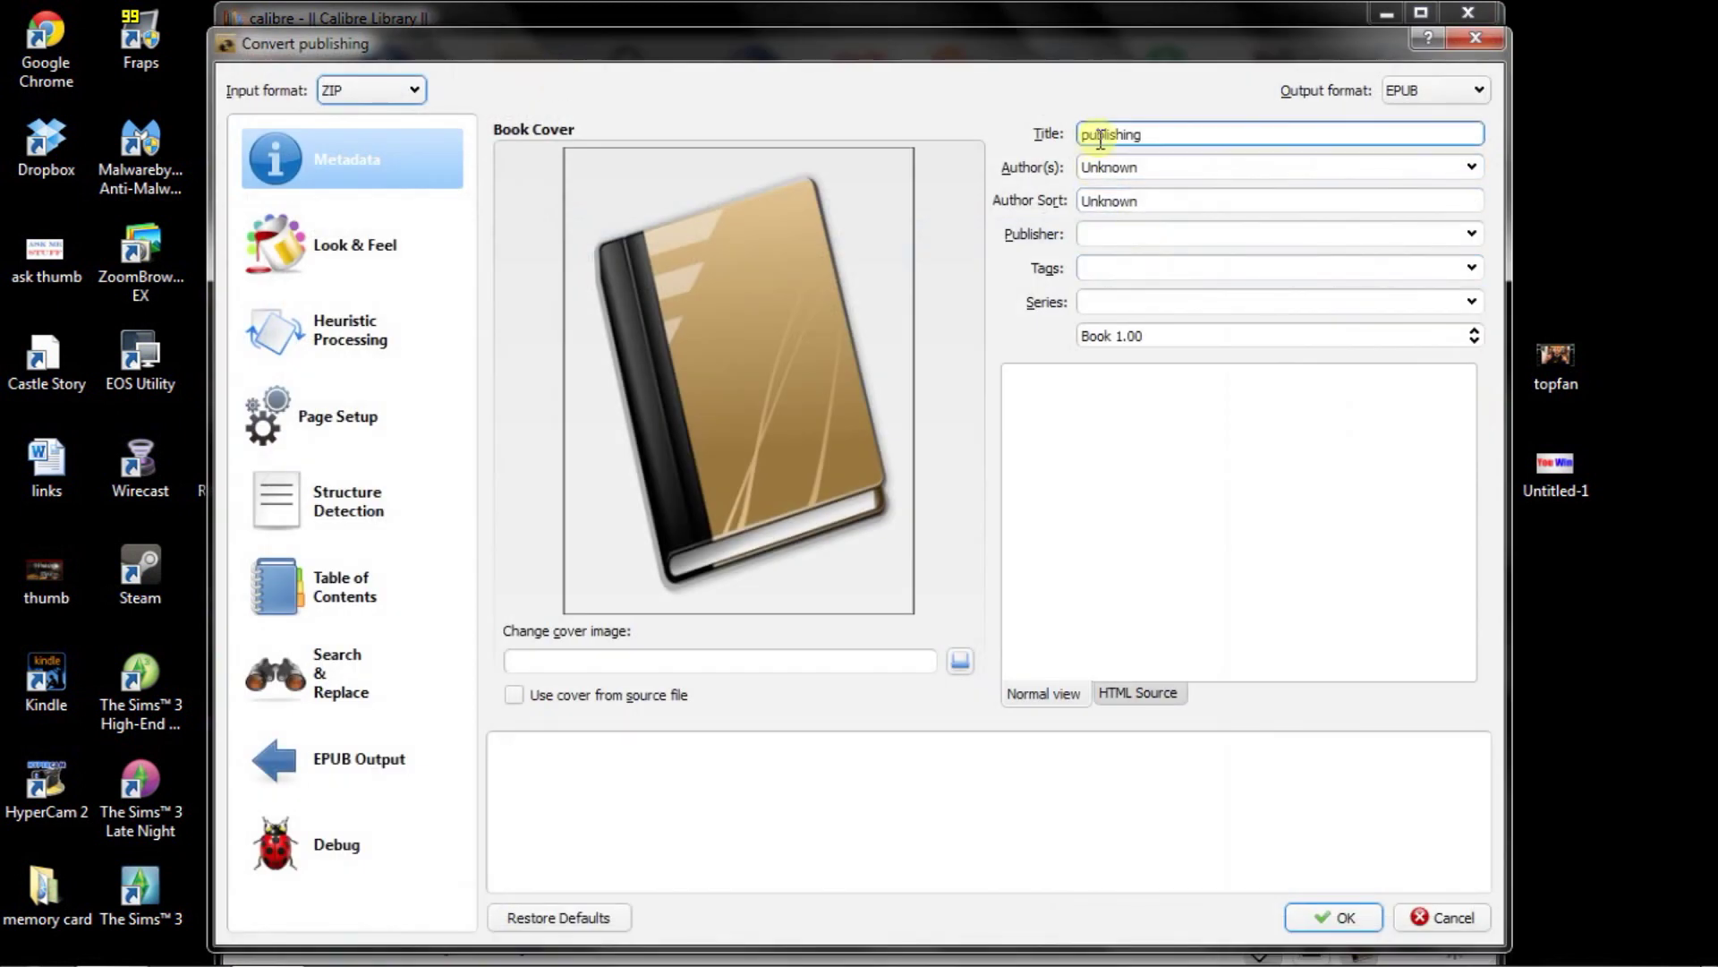
{"action": "double_click", "coordinate": [1100, 134]}
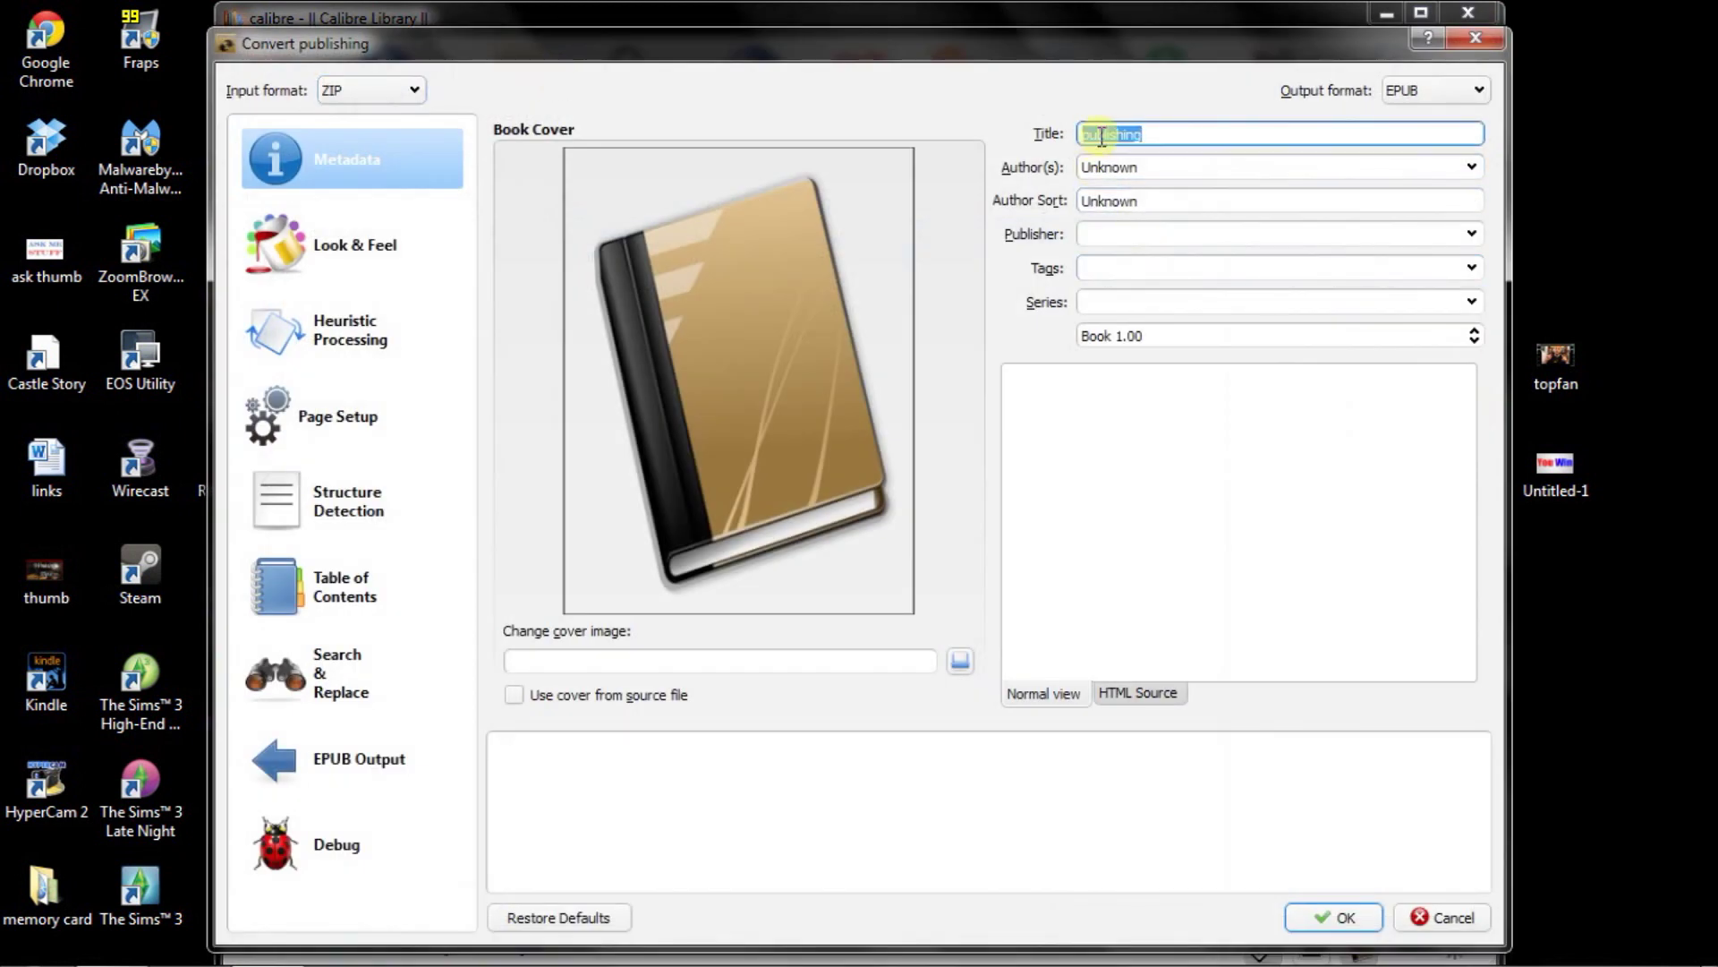
{"action": "type", "text": "Georgian"}
{"action": "key", "text": "Tab"}
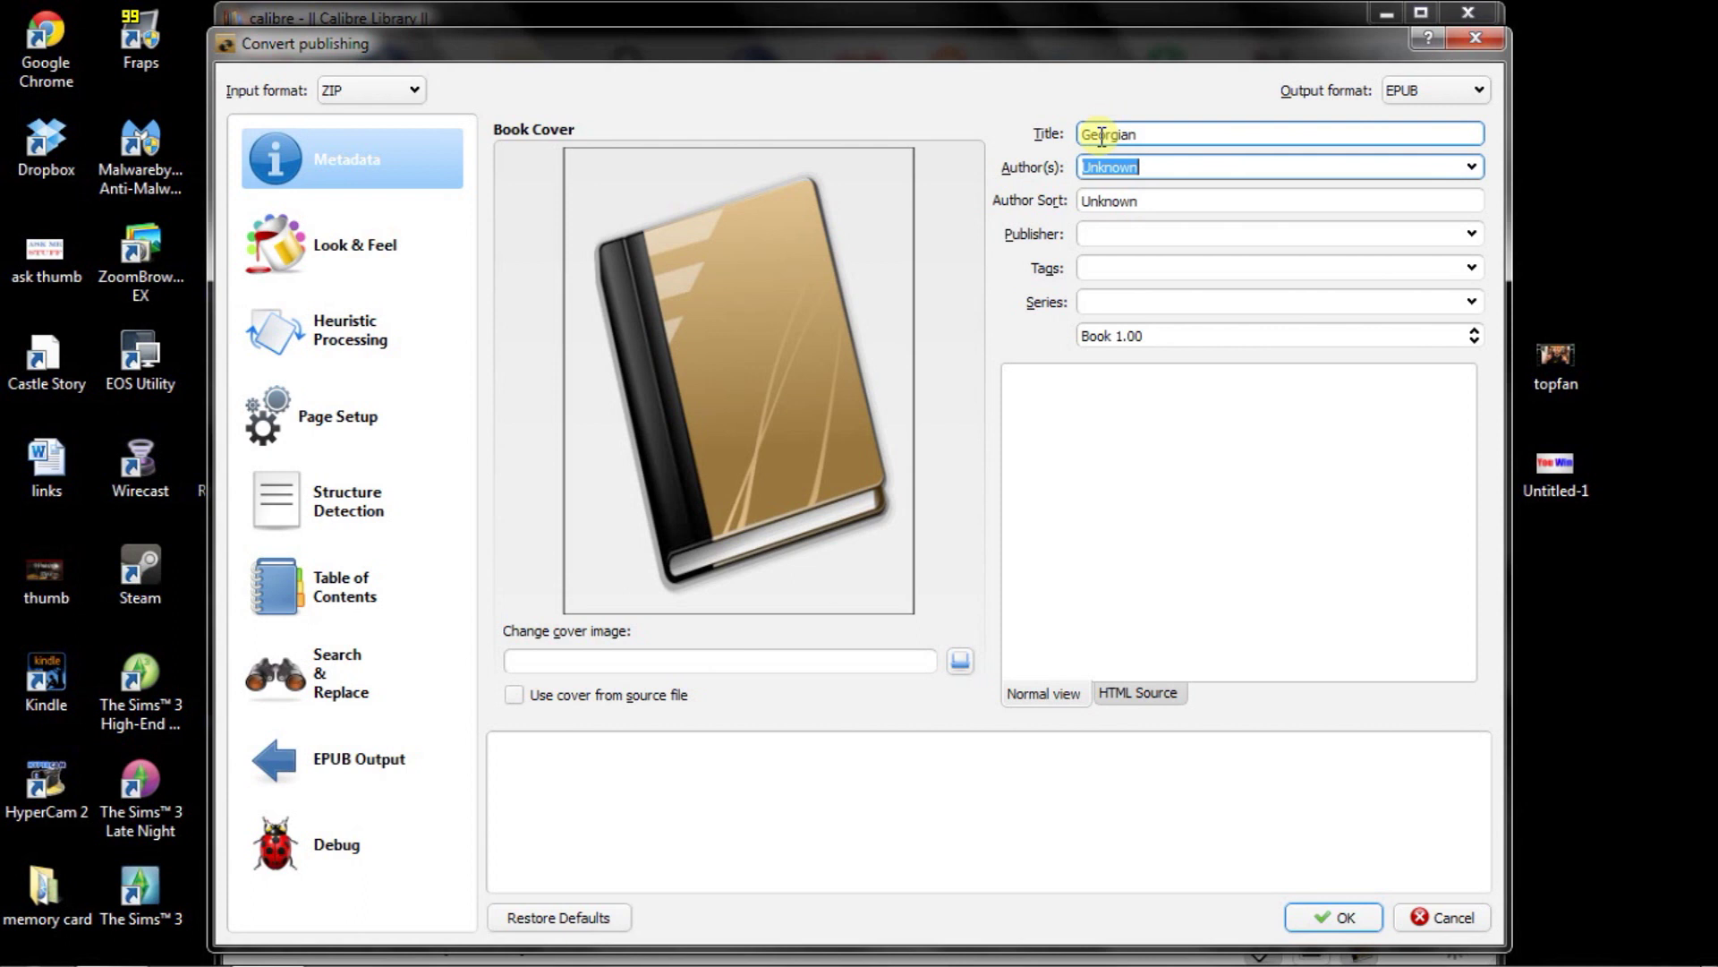
{"action": "type", "text": "Tra"}
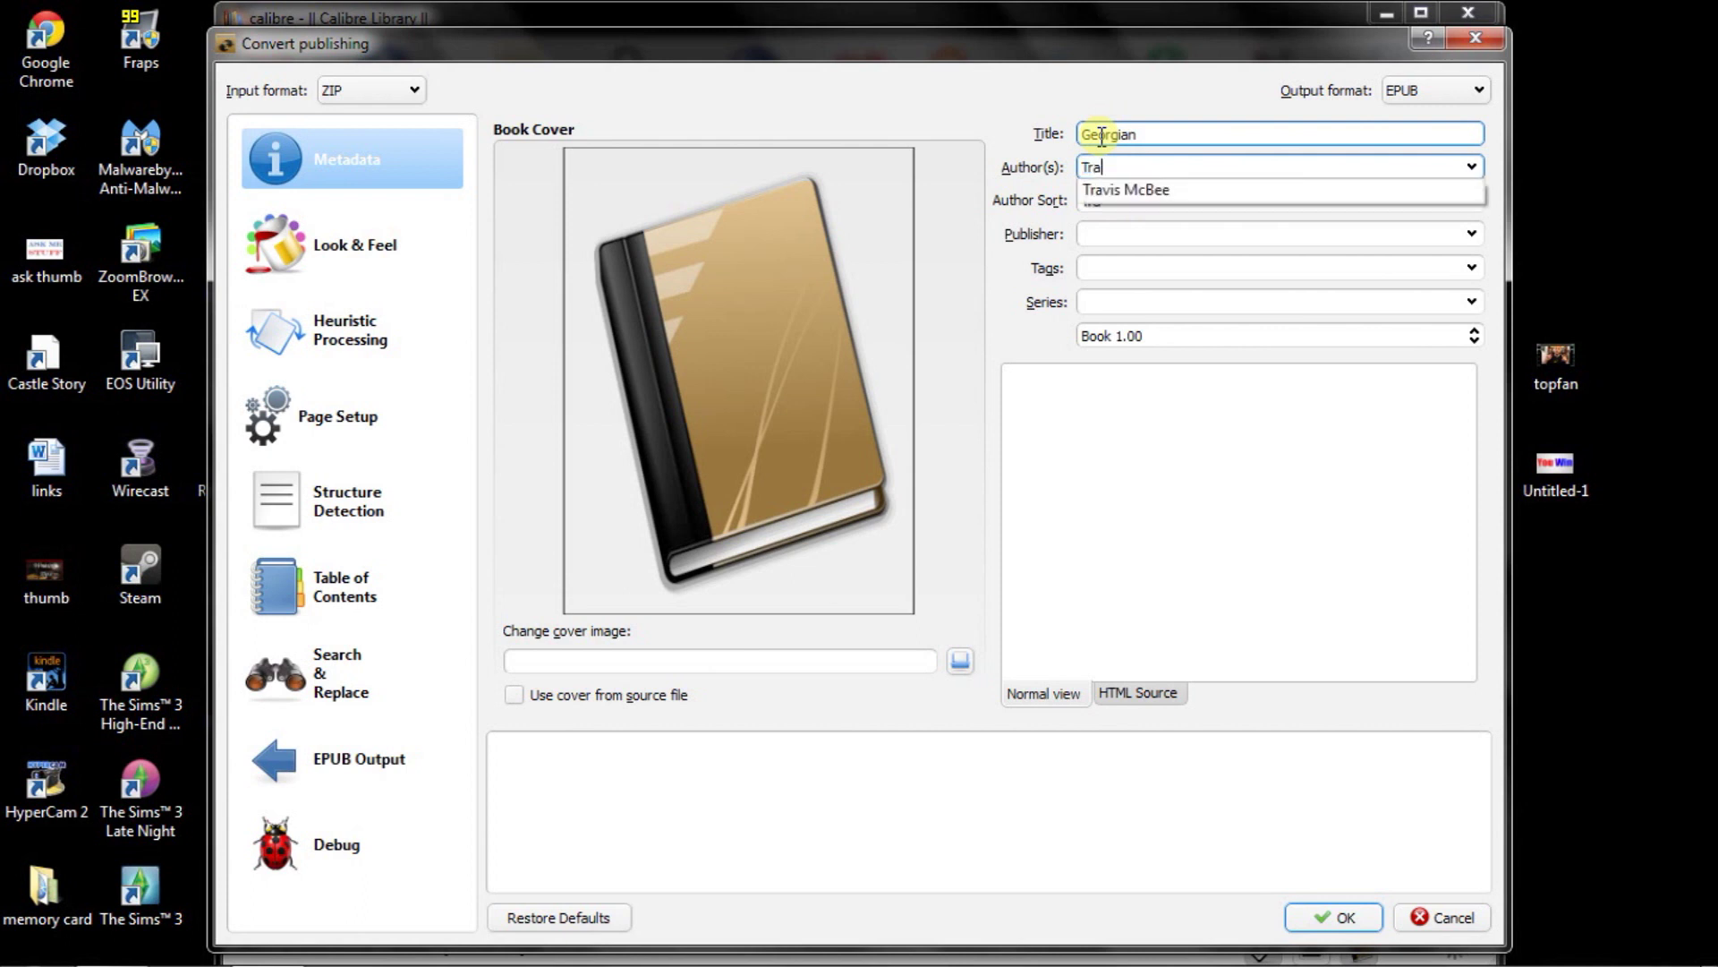
{"action": "key", "text": "Down"}
{"action": "key", "text": "Return"}
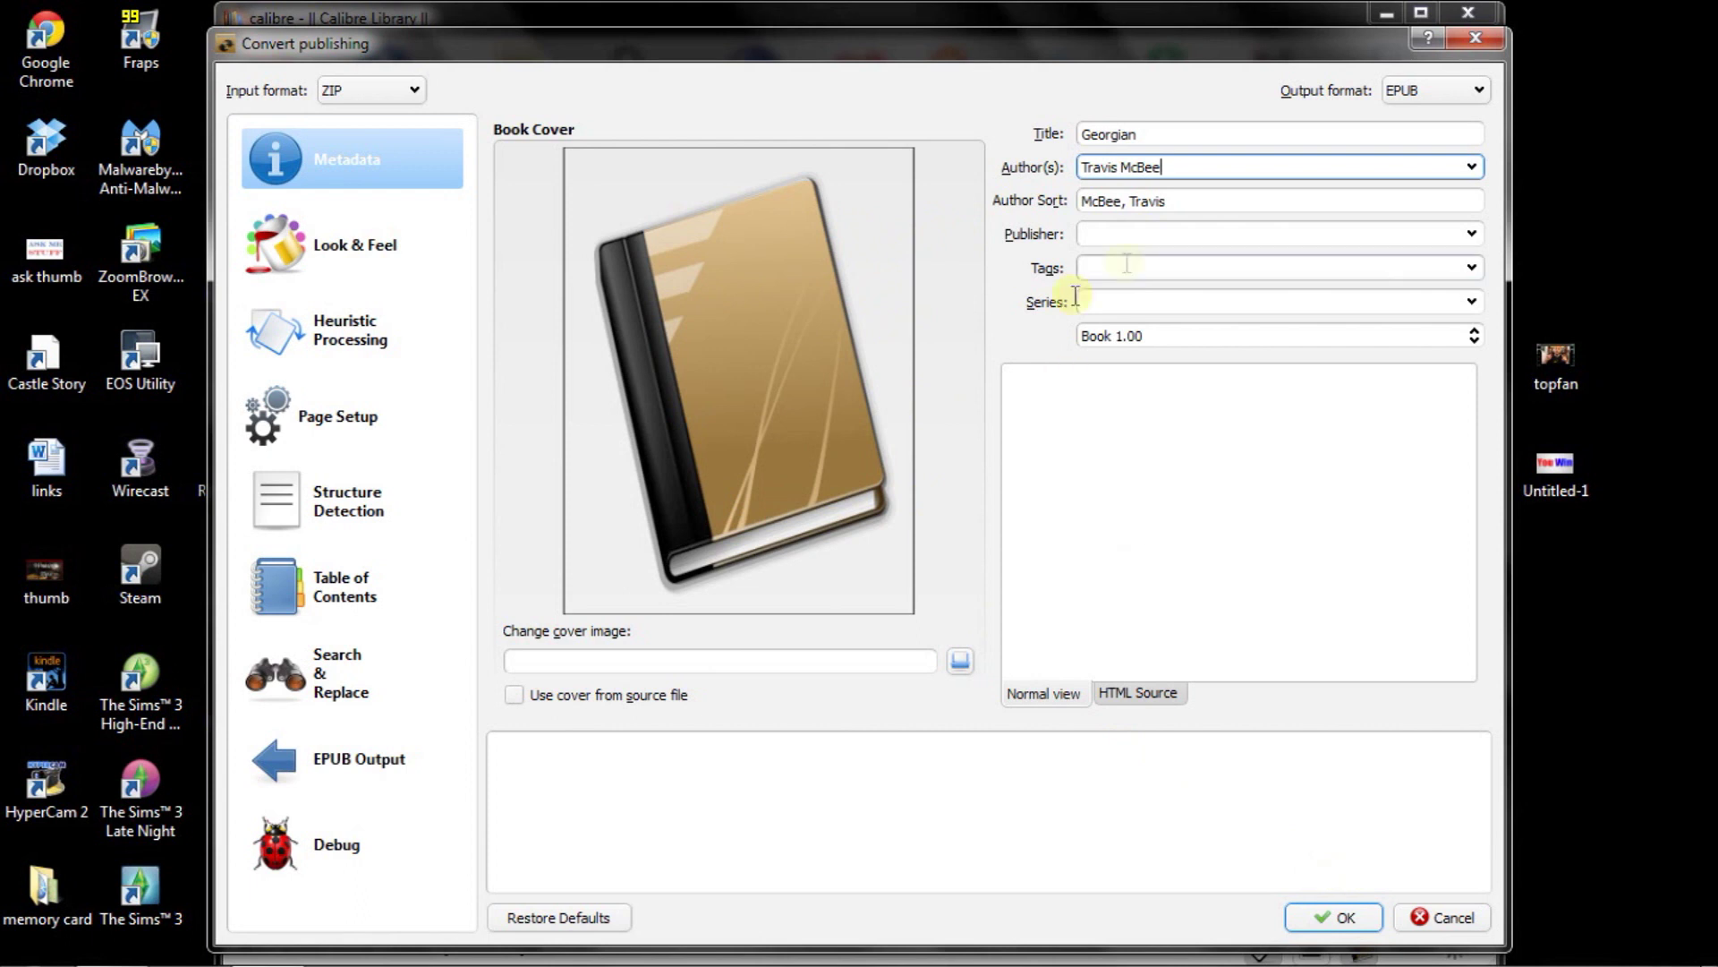
{"action": "left_click", "coordinate": [1147, 135]}
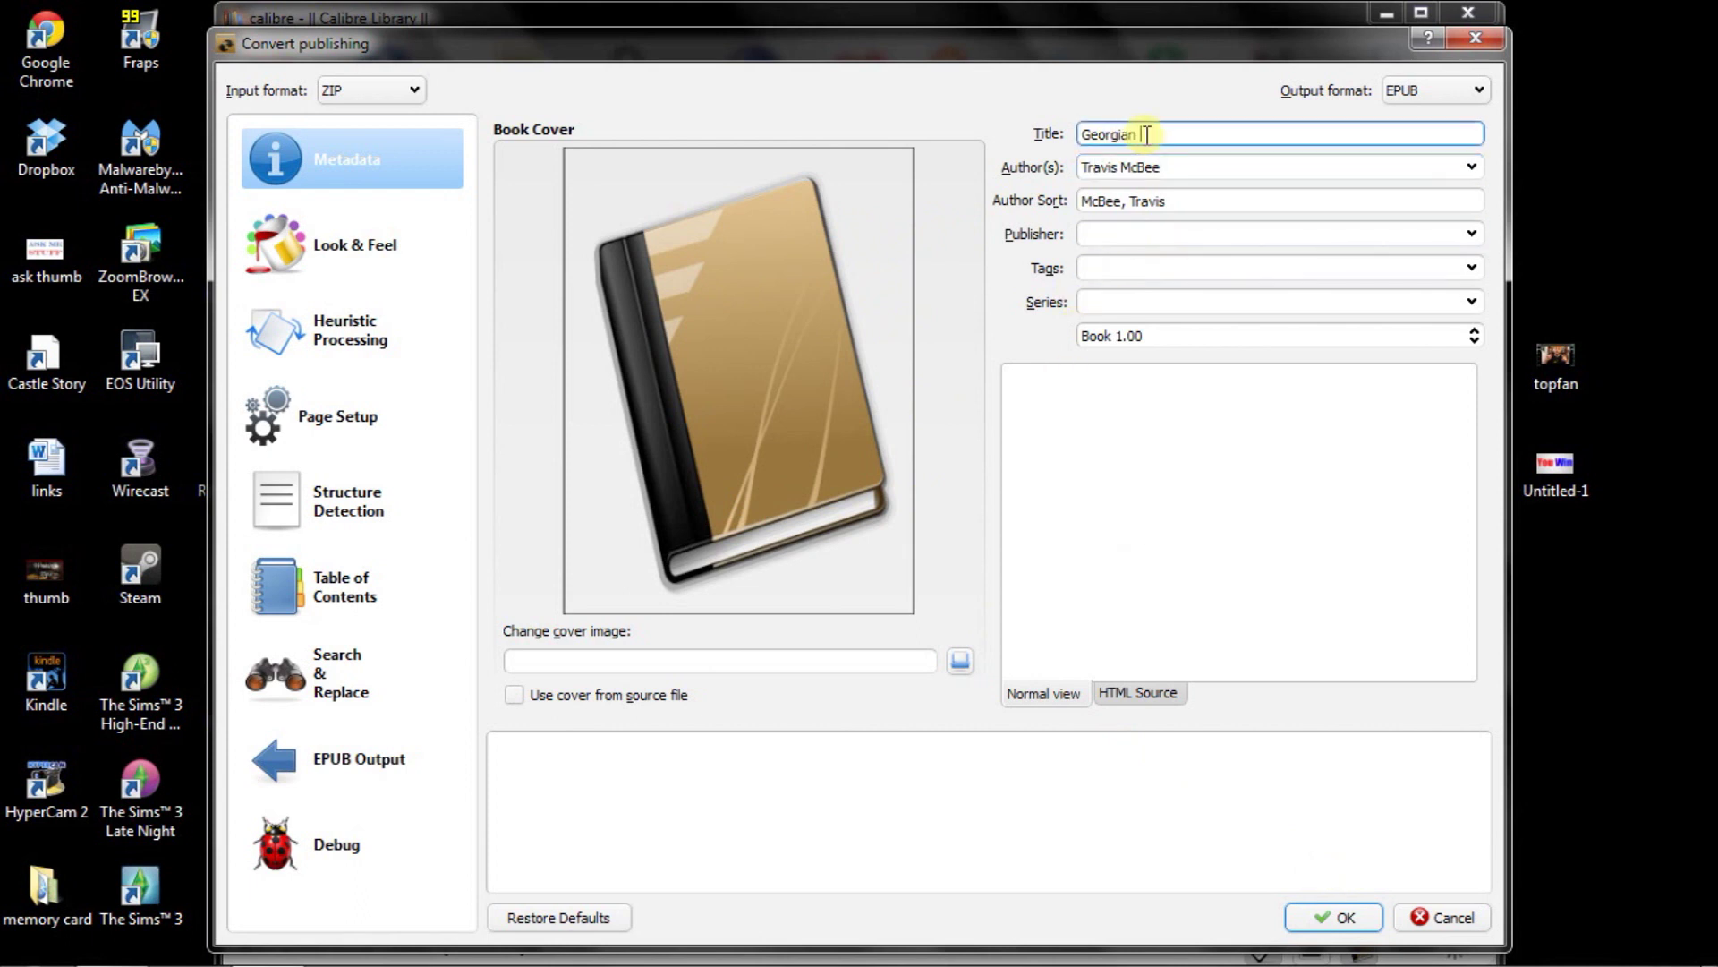
{"action": "left_click", "coordinate": [1134, 167]}
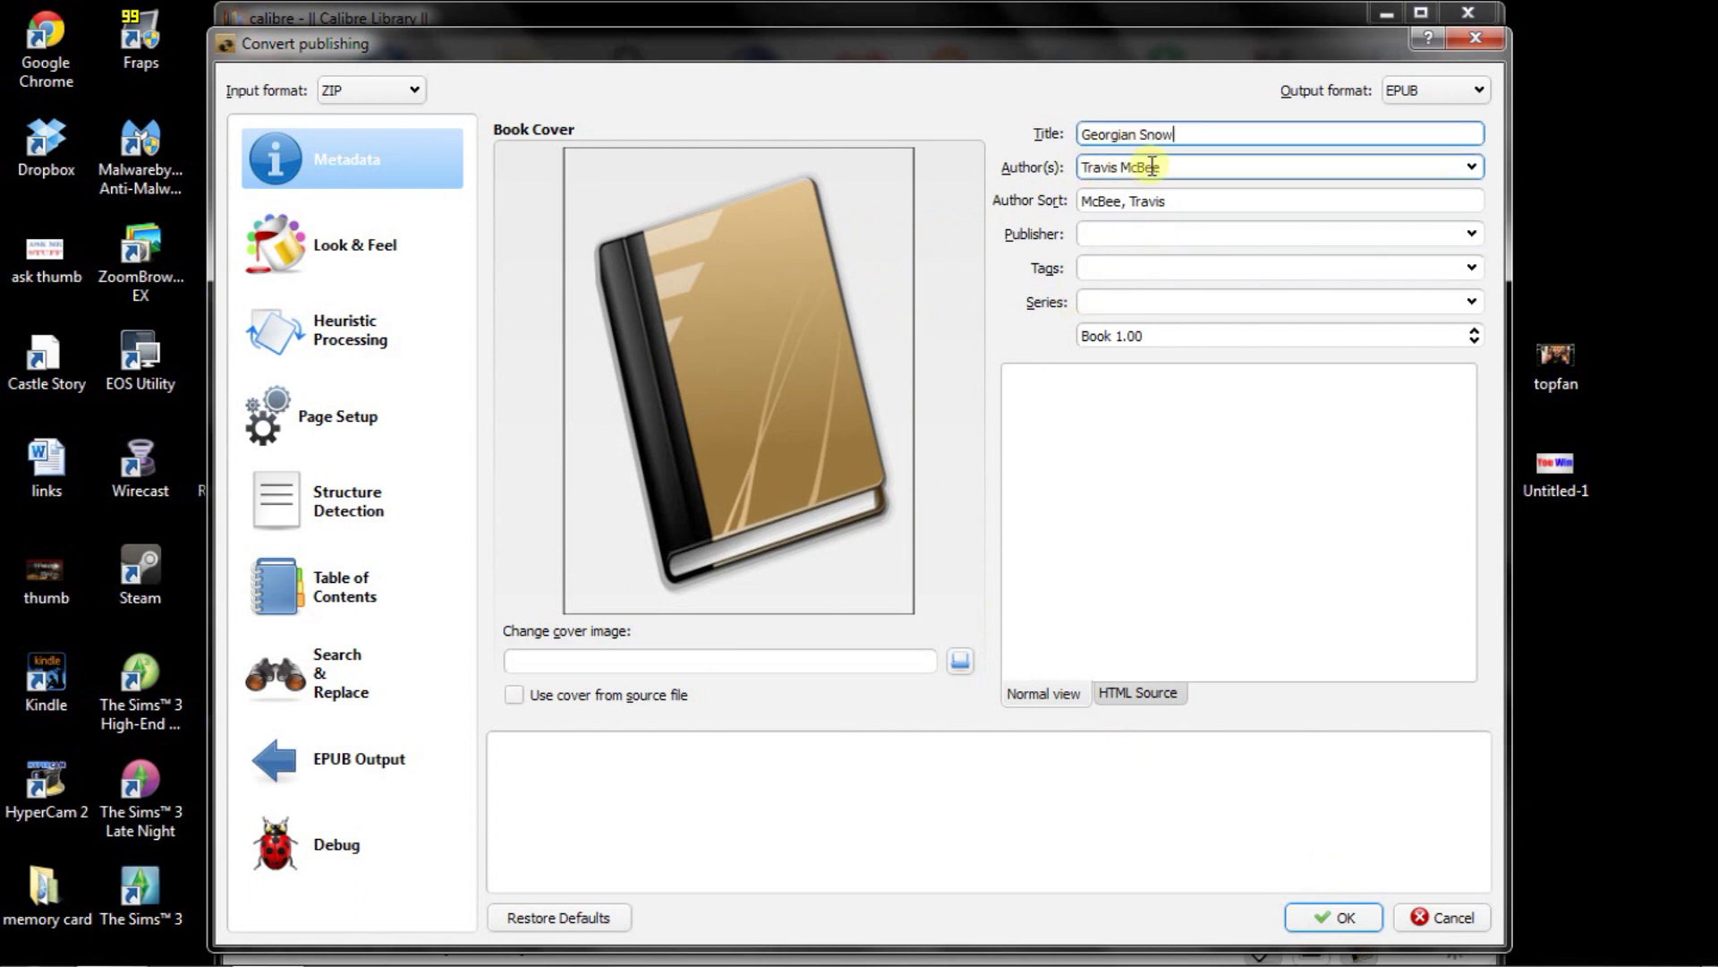
{"action": "left_click", "coordinate": [1128, 199]}
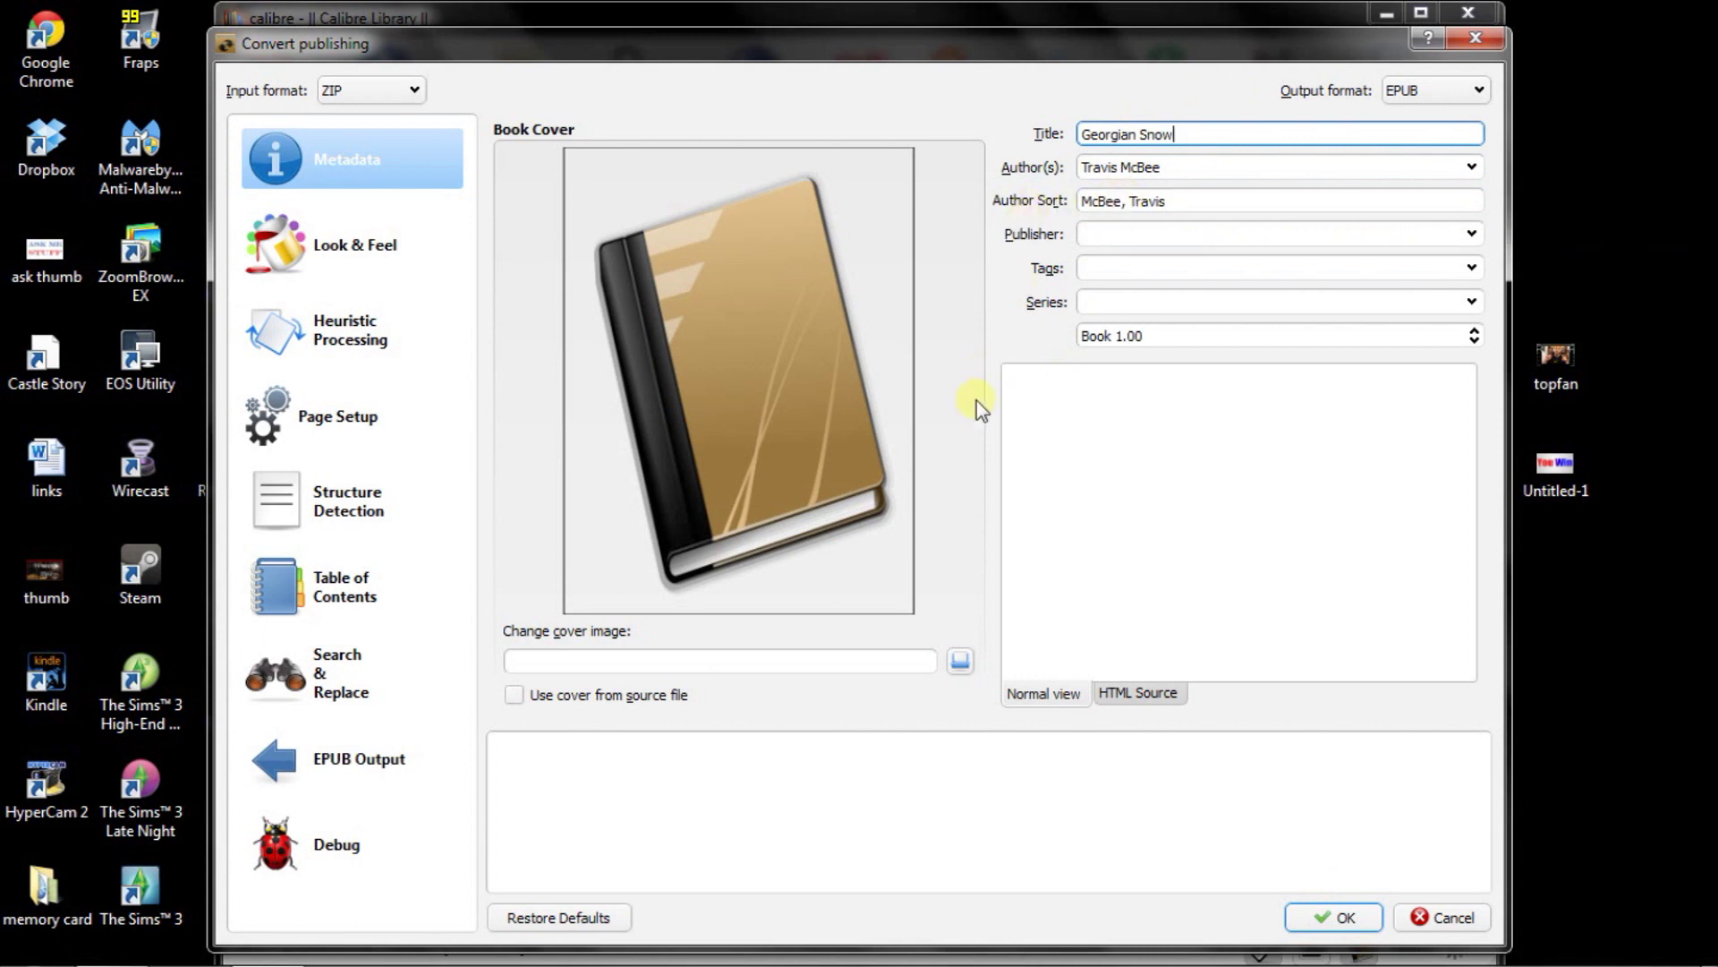
{"action": "left_click", "coordinate": [447, 260]}
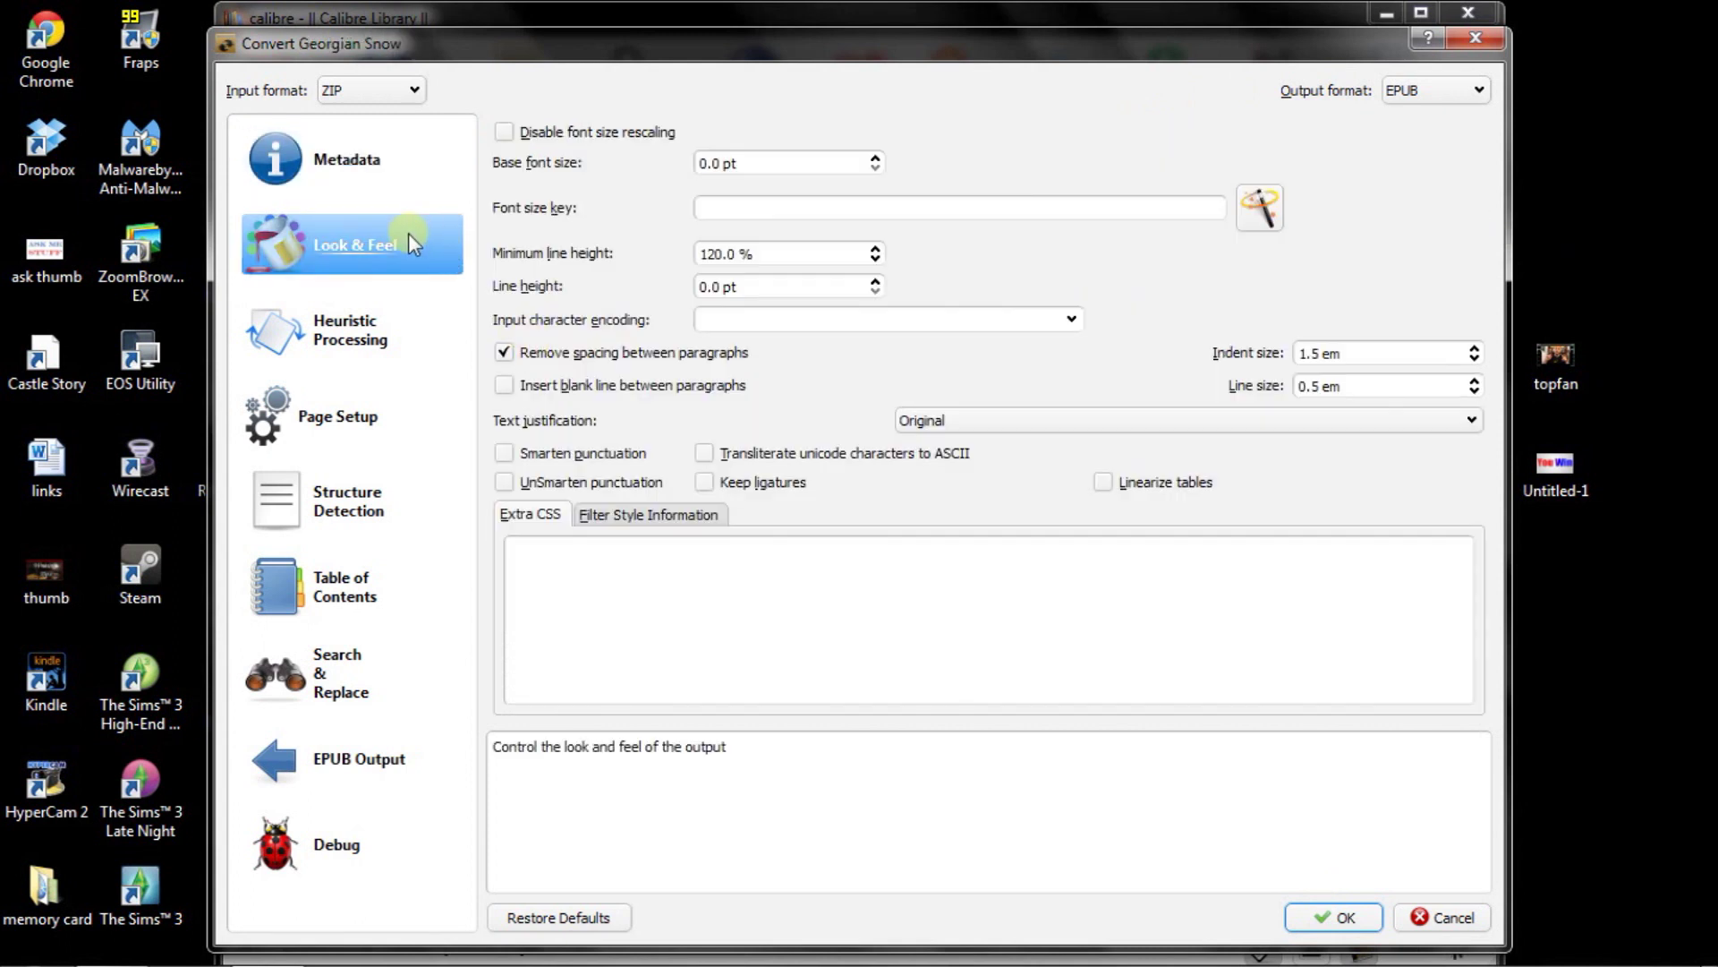
Keep the spacing between paragraphs and start the EPUB conversion
{"action": "left_click", "coordinate": [506, 354]}
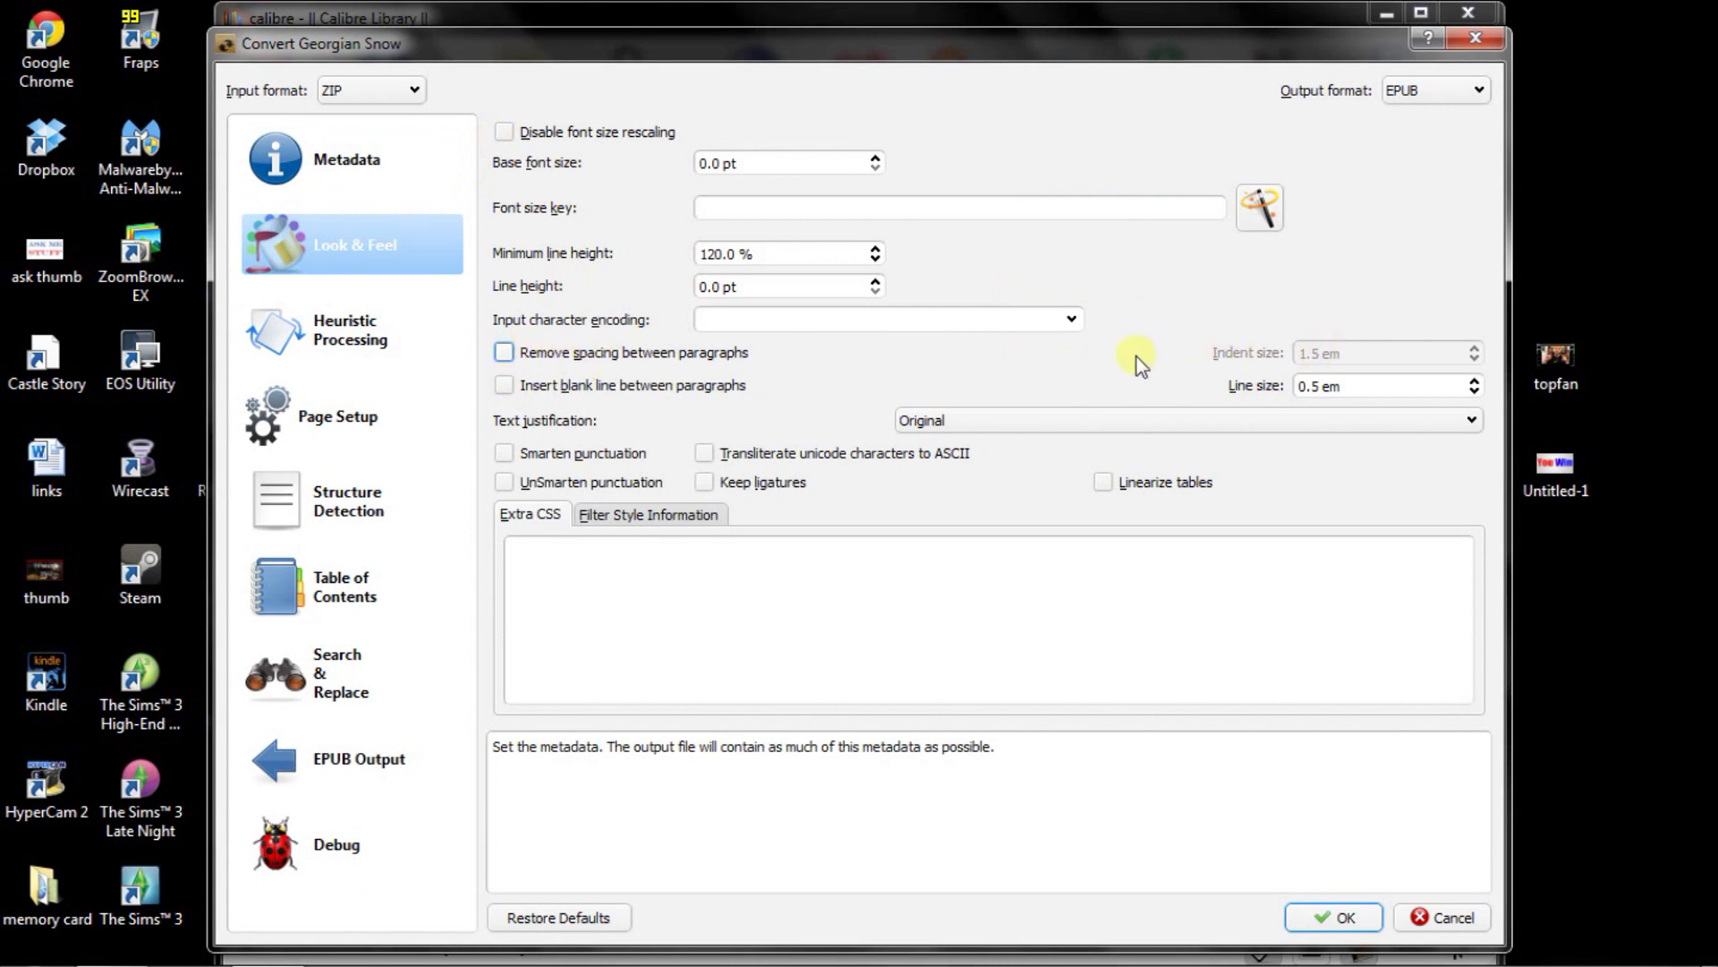
{"action": "left_click", "coordinate": [1329, 915]}
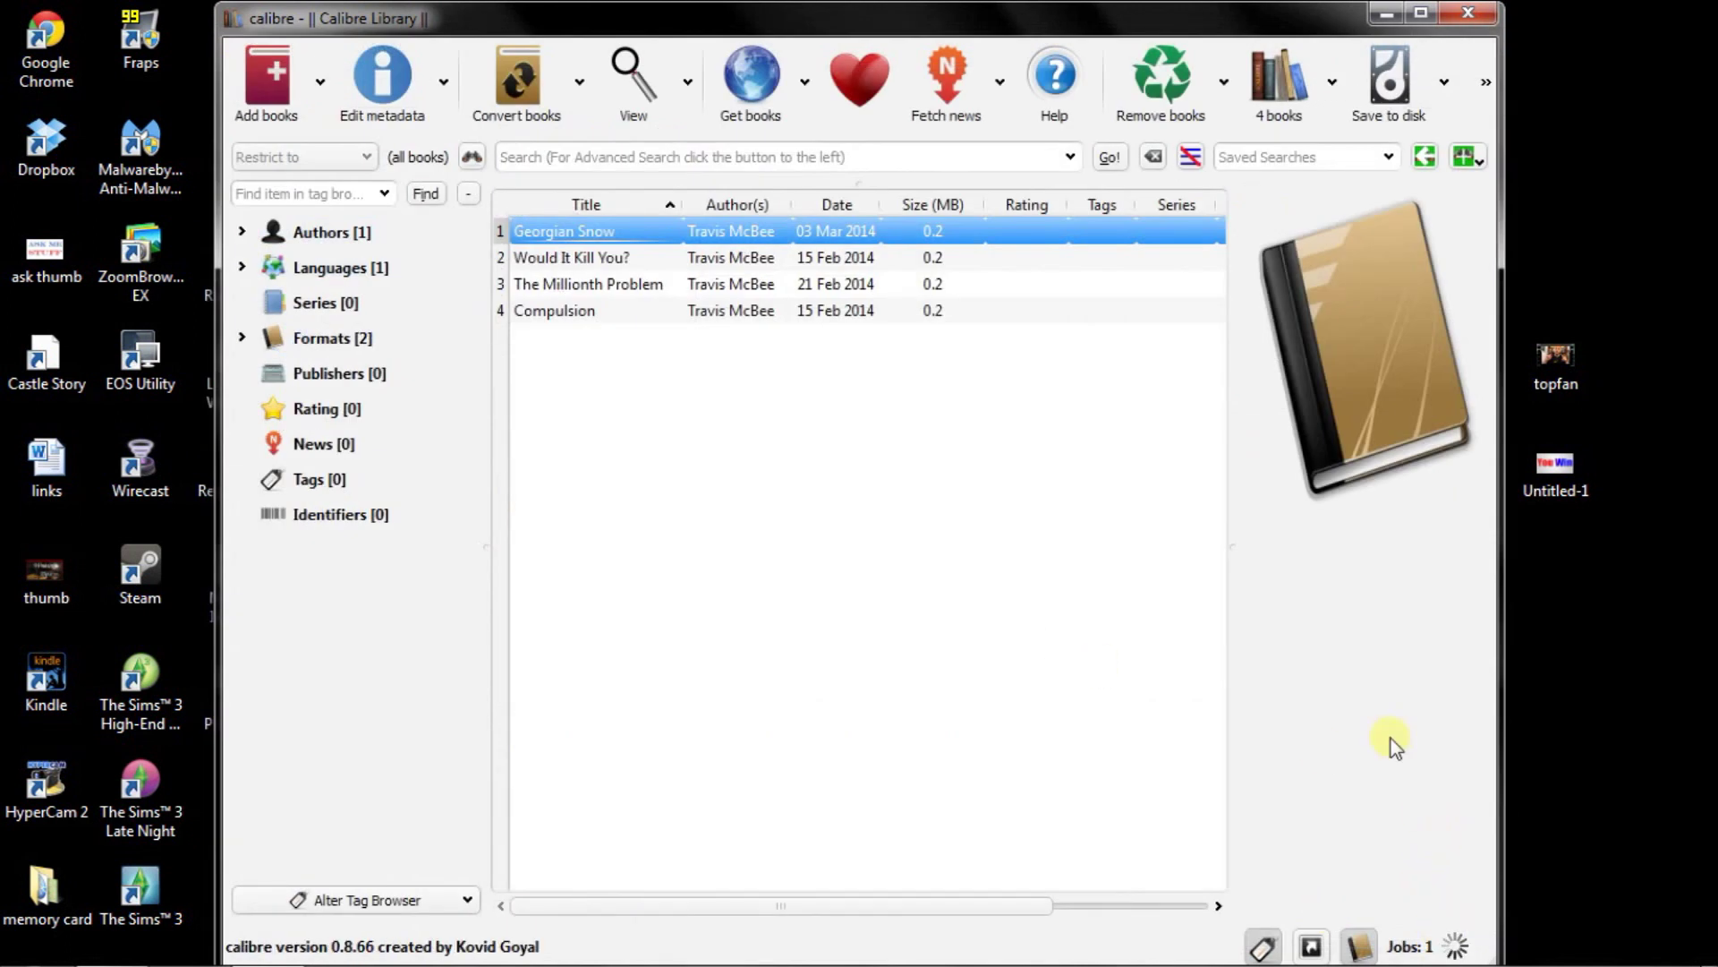
Start a new Kindle eBook title from the KDP Bookshelf
{"action": "left_click", "coordinate": [130, 947]}
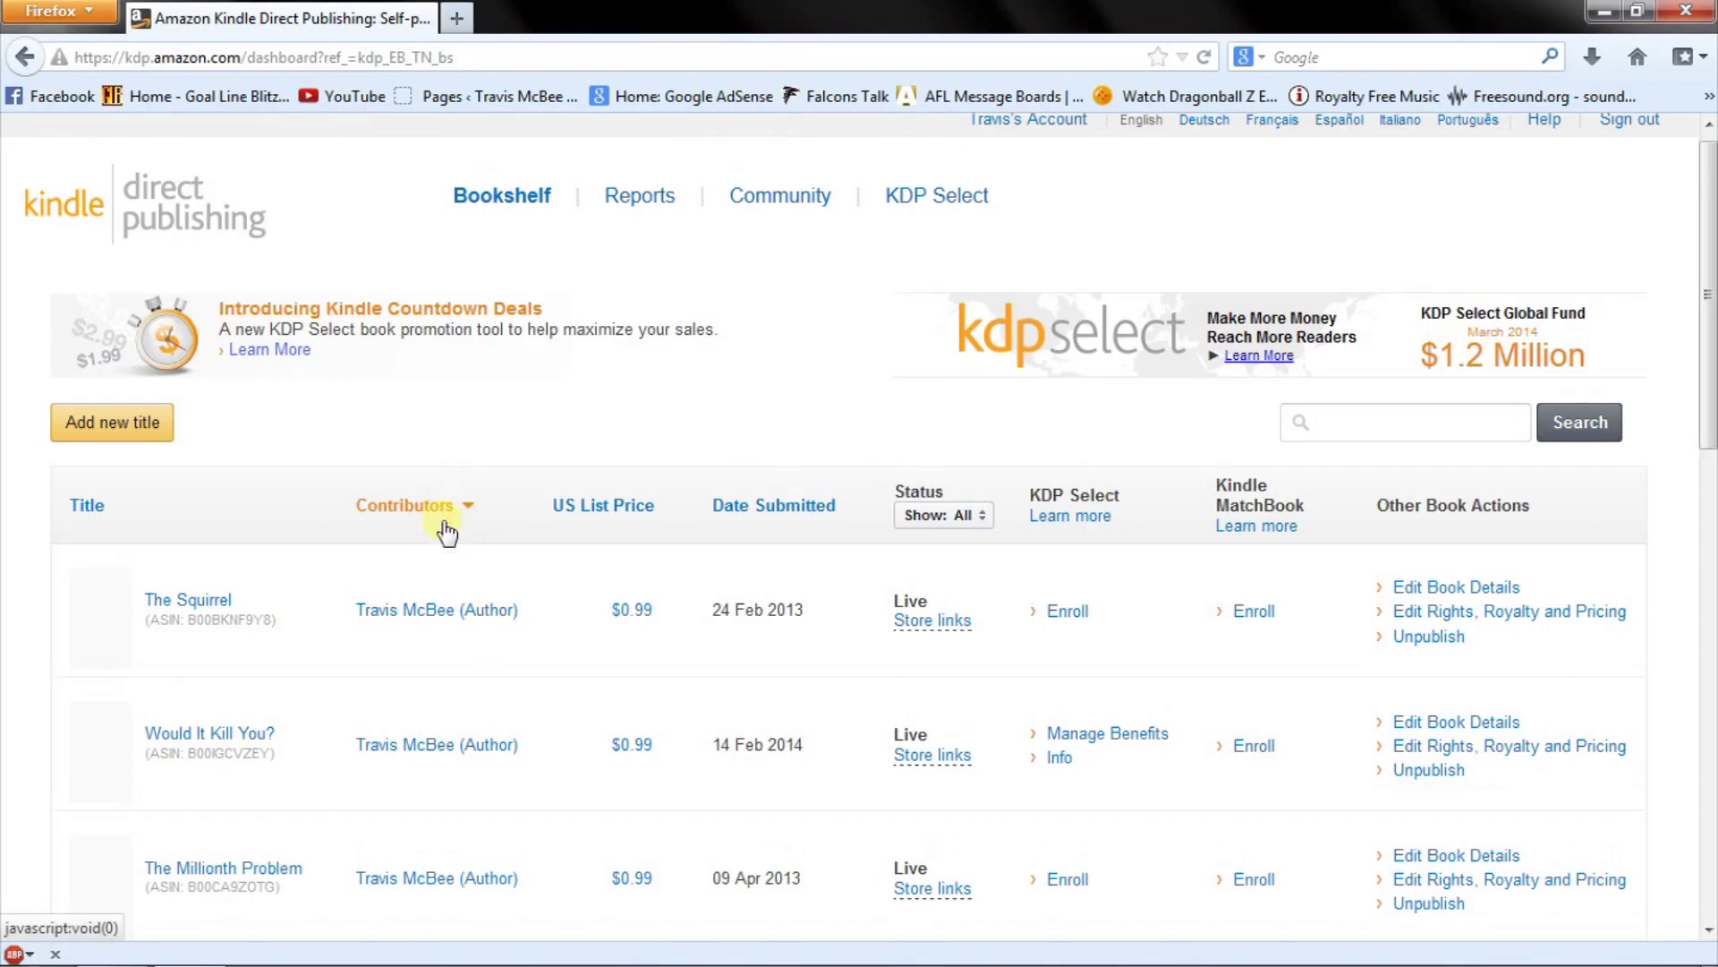
{"action": "scroll", "coordinate": [449, 537], "scroll_direction": "down", "scroll_amount": 5}
{"action": "scroll", "coordinate": [338, 510], "scroll_direction": "up", "scroll_amount": 5}
{"action": "scroll", "coordinate": [296, 475], "scroll_direction": "down", "scroll_amount": 8}
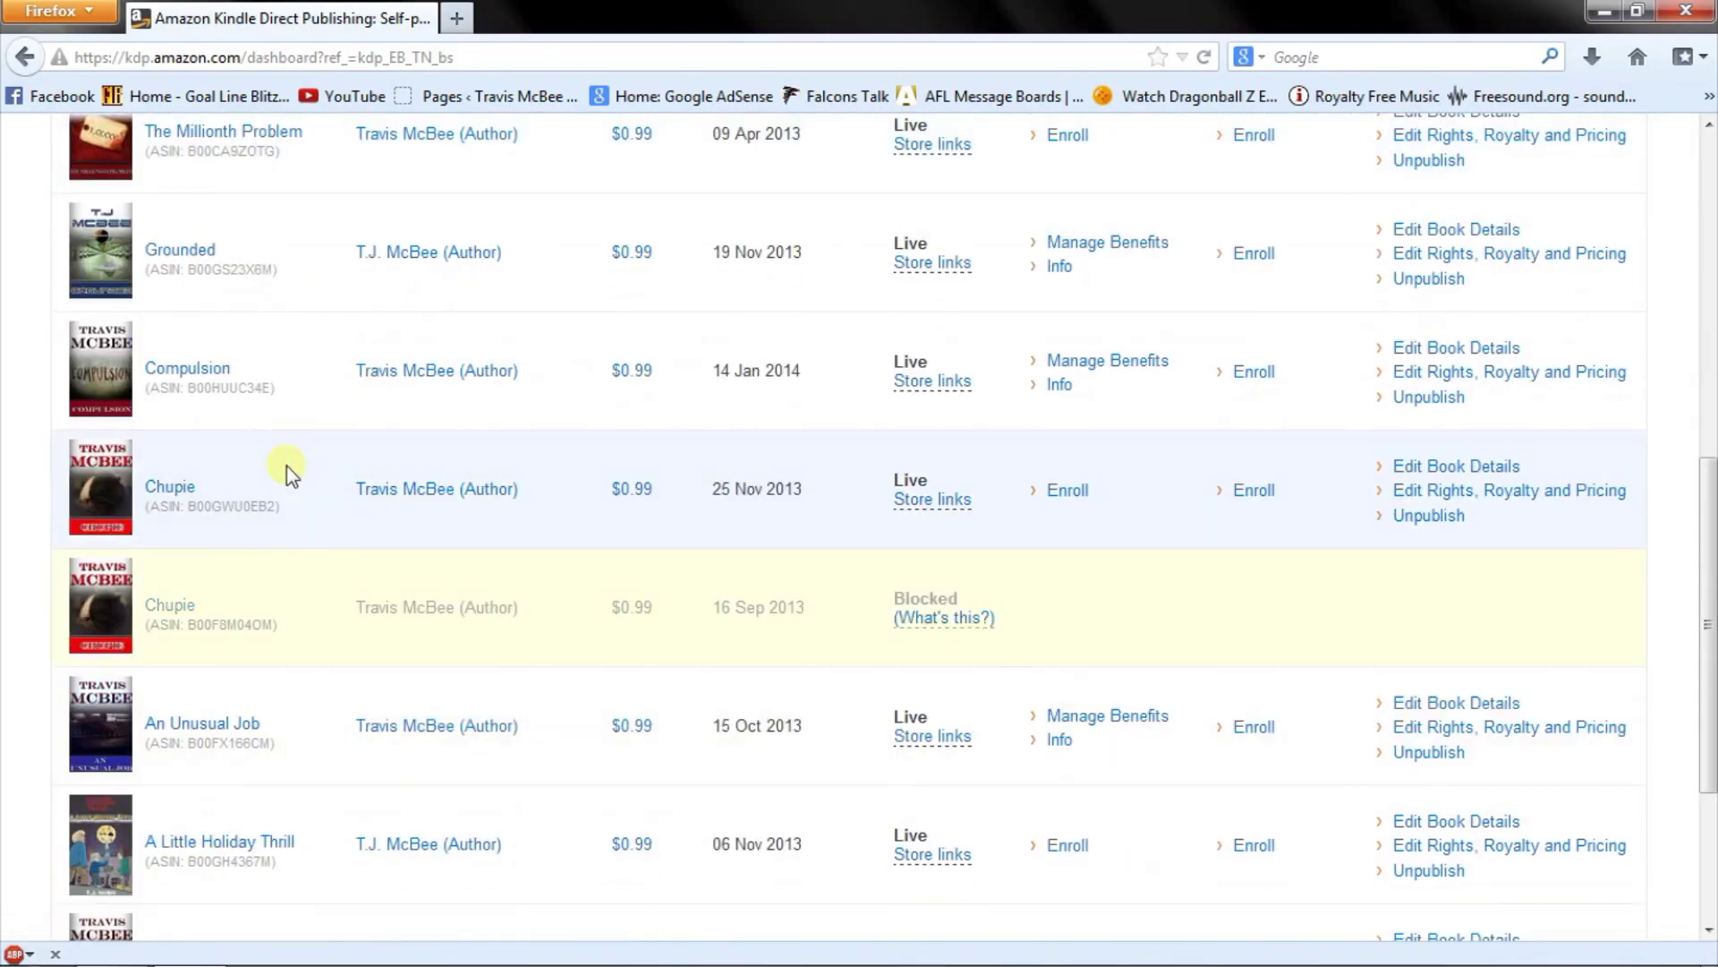
{"action": "scroll", "coordinate": [421, 660], "scroll_direction": "down", "scroll_amount": 5}
{"action": "scroll", "coordinate": [424, 658], "scroll_direction": "up", "scroll_amount": 9}
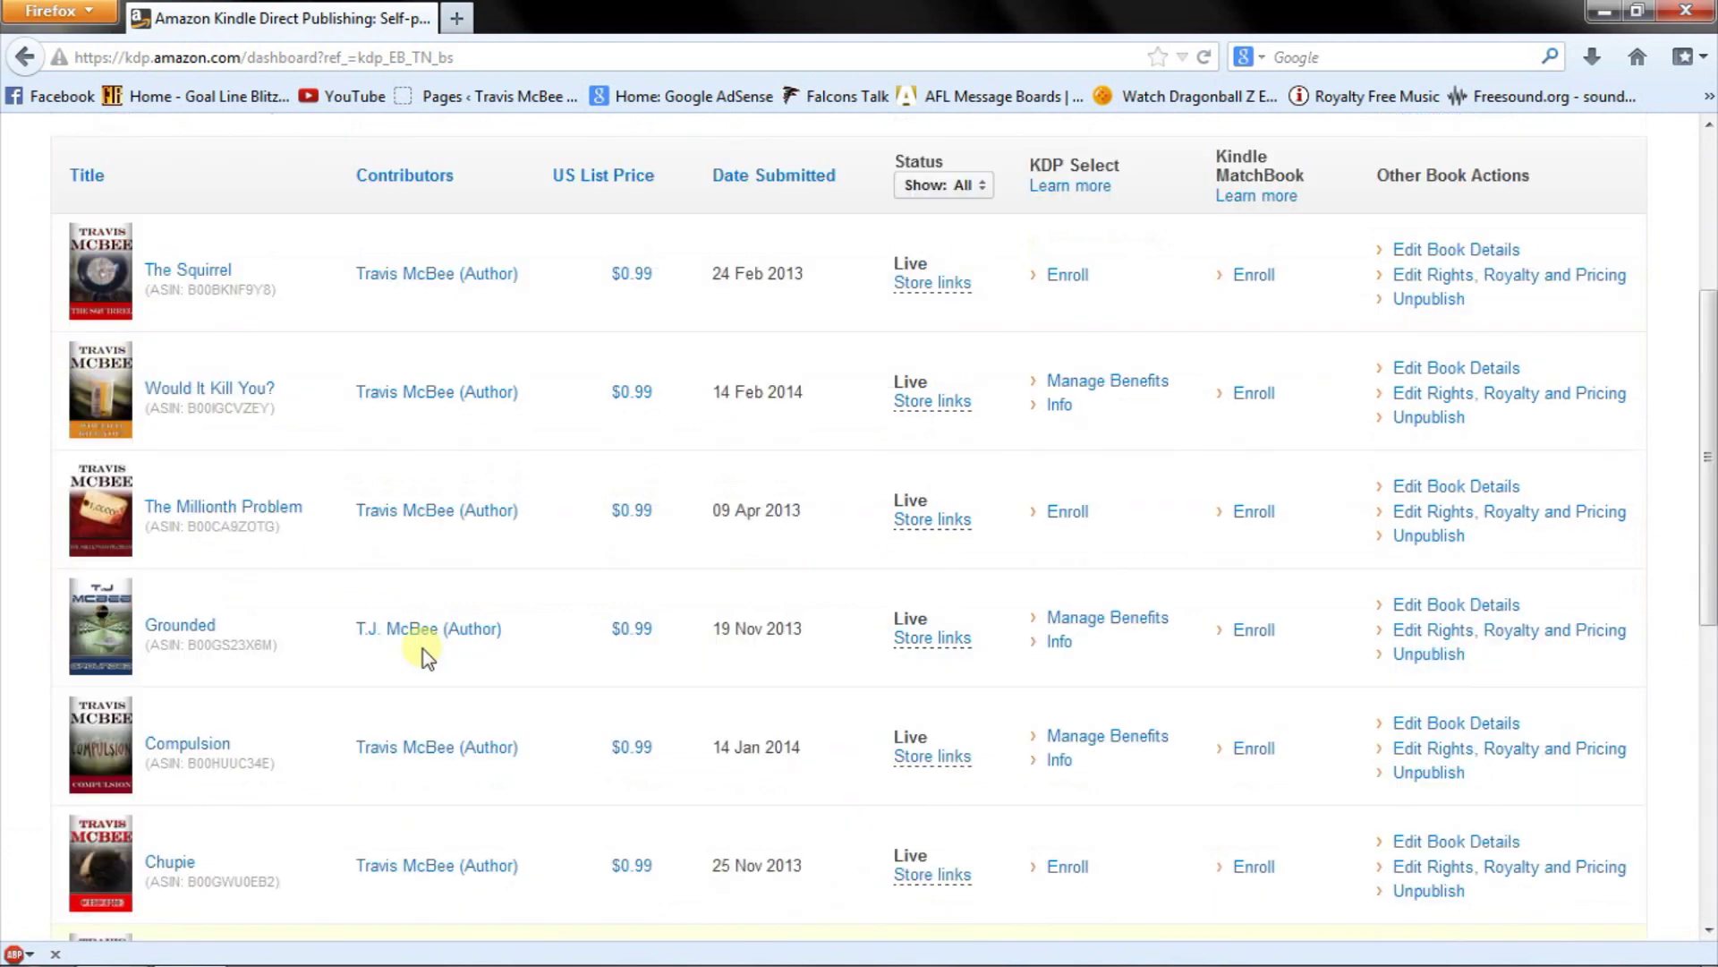
{"action": "scroll", "coordinate": [425, 649], "scroll_direction": "up", "scroll_amount": 4}
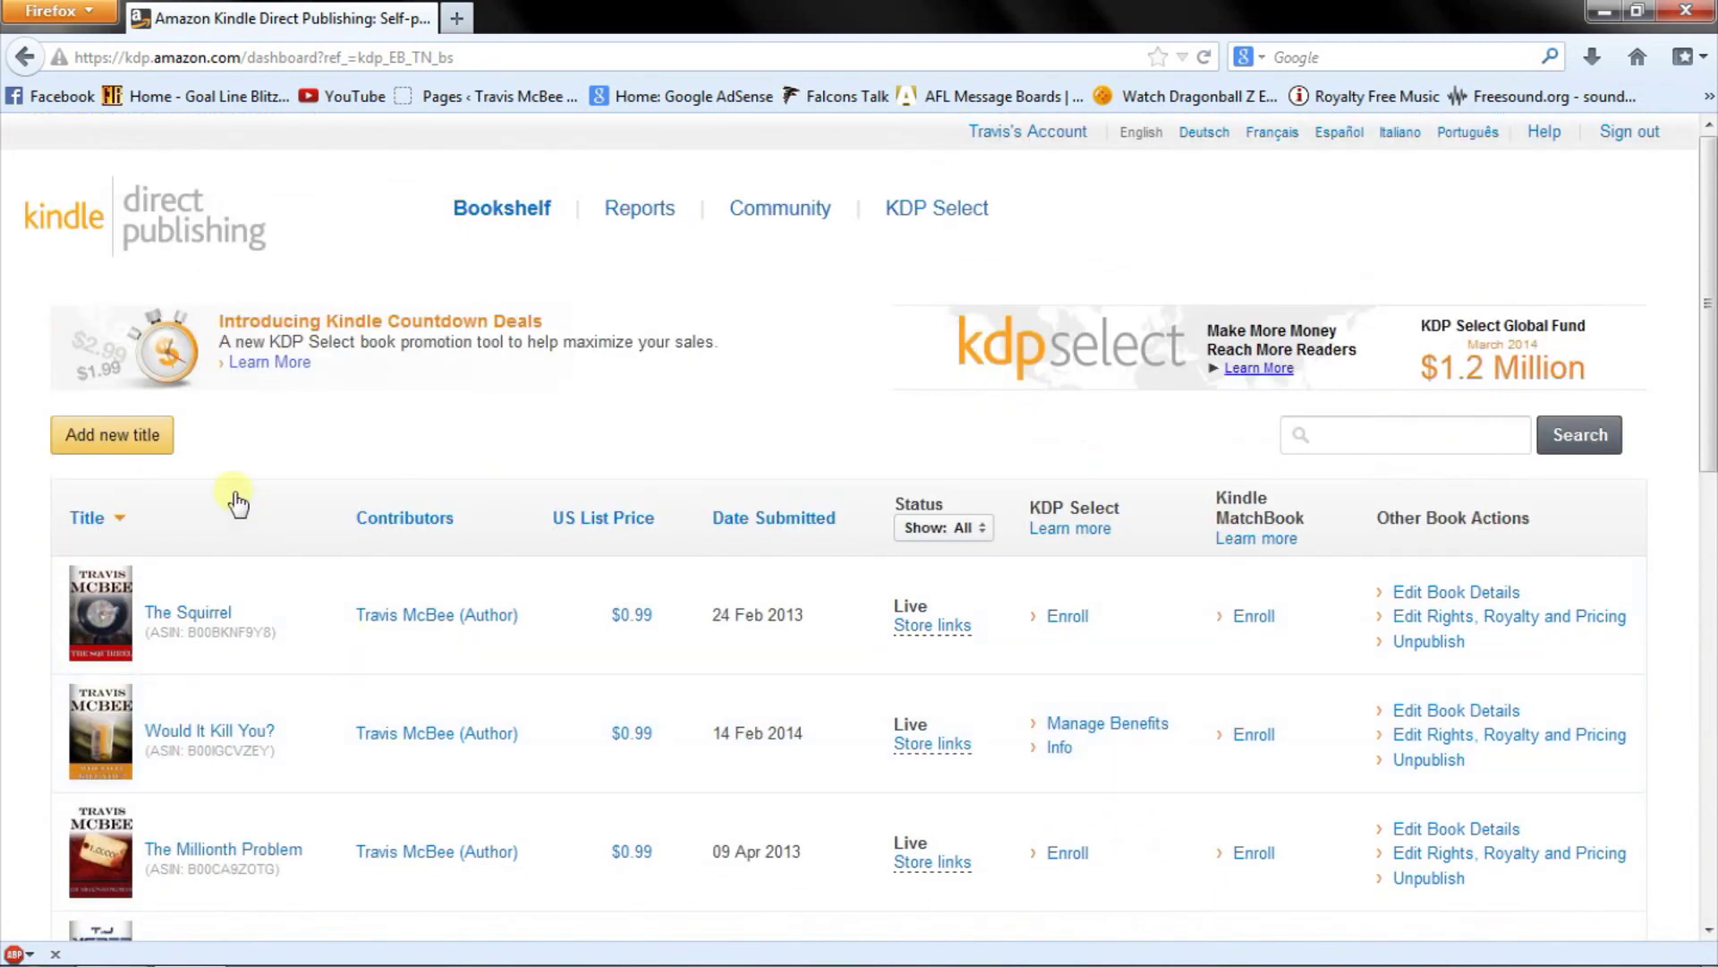
{"action": "left_click", "coordinate": [142, 439]}
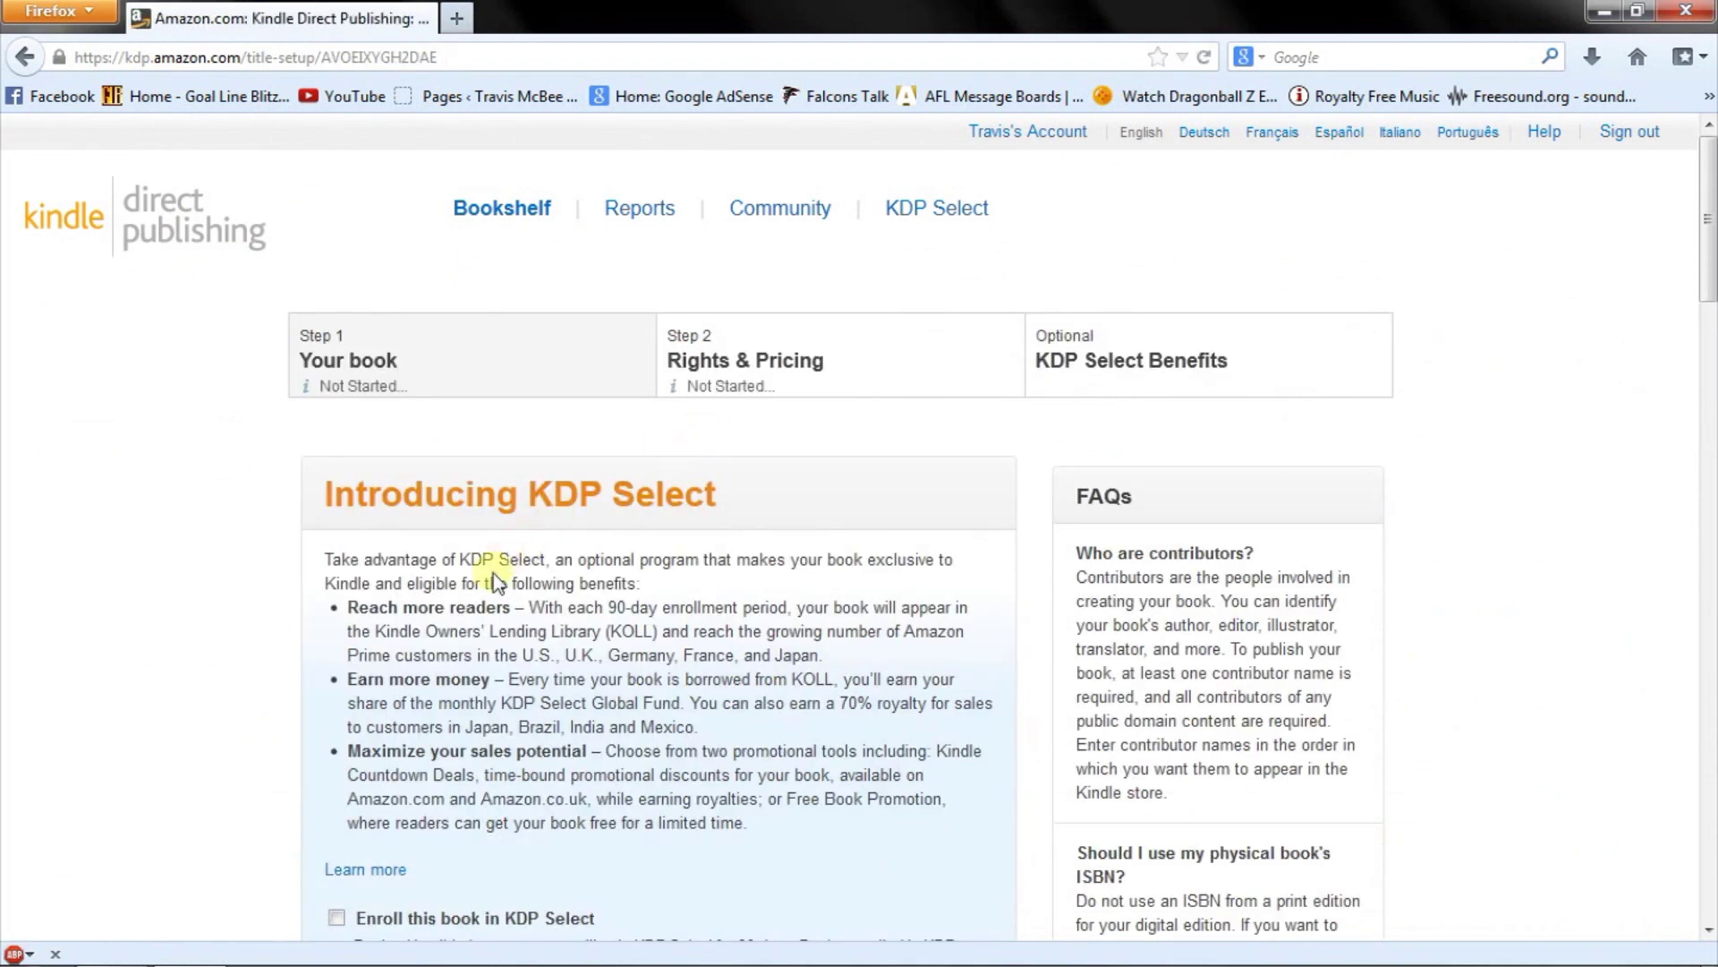
Enroll the book in KDP Select, name it Georgian Snow, and select the Description box
{"action": "scroll", "coordinate": [484, 586], "scroll_direction": "down", "scroll_amount": 5}
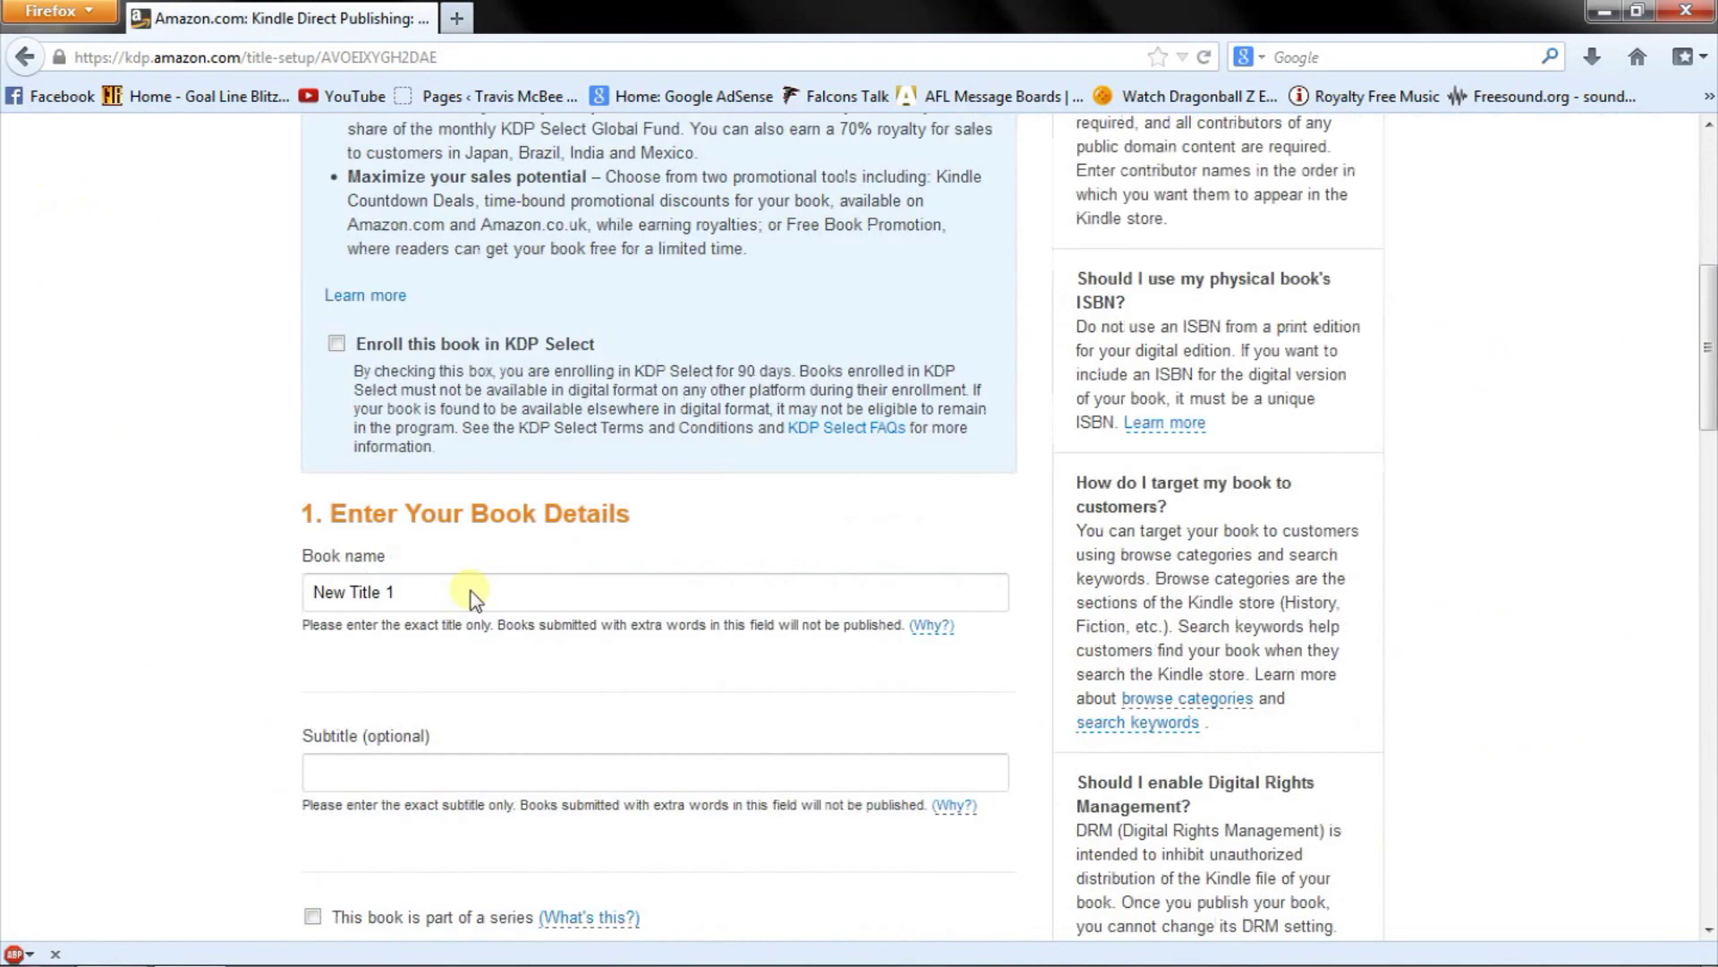
{"action": "left_click", "coordinate": [337, 343]}
{"action": "scroll", "coordinate": [215, 551], "scroll_direction": "down", "scroll_amount": 3}
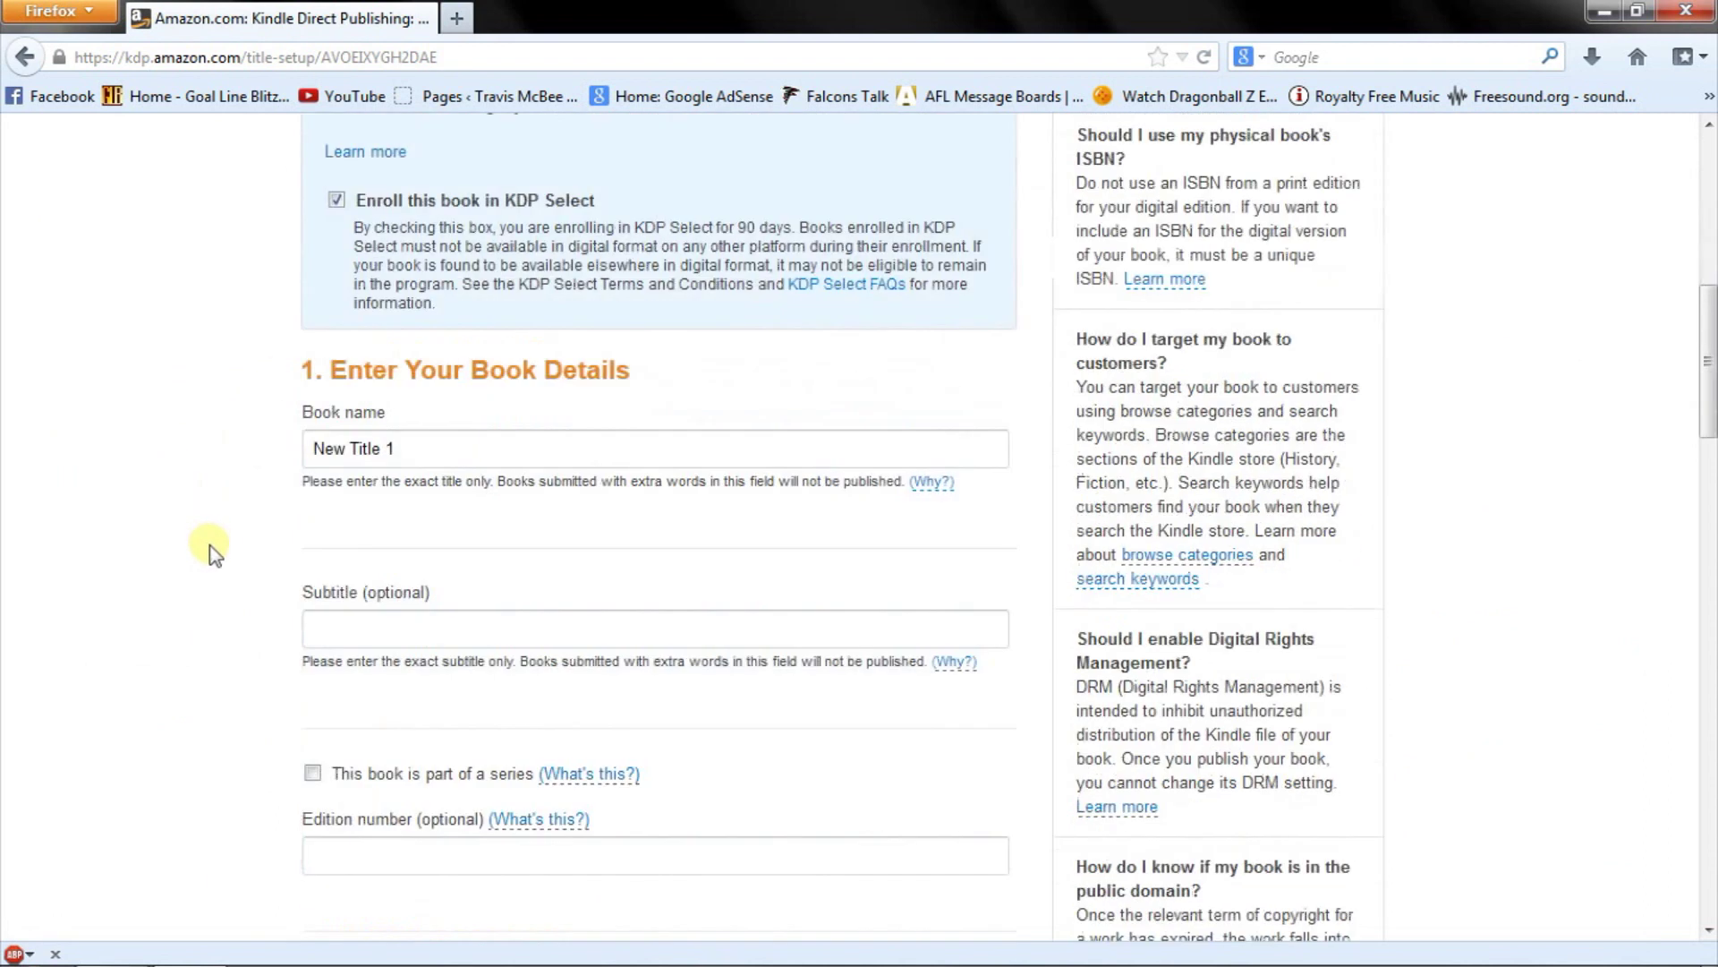
{"action": "left_click", "coordinate": [470, 452]}
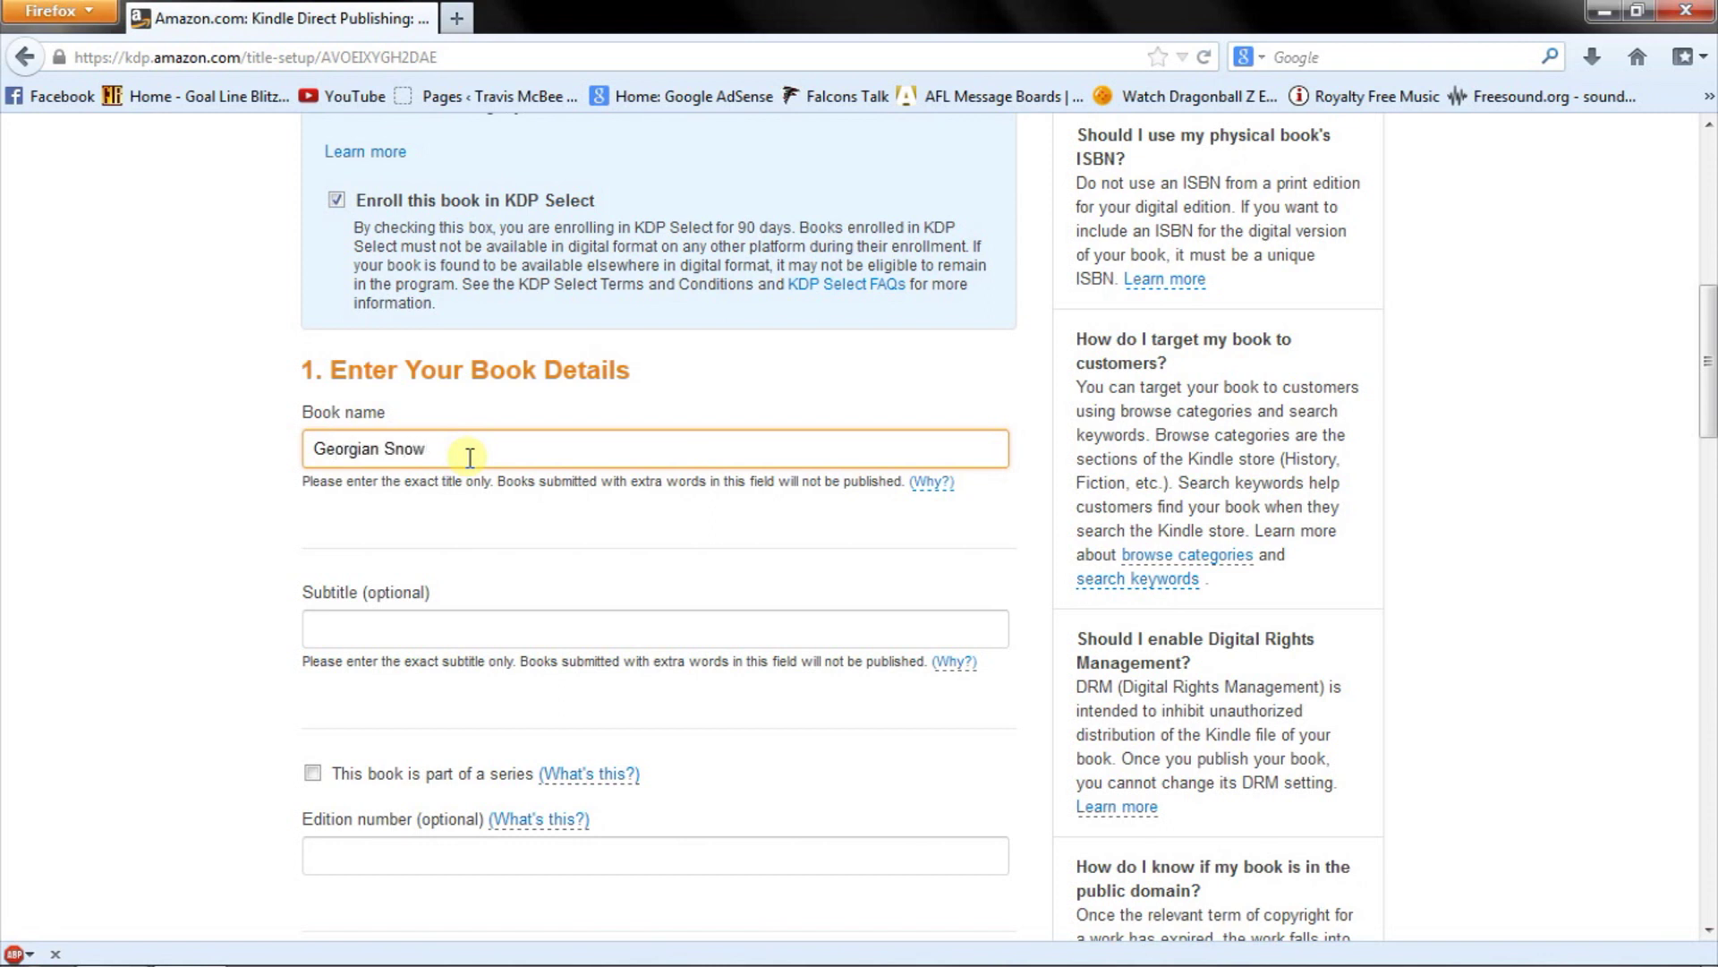
{"action": "scroll", "coordinate": [255, 588], "scroll_direction": "down", "scroll_amount": 5}
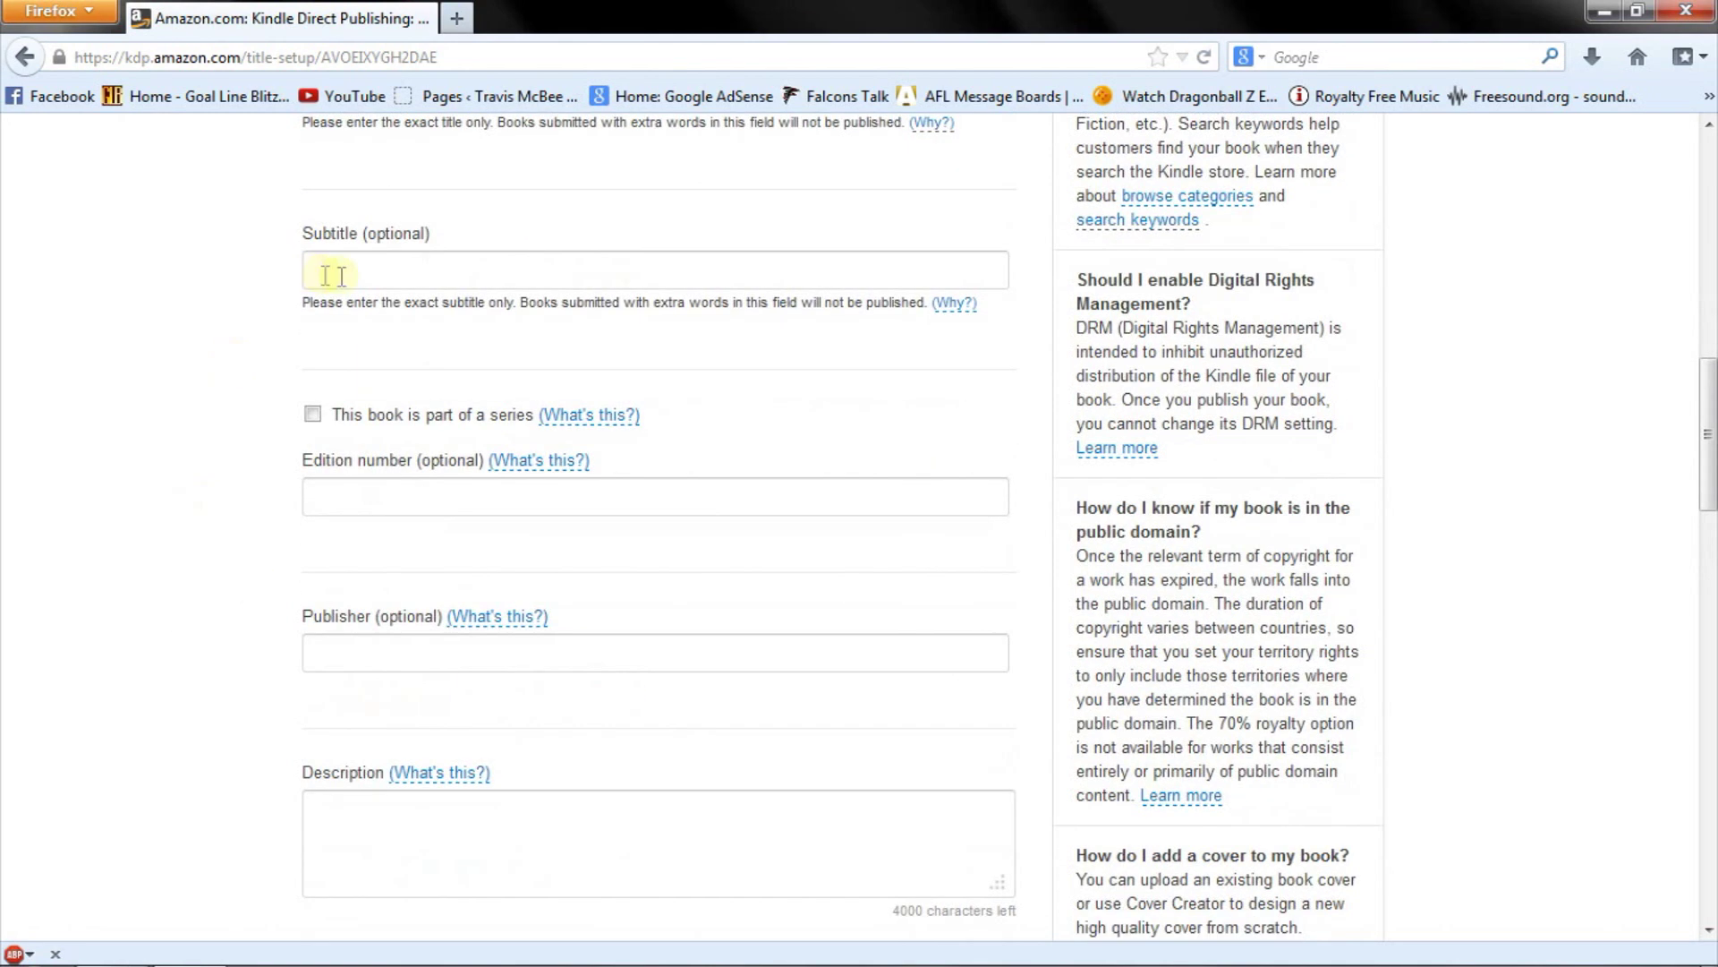
{"action": "scroll", "coordinate": [184, 460], "scroll_direction": "down", "scroll_amount": 3}
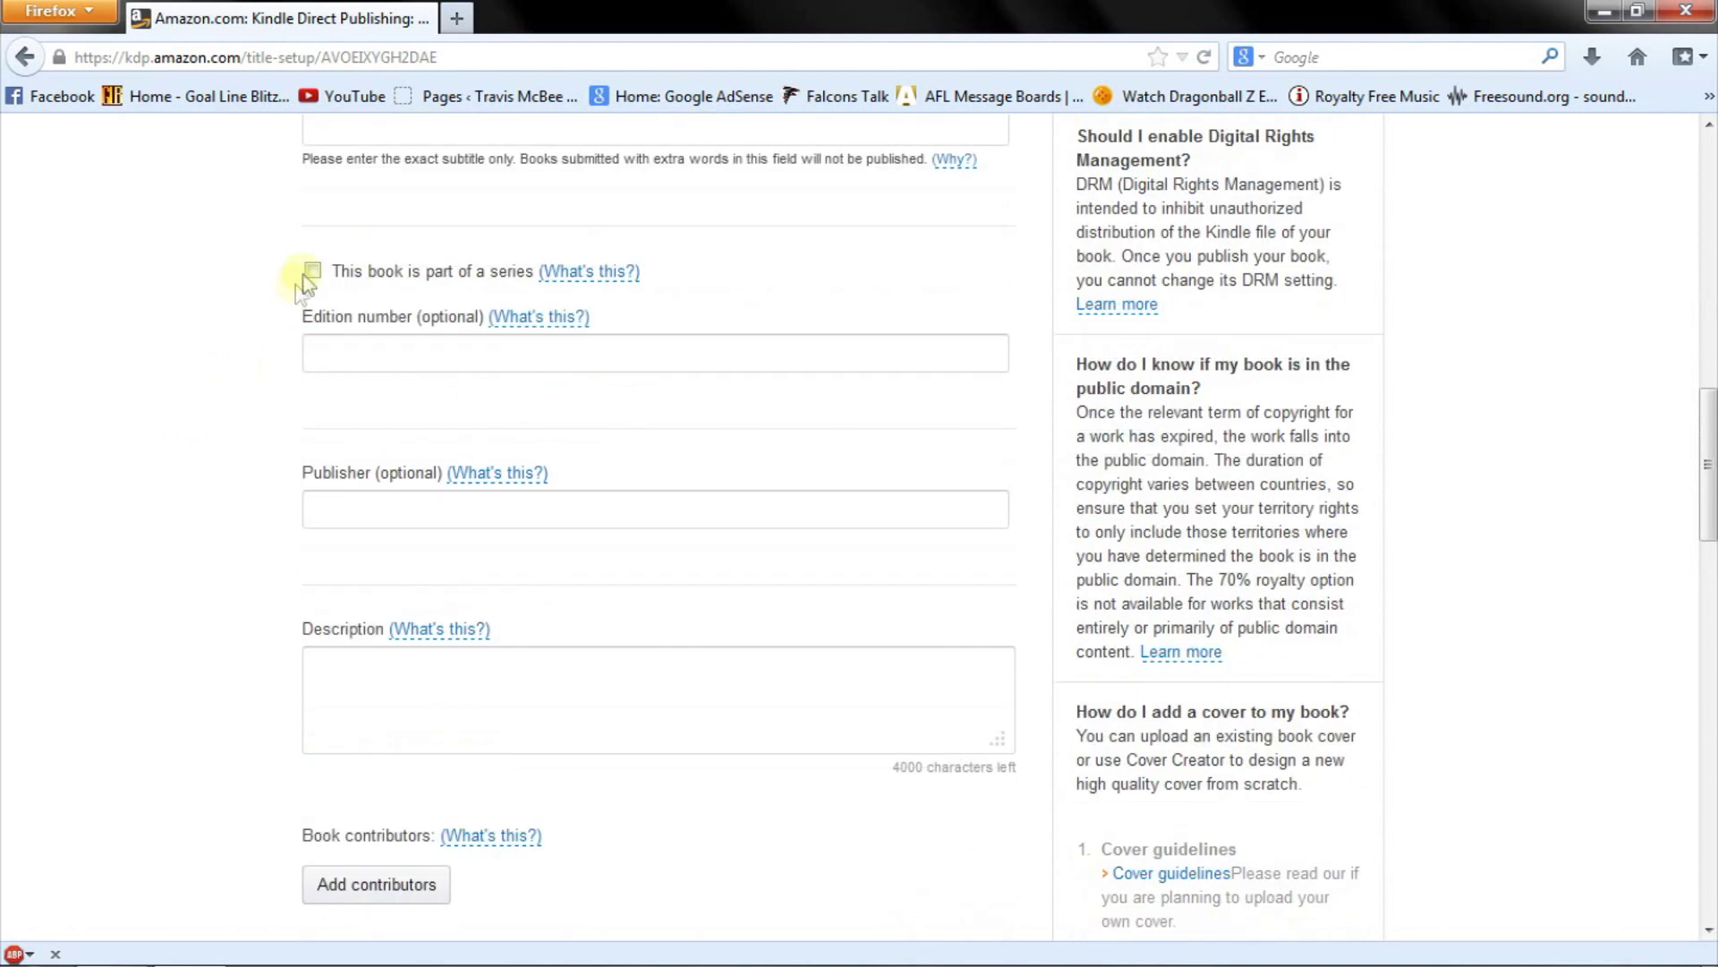
{"action": "scroll", "coordinate": [223, 453], "scroll_direction": "down", "scroll_amount": 3}
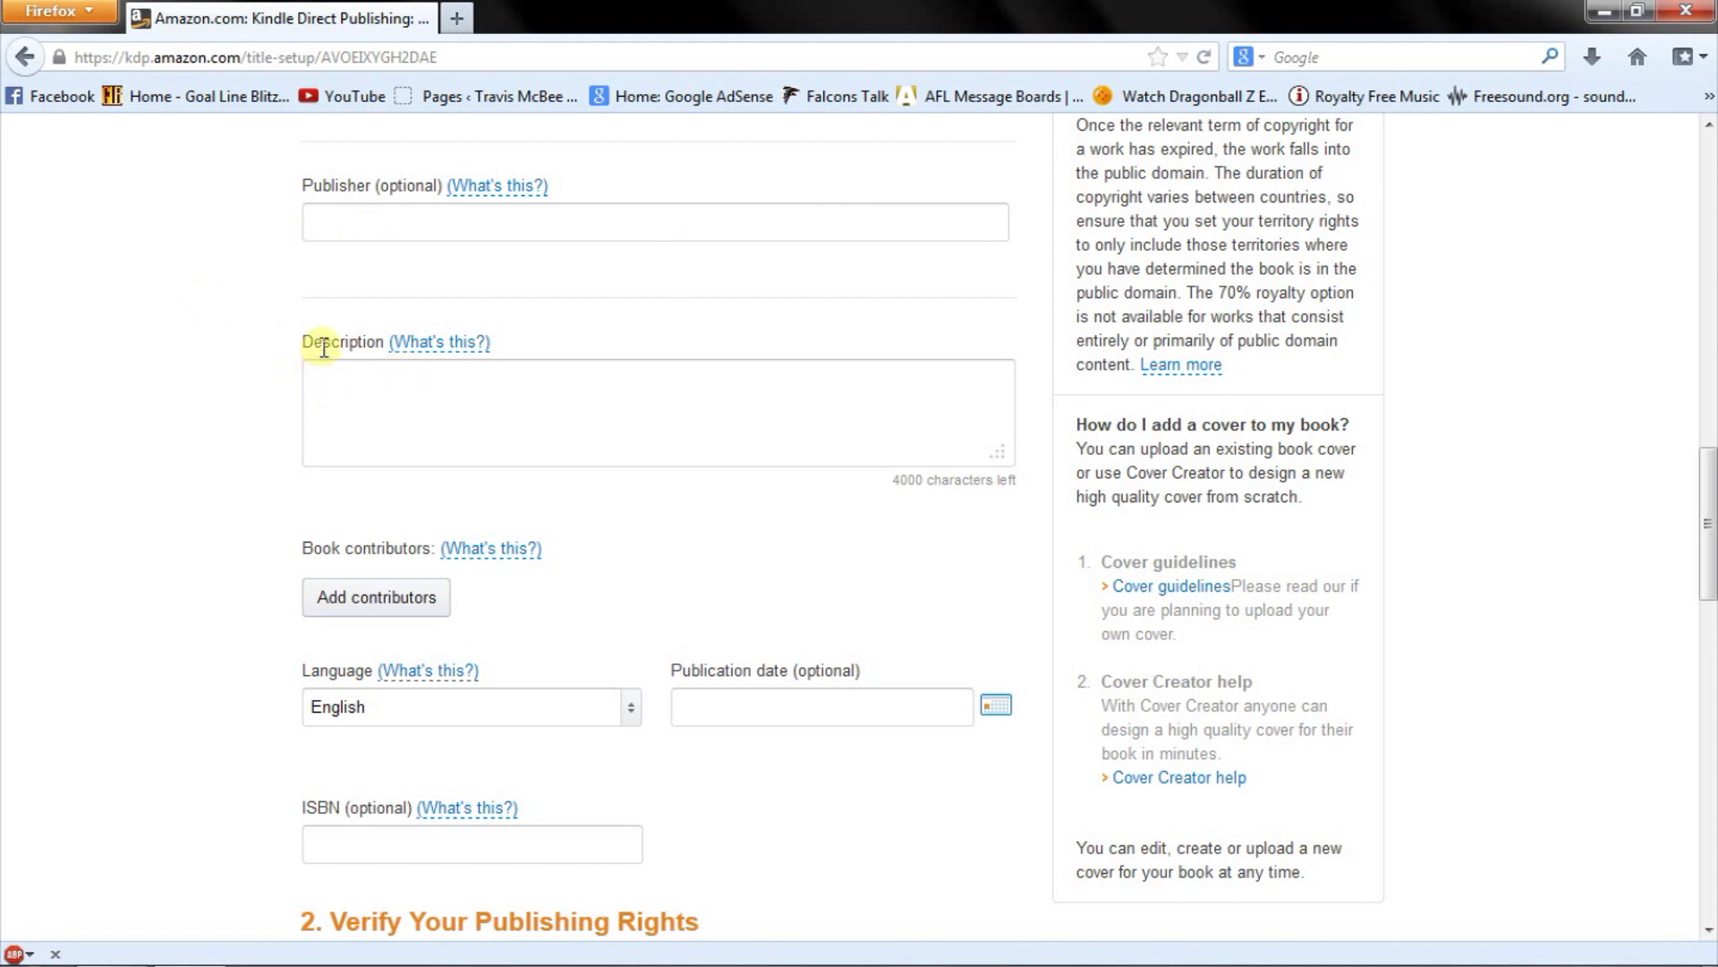
{"action": "left_click", "coordinate": [383, 423]}
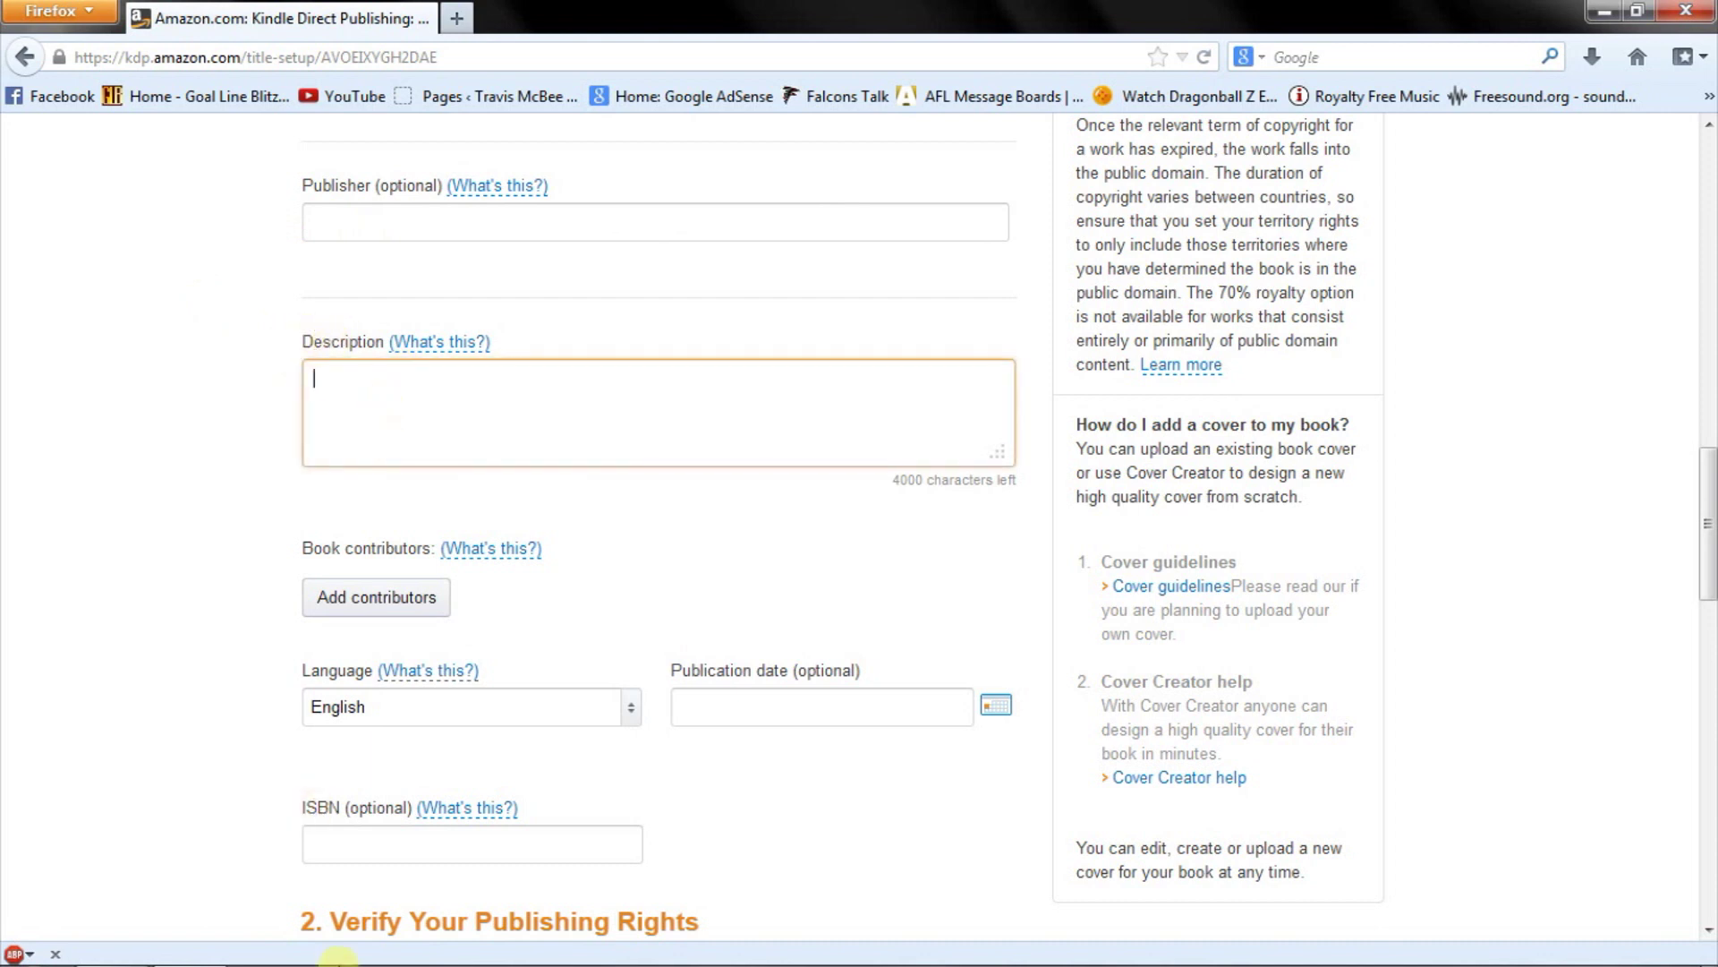
{"action": "left_click", "coordinate": [134, 942]}
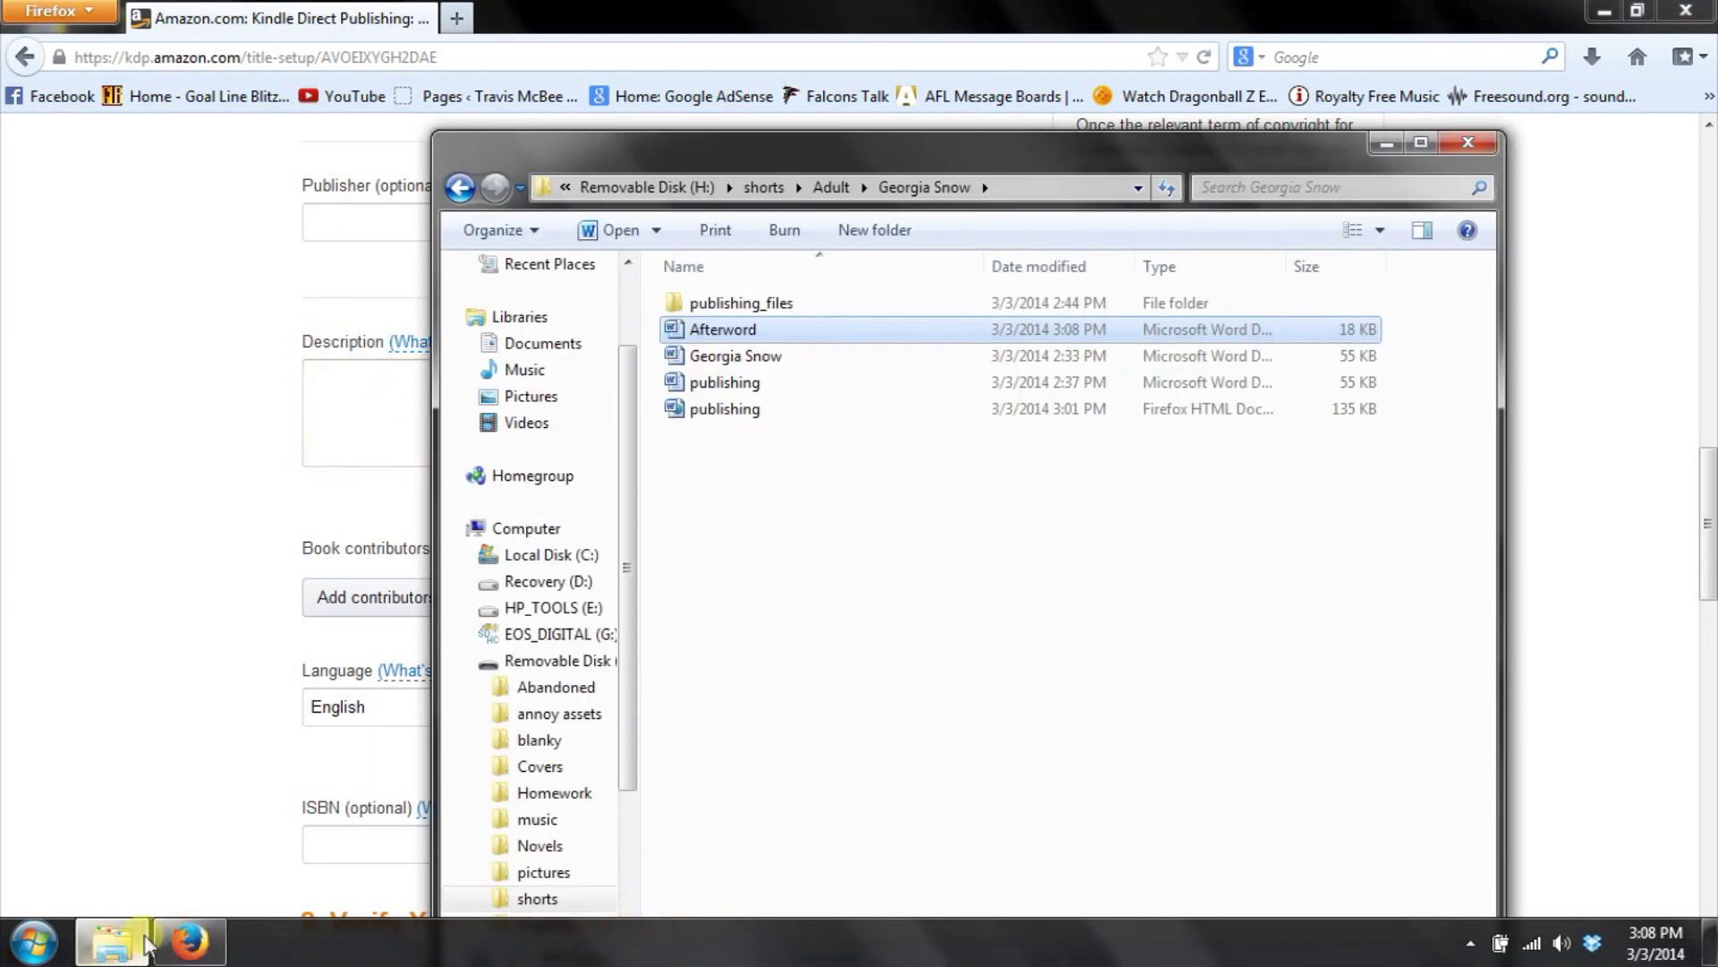
Copy the 'It snowed in Georgia' blurb paragraph from Afterword.docx, then close Word
{"action": "double_click", "coordinate": [723, 329]}
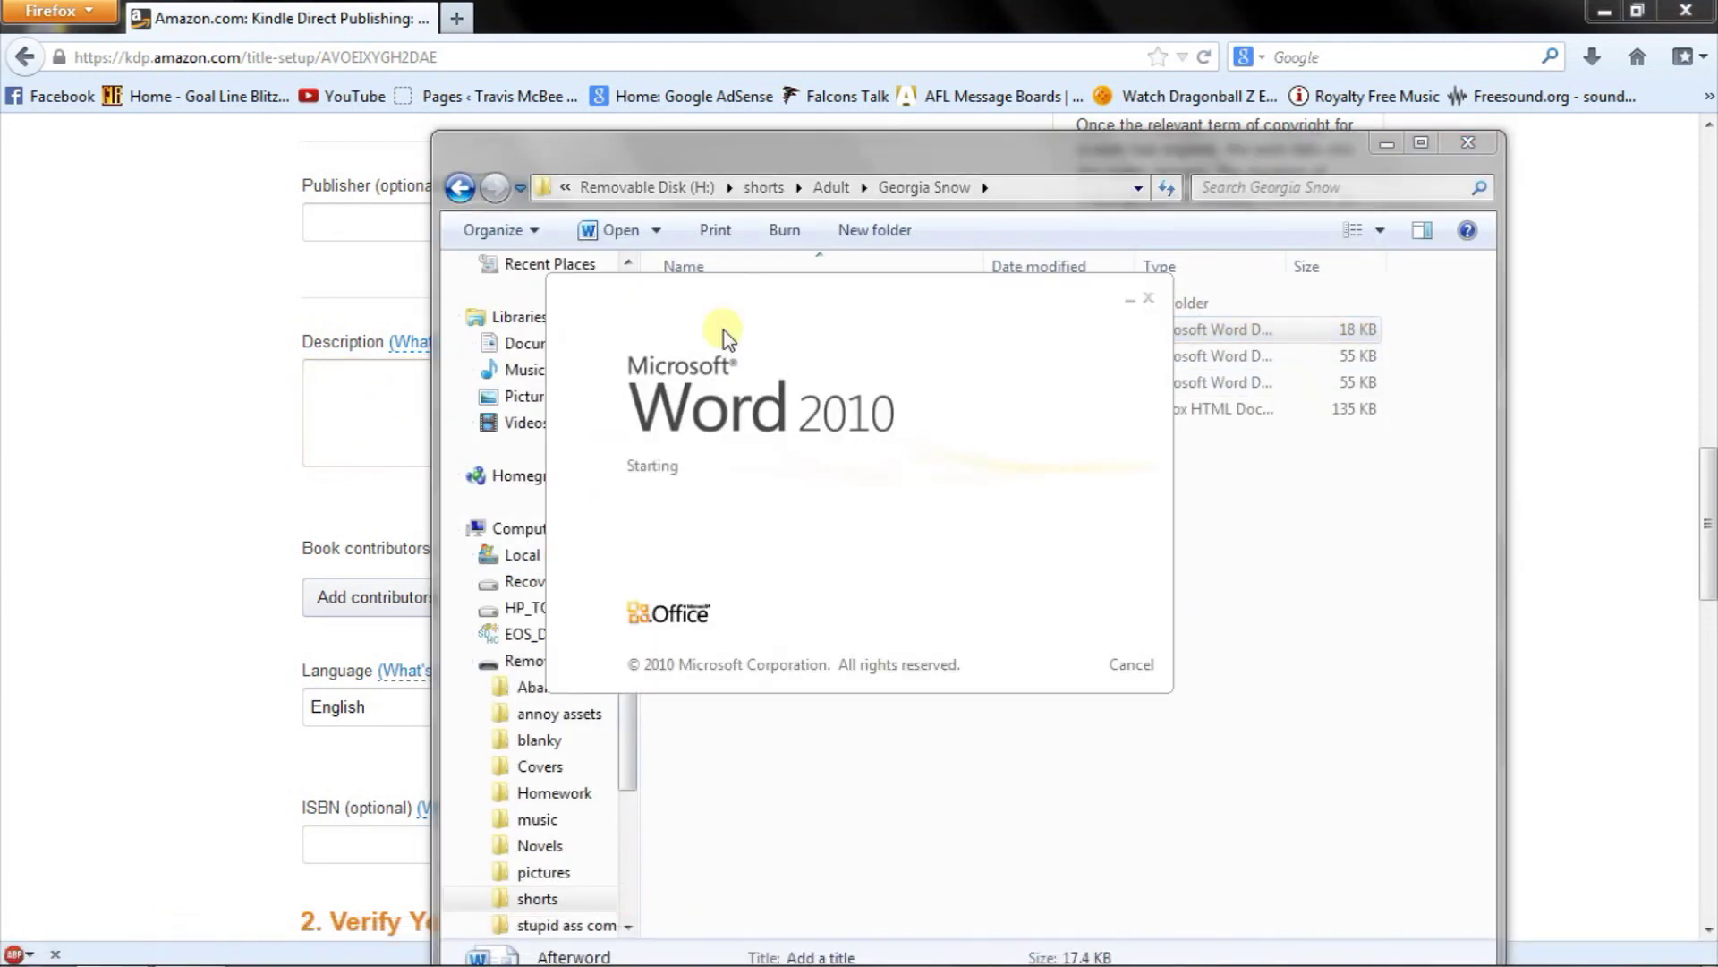
{"action": "scroll", "coordinate": [671, 491], "scroll_direction": "down", "scroll_amount": 5}
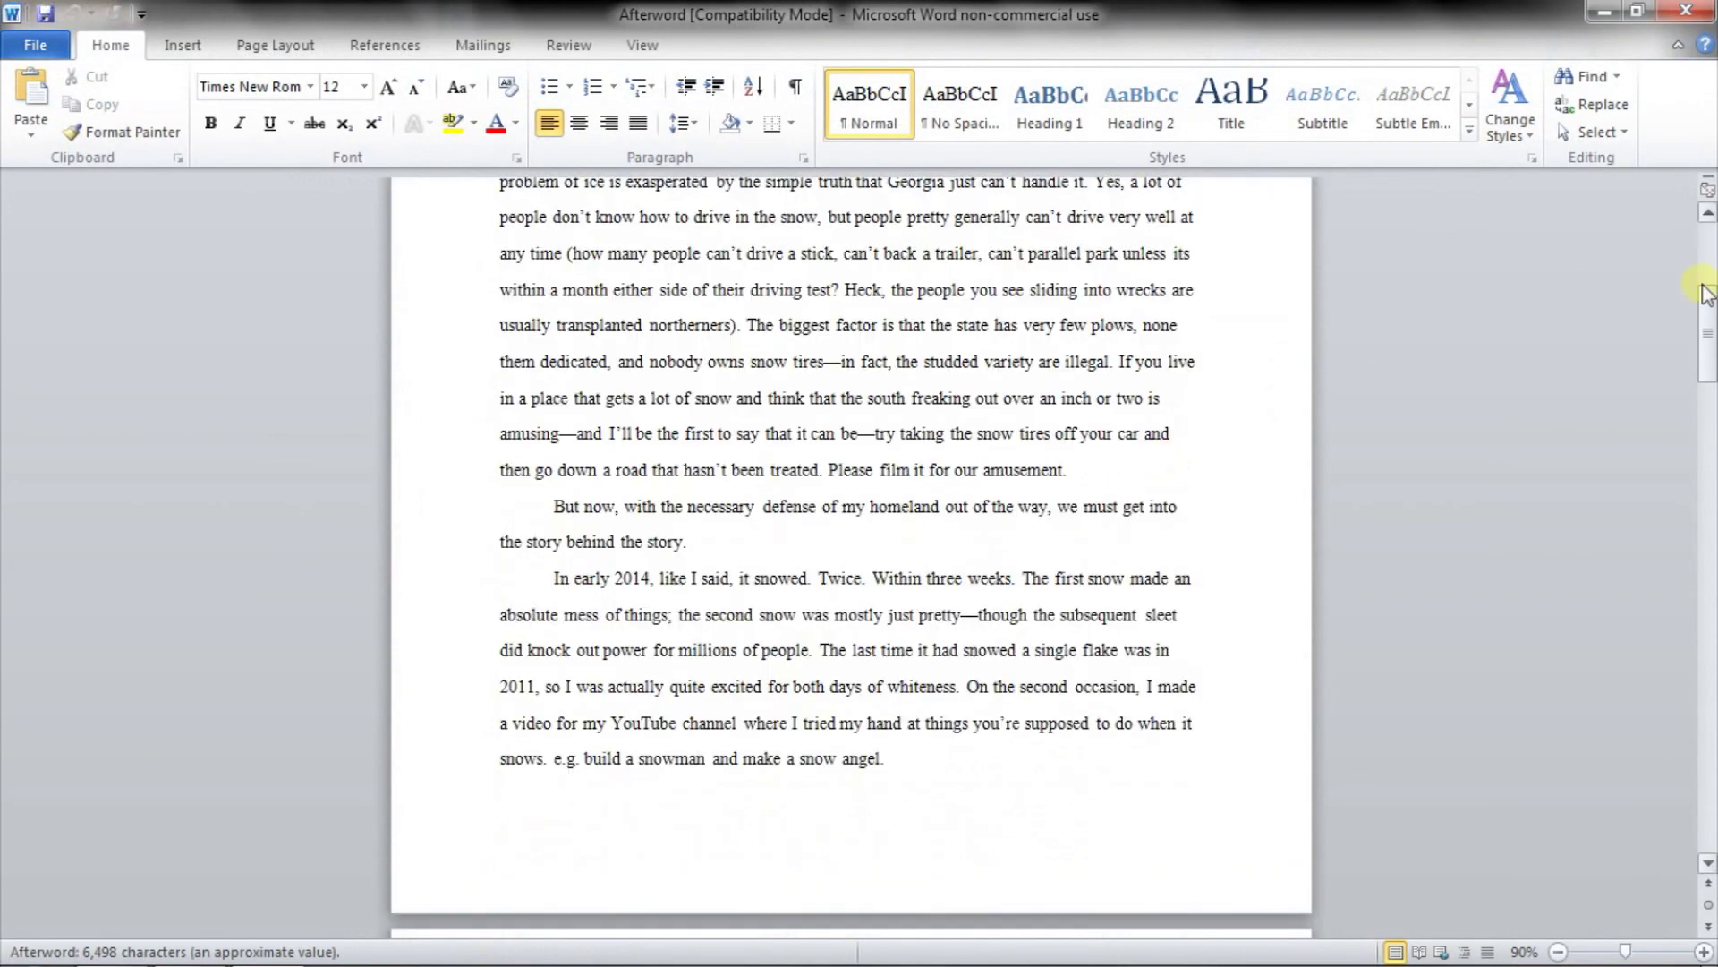
{"action": "left_click_drag", "start_coordinate": [1704, 295], "coordinate": [1653, 787]}
{"action": "left_click", "coordinate": [709, 471]}
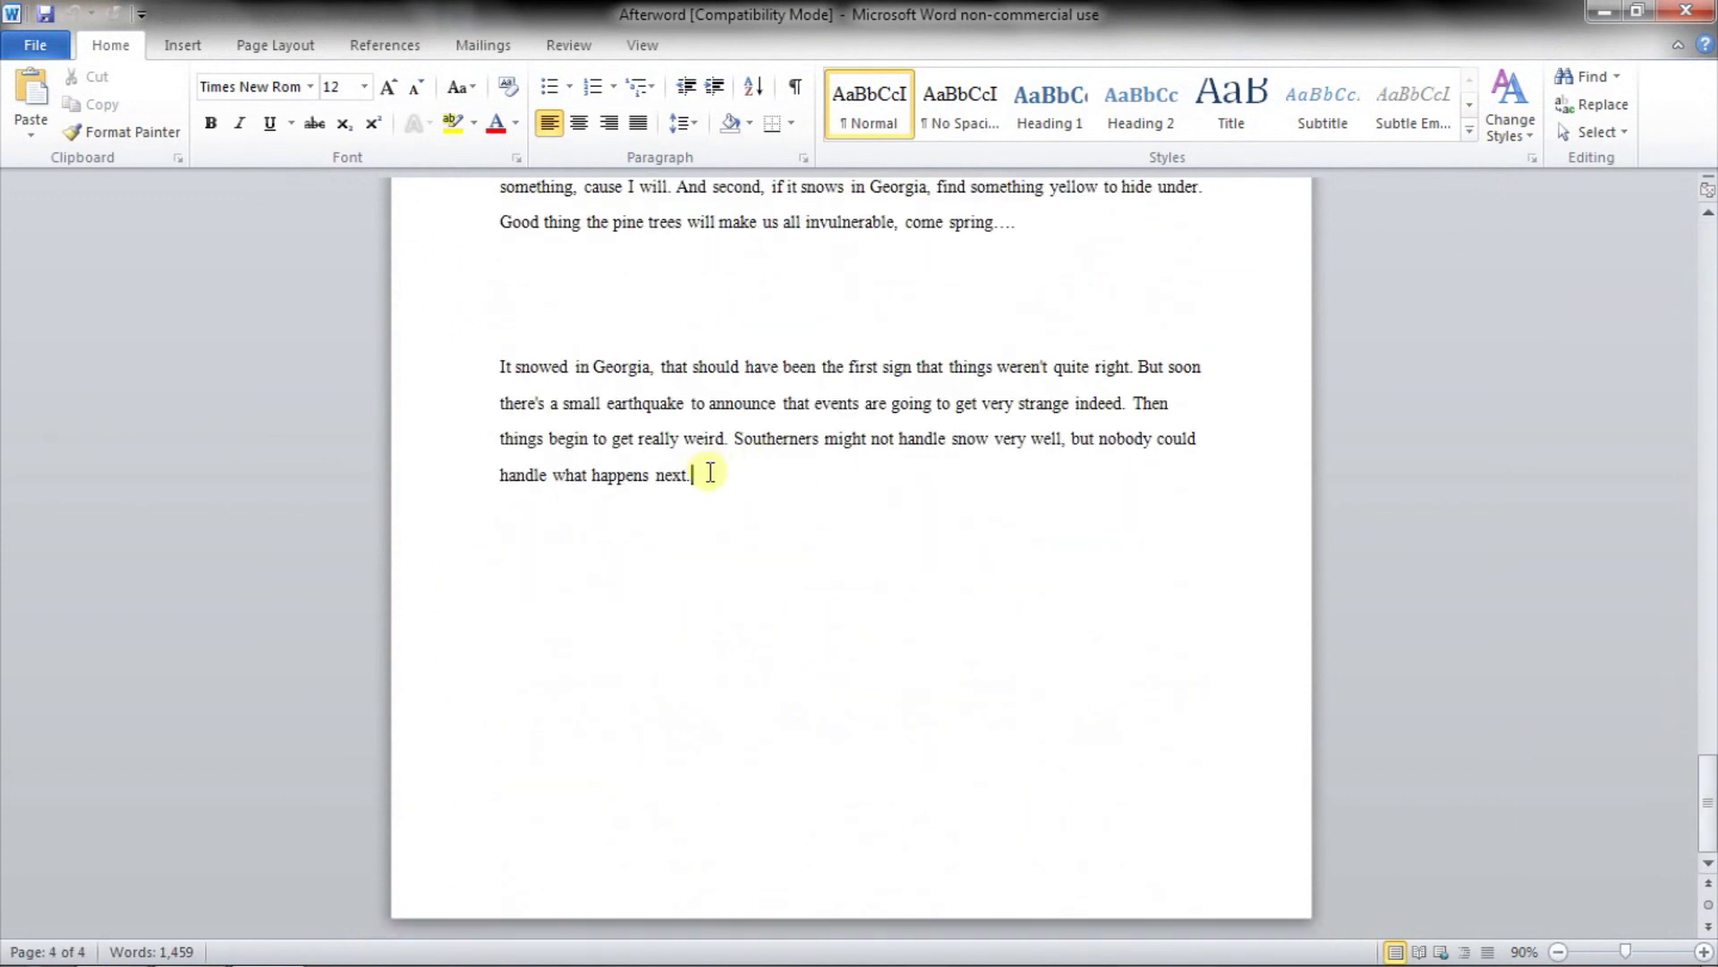
{"action": "left_click_drag", "start_coordinate": [710, 472], "coordinate": [469, 376]}
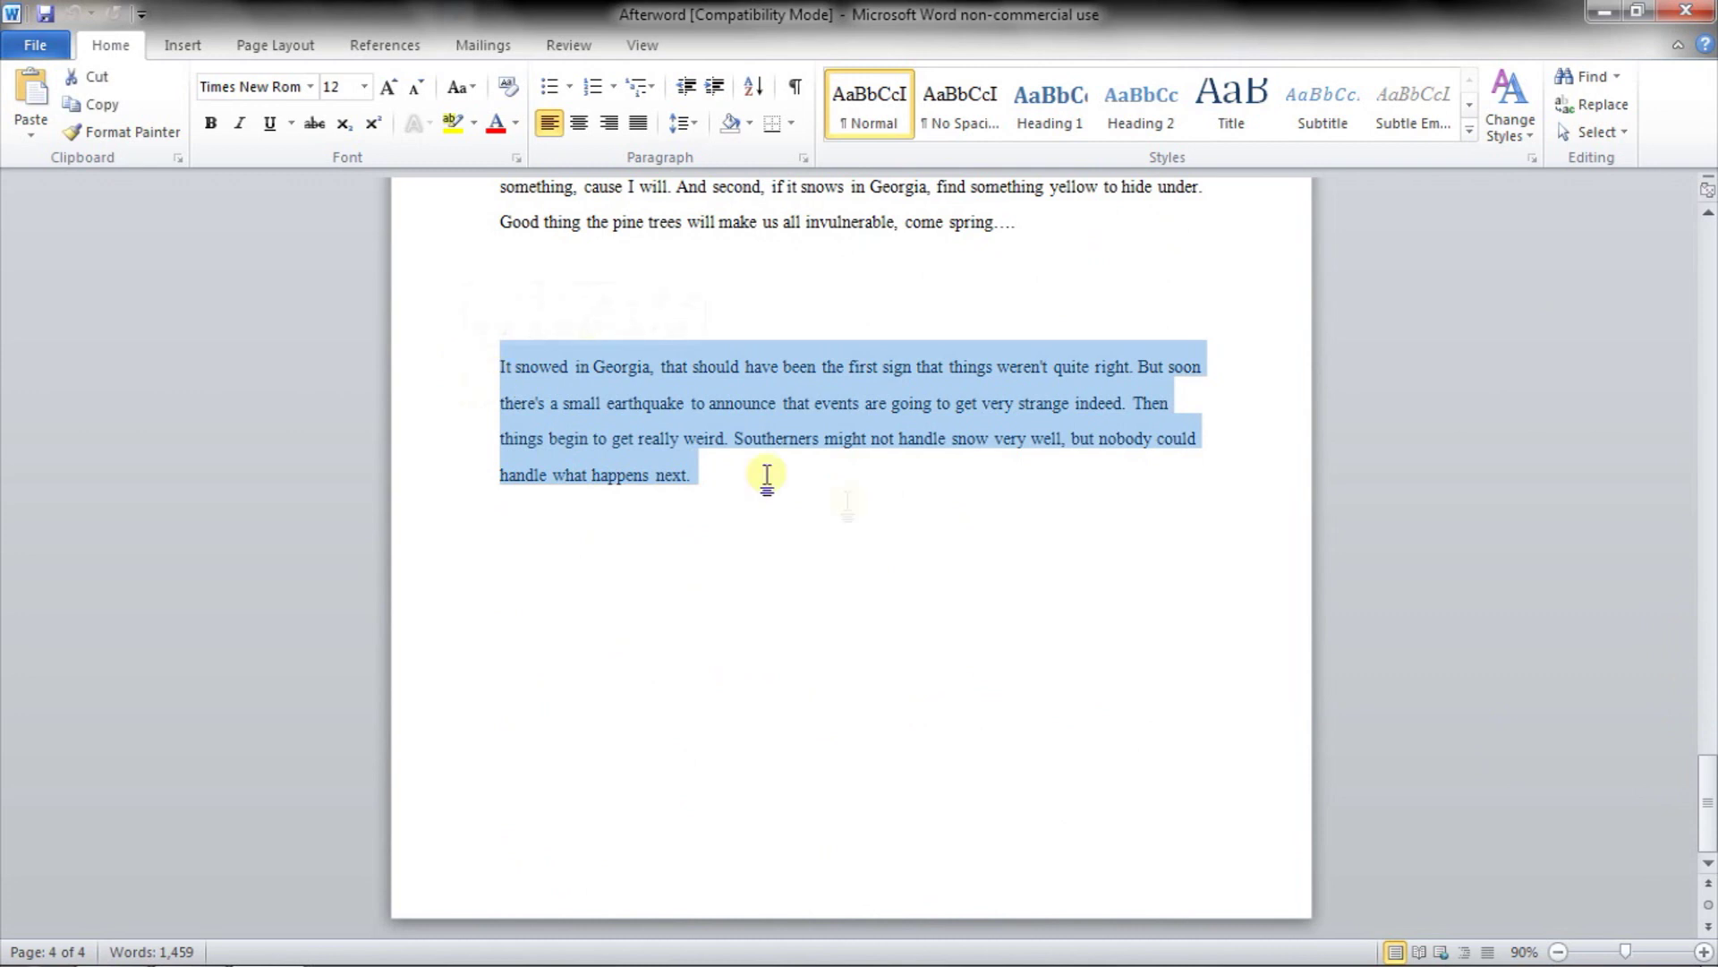
{"action": "left_click", "coordinate": [1706, 11]}
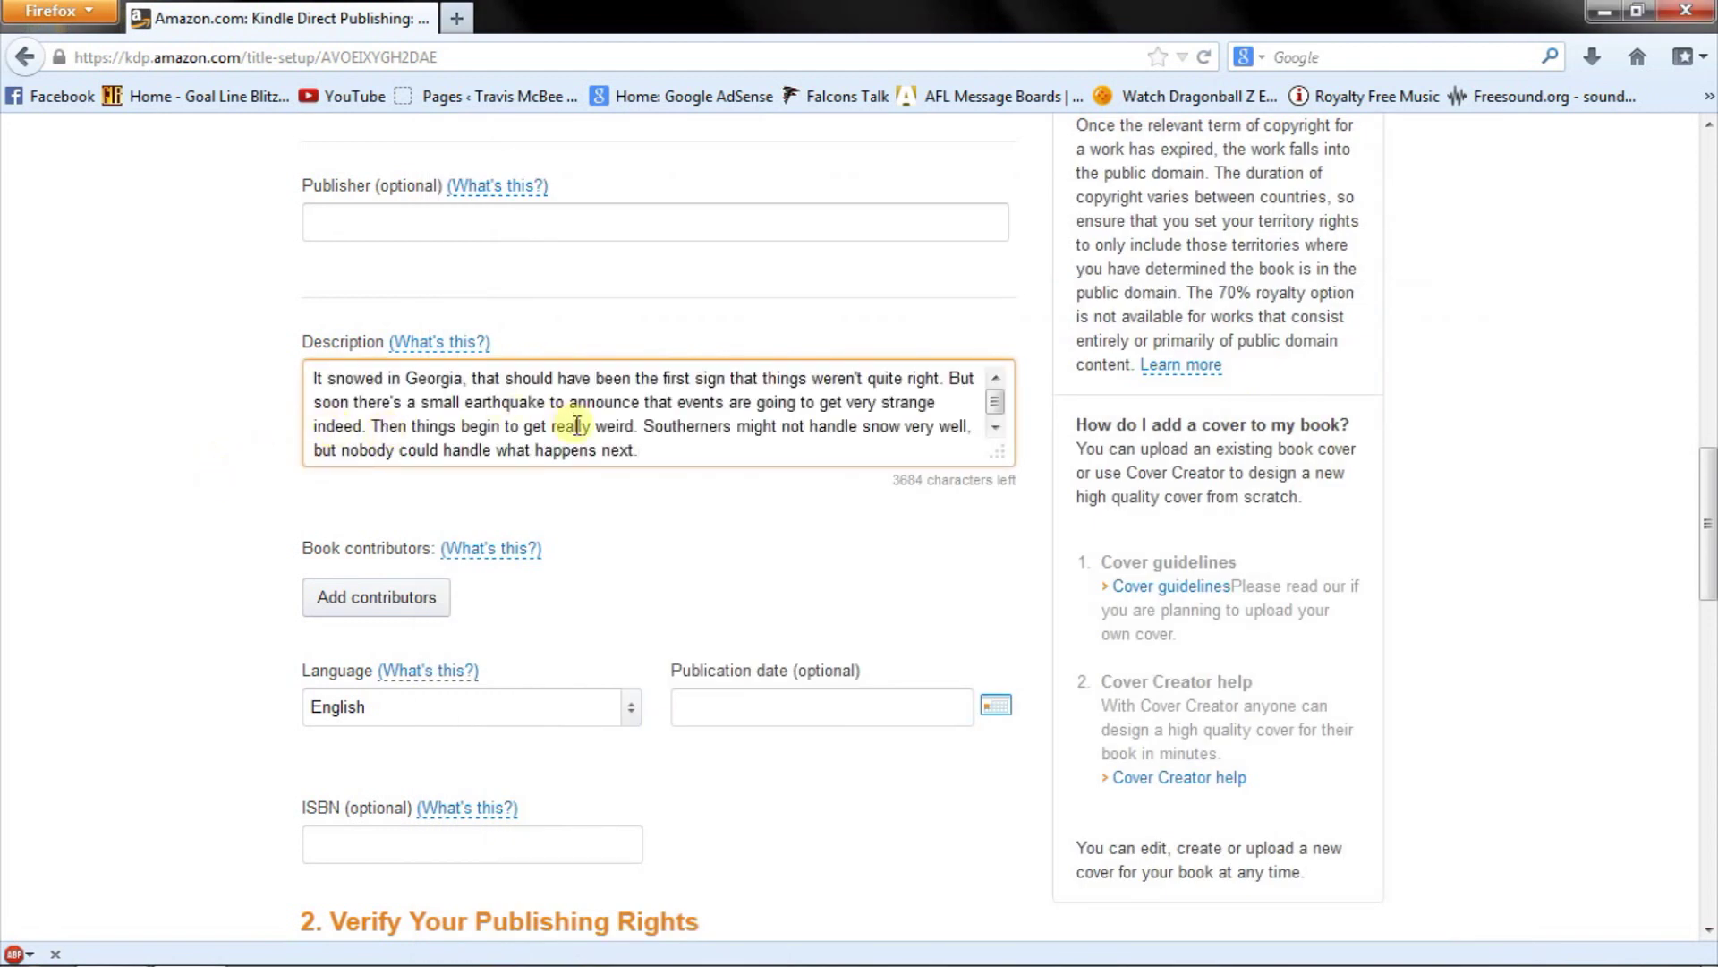
Add a contributor with the writer's first and last name and the Author role
{"action": "scroll", "coordinate": [223, 510], "scroll_direction": "down", "scroll_amount": 3}
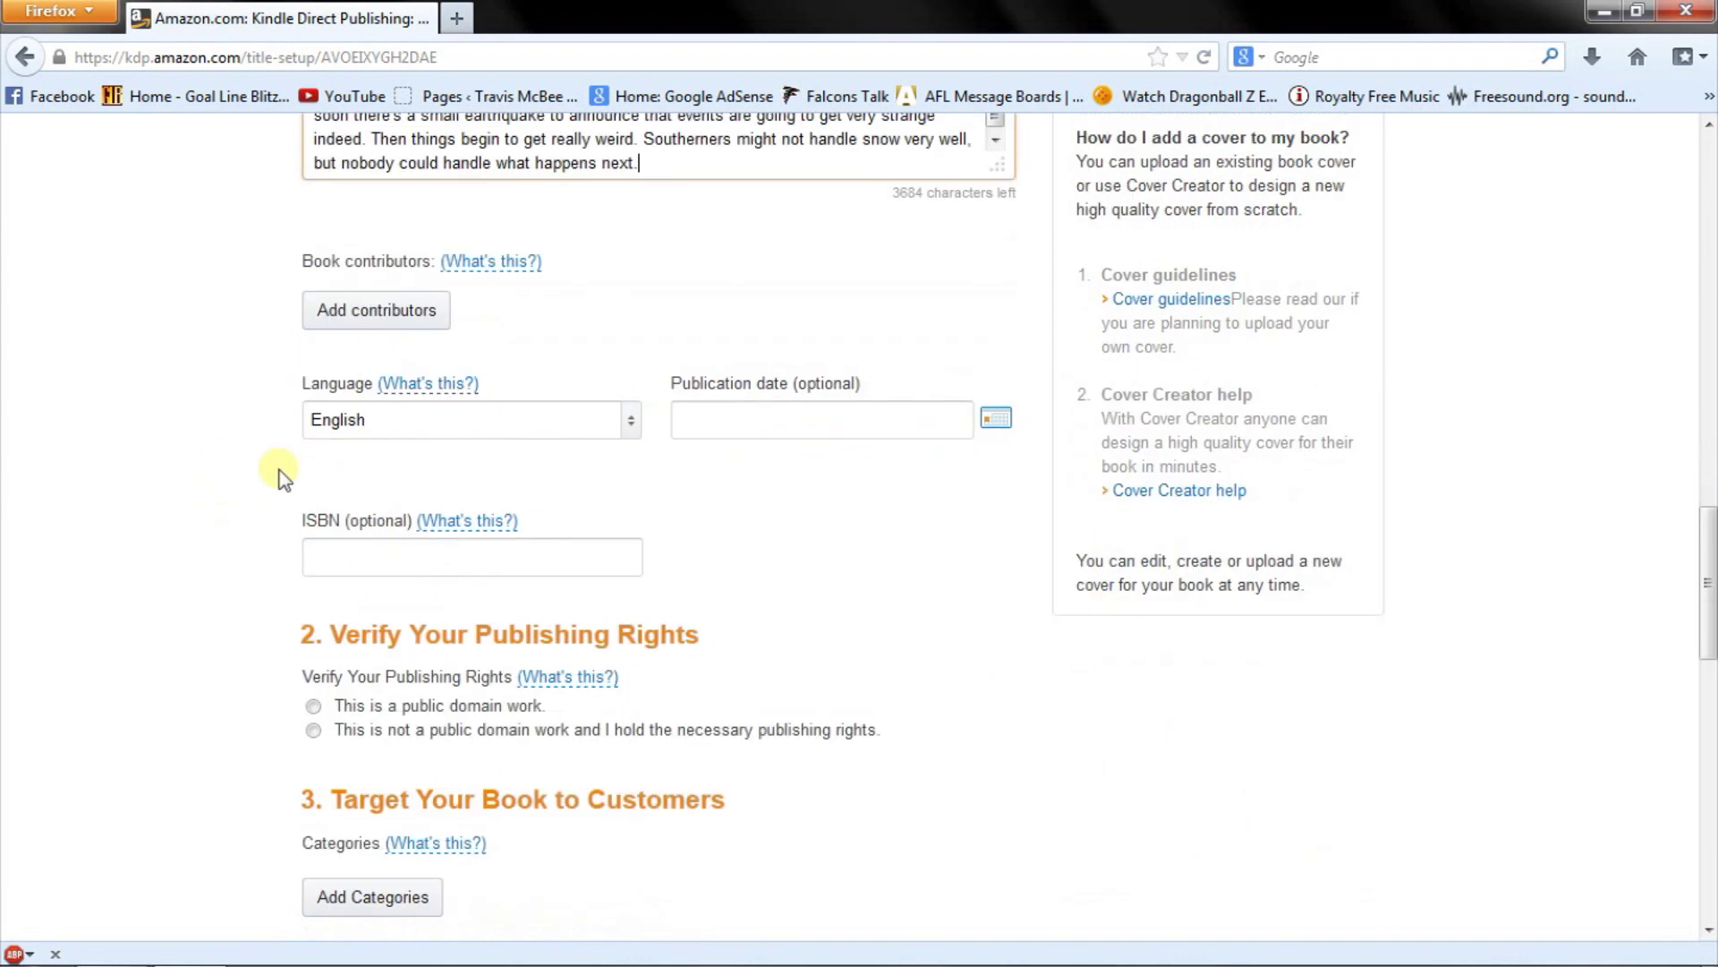
{"action": "left_click", "coordinate": [333, 333]}
{"action": "left_click", "coordinate": [474, 484]}
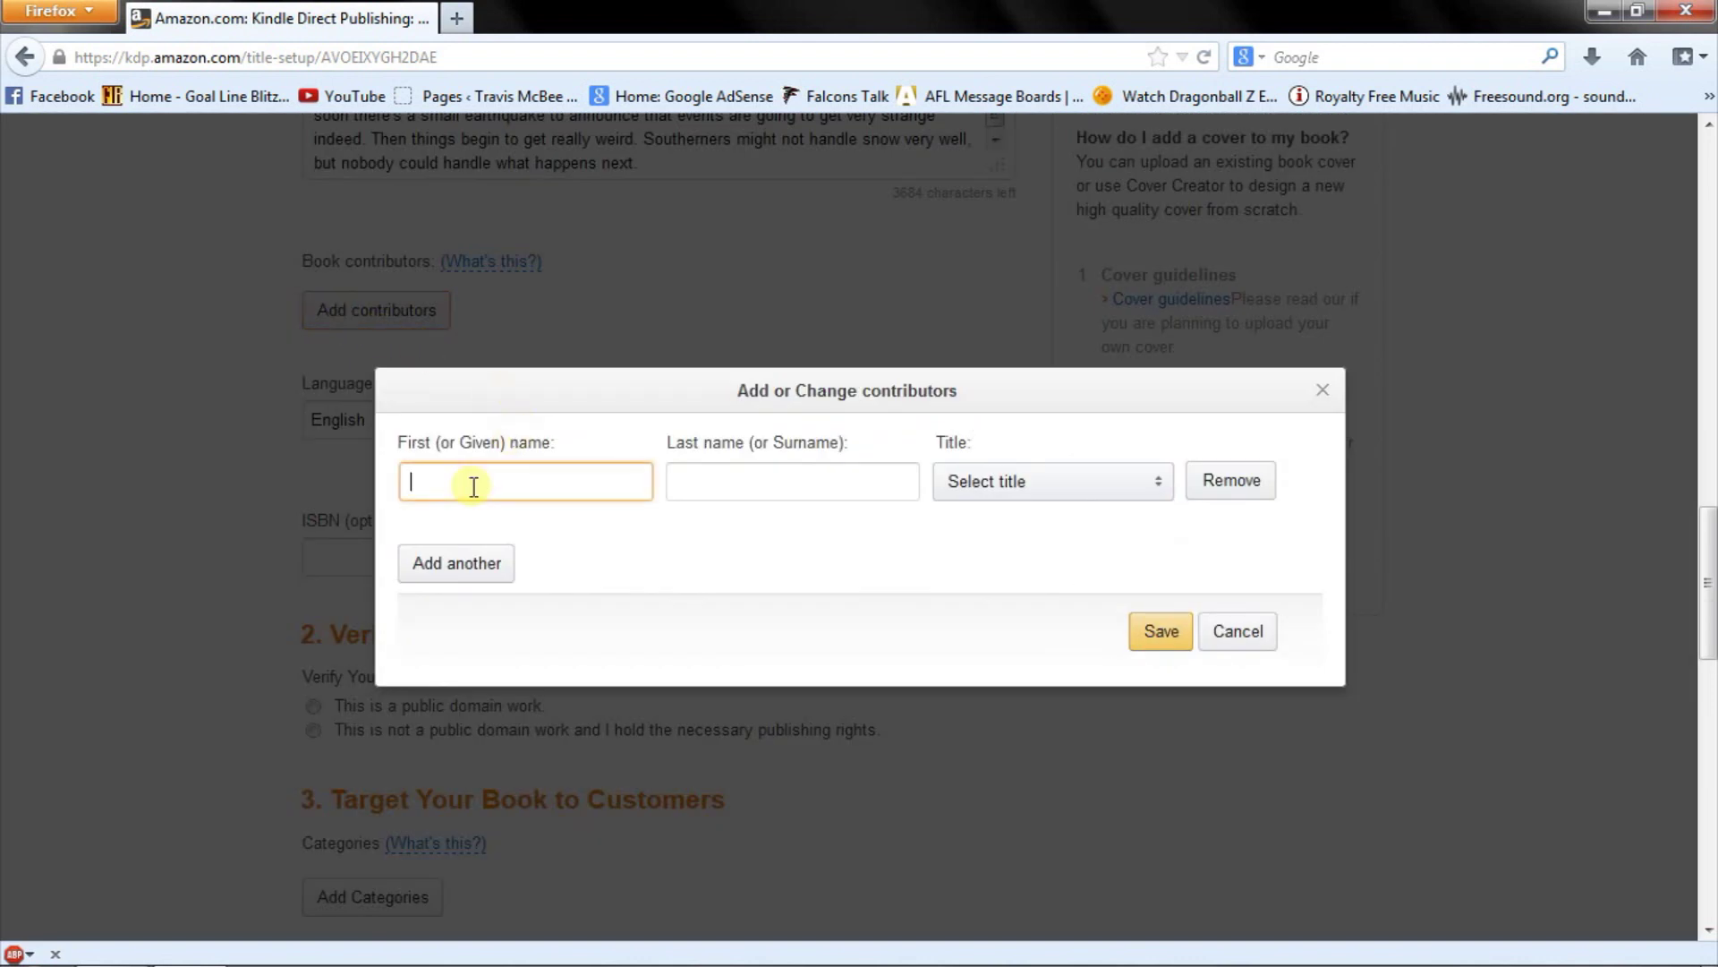
{"action": "type", "text": "Travis"}
{"action": "key", "text": "Tab"}
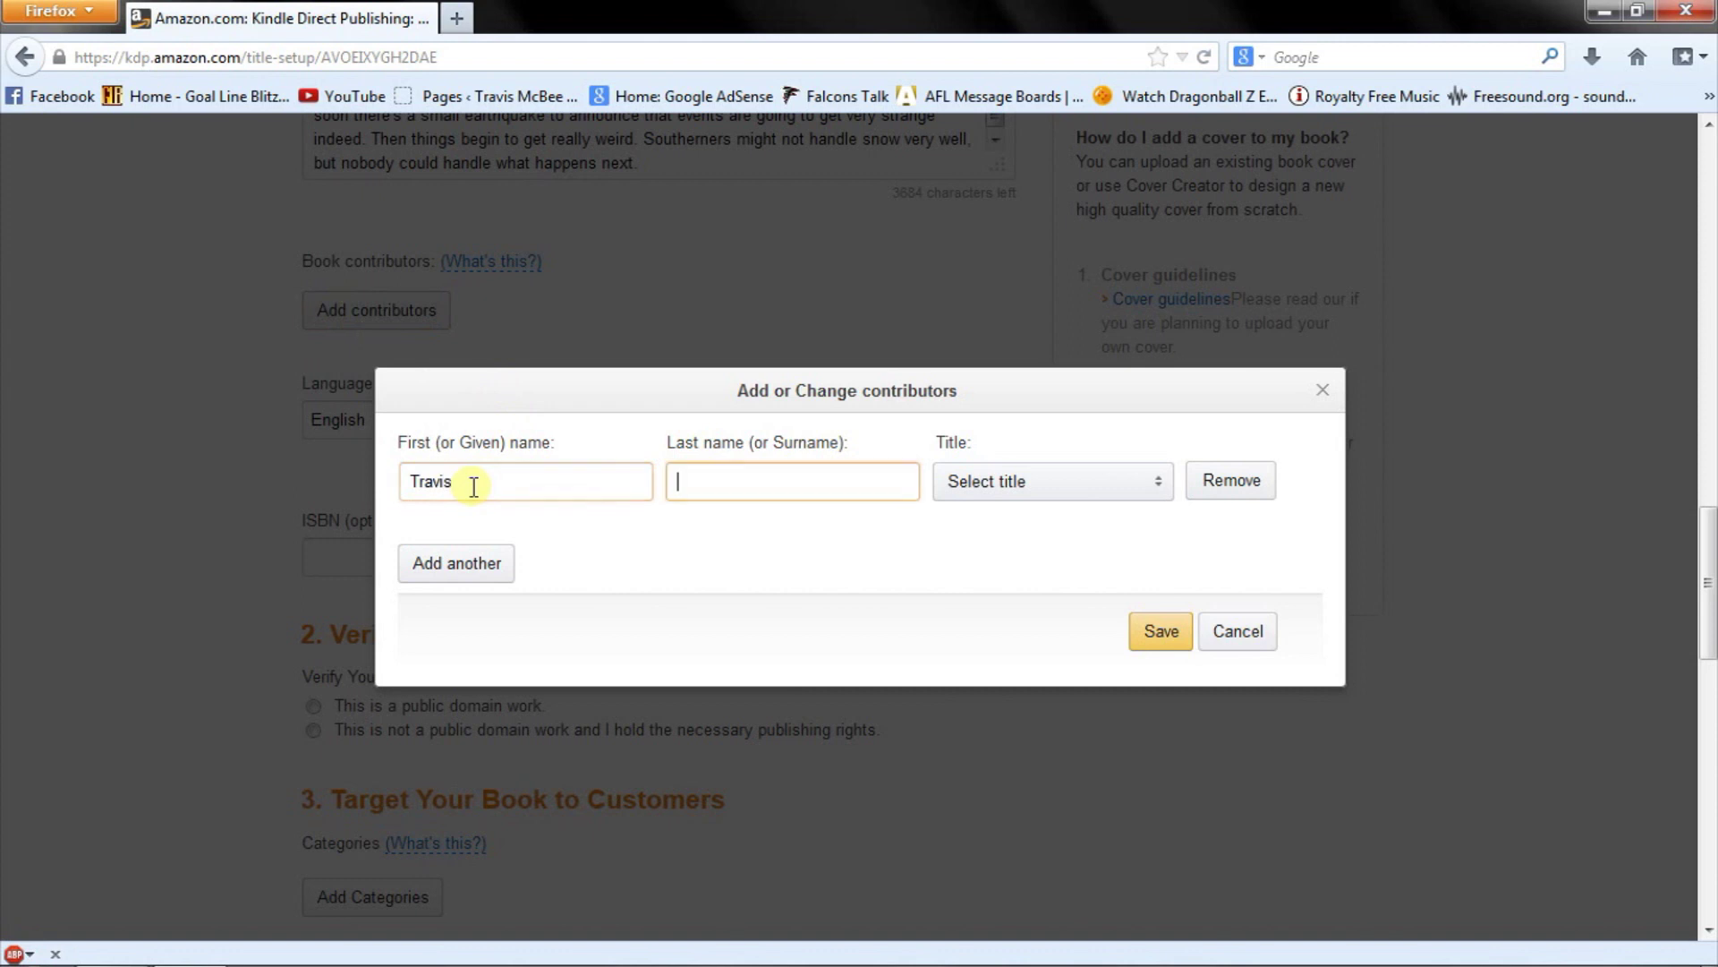
{"action": "type", "text": "McBee"}
{"action": "key", "text": "Tab"}
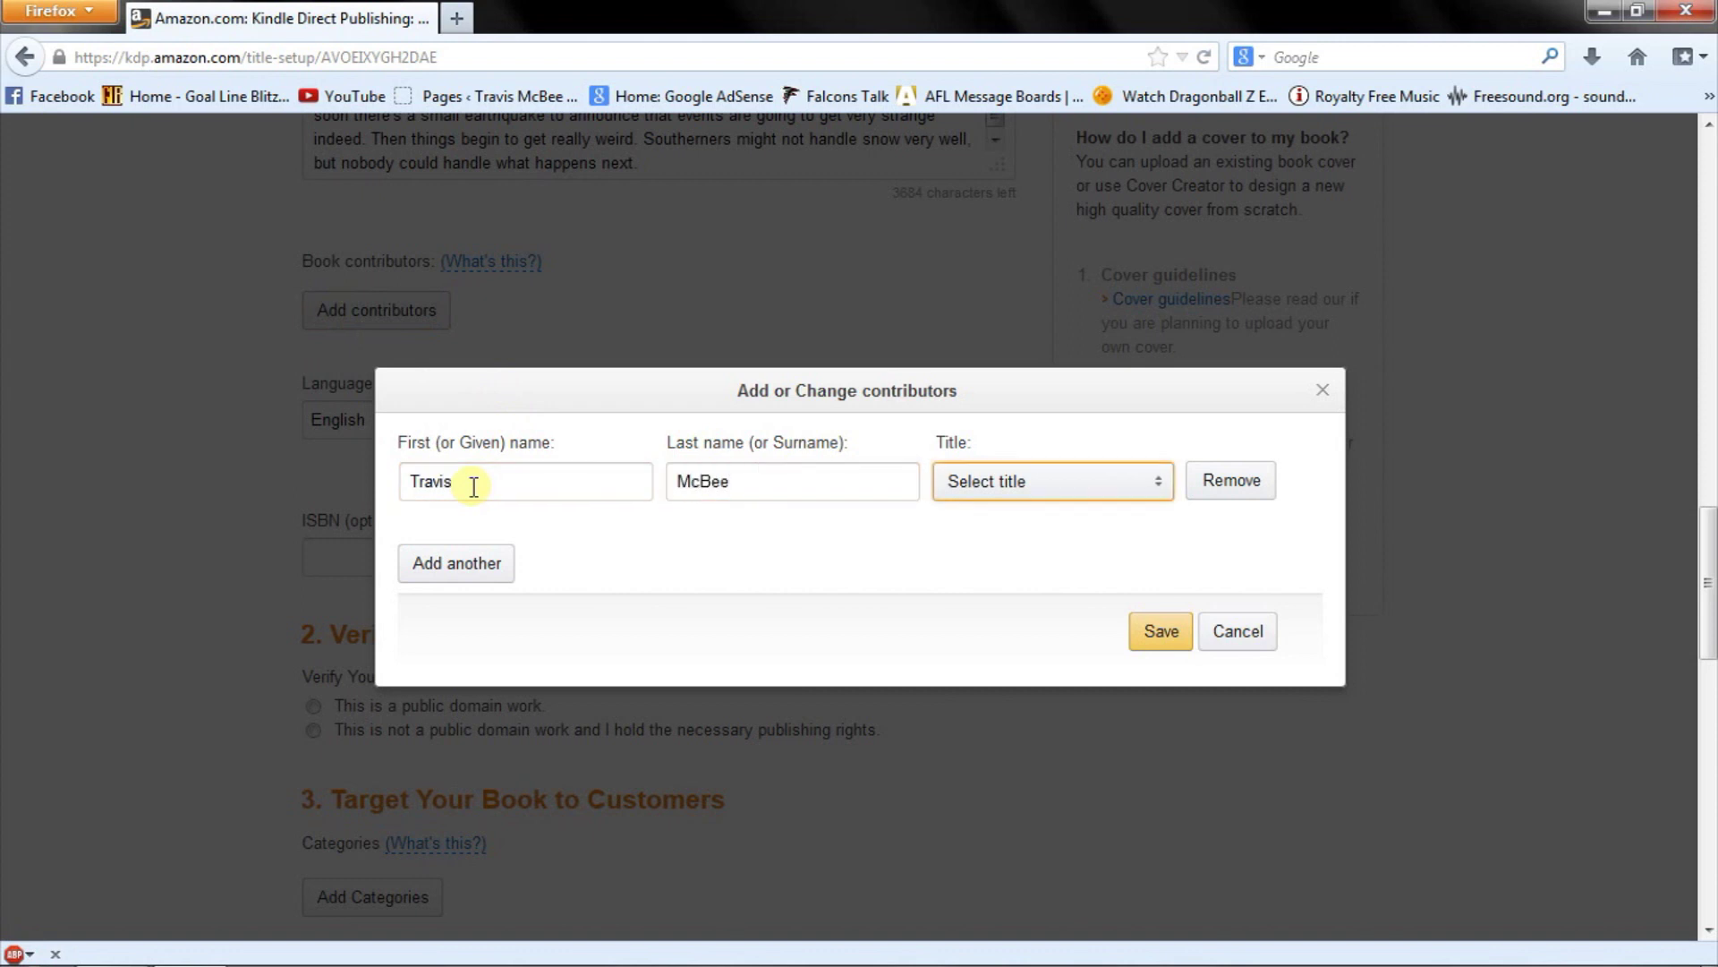
{"action": "left_click", "coordinate": [968, 480]}
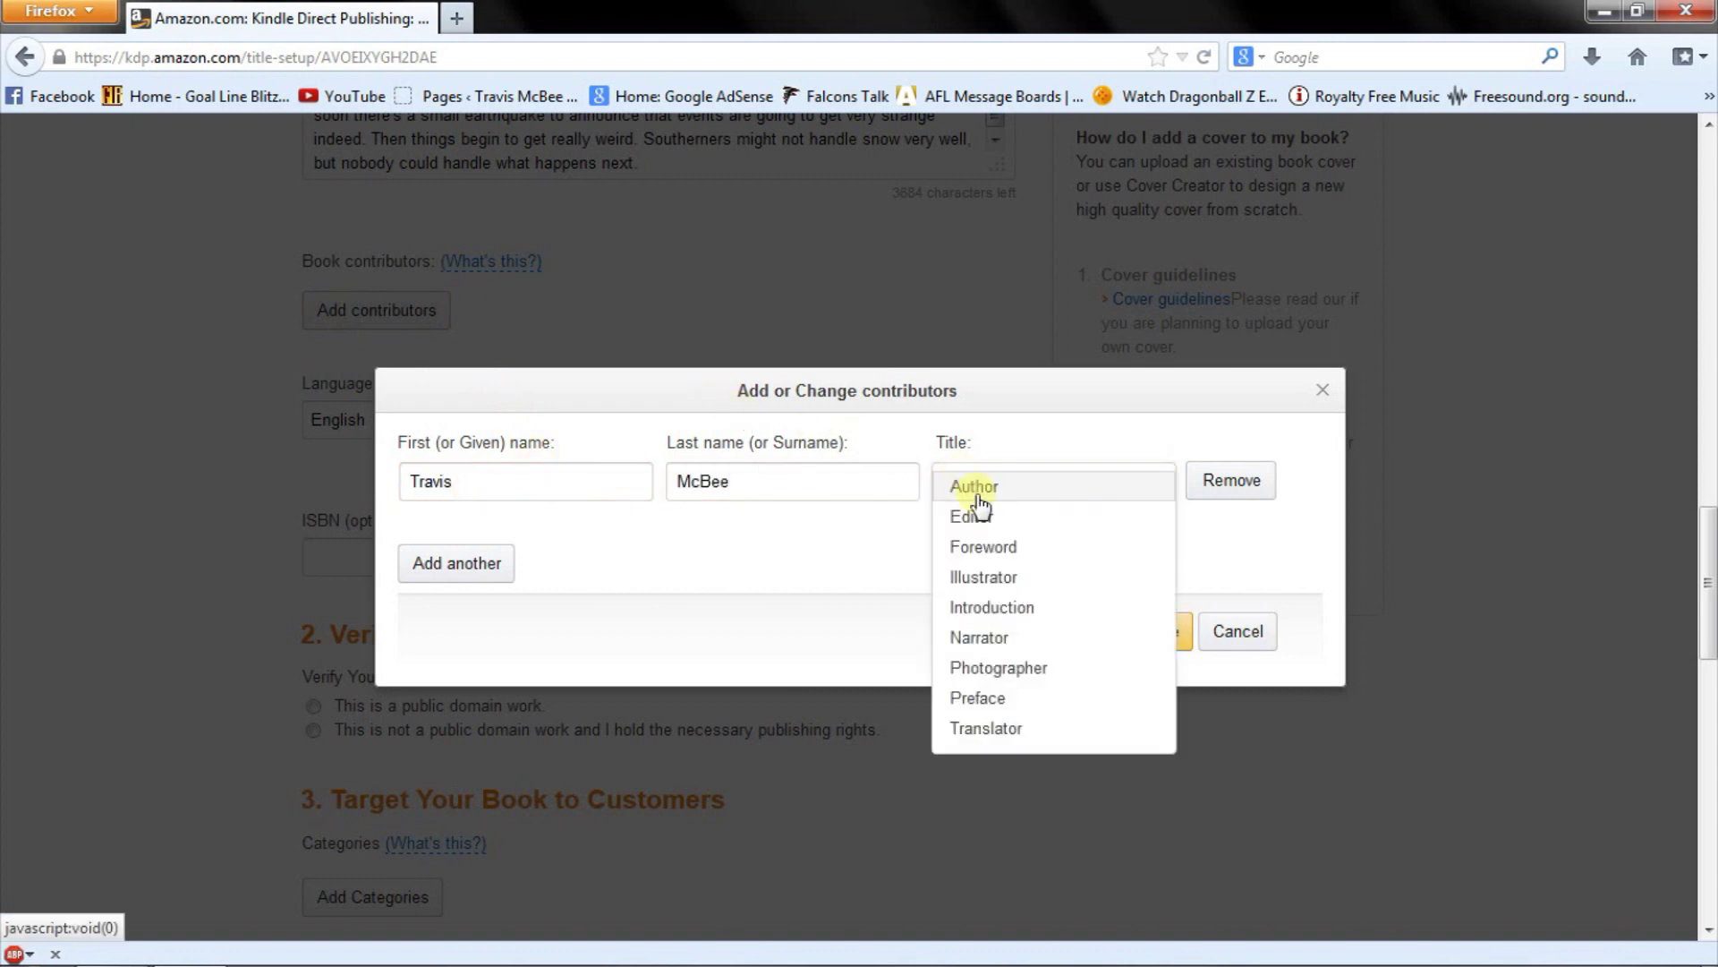
{"action": "left_click", "coordinate": [973, 486]}
{"action": "left_click", "coordinate": [1158, 628]}
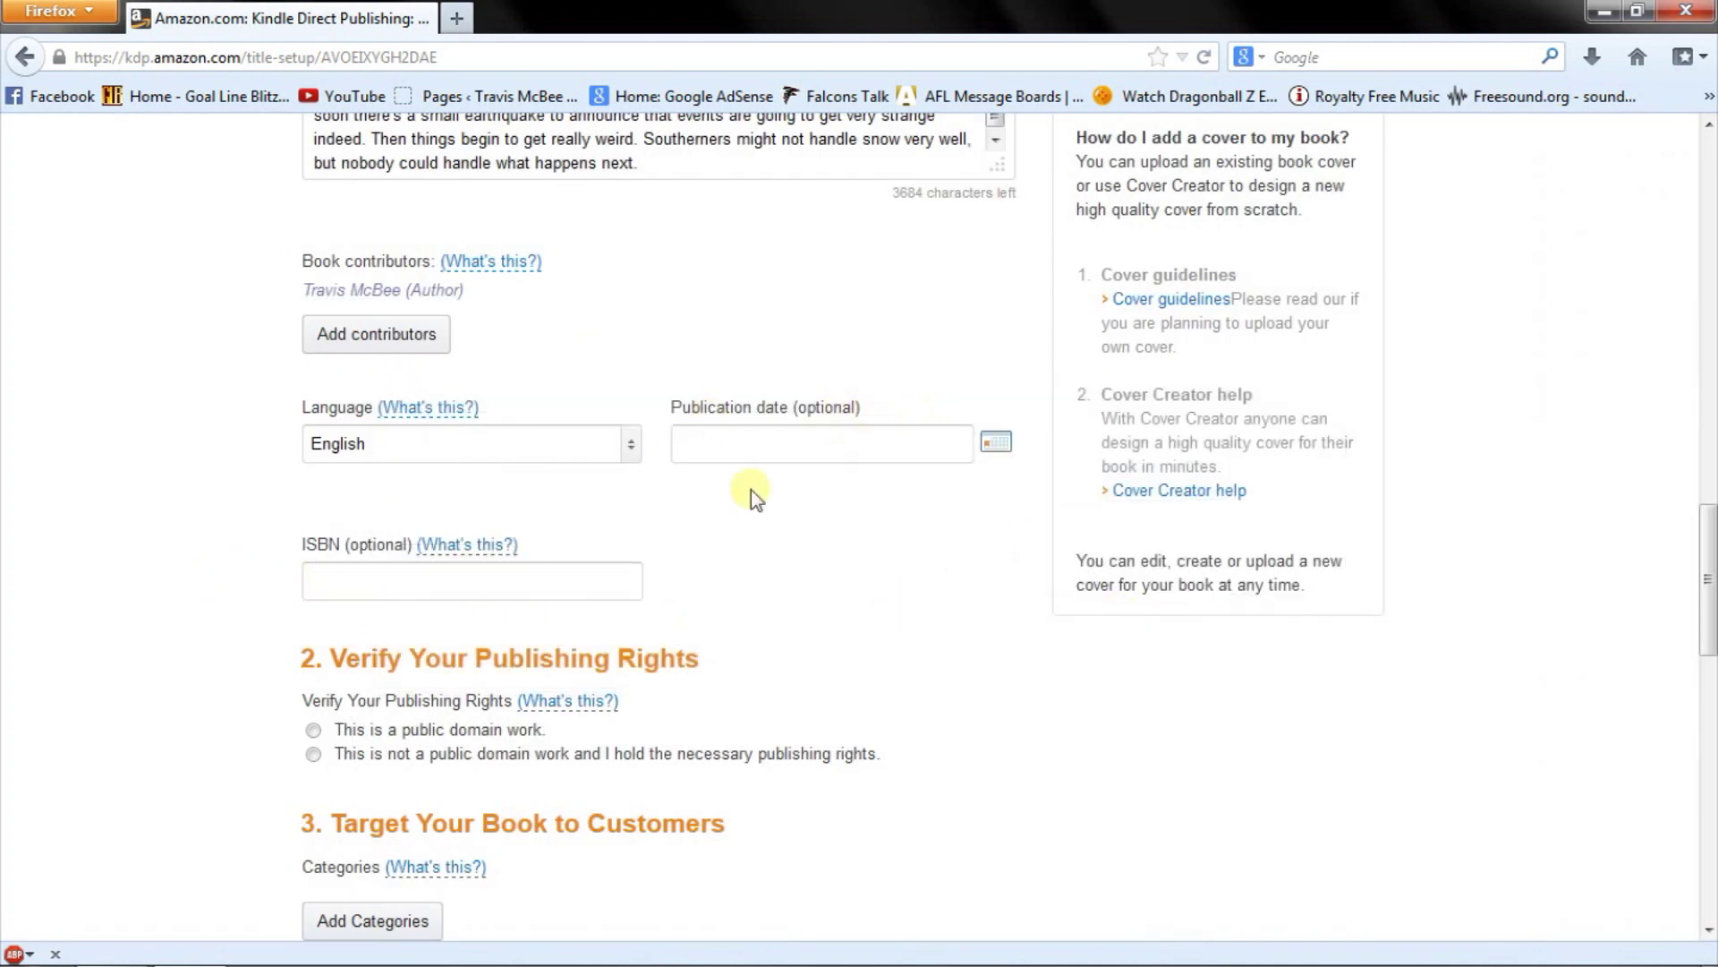
Declare that the book is not a public domain work
{"action": "scroll", "coordinate": [260, 594], "scroll_direction": "down", "scroll_amount": 3}
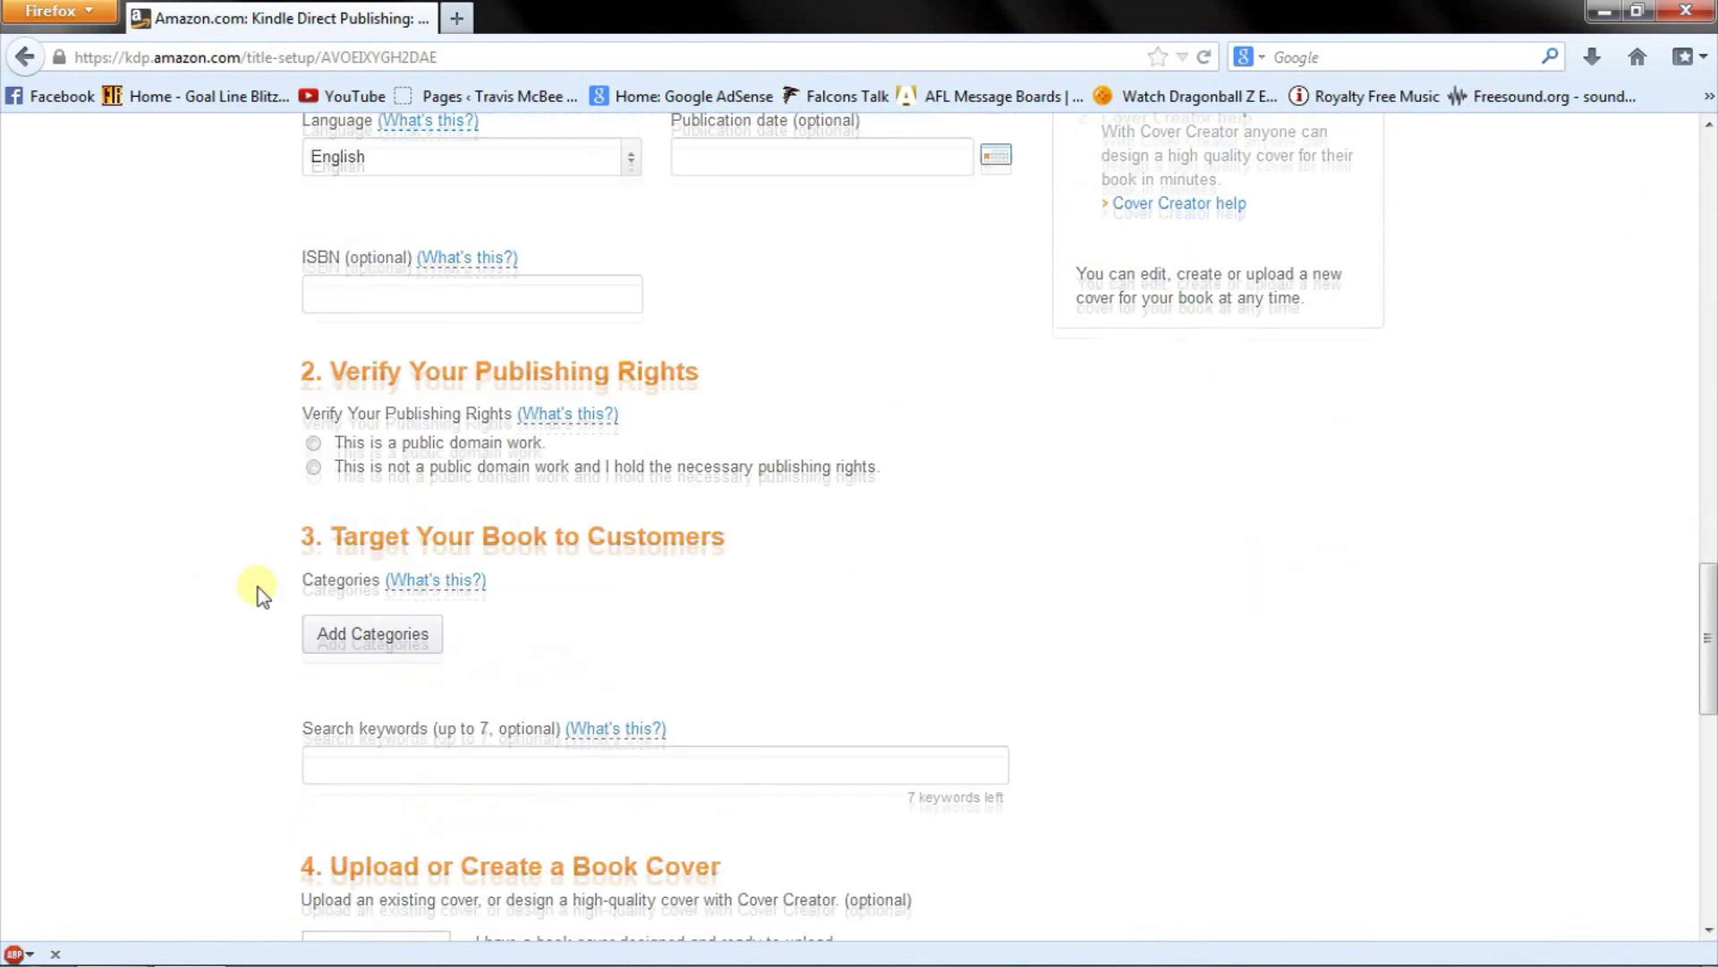
{"action": "scroll", "coordinate": [260, 594], "scroll_direction": "down", "scroll_amount": 1}
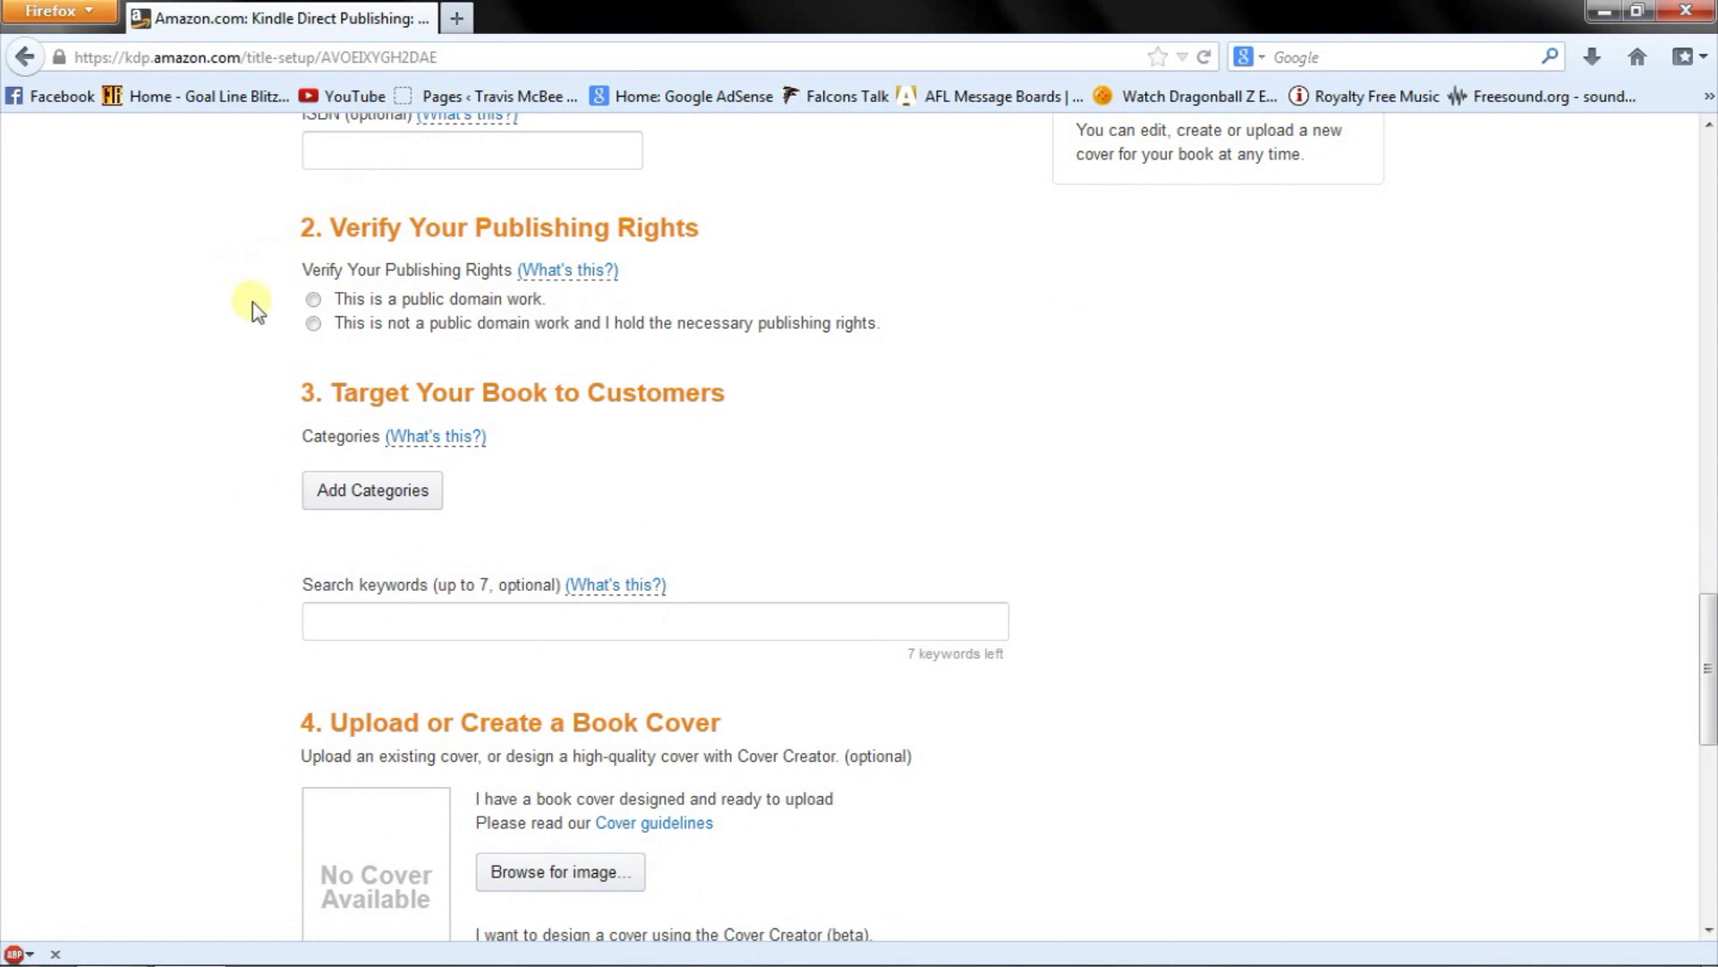
{"action": "left_click", "coordinate": [313, 324]}
{"action": "left_click", "coordinate": [343, 501]}
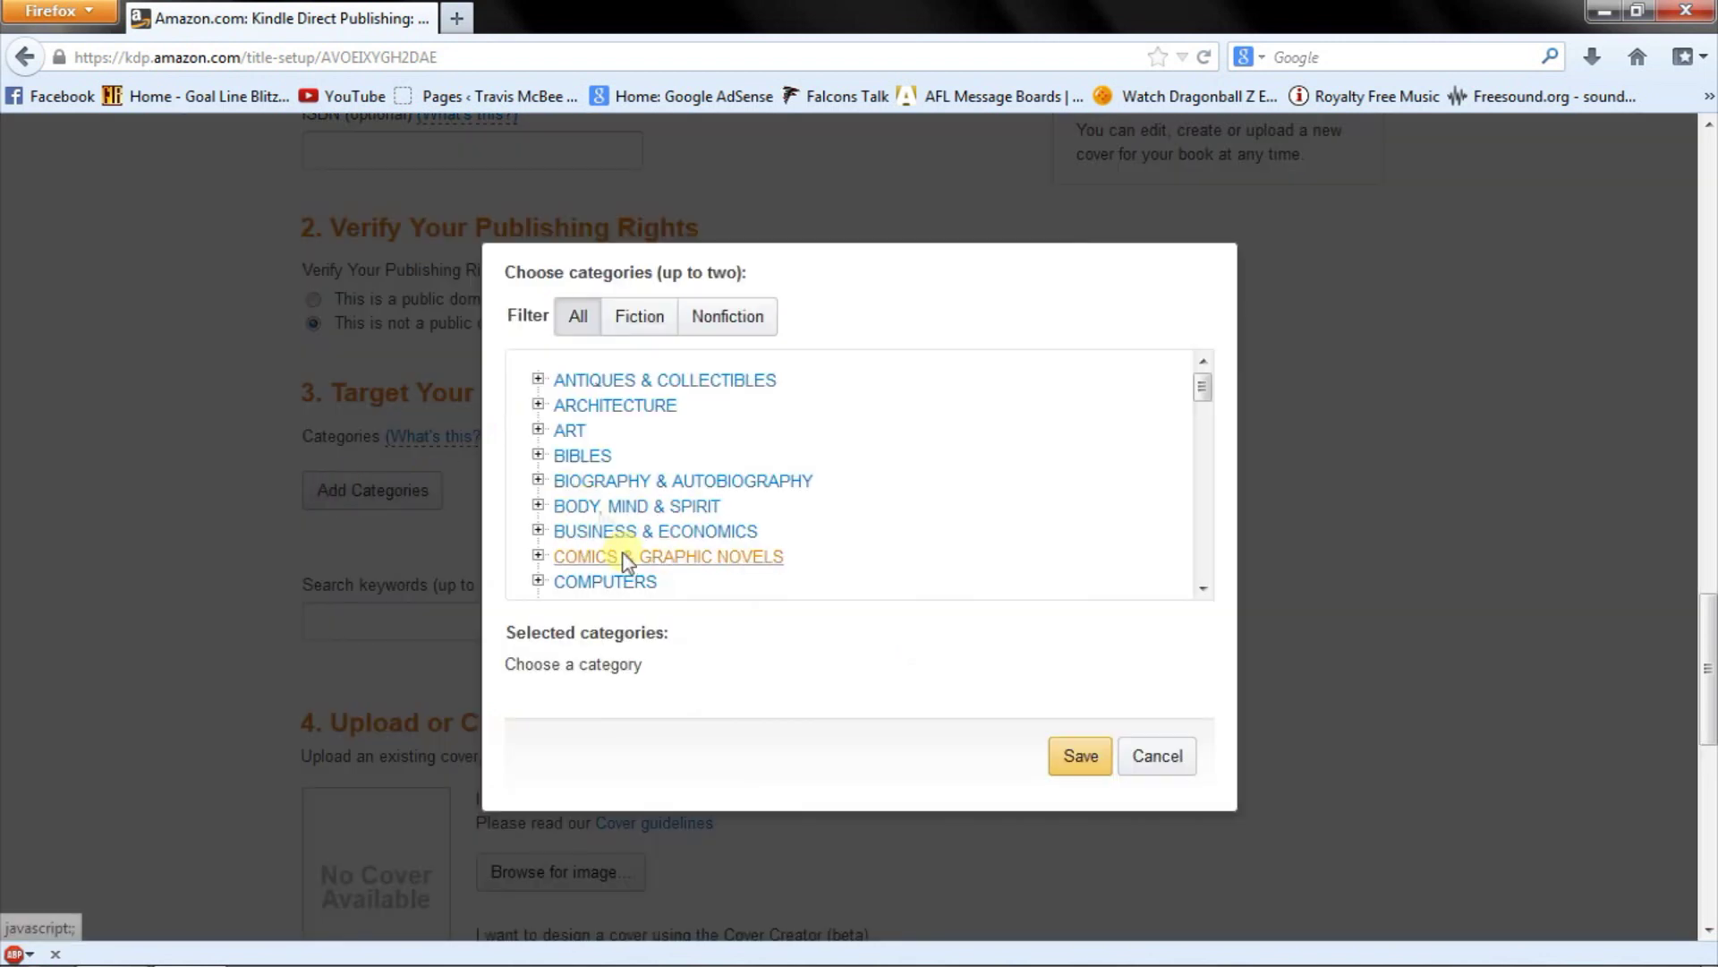
Add FICTION > Short Stories as a second category and save the categories
{"action": "left_click", "coordinate": [639, 319]}
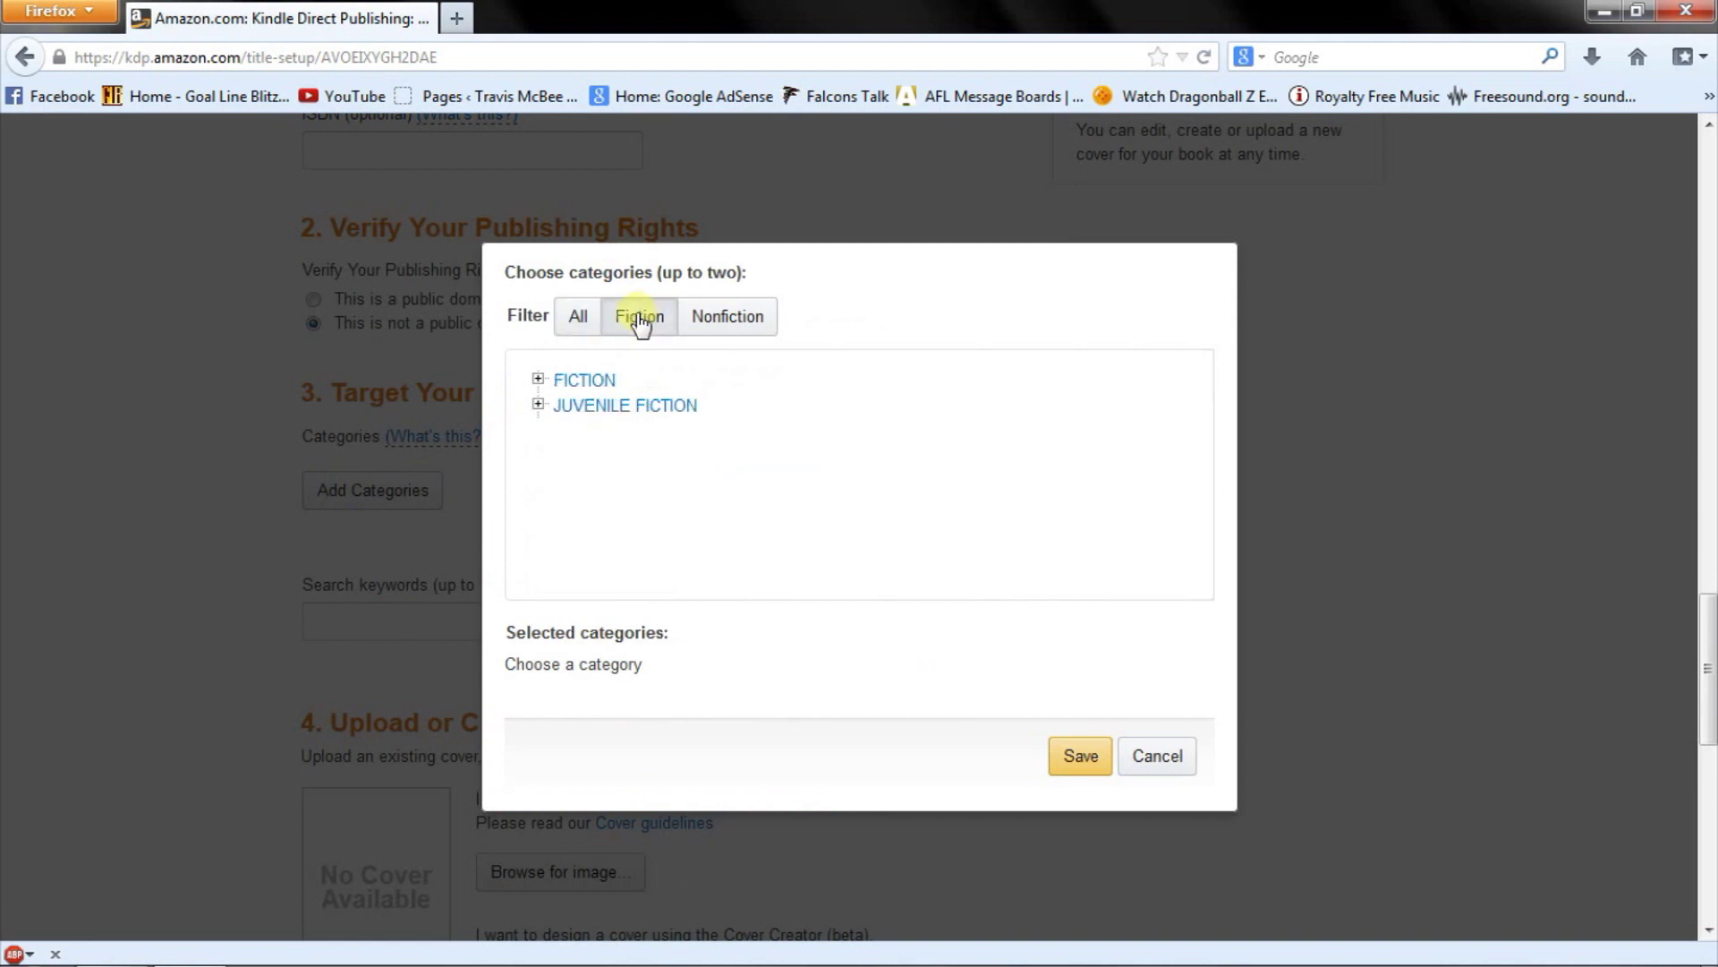
{"action": "left_click", "coordinate": [538, 381]}
{"action": "scroll", "coordinate": [786, 491], "scroll_direction": "down", "scroll_amount": 4}
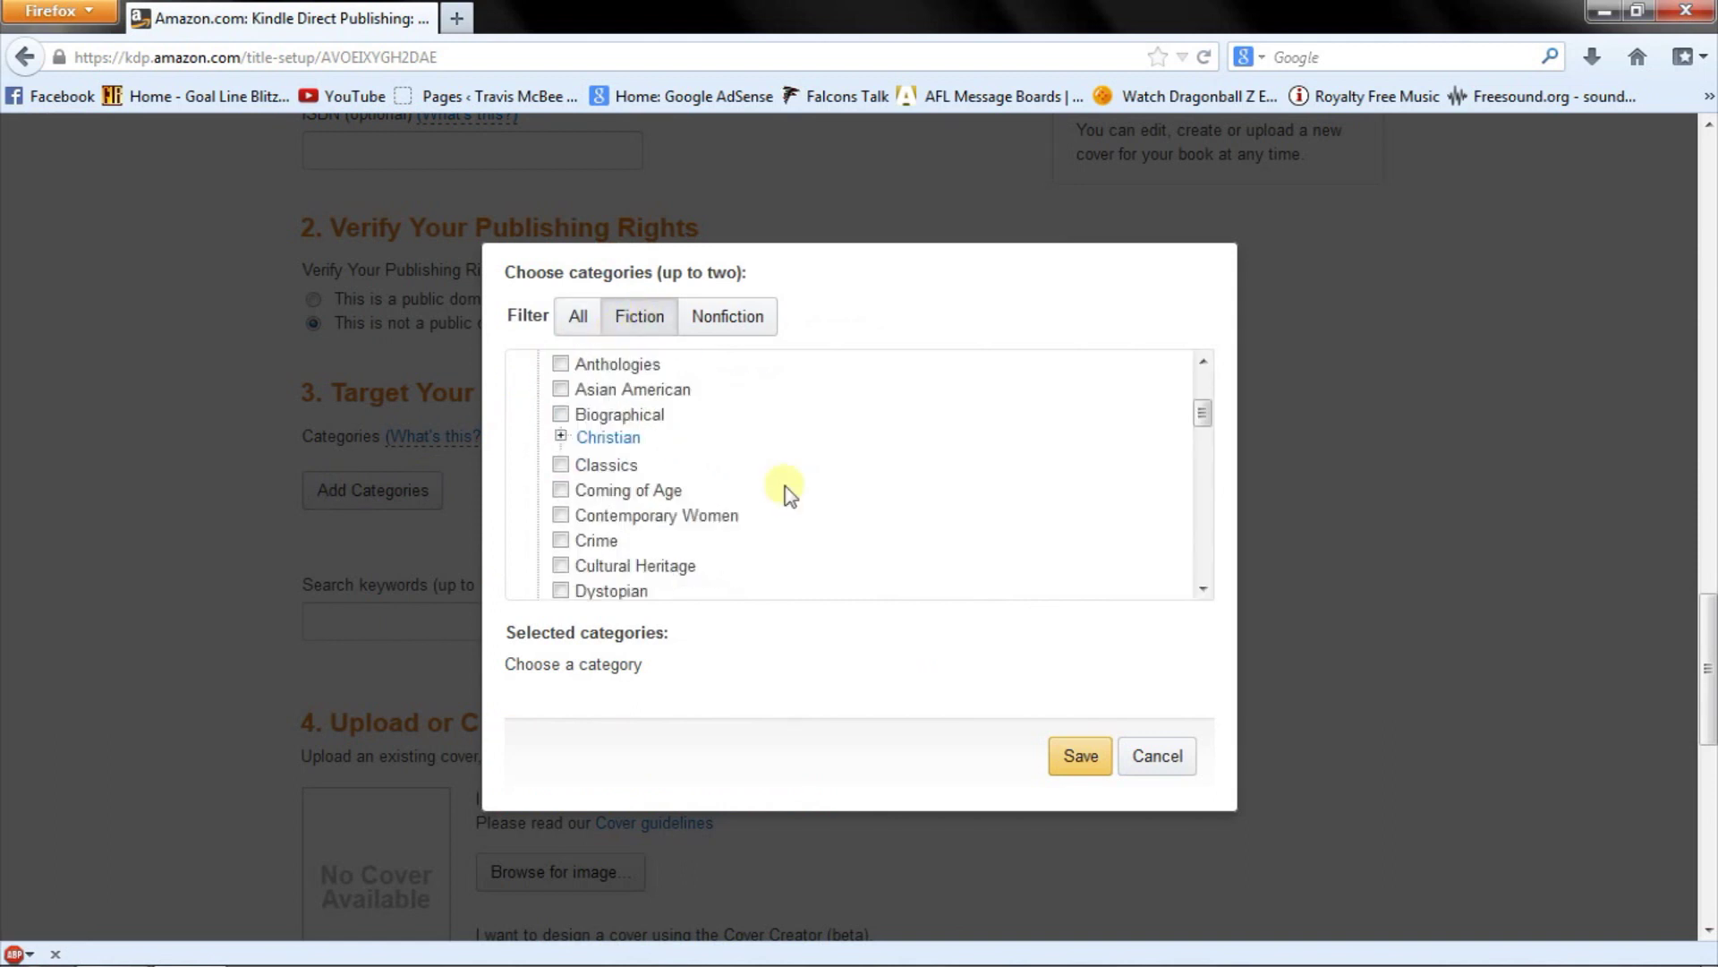
{"action": "scroll", "coordinate": [786, 494], "scroll_direction": "down", "scroll_amount": 6}
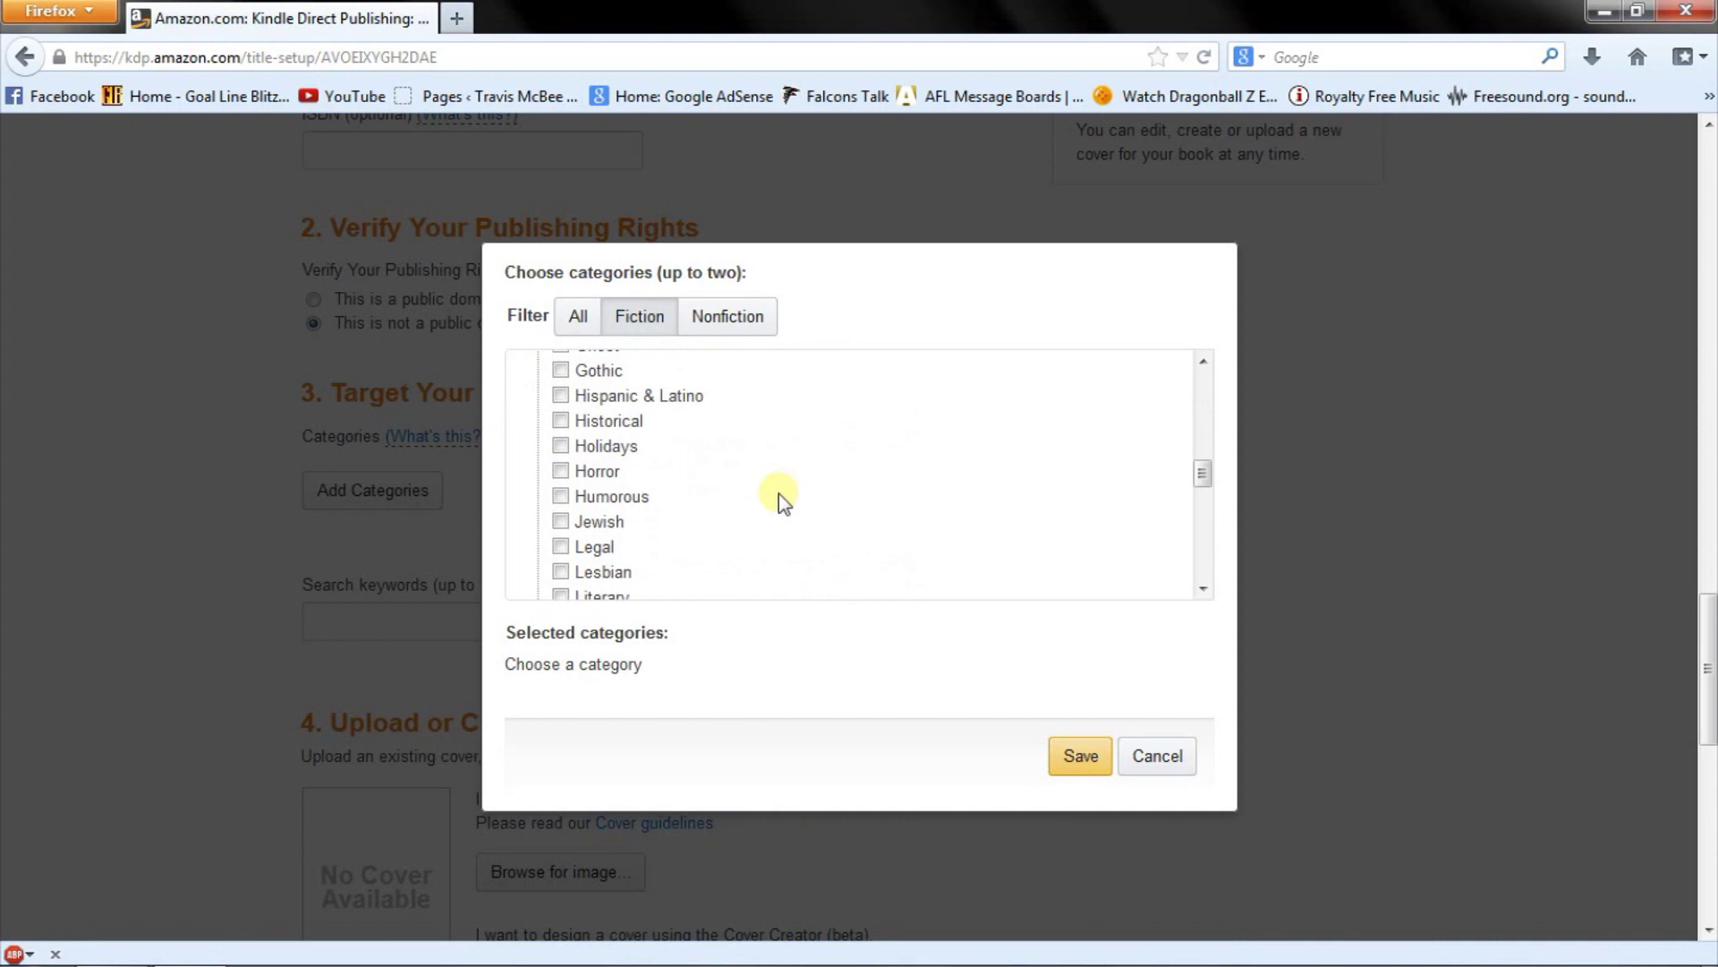
{"action": "scroll", "coordinate": [777, 495], "scroll_direction": "down", "scroll_amount": 6}
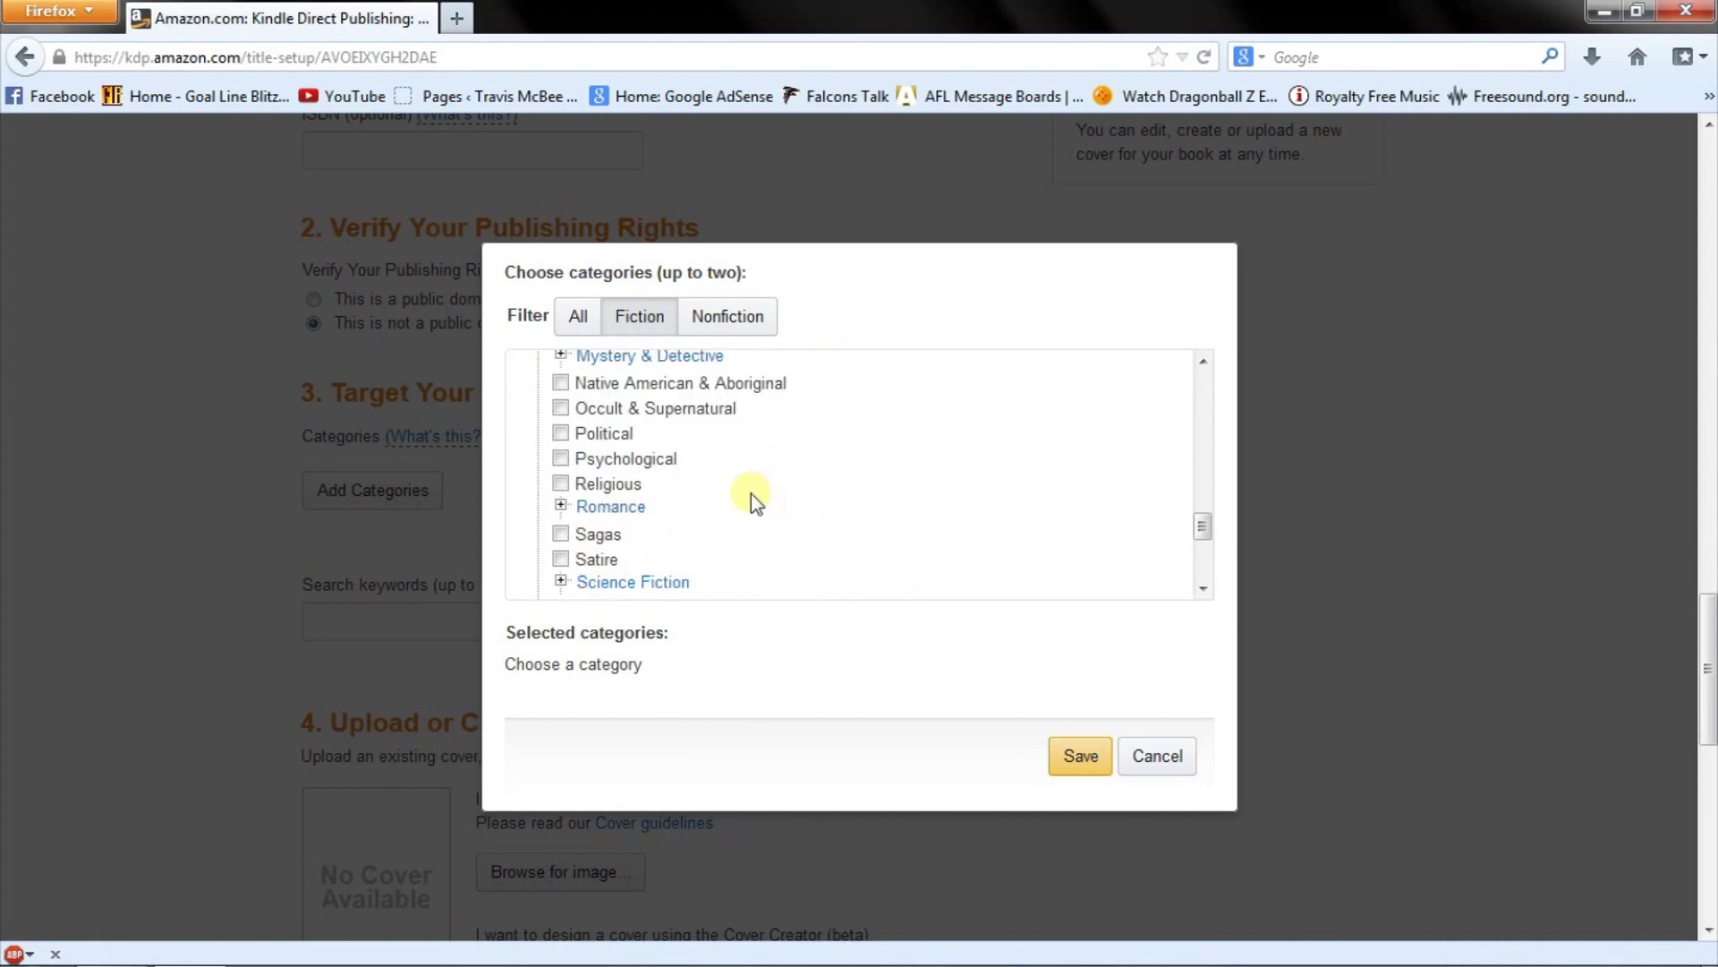
{"action": "scroll", "coordinate": [732, 505], "scroll_direction": "down", "scroll_amount": 3}
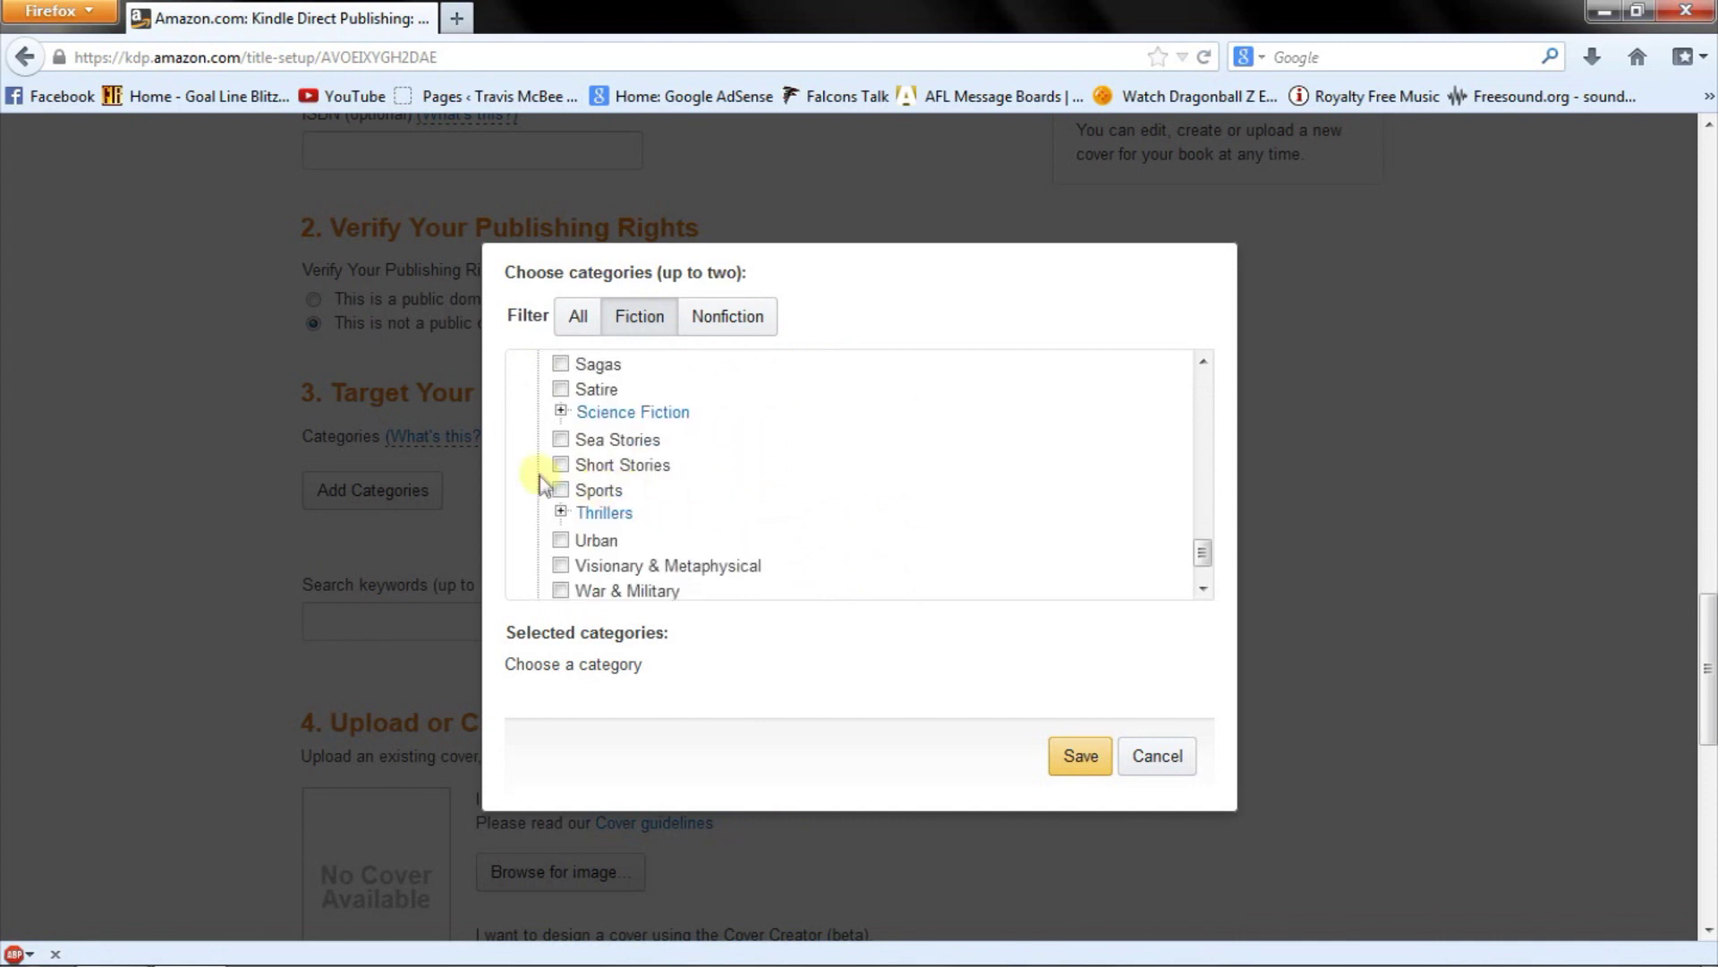
{"action": "left_click", "coordinate": [559, 465]}
{"action": "left_click", "coordinate": [1080, 756]}
Enter the search keywords snow, georgia, apocolypse and motorcycle
{"action": "scroll", "coordinate": [333, 584], "scroll_direction": "down", "scroll_amount": 3}
{"action": "left_click", "coordinate": [358, 537]}
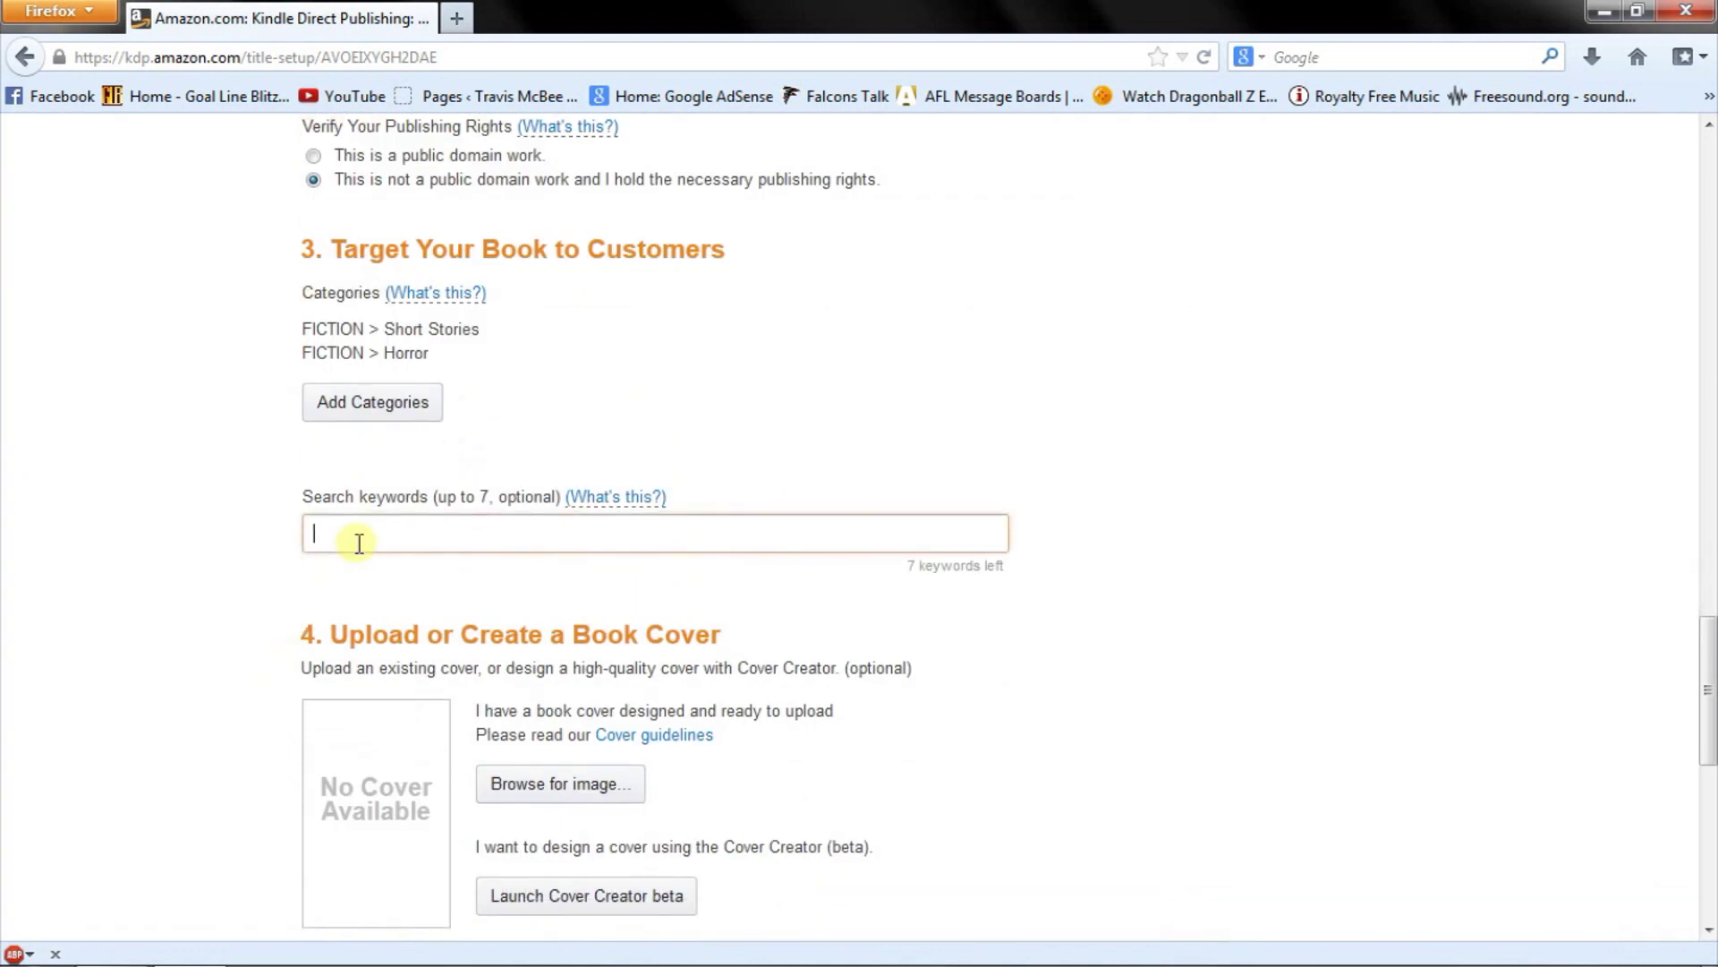
{"action": "type", "text": "snow, georgia, apocolypse"}
{"action": "type", "text": ", motorcycle,"}
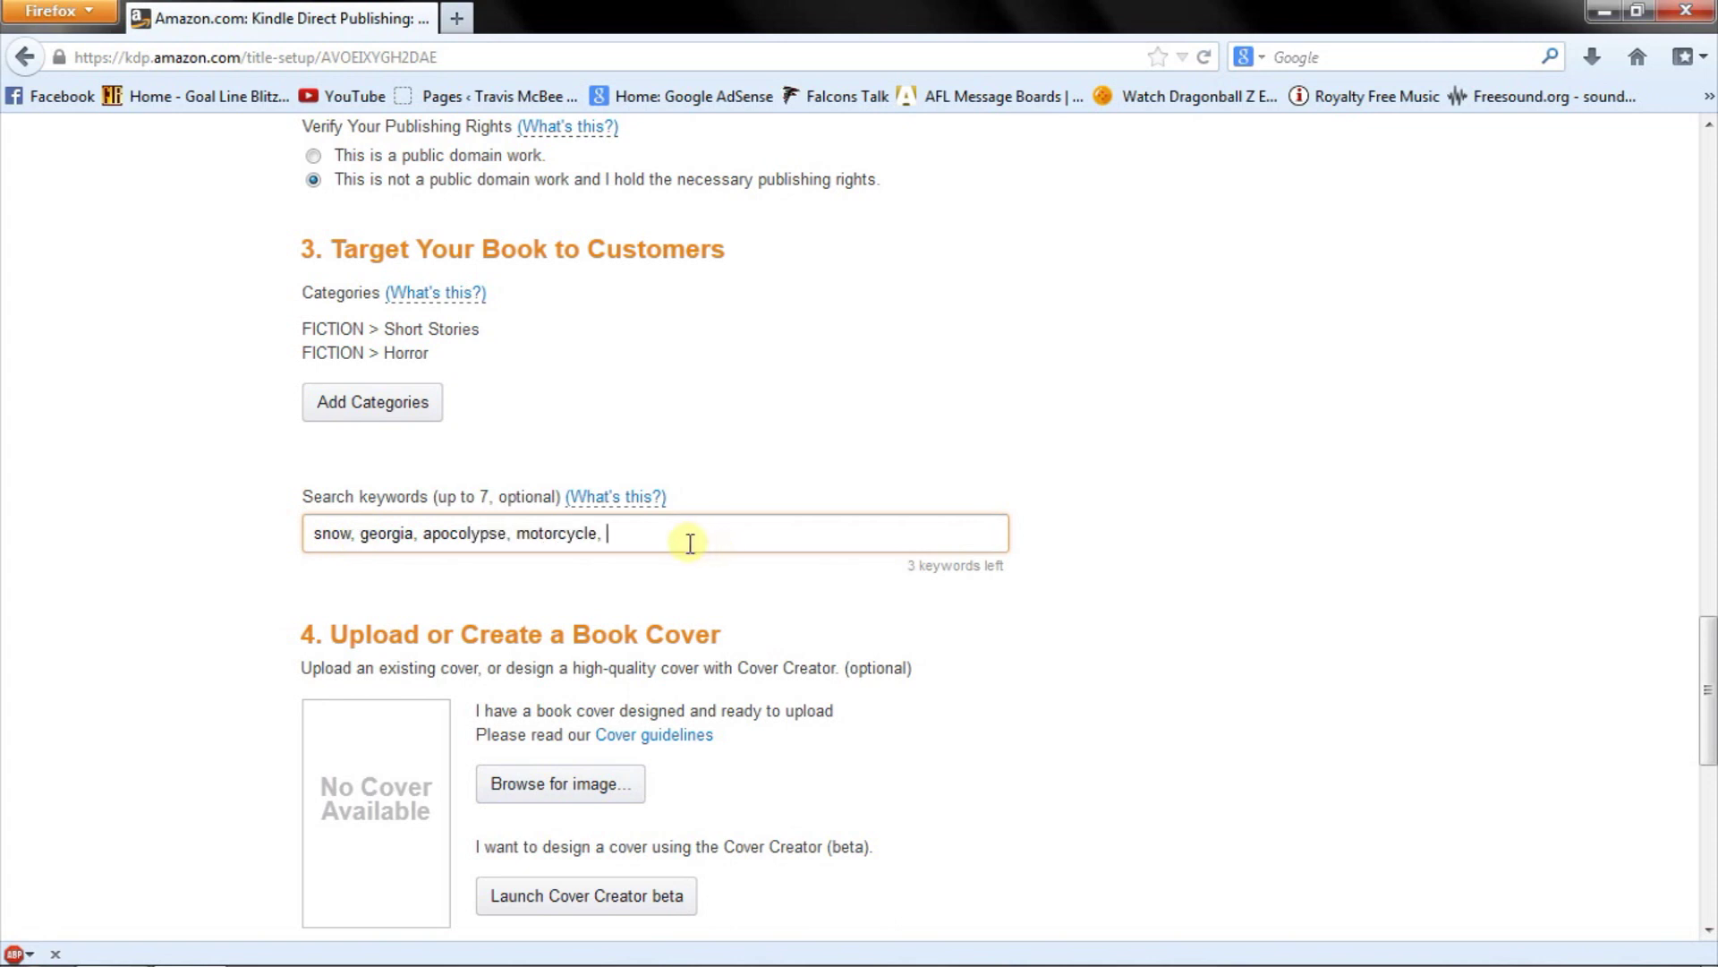
{"action": "scroll", "coordinate": [690, 540], "scroll_direction": "down", "scroll_amount": 5}
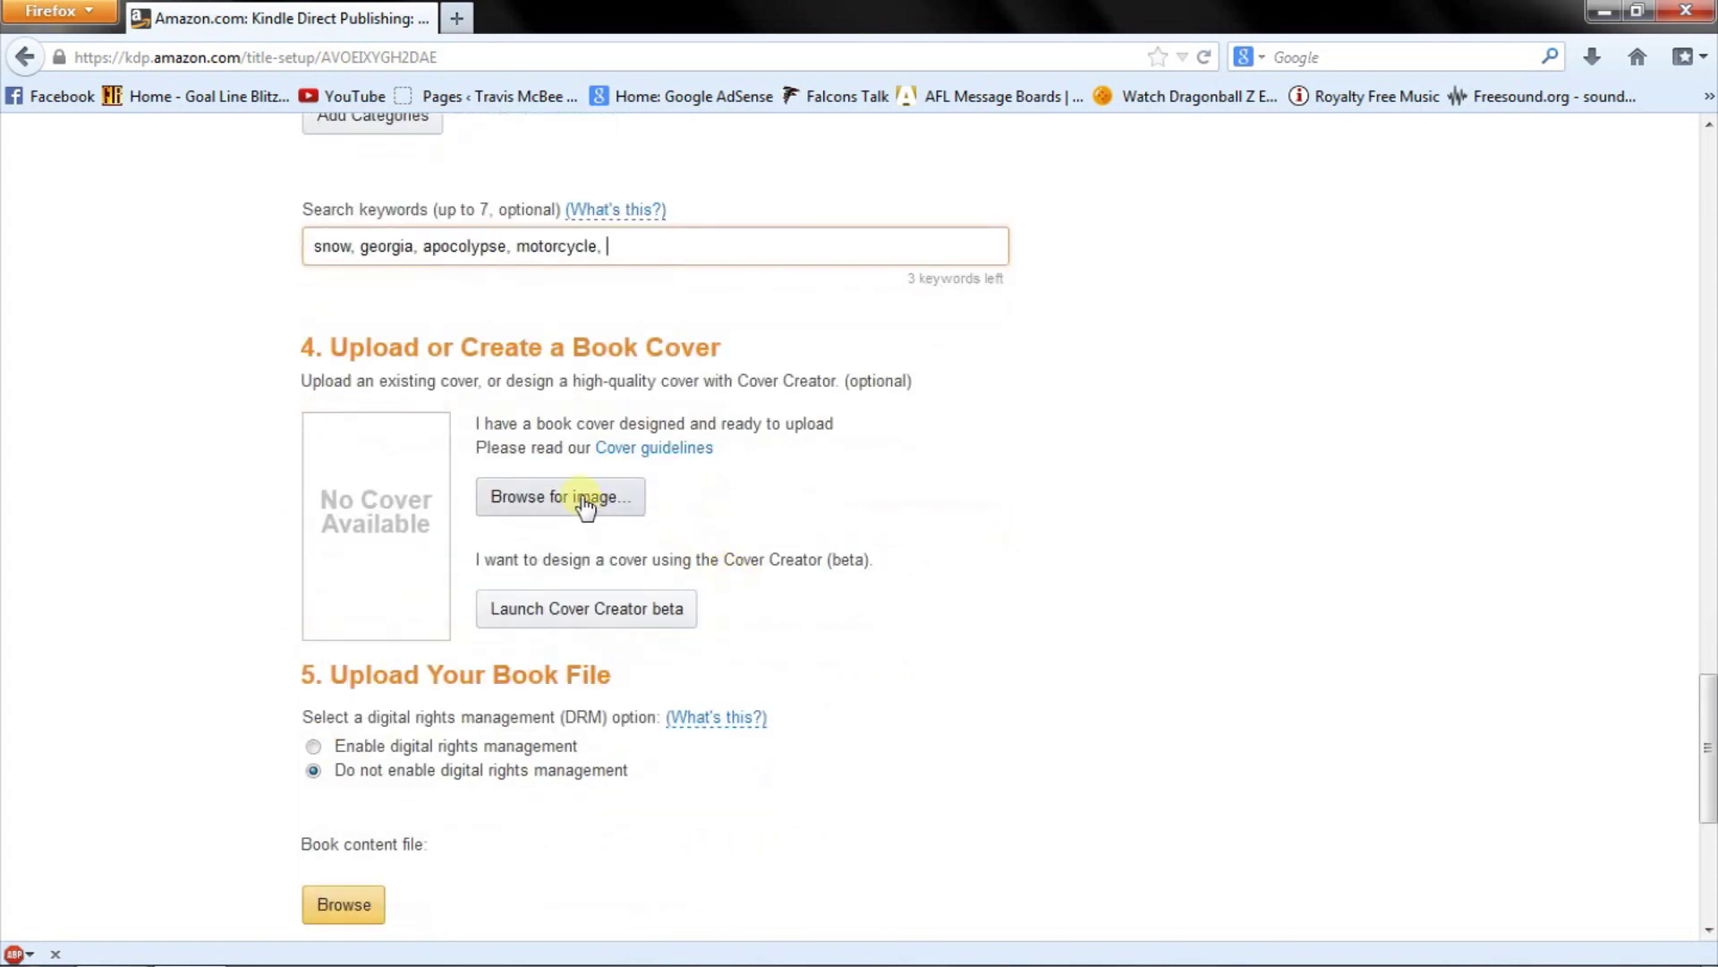
{"action": "left_click", "coordinate": [583, 507]}
Save the details and upload georgiansnow2 from H:\Covers as the book cover
{"action": "left_click", "coordinate": [954, 597]}
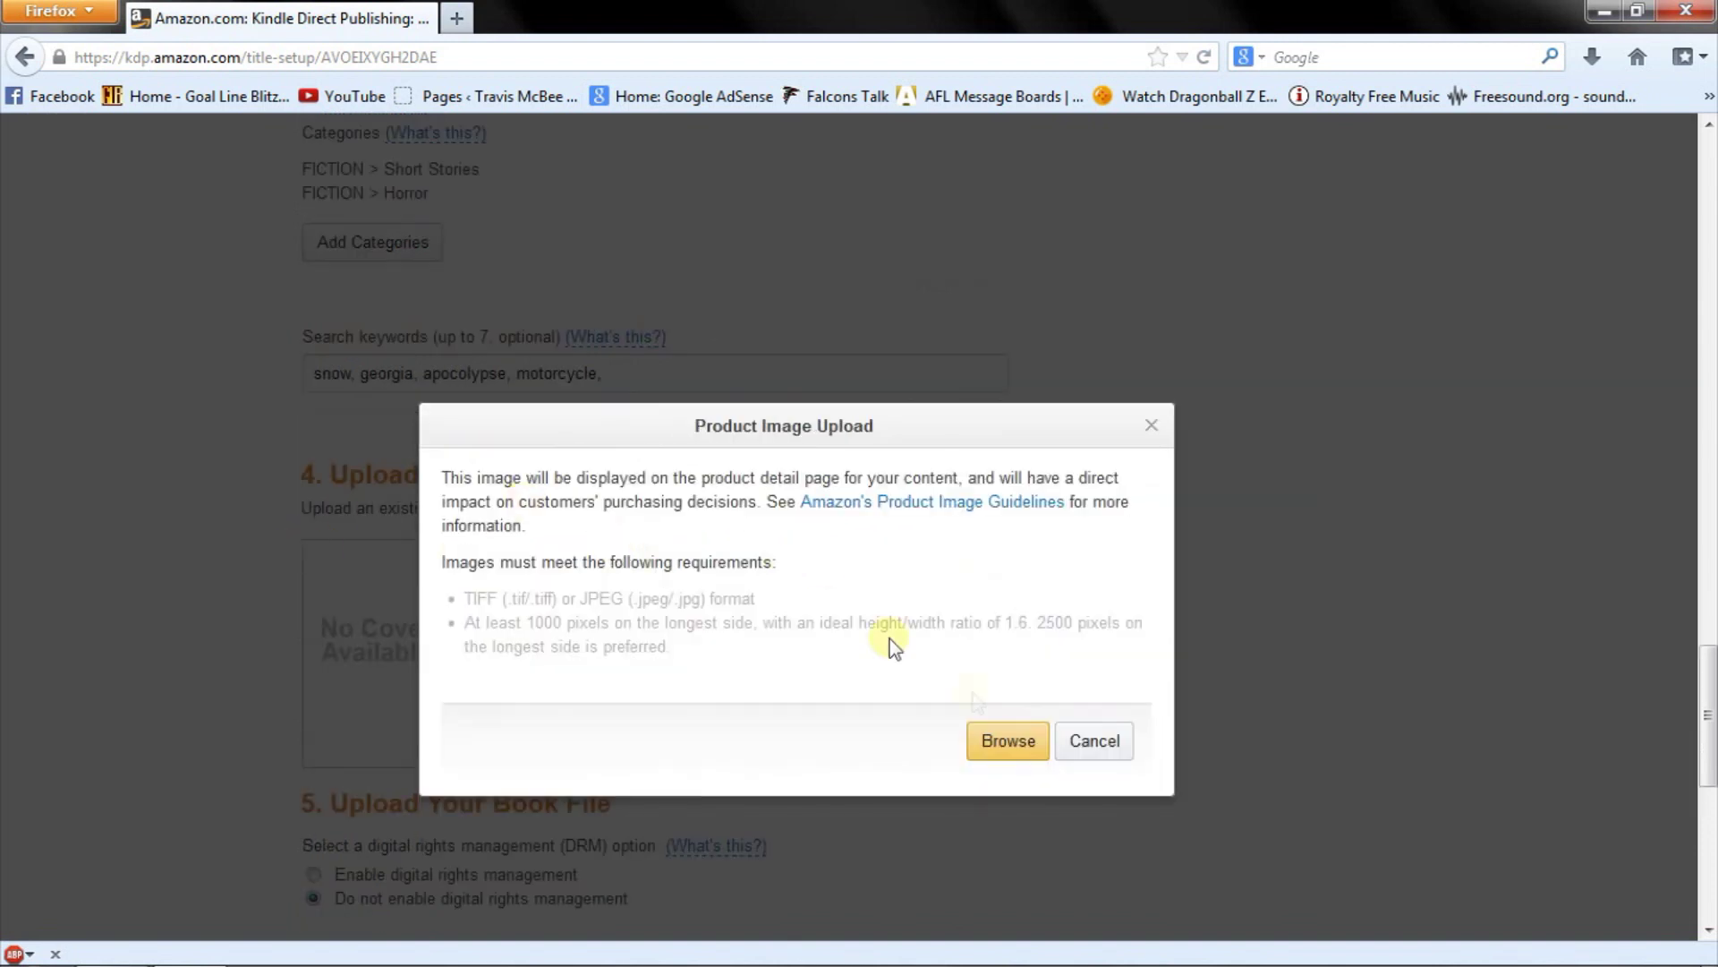
{"action": "left_click", "coordinate": [1007, 754]}
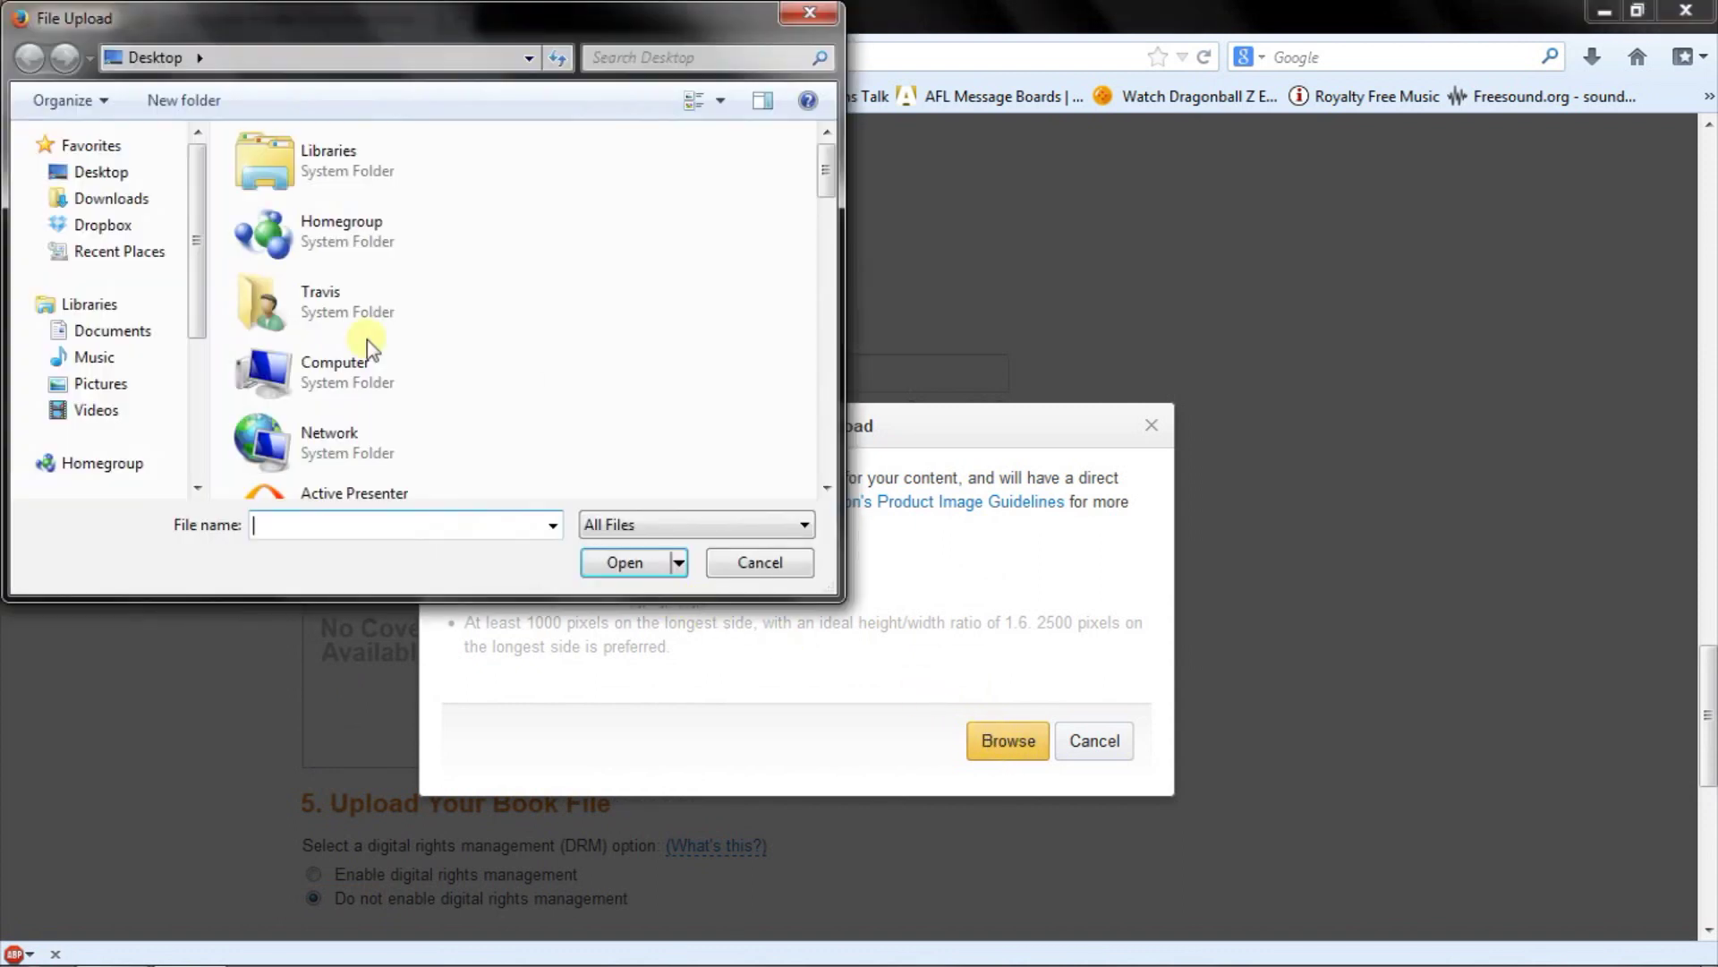
{"action": "double_click", "coordinate": [315, 253]}
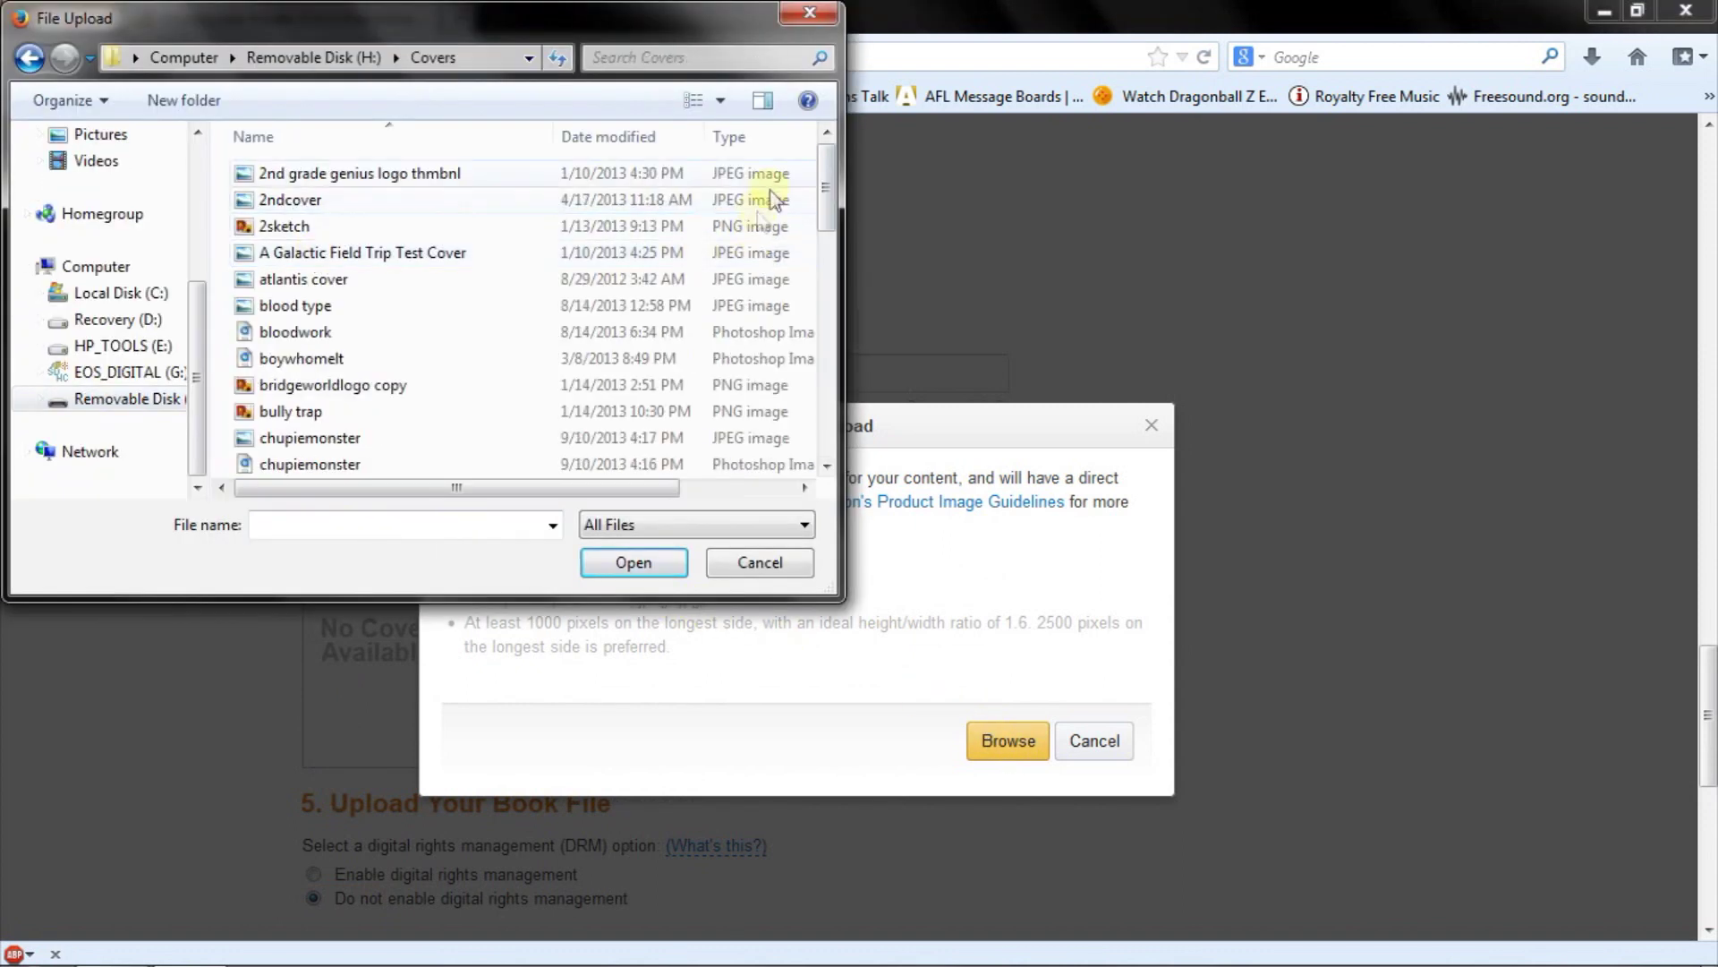
{"action": "left_click_drag", "start_coordinate": [819, 174], "coordinate": [833, 295]}
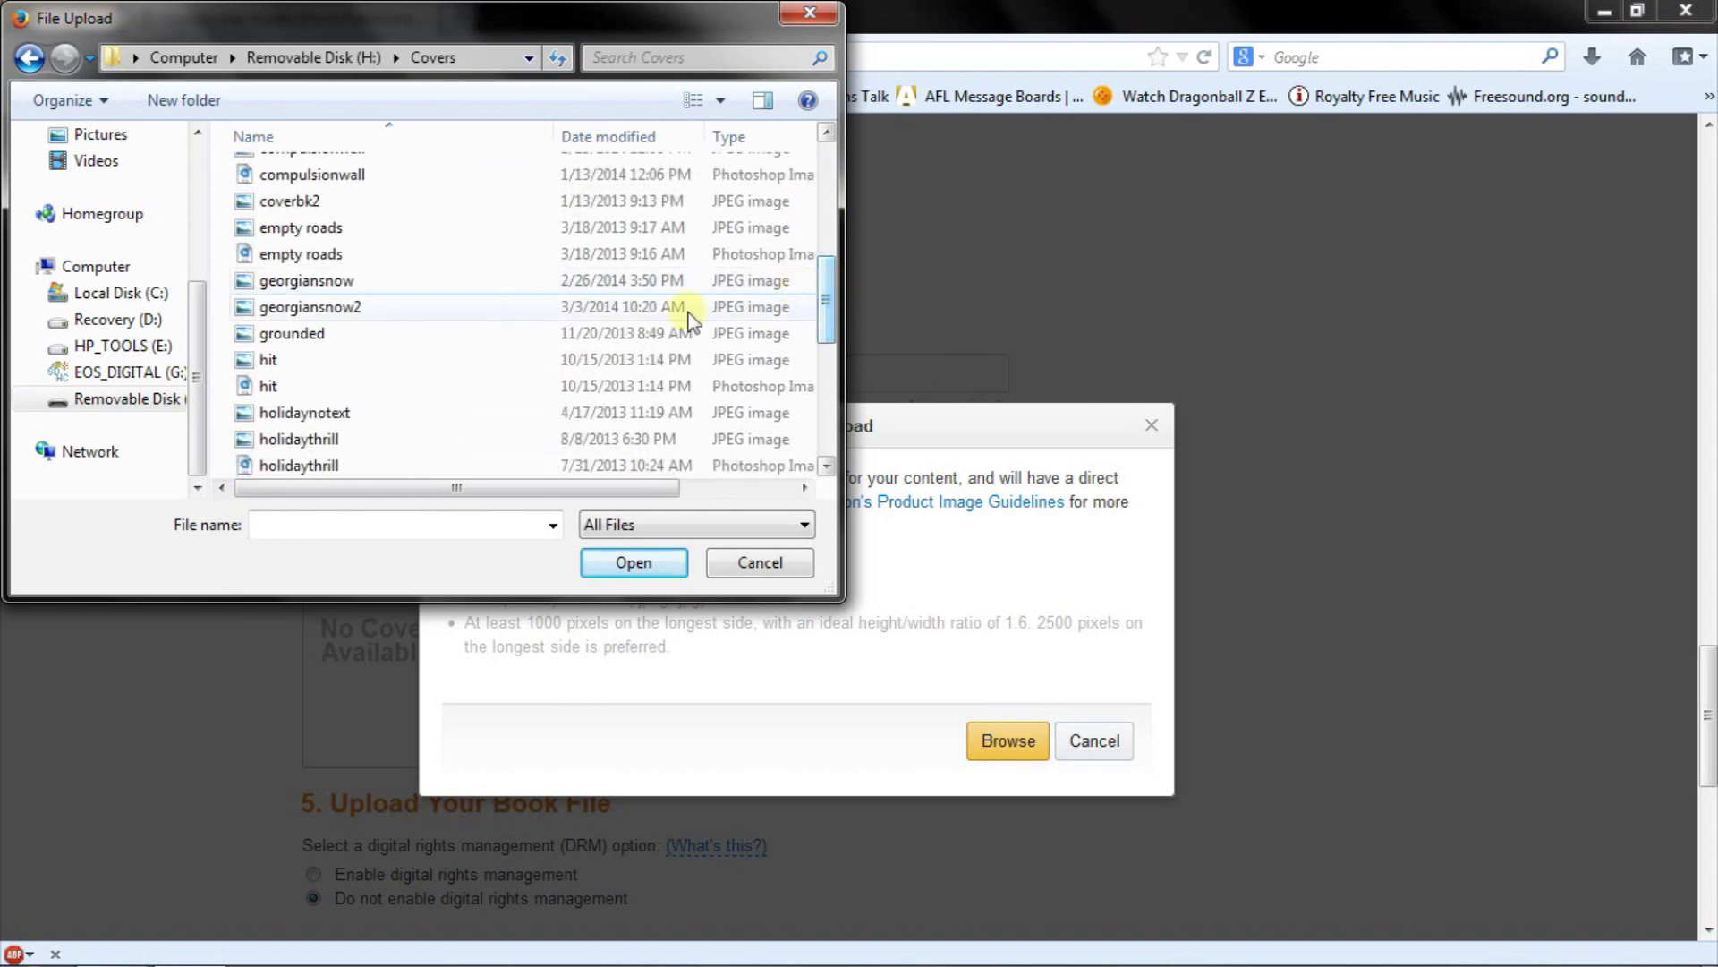
{"action": "double_click", "coordinate": [380, 307]}
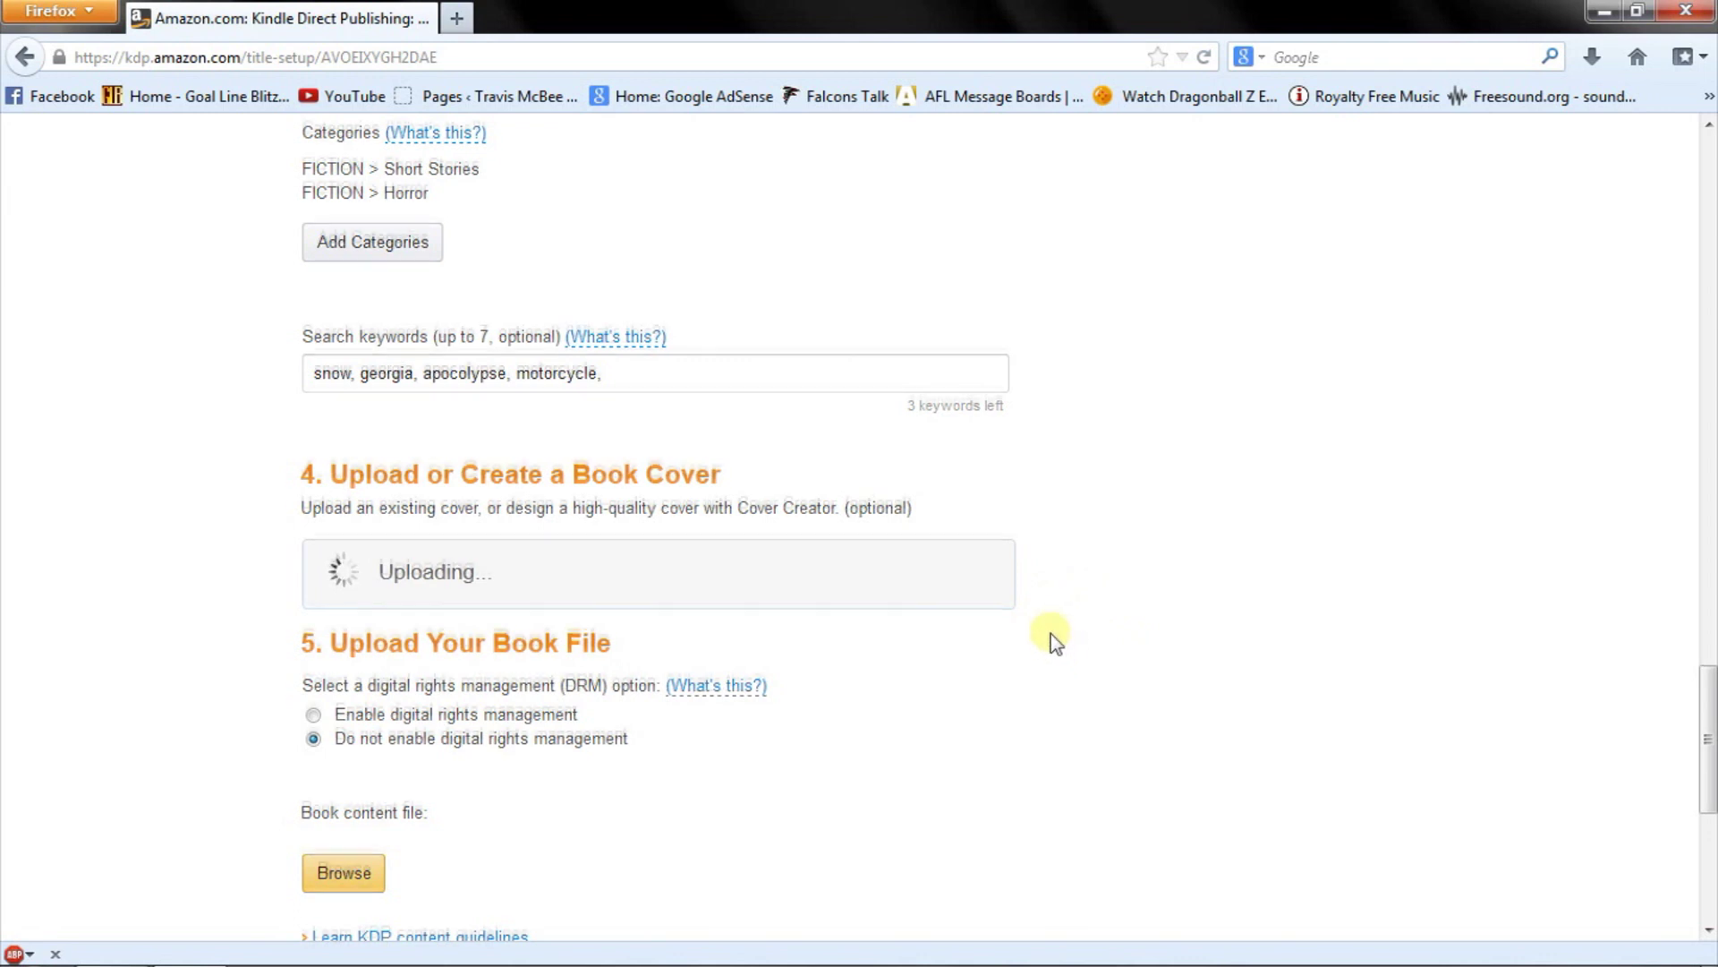
Bring up the file picker for the book content file
{"action": "scroll", "coordinate": [1051, 633], "scroll_direction": "down", "scroll_amount": 3}
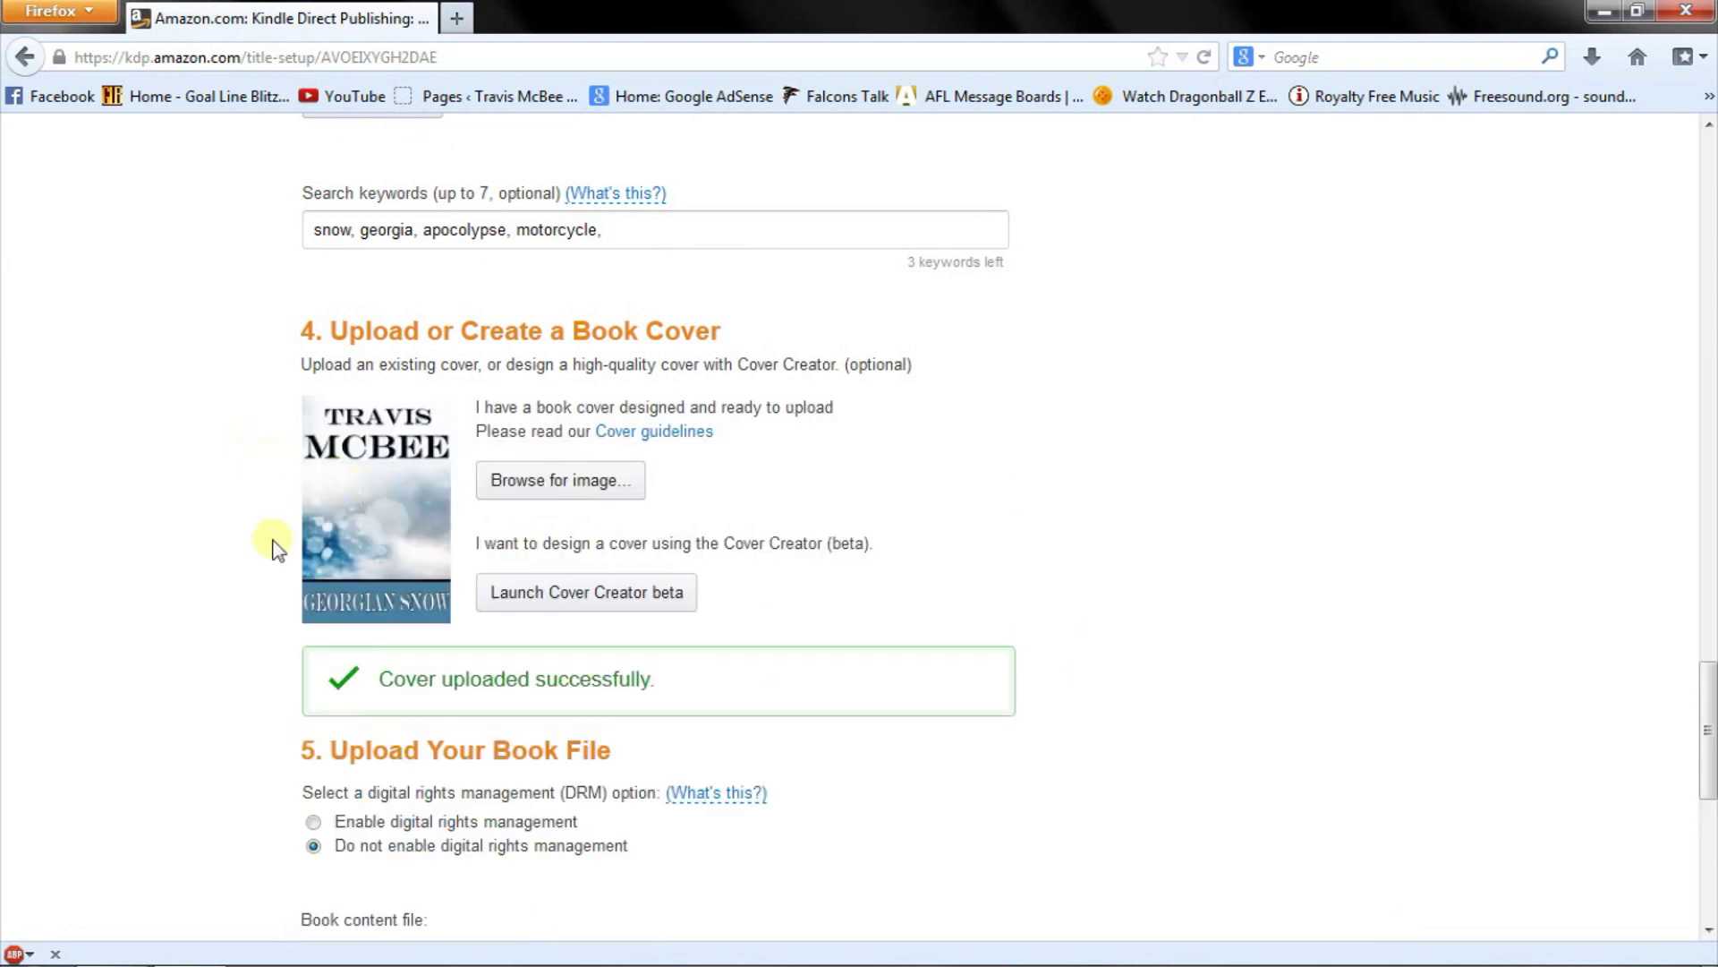
{"action": "scroll", "coordinate": [271, 546], "scroll_direction": "down", "scroll_amount": 8}
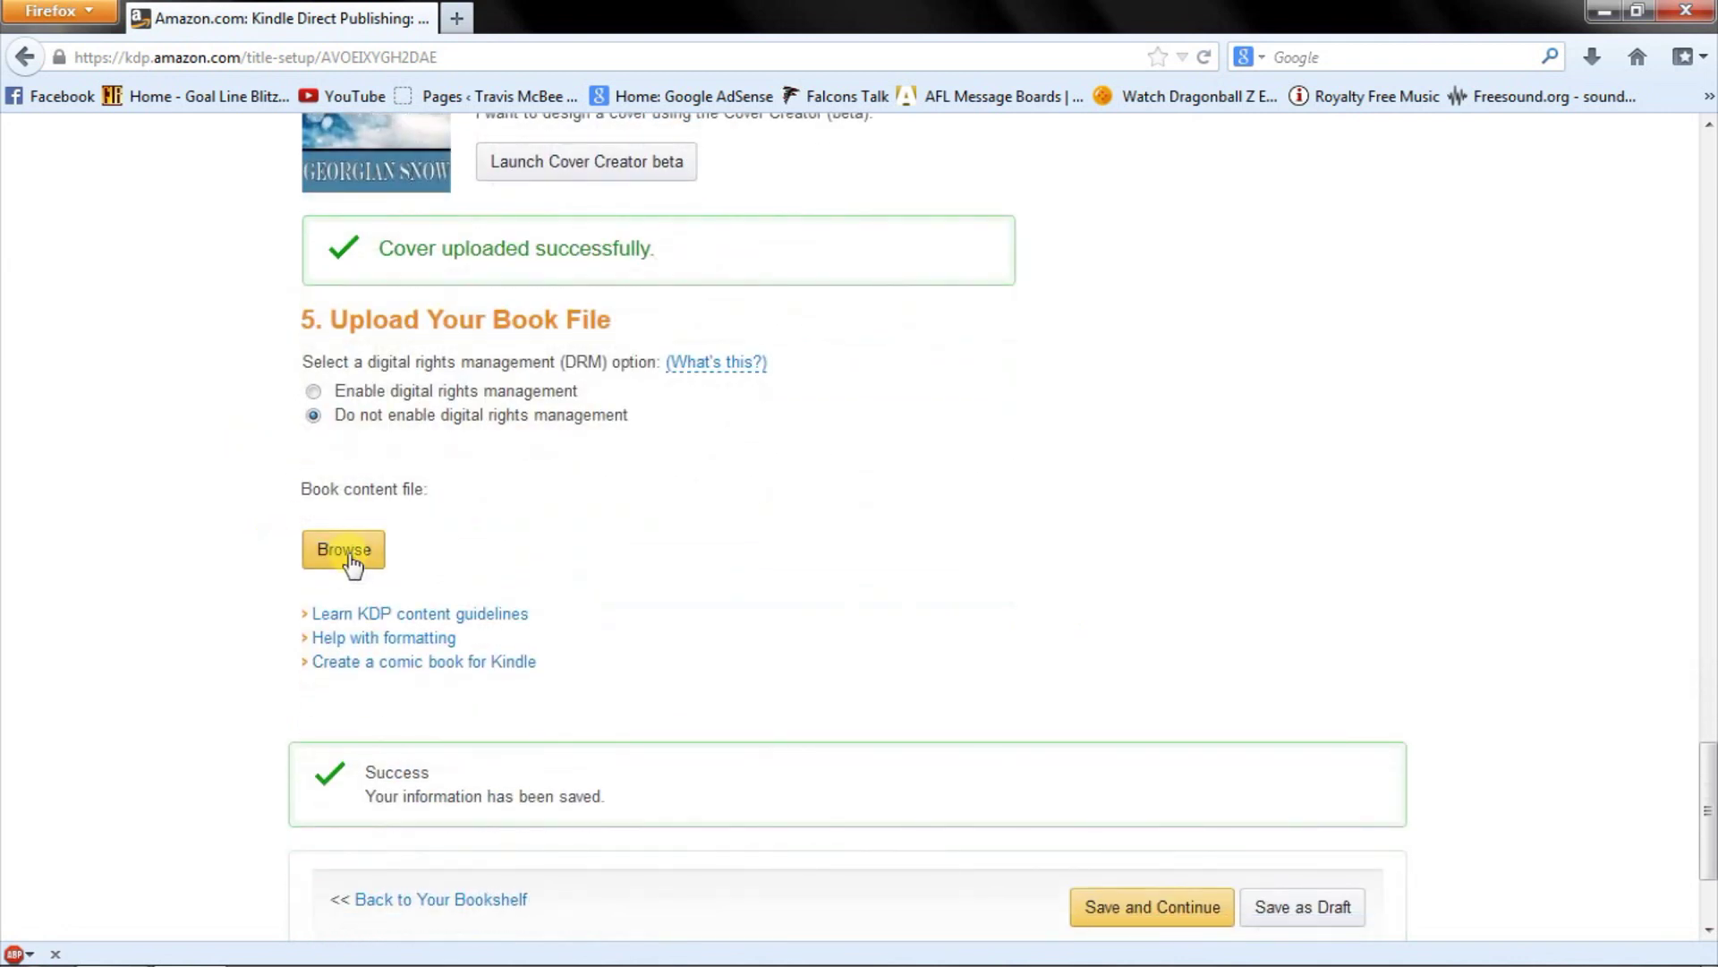
{"action": "left_click", "coordinate": [349, 555]}
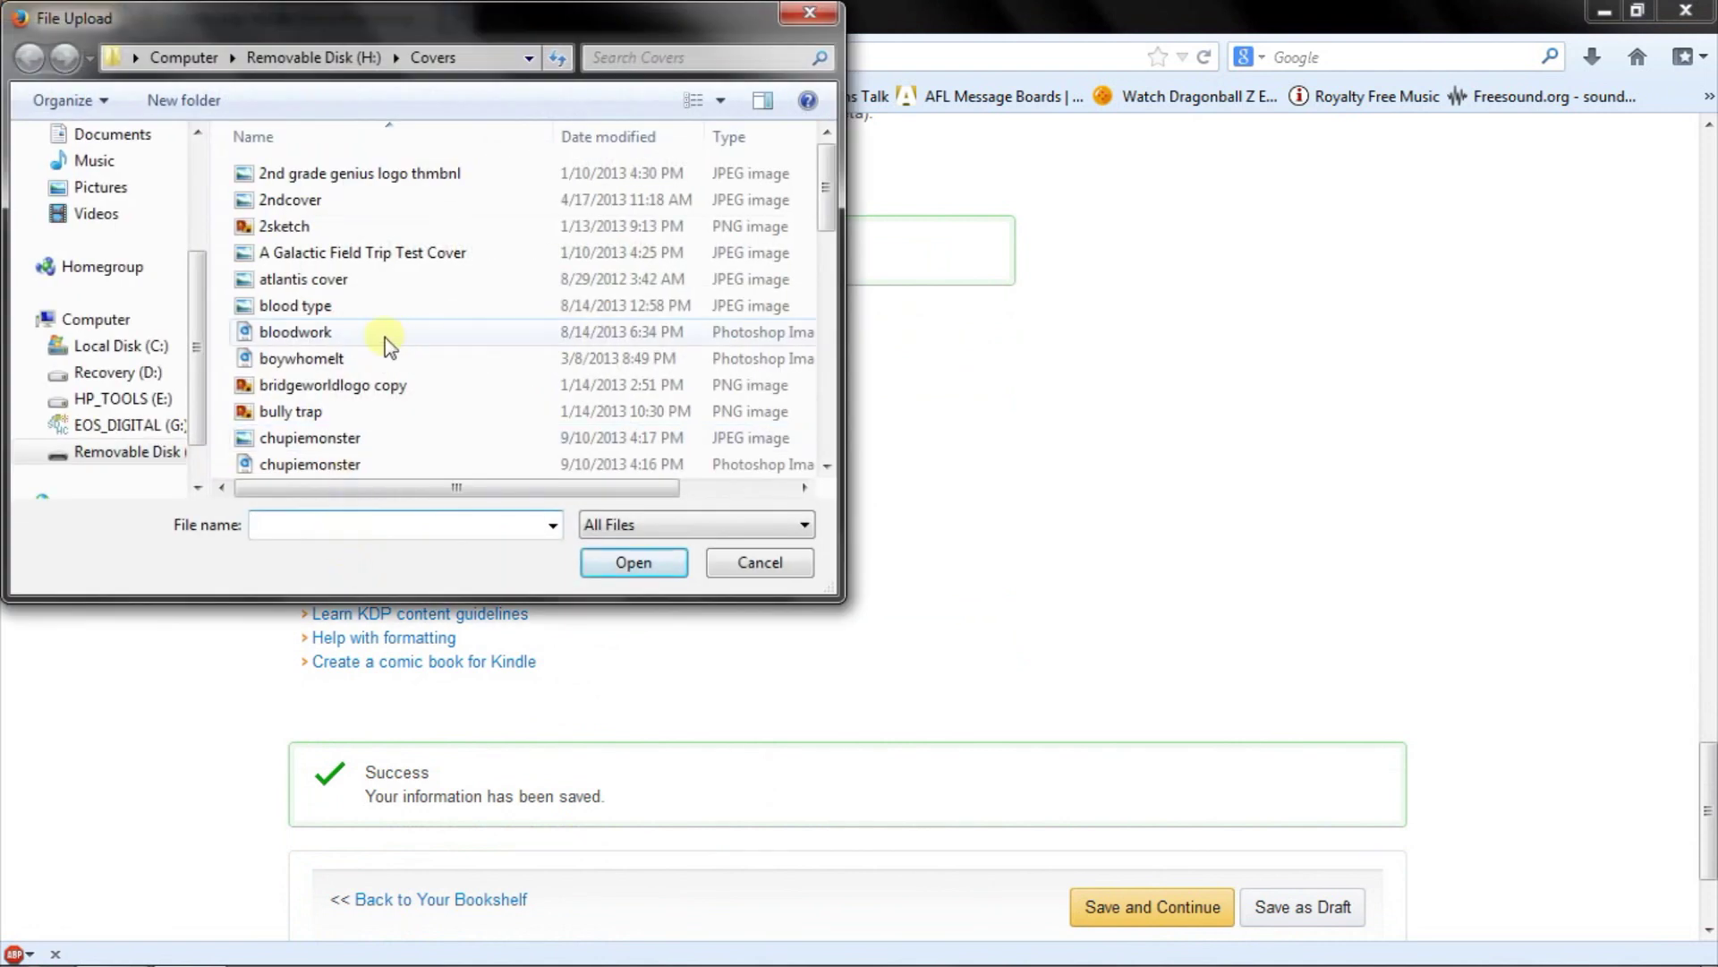
Upload the Georgian Snow book file from the Calibre Library, then launch the online previewer
{"action": "left_click", "coordinate": [297, 66]}
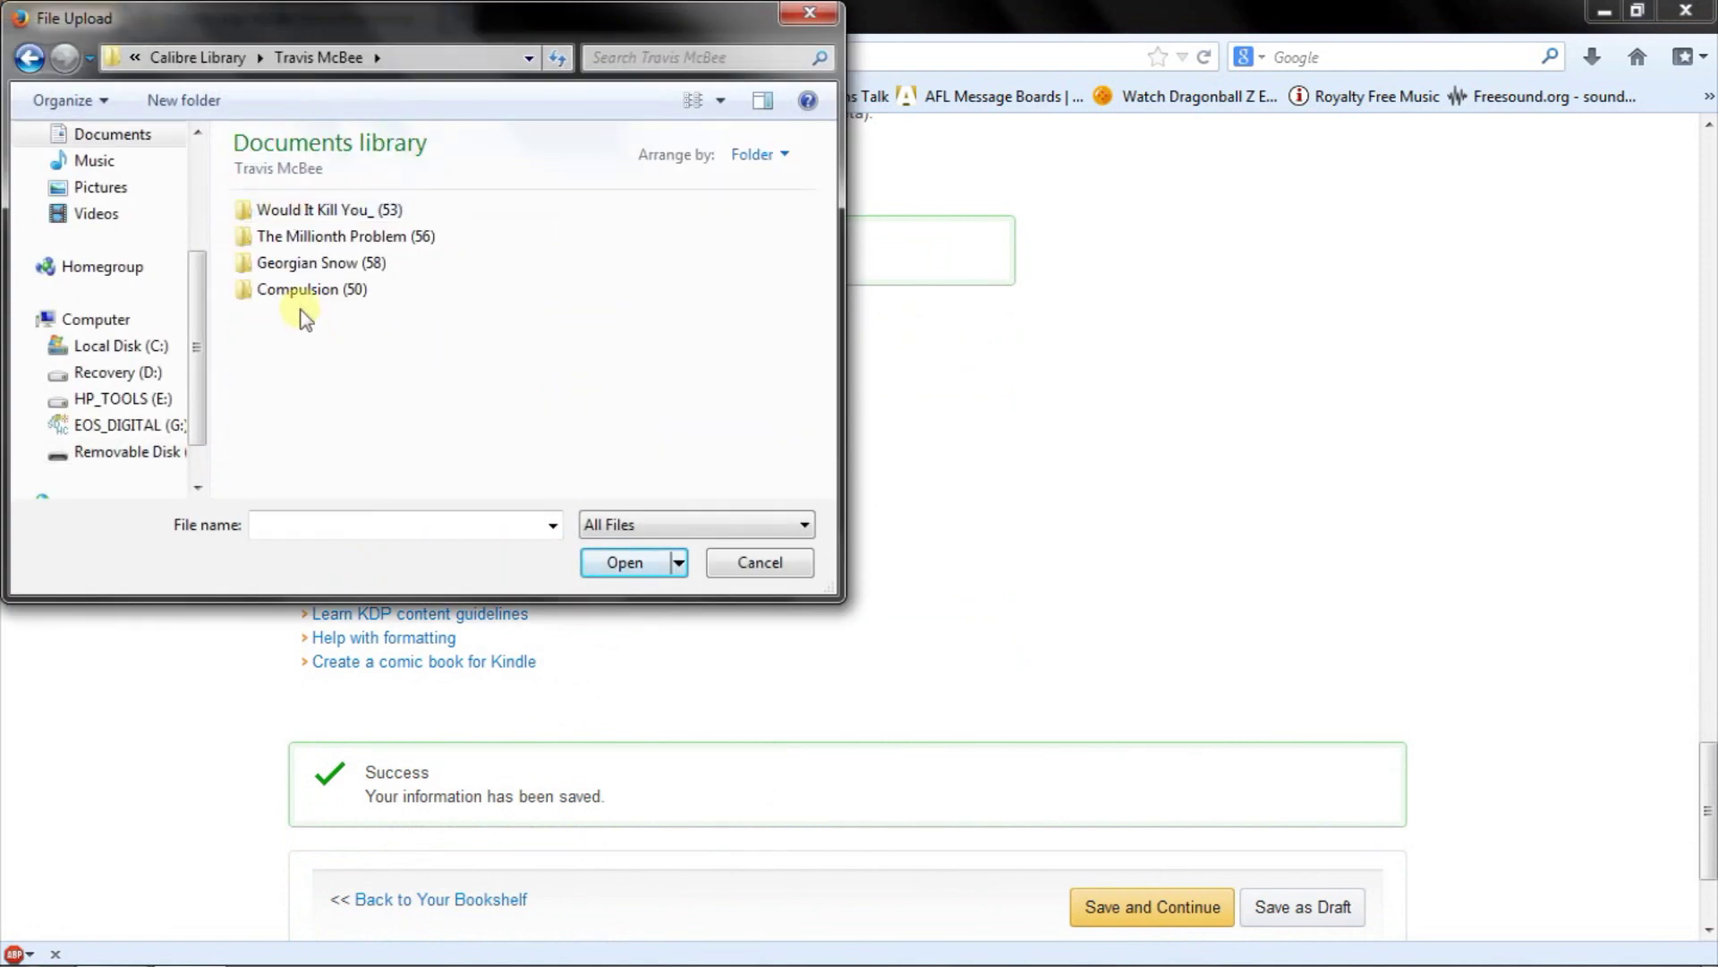
{"action": "double_click", "coordinate": [280, 266]}
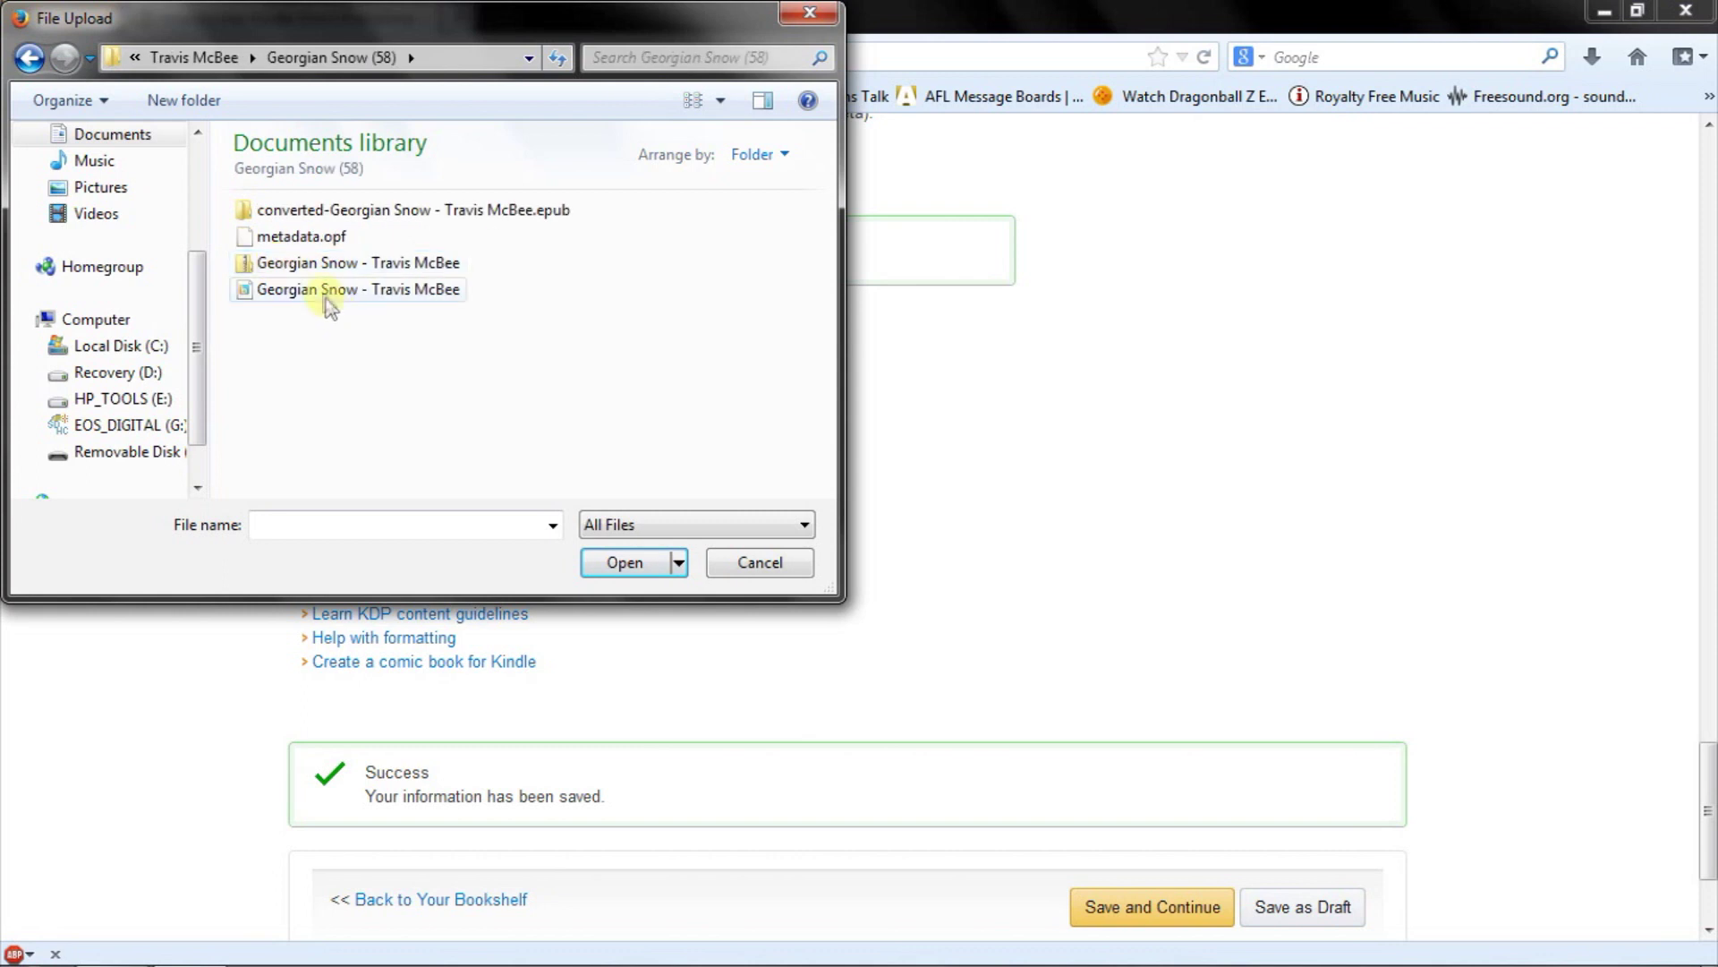
{"action": "double_click", "coordinate": [327, 288]}
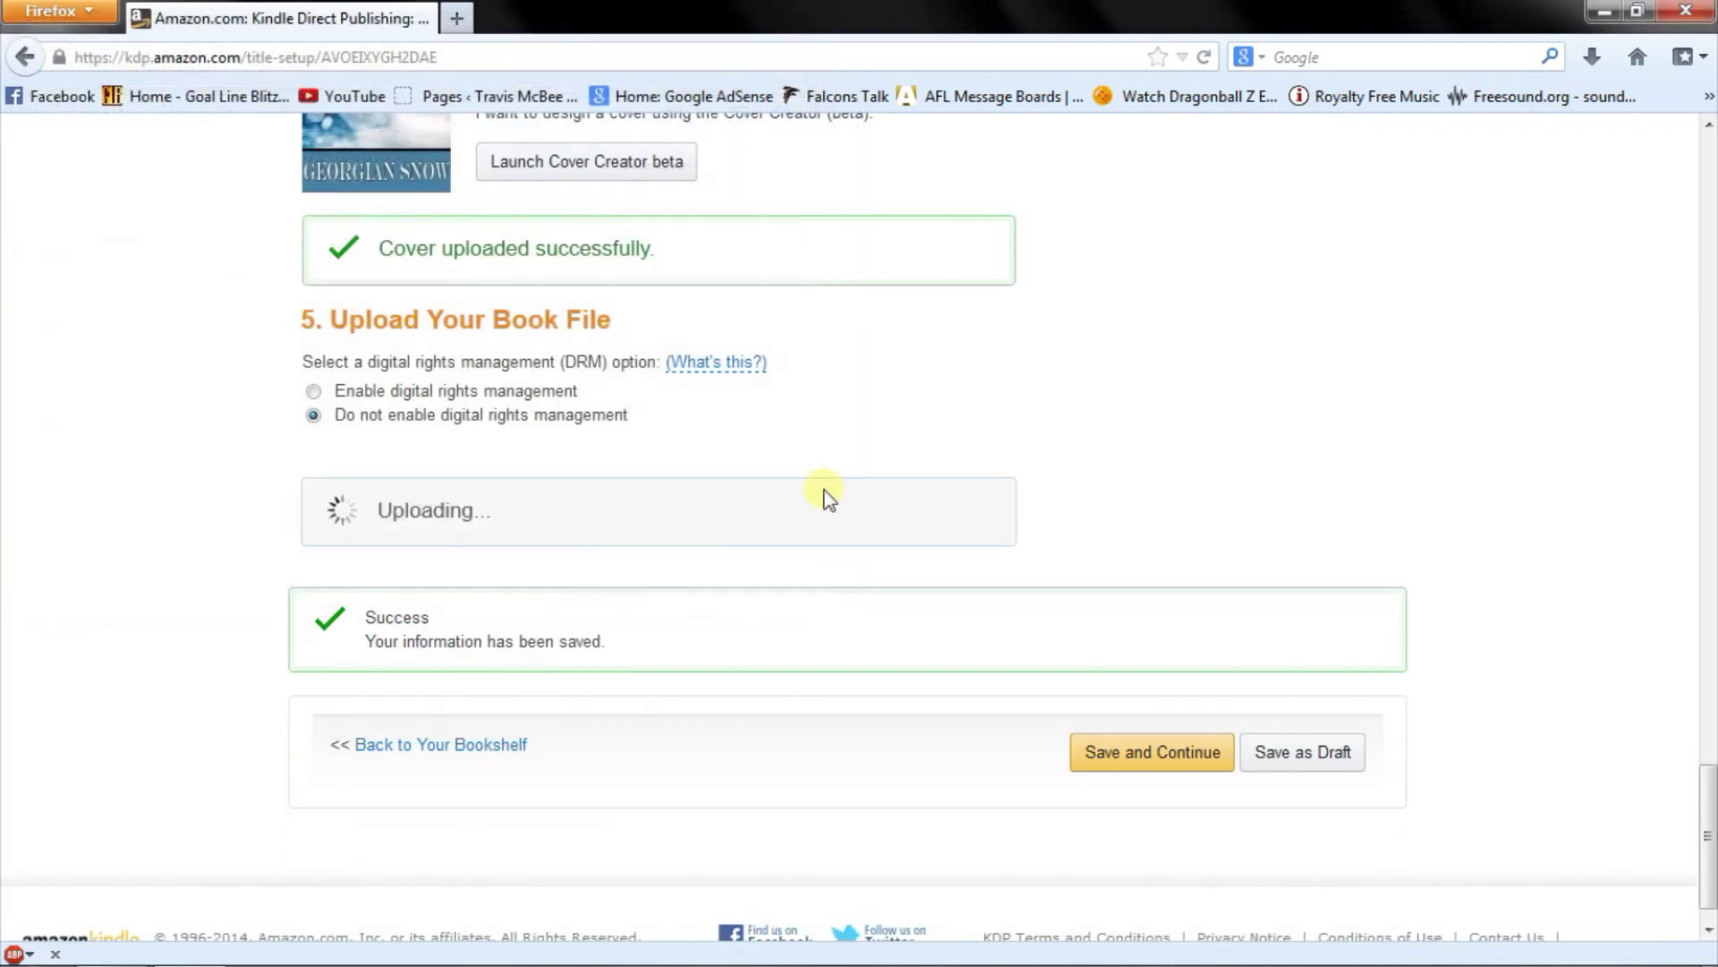
{"action": "scroll", "coordinate": [644, 556], "scroll_direction": "down", "scroll_amount": 3}
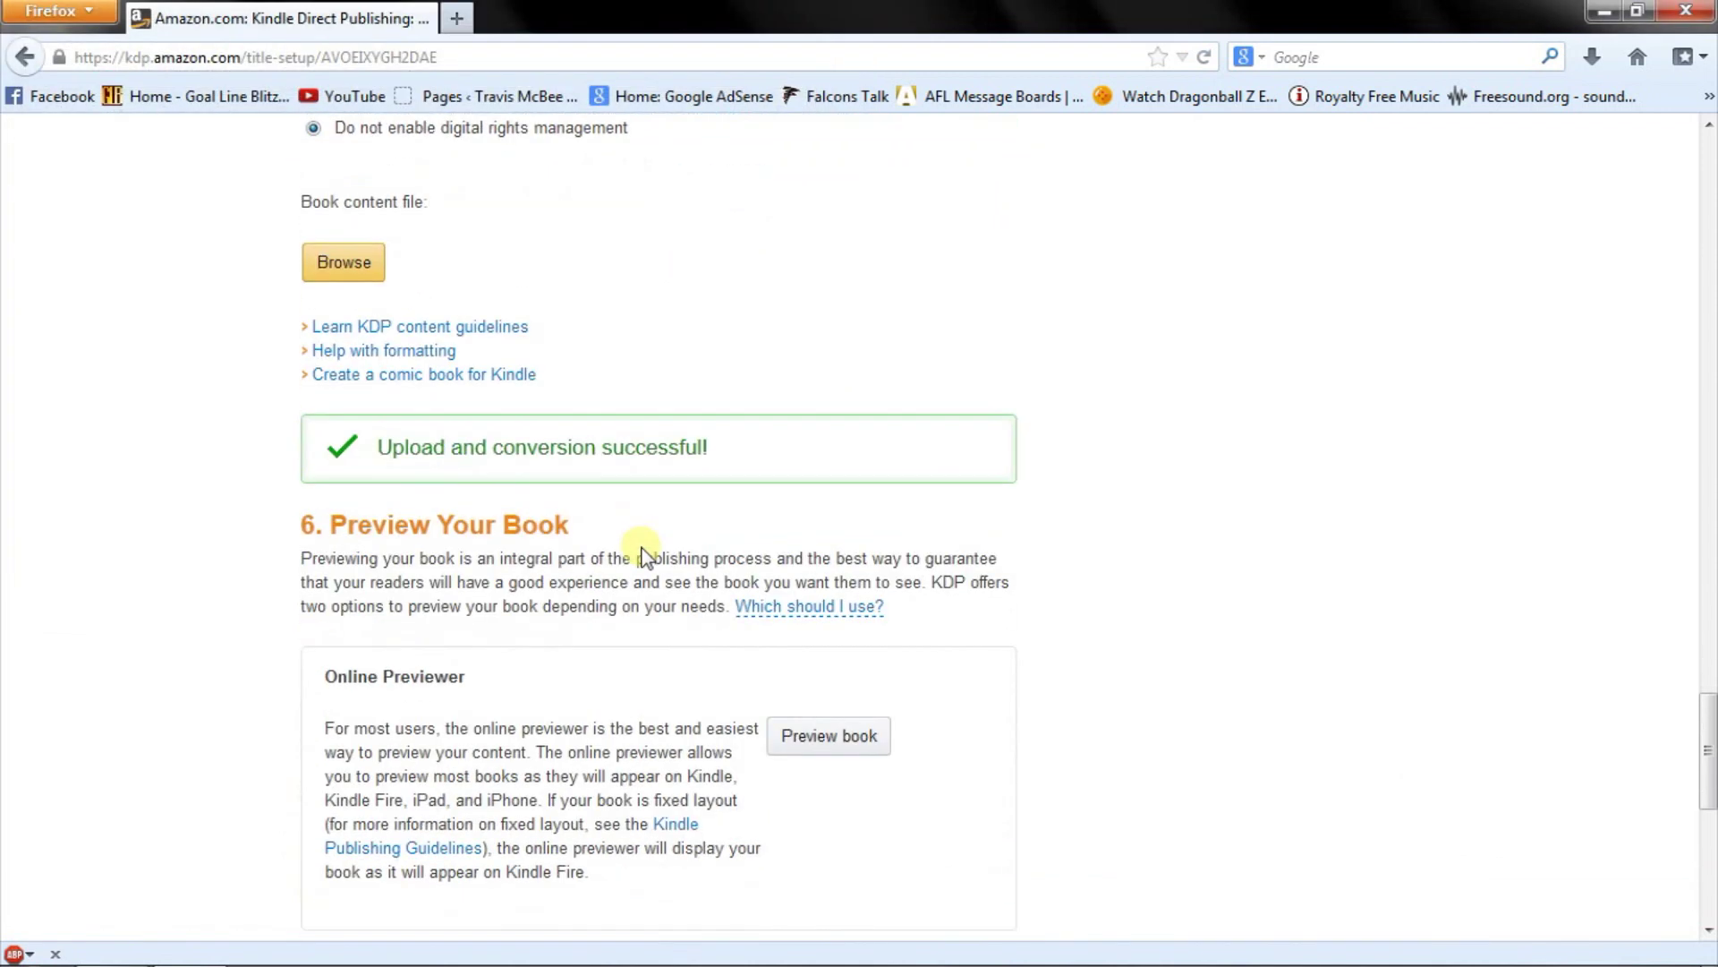
{"action": "scroll", "coordinate": [646, 546], "scroll_direction": "down", "scroll_amount": 3}
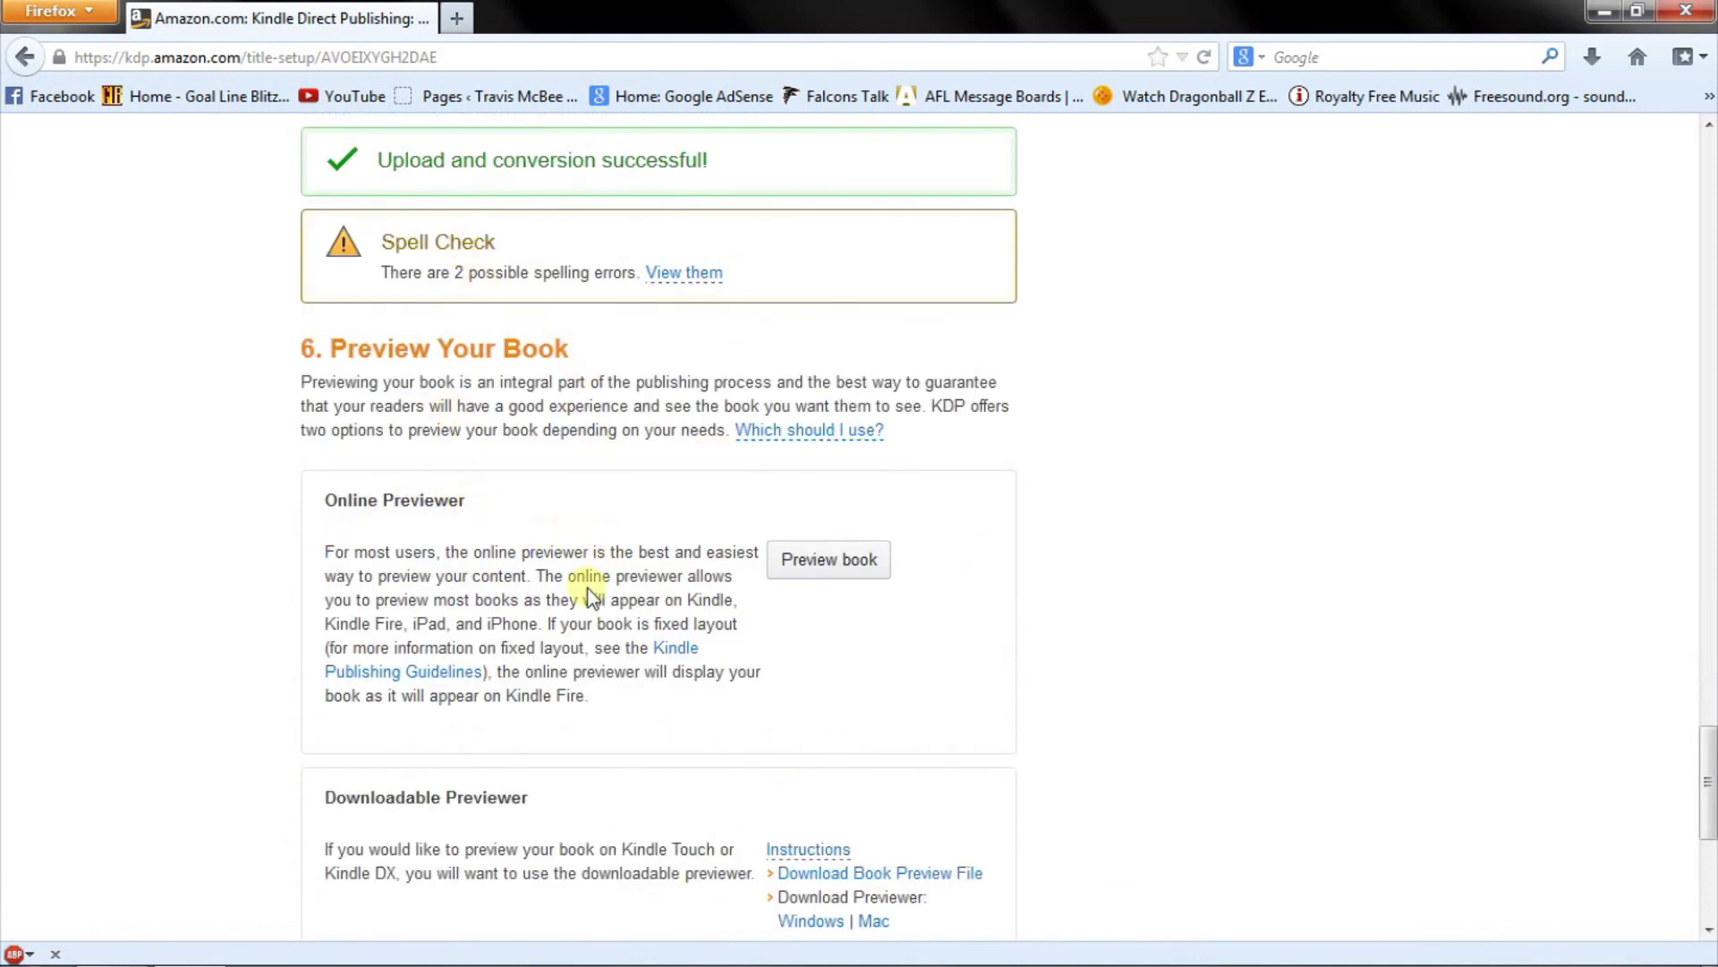
{"action": "scroll", "coordinate": [589, 590], "scroll_direction": "down", "scroll_amount": 2}
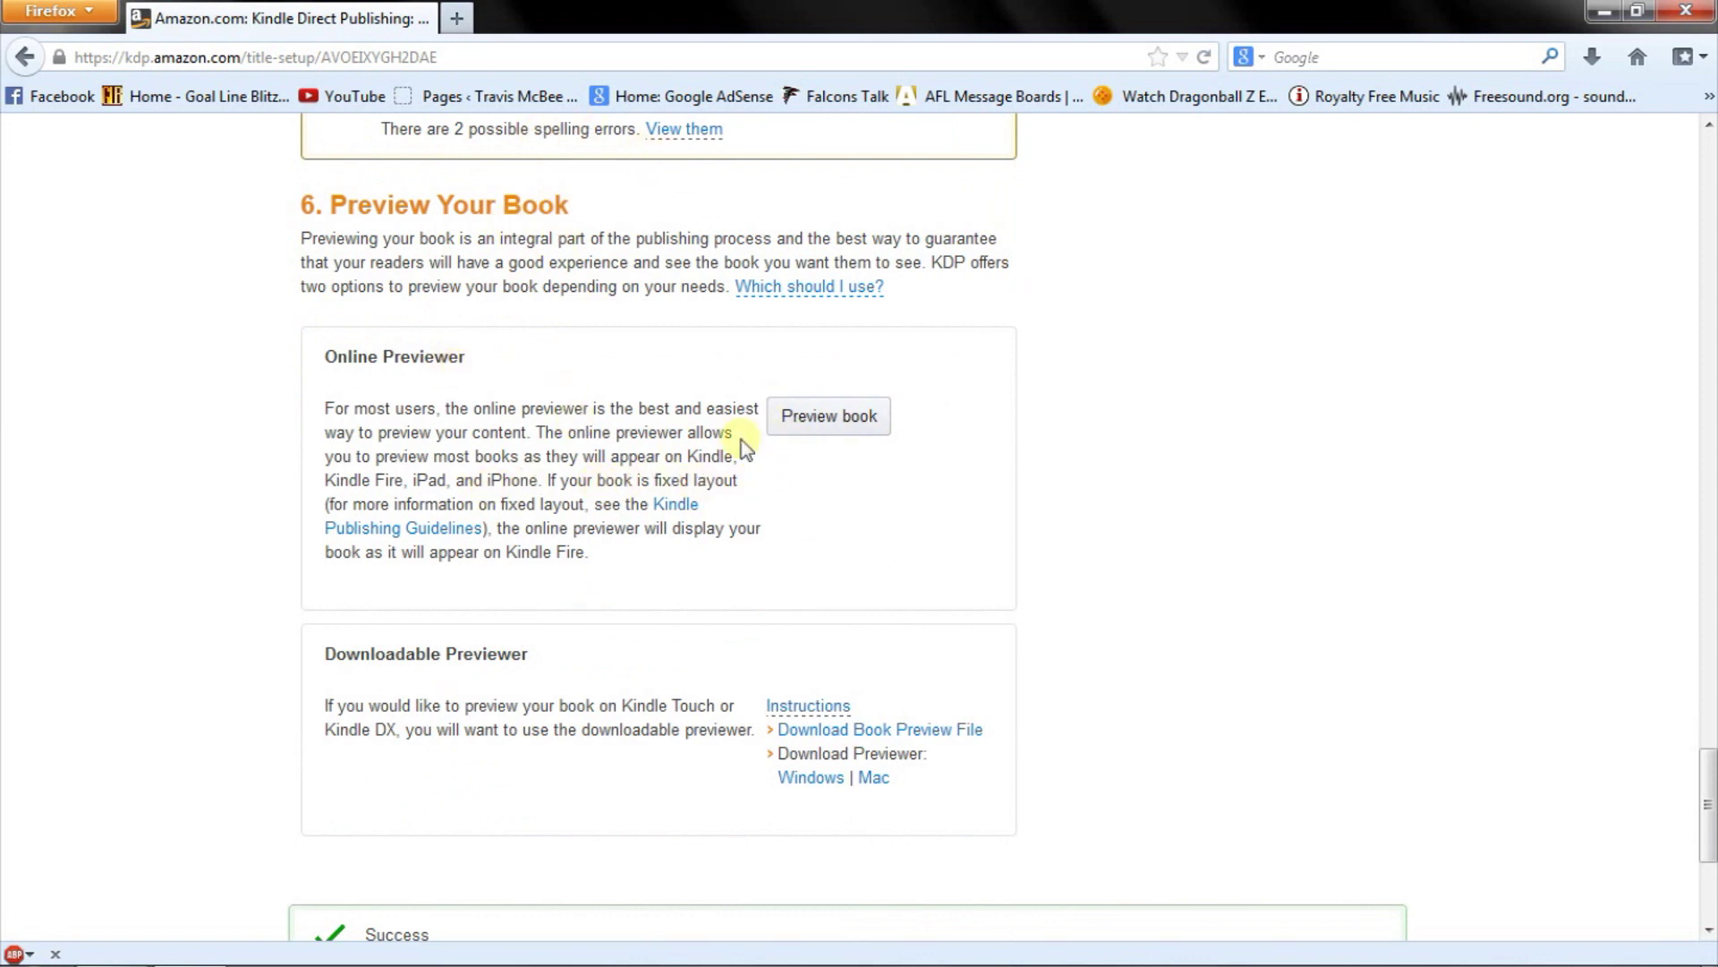
{"action": "left_click", "coordinate": [833, 421]}
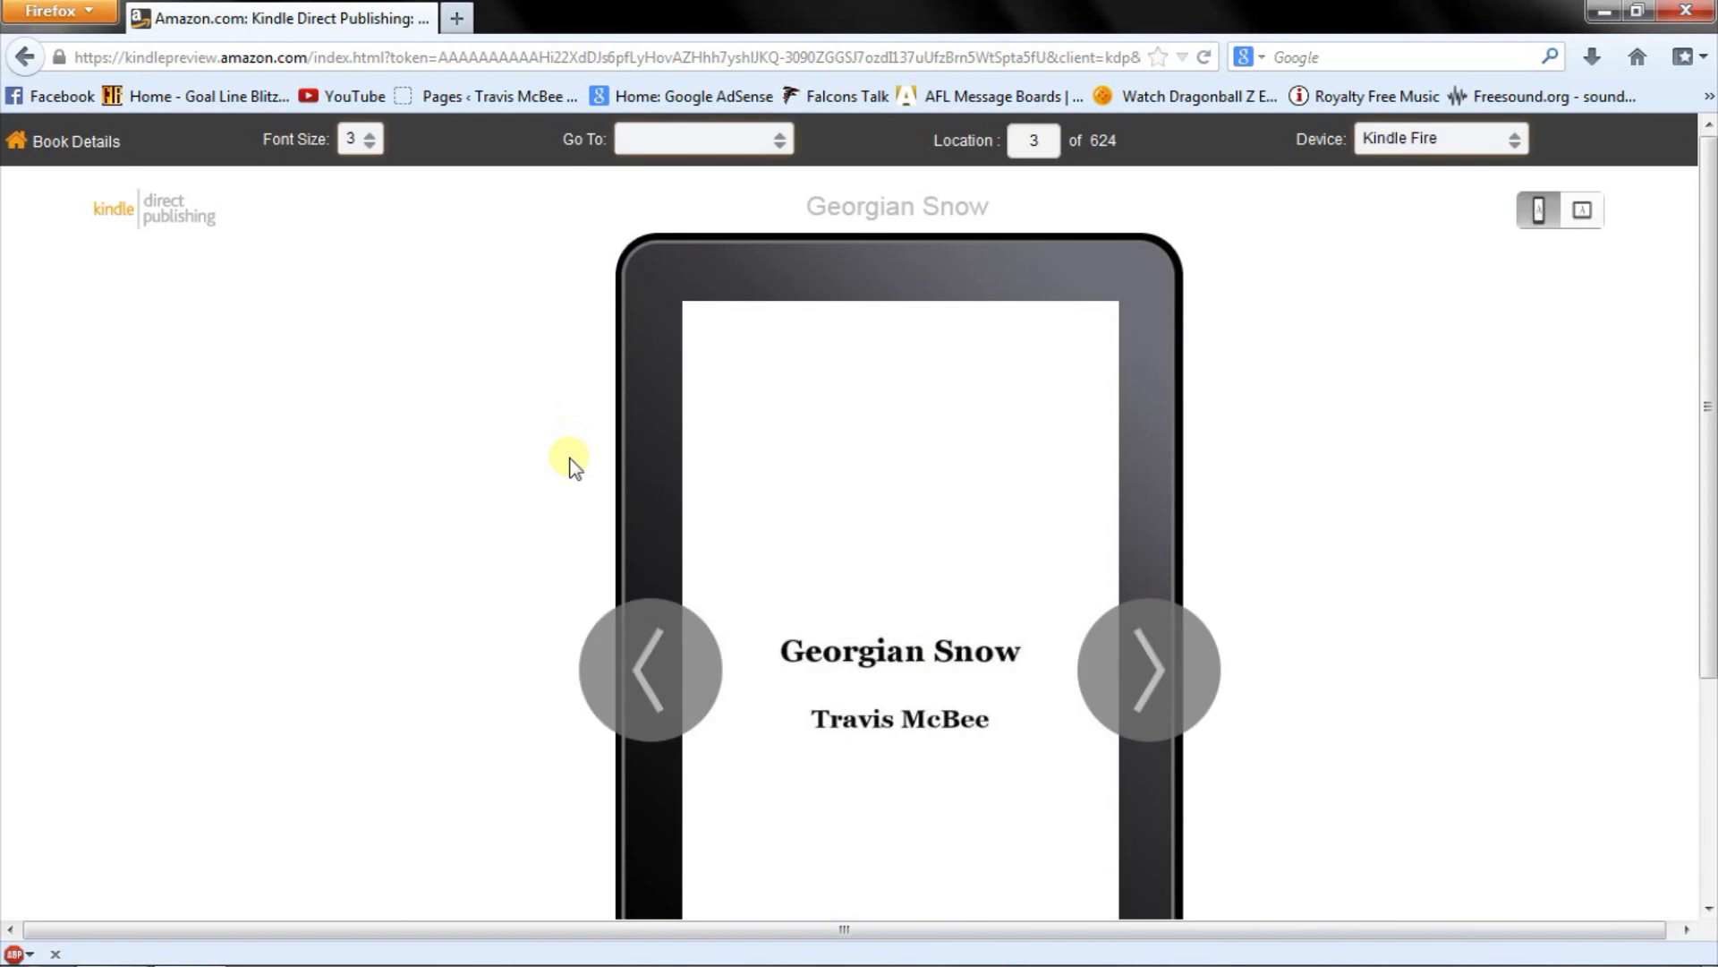
Page through to the story's first page and switch the preview device to Kindle Paperwhite
{"action": "scroll", "coordinate": [573, 465], "scroll_direction": "down", "scroll_amount": 3}
{"action": "scroll", "coordinate": [573, 466], "scroll_direction": "up", "scroll_amount": 3}
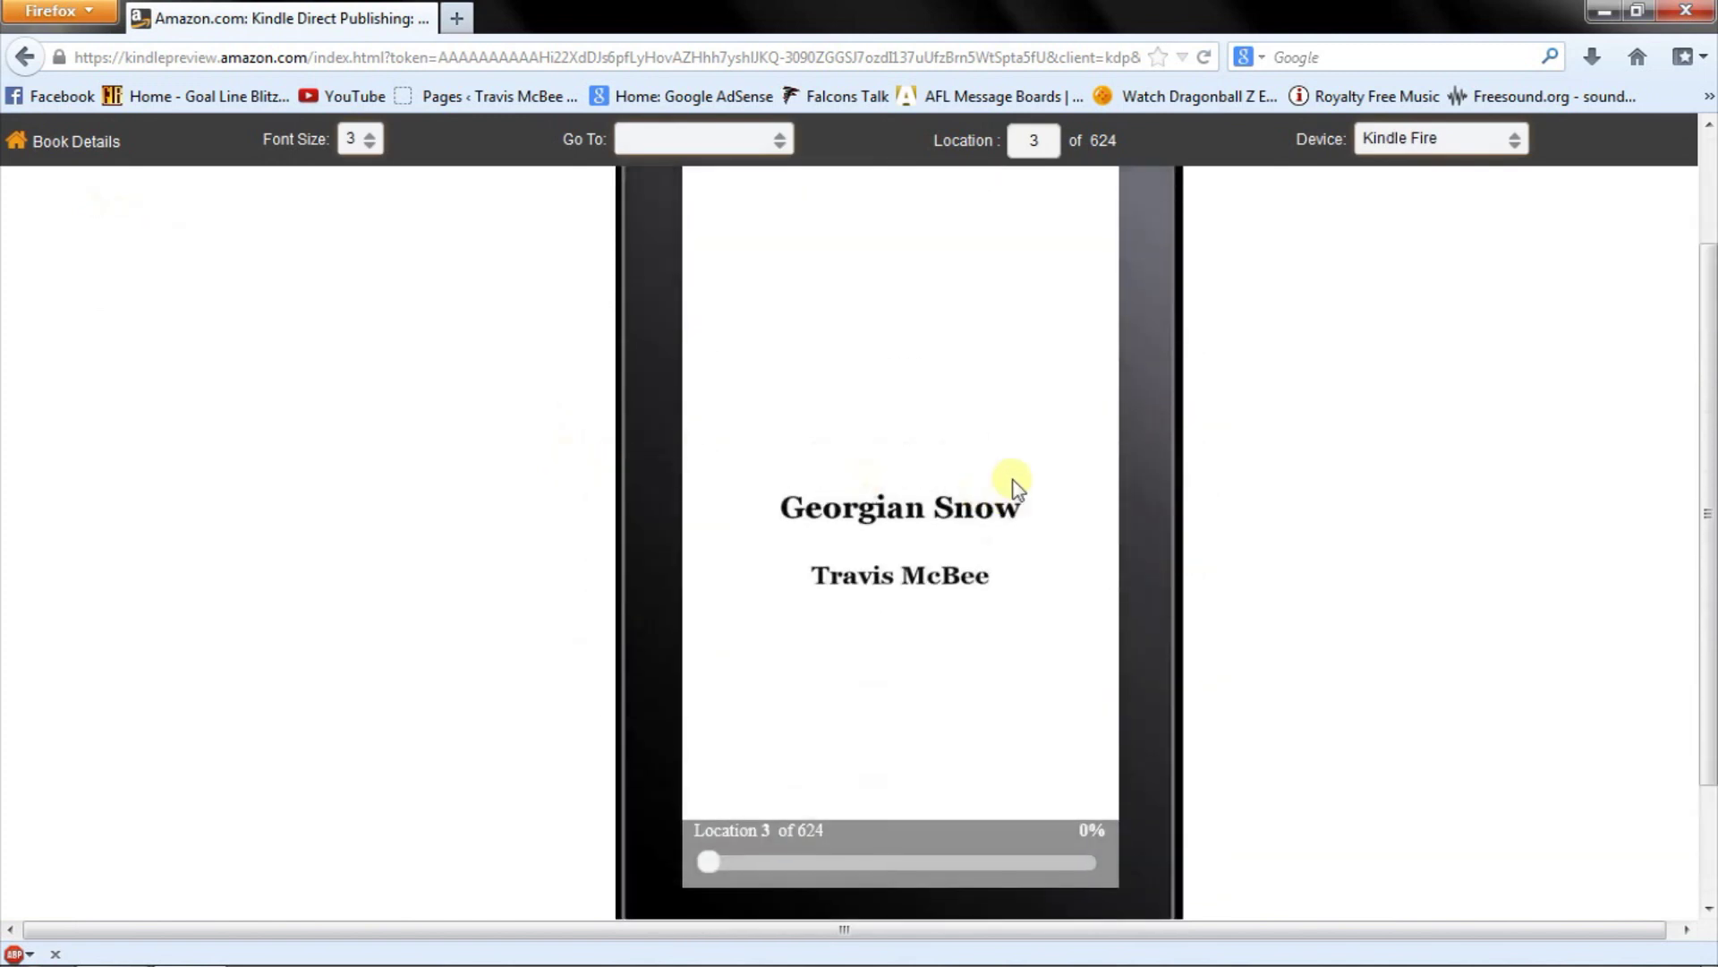
{"action": "left_click", "coordinate": [1166, 512]}
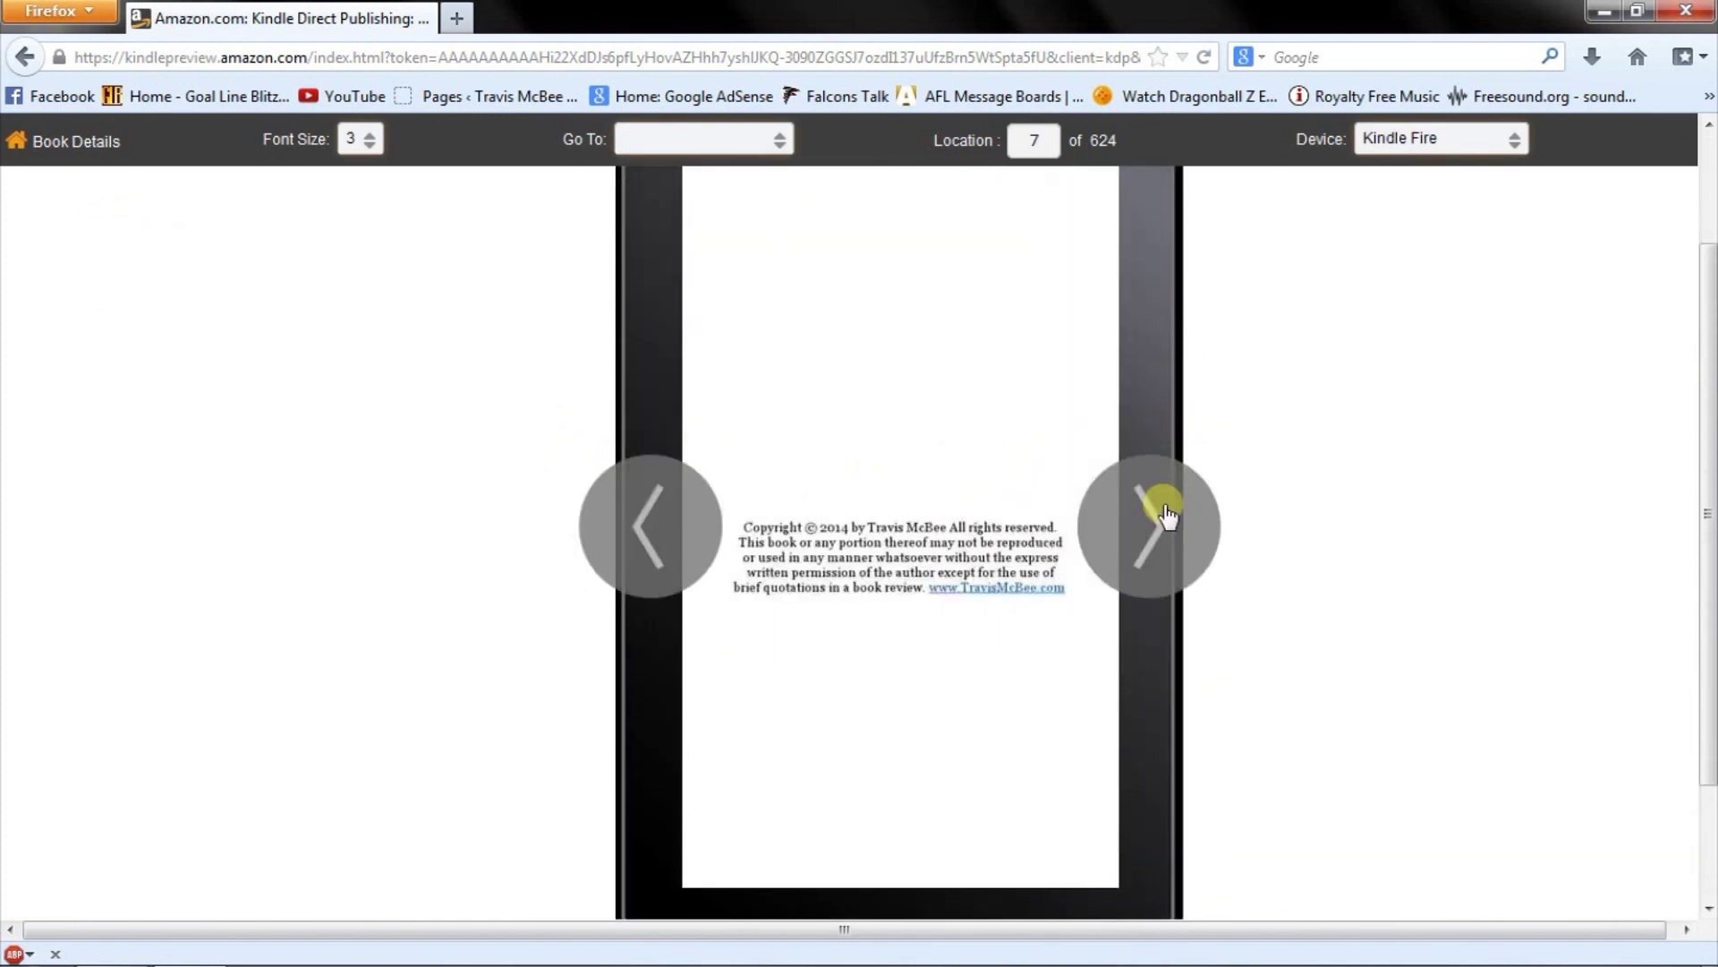
{"action": "scroll", "coordinate": [1266, 472], "scroll_direction": "up", "scroll_amount": 2}
{"action": "scroll", "coordinate": [1208, 528], "scroll_direction": "down", "scroll_amount": 2}
{"action": "left_click", "coordinate": [1153, 571]}
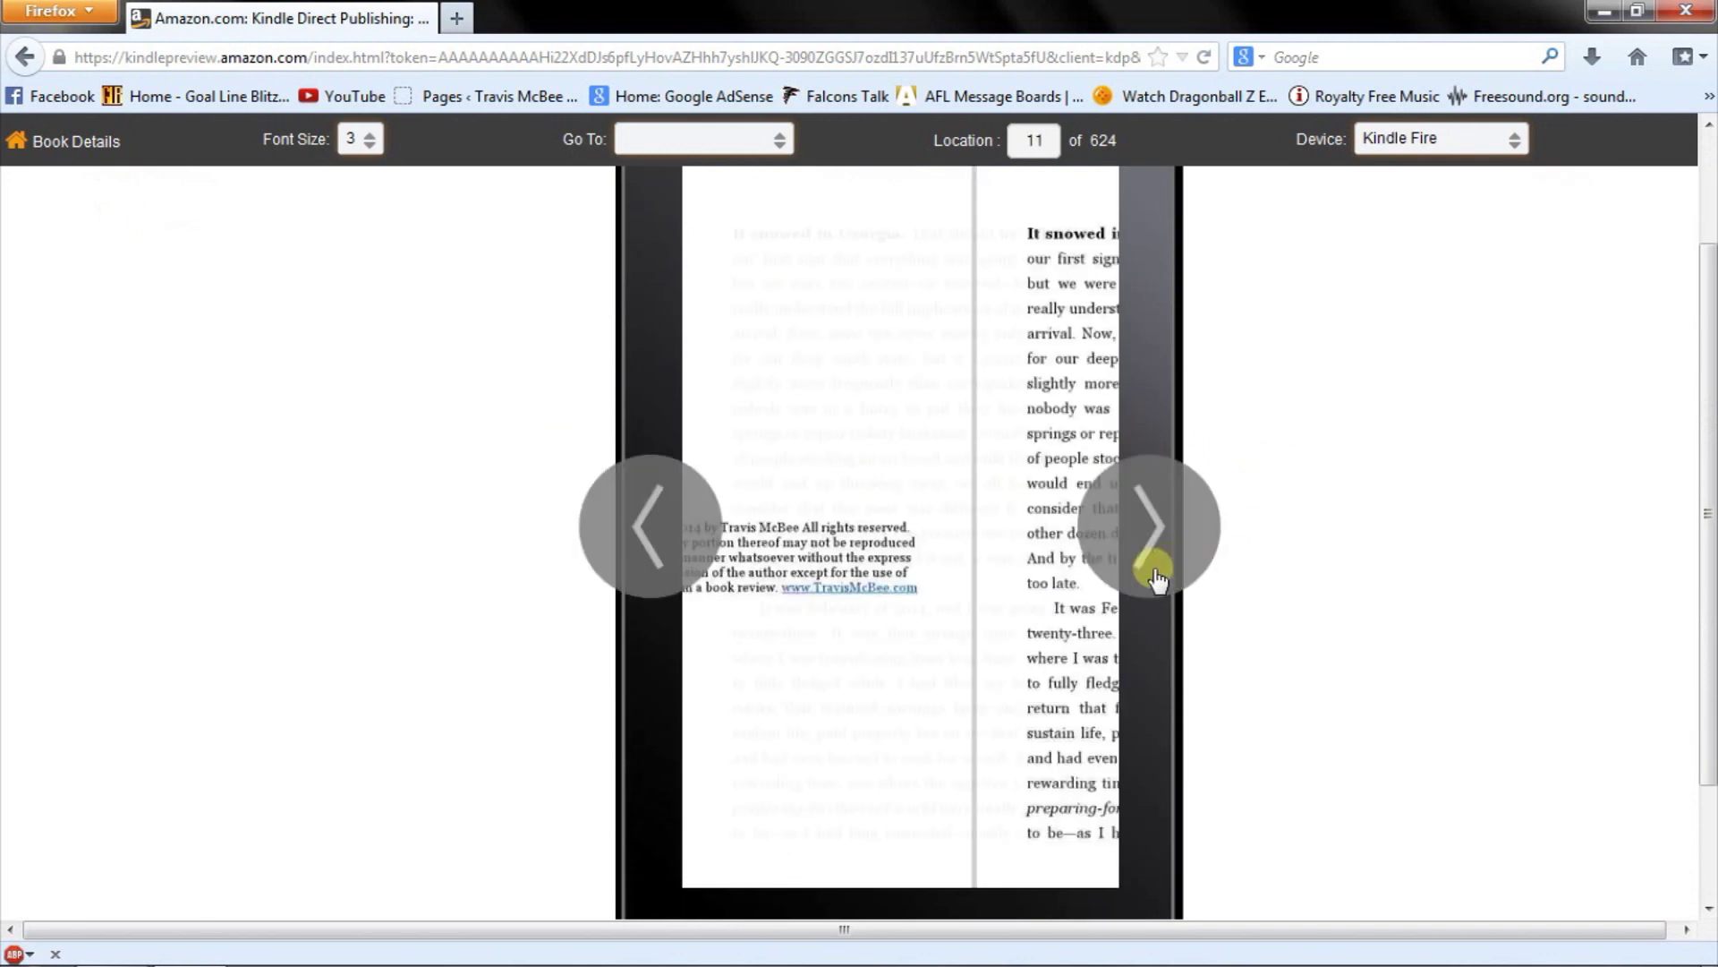
{"action": "scroll", "coordinate": [1253, 488], "scroll_direction": "up", "scroll_amount": 2}
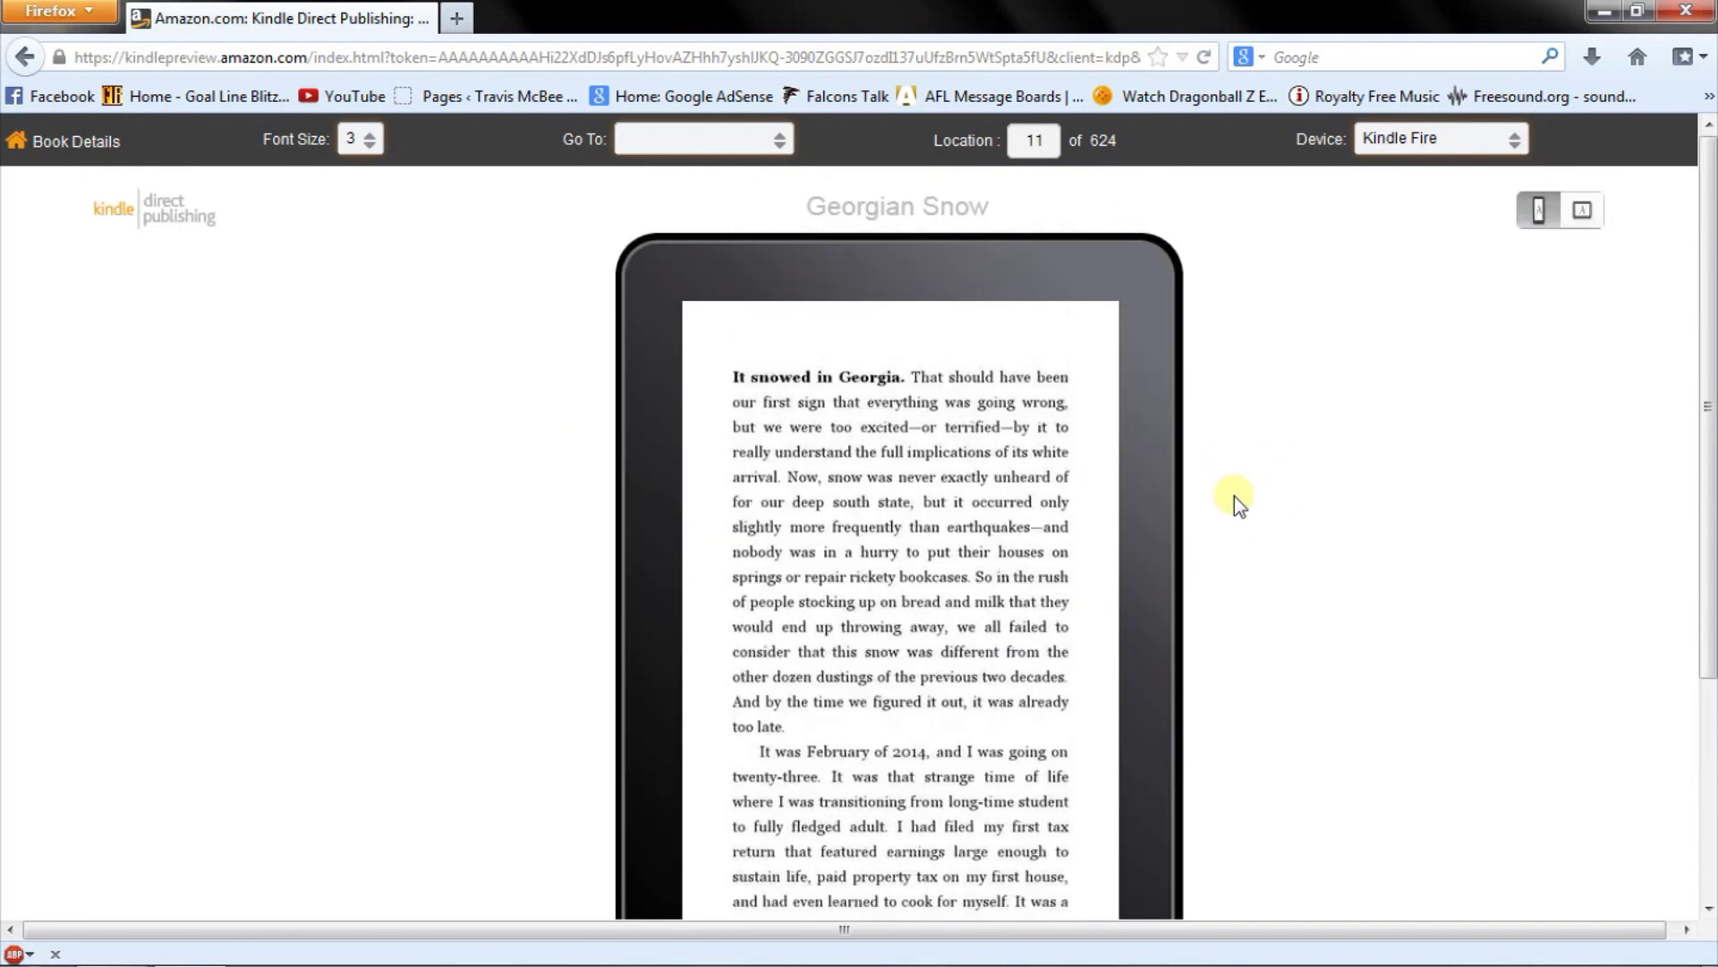
{"action": "left_click", "coordinate": [1459, 145]}
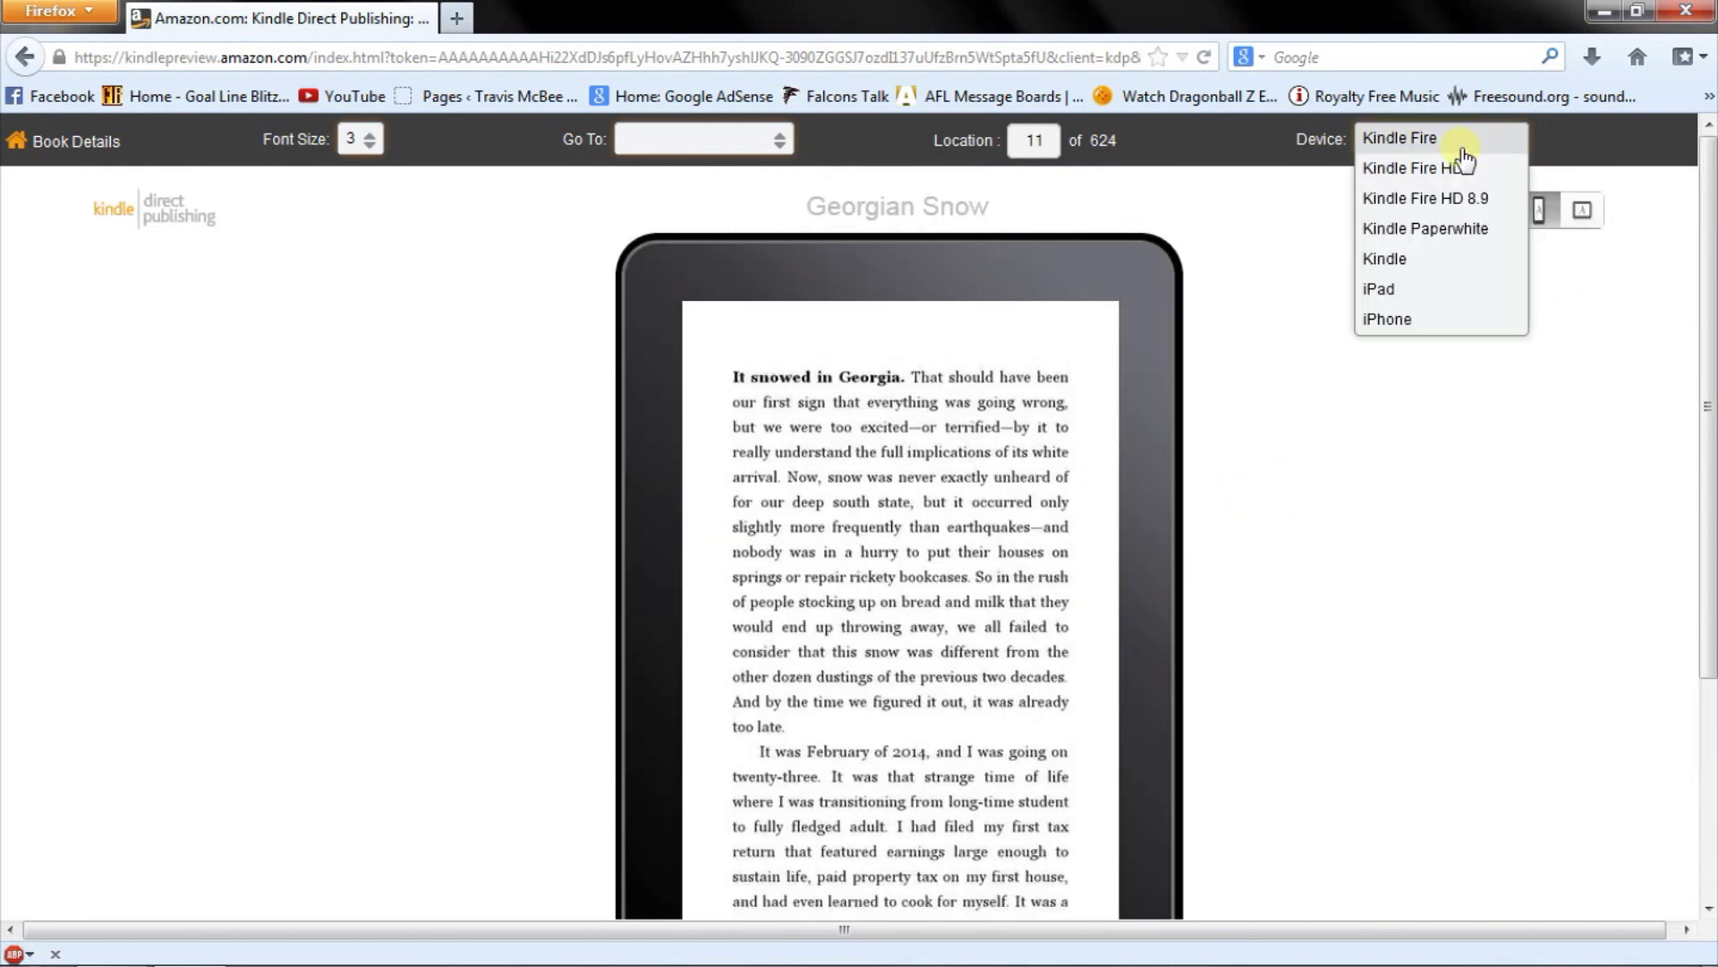
{"action": "left_click", "coordinate": [1440, 227]}
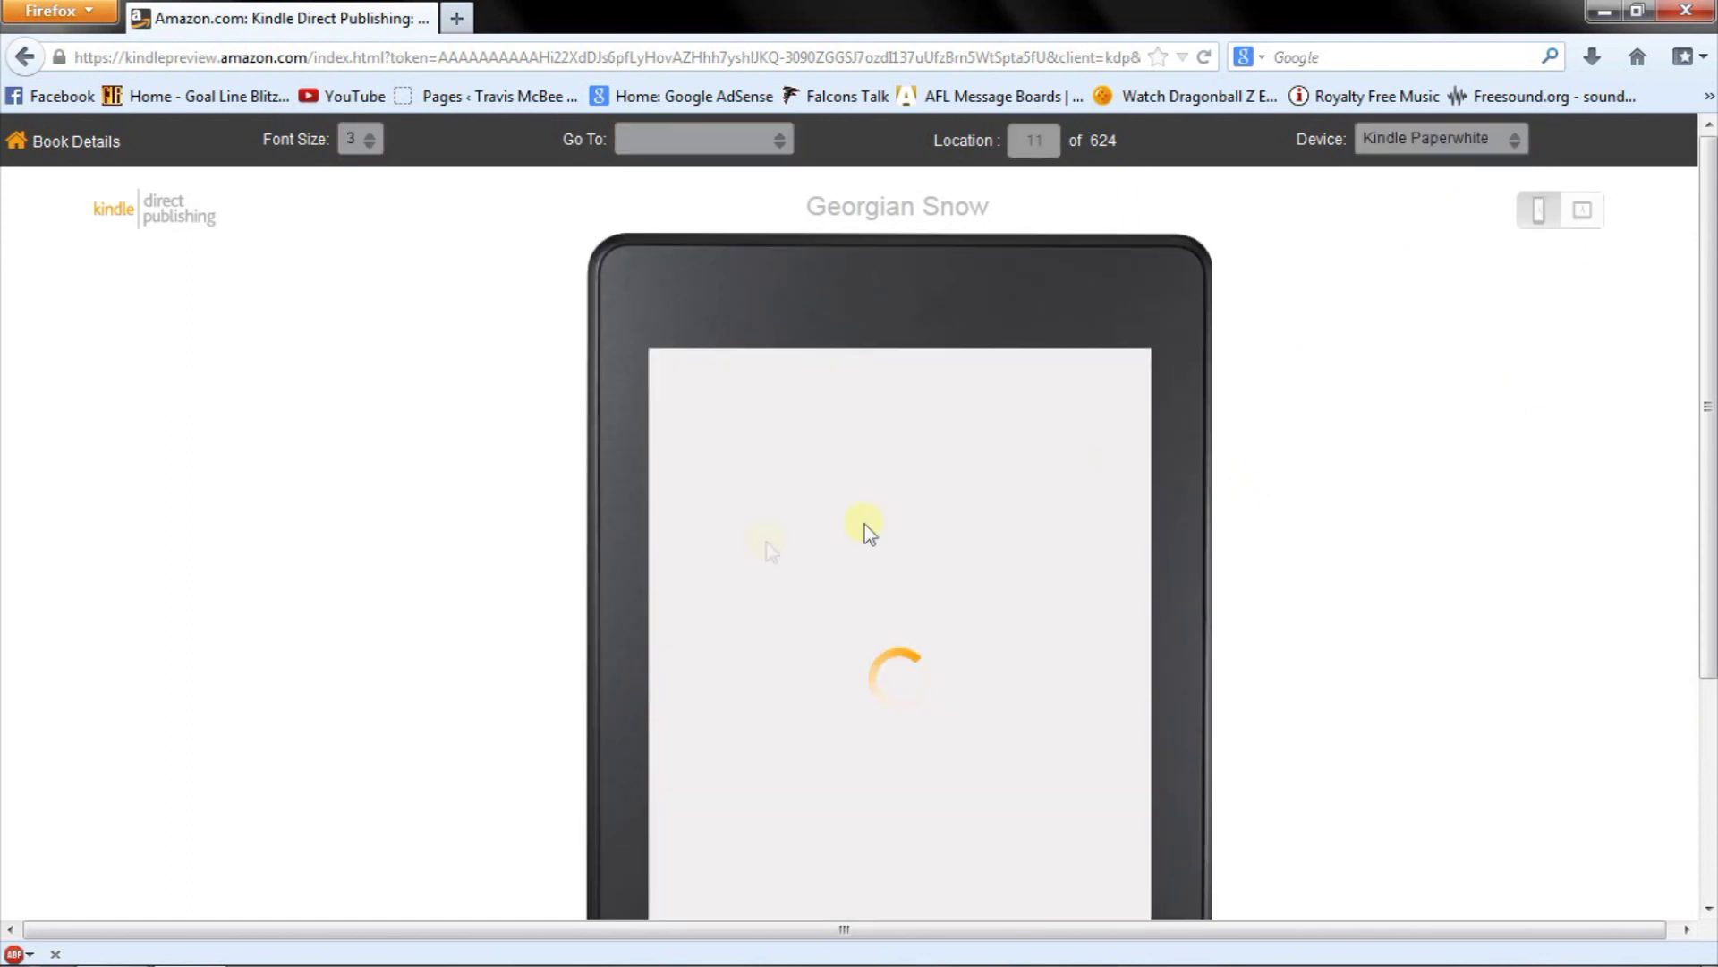
Set the preview font size to 1 and page back to the title page
{"action": "scroll", "coordinate": [539, 564], "scroll_direction": "down", "scroll_amount": 3}
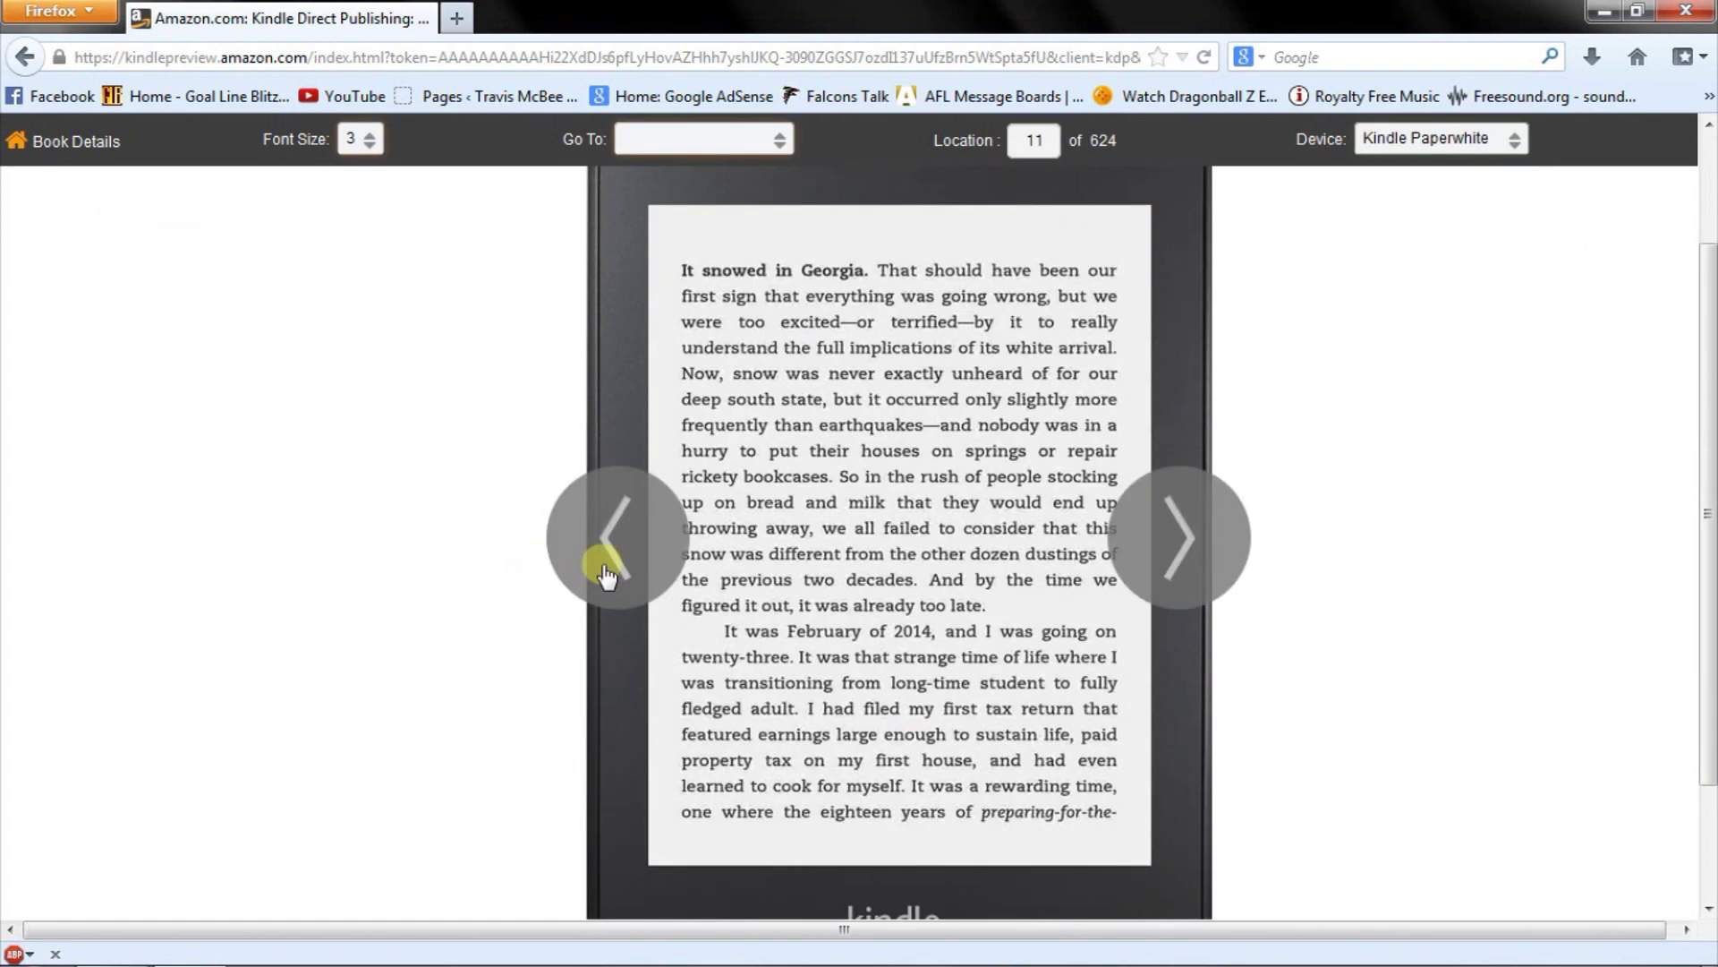
{"action": "left_click", "coordinate": [604, 557]}
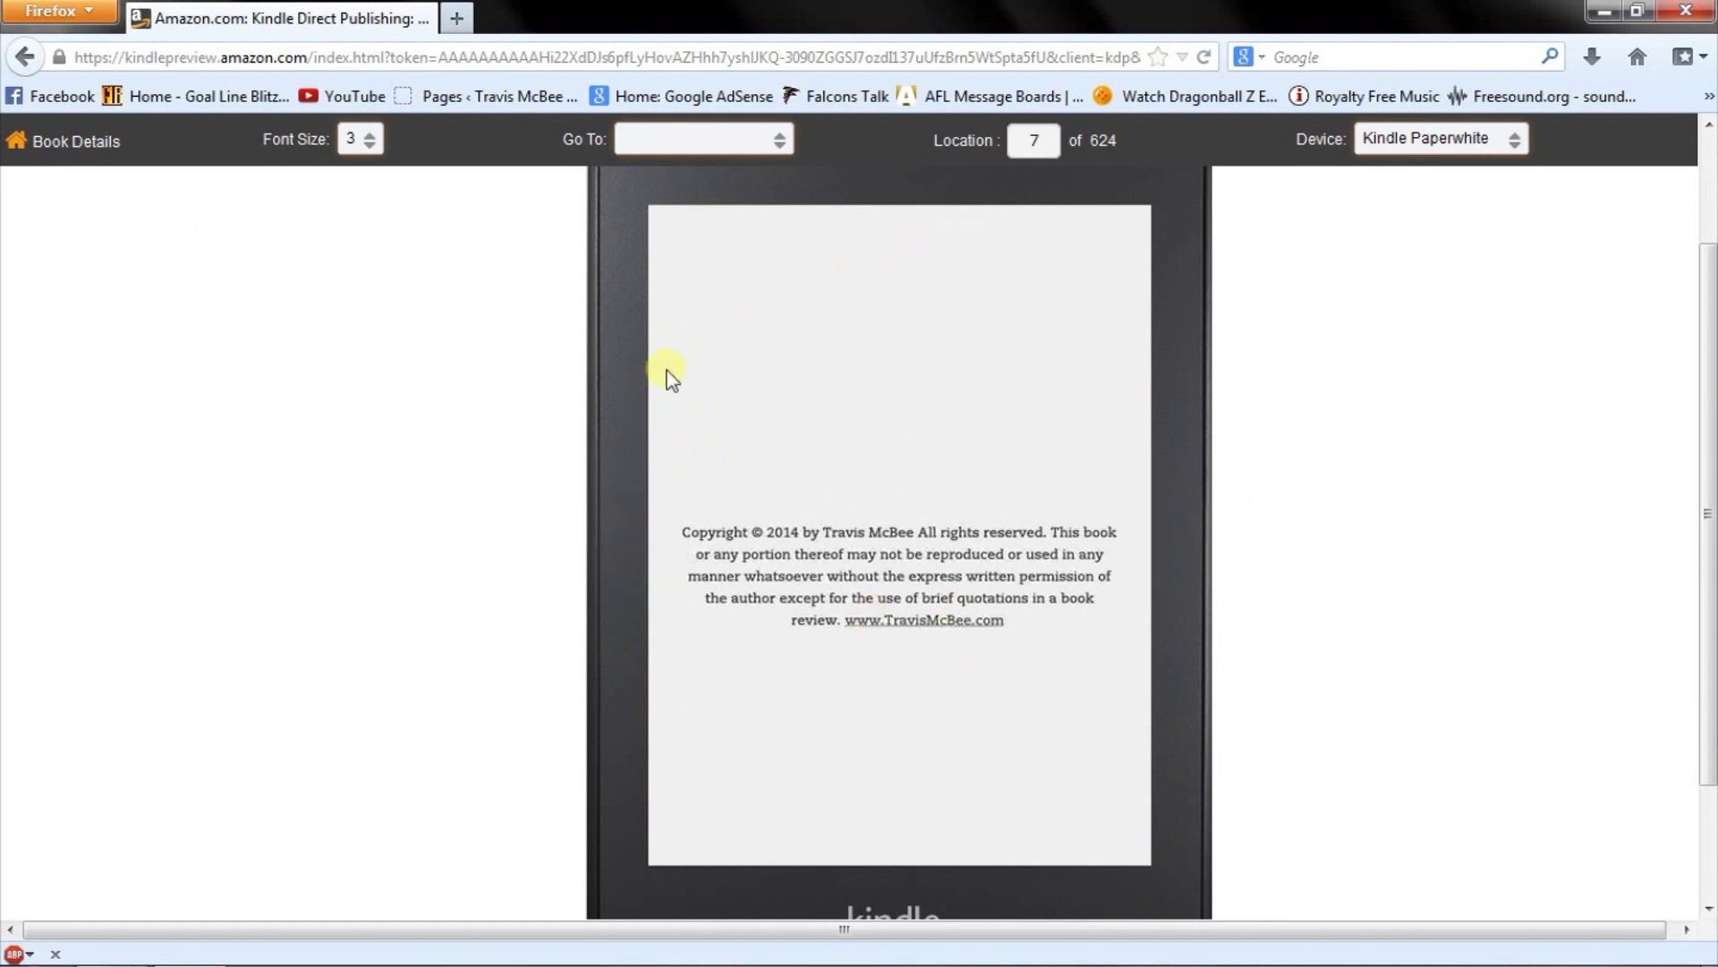
{"action": "left_click", "coordinate": [366, 139]}
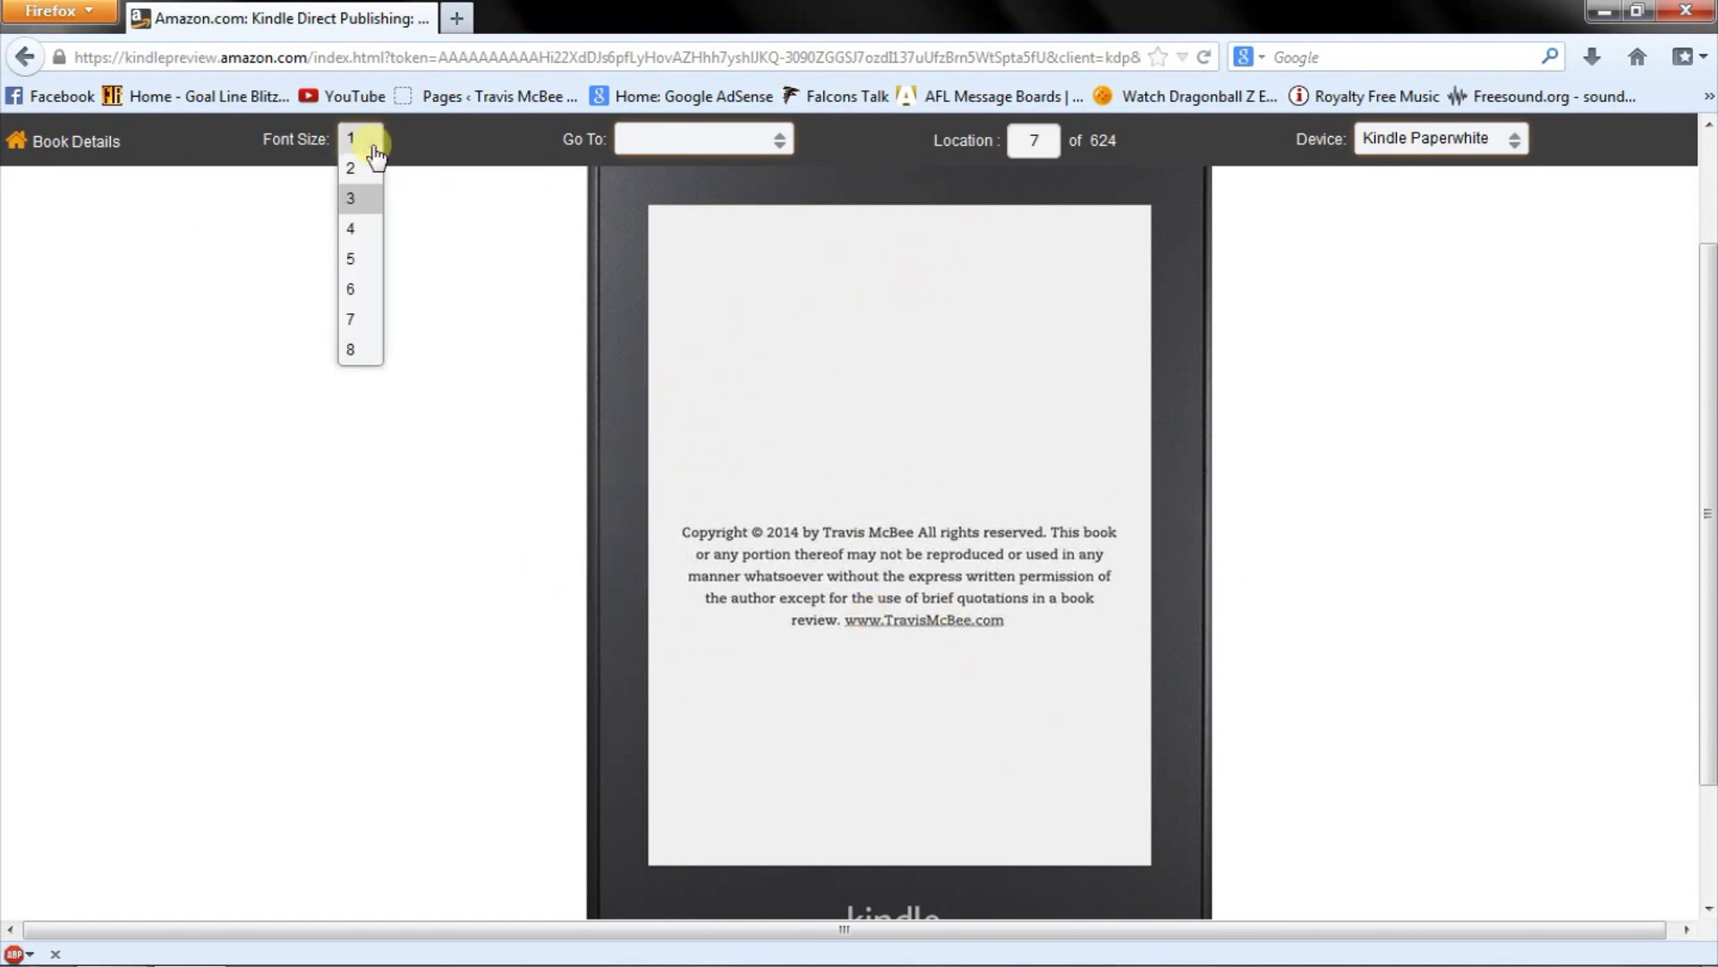
{"action": "left_click", "coordinate": [352, 137]}
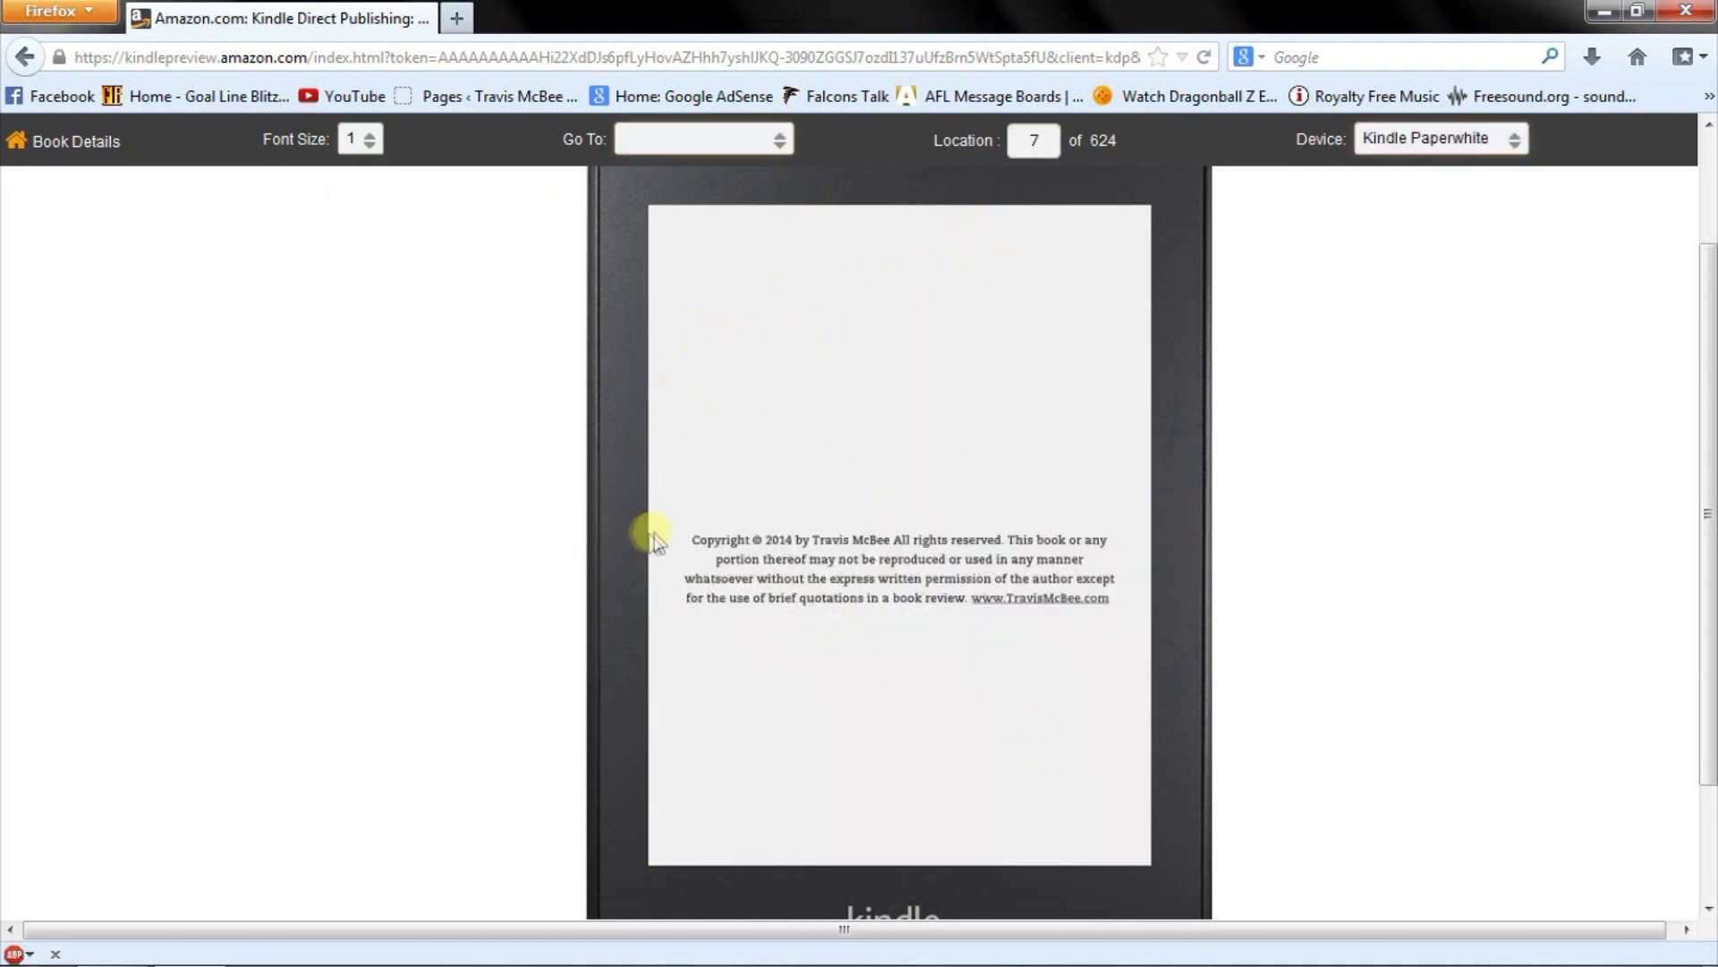
{"action": "left_click", "coordinate": [608, 578]}
{"action": "left_click", "coordinate": [609, 578]}
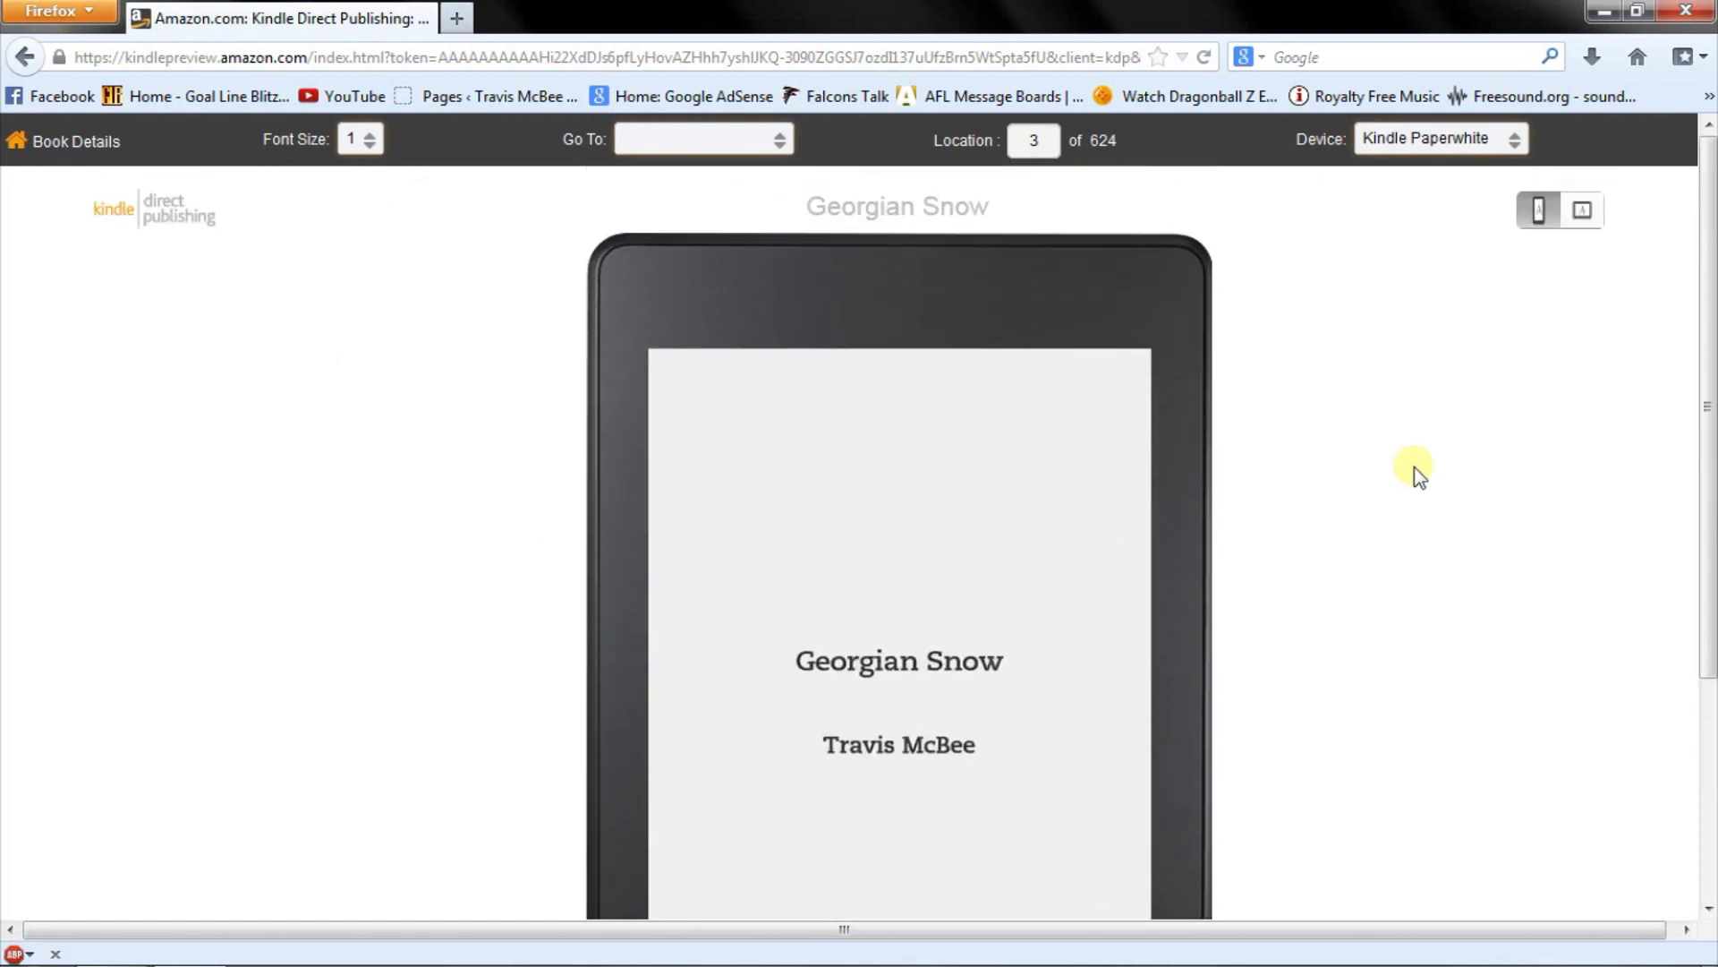
Preview the book on an iPad, paging forward to the copyright page
{"action": "left_click", "coordinate": [1515, 143]}
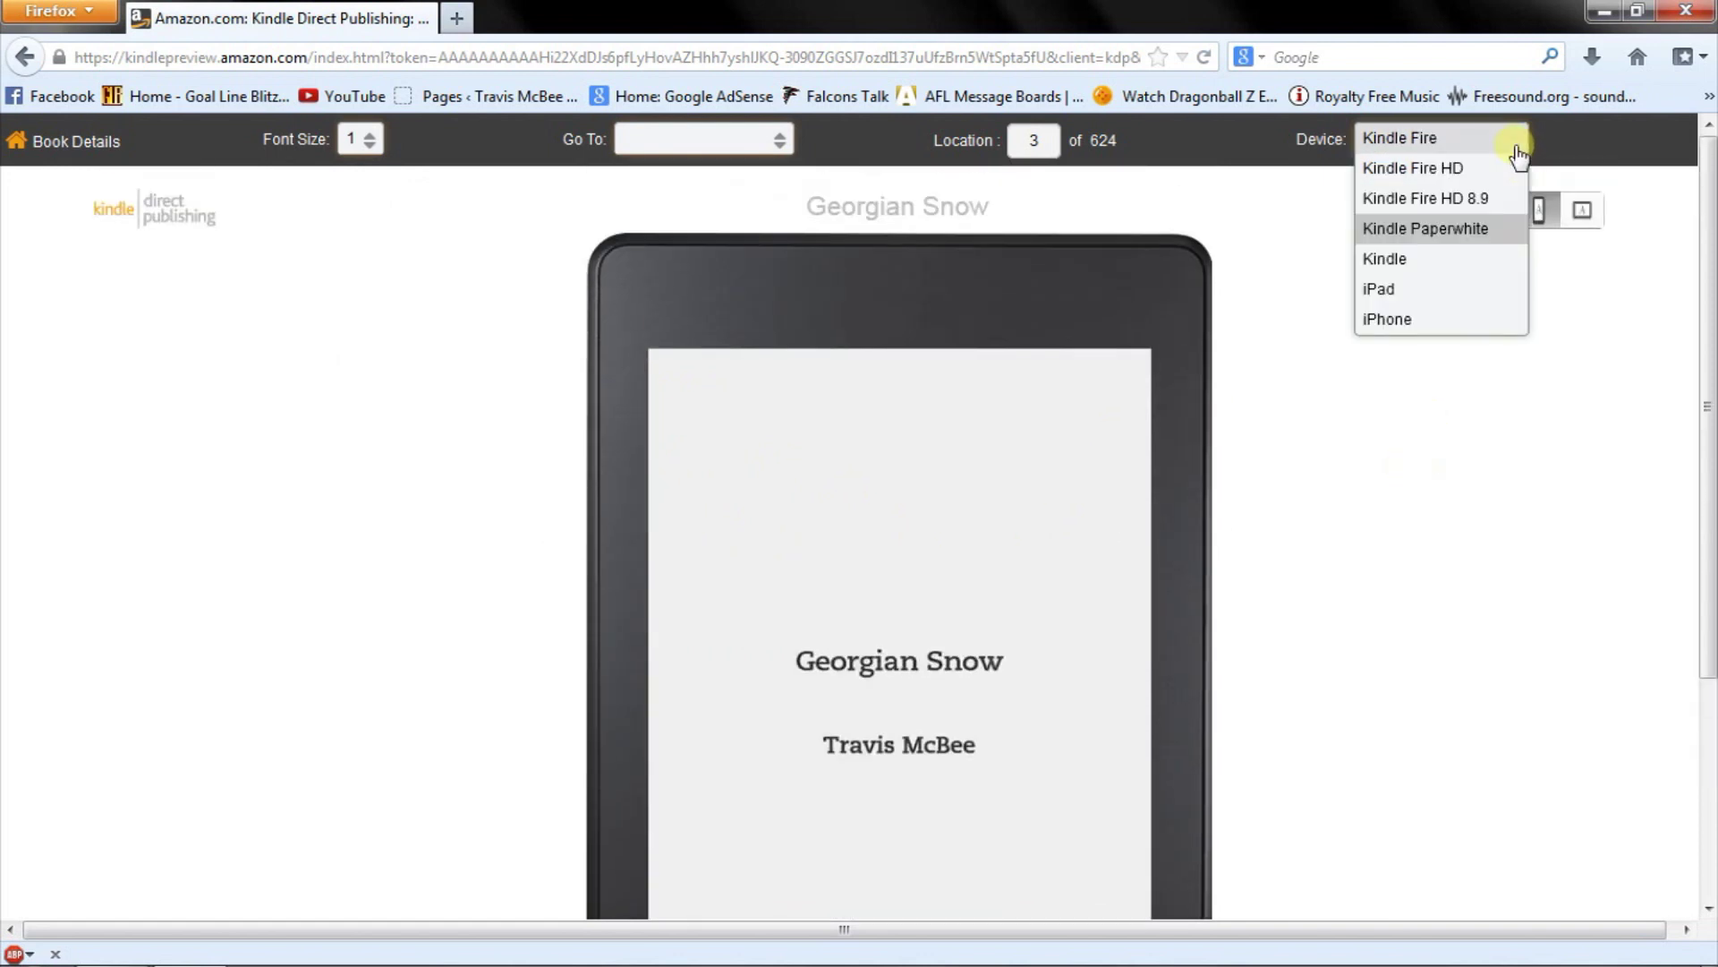
{"action": "left_click", "coordinate": [1383, 289]}
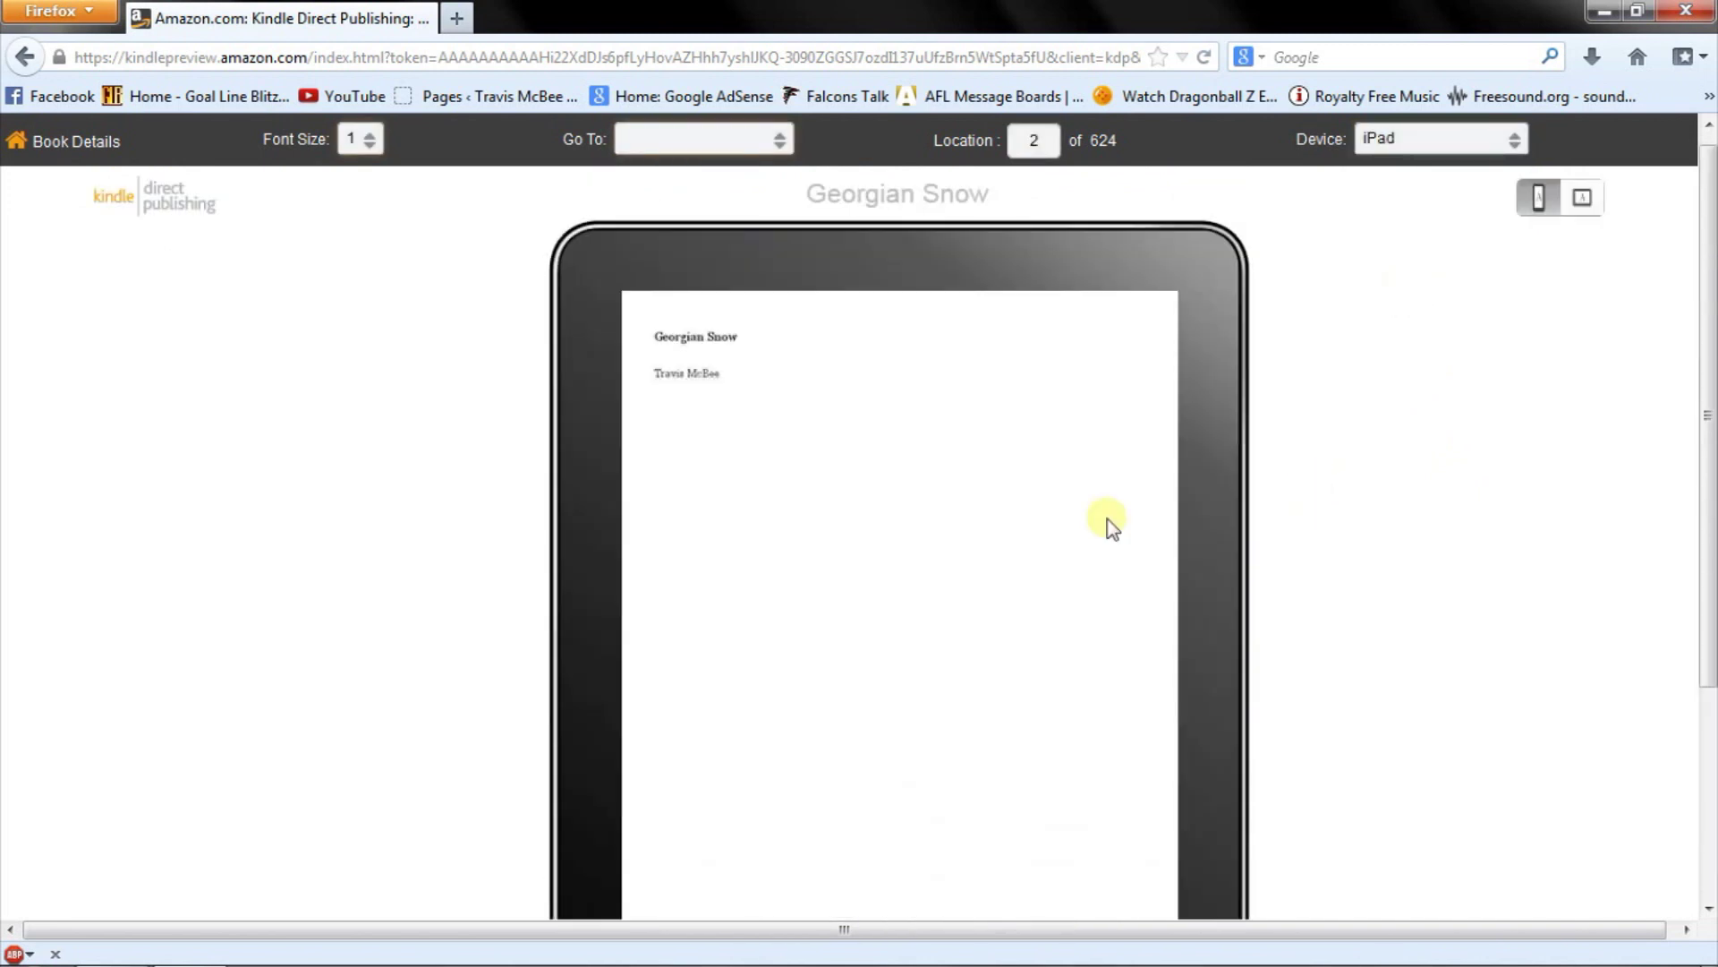
{"action": "mouse_move", "coordinate": [1196, 678]}
{"action": "left_click", "coordinate": [1229, 711]}
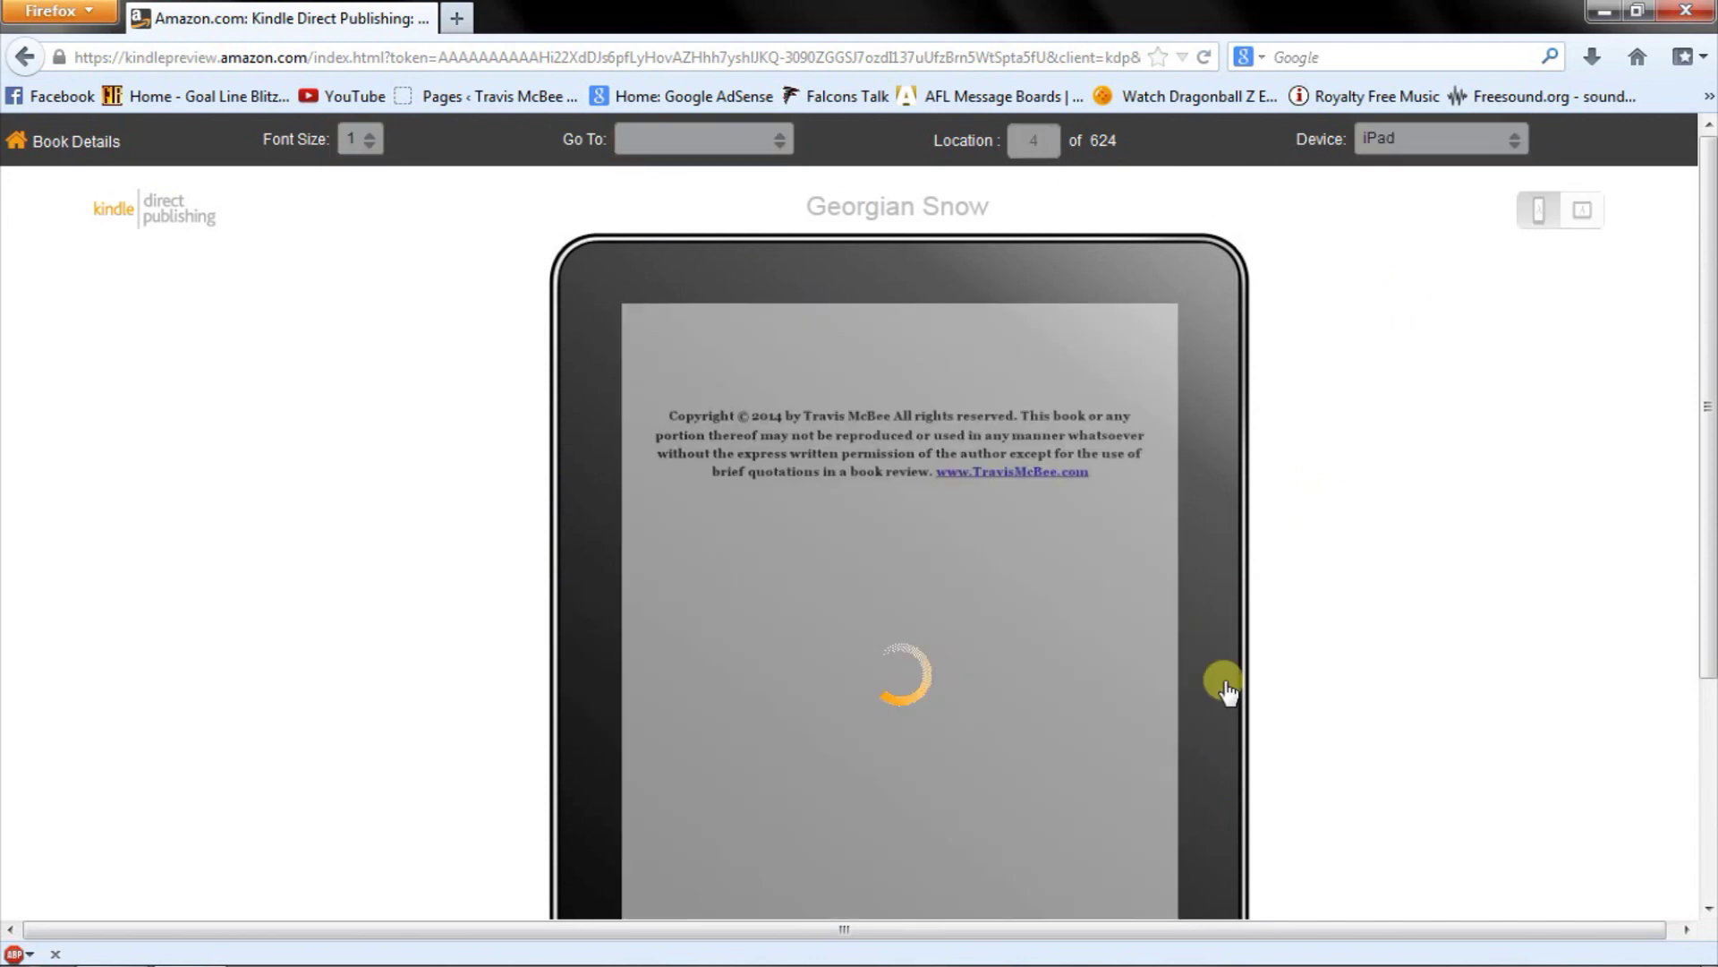
{"action": "left_click", "coordinate": [1220, 685]}
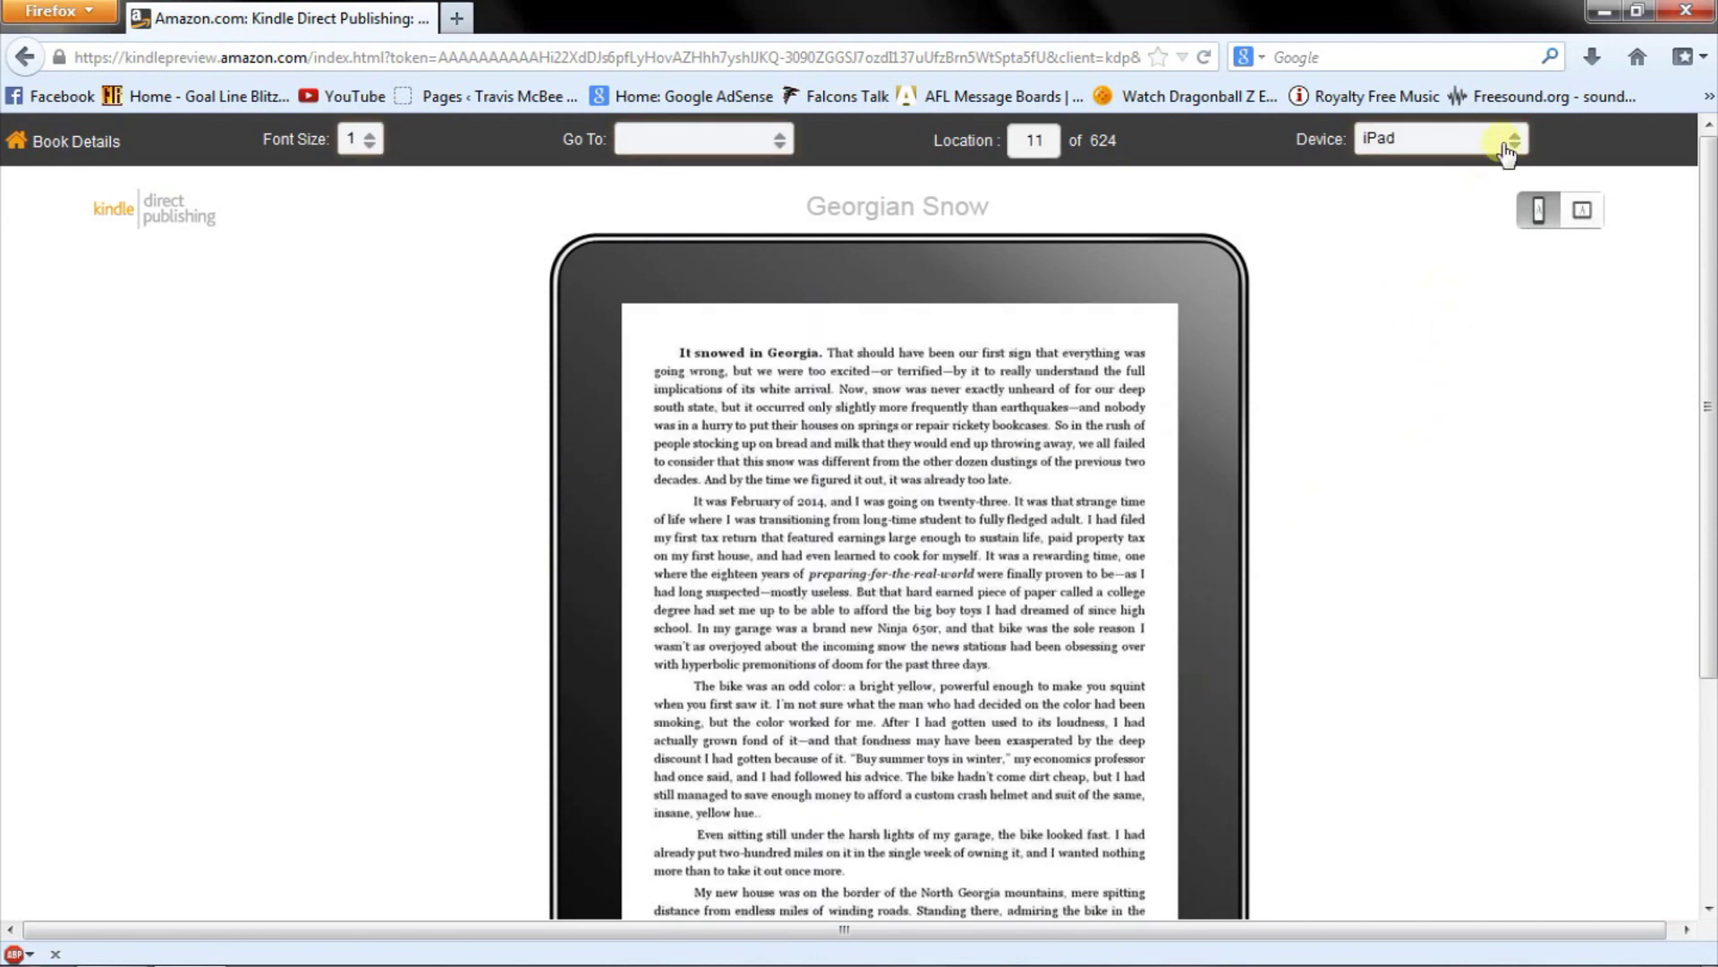
Preview the book on an iPhone, paging back to the title page and forward again
{"action": "left_click", "coordinate": [1507, 148]}
{"action": "left_click", "coordinate": [1416, 321]}
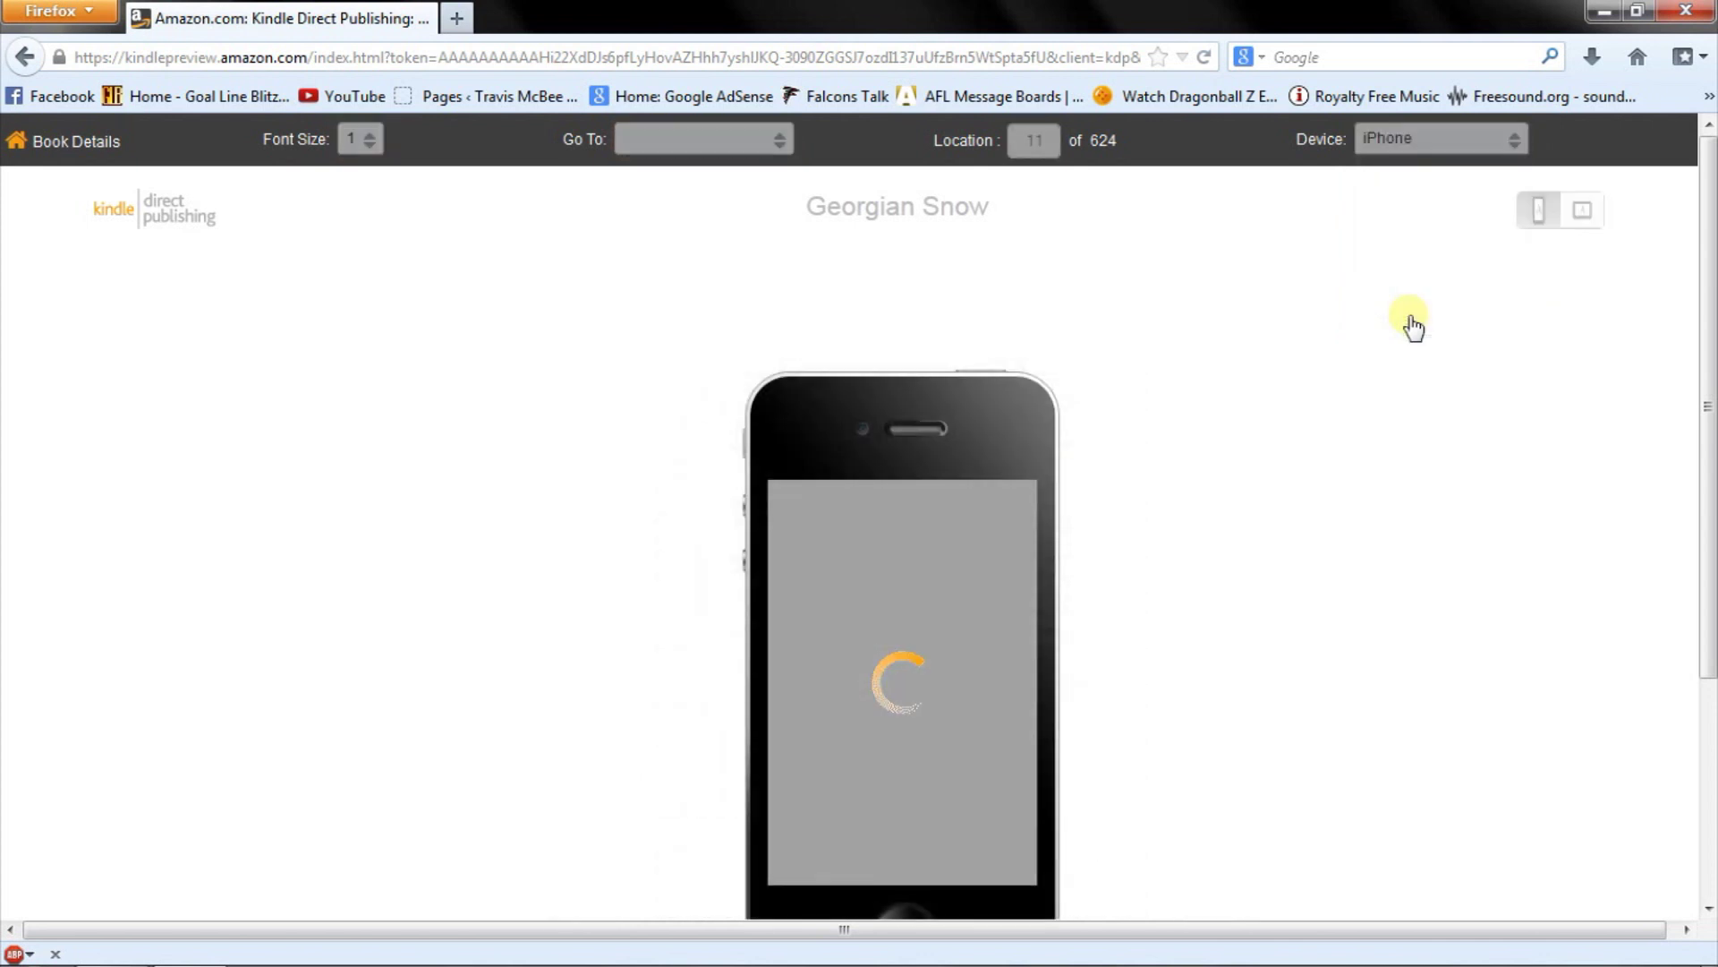
{"action": "scroll", "coordinate": [1146, 592], "scroll_direction": "down", "scroll_amount": 3}
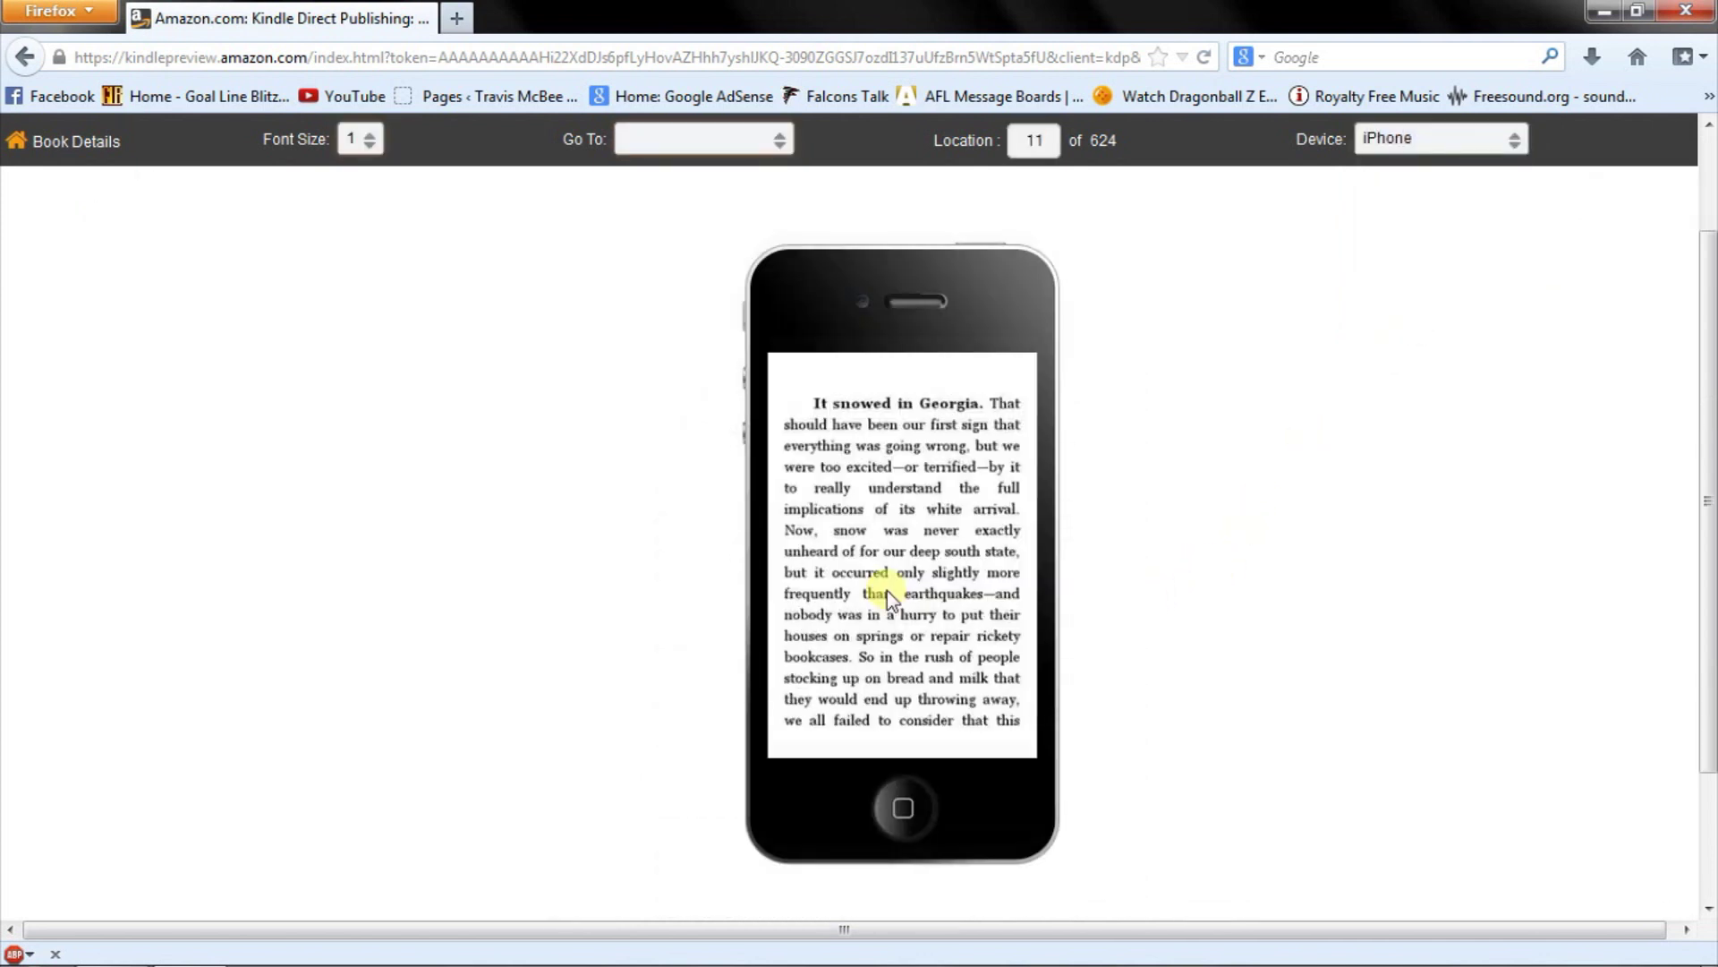
{"action": "left_click", "coordinate": [725, 540]}
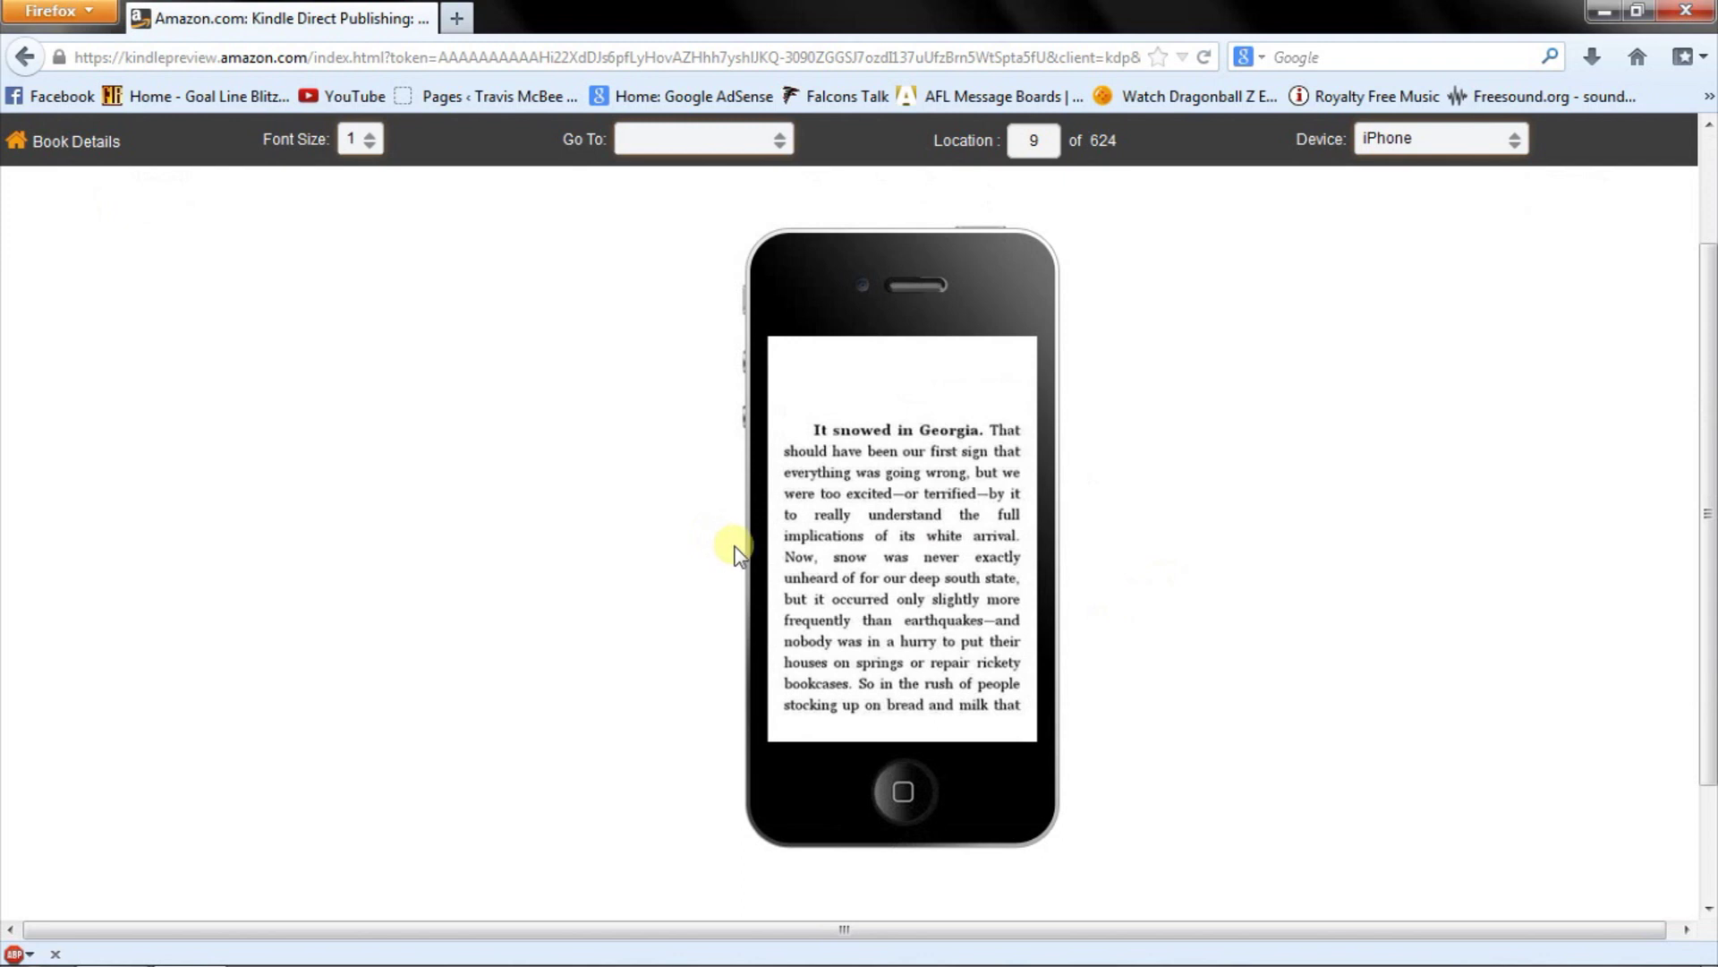
{"action": "left_click", "coordinate": [757, 546]}
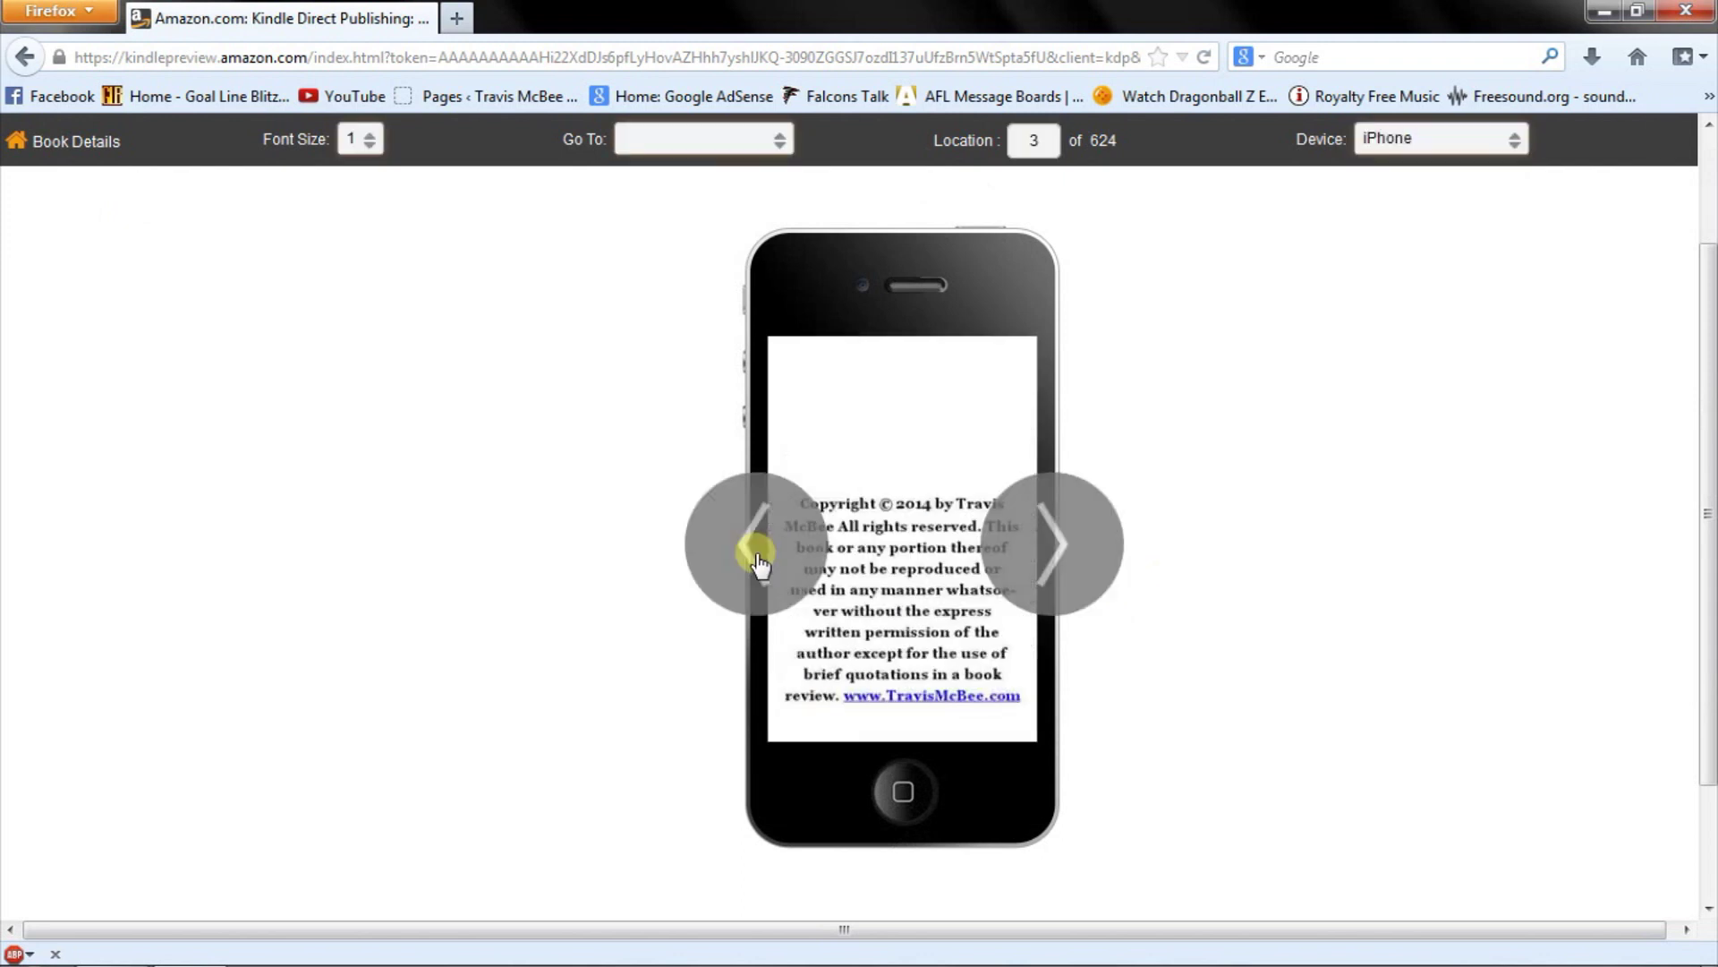
{"action": "left_click", "coordinate": [753, 548]}
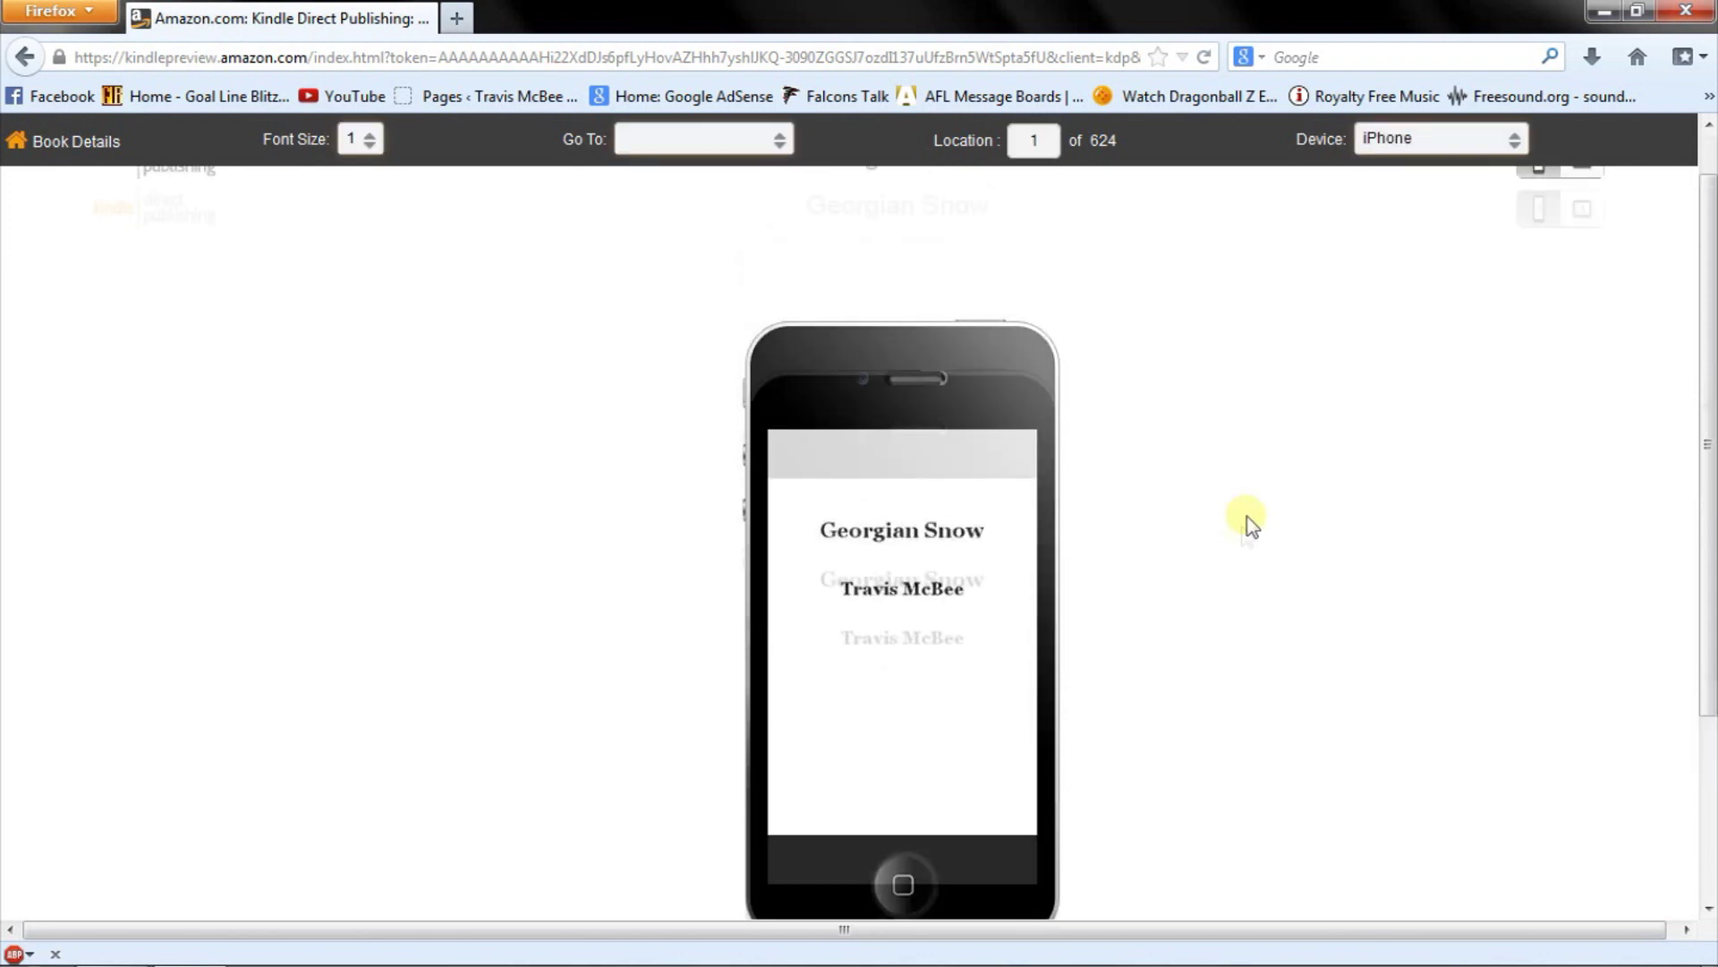
{"action": "left_click", "coordinate": [1050, 680]}
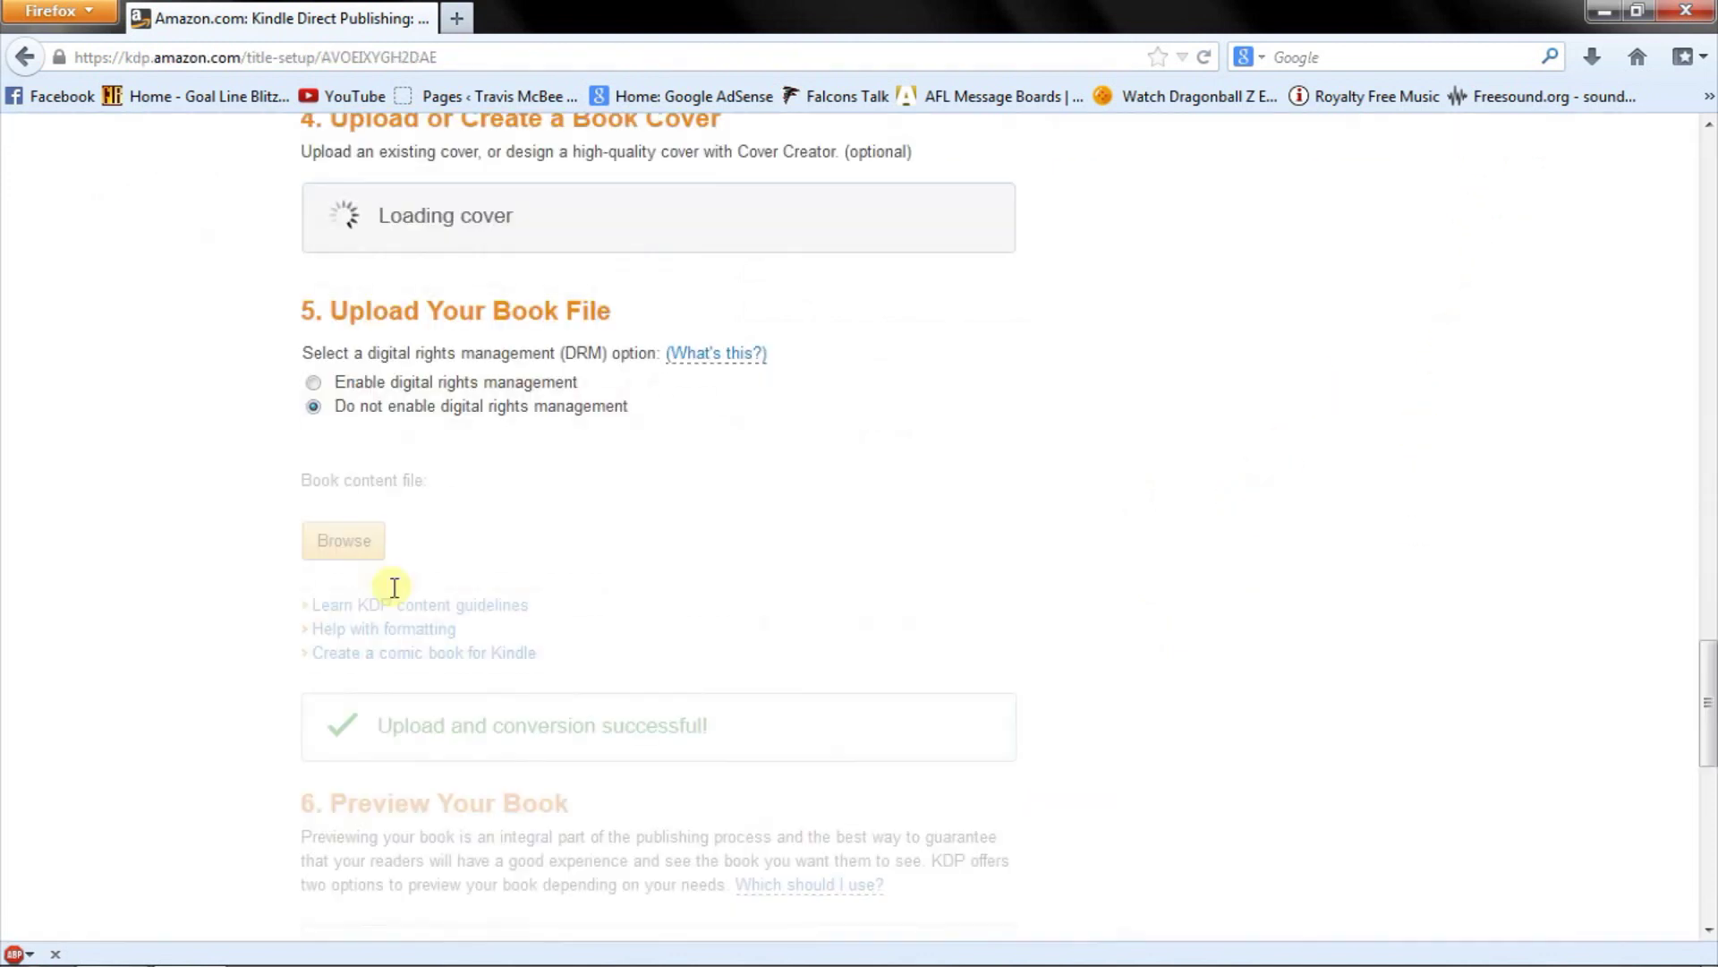
{"action": "scroll", "coordinate": [394, 587], "scroll_direction": "down", "scroll_amount": 10}
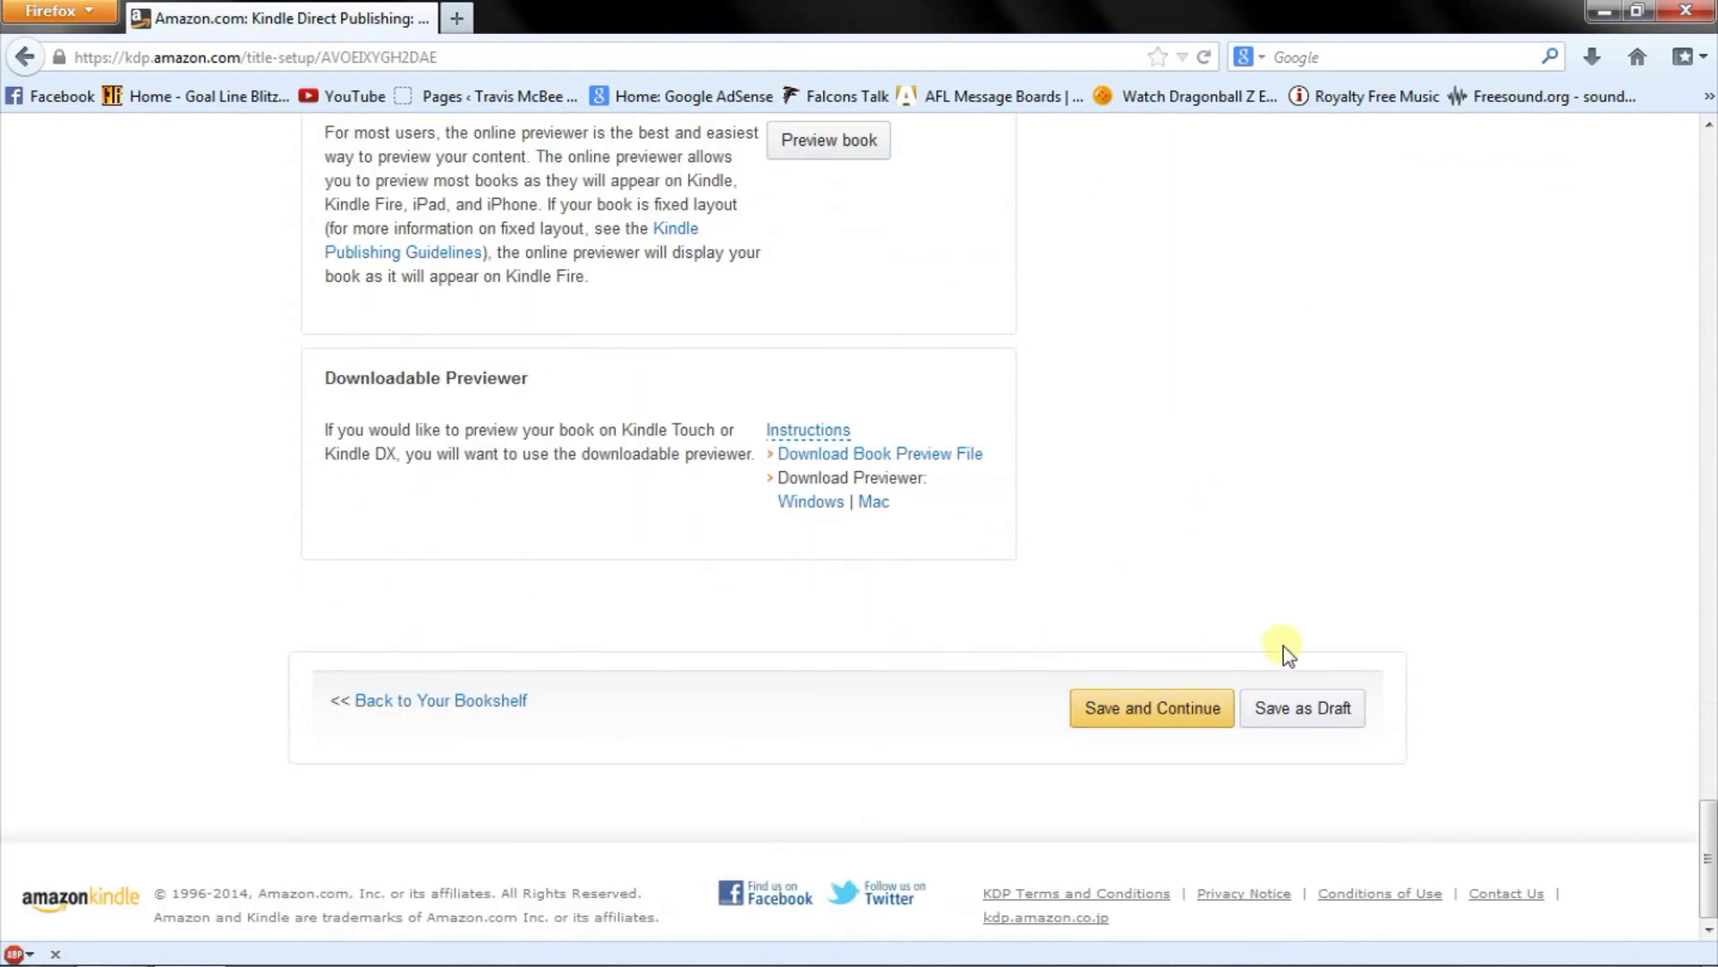
Save the details, choose the 35% royalty, and set the Amazon.com list price to $0.99
{"action": "left_click", "coordinate": [1155, 721]}
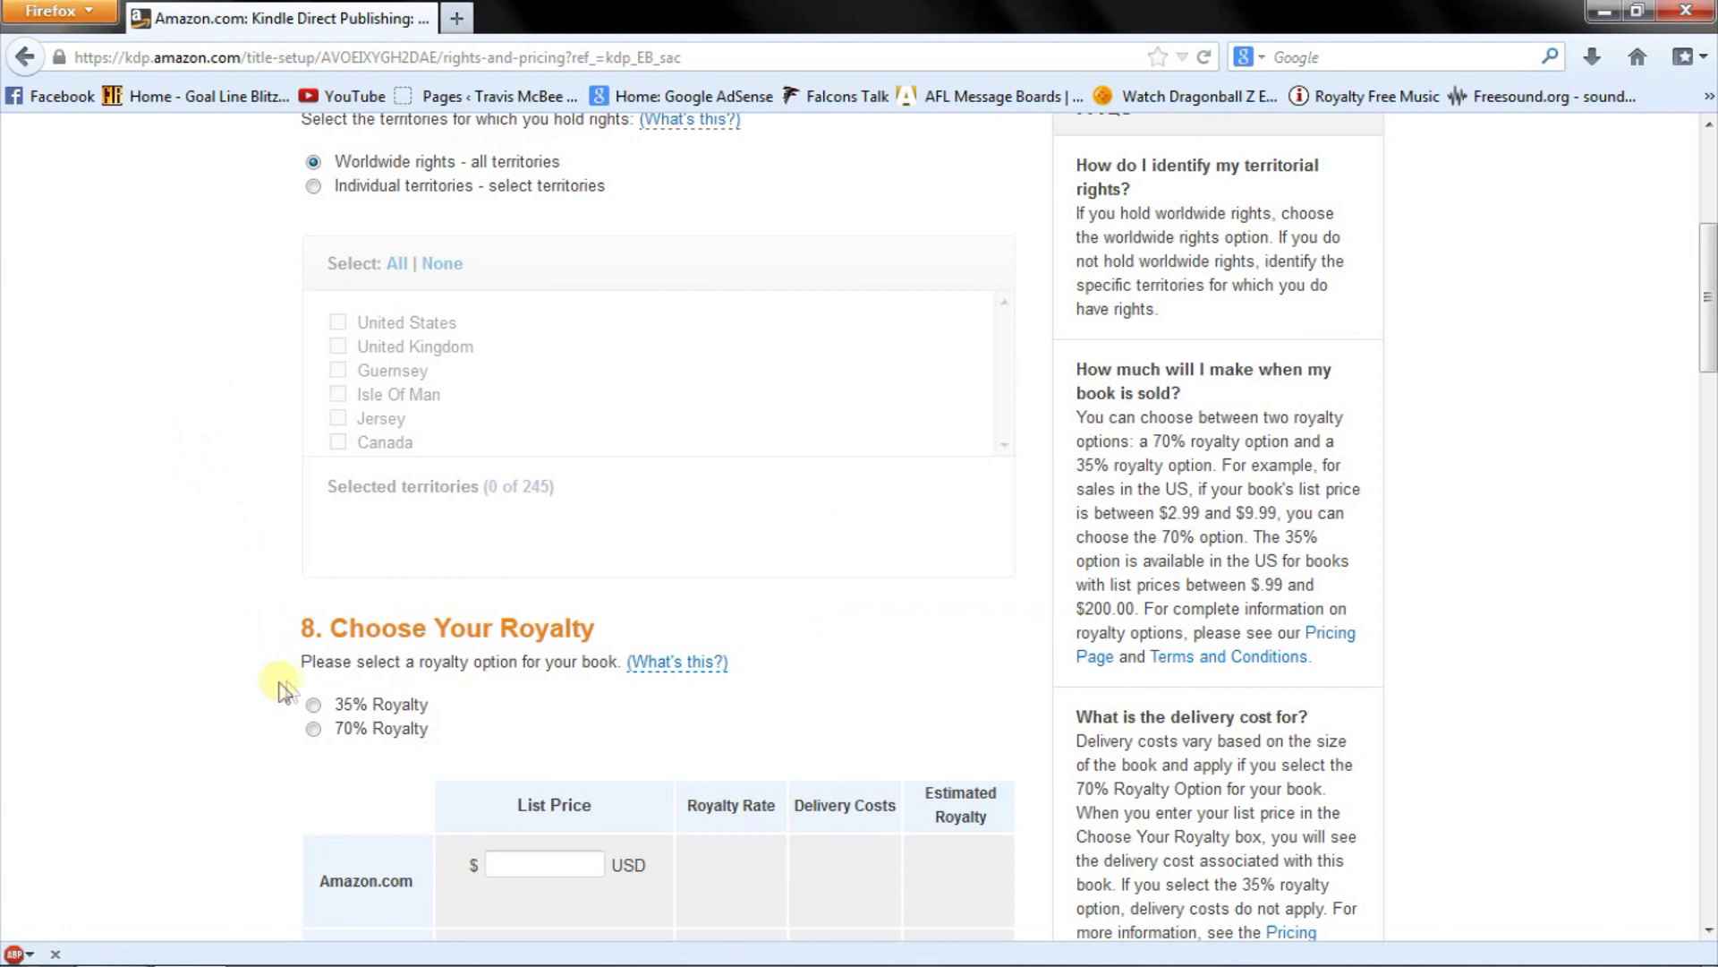
{"action": "scroll", "coordinate": [218, 719], "scroll_direction": "down", "scroll_amount": 3}
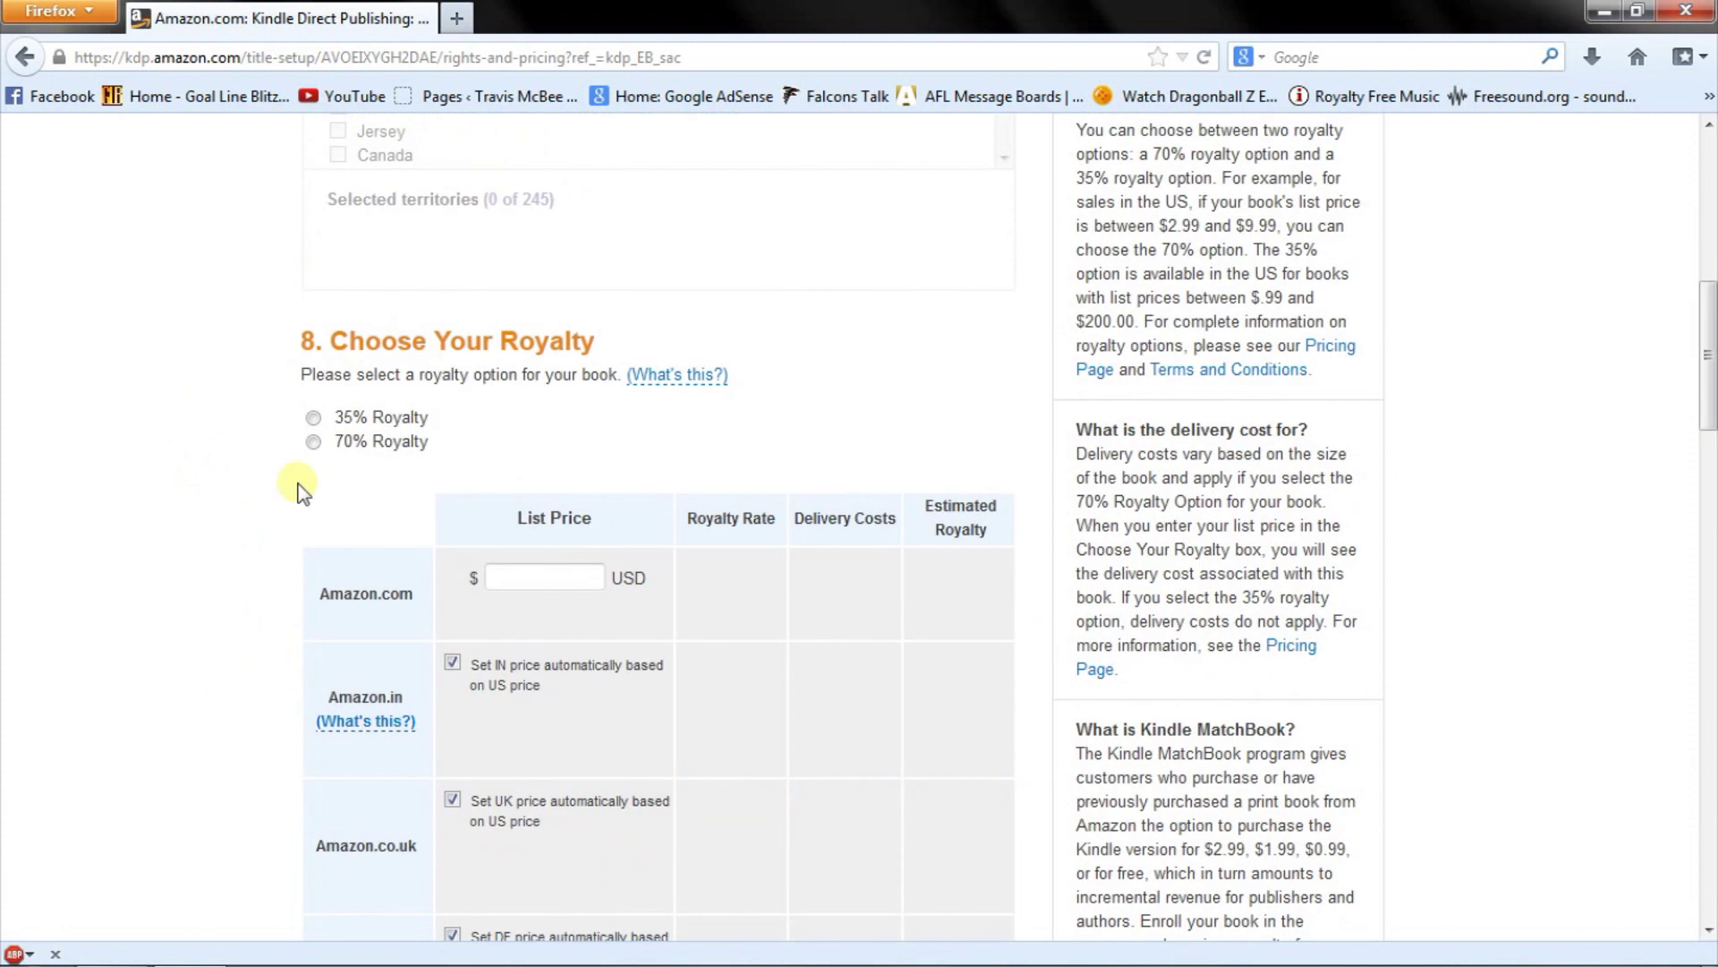
{"action": "left_click", "coordinate": [315, 417]}
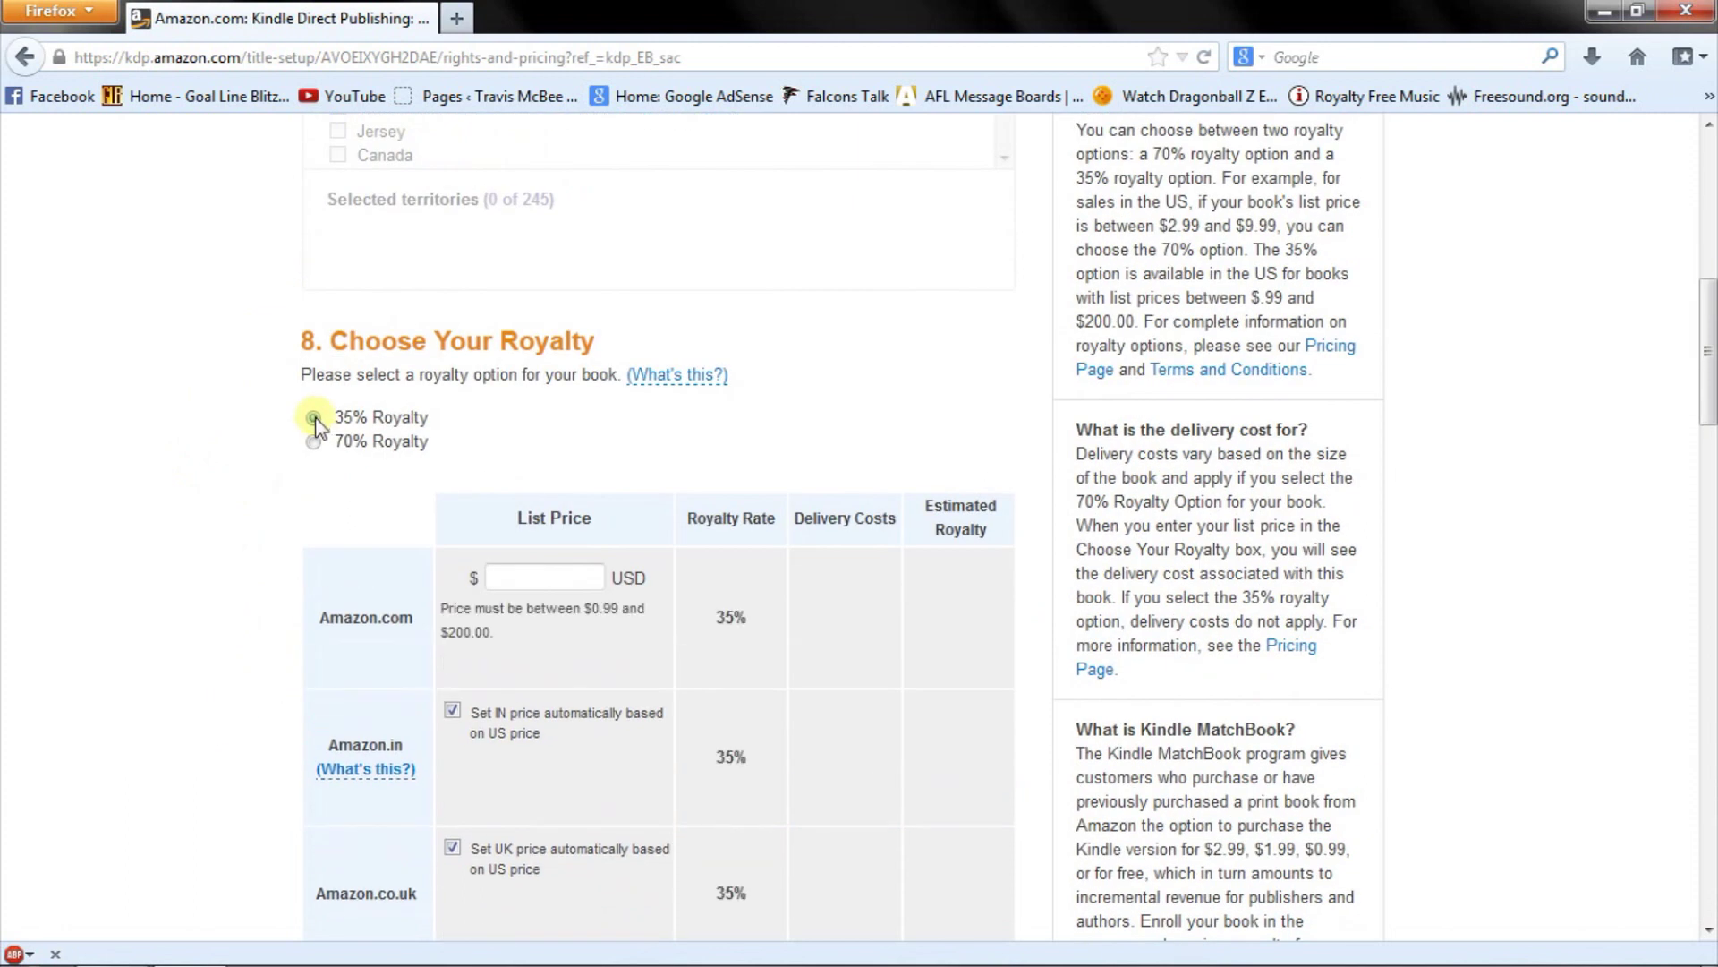
{"action": "left_click", "coordinate": [547, 577]}
{"action": "type", "text": "099"}
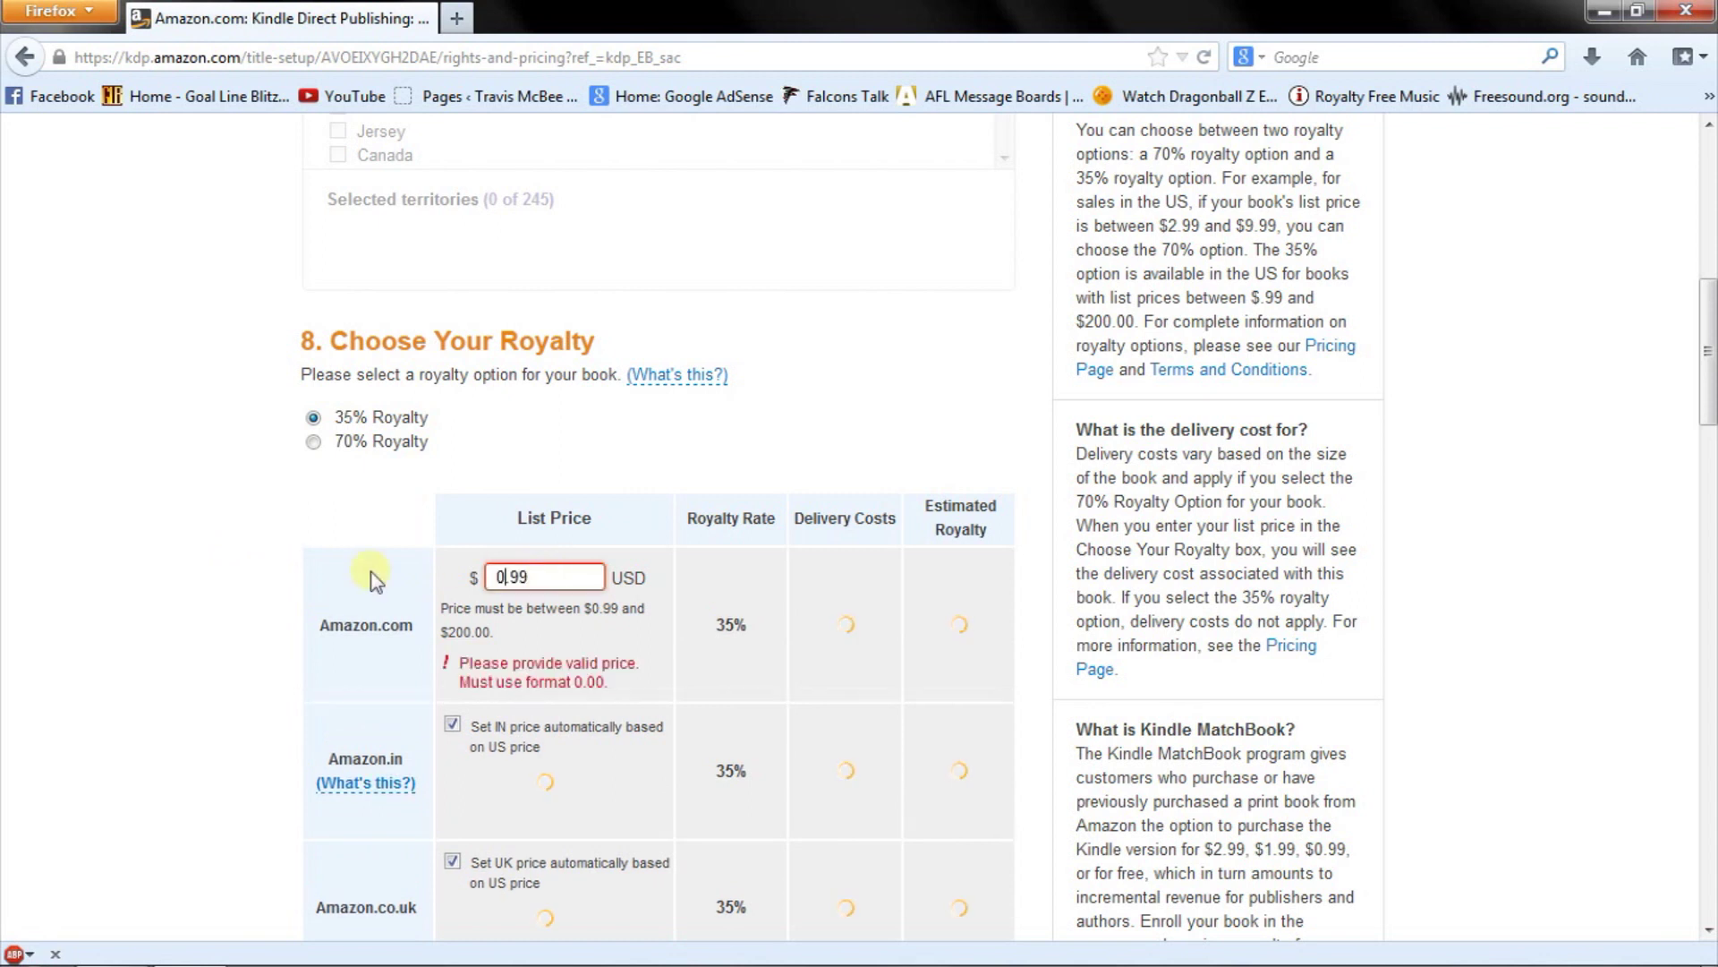
{"action": "left_click", "coordinate": [297, 573]}
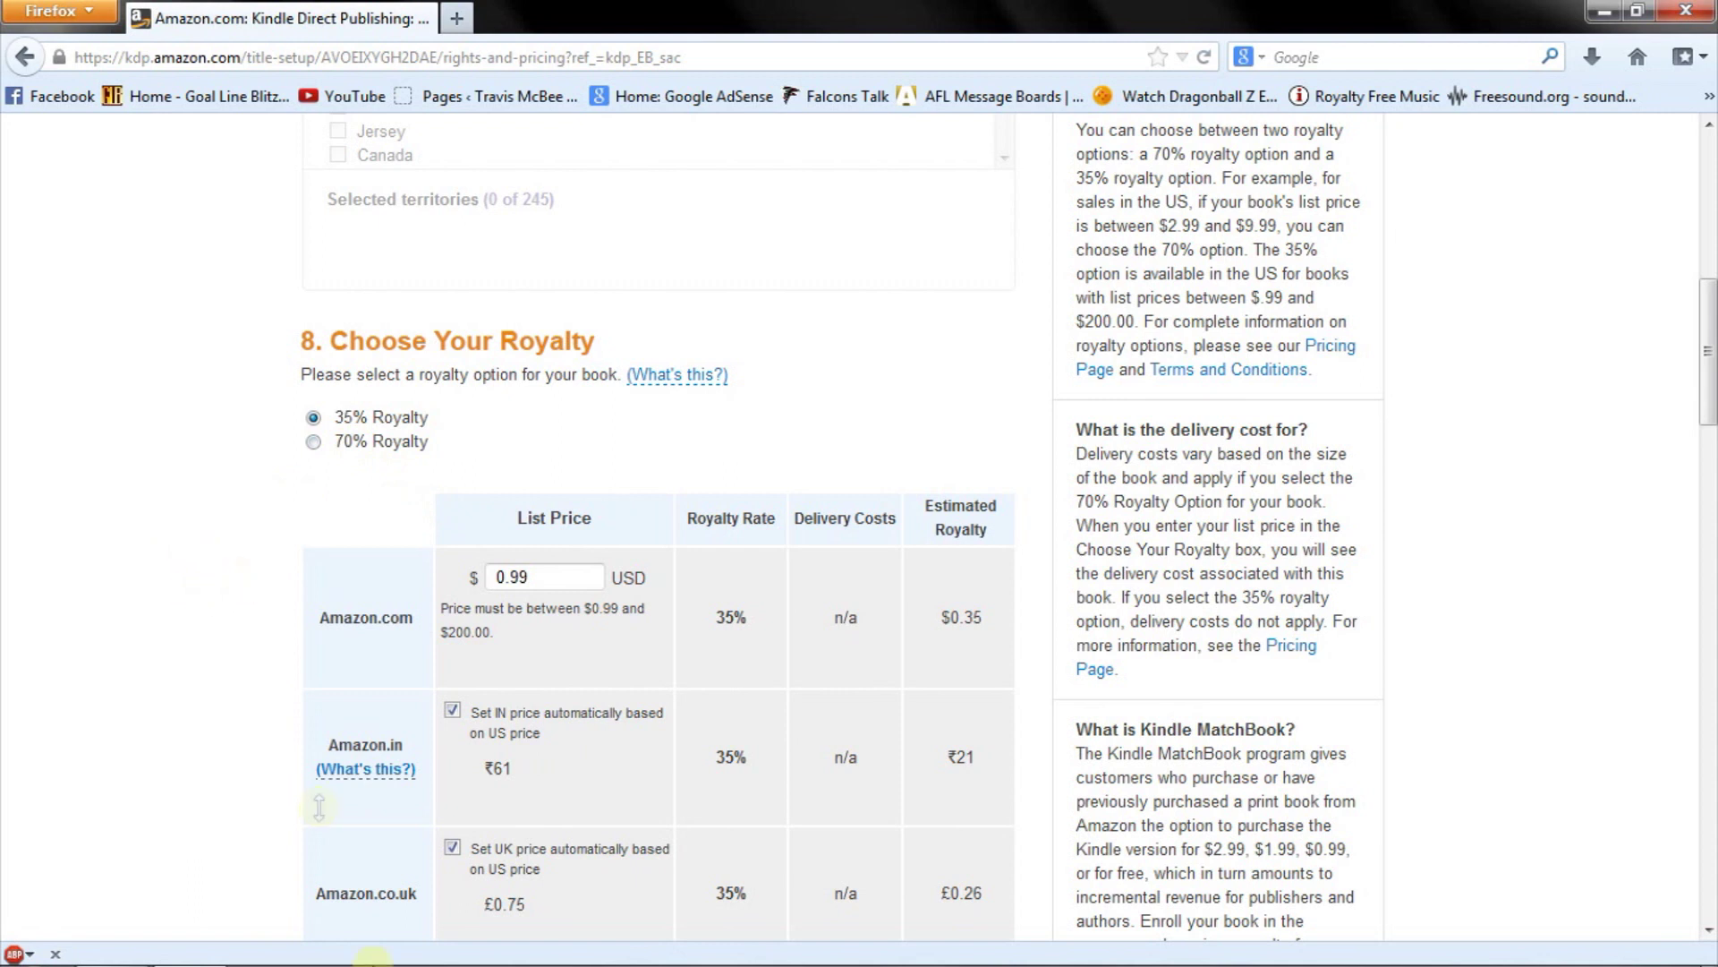
{"action": "scroll", "coordinate": [192, 562], "scroll_direction": "down", "scroll_amount": 5}
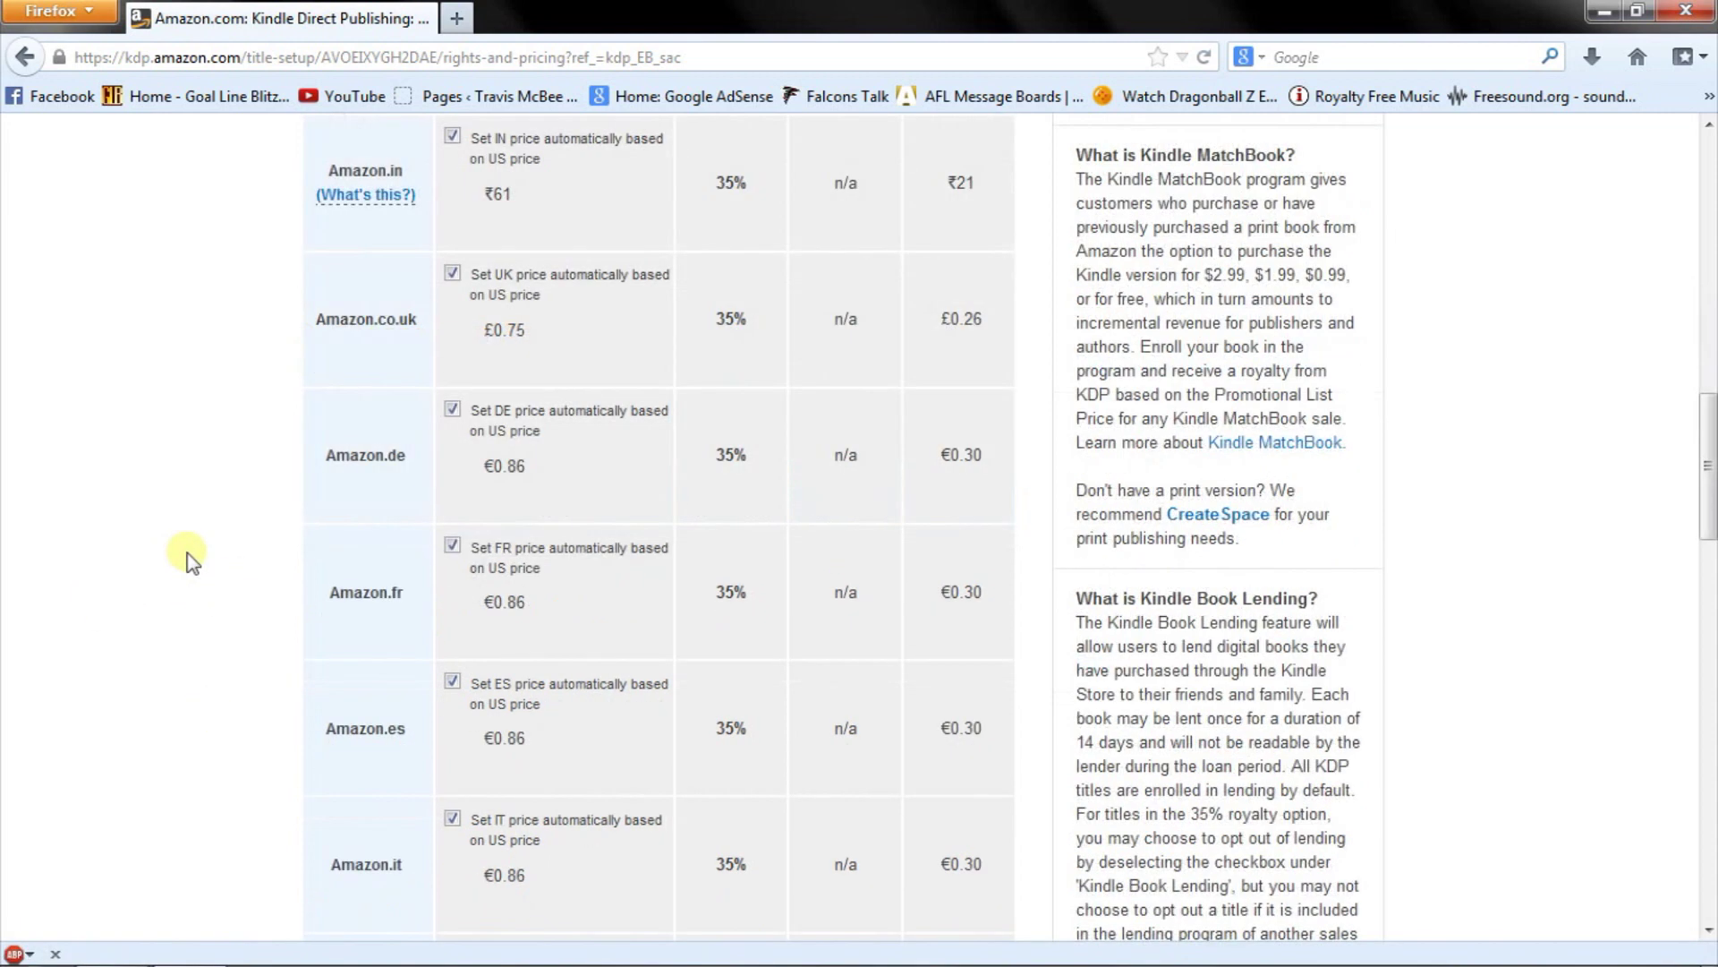
{"action": "scroll", "coordinate": [192, 562], "scroll_direction": "down", "scroll_amount": 4}
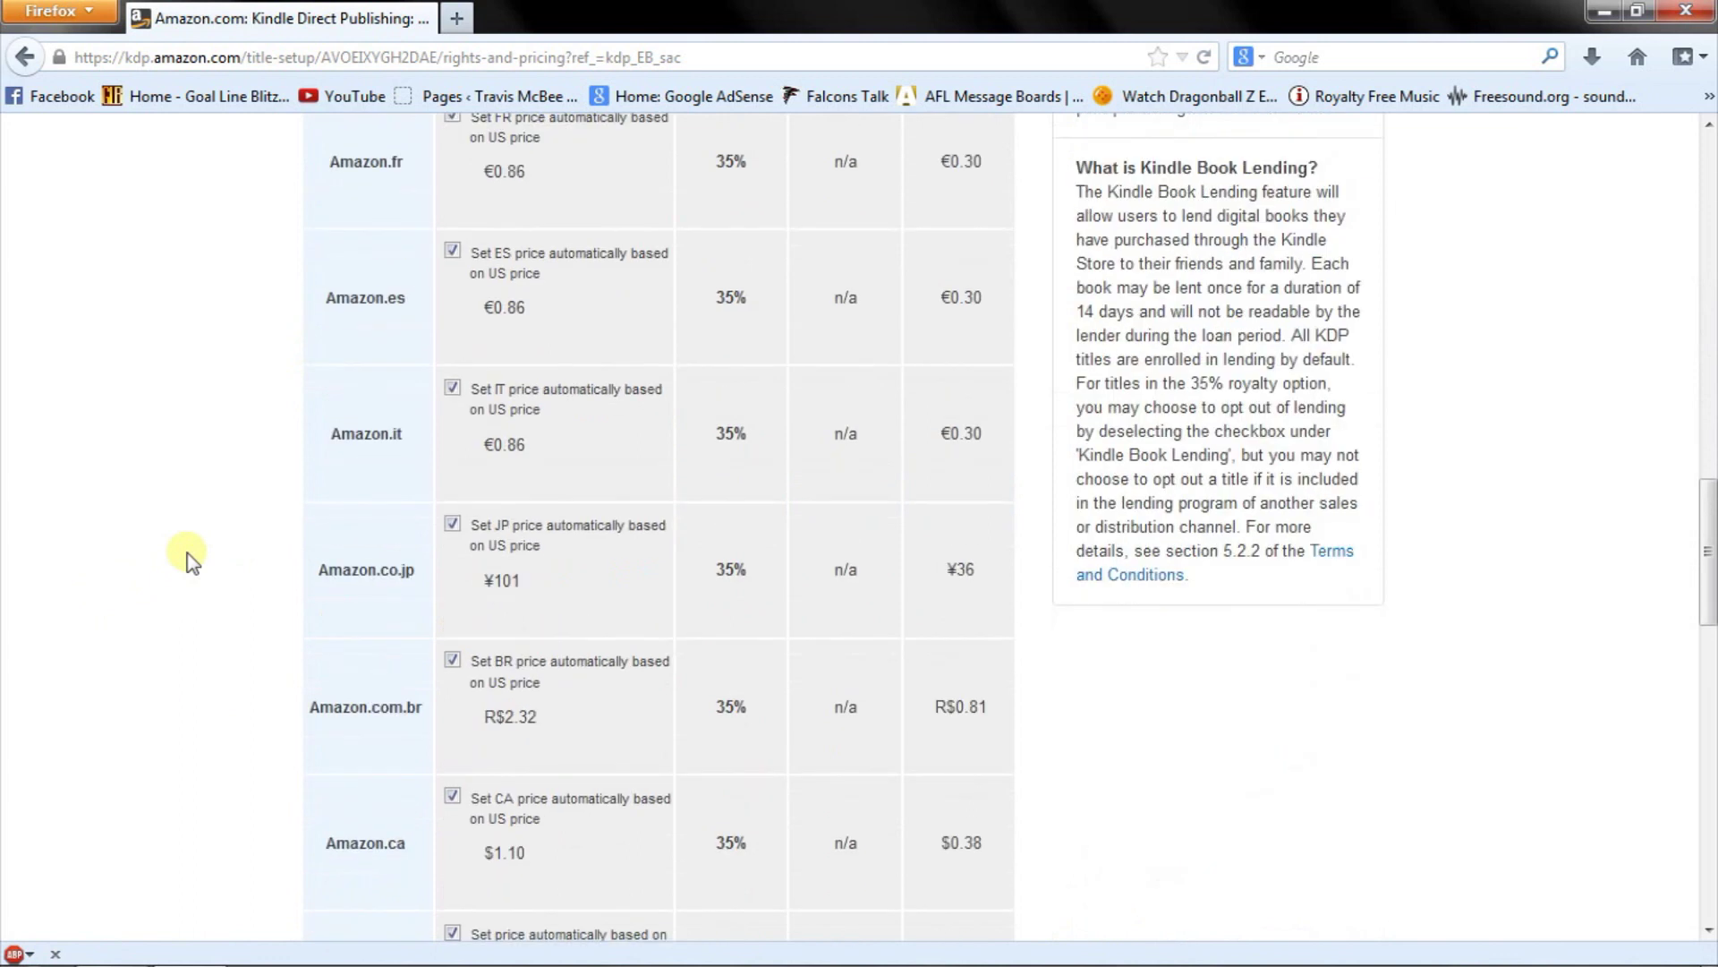
{"action": "scroll", "coordinate": [192, 562], "scroll_direction": "down", "scroll_amount": 10}
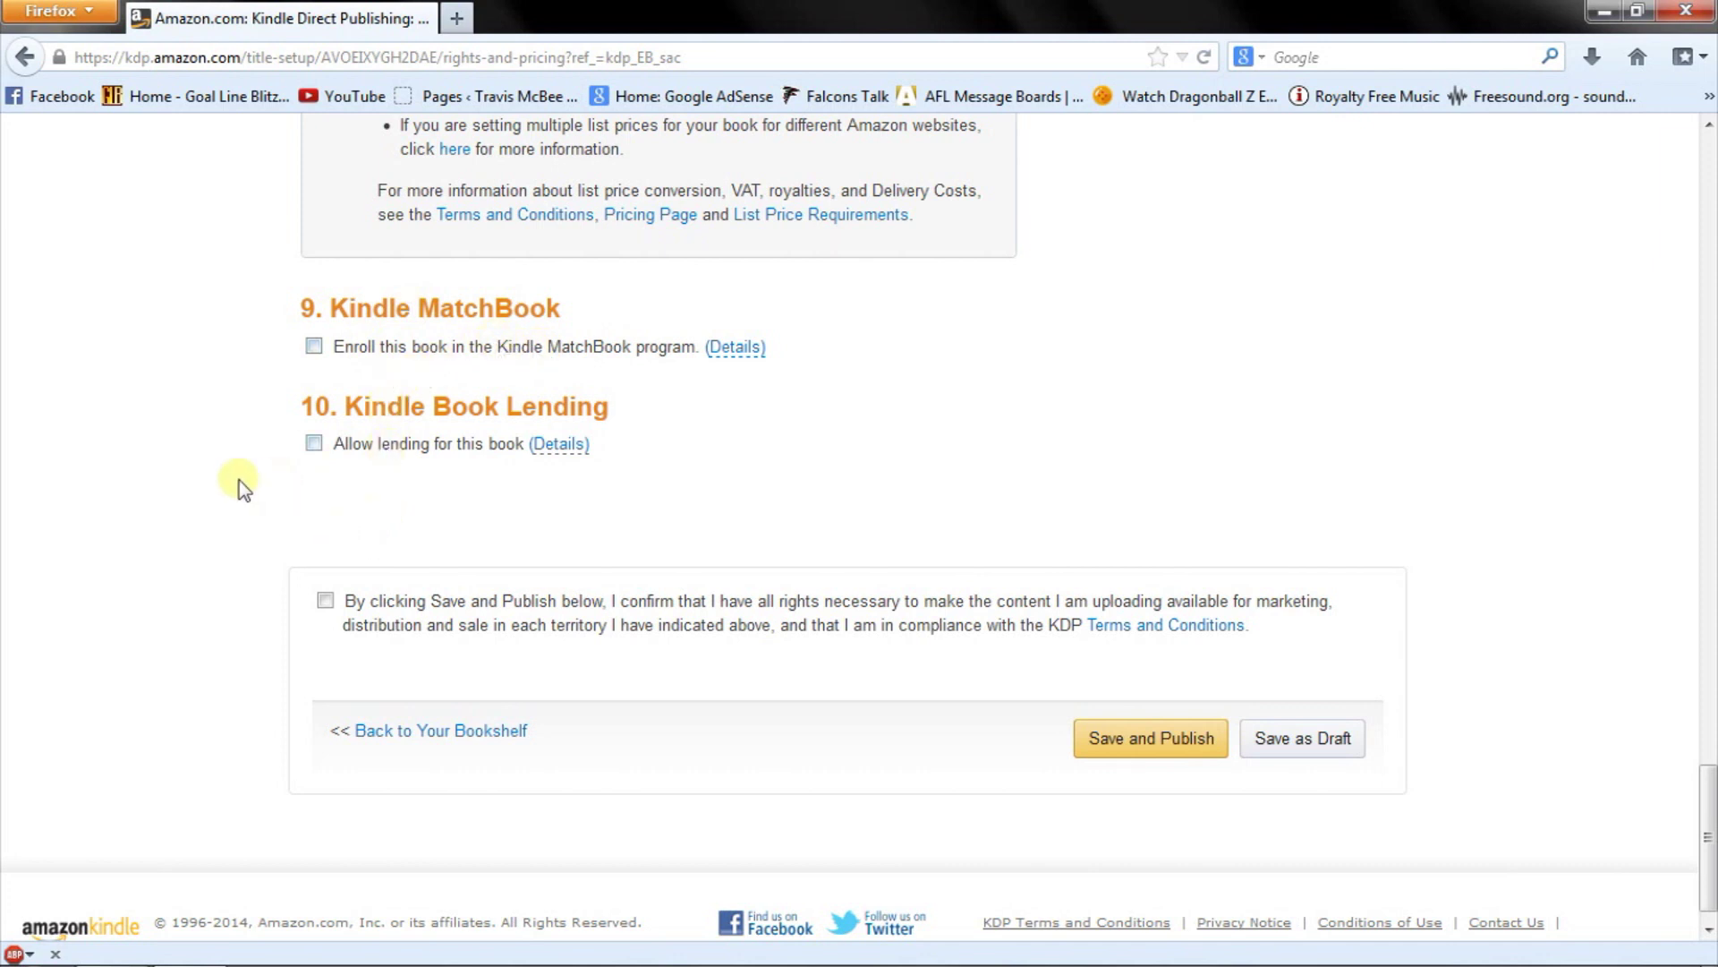
Allow lending, confirm the publishing rights, publish Georgian Snow, and return to the Bookshelf
{"action": "scroll", "coordinate": [265, 462], "scroll_direction": "down", "scroll_amount": 1}
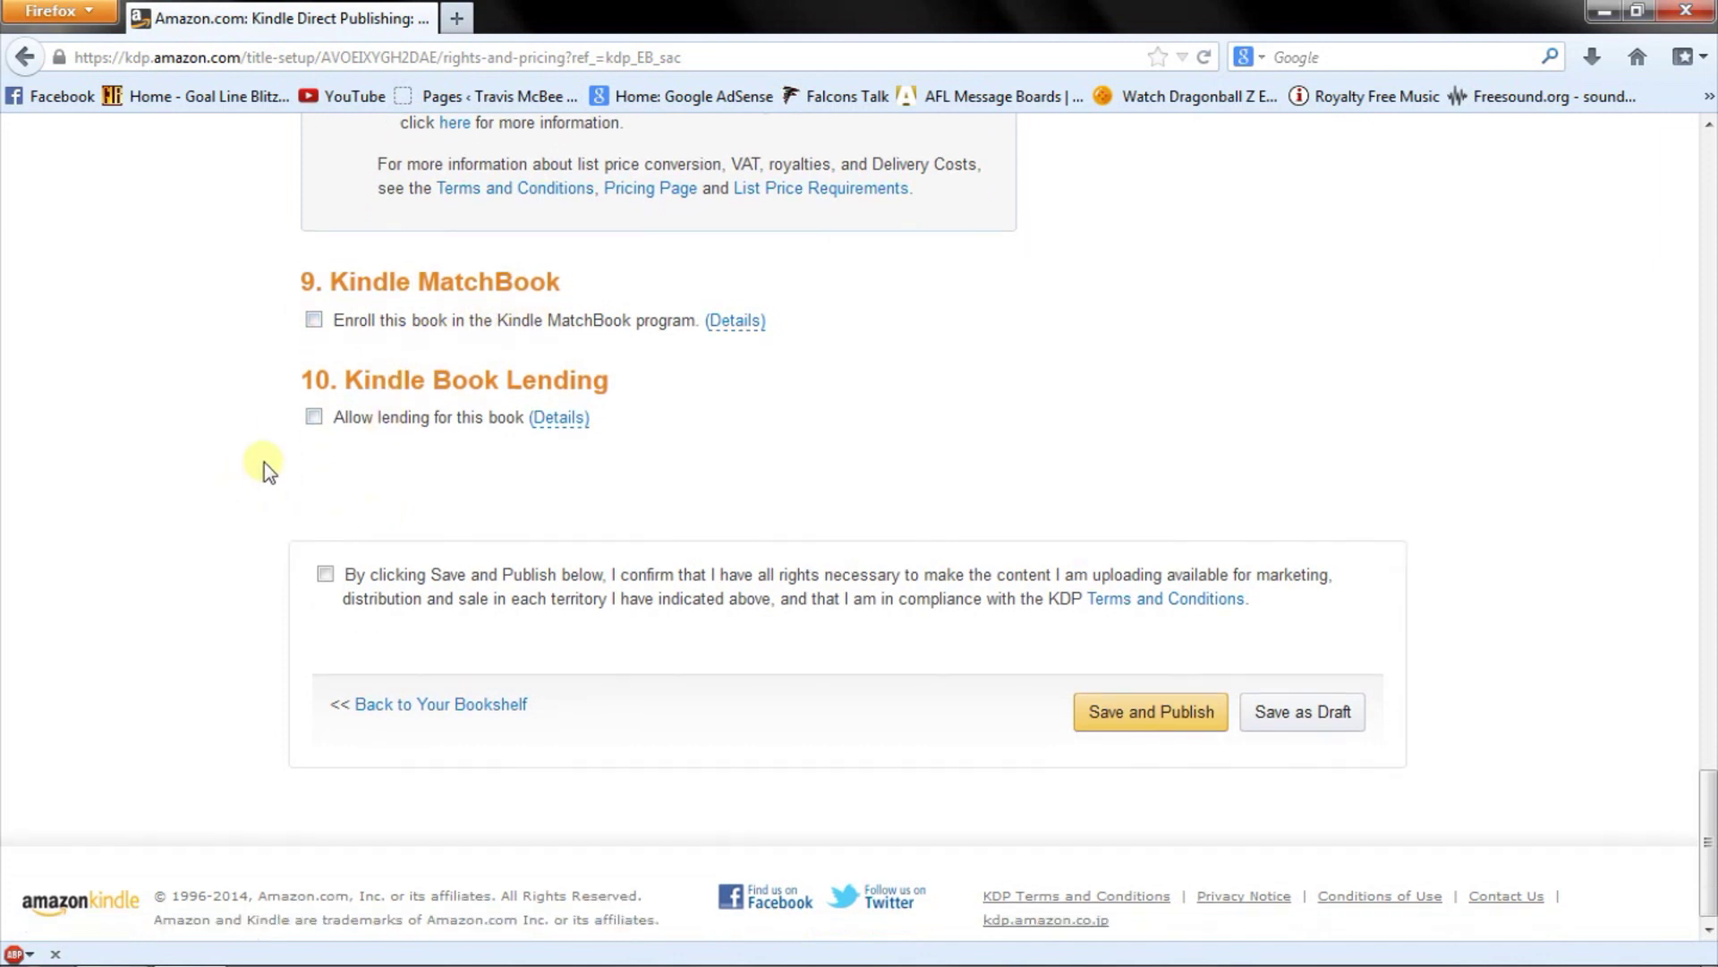
{"action": "left_click", "coordinate": [312, 417]}
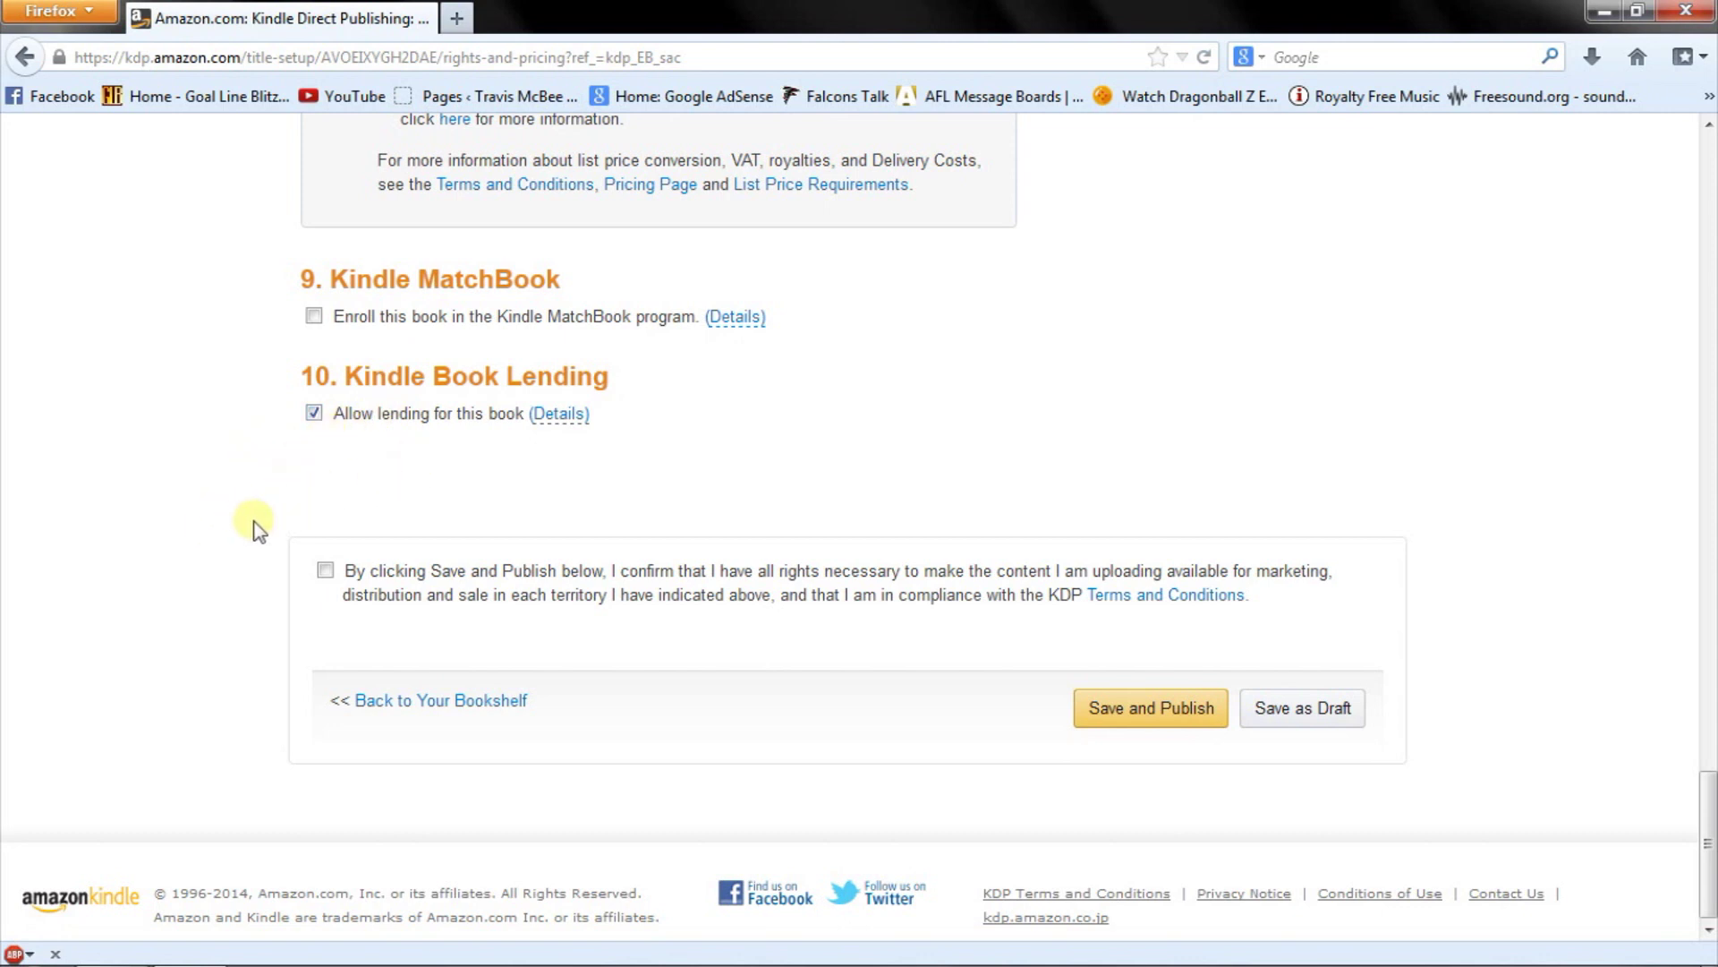
{"action": "left_click", "coordinate": [325, 572]}
{"action": "left_click", "coordinate": [1122, 717]}
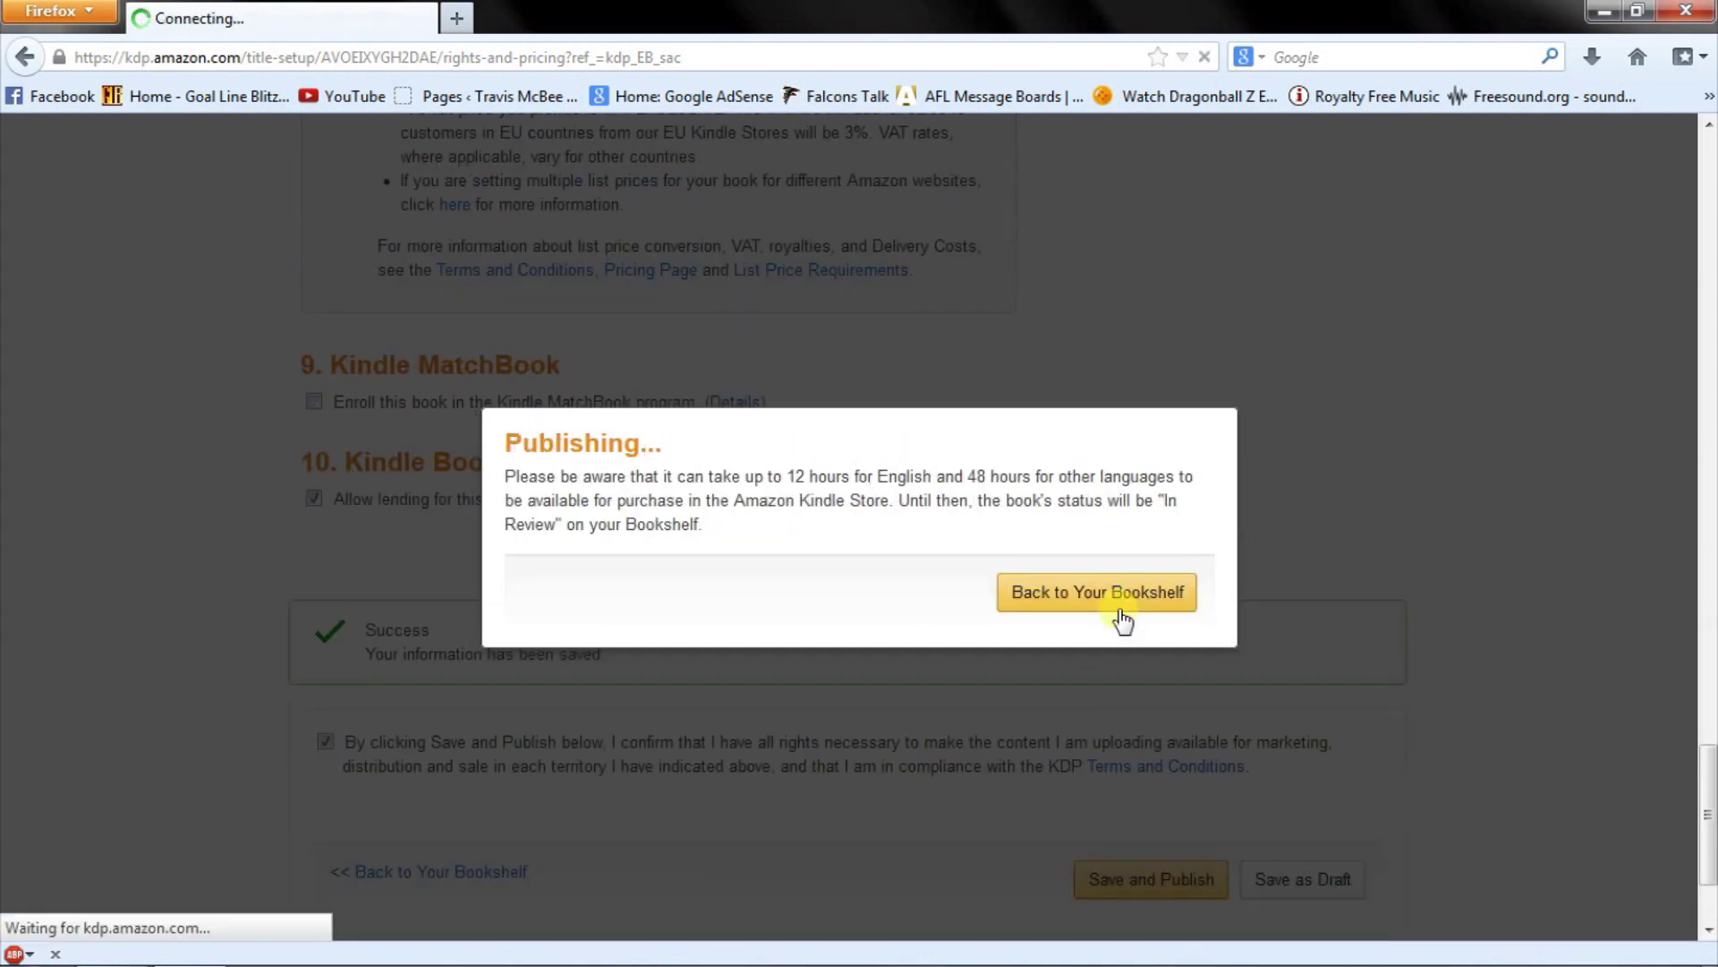
{"action": "left_click", "coordinate": [1121, 609]}
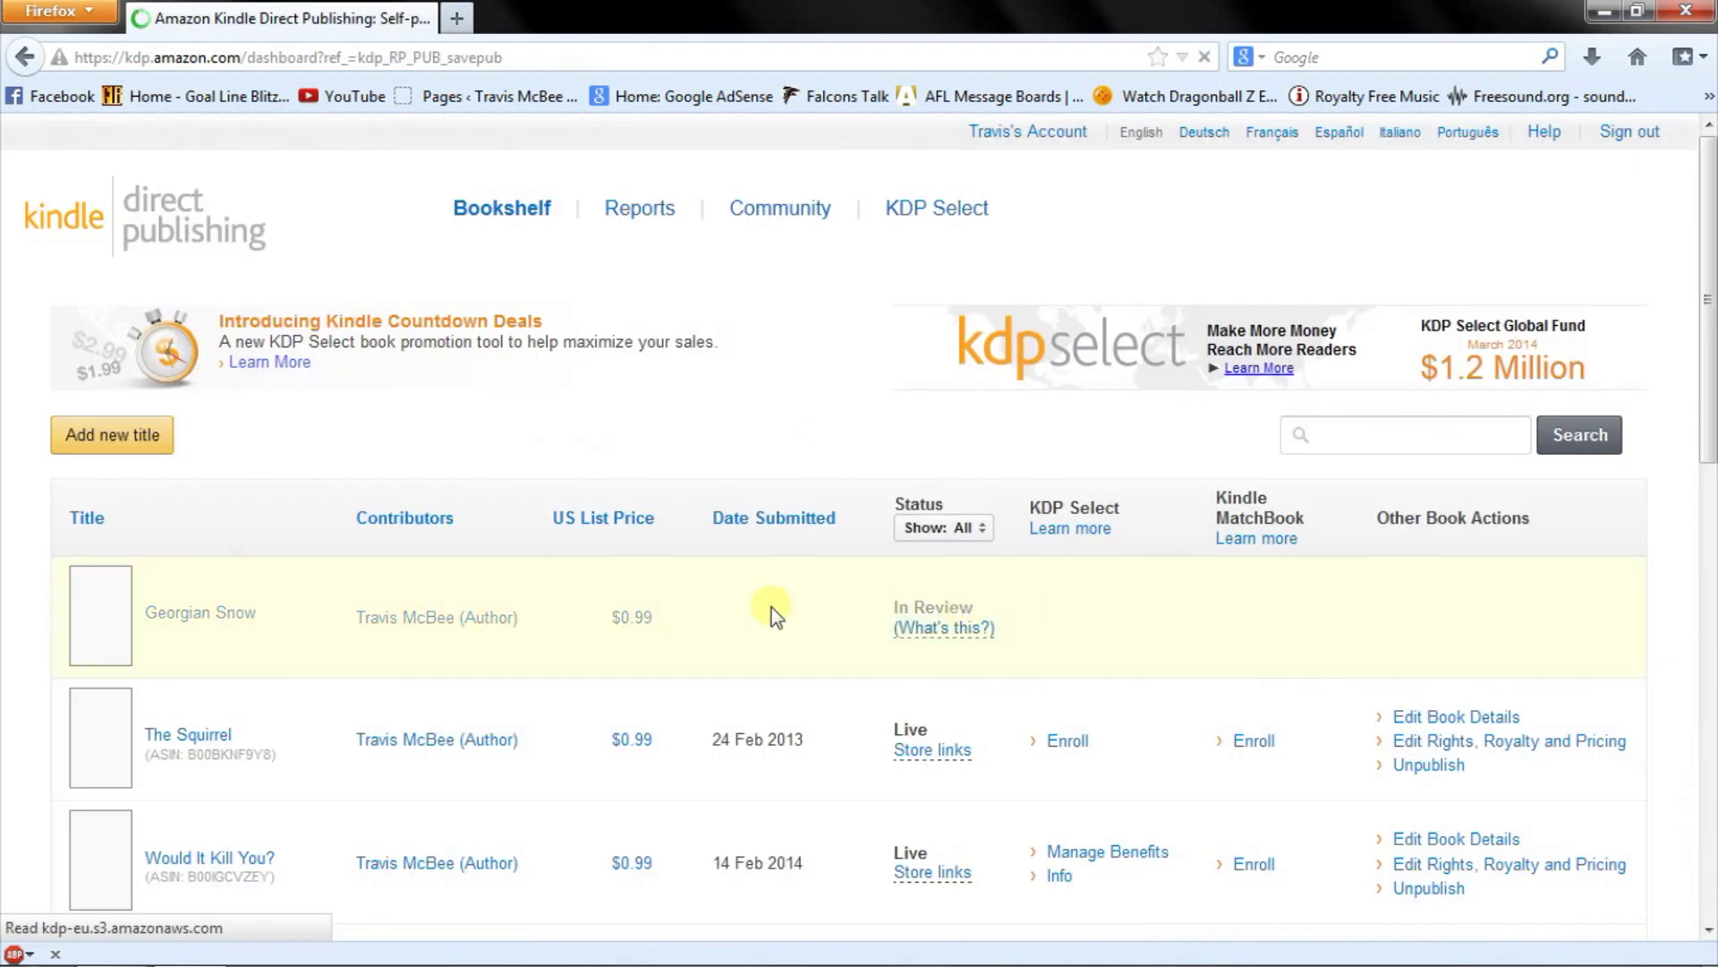
Scroll the KDP Bookshelf to confirm Georgian Snow is listed In Review at $0.99
{"action": "scroll", "coordinate": [771, 608], "scroll_direction": "down", "scroll_amount": 3}
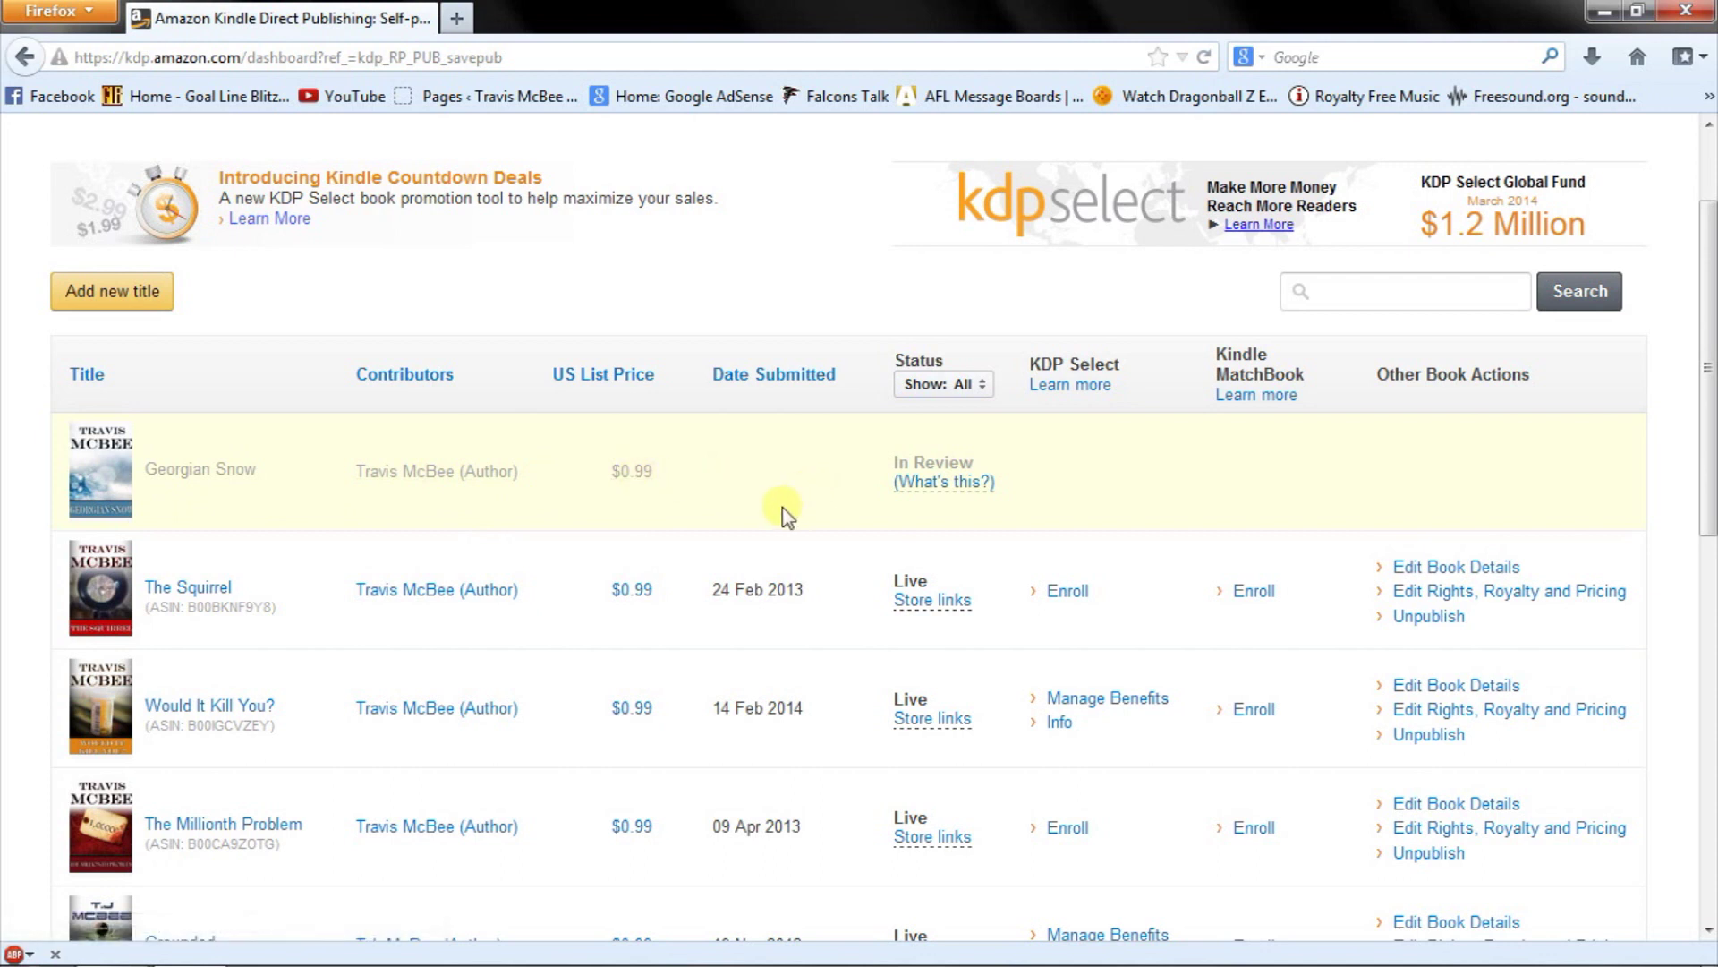
{"action": "scroll", "coordinate": [775, 537], "scroll_direction": "up", "scroll_amount": 3}
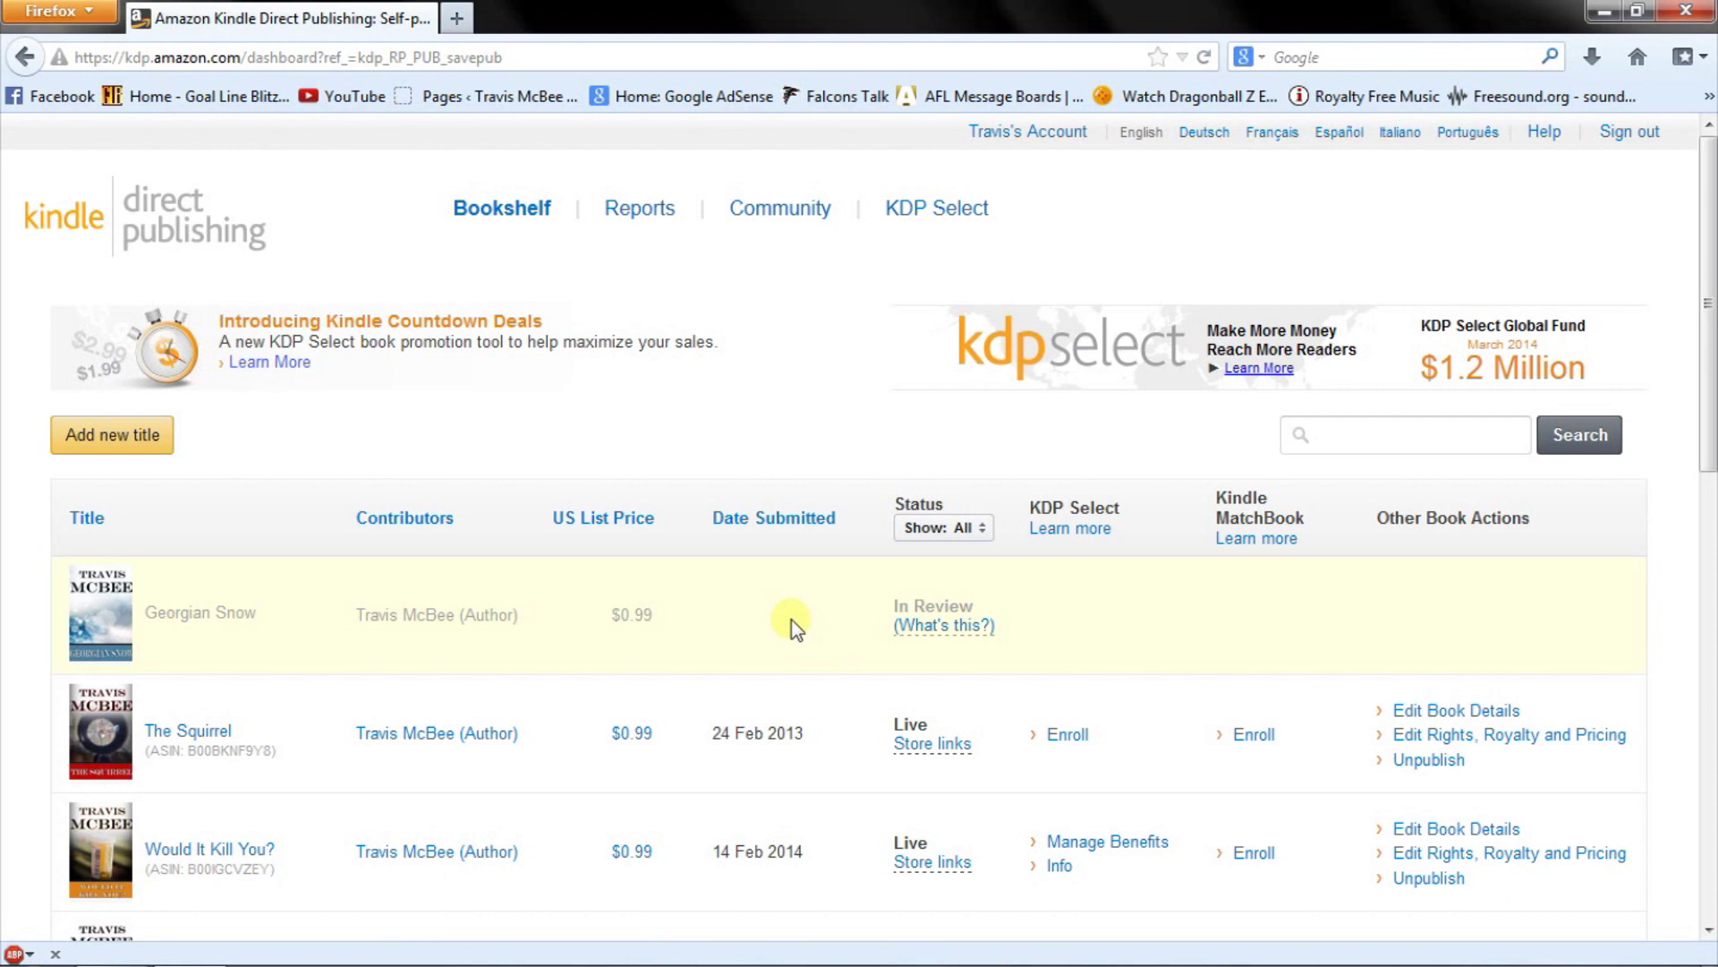
{"action": "scroll", "coordinate": [792, 620], "scroll_direction": "down", "scroll_amount": 3}
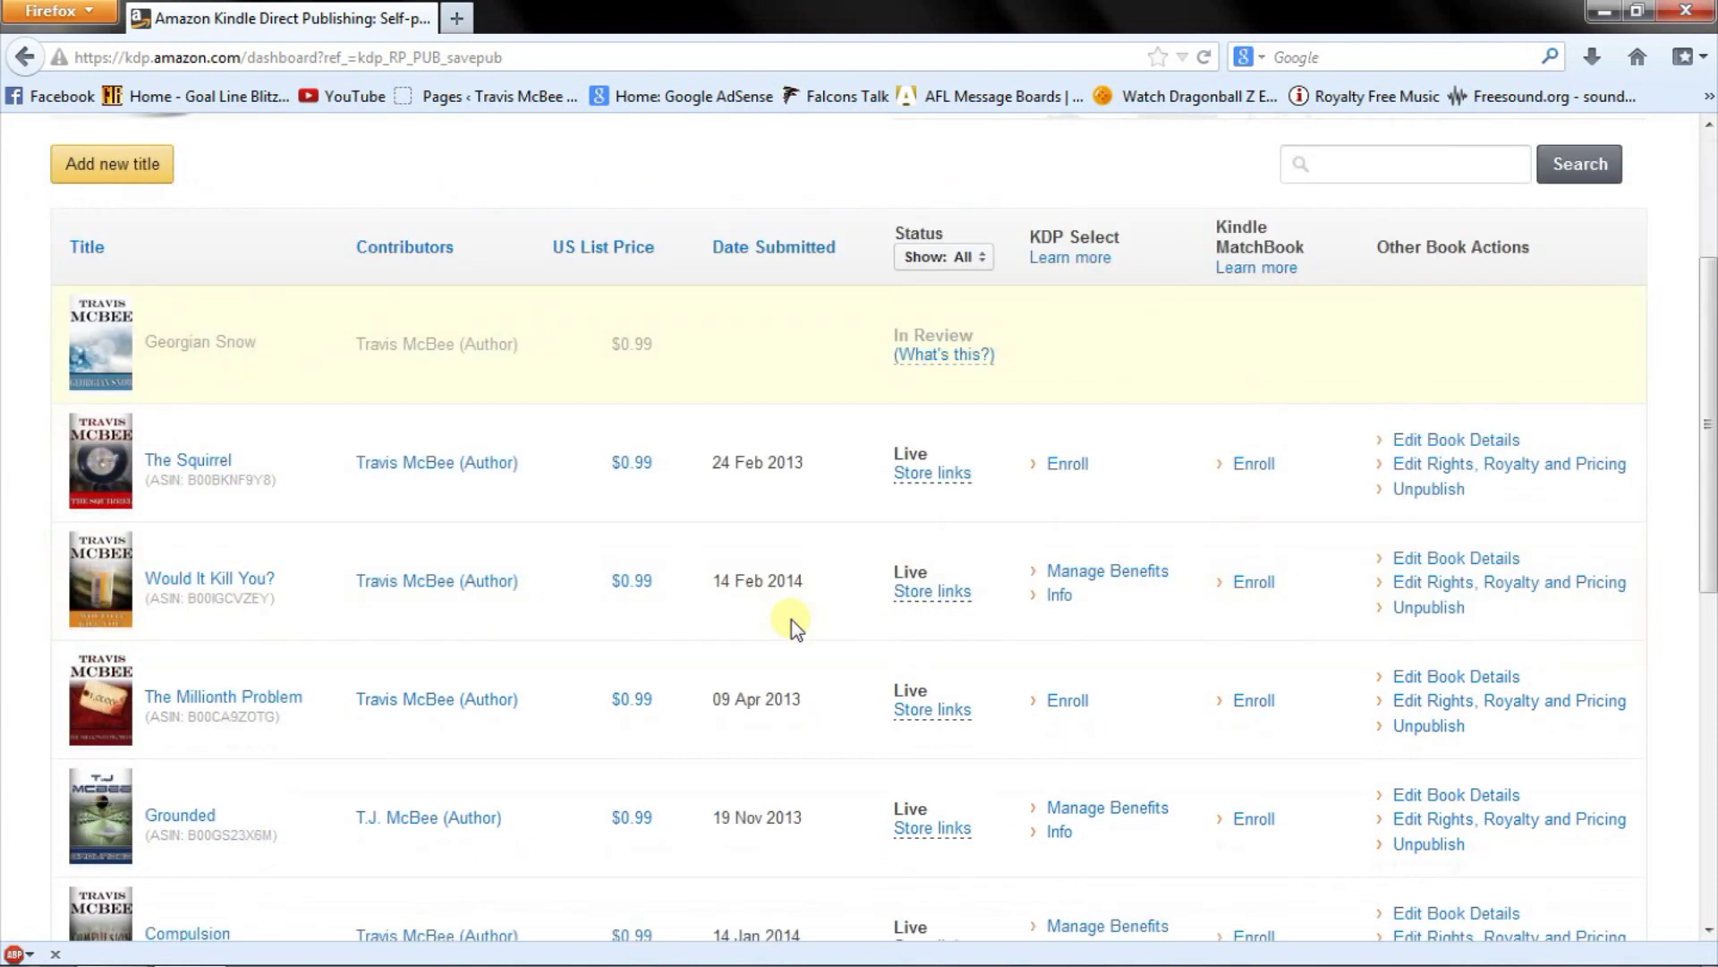
{"action": "scroll", "coordinate": [792, 620], "scroll_direction": "up", "scroll_amount": 3}
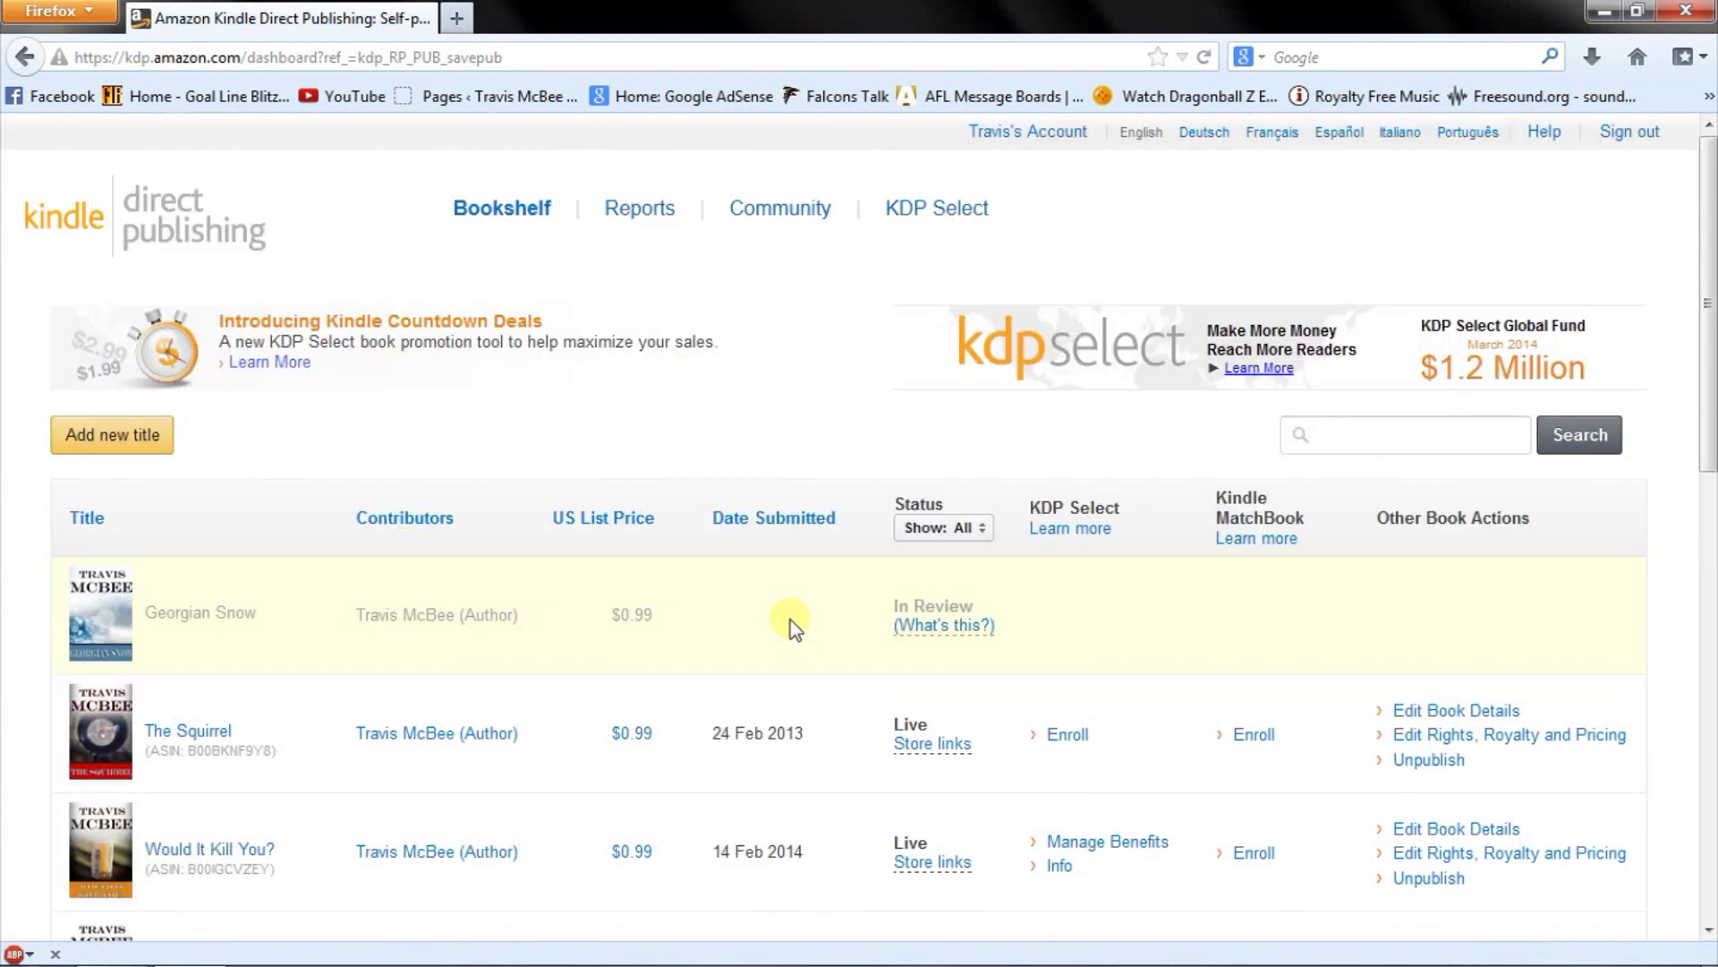